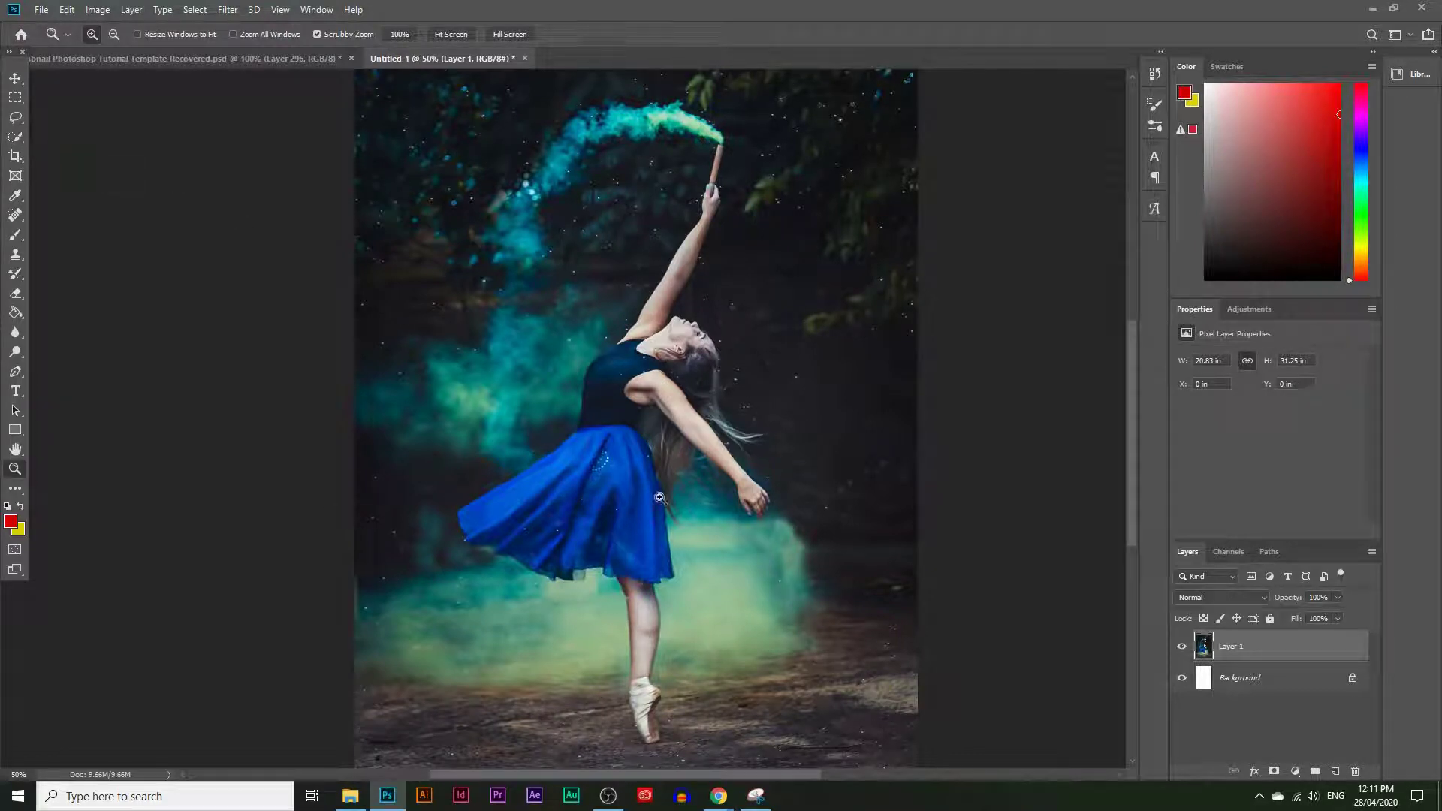
Step: Activate the Quick Selection tool and rename Layer 1 as original Image
left_click(13, 140)
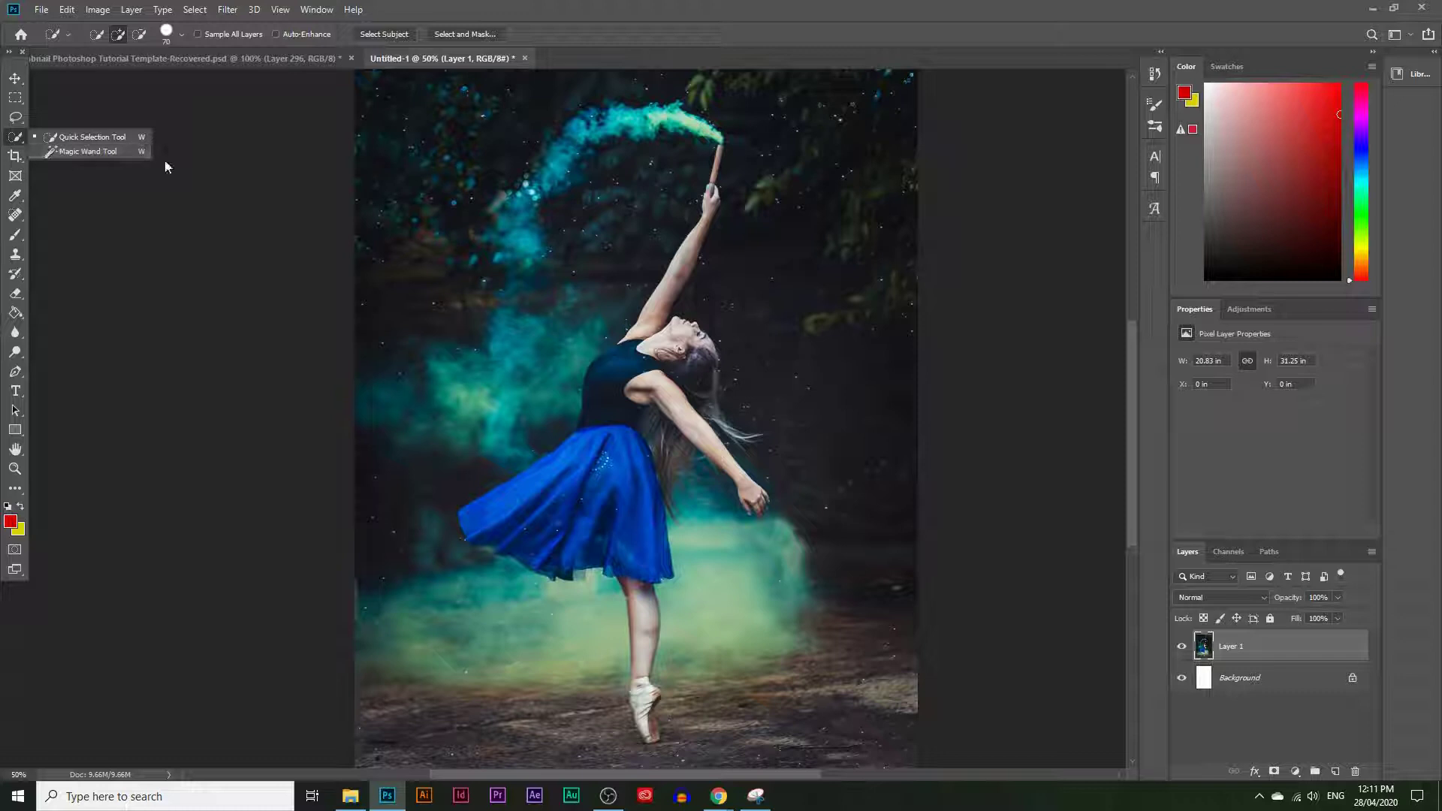
left_click(71, 140)
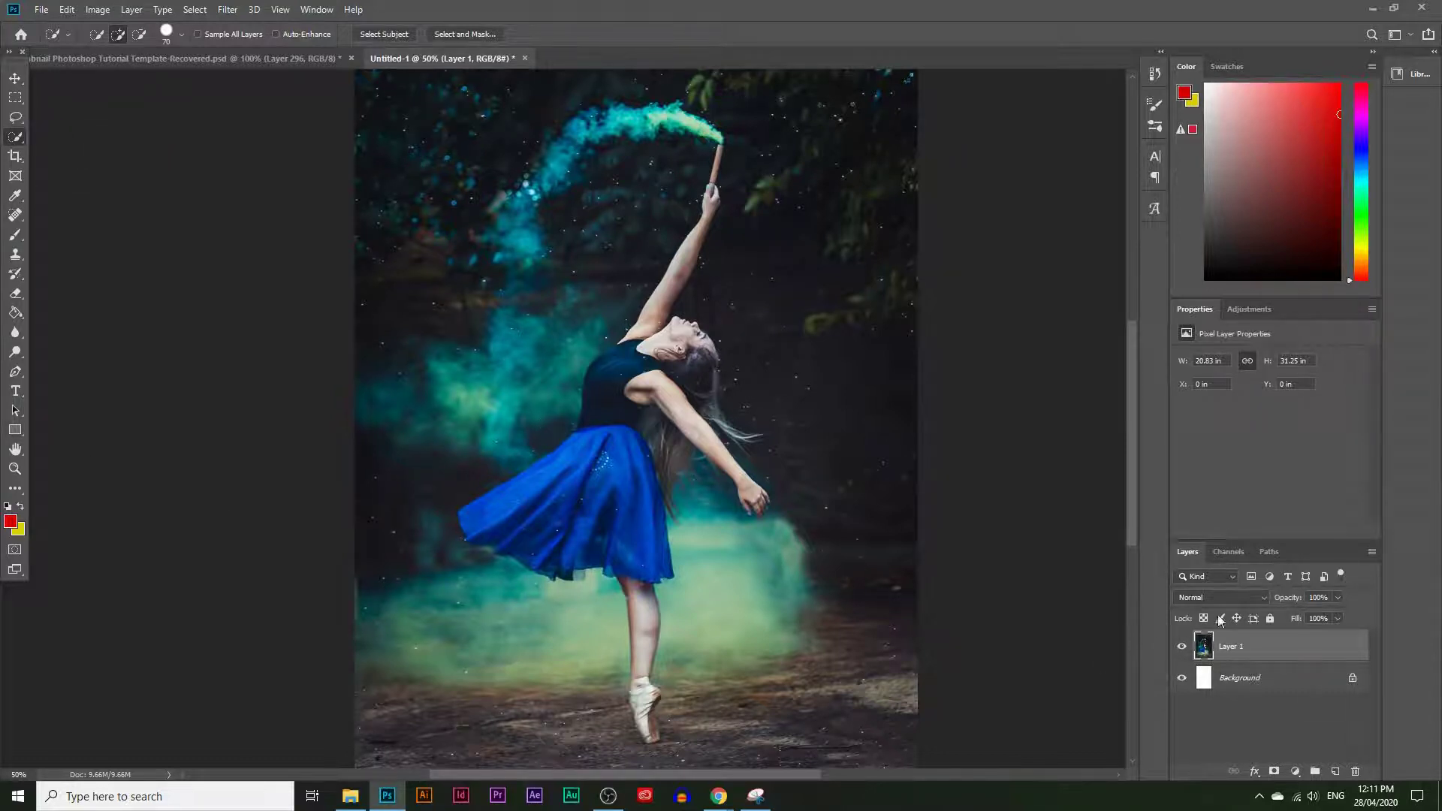
double_click(1229, 650)
key("Return")
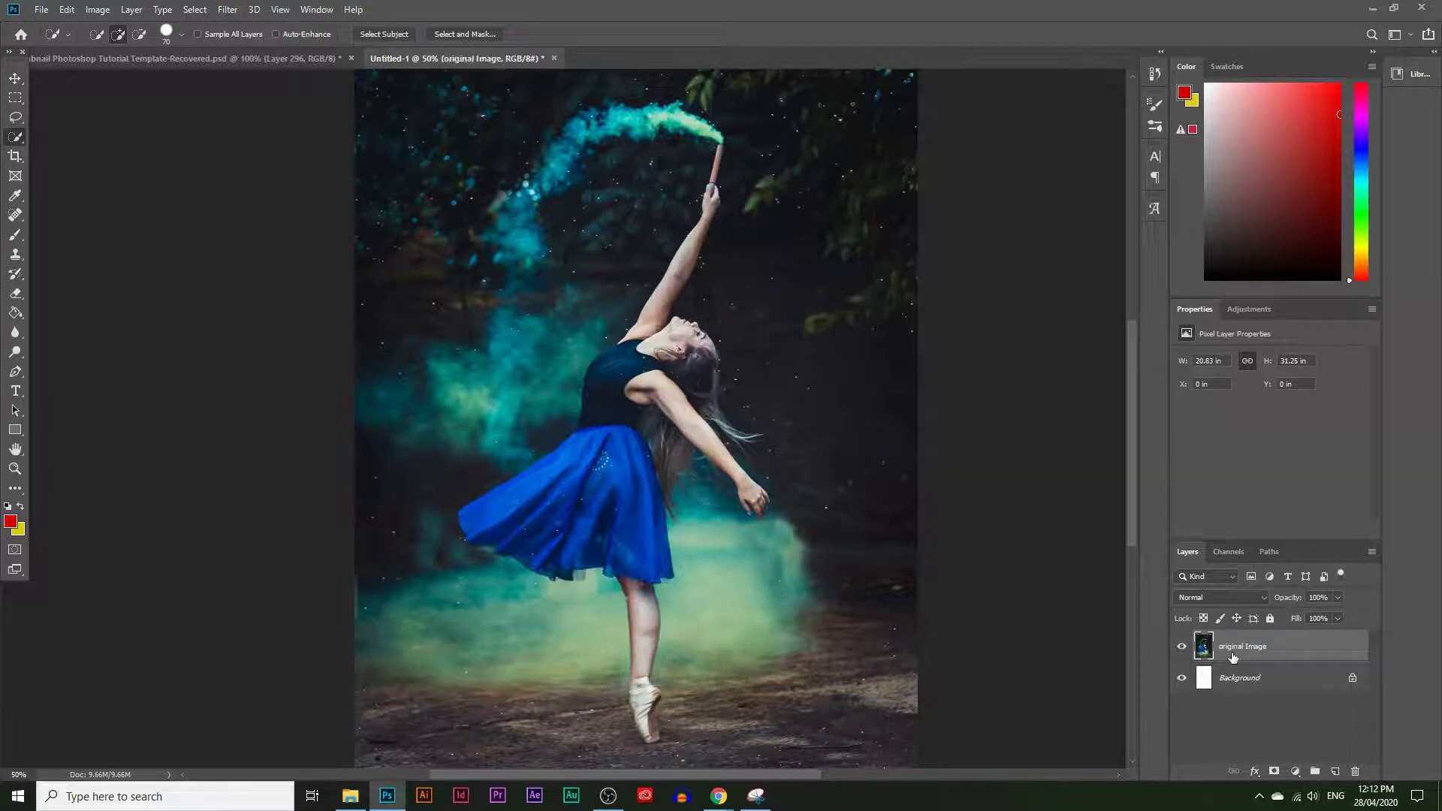
Step: Select the dancer's whole blue skirt on the original Image layer with the Quick Selection tool
left_click(14, 468)
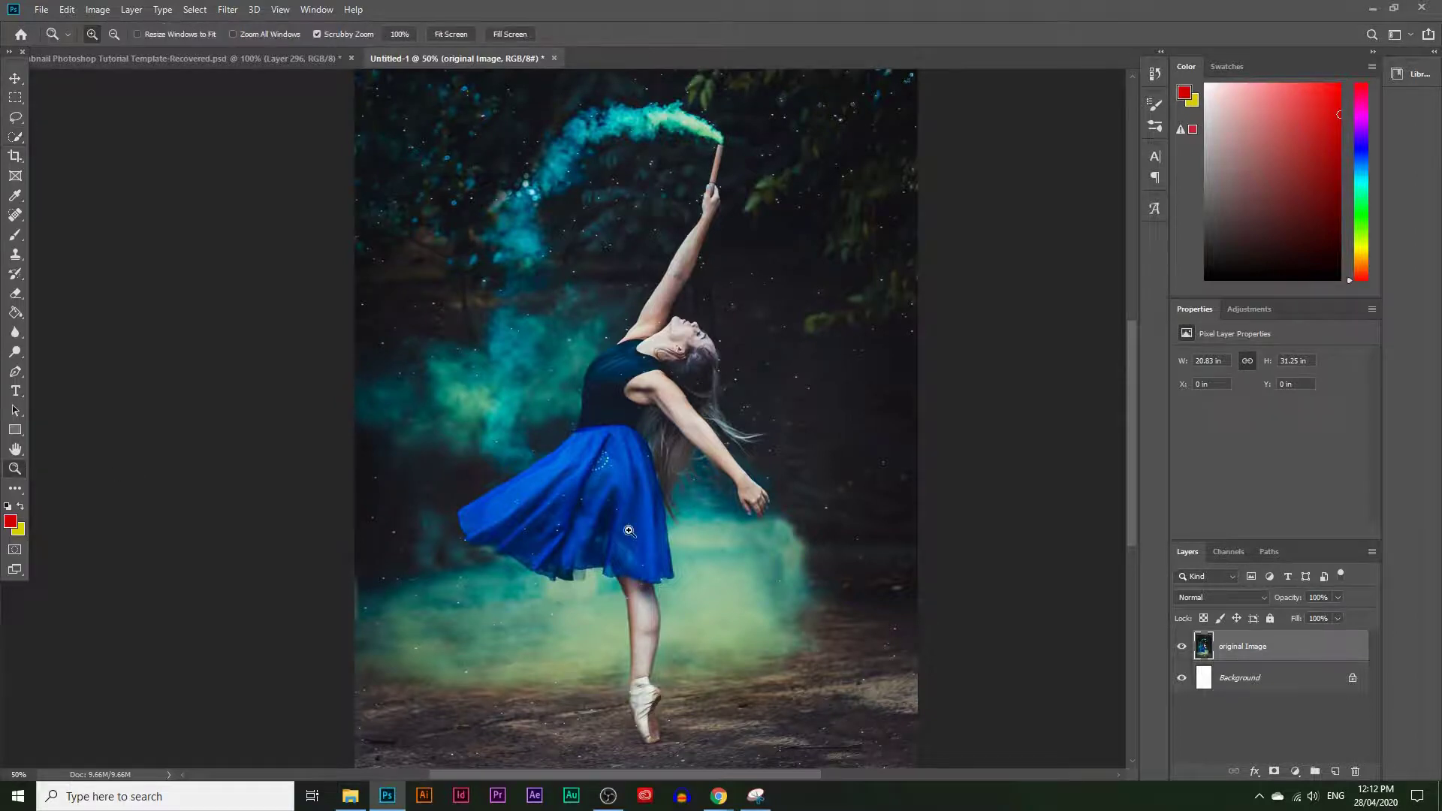
left_click(628, 527)
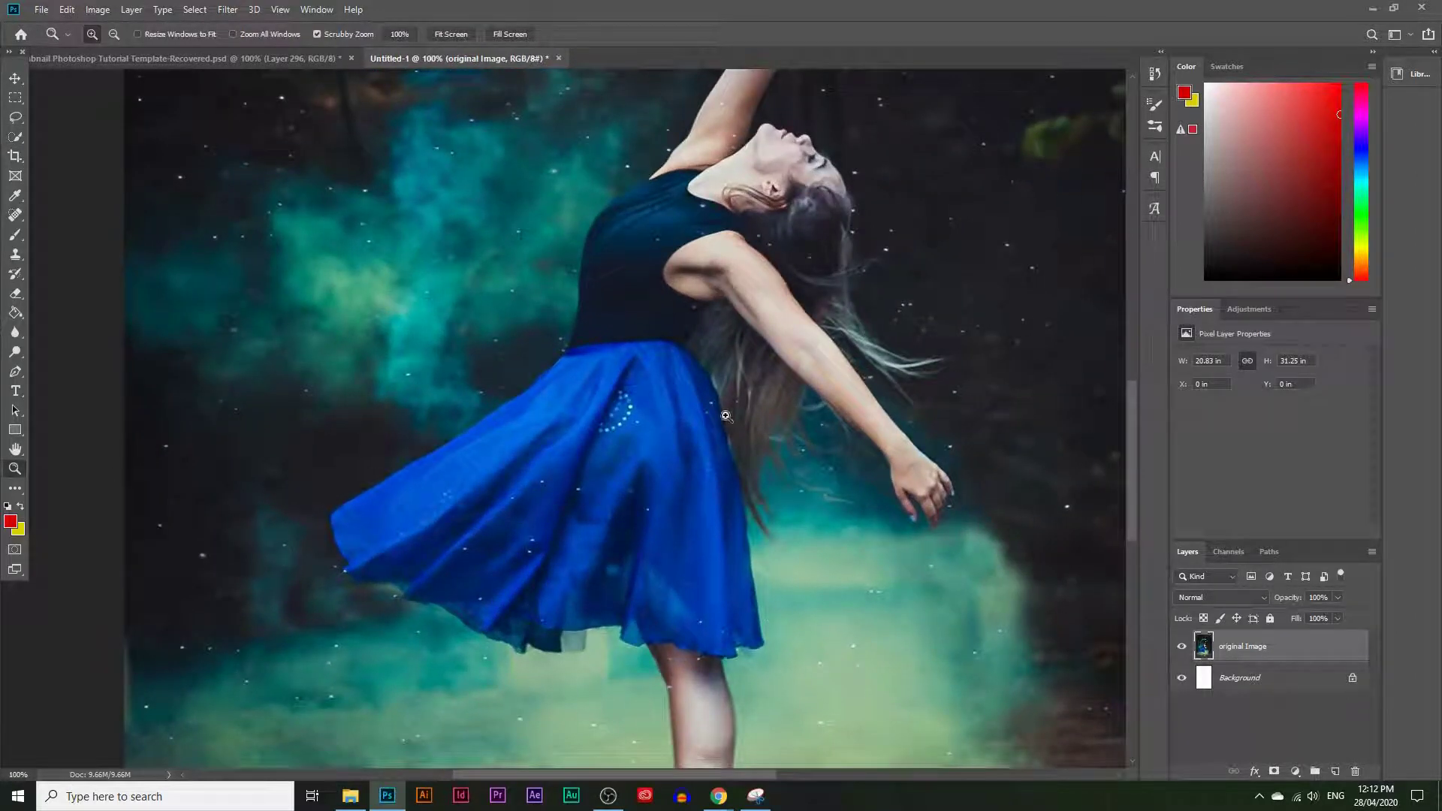
left_click(14, 136)
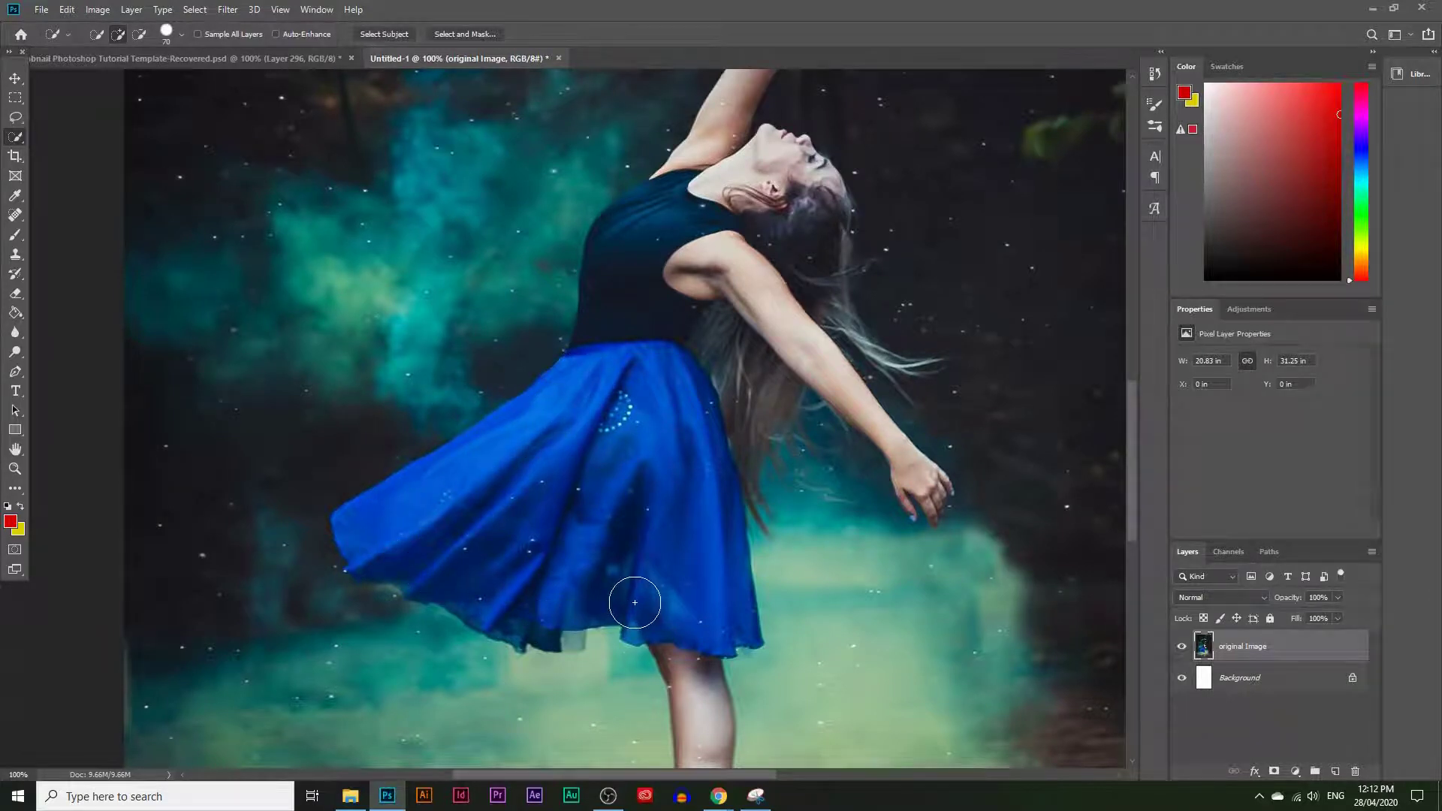
left_click(611, 478)
left_click(650, 415)
left_click(461, 563)
Step: Try to extend the skirt selection over the dancer's dark top and both arms
scroll(616, 406, "up", 2)
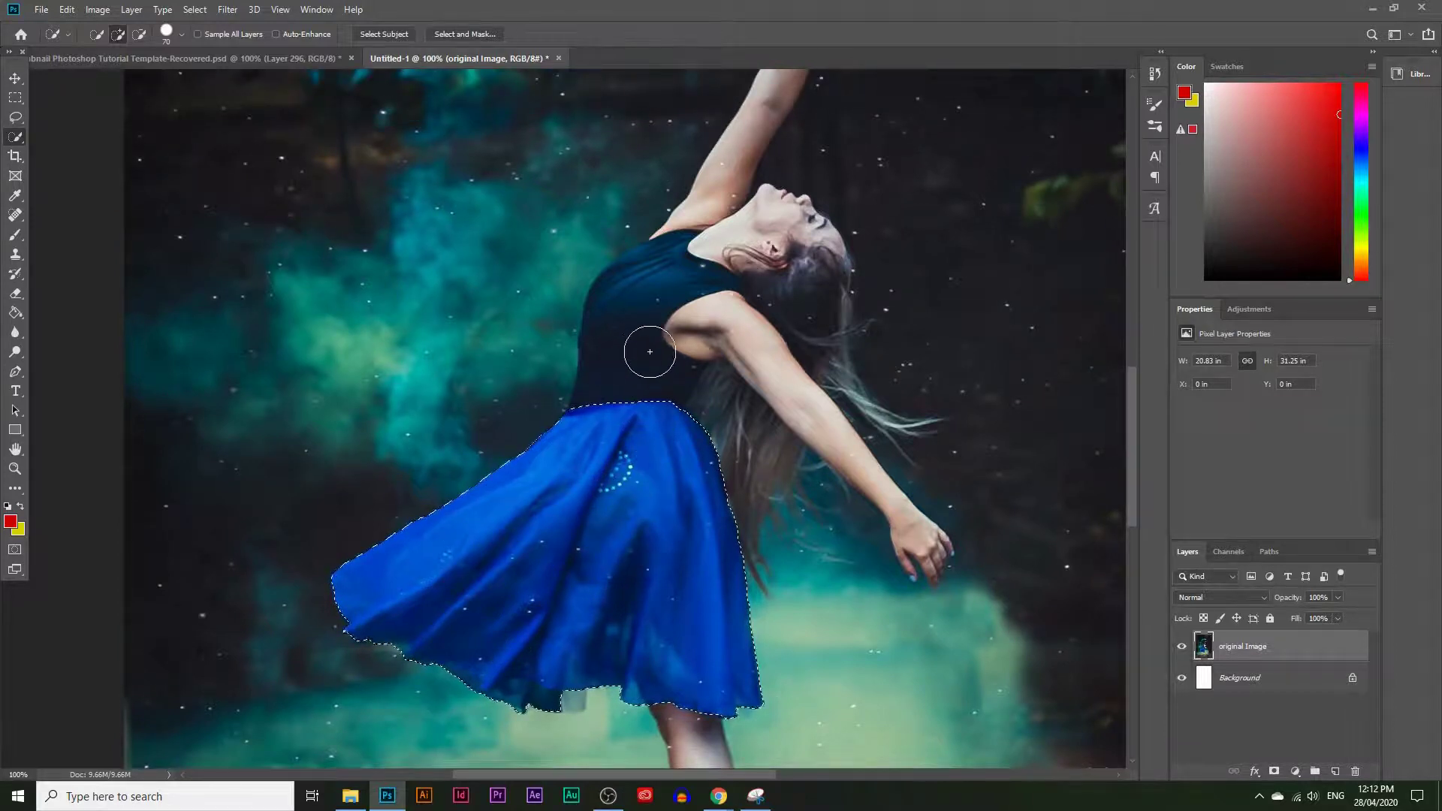
scroll(630, 368, "up", 1)
scroll(611, 380, "up", 1)
mouse_move(610, 380)
left_mouse_down()
mouse_move(636, 415)
mouse_move(634, 378)
mouse_move(645, 461)
mouse_move(625, 394)
mouse_move(610, 453)
mouse_move(634, 429)
mouse_move(744, 510)
mouse_move(723, 440)
left_mouse_up()
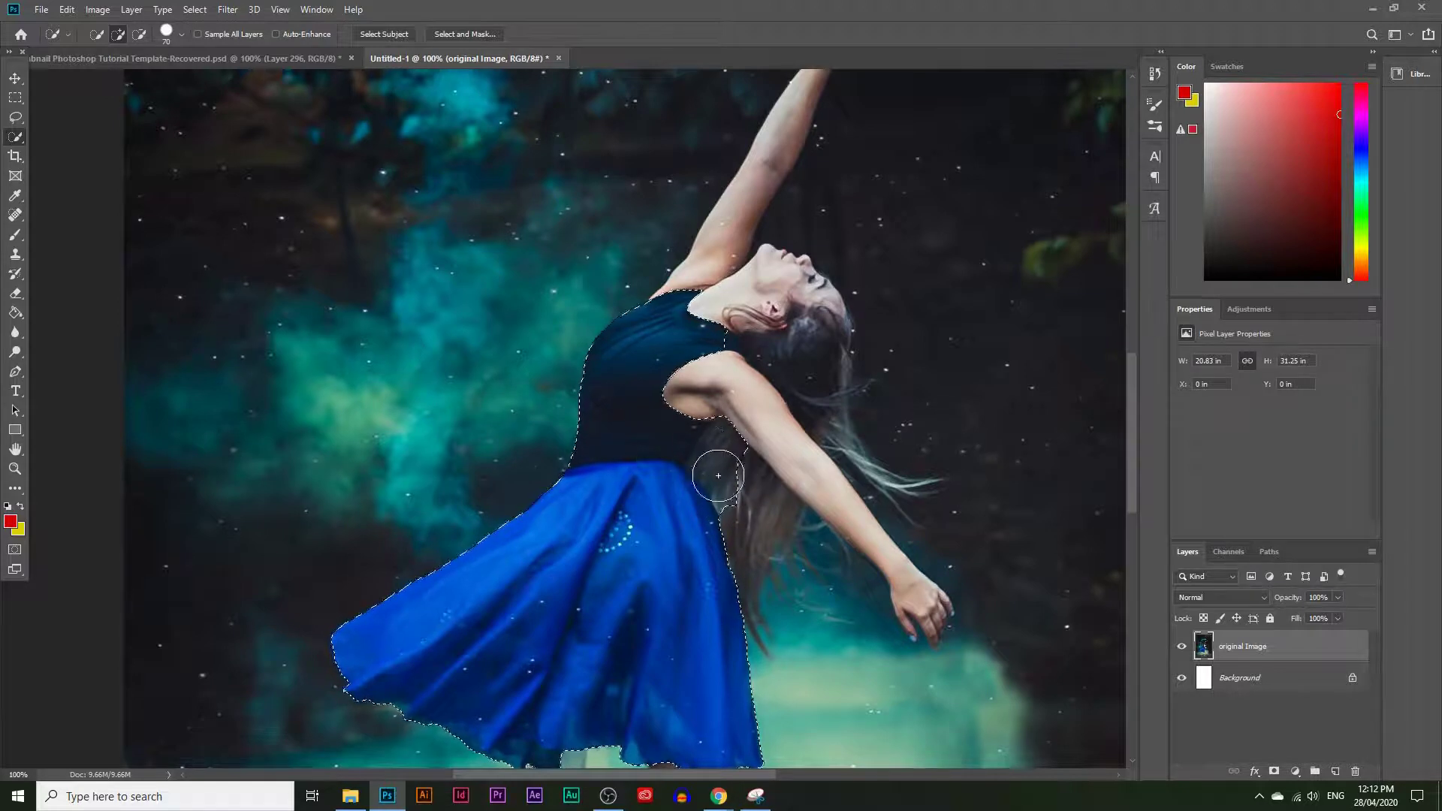
mouse_move(841, 476)
left_mouse_down()
mouse_move(885, 537)
mouse_move(847, 563)
left_mouse_up()
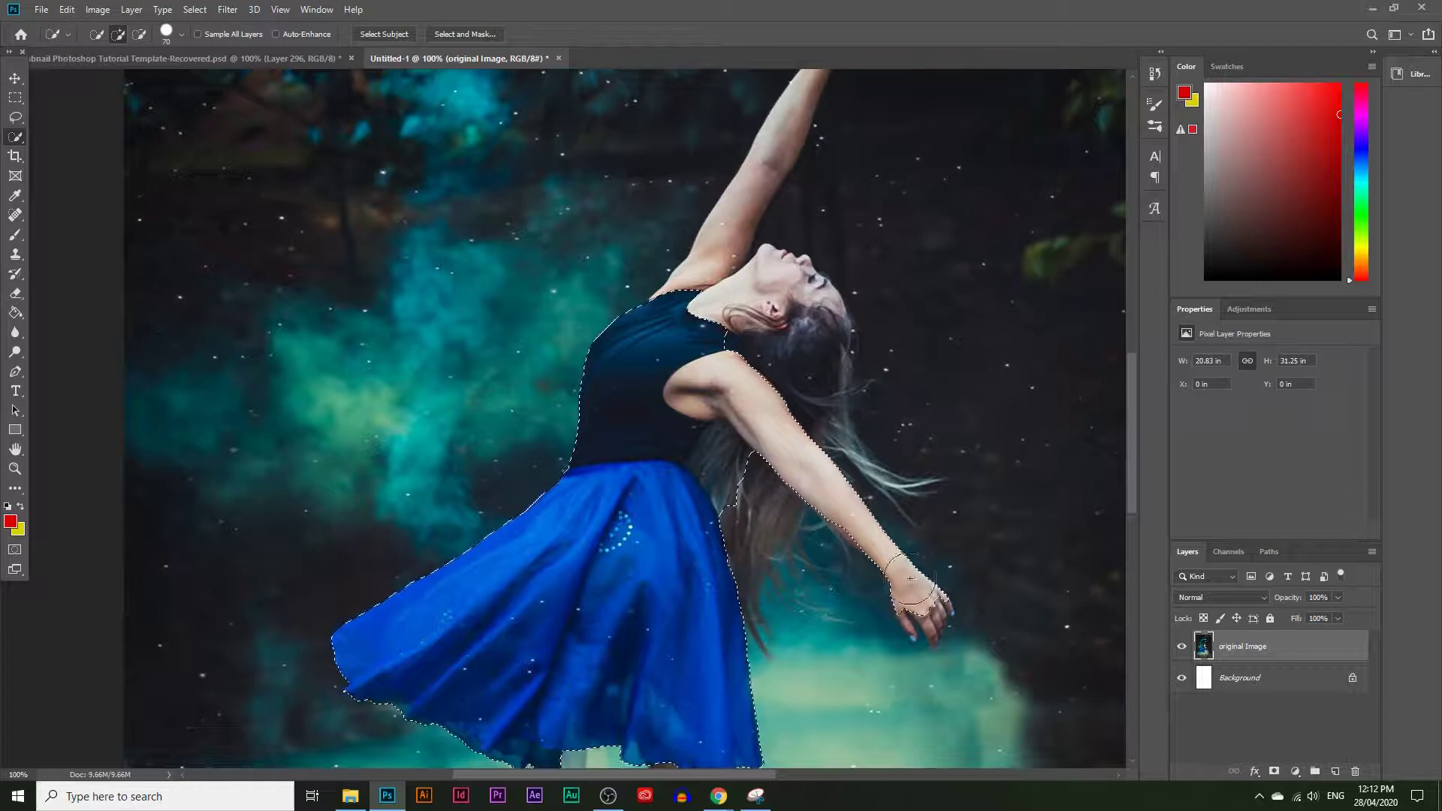
scroll(815, 503, "up", 2)
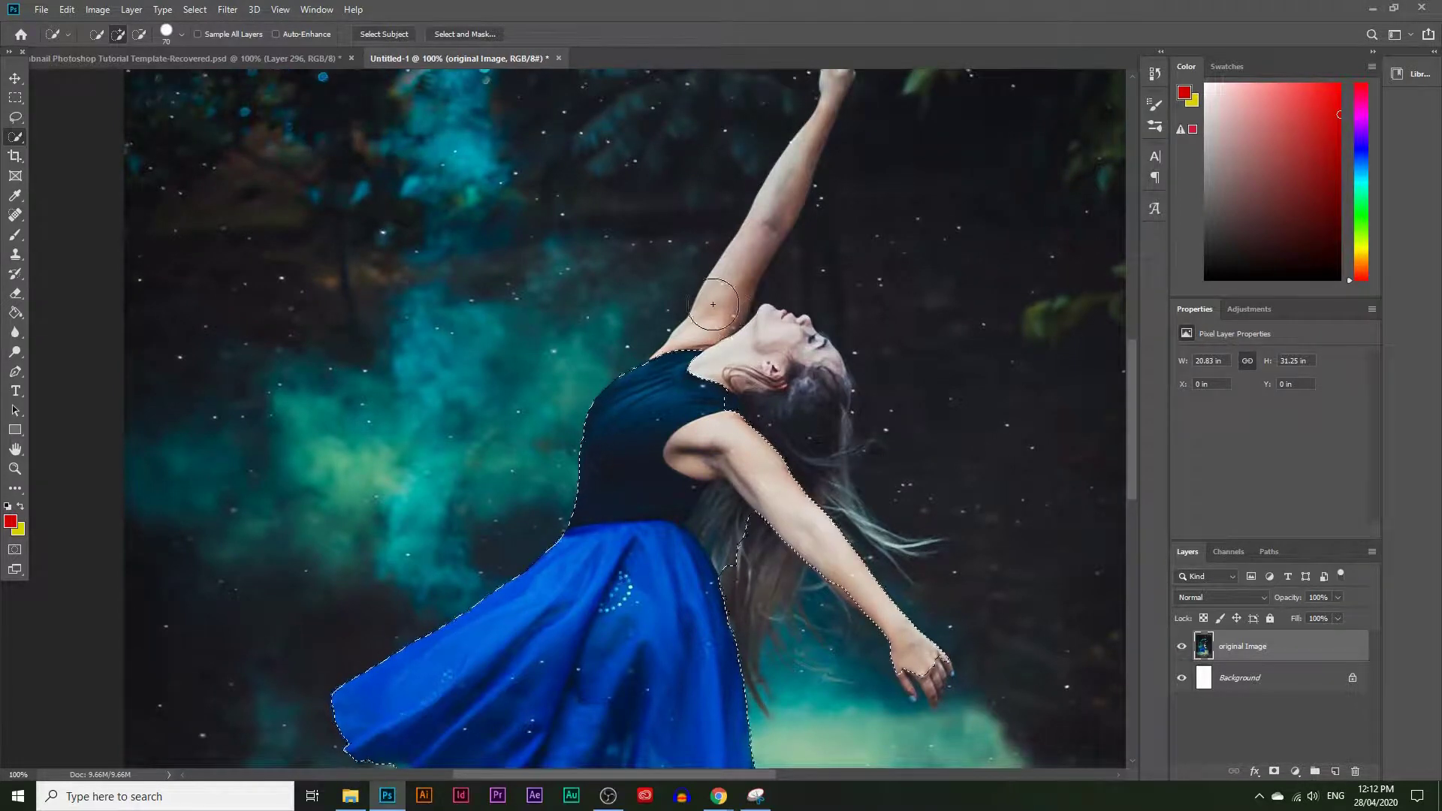
left_click(712, 304)
scroll(721, 300, "up", 1)
mouse_move(767, 272)
left_mouse_down()
mouse_move(814, 182)
mouse_move(786, 300)
left_mouse_up()
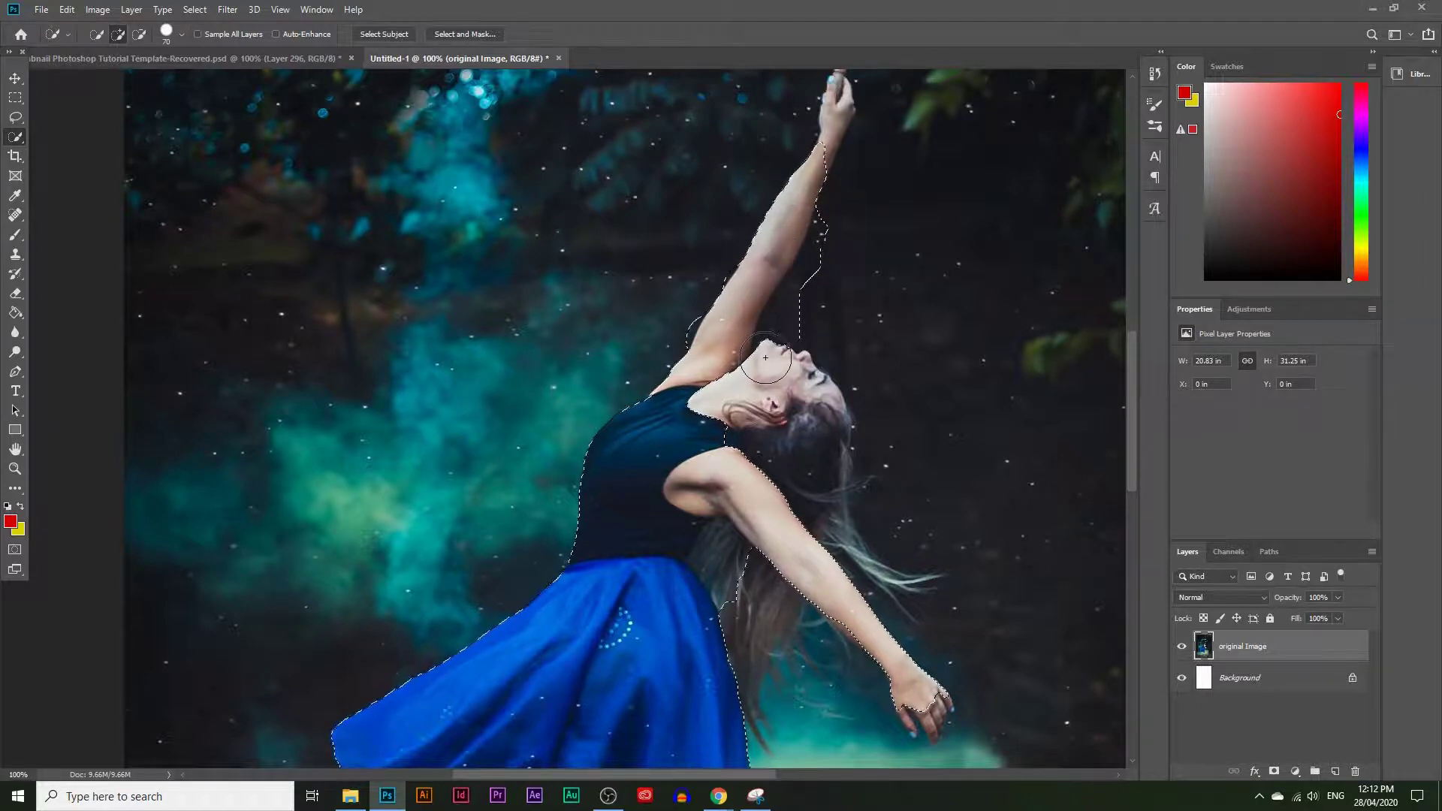
scroll(673, 459, "down", 1)
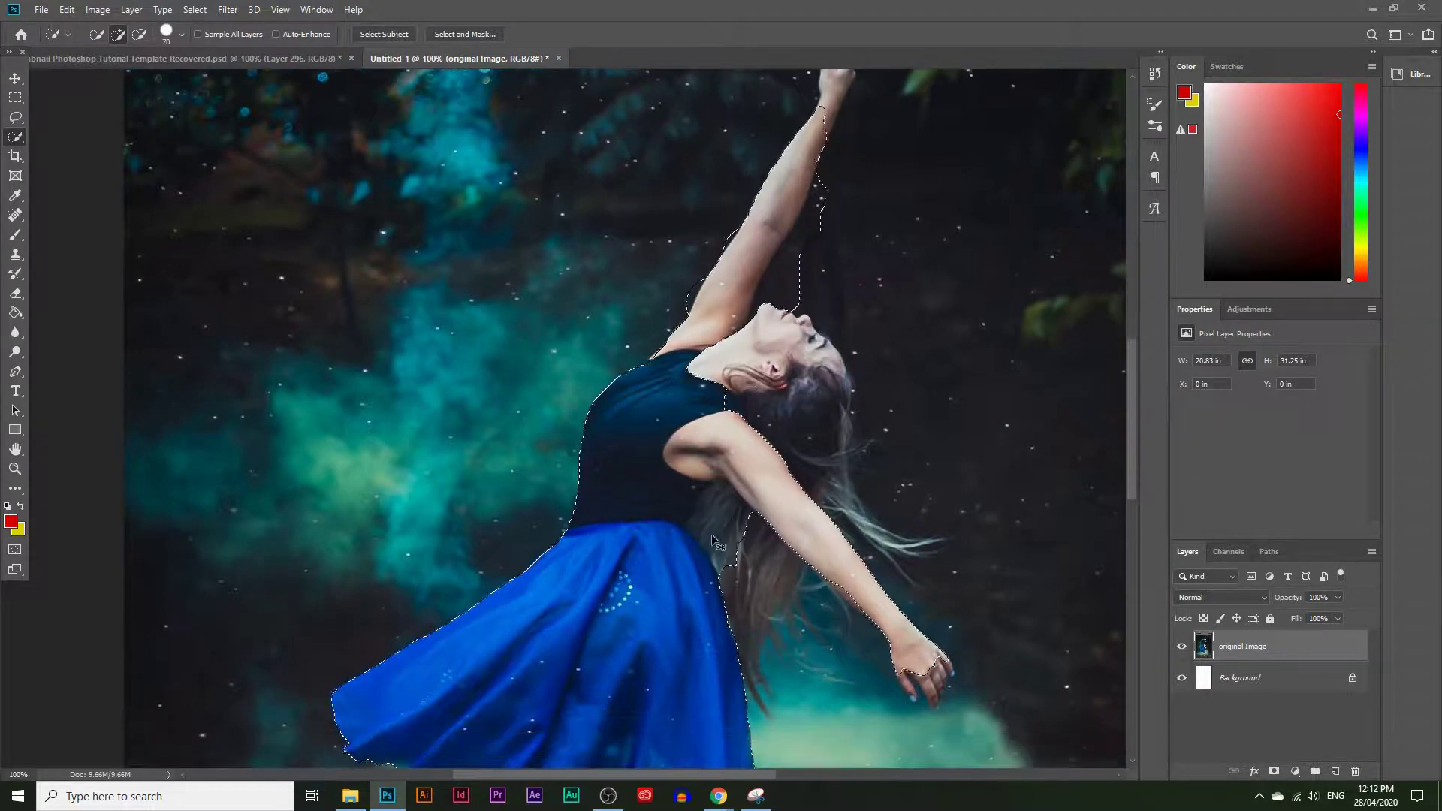
Step: Undo the selection additions made beyond the skirt
key("ctrl+z")
key("ctrl+z")
key("ctrl+z")
key("ctrl+z")
key("ctrl+z")
scroll(739, 562, "down", 2)
scroll(740, 562, "down", 2)
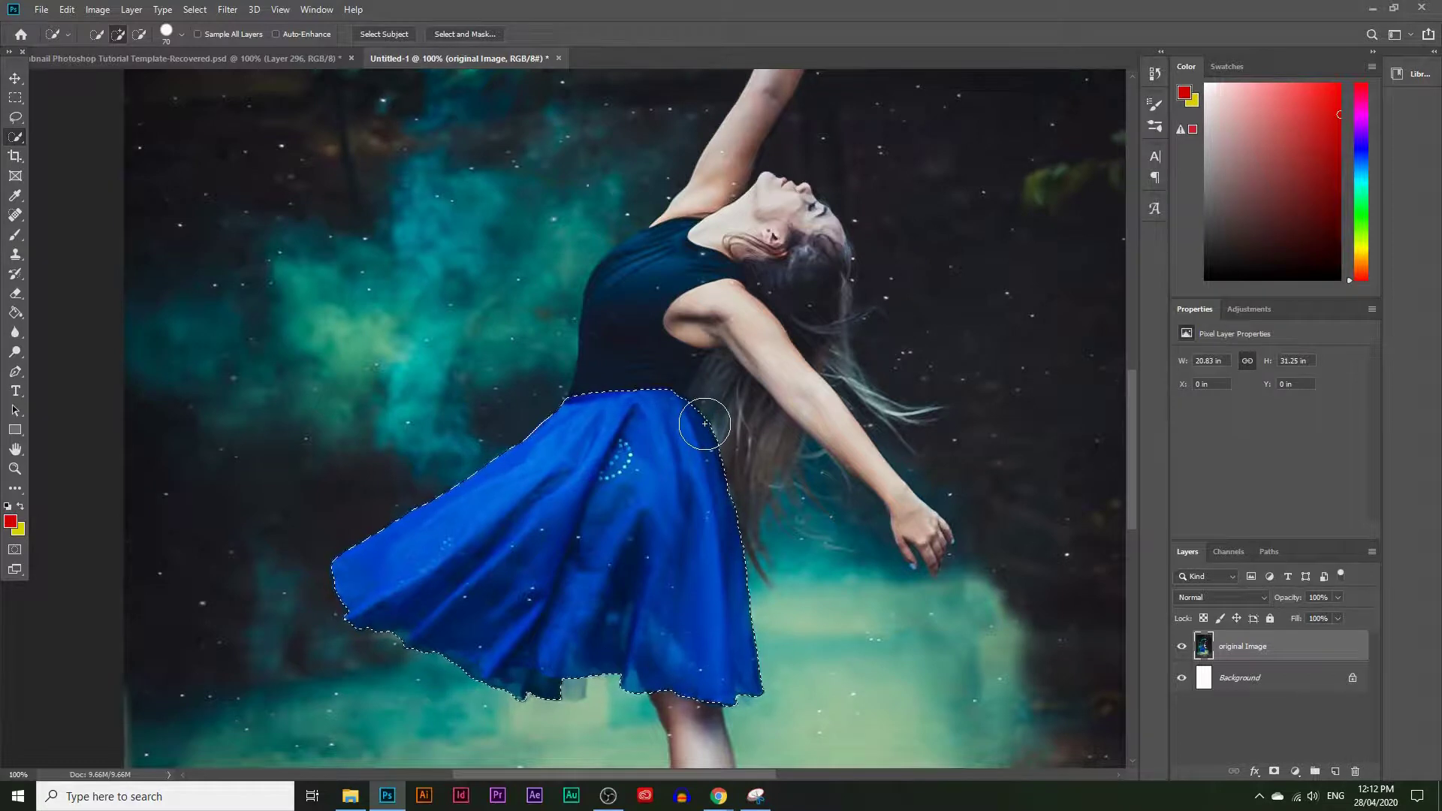
scroll(659, 418, "up", 1)
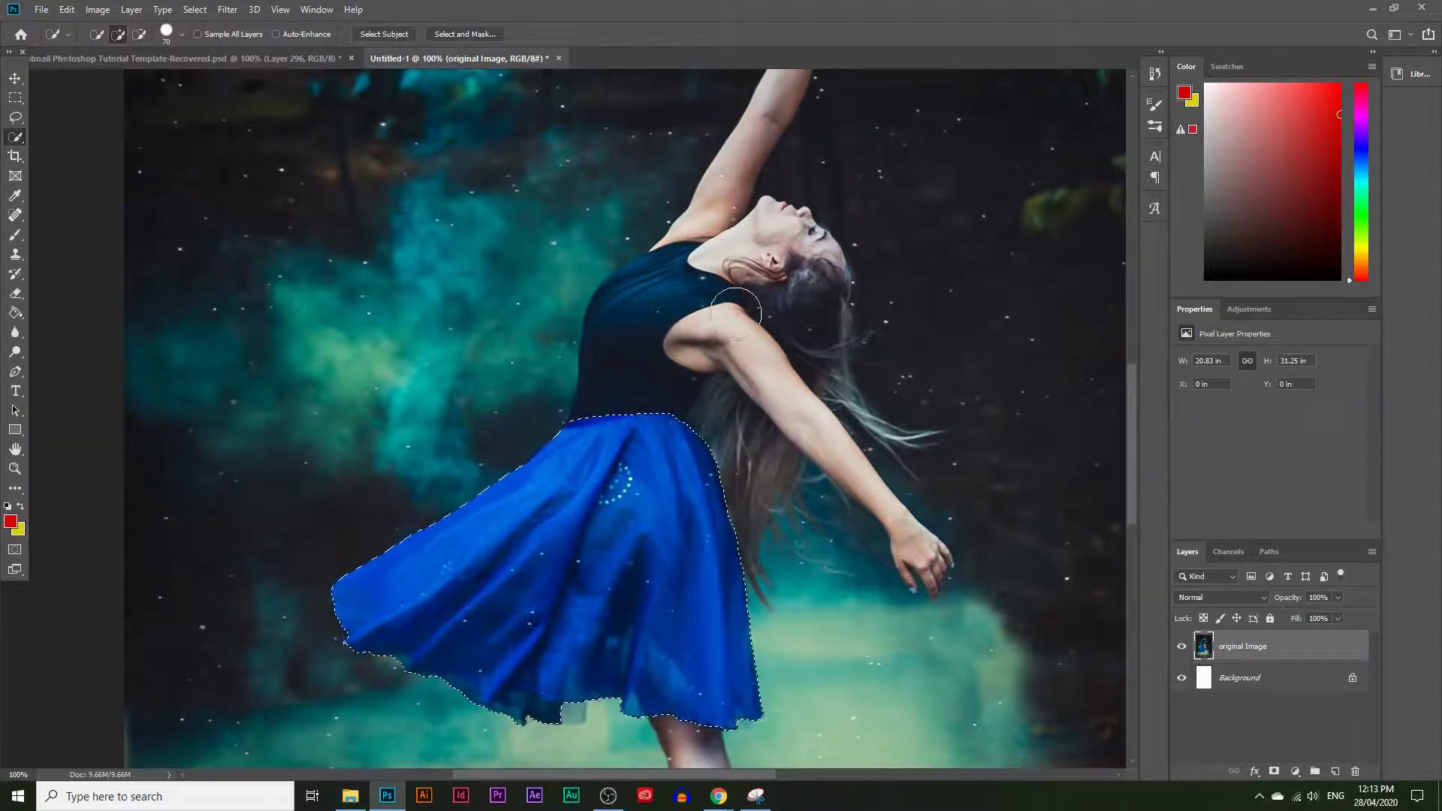
scroll(688, 525, "down", 2)
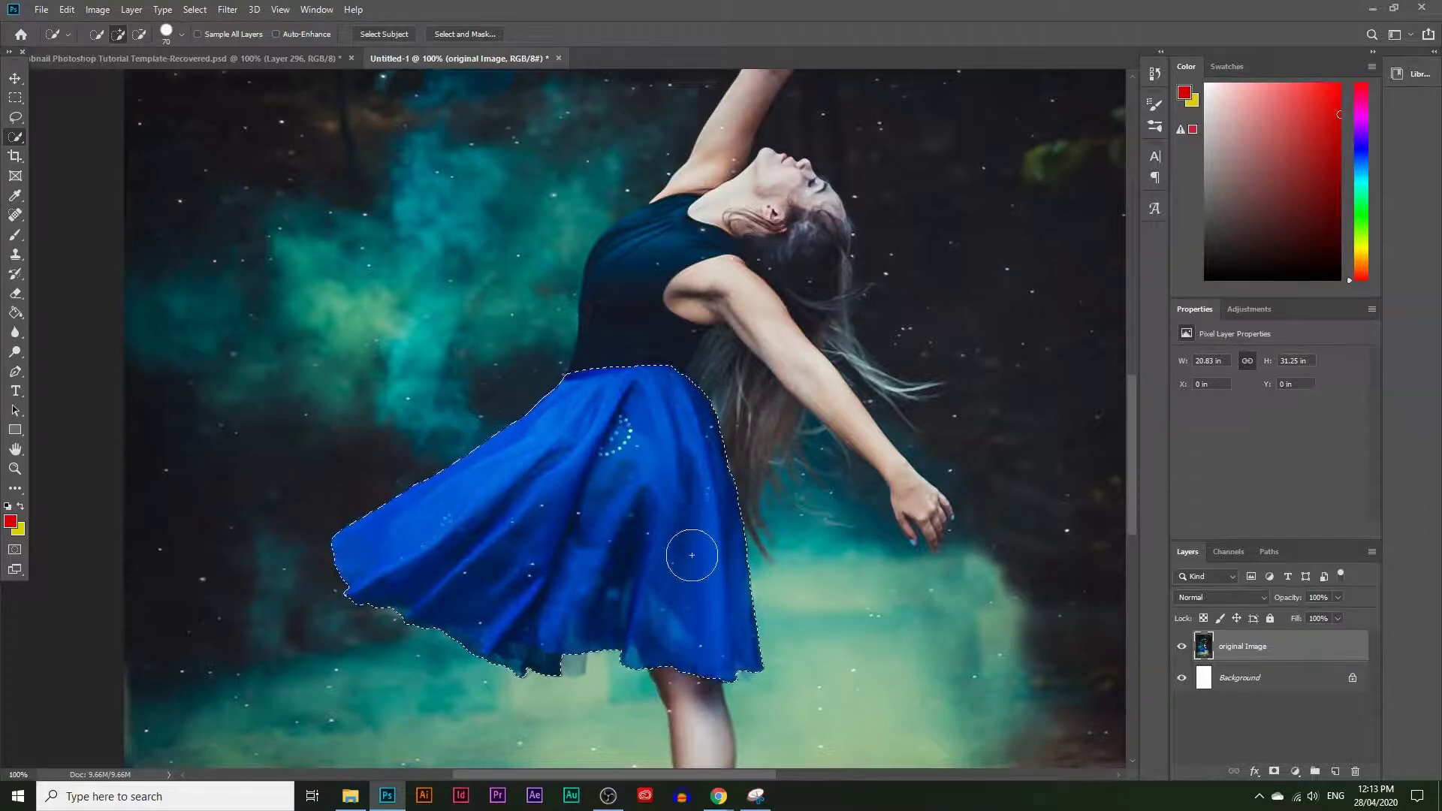
Step: Add a new layer above the photo and name it skirt
left_click(1334, 771)
double_click(1232, 646)
type("s")
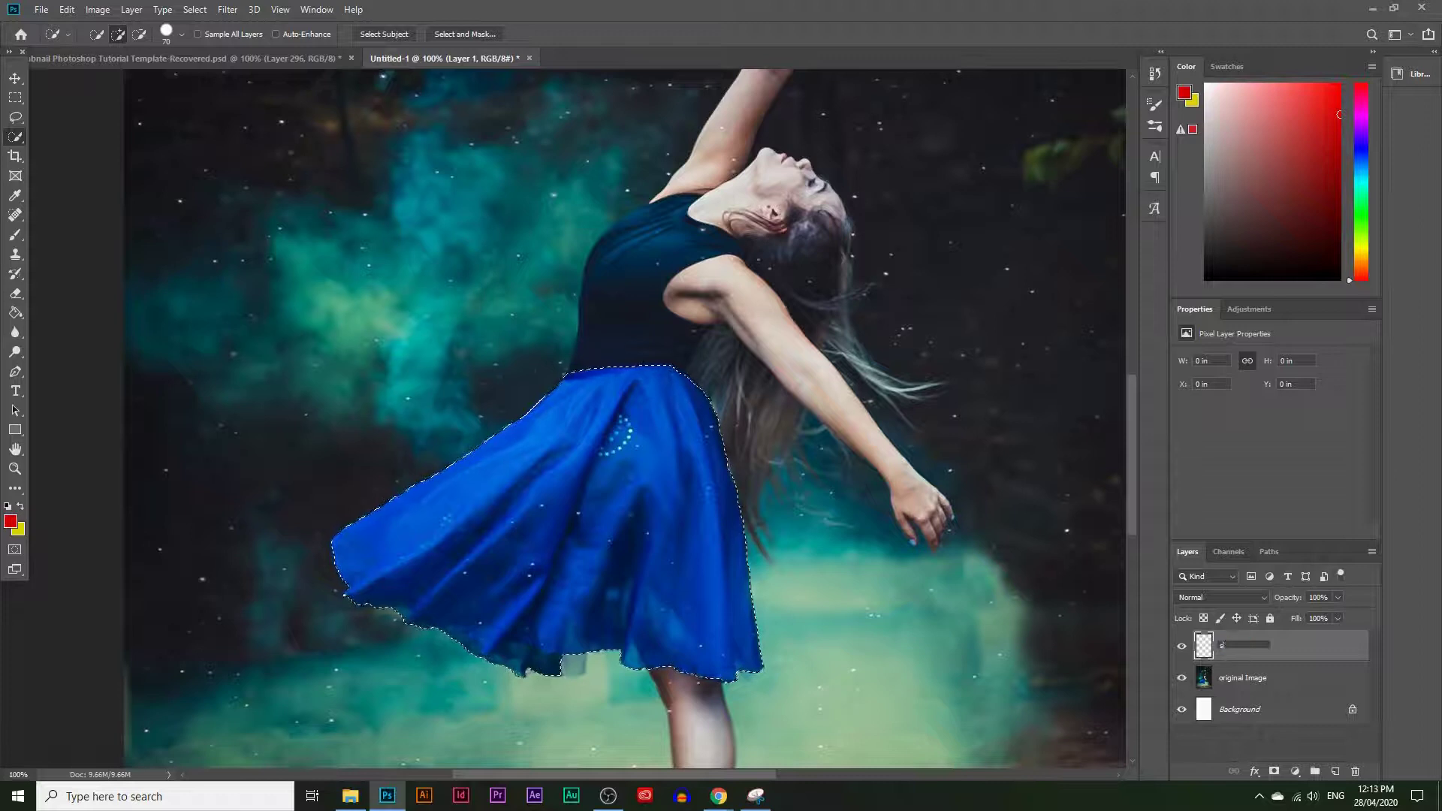
type("kirt")
key("Return")
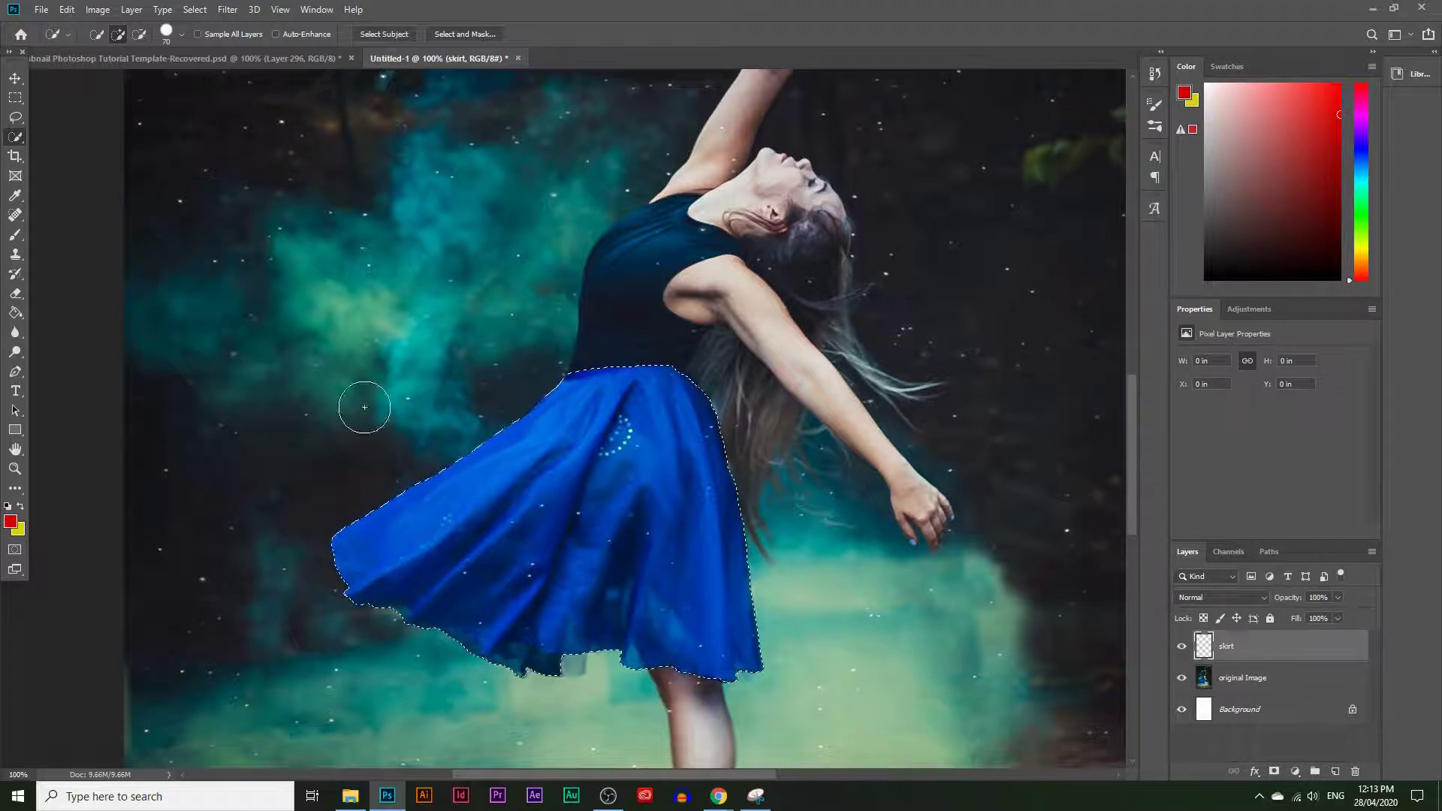
Step: Fill the skirt selection with the red foreground colour using the Paint Bucket, and deselect it
left_click(15, 317)
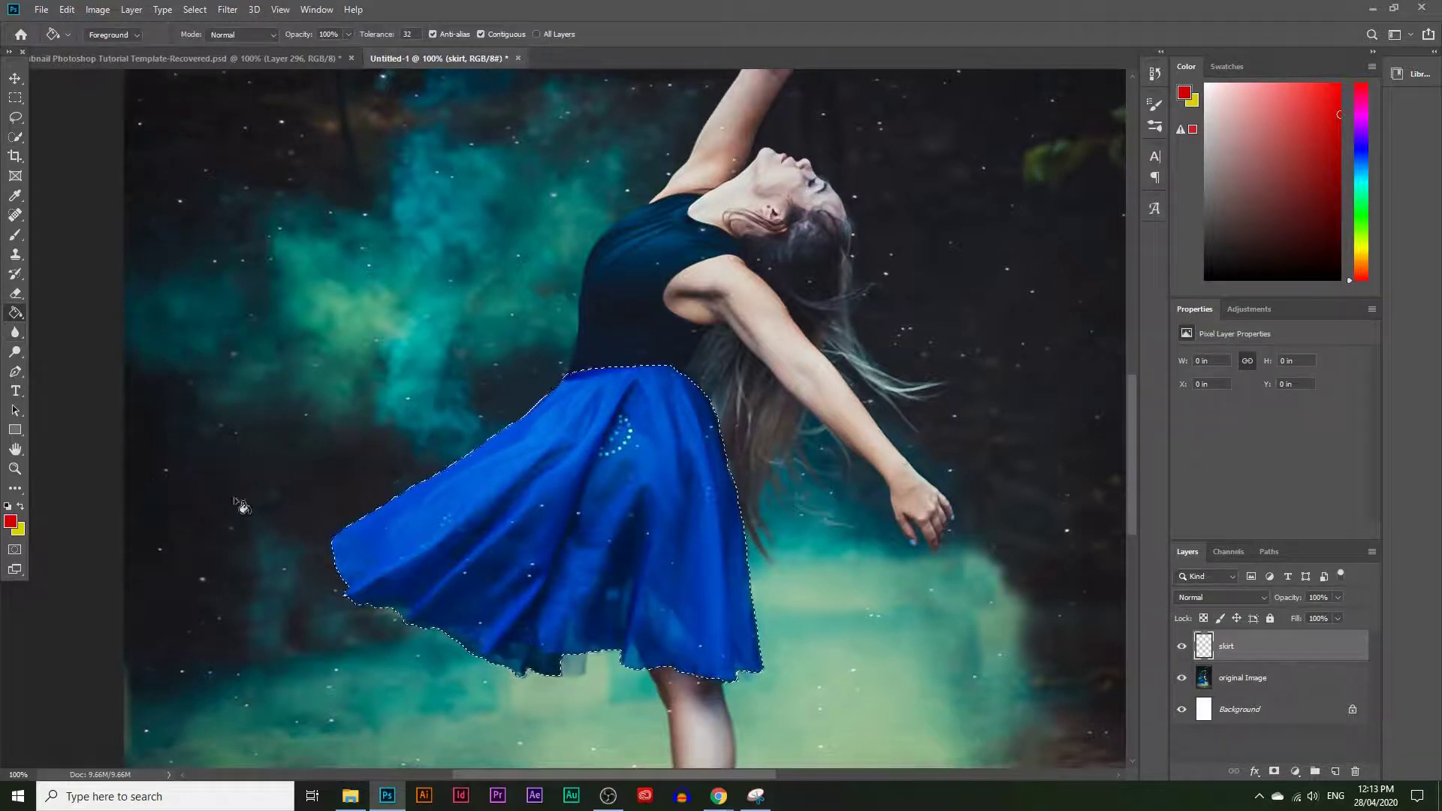
left_click(505, 472)
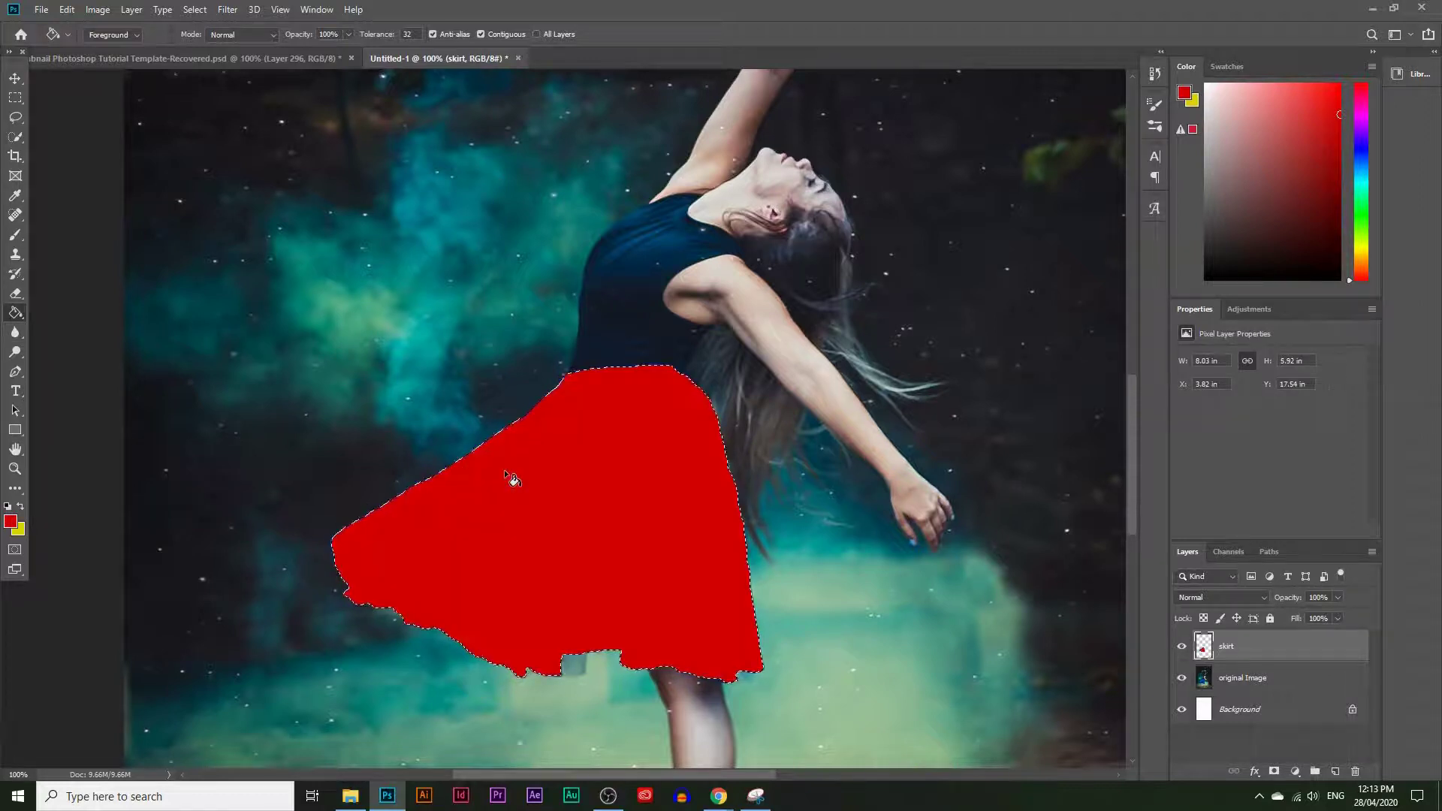
key("ctrl+d")
Step: Select the dancer's dark top on the original Image layer with the Quick Selection tool
left_click(14, 470)
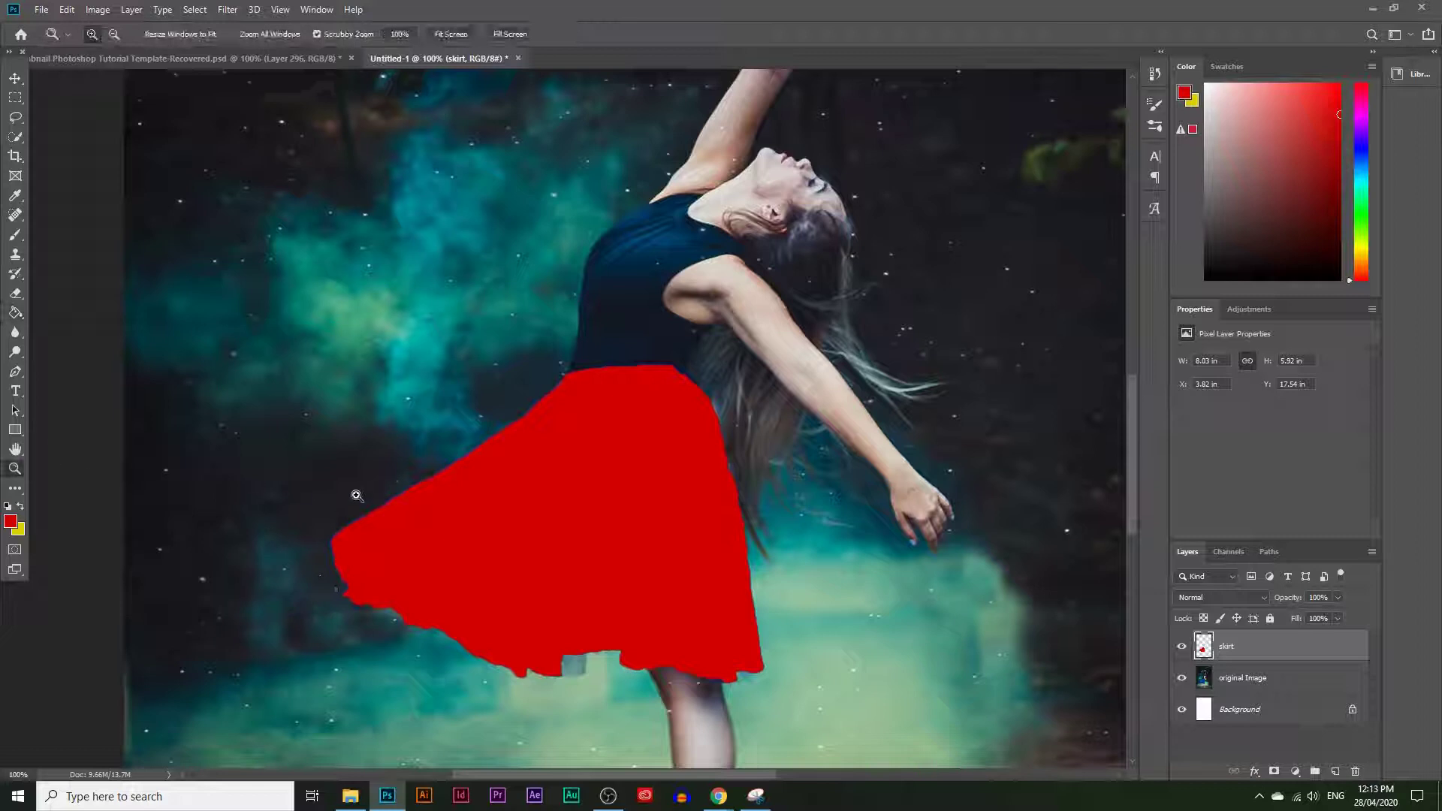
left_click(546, 507, "alt")
left_click(573, 516, "alt")
left_click(661, 532, "alt")
scroll(612, 509, "up", 2)
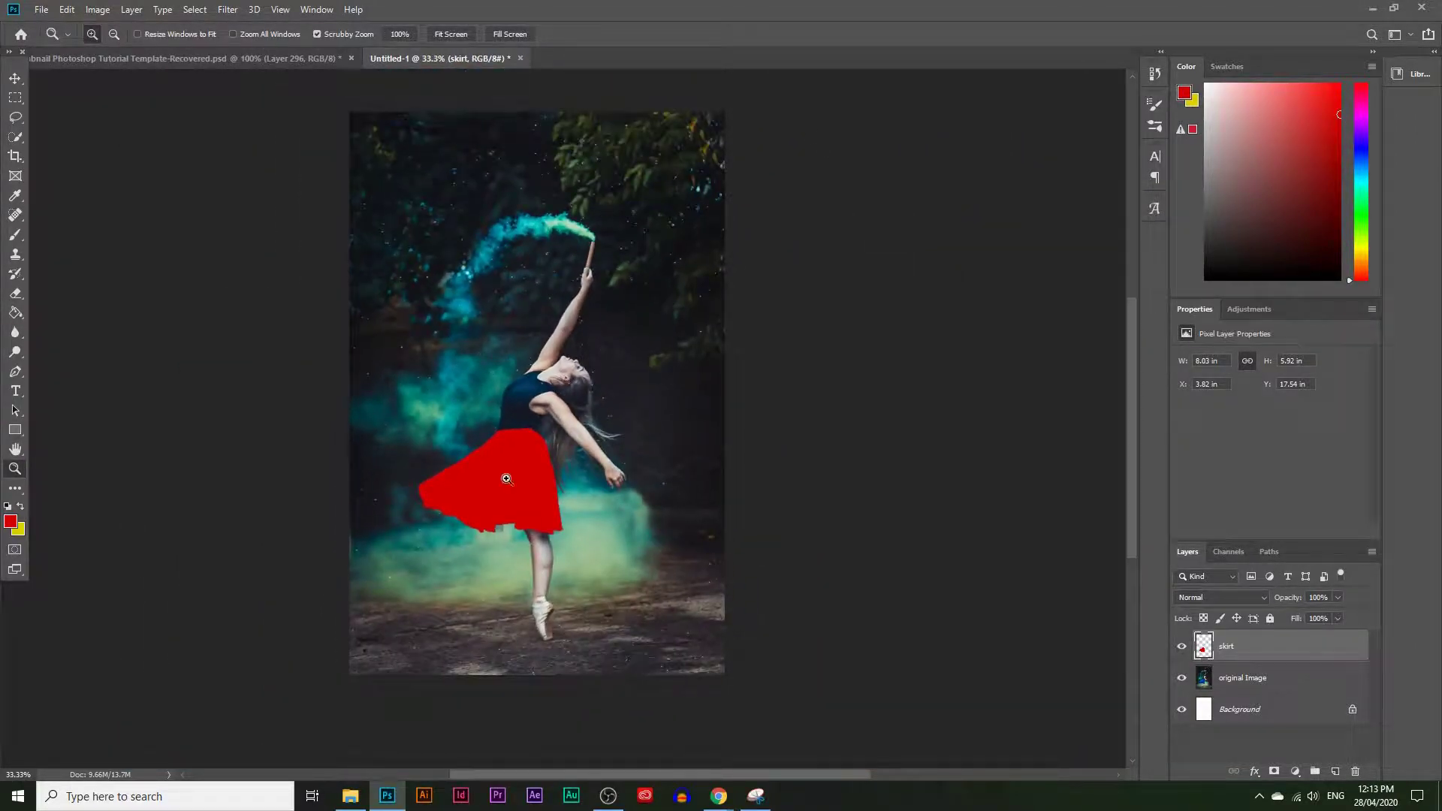
left_click(473, 479)
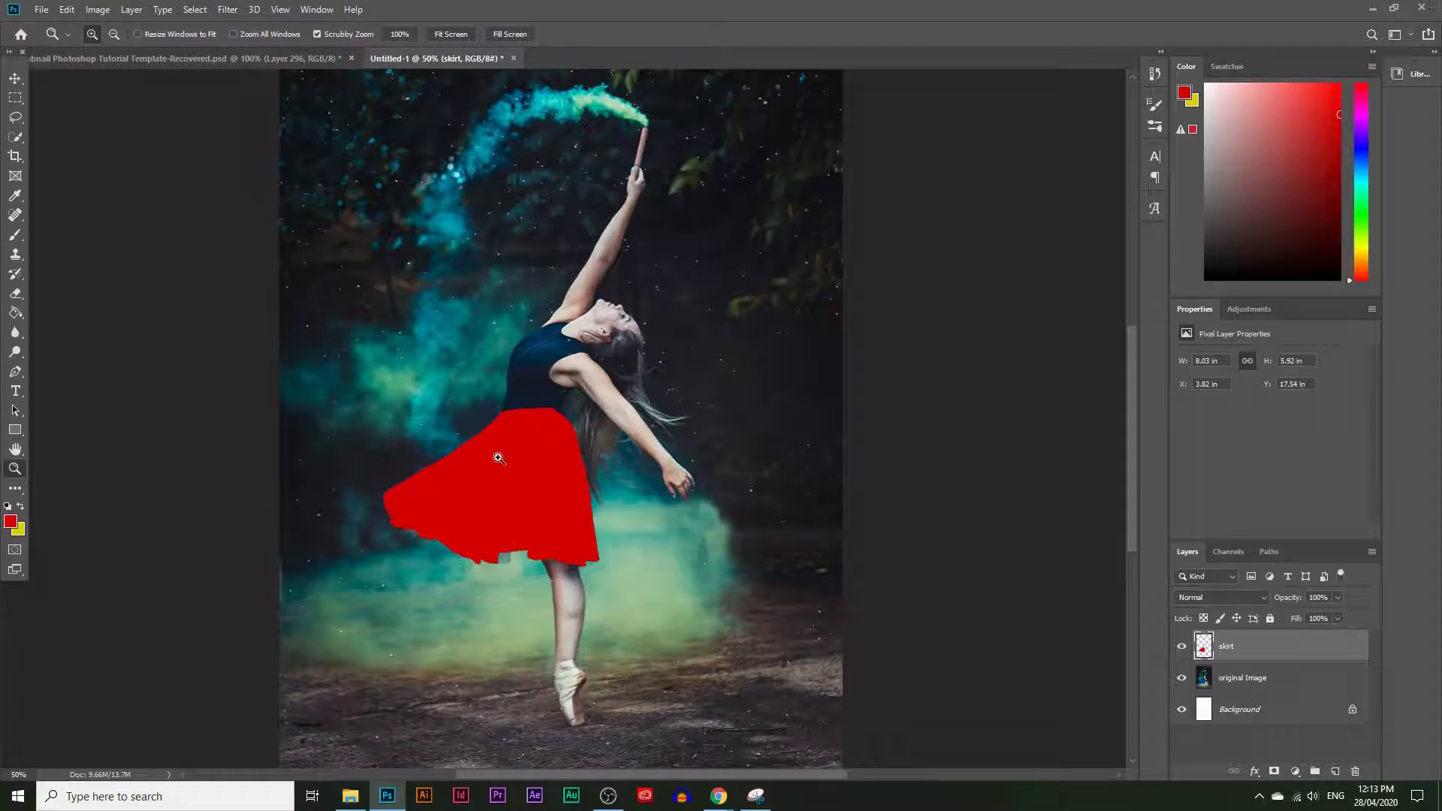
left_click(498, 458)
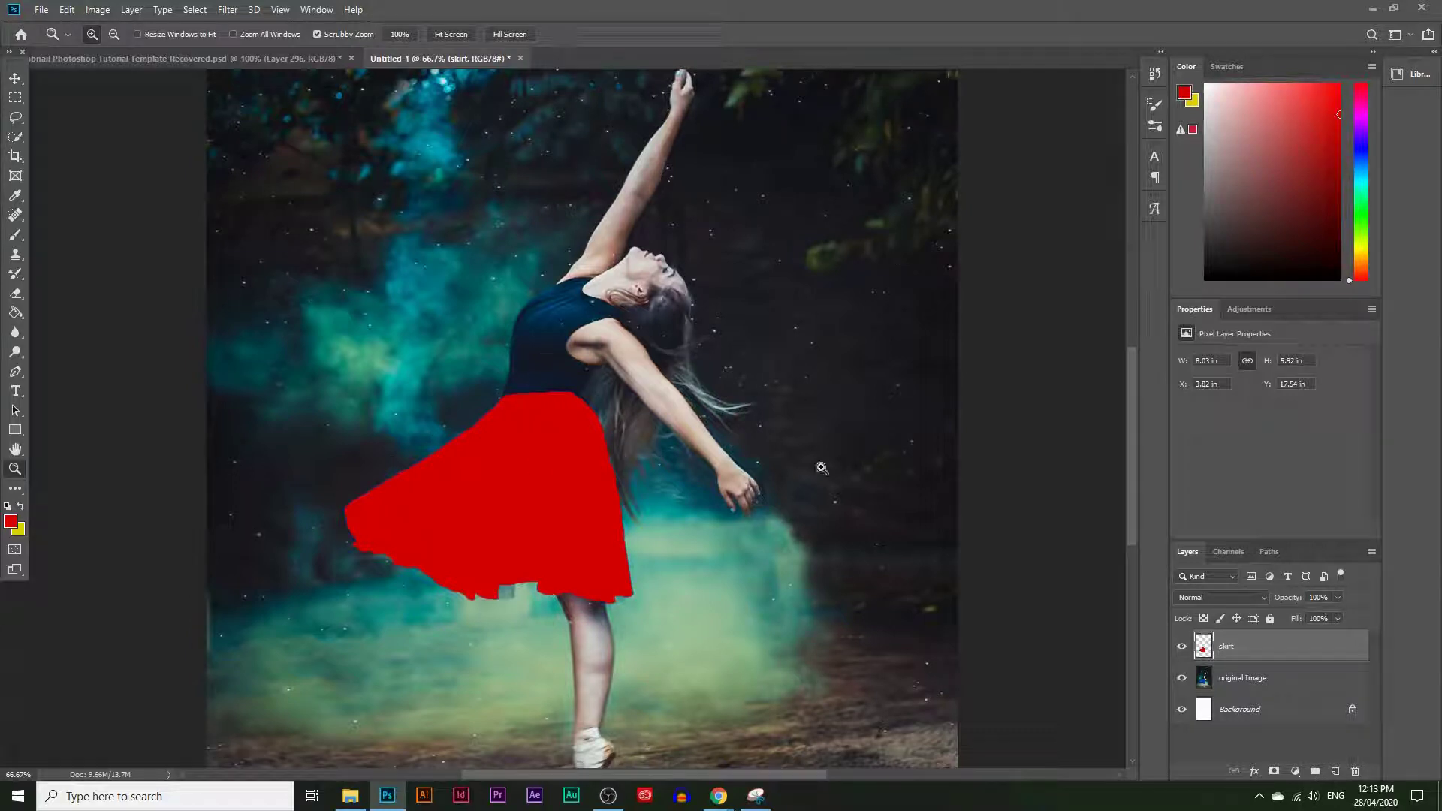
left_click(1216, 673)
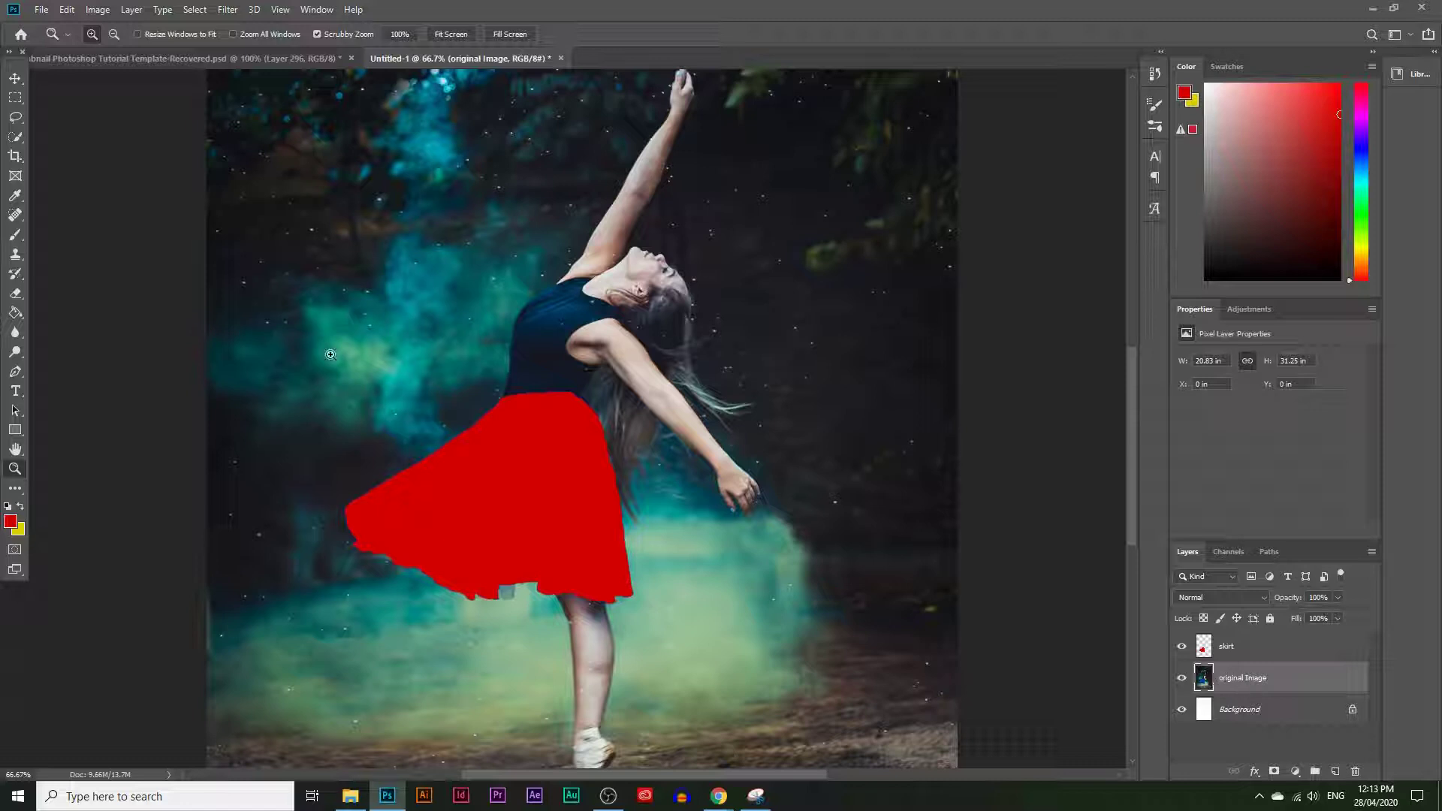
left_click(15, 138)
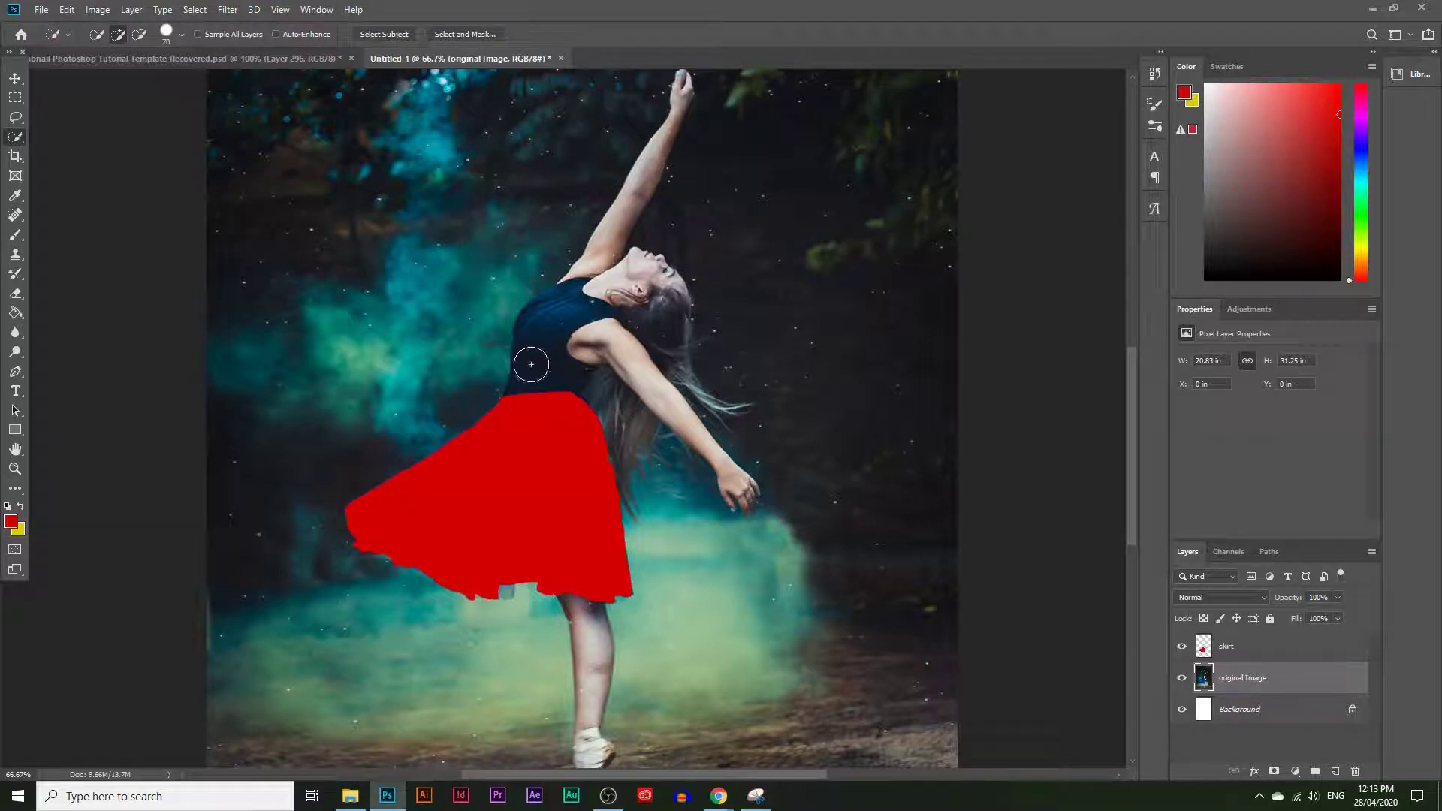
mouse_move(542, 373)
left_mouse_down()
mouse_move(582, 361)
mouse_move(544, 297)
mouse_move(605, 312)
mouse_move(523, 331)
left_mouse_up()
Step: Reduce the Quick Selection brush to 15 and add the missing shoulder part of the top to the selection
key("z")
left_click(575, 327)
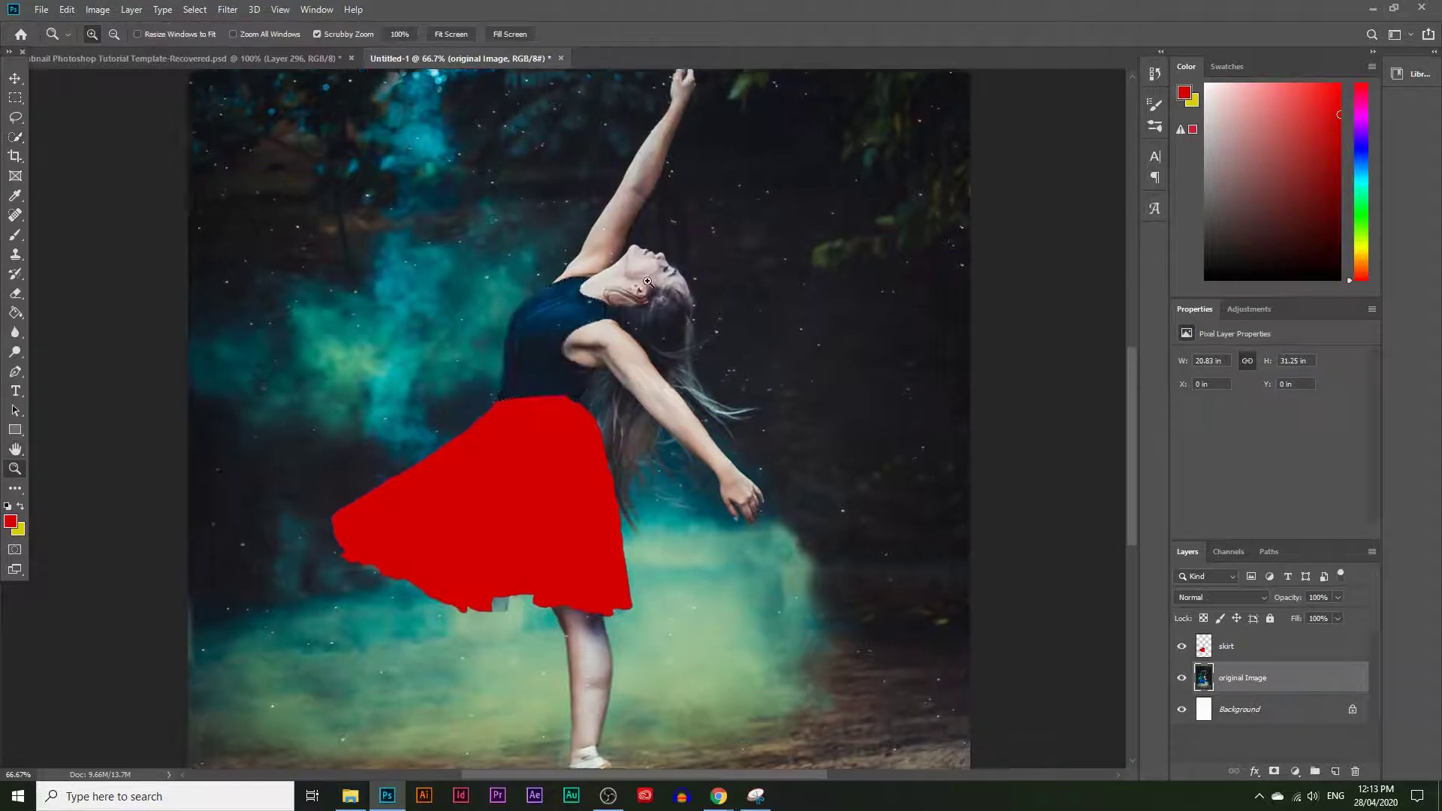
left_click(575, 327)
left_click(575, 328)
left_click(643, 324)
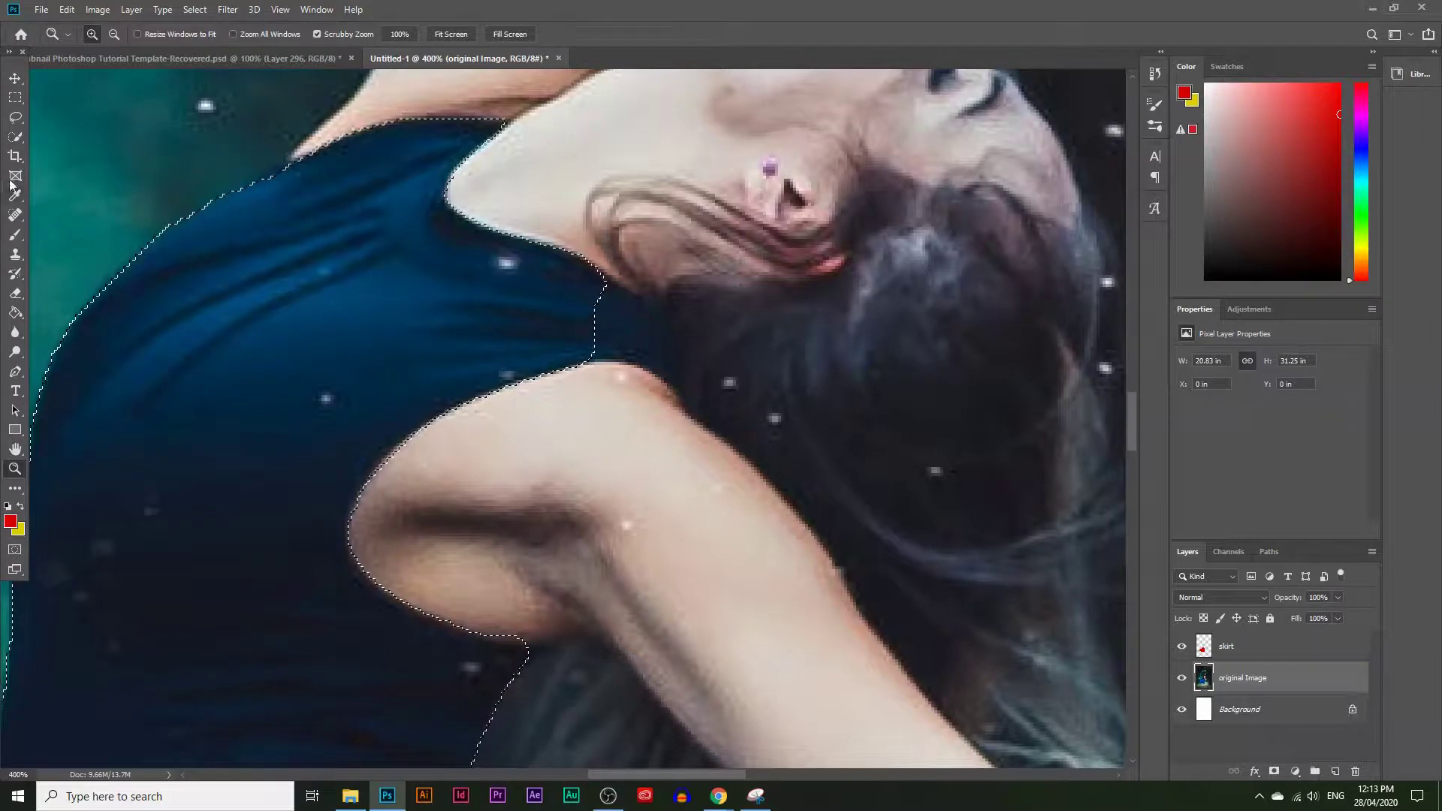
left_click(15, 137)
key("bracketleft")
key("bracketleft")
key("bracketleft")
key("bracketleft")
key("bracketleft")
key("bracketleft")
key("bracketleft")
key("bracketleft")
key("bracketleft")
mouse_move(611, 322)
left_mouse_down()
mouse_move(647, 348)
mouse_move(651, 322)
mouse_move(678, 340)
mouse_move(666, 367)
left_mouse_up()
scroll(667, 365, "down", 1)
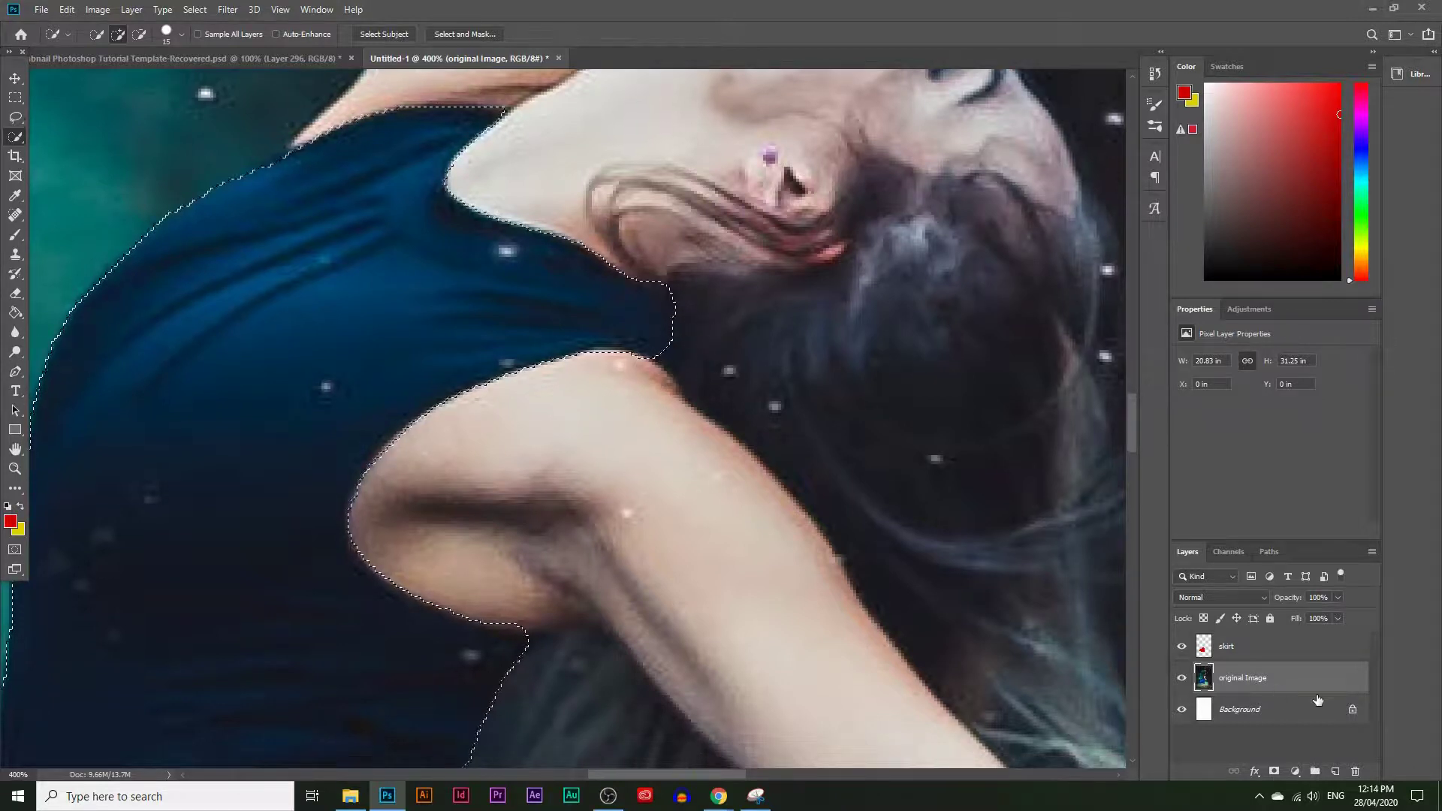
Step: Add a new layer above the original Image layer and name it top
left_click(1334, 770)
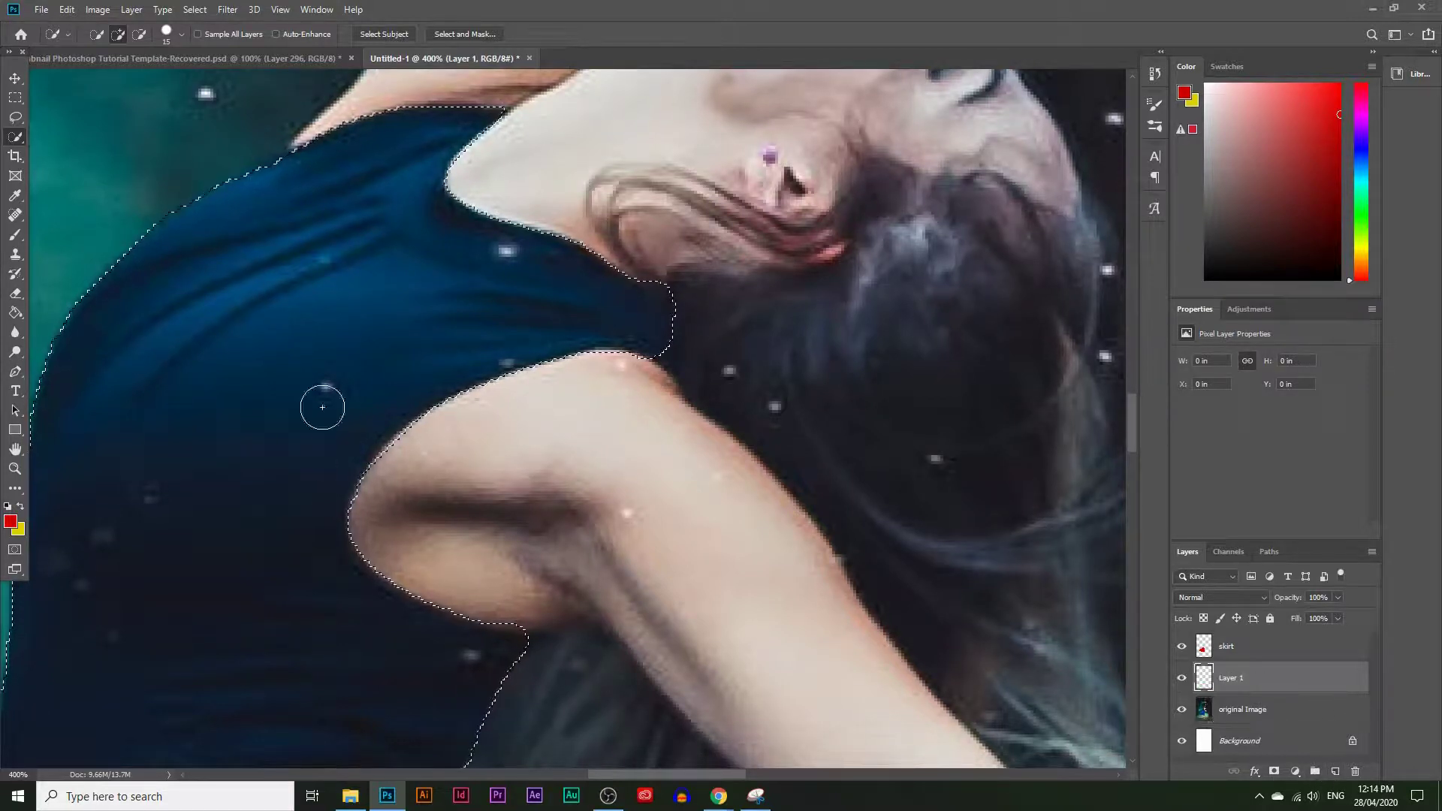
double_click(1230, 677)
type("tep")
key("Return")
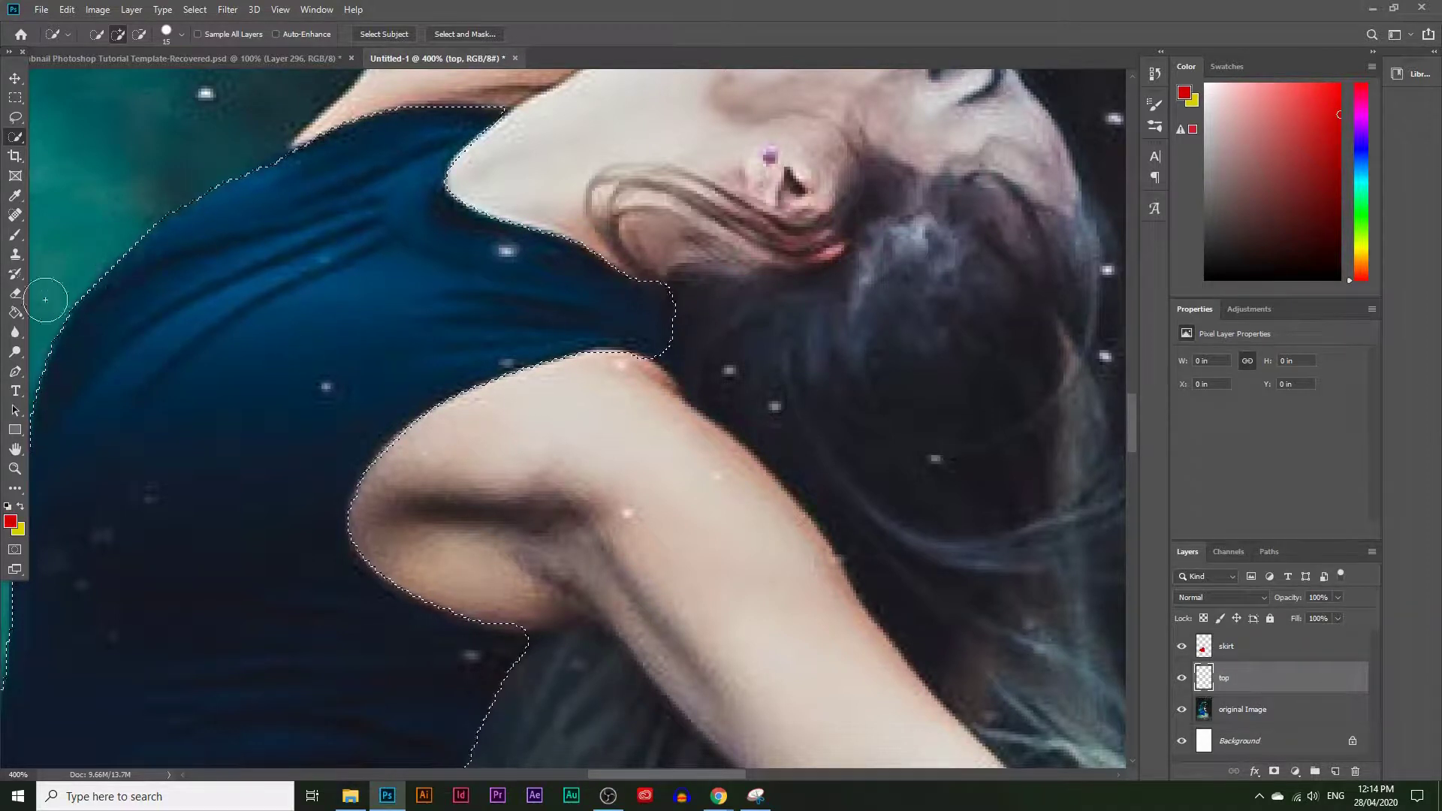
Step: Fill the selected top with the red foreground colour using the Paint Bucket, and clear the selection
left_click(15, 312)
left_click(236, 378)
key("ctrl+d")
Step: Merge the skirt layer down into the top layer
scroll(628, 539, "down", 5)
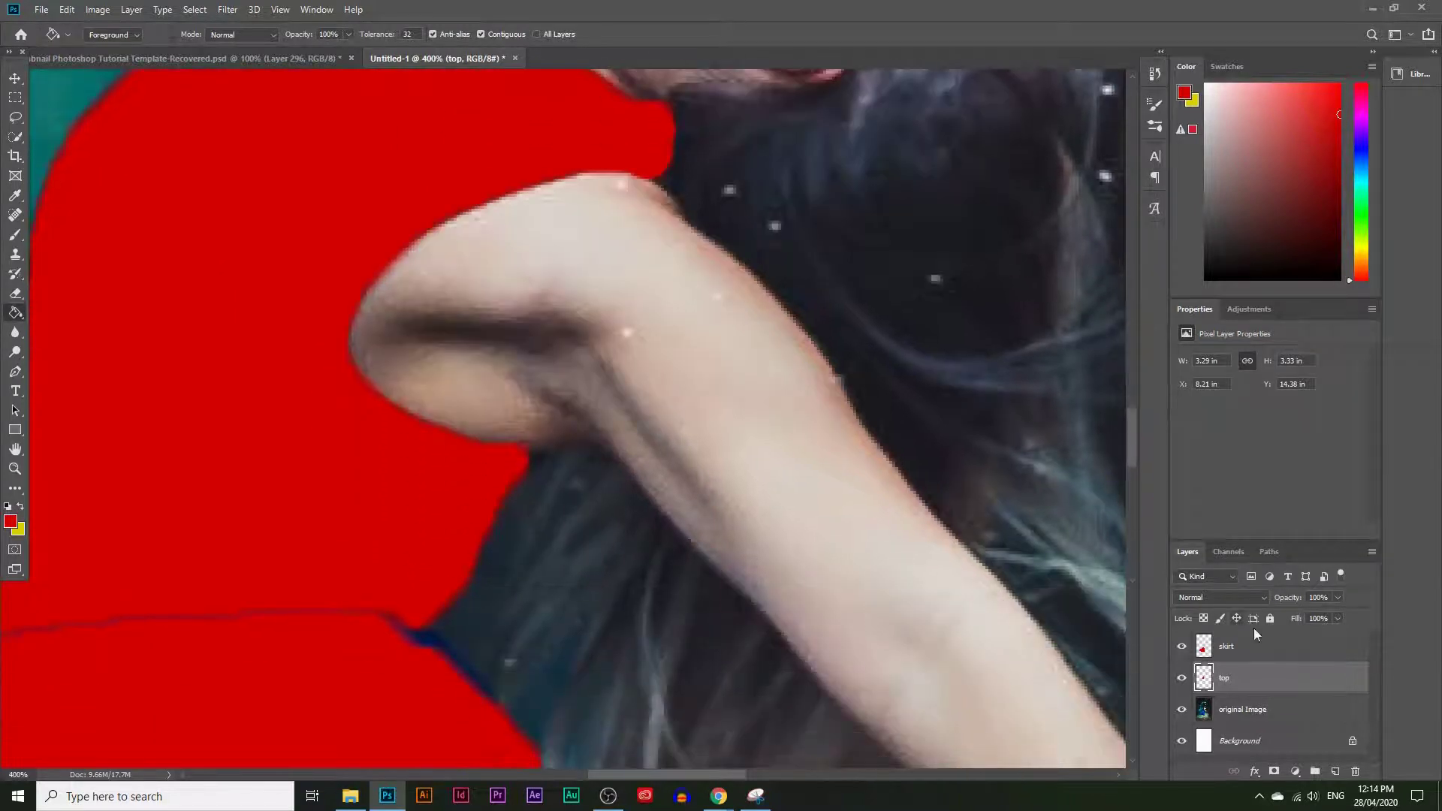
left_click(1251, 647)
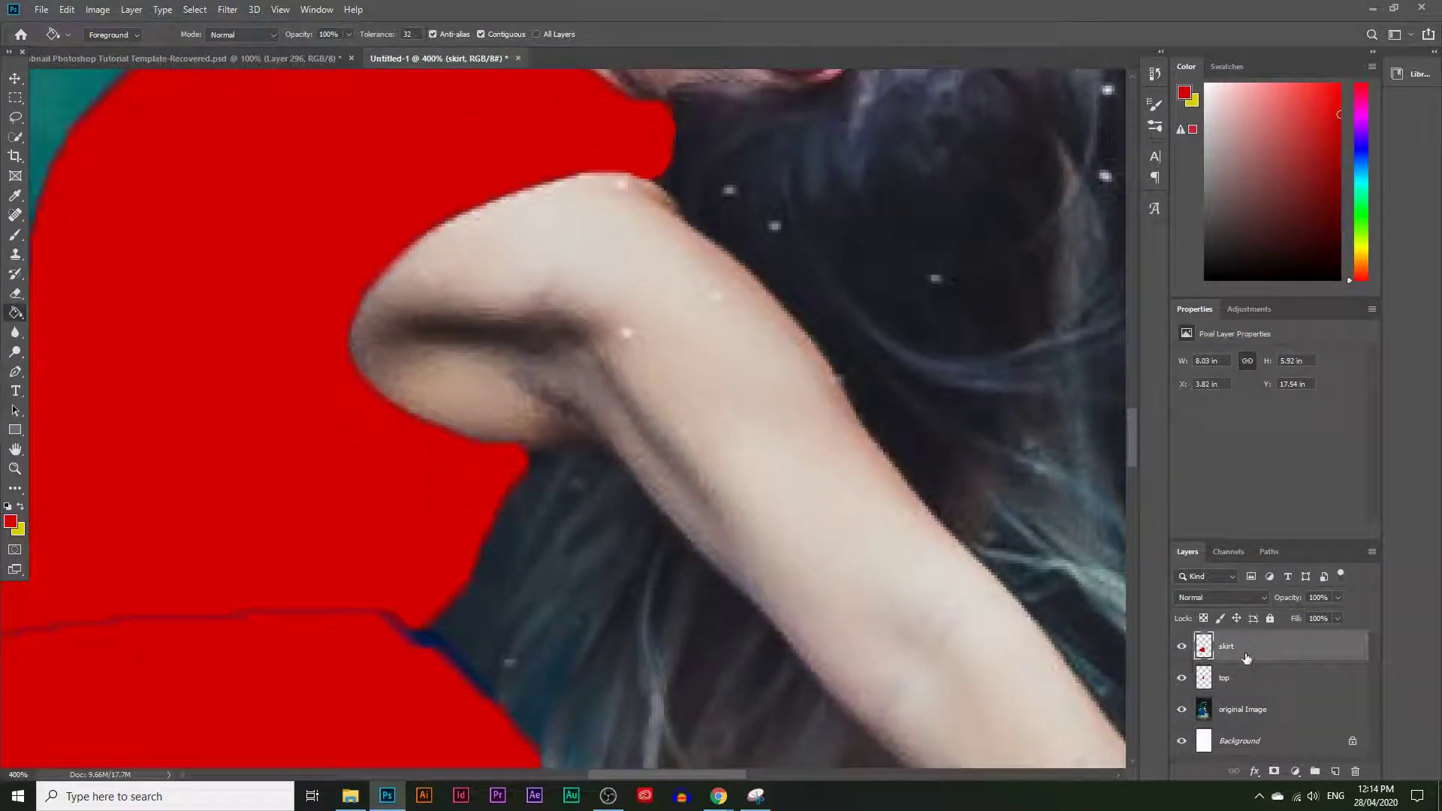
left_click(15, 468)
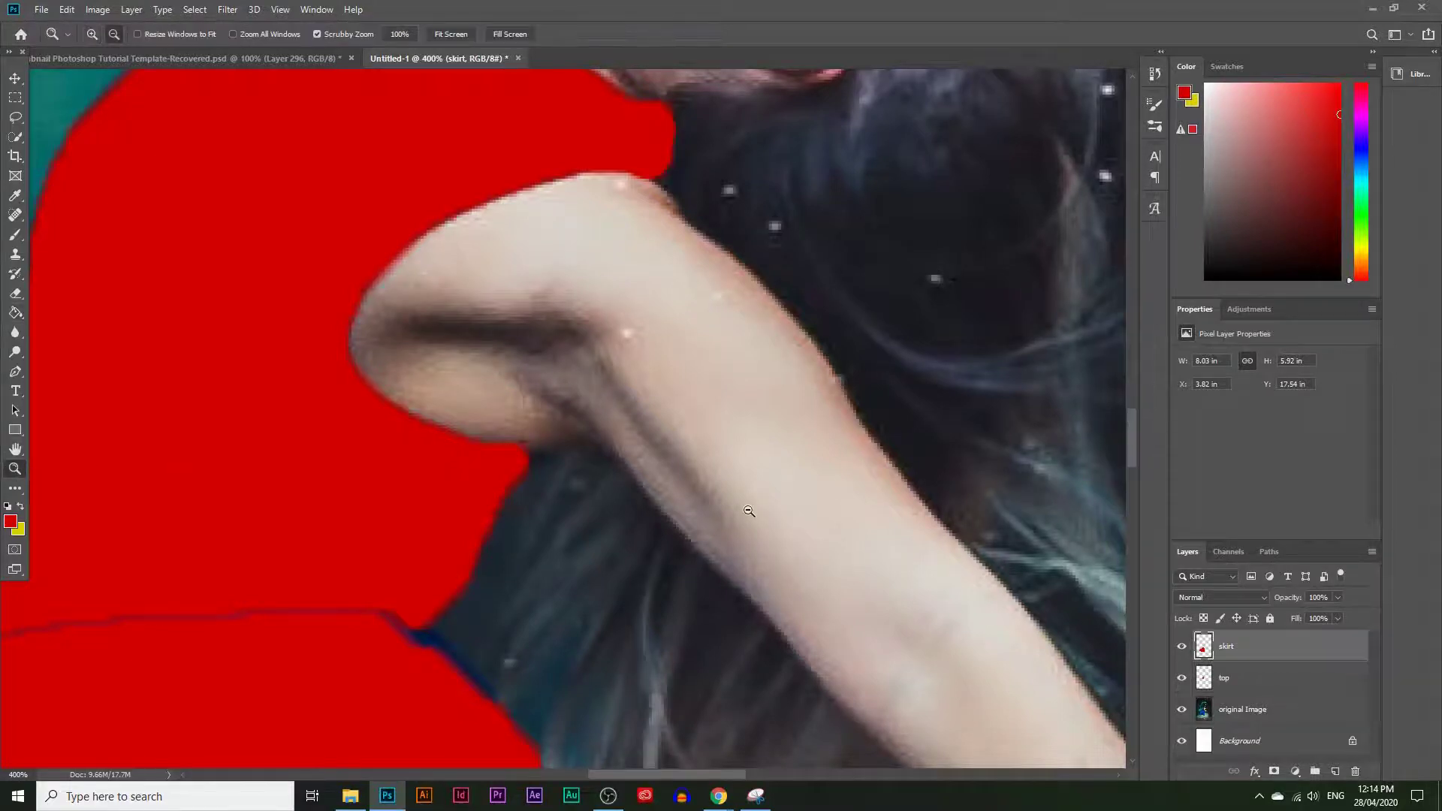
left_click(691, 516, "alt")
left_click(690, 516, "alt")
left_click(577, 483, "alt")
left_click(576, 482, "alt")
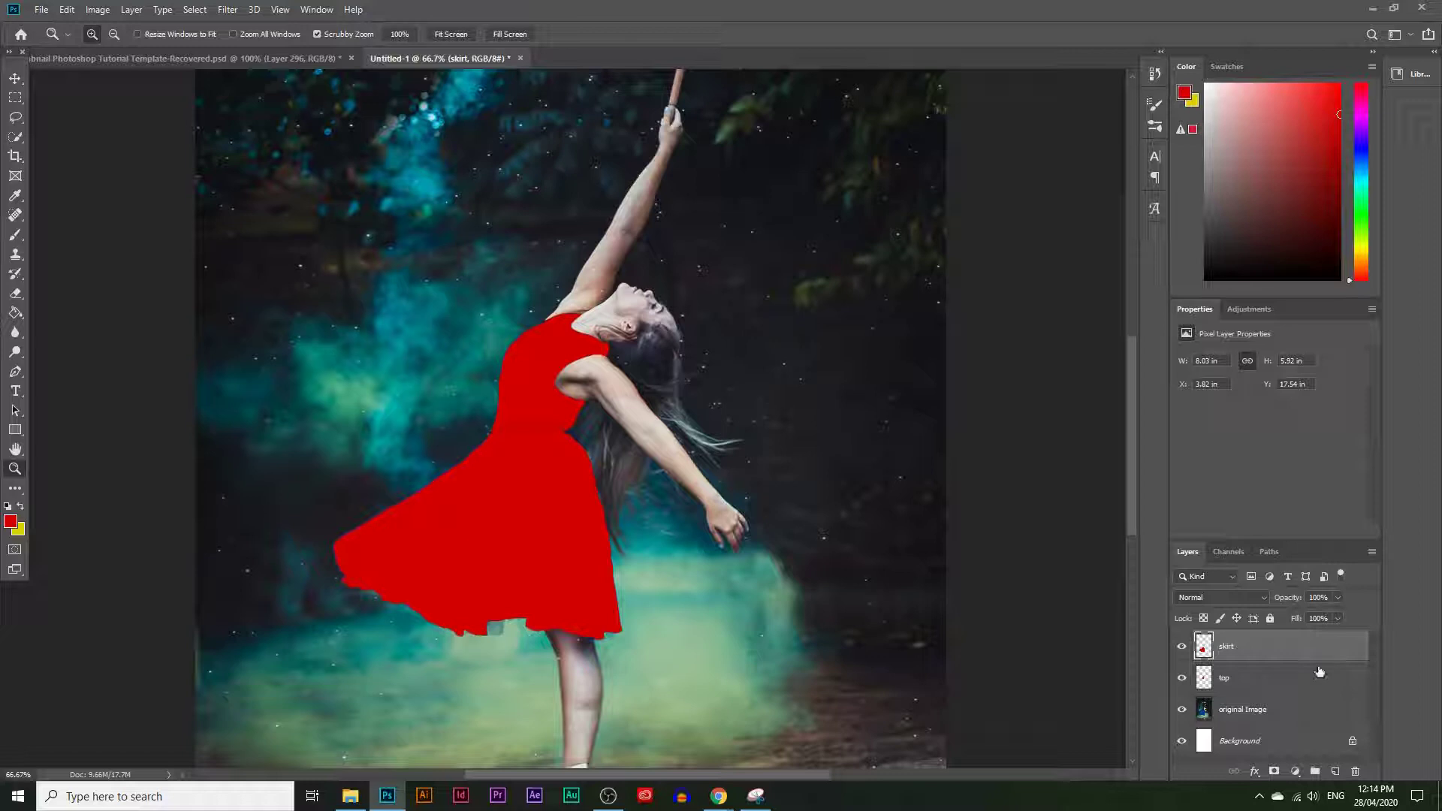
key("ctrl+e")
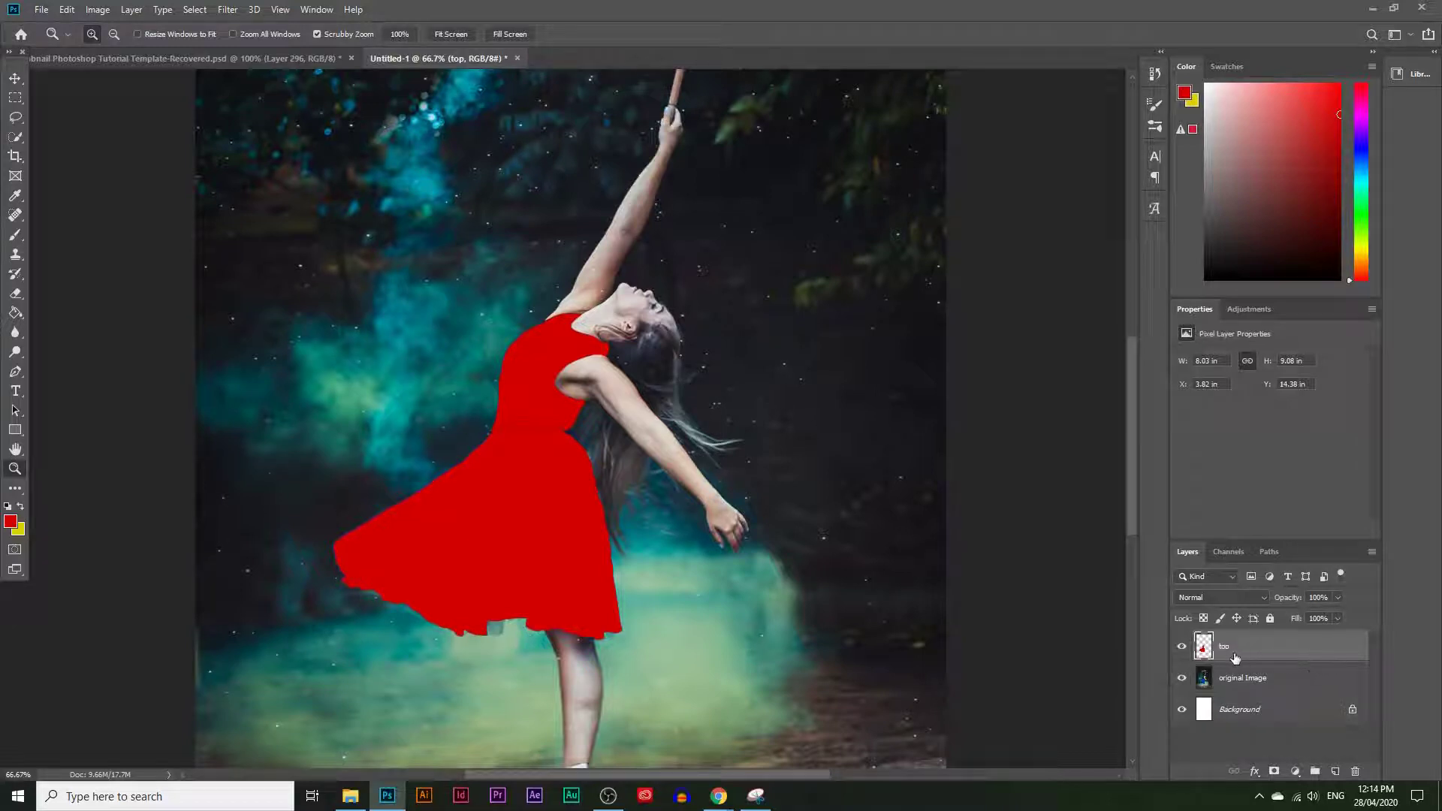
Step: Compare the photo with the top layer hidden and shown, and examine the dress edges, face and both arms up close
left_click(1182, 649)
left_click(1182, 649)
left_click(1182, 649)
left_click(1182, 648)
left_click(606, 327)
left_click(583, 409)
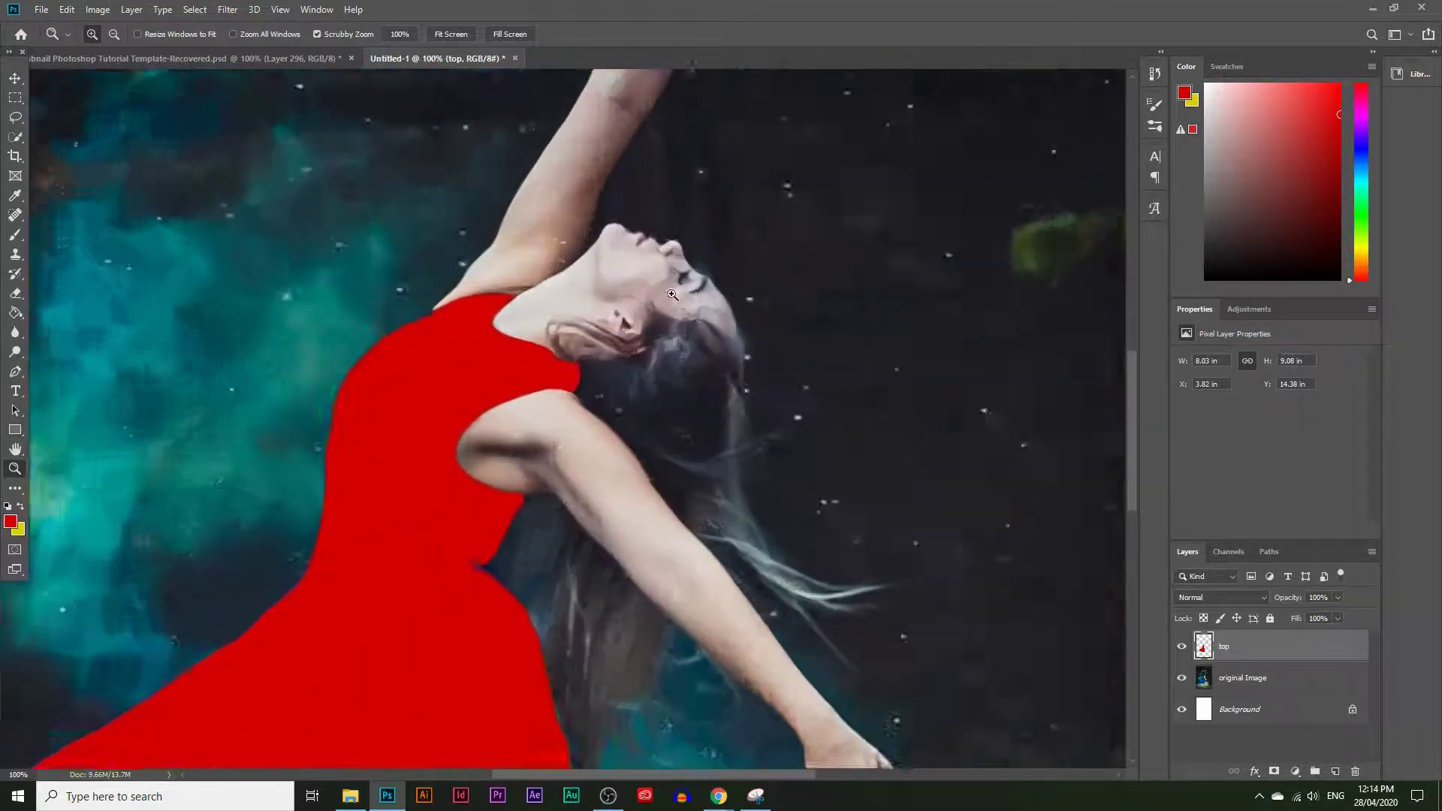
scroll(580, 422, "up", 4)
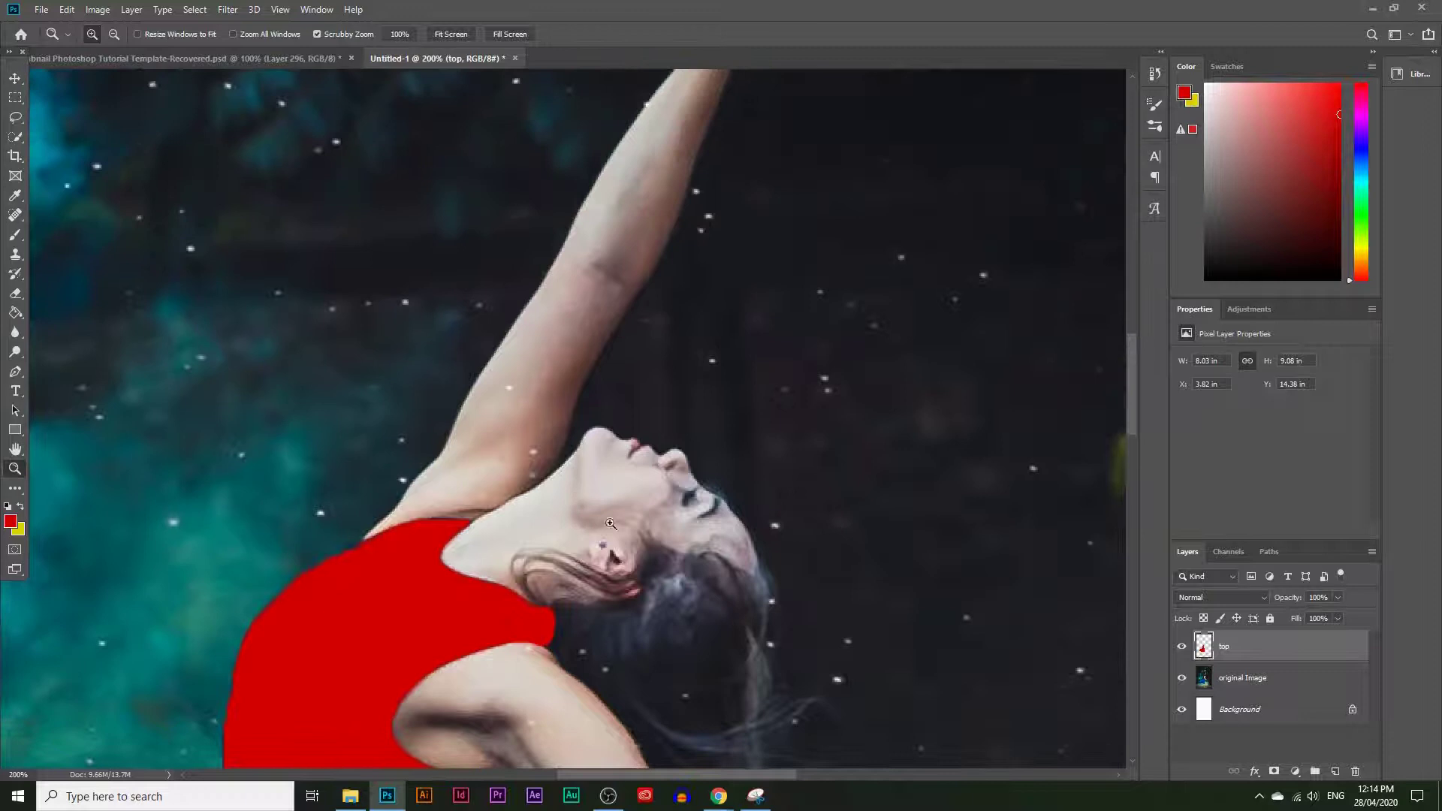
scroll(608, 517, "down", 9)
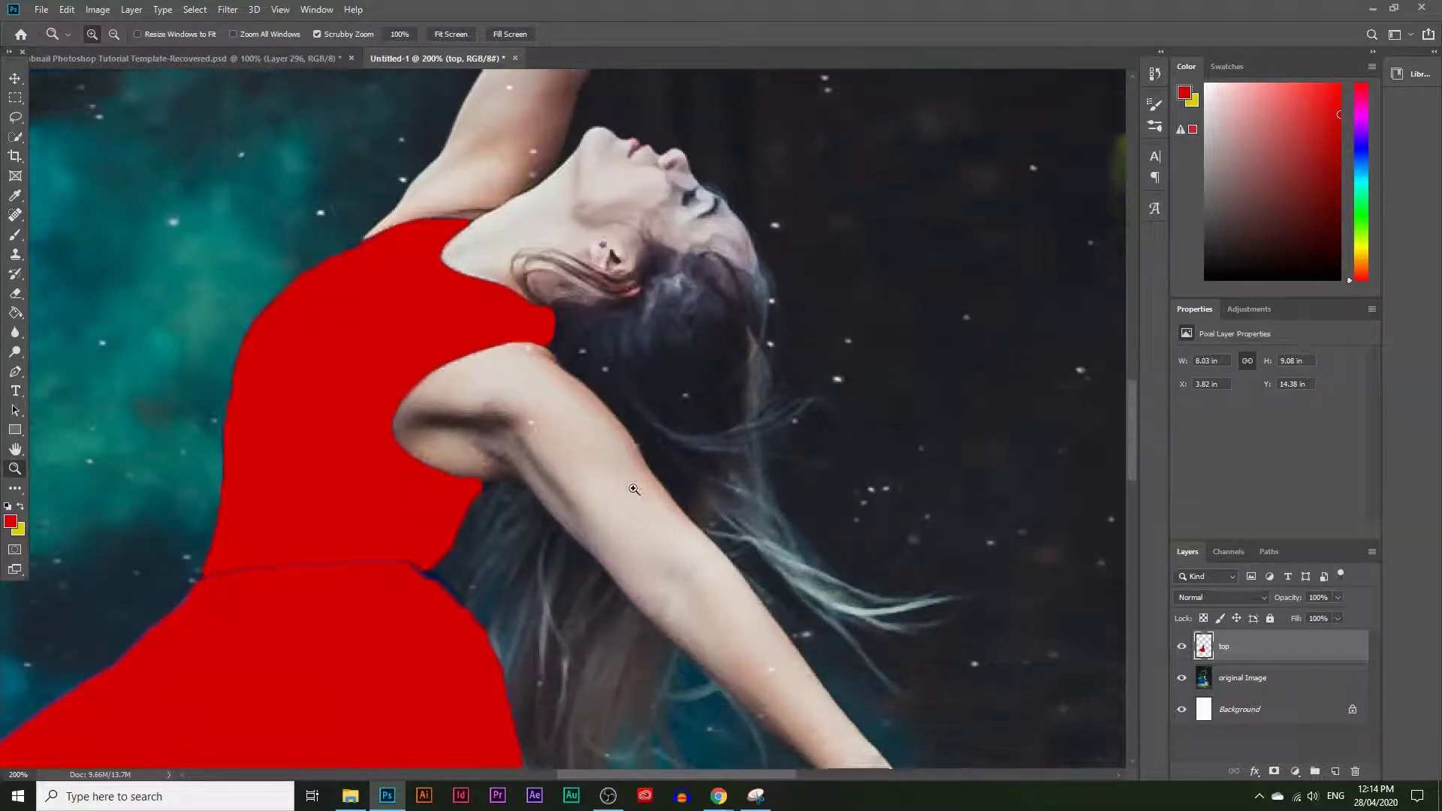
scroll(632, 551, "down", 3)
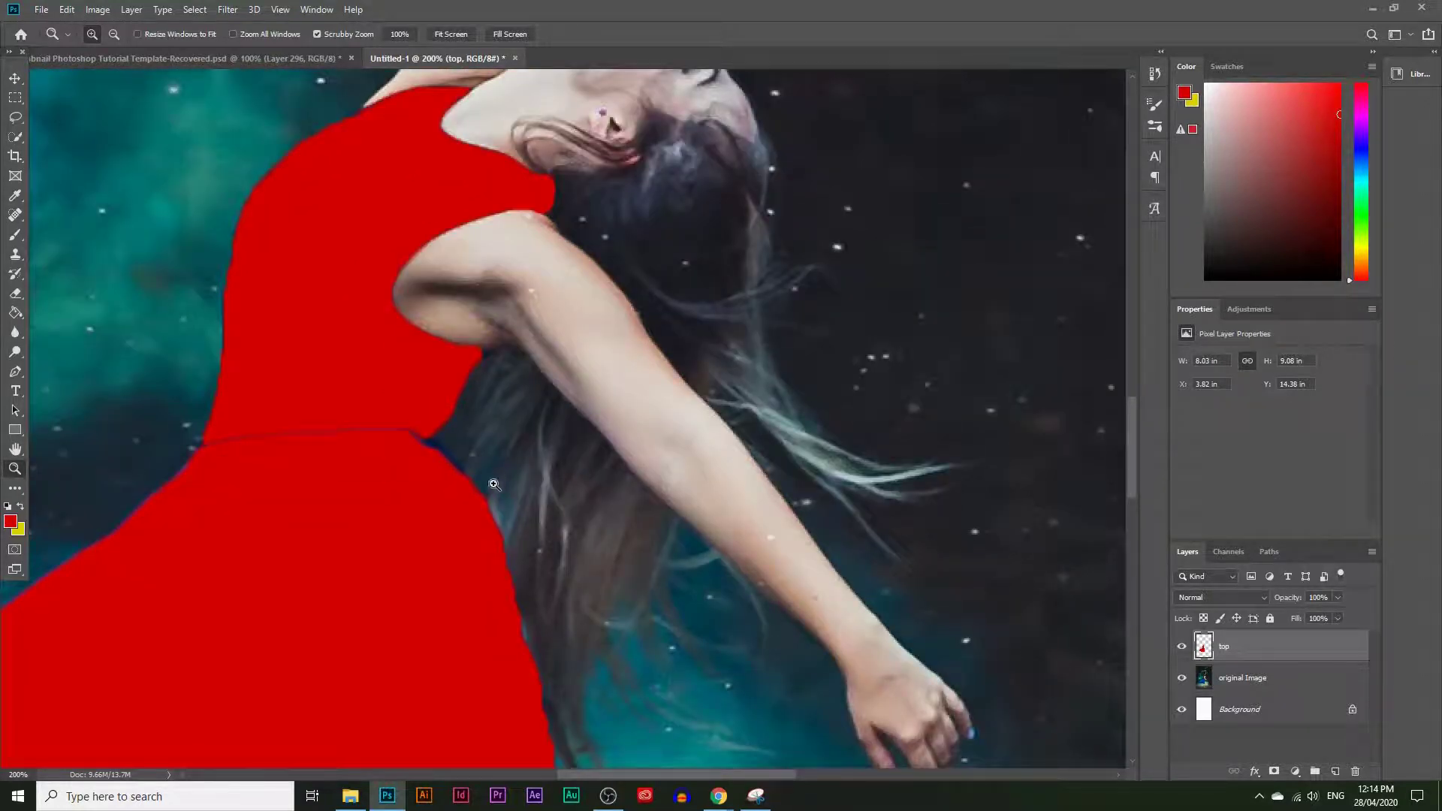
scroll(496, 481, "up", 6)
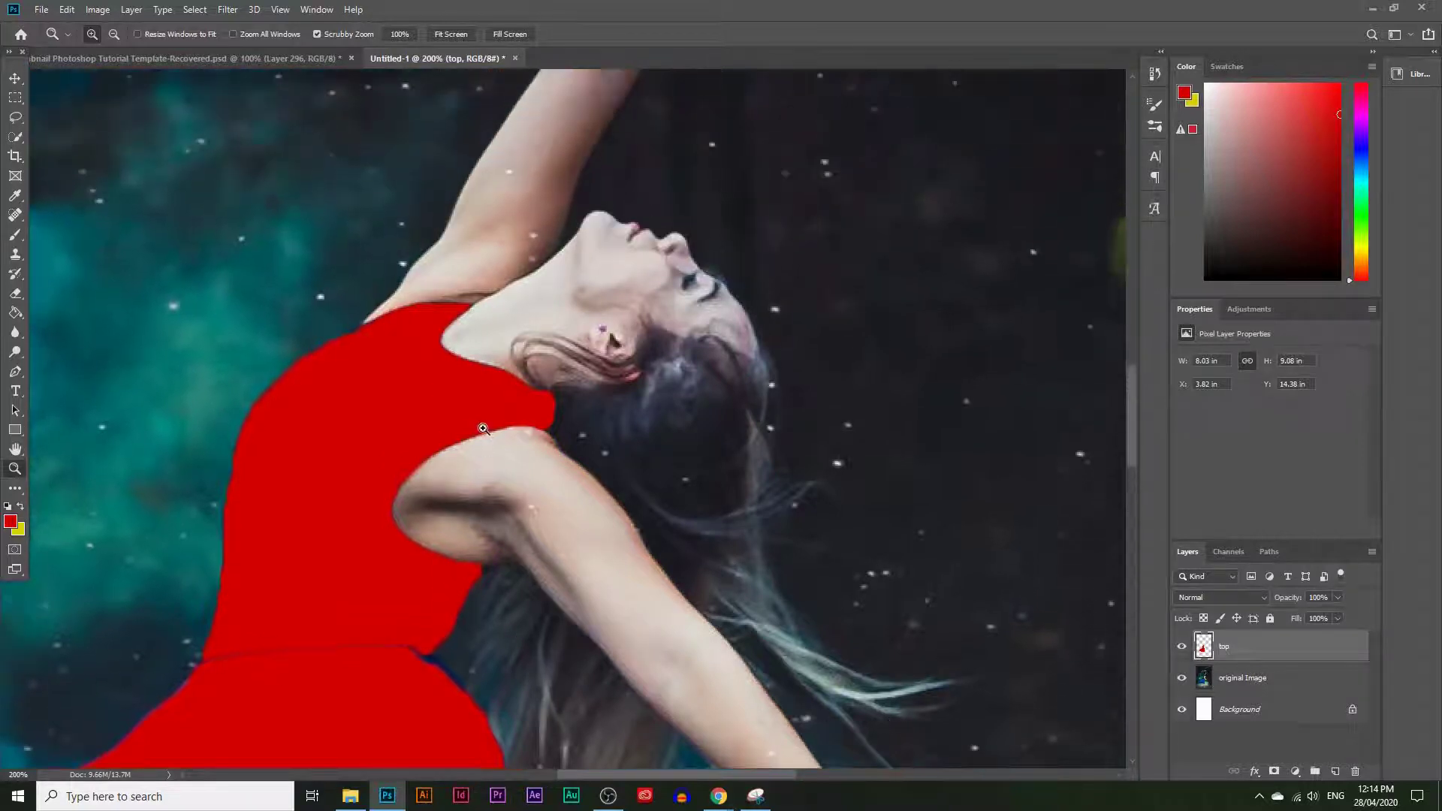
scroll(484, 429, "up", 10)
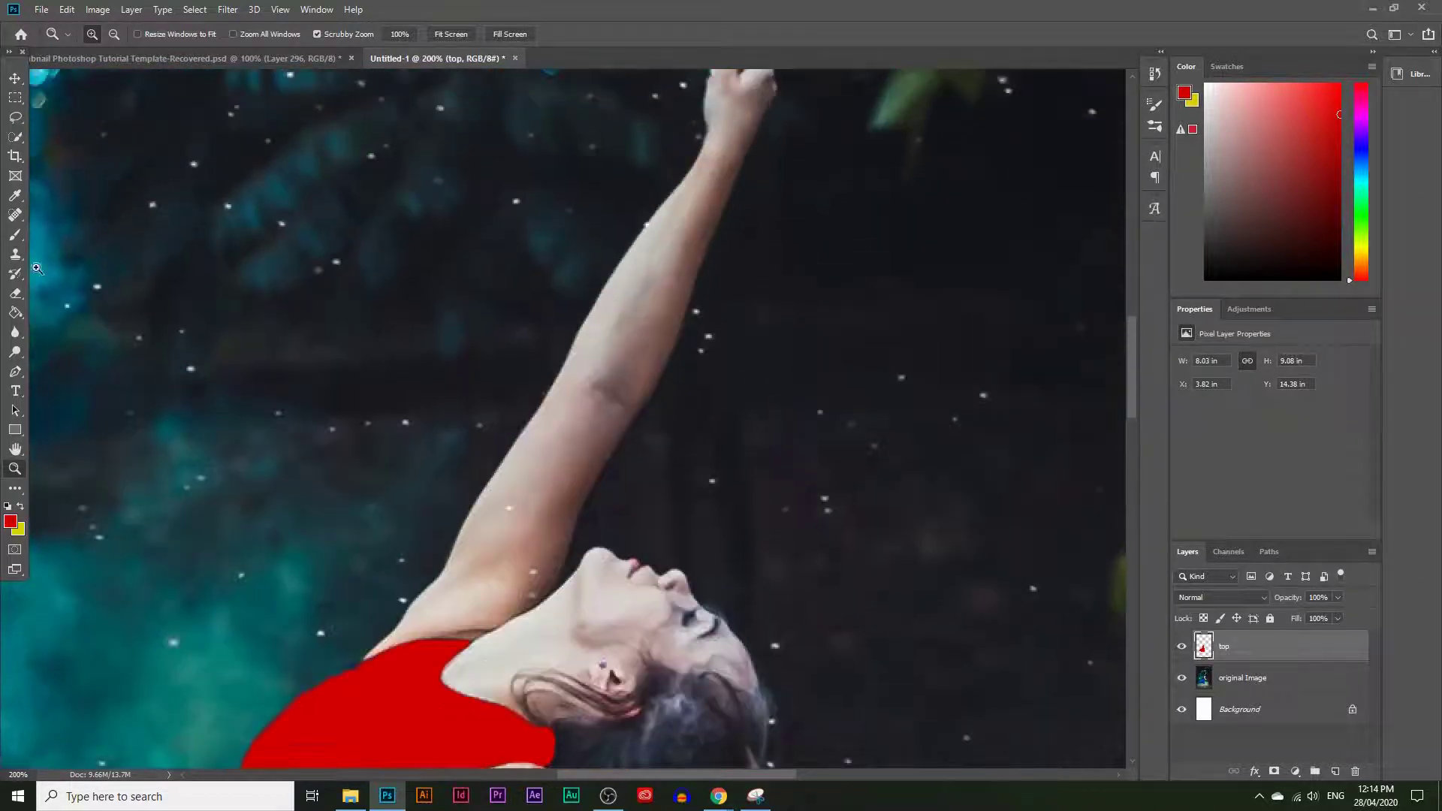
Step: On the original Image layer, select the raised arm and hand using the Quick Selection tool with the brush enlarged to 30
left_click(15, 137)
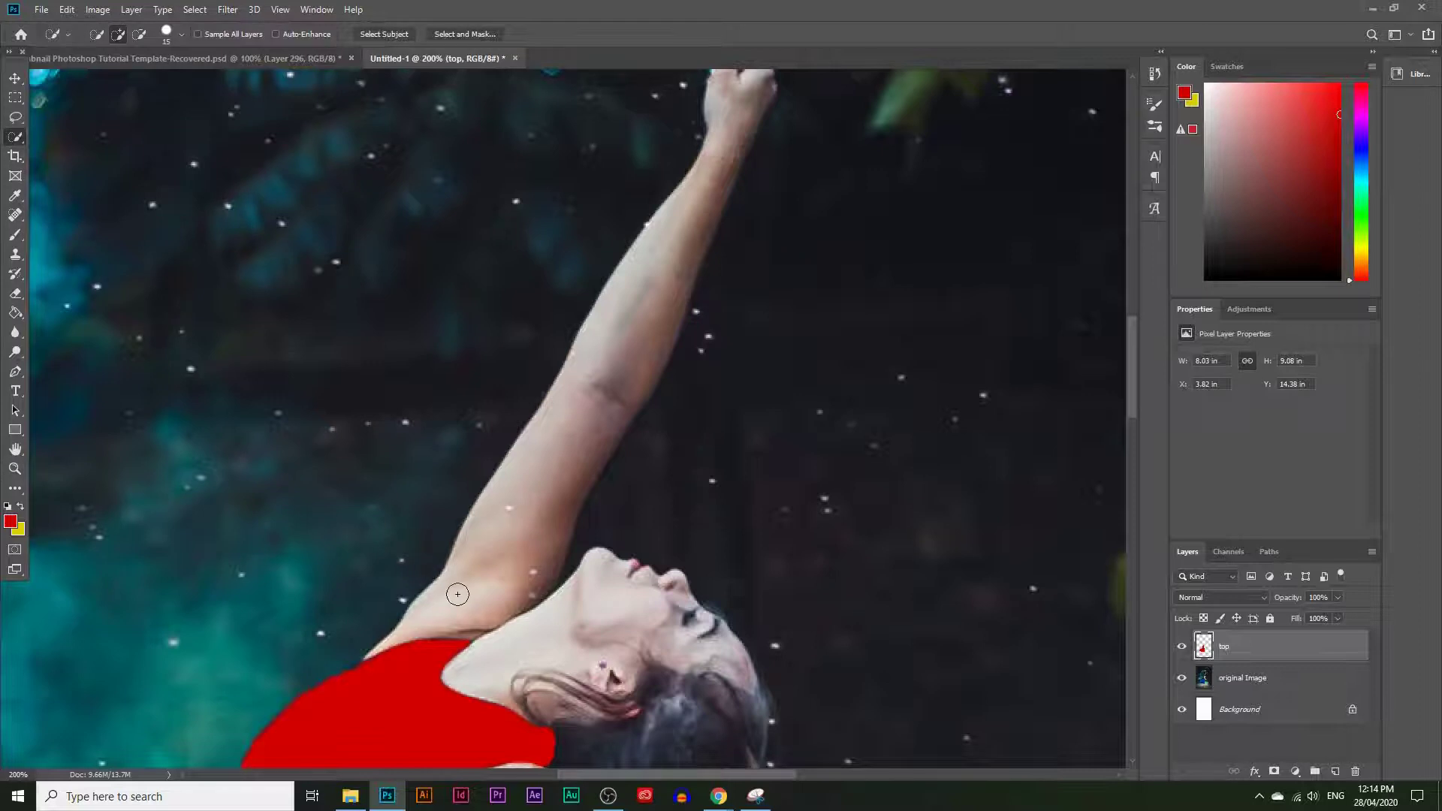
key("bracketright")
key("bracketright")
key("bracketright")
left_click(1226, 676)
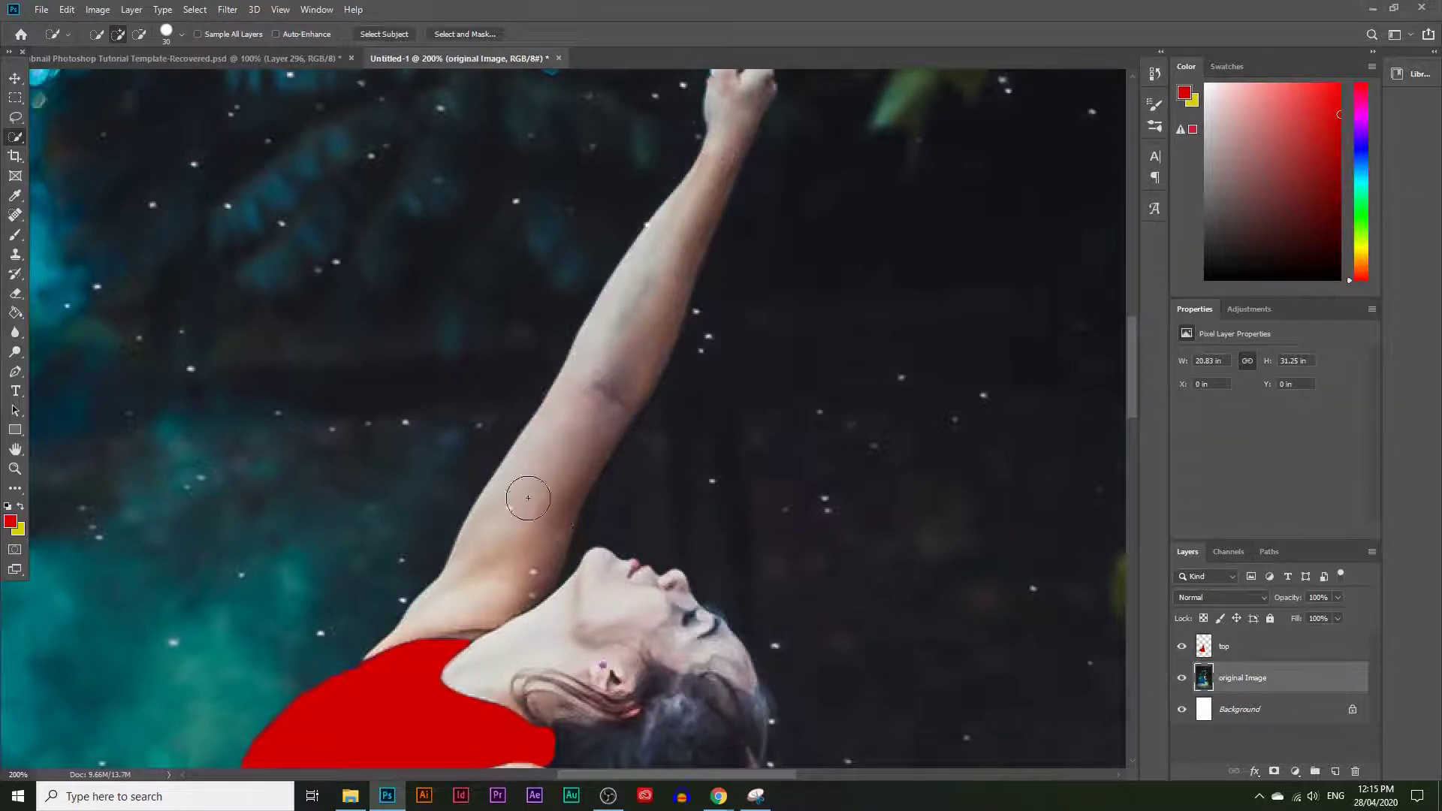
mouse_move(522, 493)
left_mouse_down()
mouse_move(555, 448)
mouse_move(550, 536)
mouse_move(413, 635)
mouse_move(537, 564)
mouse_move(632, 384)
mouse_move(717, 174)
mouse_move(740, 237)
mouse_move(733, 174)
left_mouse_up()
scroll(525, 488, "up", 1)
scroll(742, 235, "up", 3)
scroll(733, 175, "up", 1)
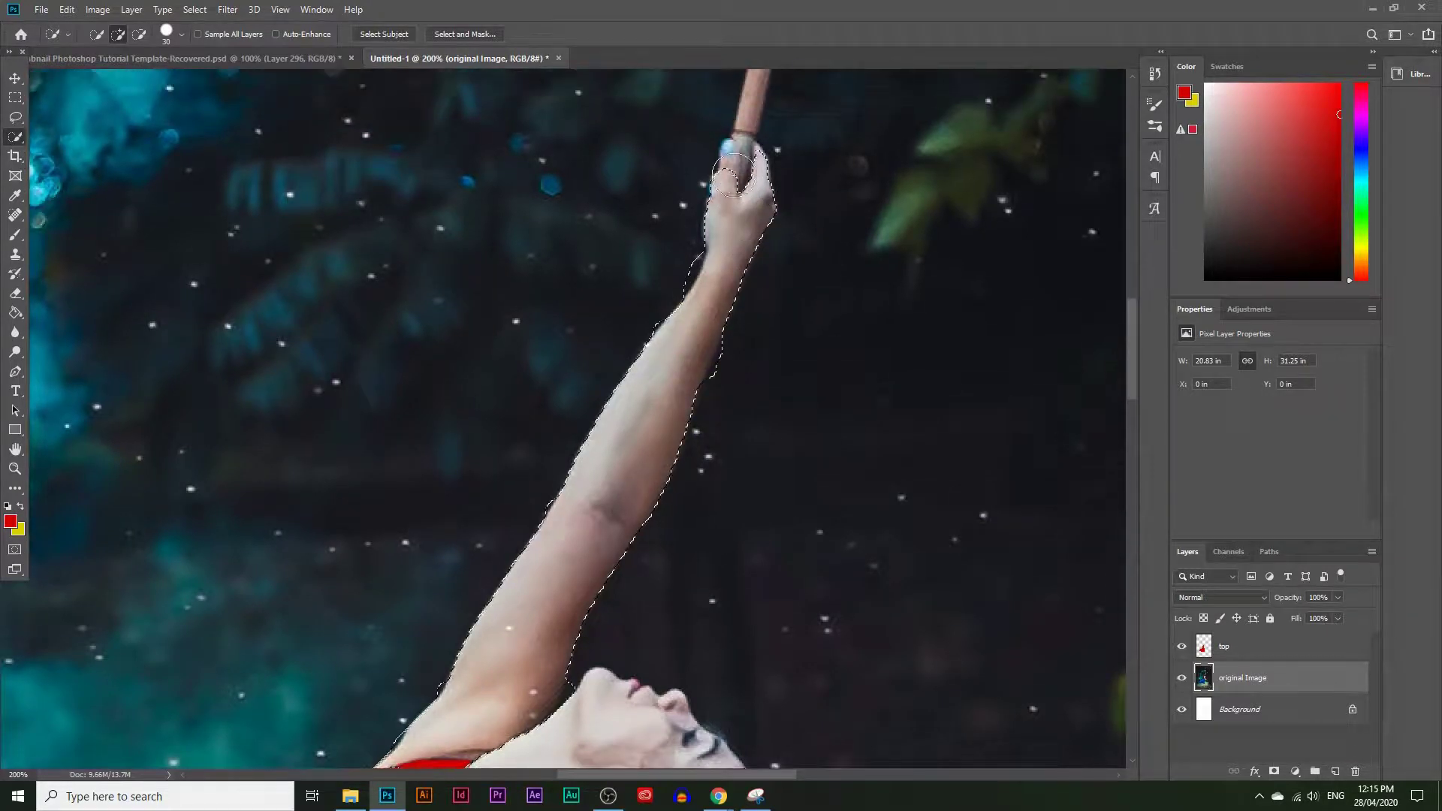
Step: Add the shoulder area where the raised arm meets the top to the selection
scroll(740, 338, "up", 2)
scroll(703, 571, "down", 1)
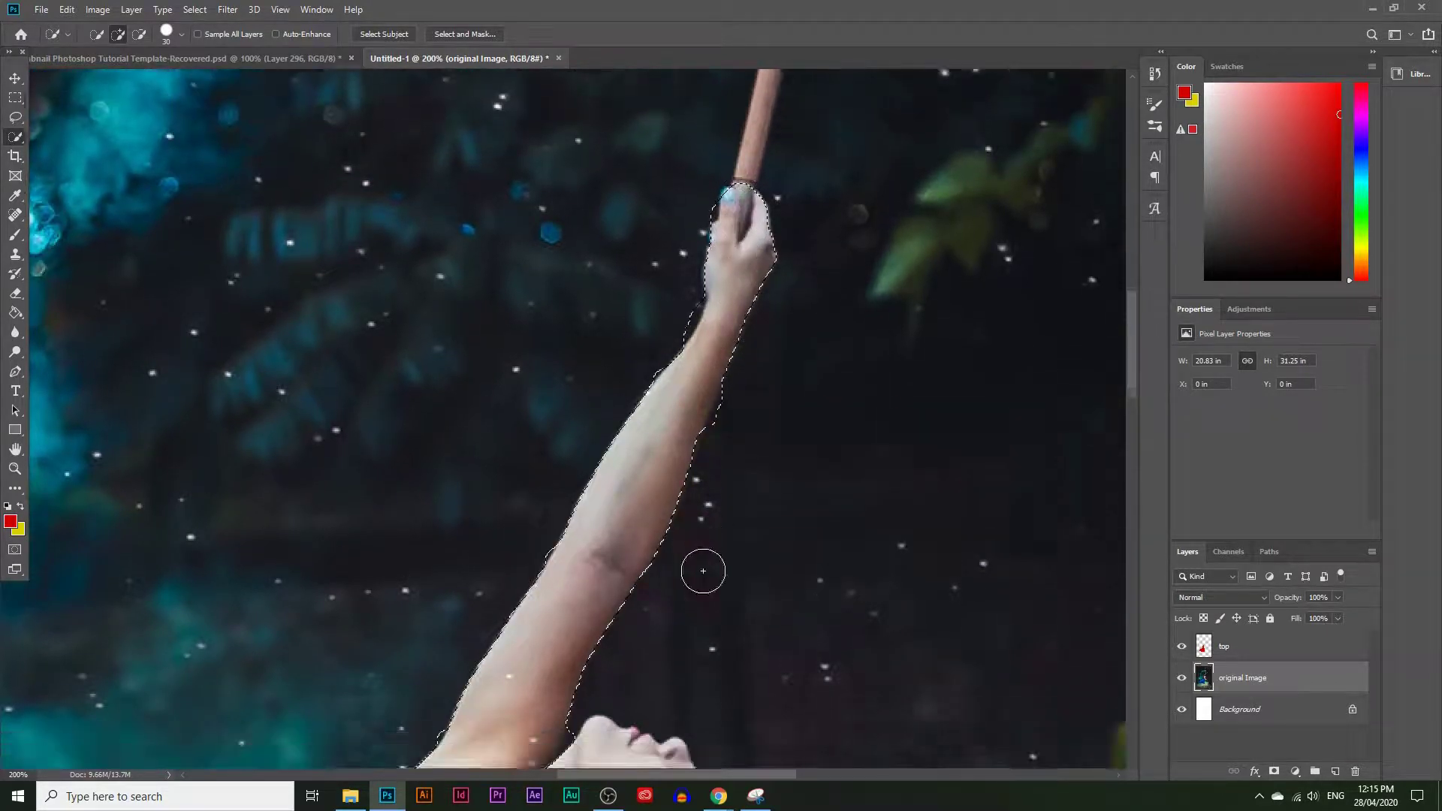
scroll(703, 571, "down", 4)
scroll(371, 638, "down", 1)
left_click(371, 639)
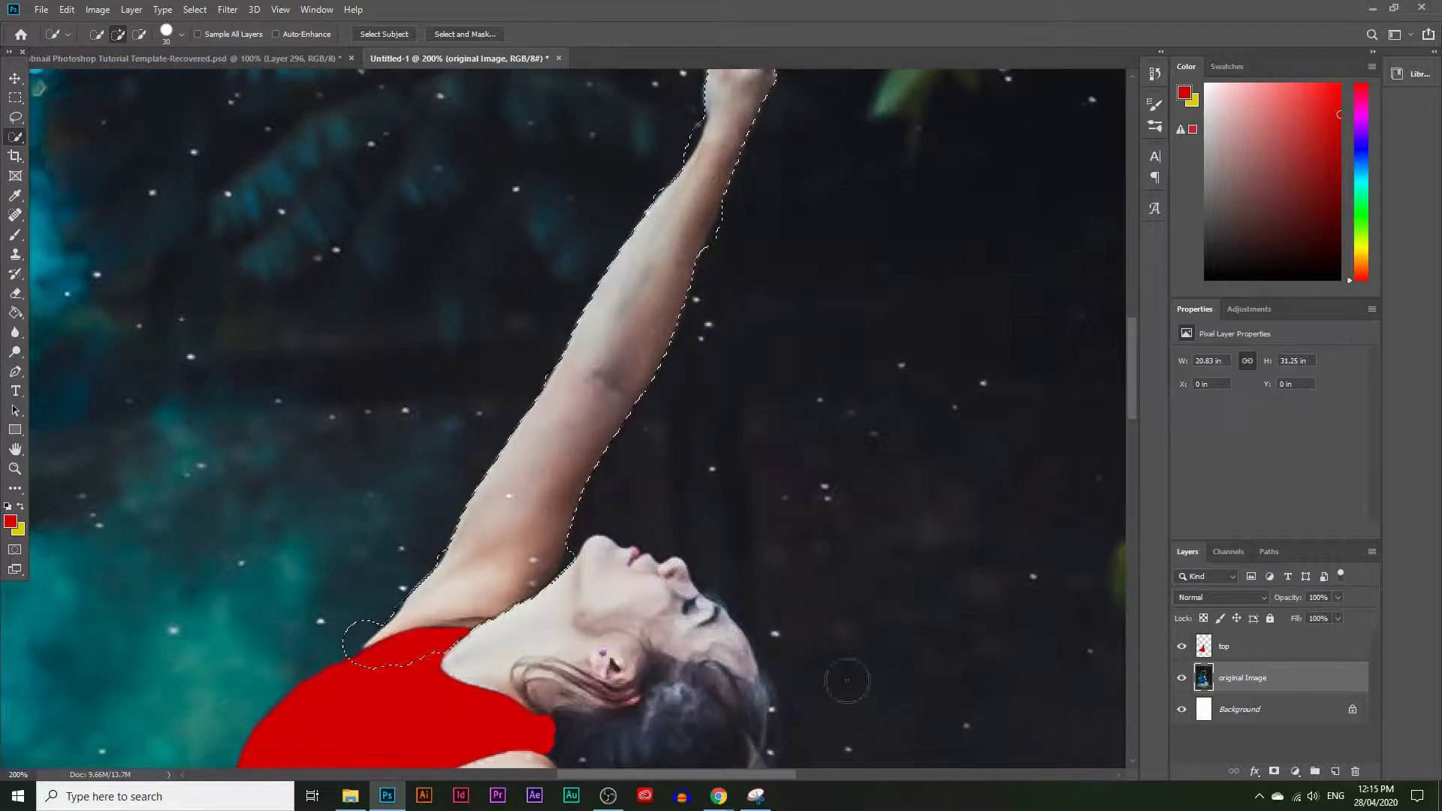
Step: Add a new layer above original Image, fill the selected arm with the red foreground colour, and clear the selection
left_click(1334, 771)
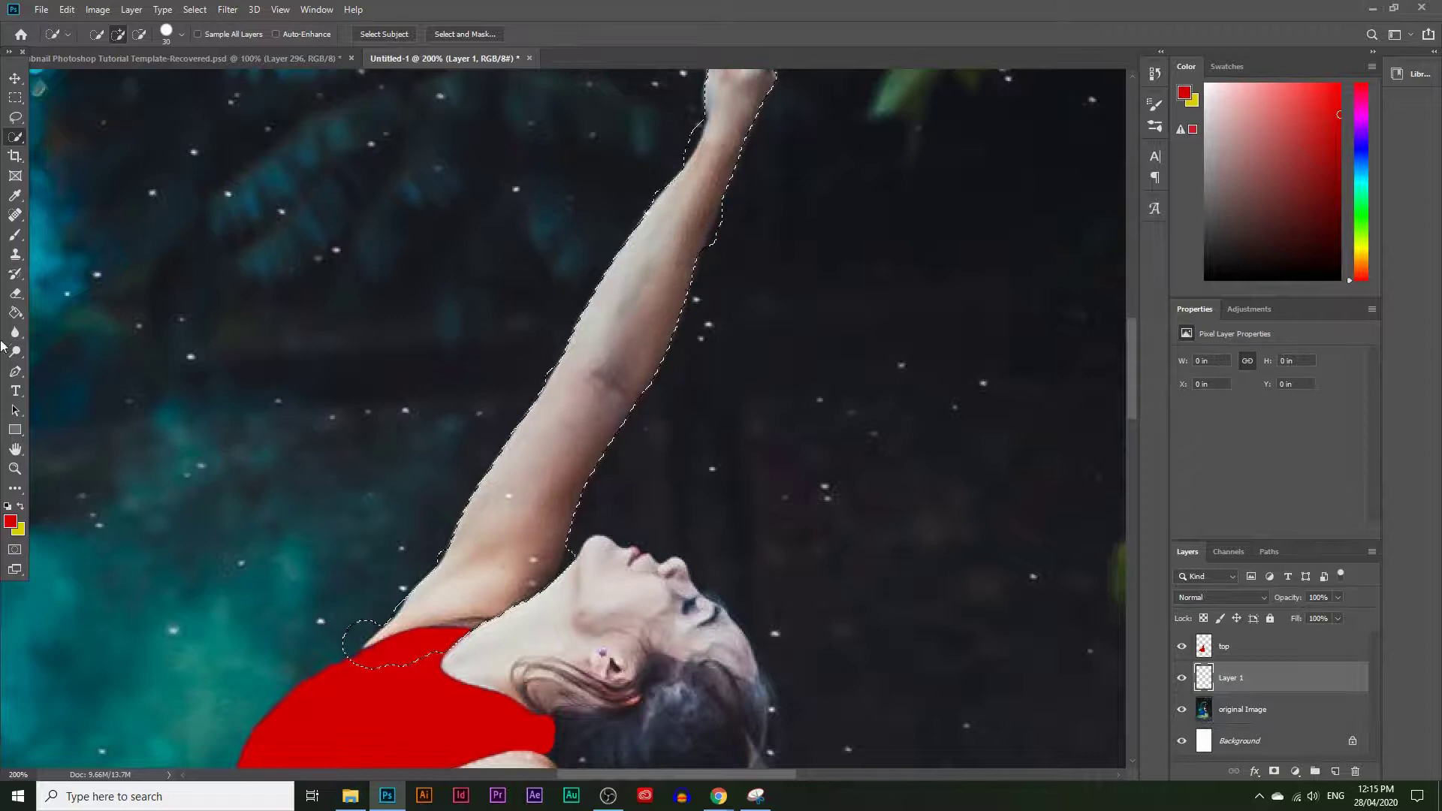
left_click(15, 312)
left_click(543, 443)
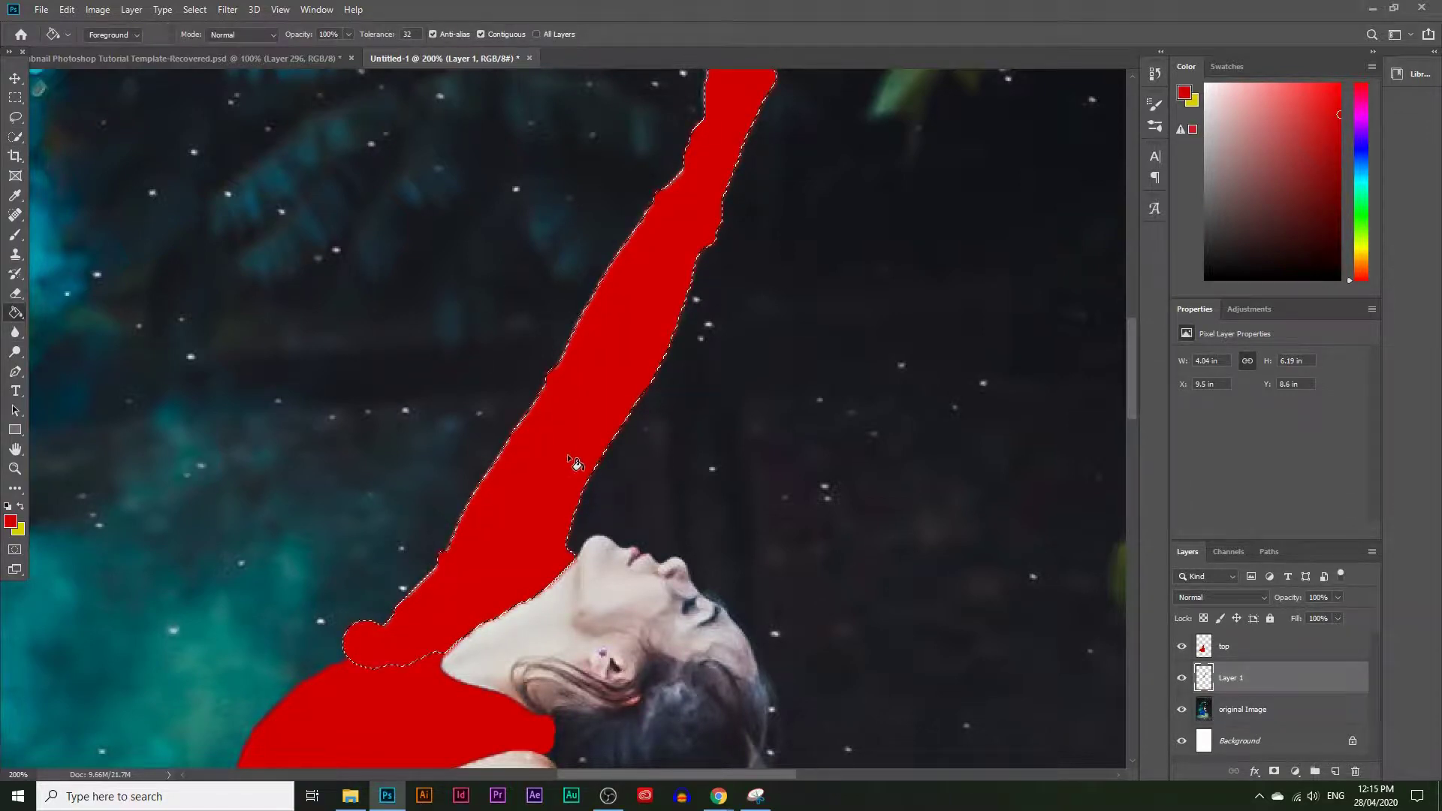
key("ctrl+d")
Step: Lower the opacity of the red arm layer to 53%
scroll(666, 605, "up", 1)
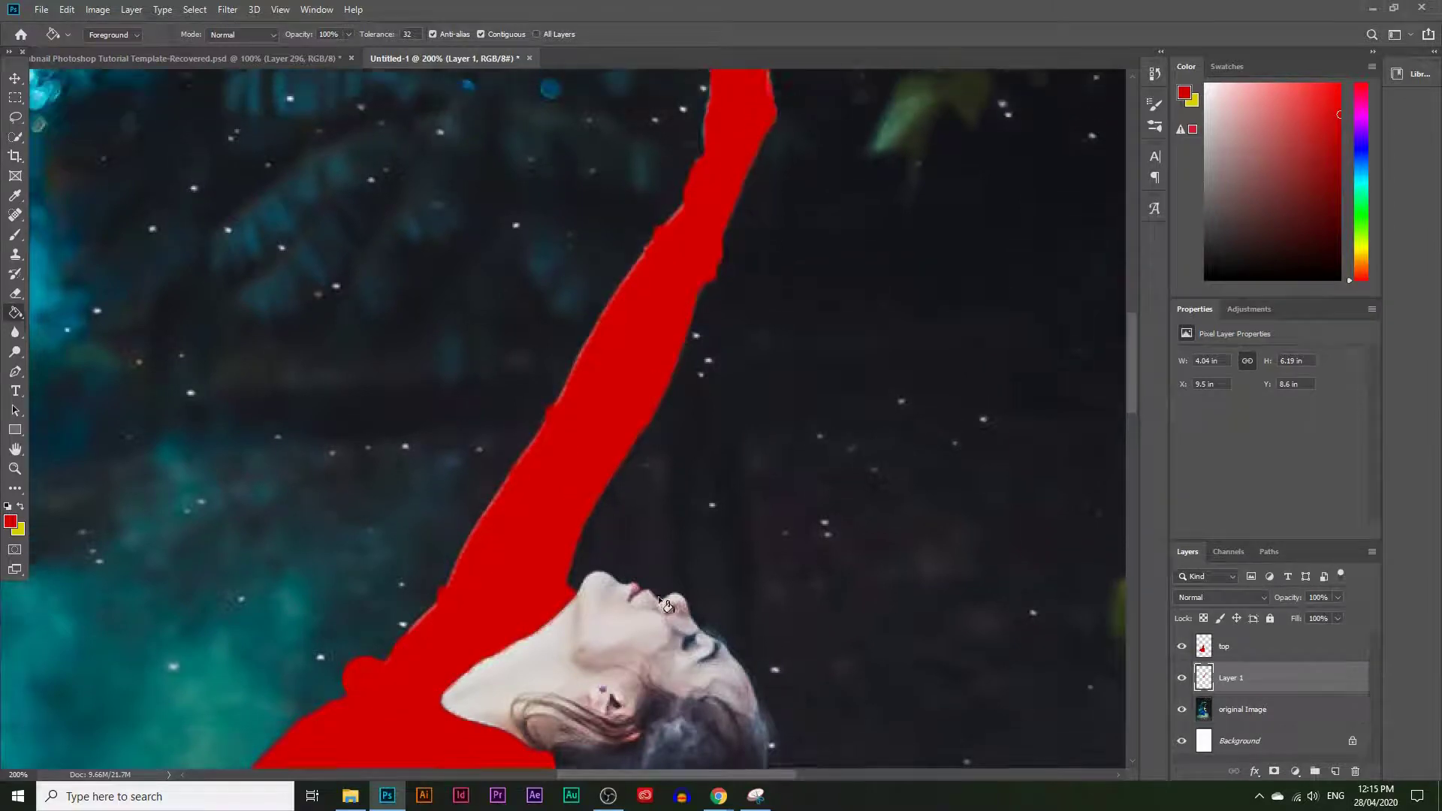
scroll(666, 605, "up", 1)
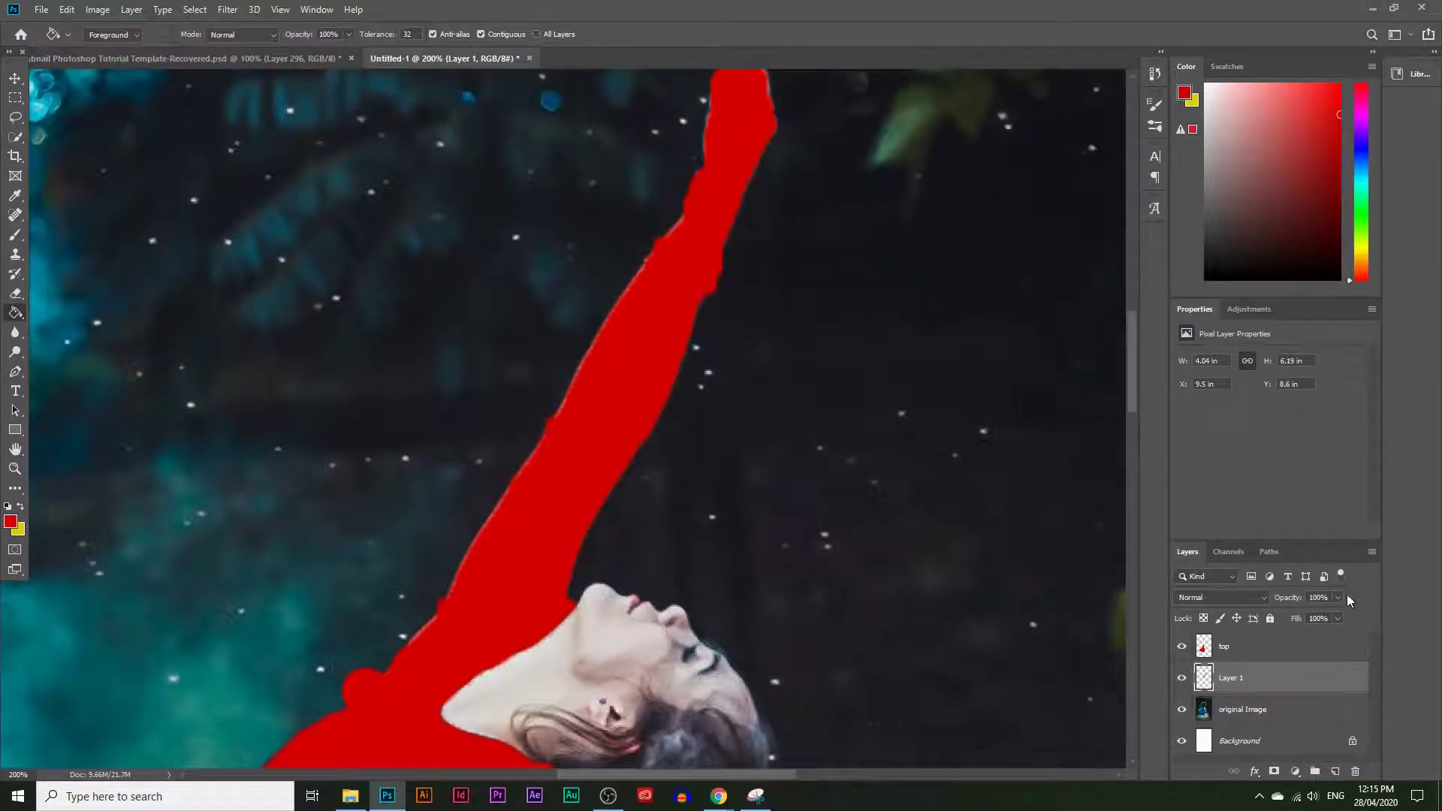
left_click(1337, 618)
left_click_drag(1319, 616, 1309, 616)
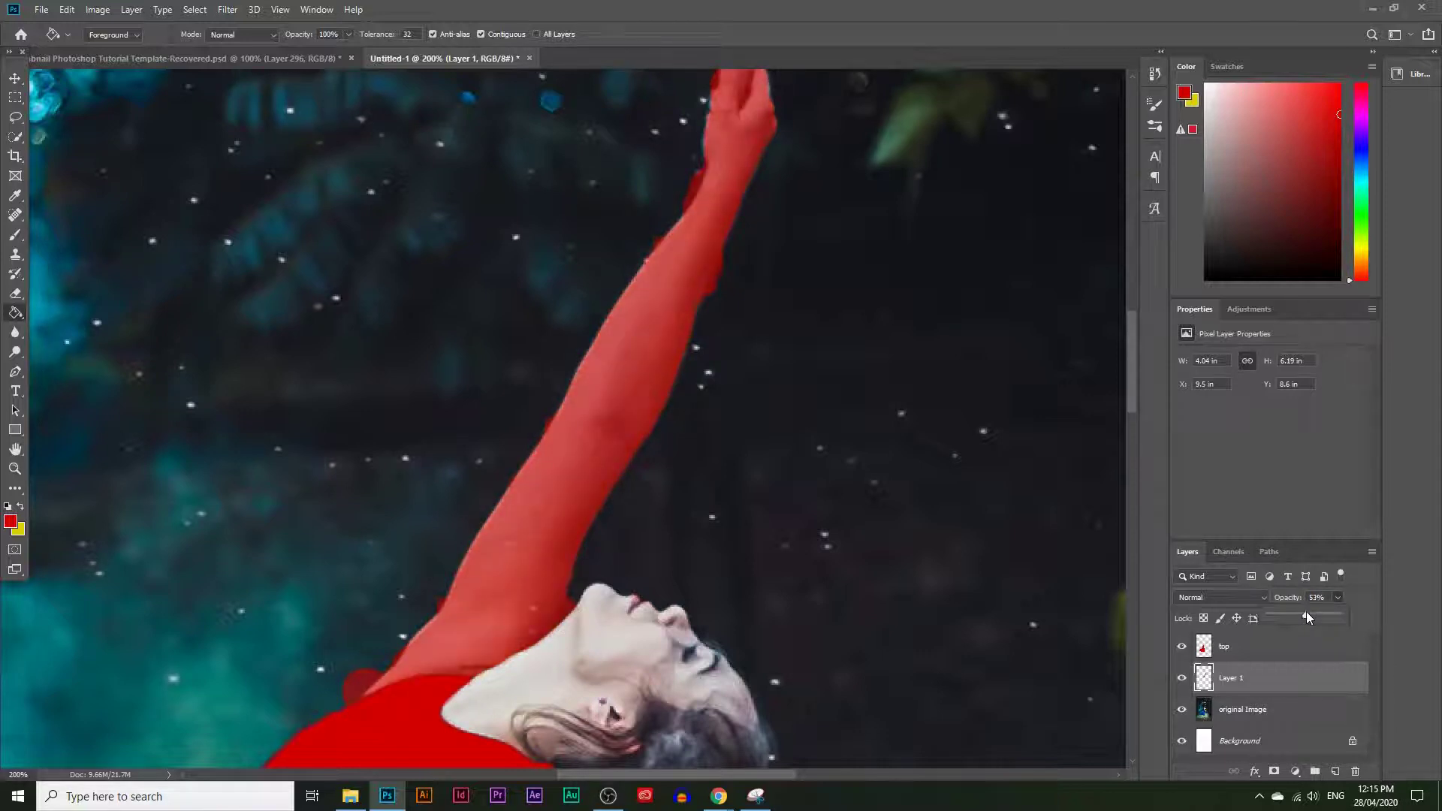
Step: Set up the Eraser with a 34 px brush at 100% hardness
scroll(571, 450, "up", 5)
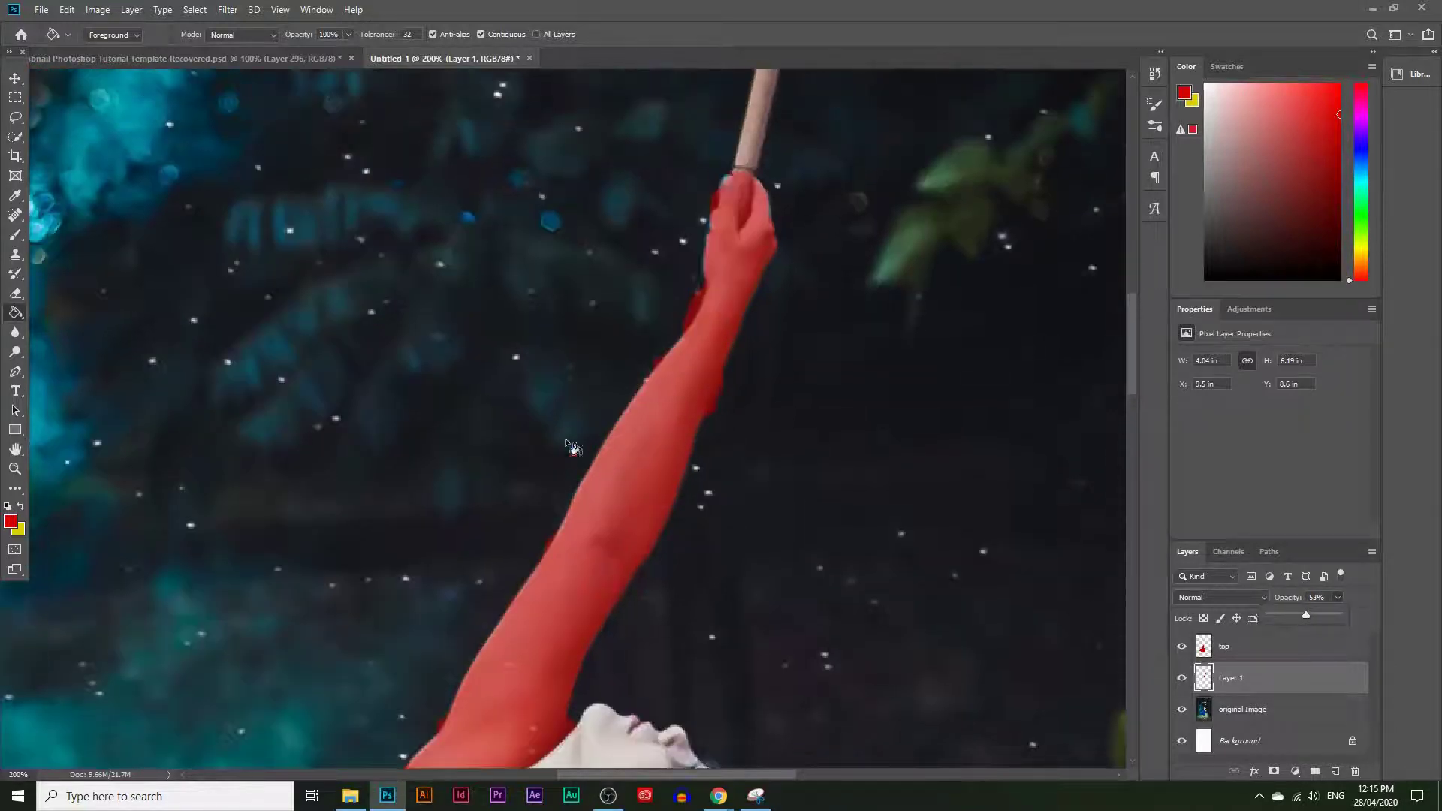
right_click(16, 293)
left_click(67, 293)
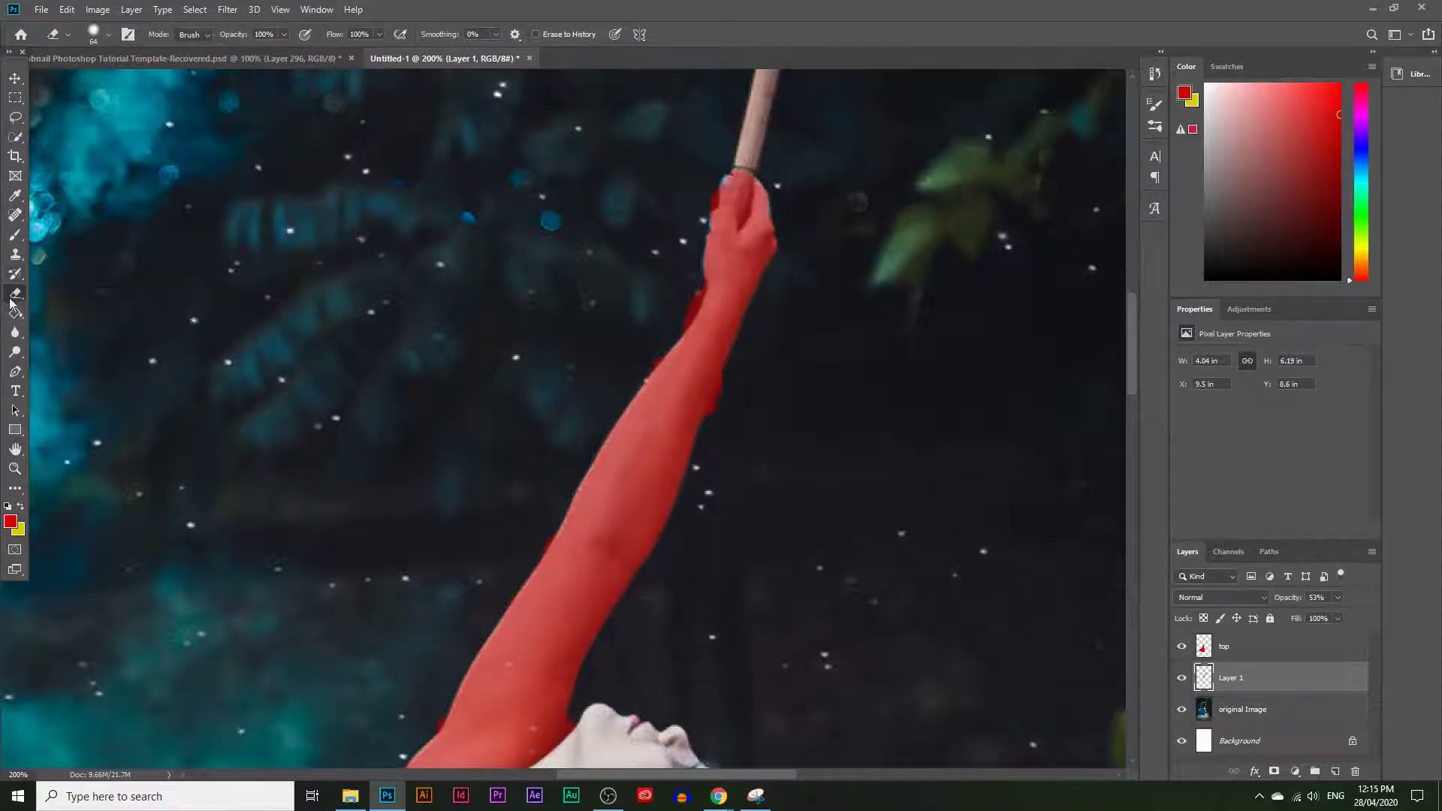
left_click(110, 36)
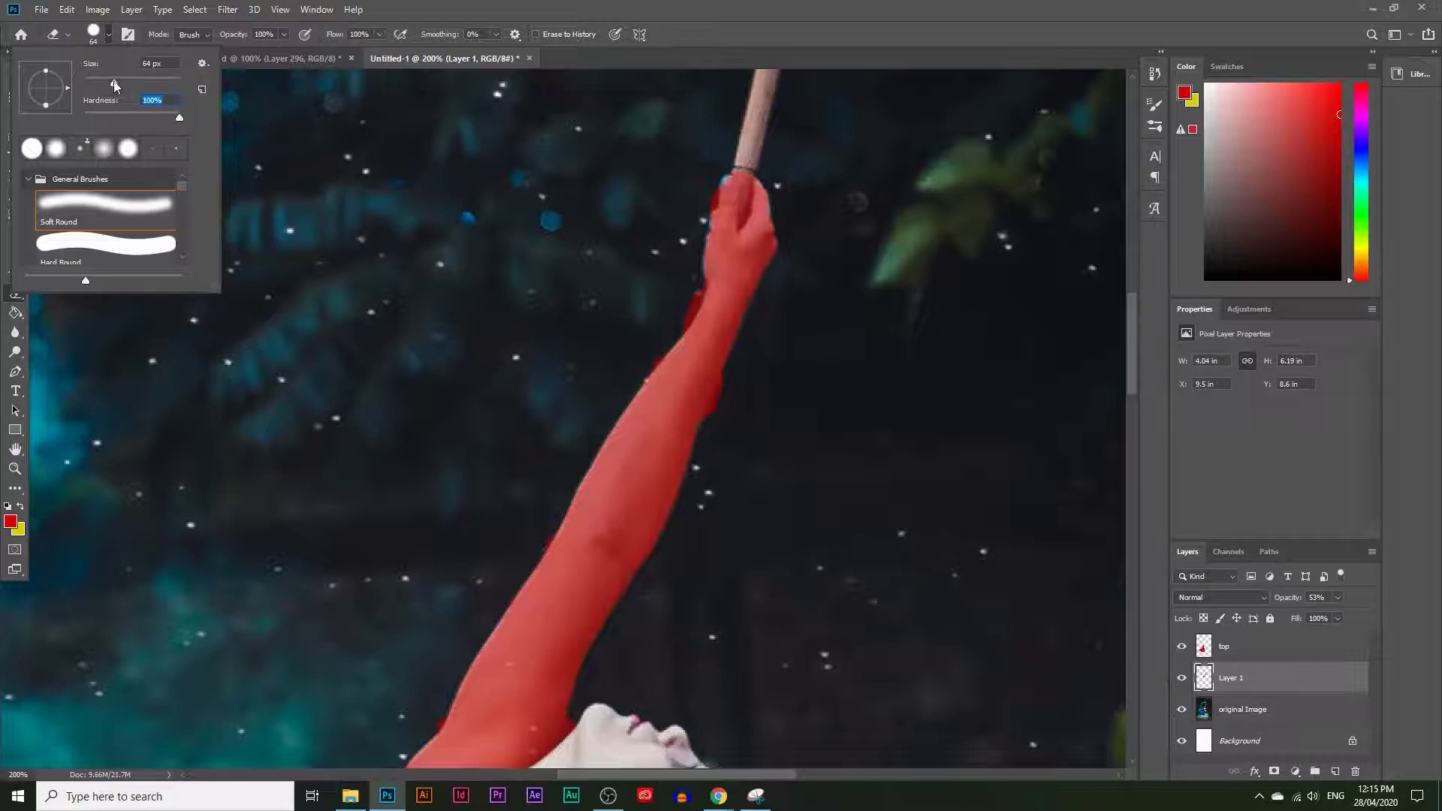
left_click(452, 348)
Step: Erase the red spill outside the raised arm along the shoulder and the outer edge of the upper arm
scroll(412, 496, "down", 4)
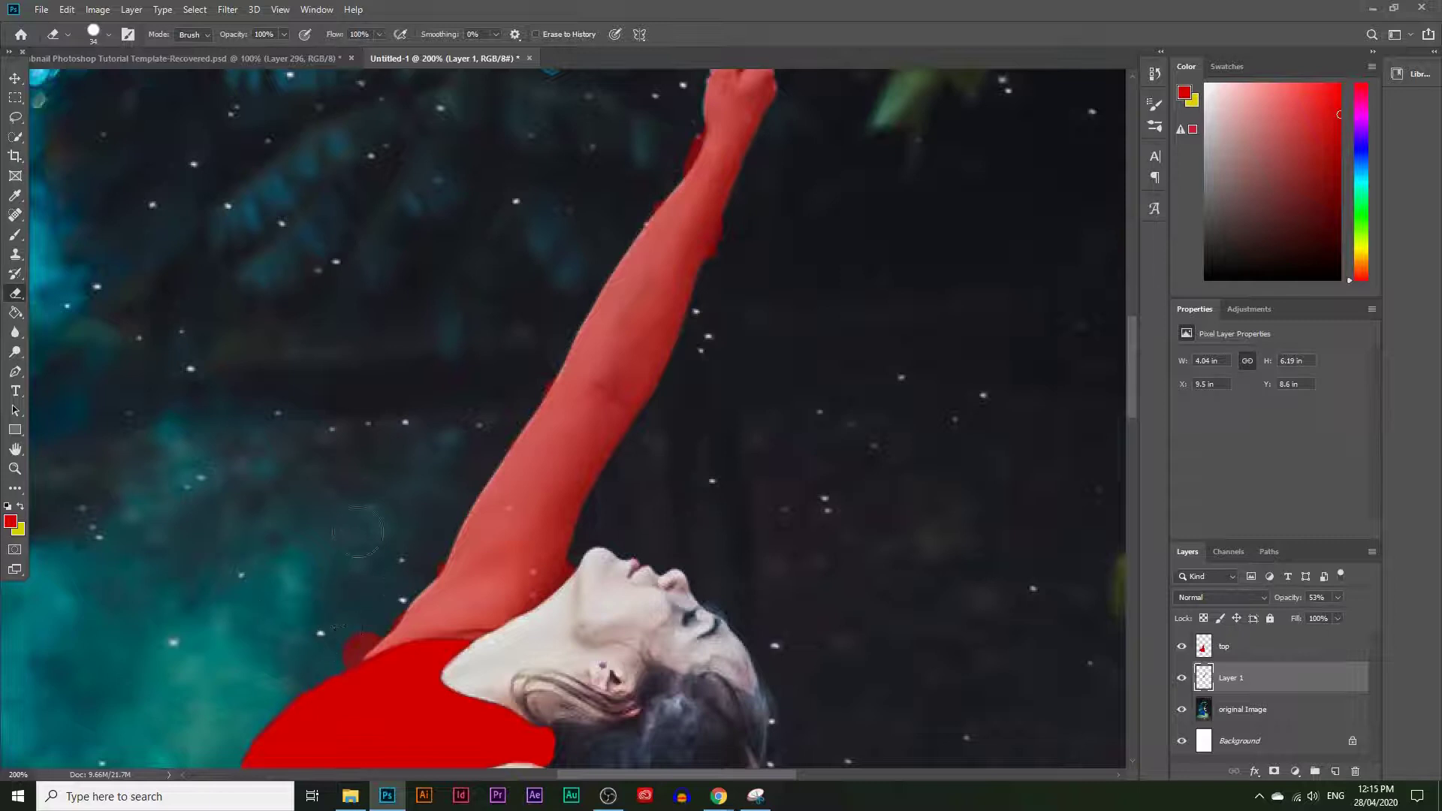
left_click(15, 469)
left_click(365, 654)
left_click(366, 653)
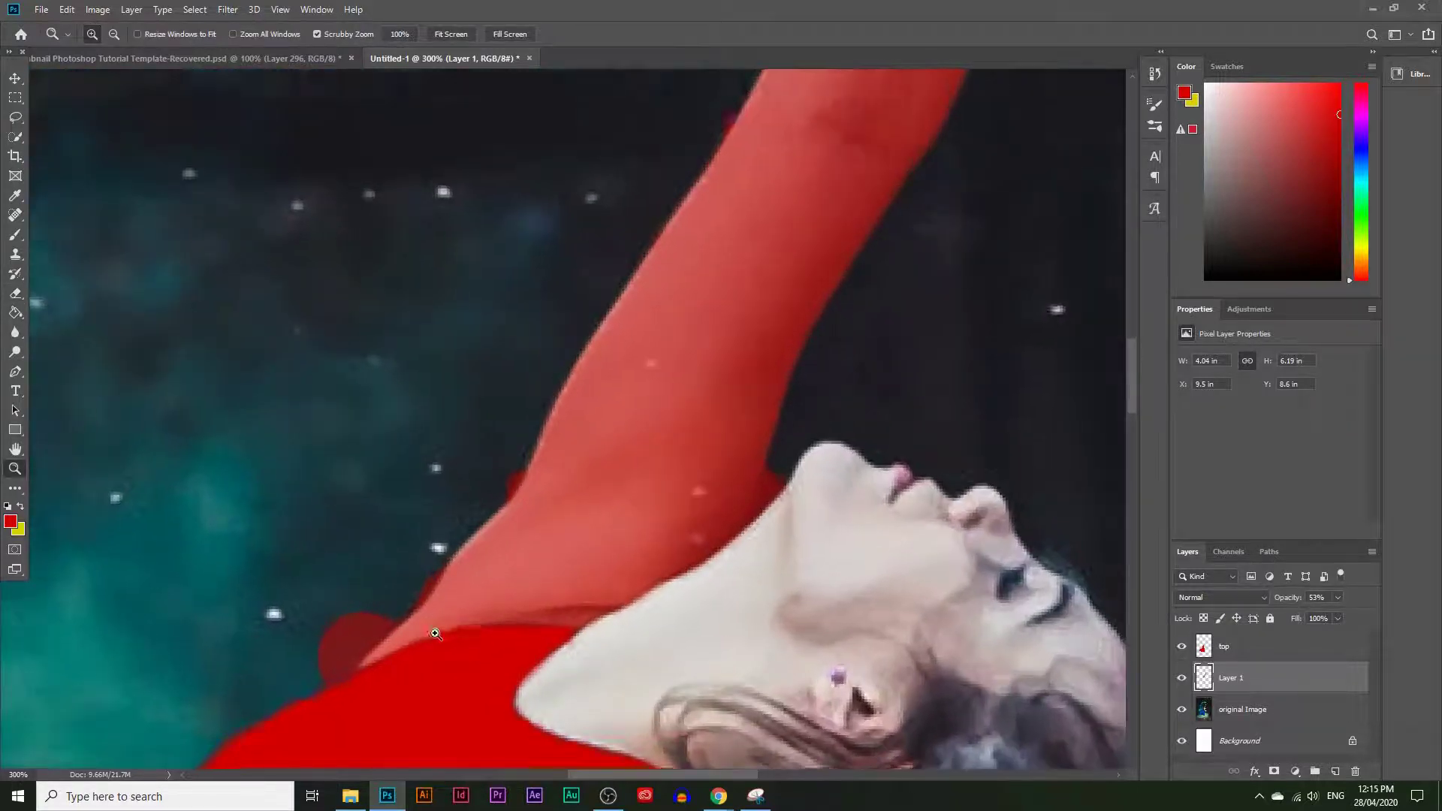
scroll(478, 617, "down", 2)
left_click(478, 616)
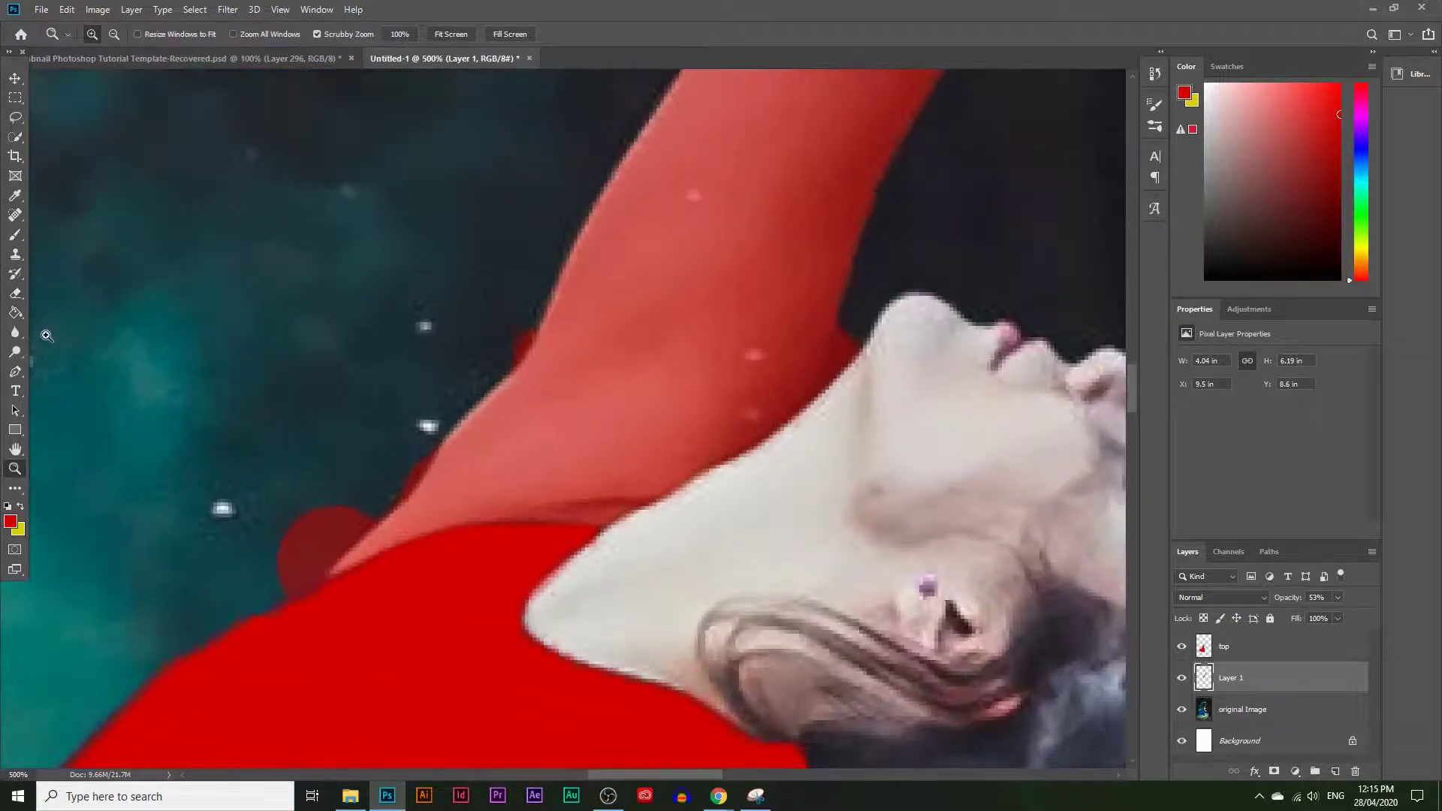
left_click(21, 292)
mouse_move(331, 505)
left_mouse_down()
mouse_move(284, 506)
mouse_move(280, 518)
mouse_move(366, 449)
mouse_move(473, 323)
left_mouse_up()
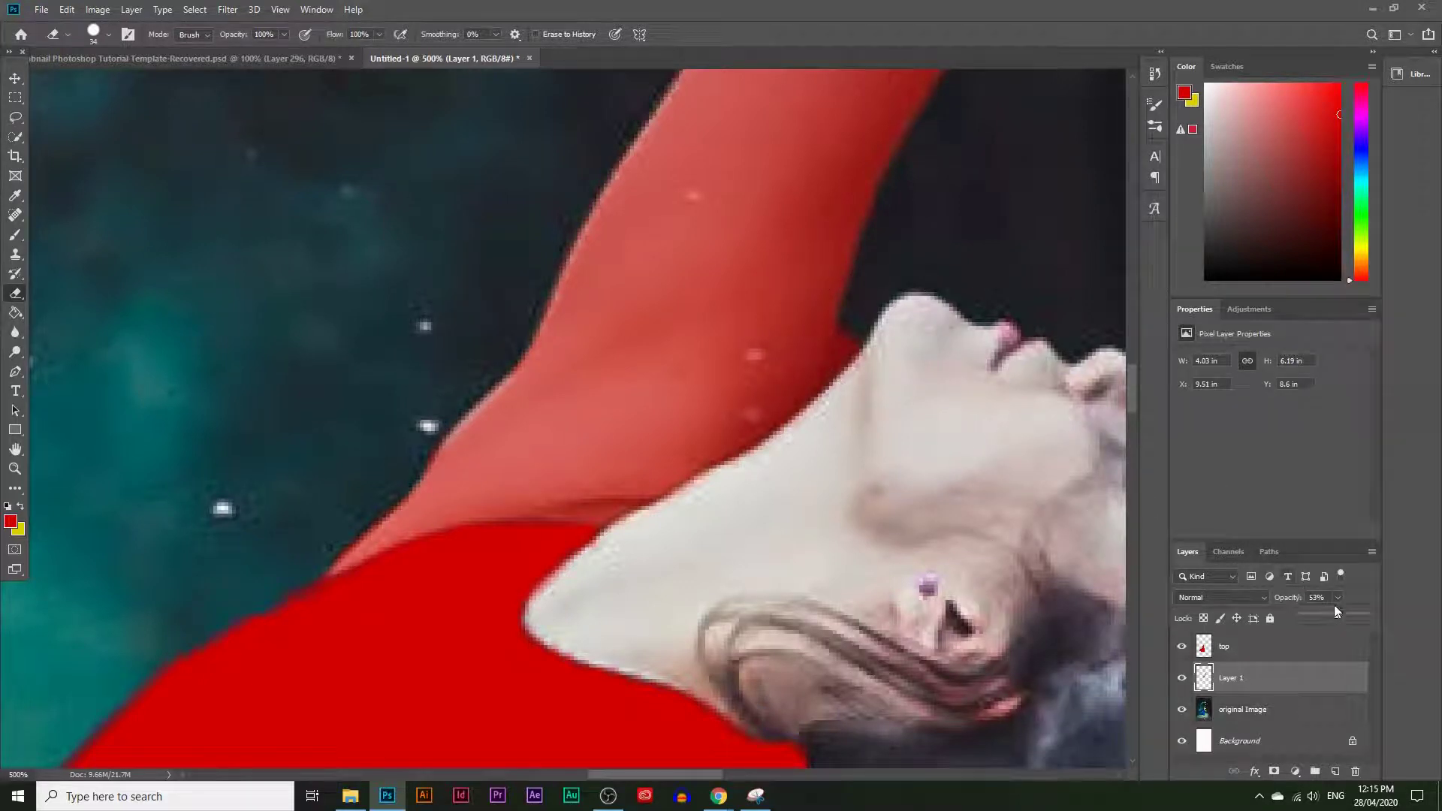
Step: Set the arm layer's opacity to 25% and erase the red spill between arm and chin with a 5 px Eraser
left_click_drag(1328, 612, 1317, 611)
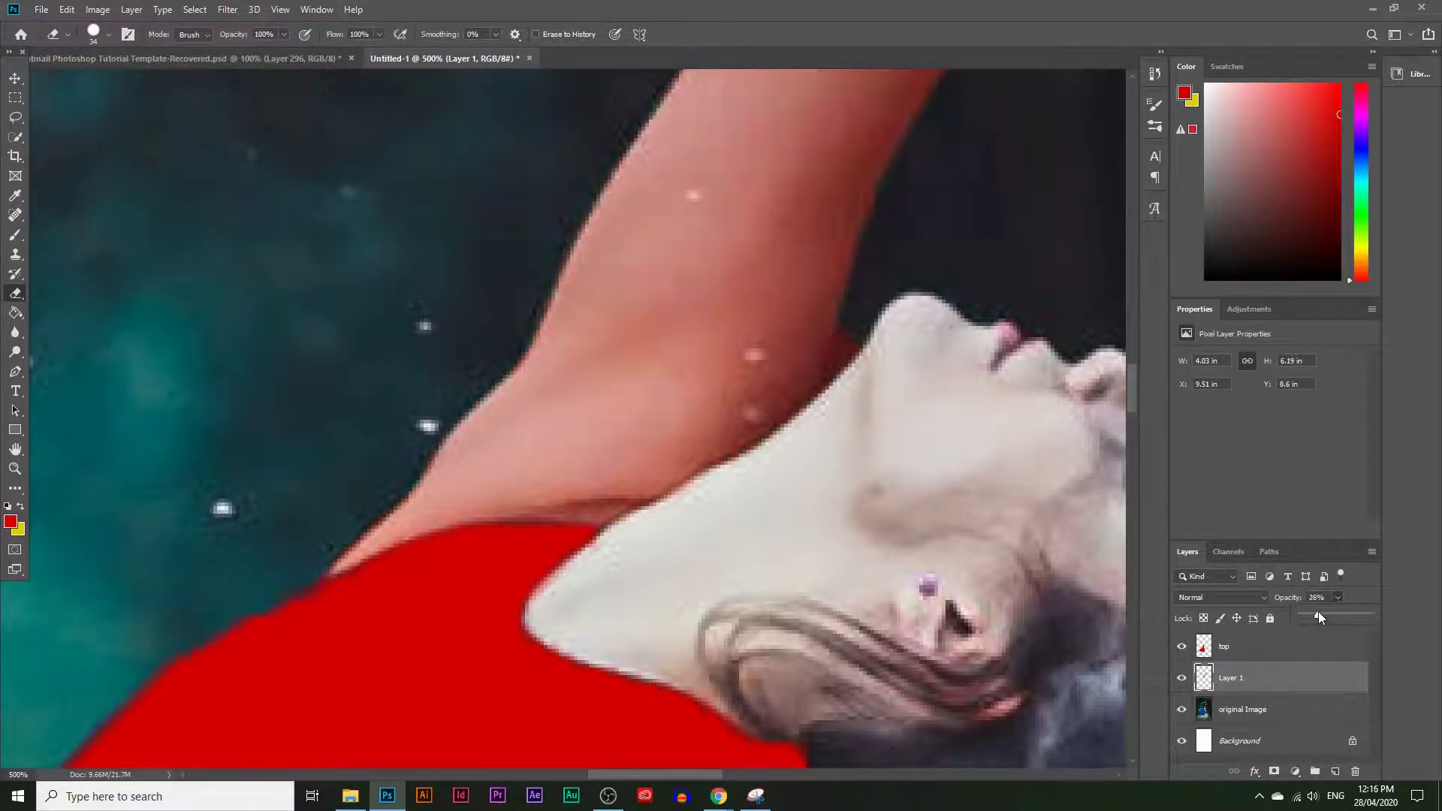
key("bracketleft")
key("bracketleft")
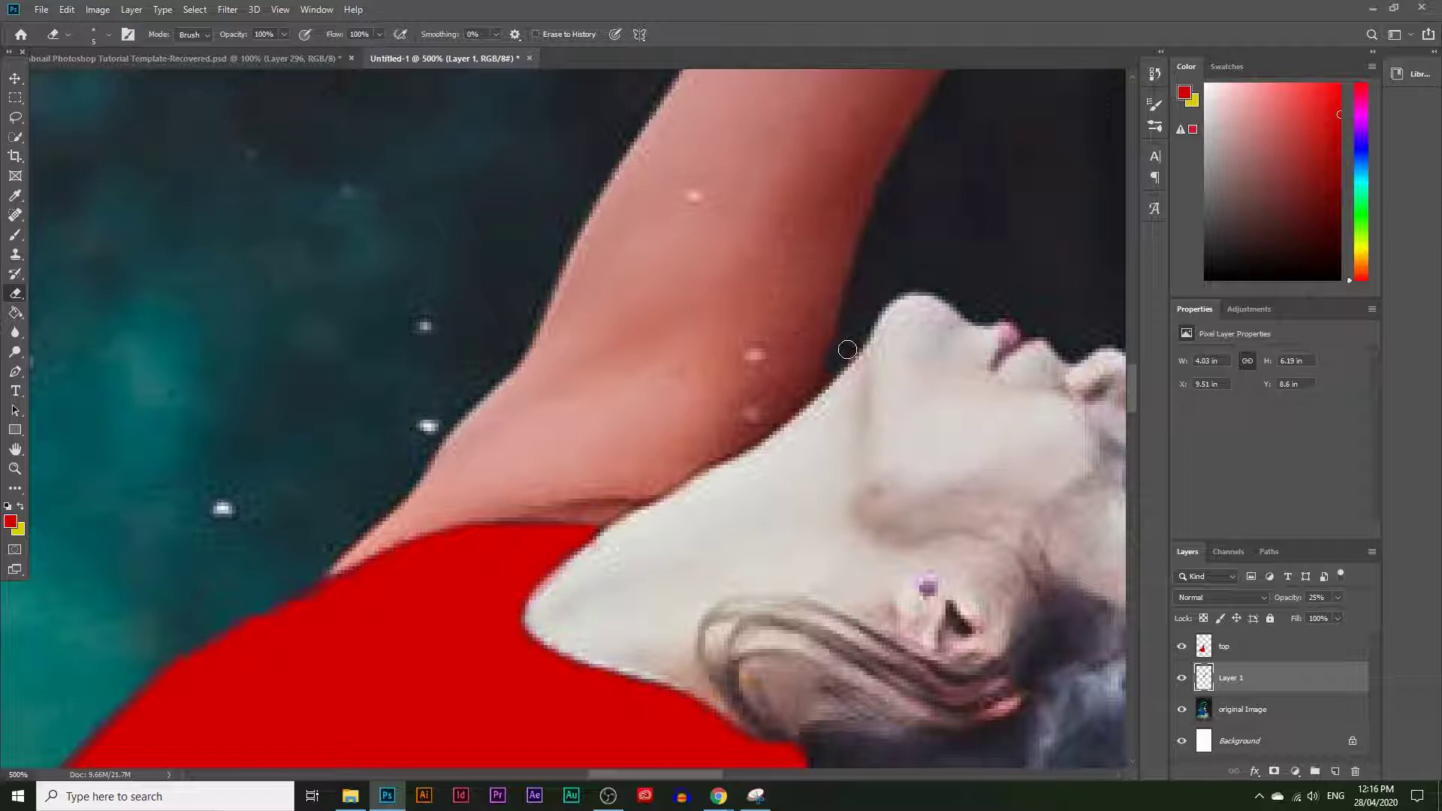
Step: Enlarge the Eraser to 20 px and erase the red spill on both sides of the wrist and forearm
double_click(15, 468)
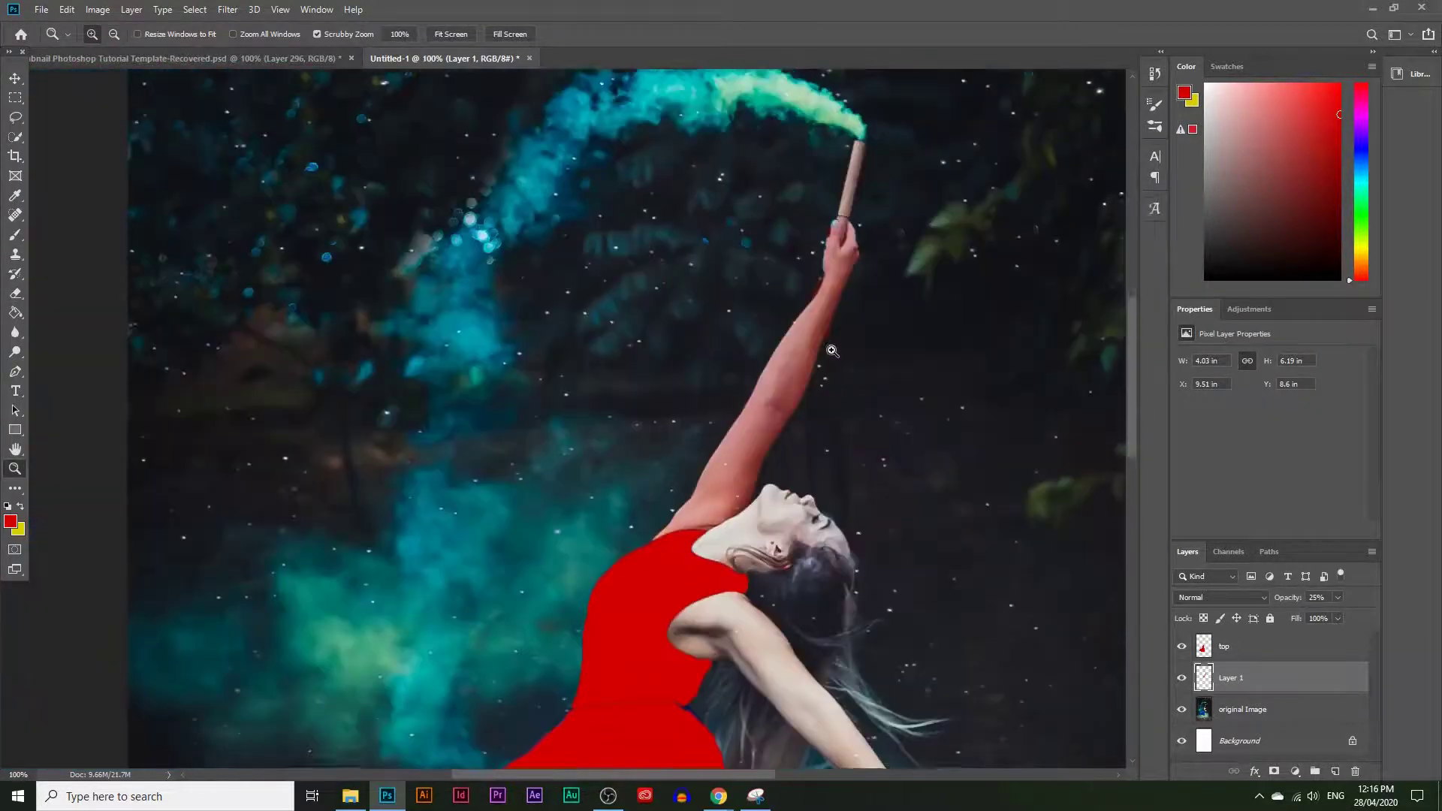
left_click_drag(861, 286, 861, 286)
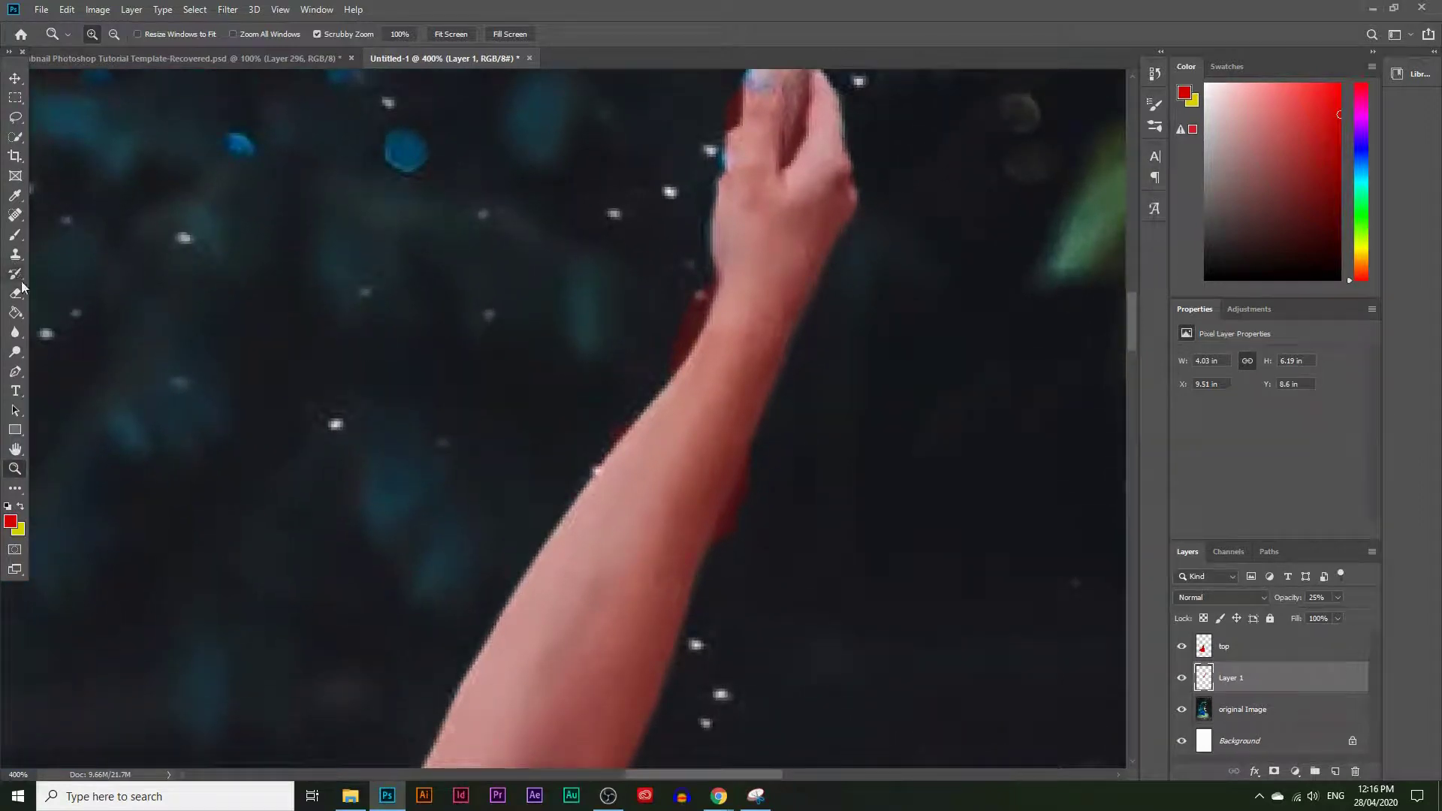
left_click(17, 292)
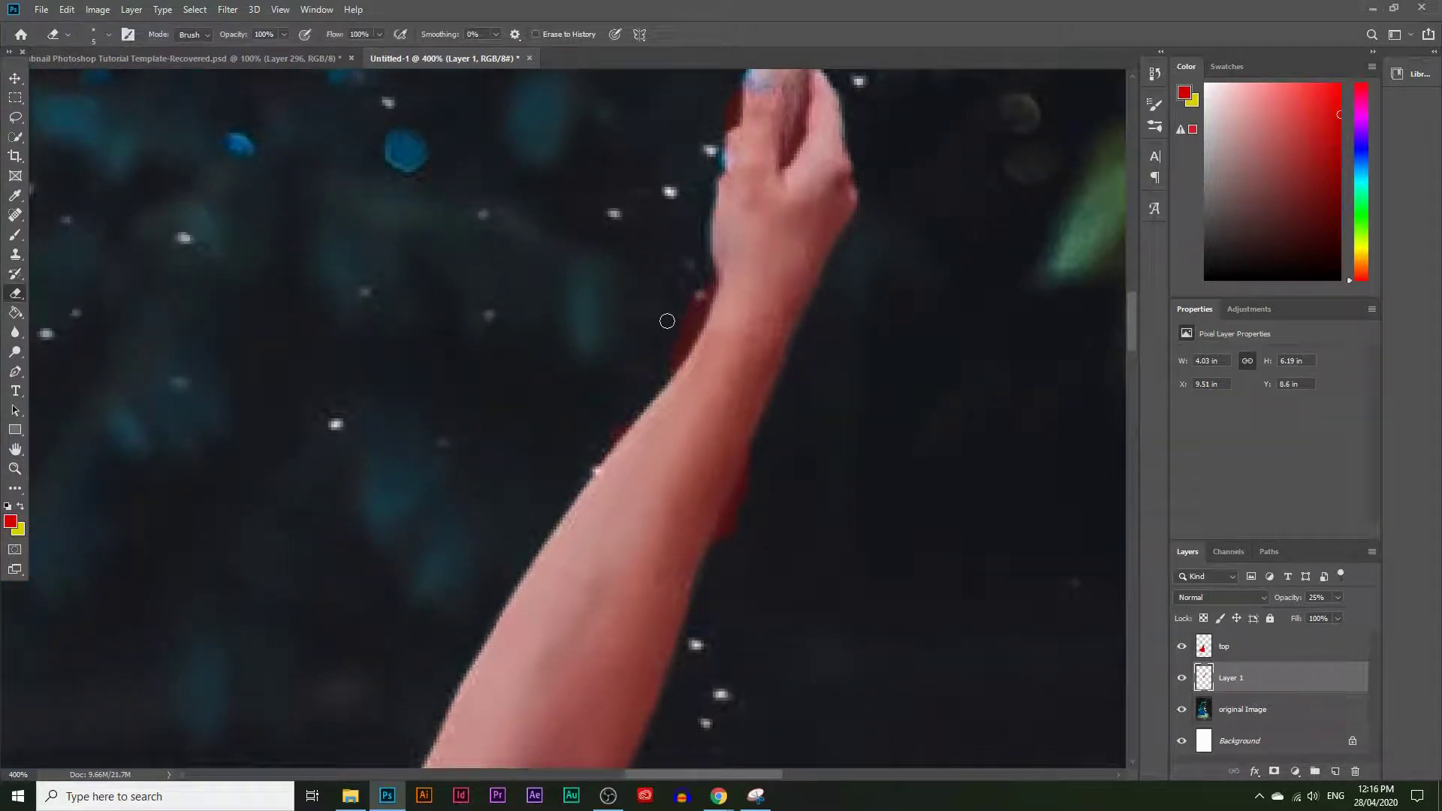
key("bracketright")
key("bracketright")
key("bracketright")
key("bracketright")
left_click_drag(665, 336, 678, 295)
left_click(596, 416)
mouse_move(801, 507)
left_mouse_down()
mouse_move(746, 537)
mouse_move(770, 487)
left_mouse_up()
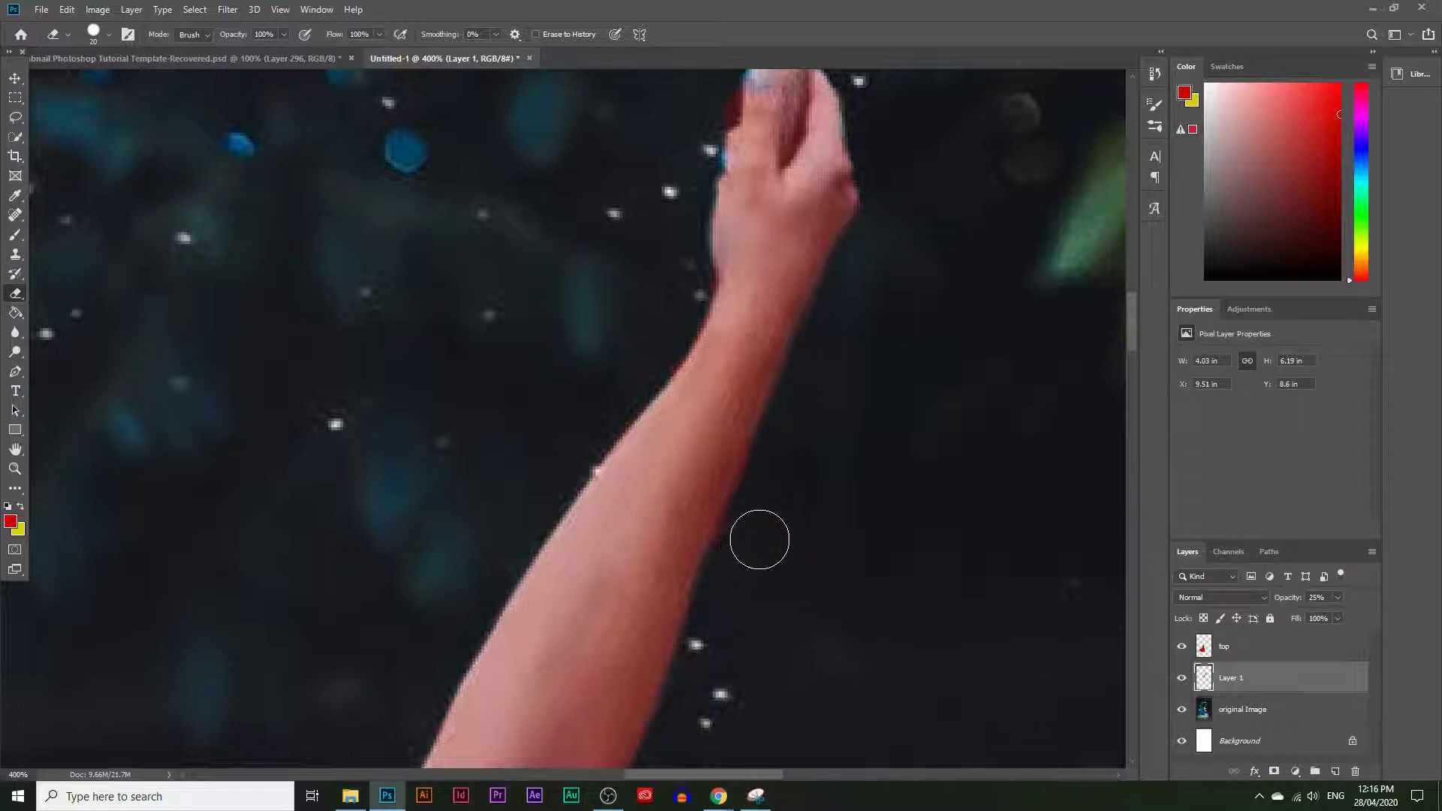
Step: Erase the red spill beside the fingers holding the stick
scroll(771, 527, "up", 2)
scroll(772, 527, "up", 2)
left_click_drag(706, 207, 713, 234)
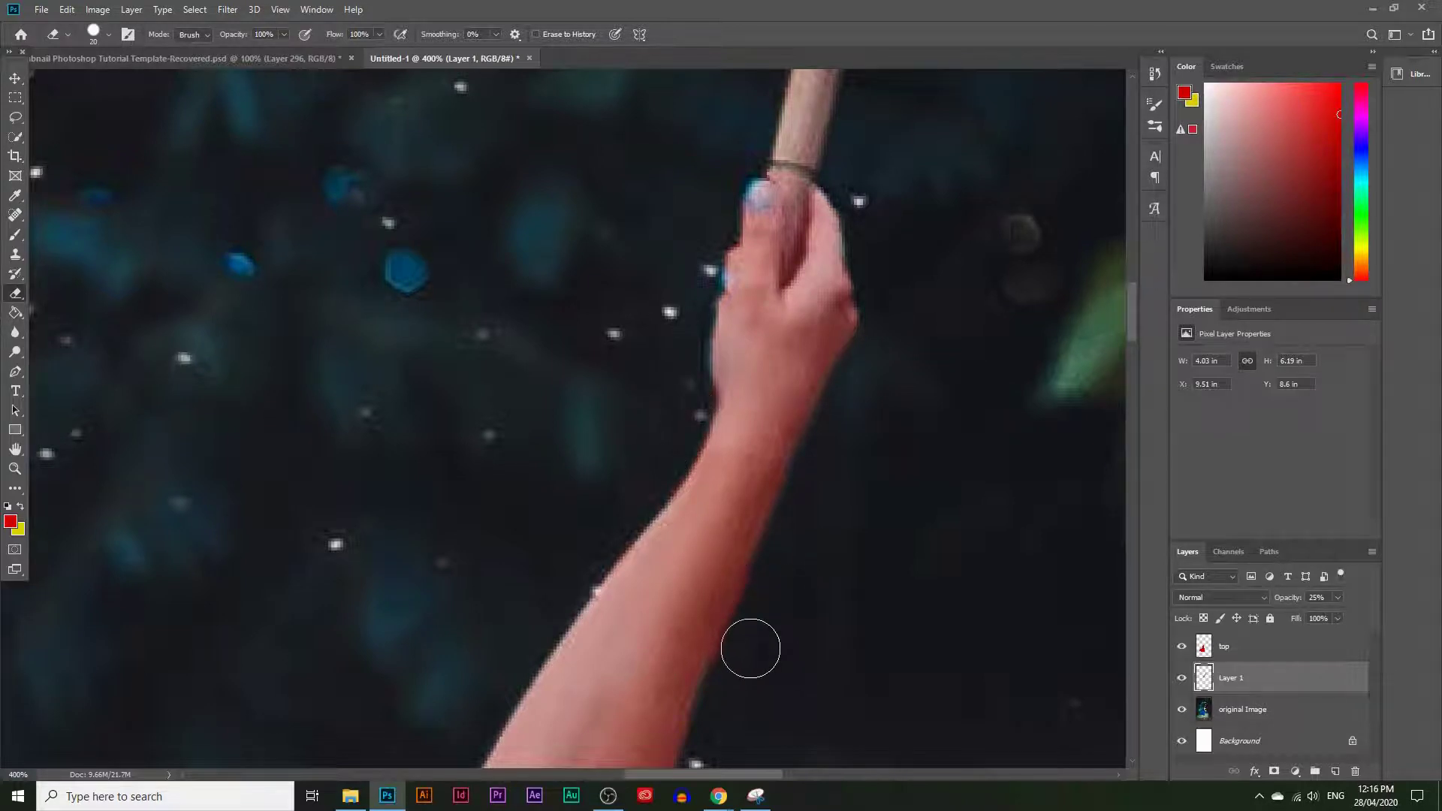
Step: Erase the small red spill along the outer edge of the raised arm at the elbow
left_click(15, 468)
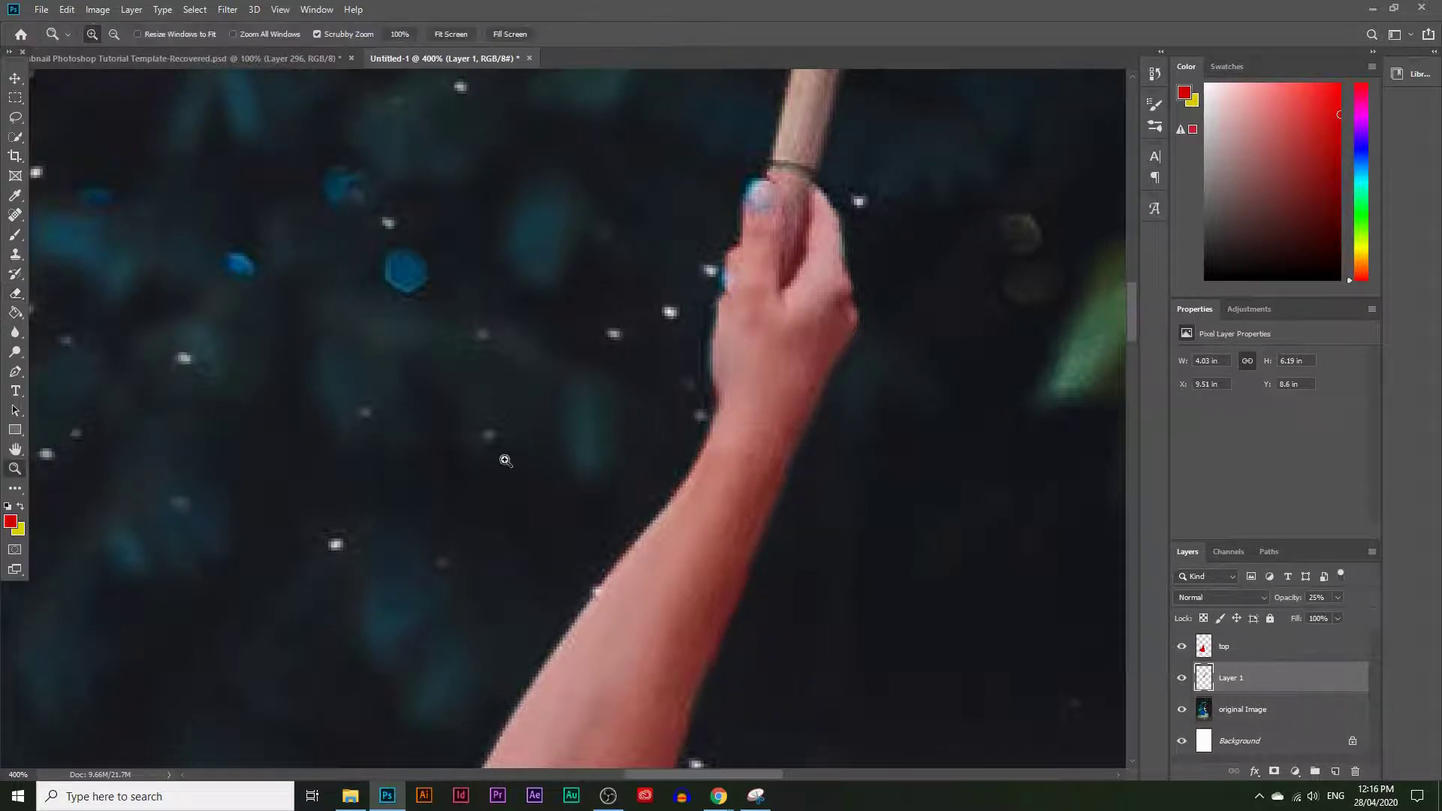
left_click(617, 465, "alt")
left_click_drag(617, 466, 528, 442)
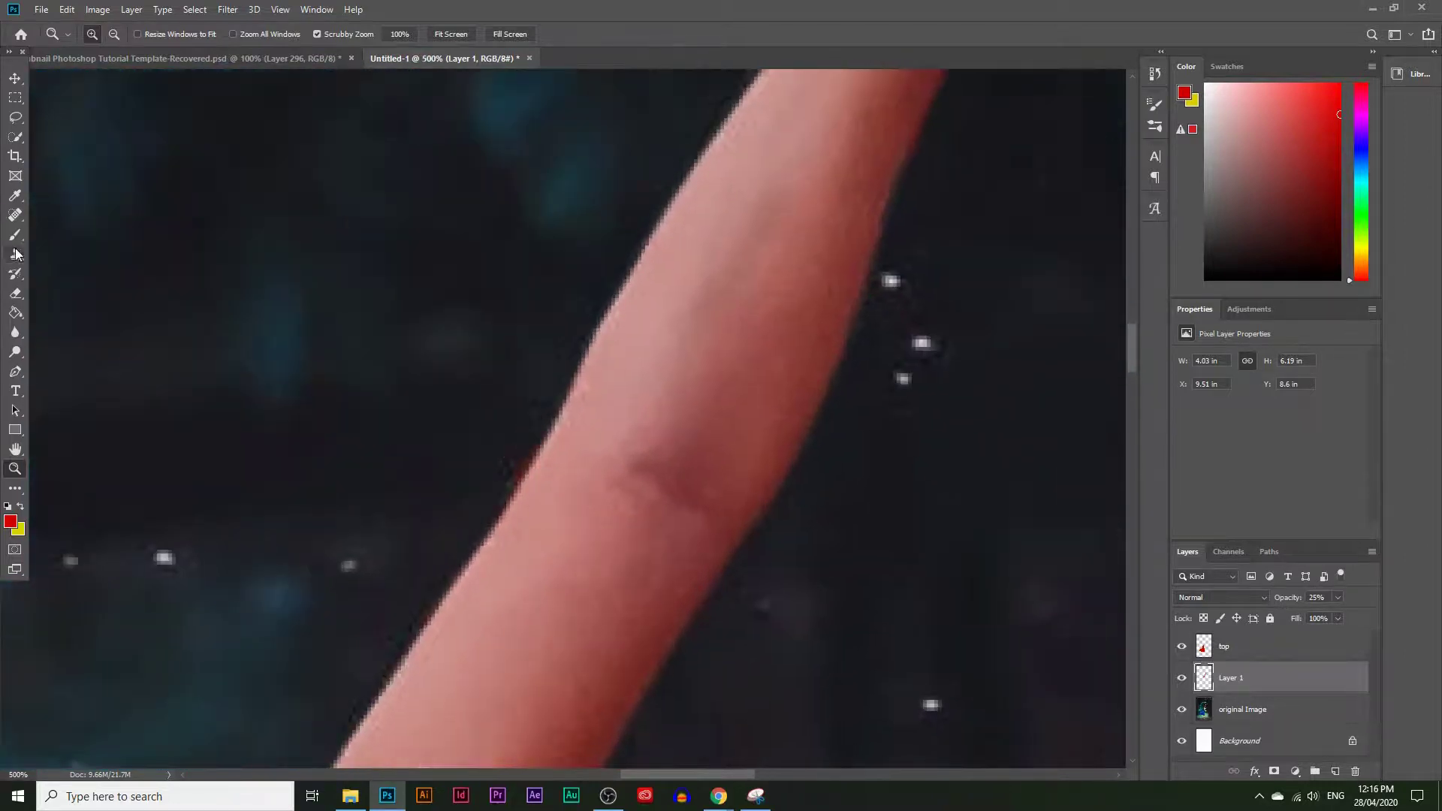
left_click(15, 295)
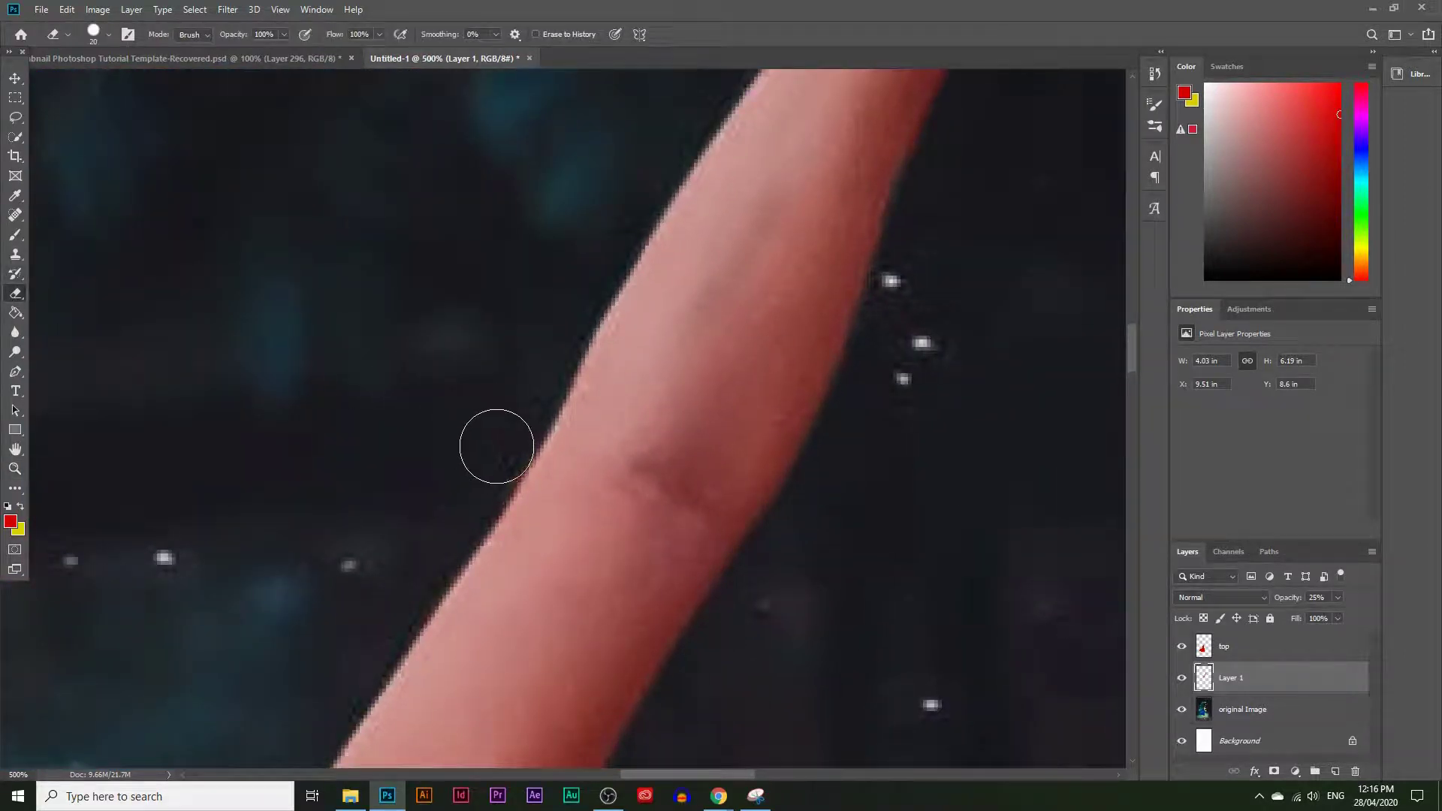
Step: Review the tinted arm and red dress in the context of the whole photo
left_click(15, 469)
left_click(589, 461, "alt")
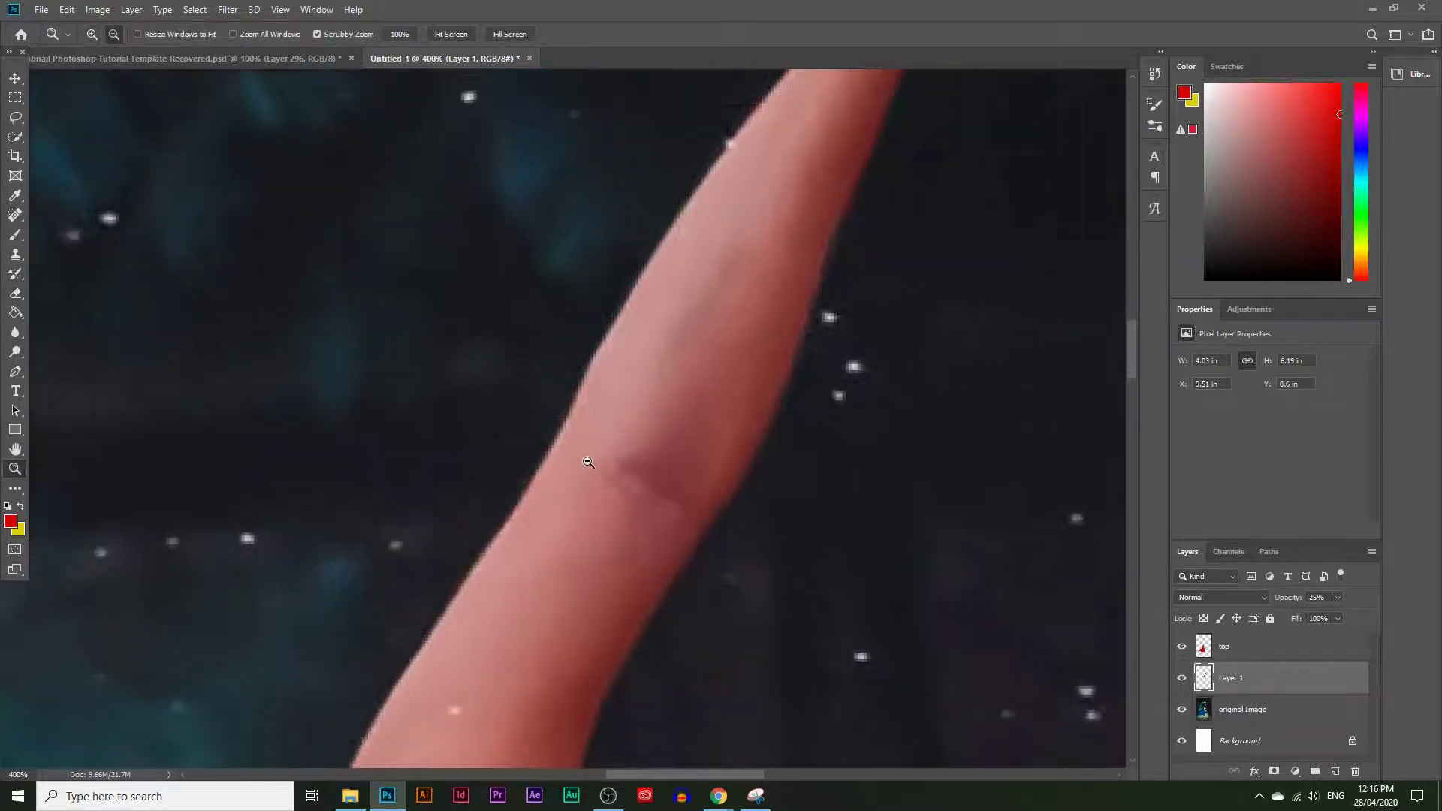
left_click(588, 461, "alt")
left_click(589, 461, "alt")
left_click(589, 461, "alt")
left_click(589, 461, "alt")
scroll(593, 413, "down", 5)
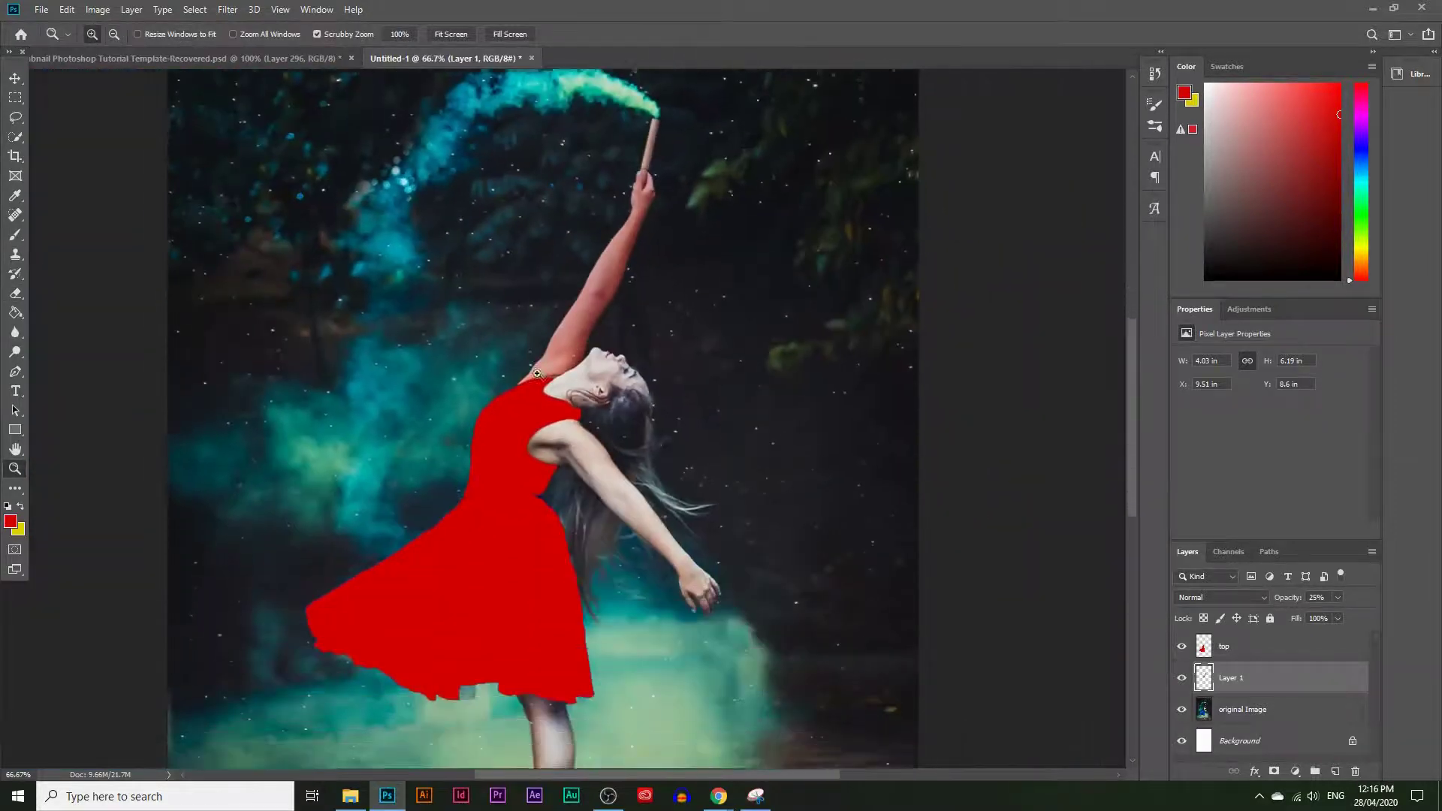
Step: Set the raised-arm layer's opacity to 100% and merge the top layer down into it
scroll(593, 402, "down", 1)
scroll(595, 360, "up", 4)
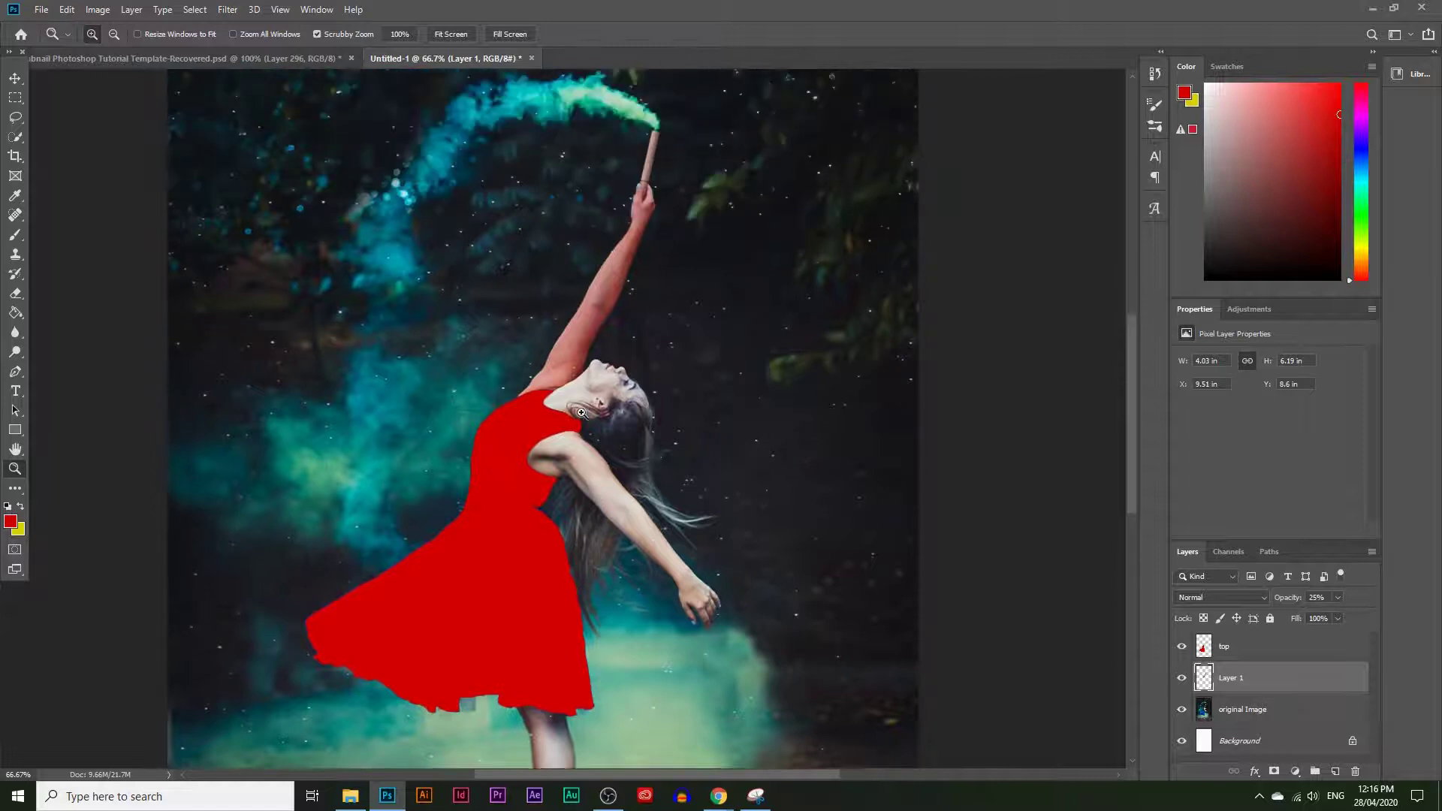
left_click(596, 320)
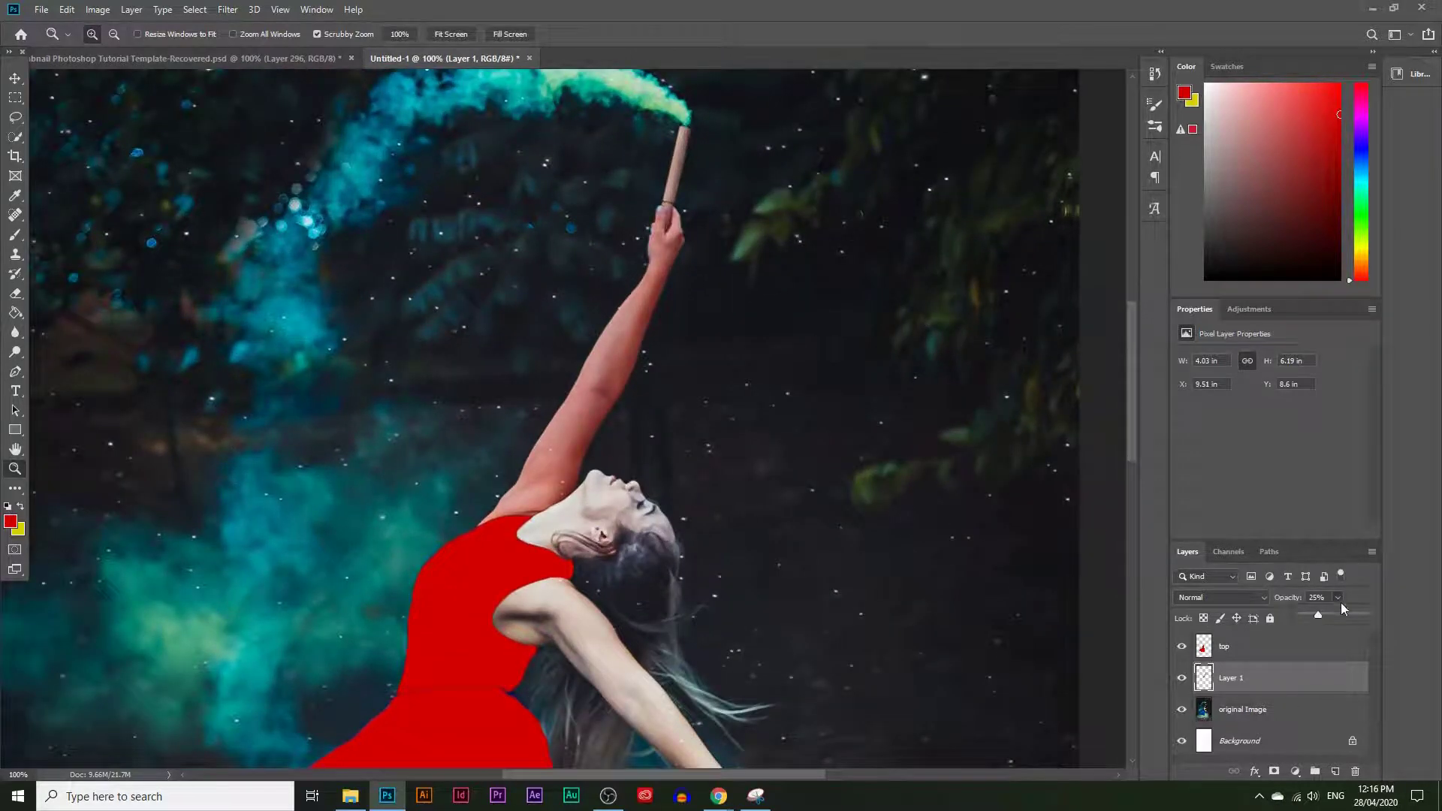
left_click_drag(1391, 607, 1378, 612)
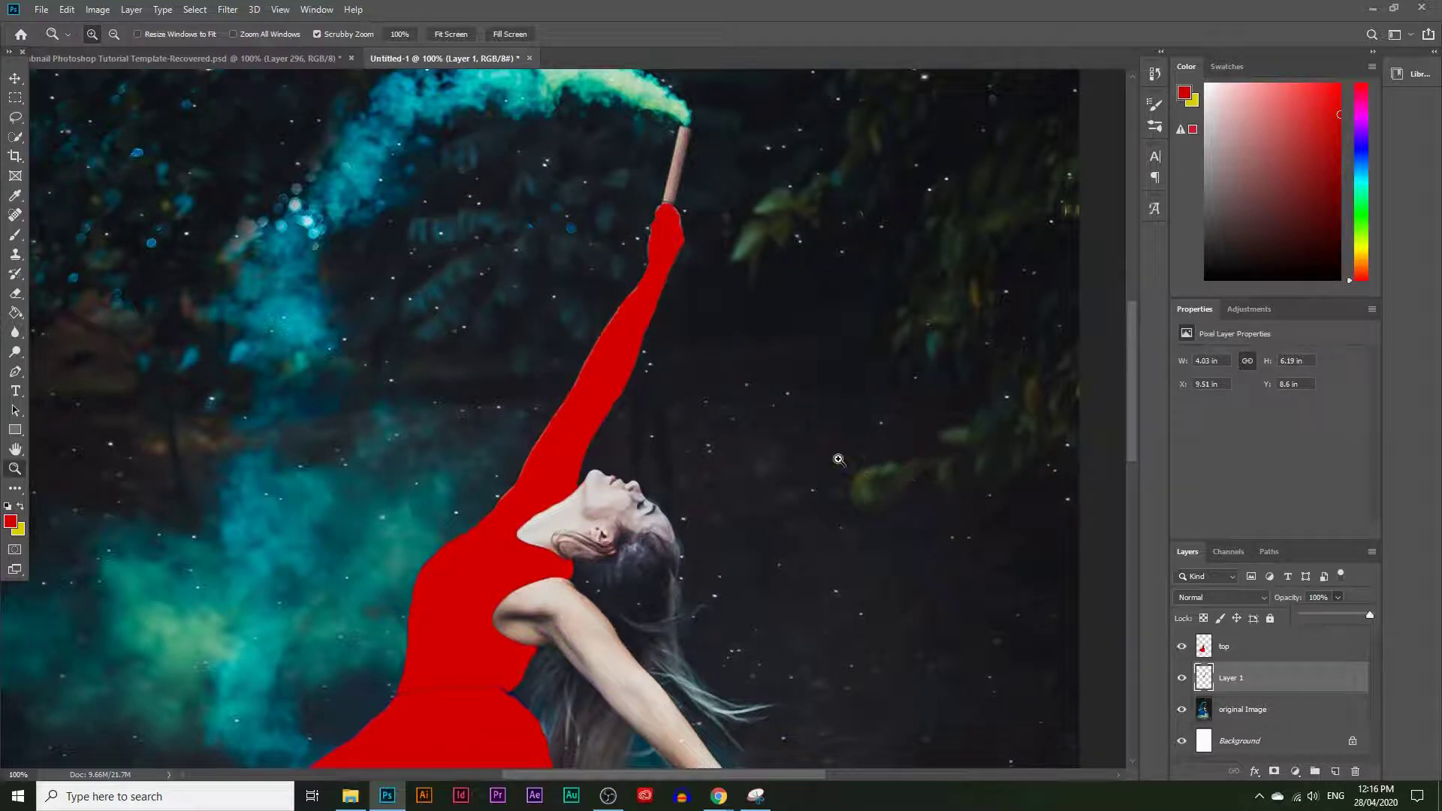
scroll(626, 406, "down", 5)
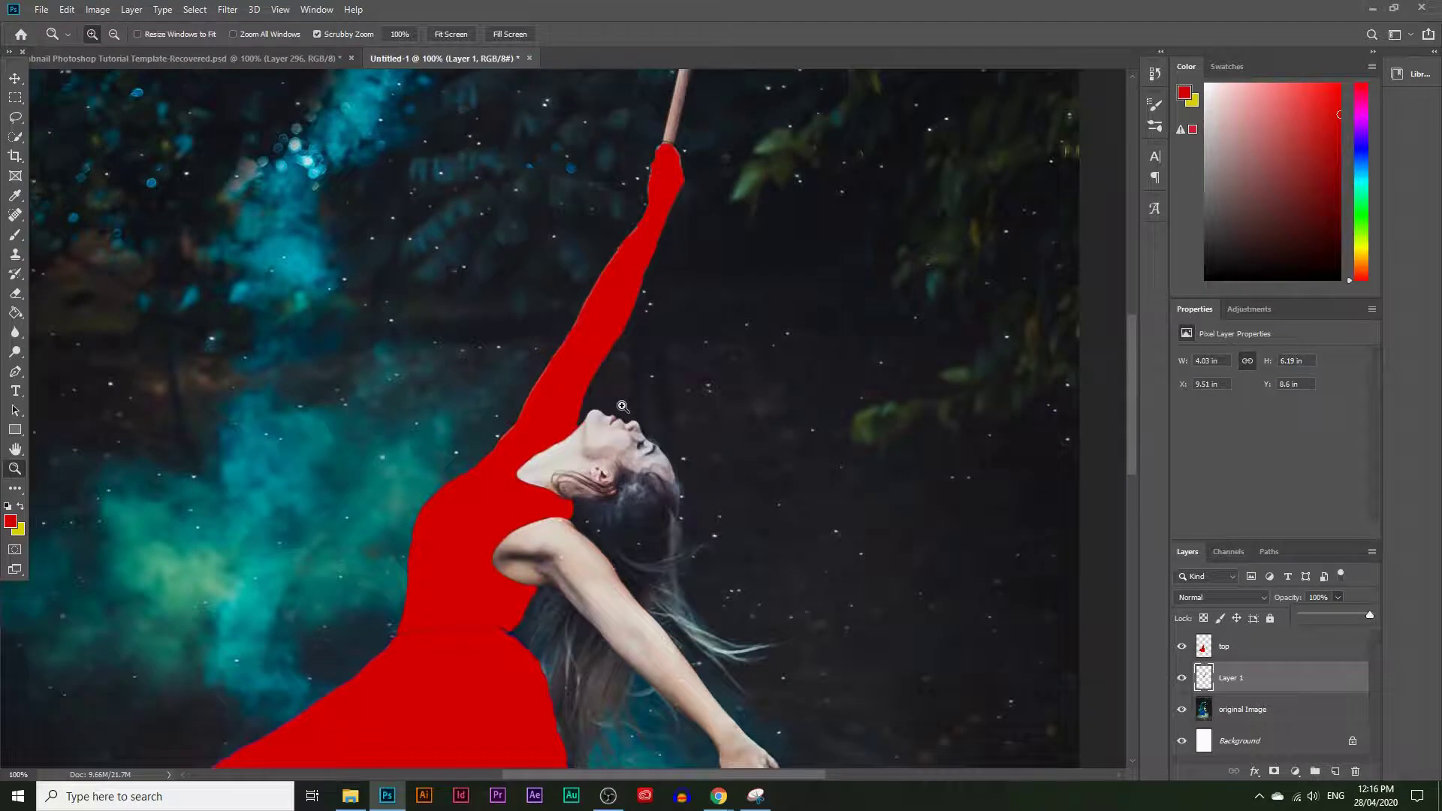
scroll(622, 406, "up", 4)
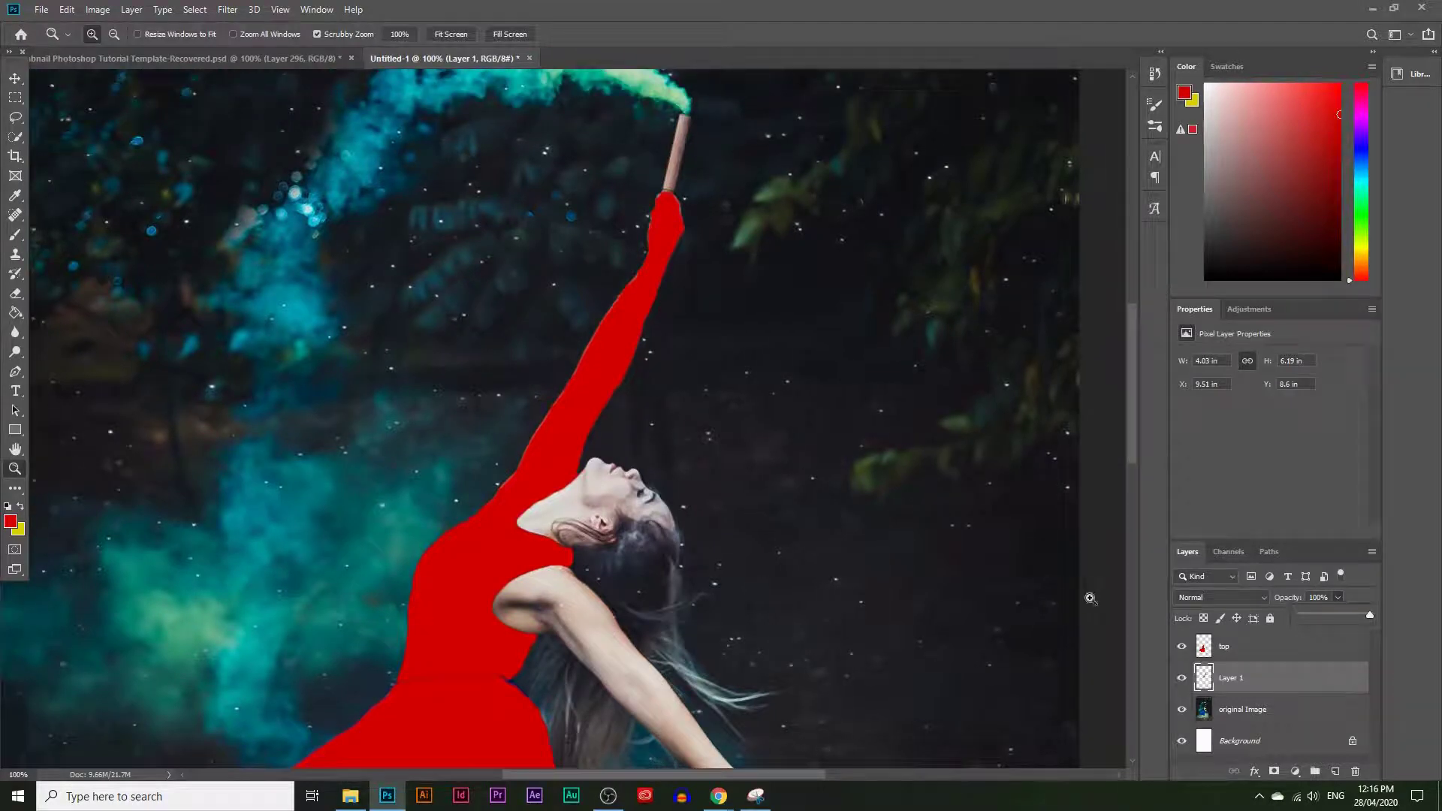
left_click(1269, 654)
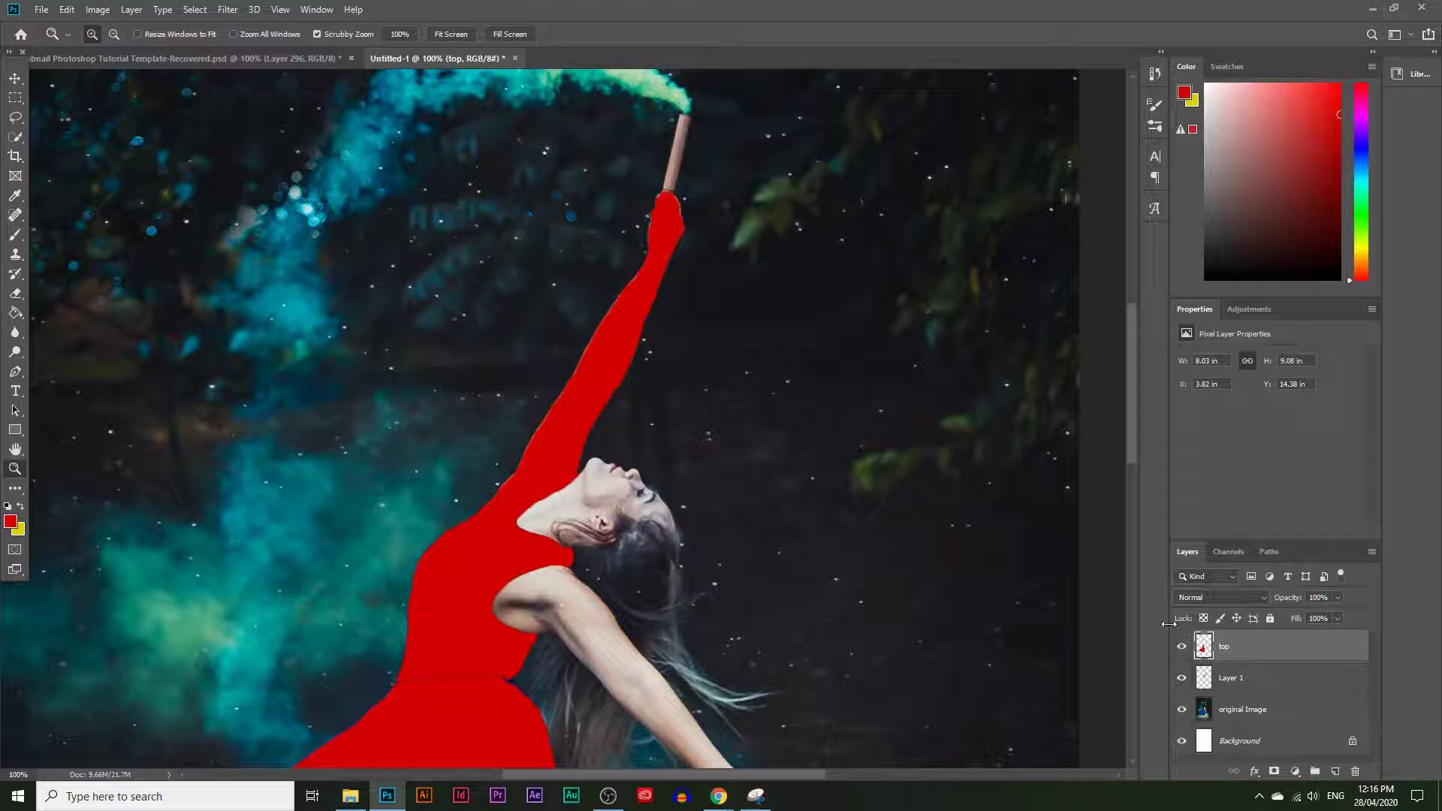
key("ctrl+e")
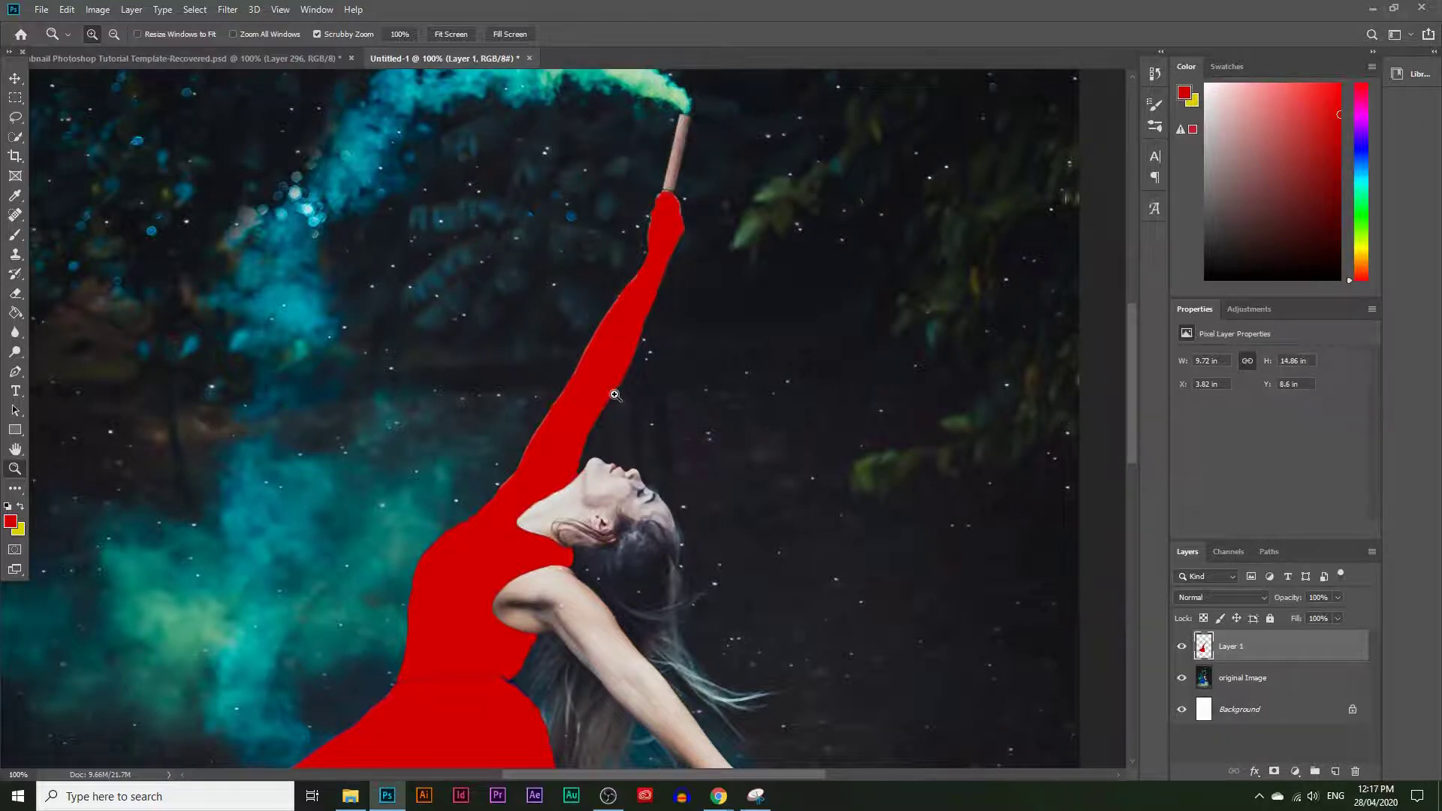
Step: Select the dancer's lowered arm on the original Image layer with the Quick Selection tool
scroll(614, 394, "down", 10)
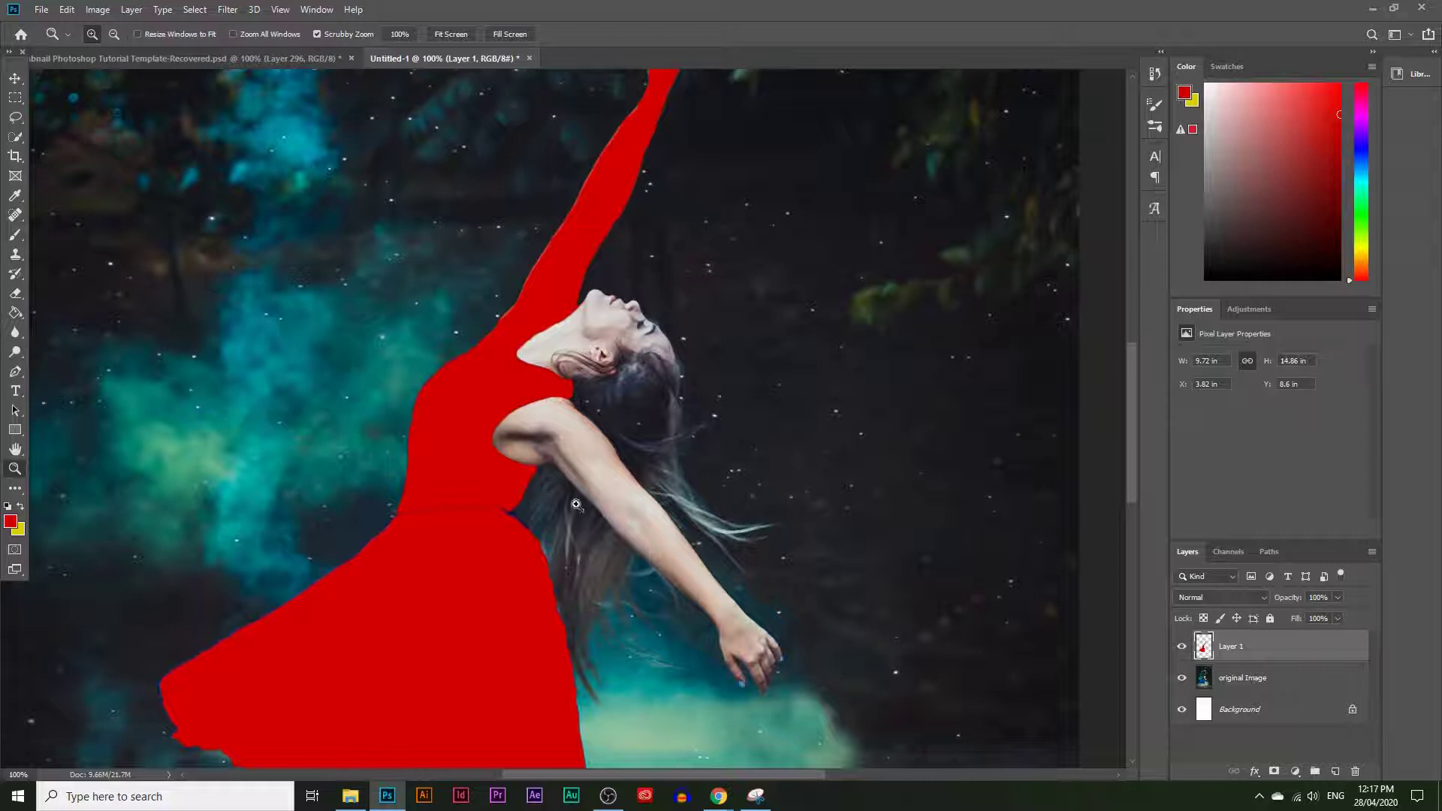
scroll(576, 505, "down", 15)
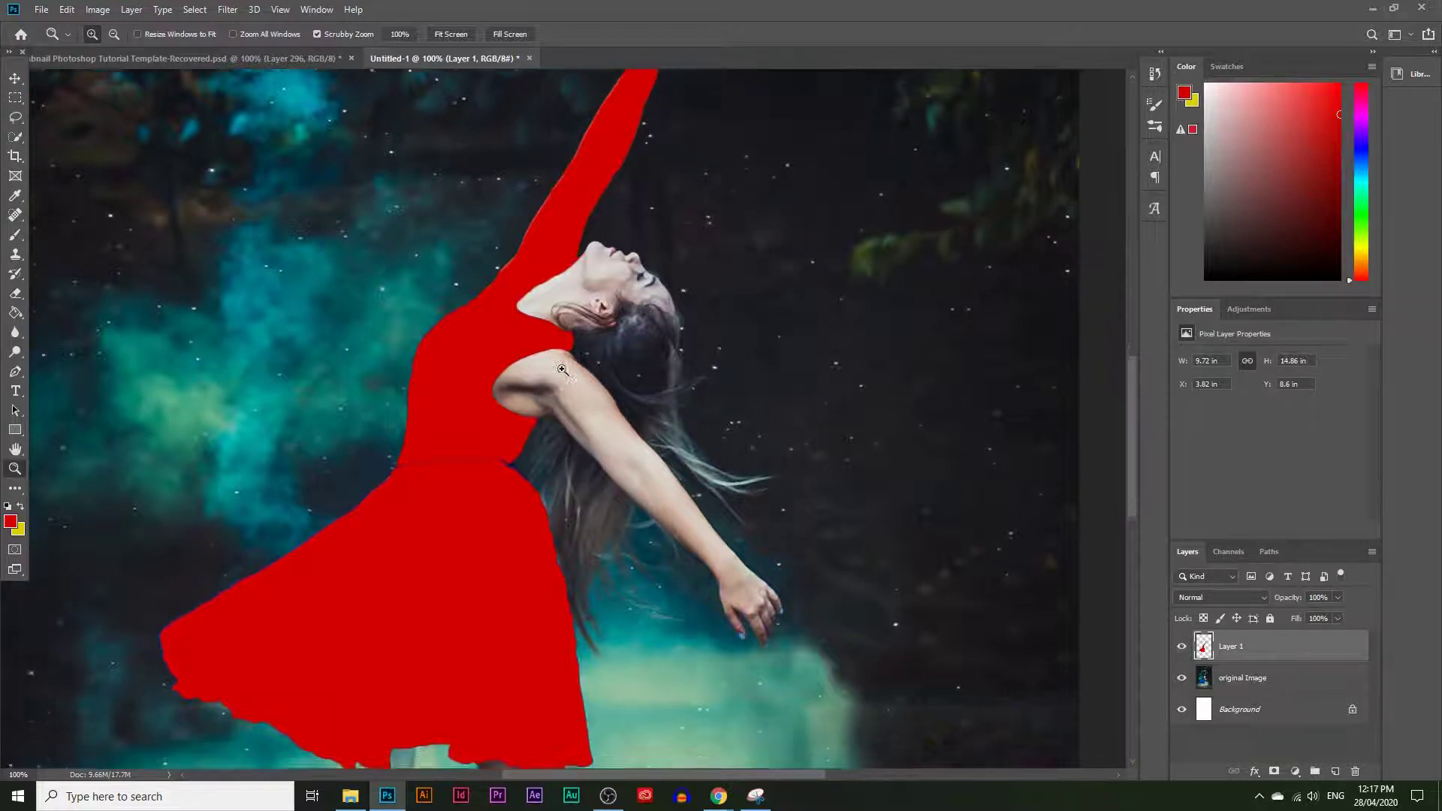
scroll(614, 493, "up", 7)
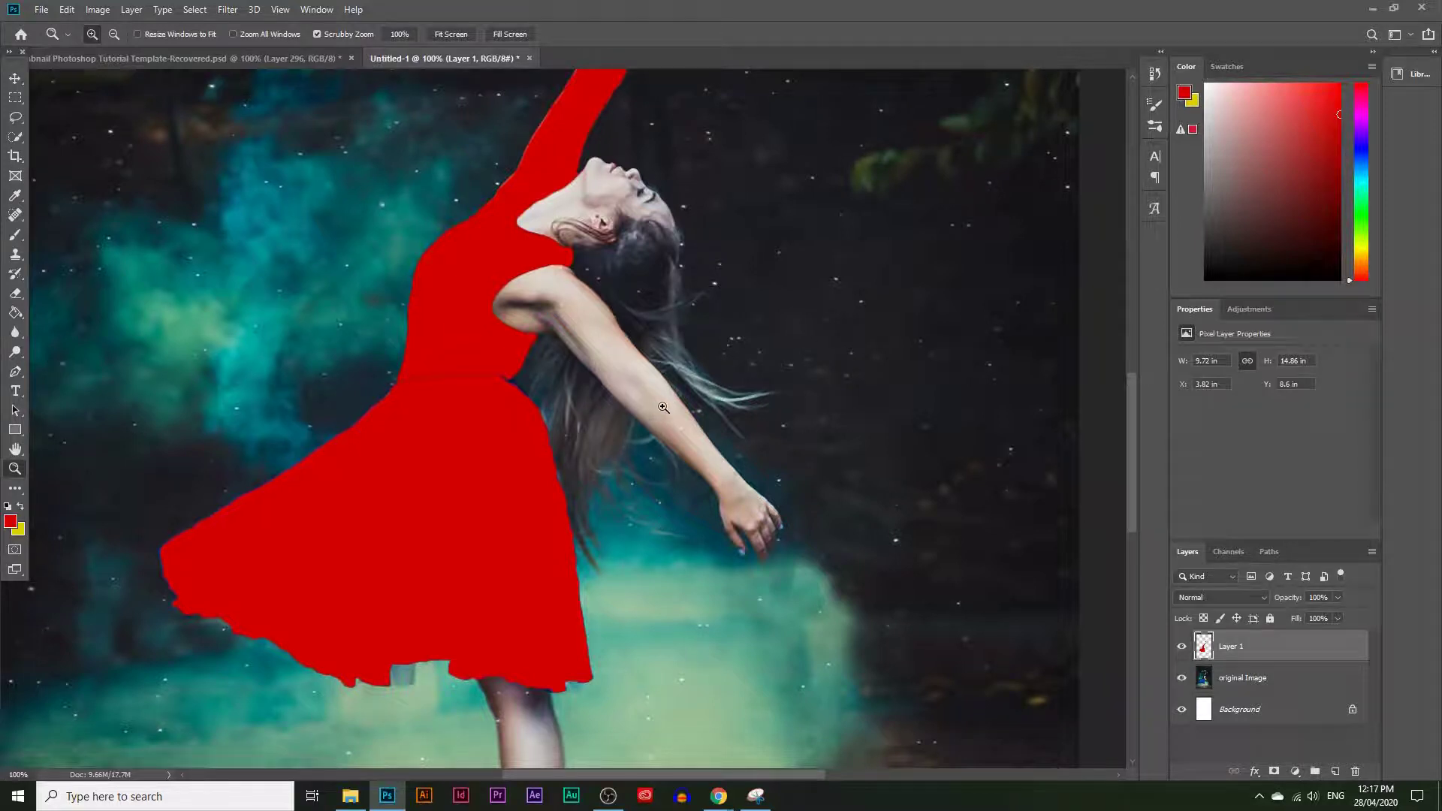
scroll(753, 324, "up", 5)
left_click(15, 137)
left_click(1243, 677)
mouse_move(561, 379)
left_mouse_down()
mouse_move(569, 417)
mouse_move(711, 553)
left_mouse_up()
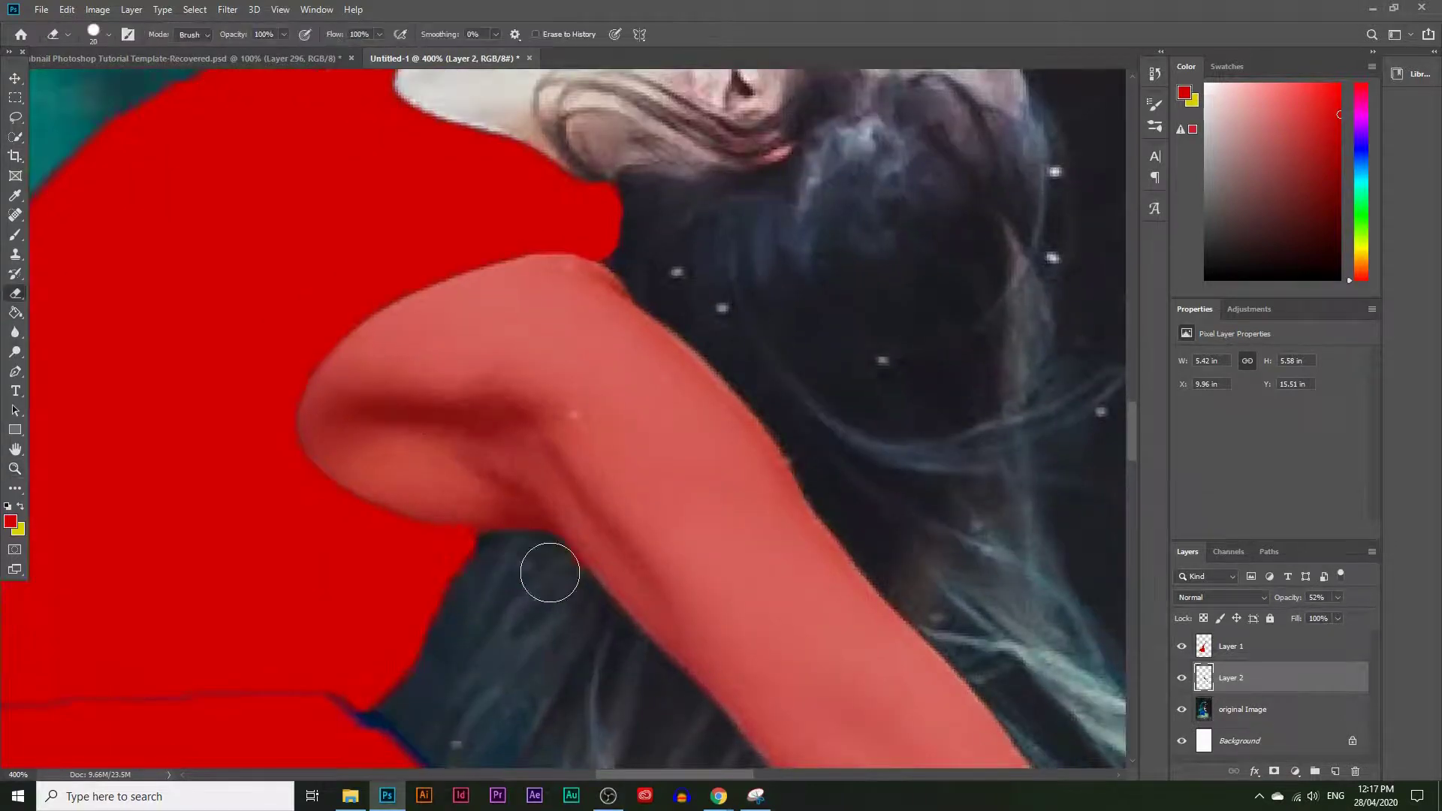
Step: Reduce the tool tip size and touch up the red tint's edge around the fingertips of the lowered hand
scroll(547, 573, "down", 6)
key("bracketleft")
key("bracketleft")
key("bracketleft")
key("bracketleft")
left_click_drag(993, 644, 995, 668)
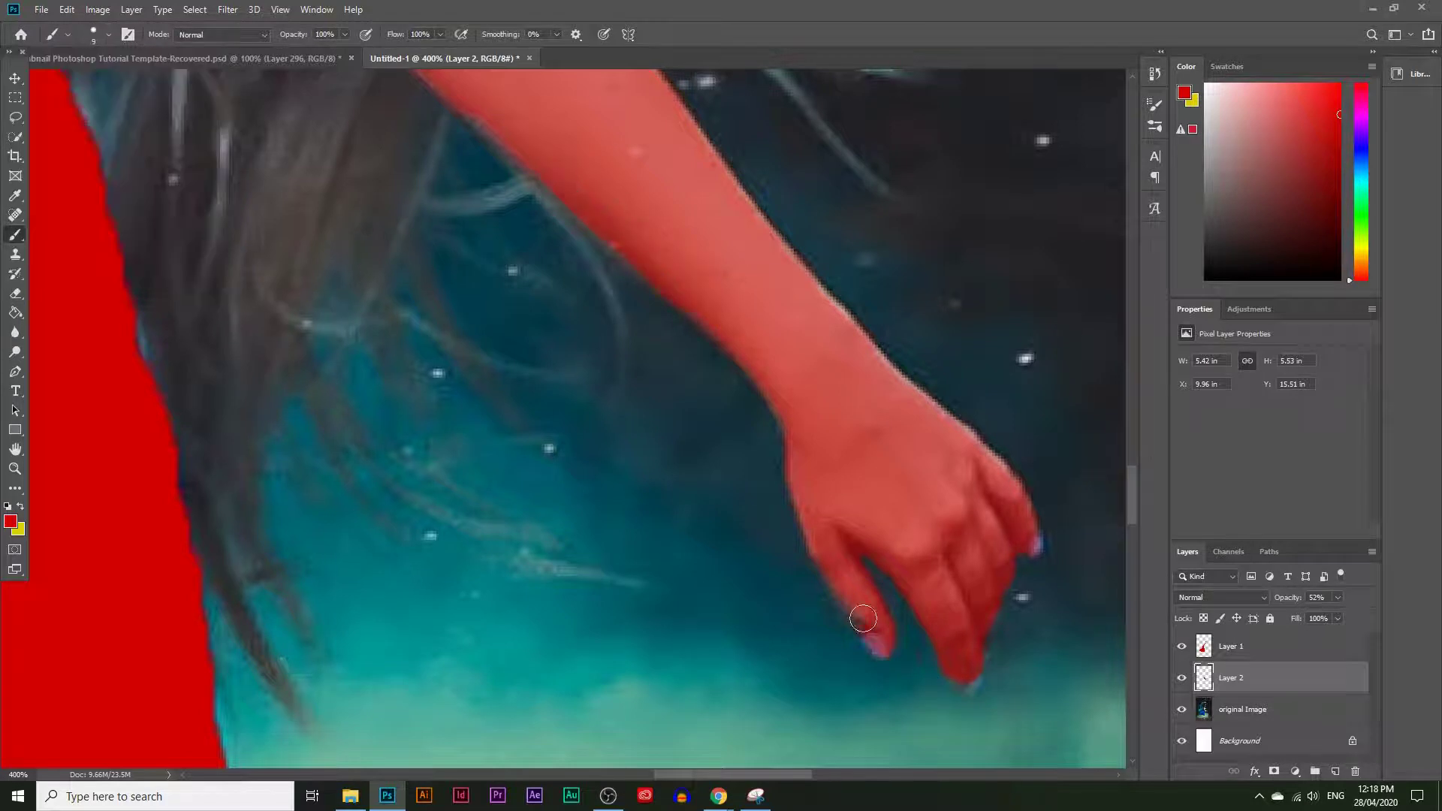
key("z")
key("ctrl+0")
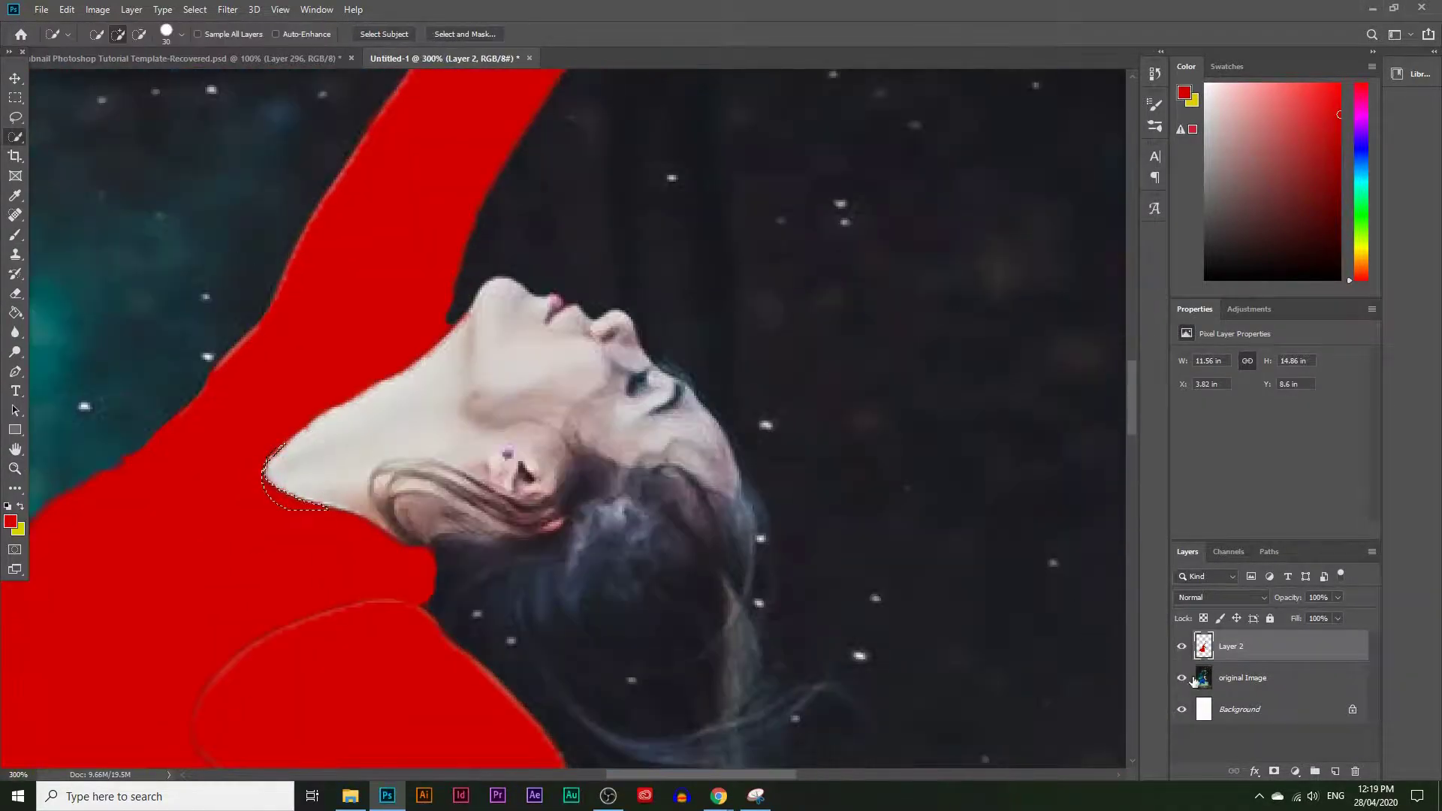
Step: Quick-select the face and neck on the original Image layer and fill the selection with red on a new layer
left_click(1195, 681)
scroll(552, 458, "down", 1)
left_click_drag(550, 466, 631, 375)
left_click(1335, 771)
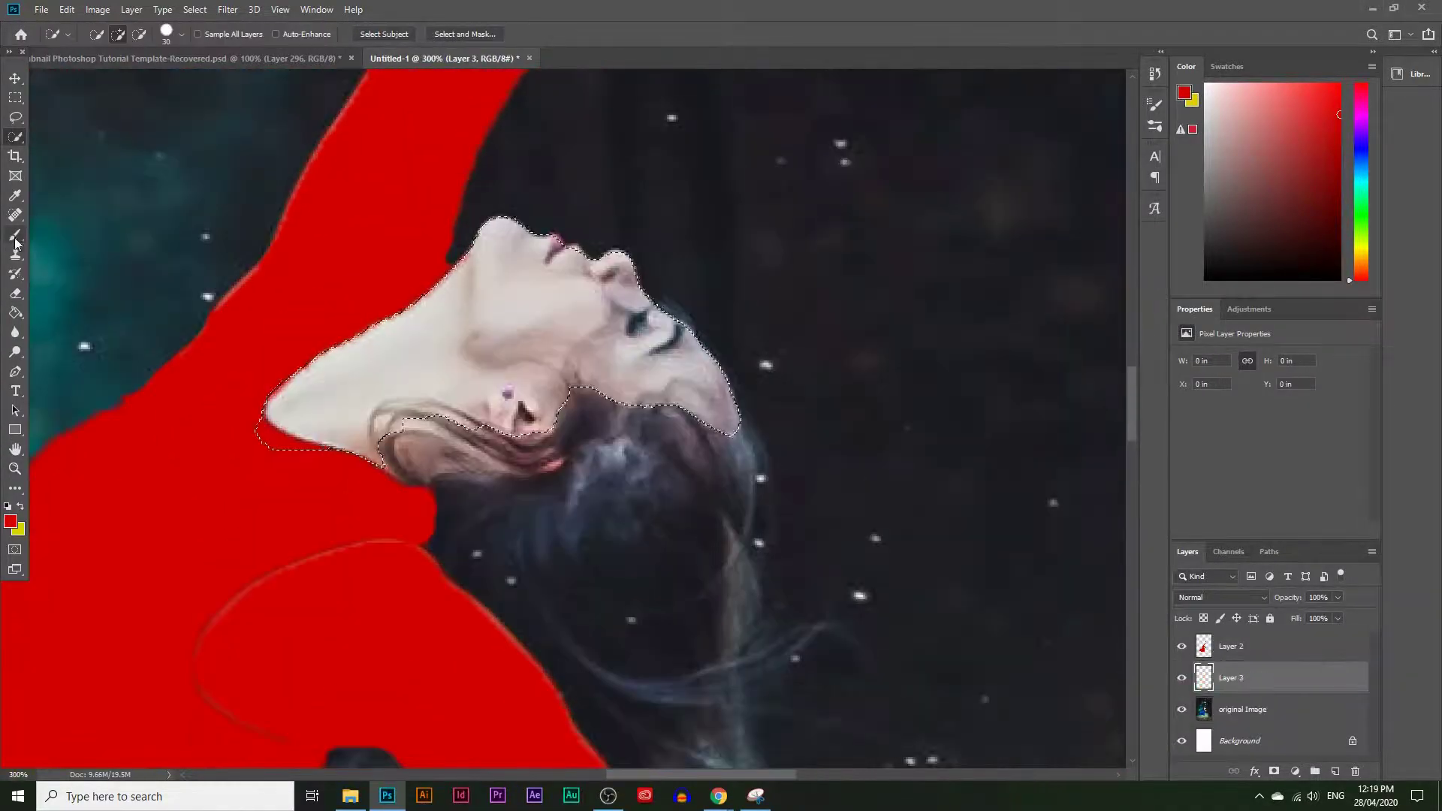
left_click(15, 314)
left_click(561, 346)
key("ctrl+d")
Step: Paint red with the Brush over the thin gaps left between the neck, shoulders, arms and dress
left_click(15, 235)
left_click_drag(453, 264, 299, 375)
scroll(264, 275, "down", 1)
left_click_drag(382, 470, 218, 544)
scroll(214, 549, "down", 2)
left_click_drag(203, 398, 315, 508)
Step: Select the standing leg and ballet shoe on the original Image layer with the Quick Selection tool
scroll(316, 509, "down", 2)
key("z")
left_click_drag(488, 368, 342, 369)
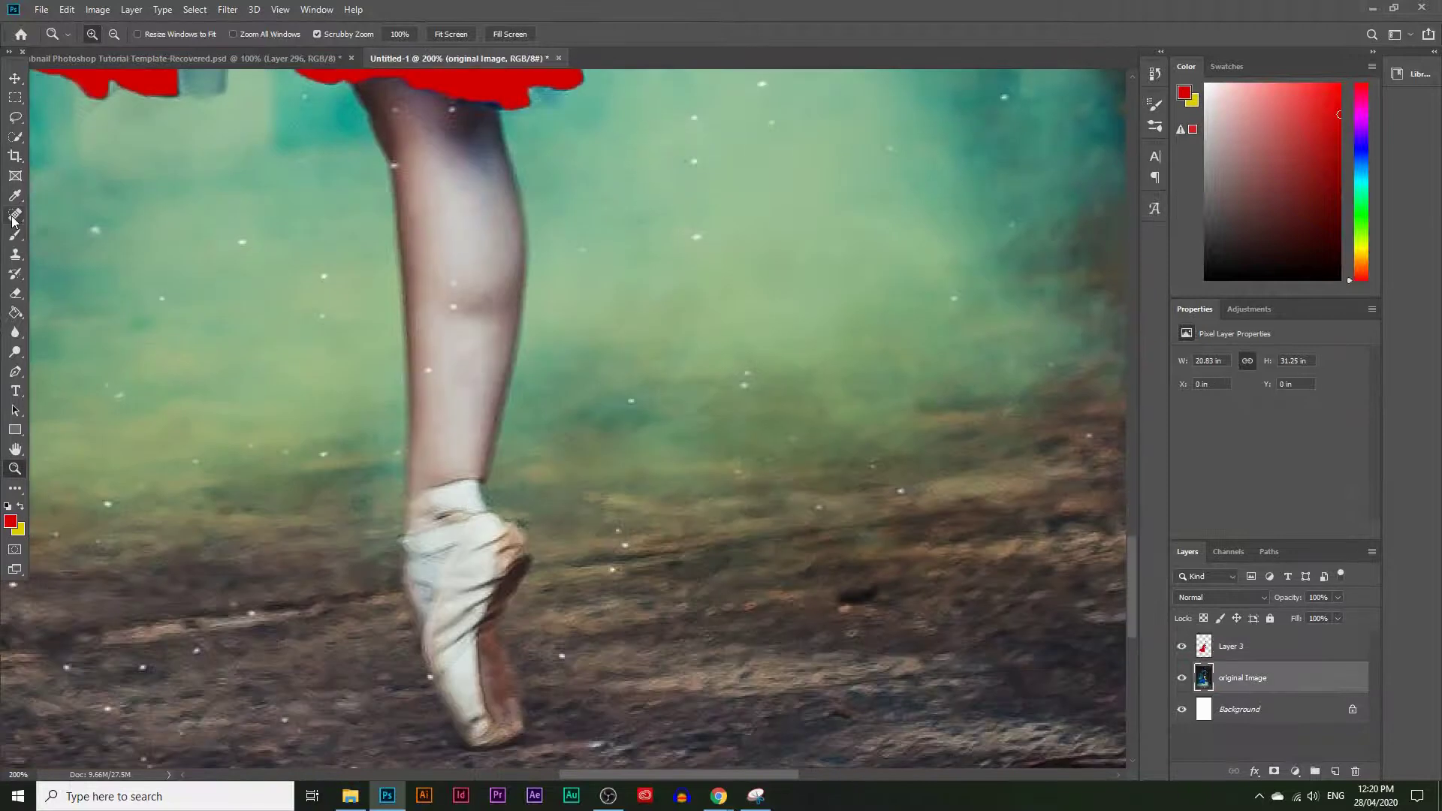
left_click(15, 136)
mouse_move(452, 143)
left_mouse_down()
mouse_move(449, 576)
mouse_move(503, 575)
mouse_move(476, 560)
mouse_move(431, 402)
left_mouse_up()
scroll(480, 457, "up", 1)
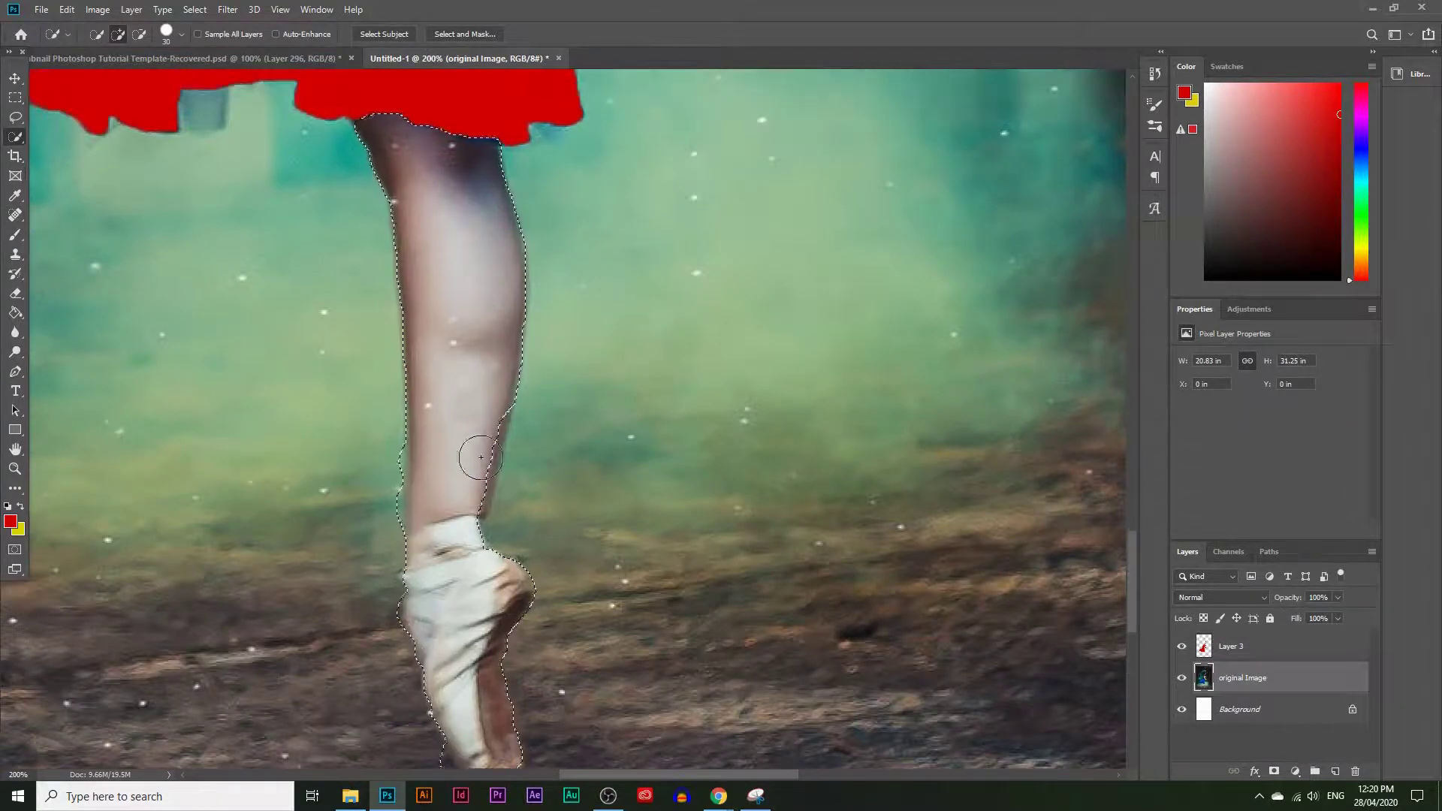
Step: Fill the leg selection with red on a new layer and lower that layer's opacity to 35%
left_click(1335, 771)
left_click(15, 312)
left_click(448, 293)
key("ctrl+d")
scroll(447, 293, "down", 1)
left_click(1337, 598)
left_click_drag(1337, 611, 1306, 612)
Step: Enlarge the Eraser and erase the red spill along the edges of the leg and ballet shoe
left_click(15, 293)
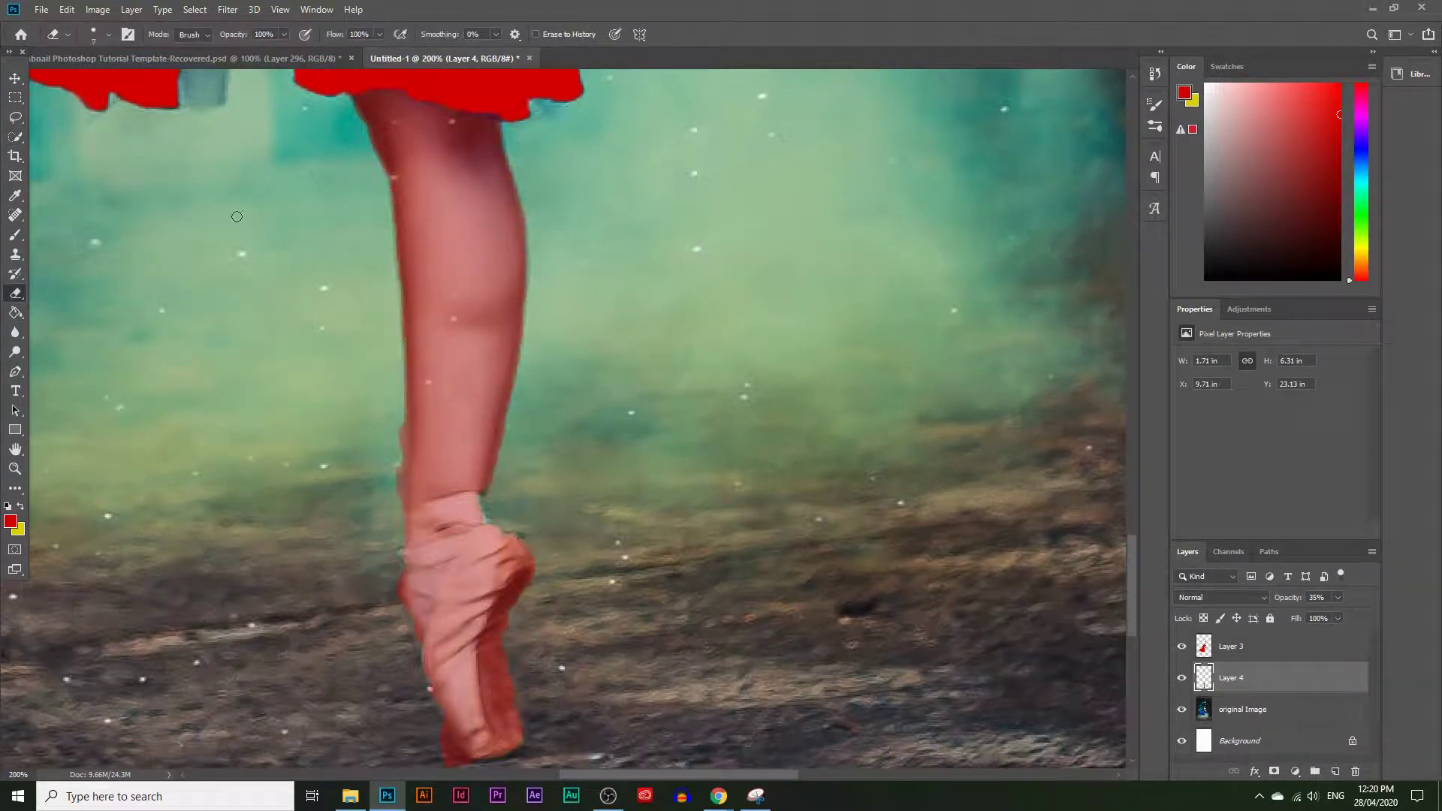
scroll(515, 264, "up", 2)
key("bracketright")
left_click_drag(563, 453, 584, 238)
scroll(584, 238, "down", 1)
mouse_move(252, 567)
left_mouse_down()
mouse_move(252, 429)
mouse_move(250, 710)
left_mouse_up()
scroll(228, 431, "down", 15)
mouse_move(279, 451)
left_mouse_down()
mouse_move(365, 619)
mouse_move(285, 458)
left_mouse_up()
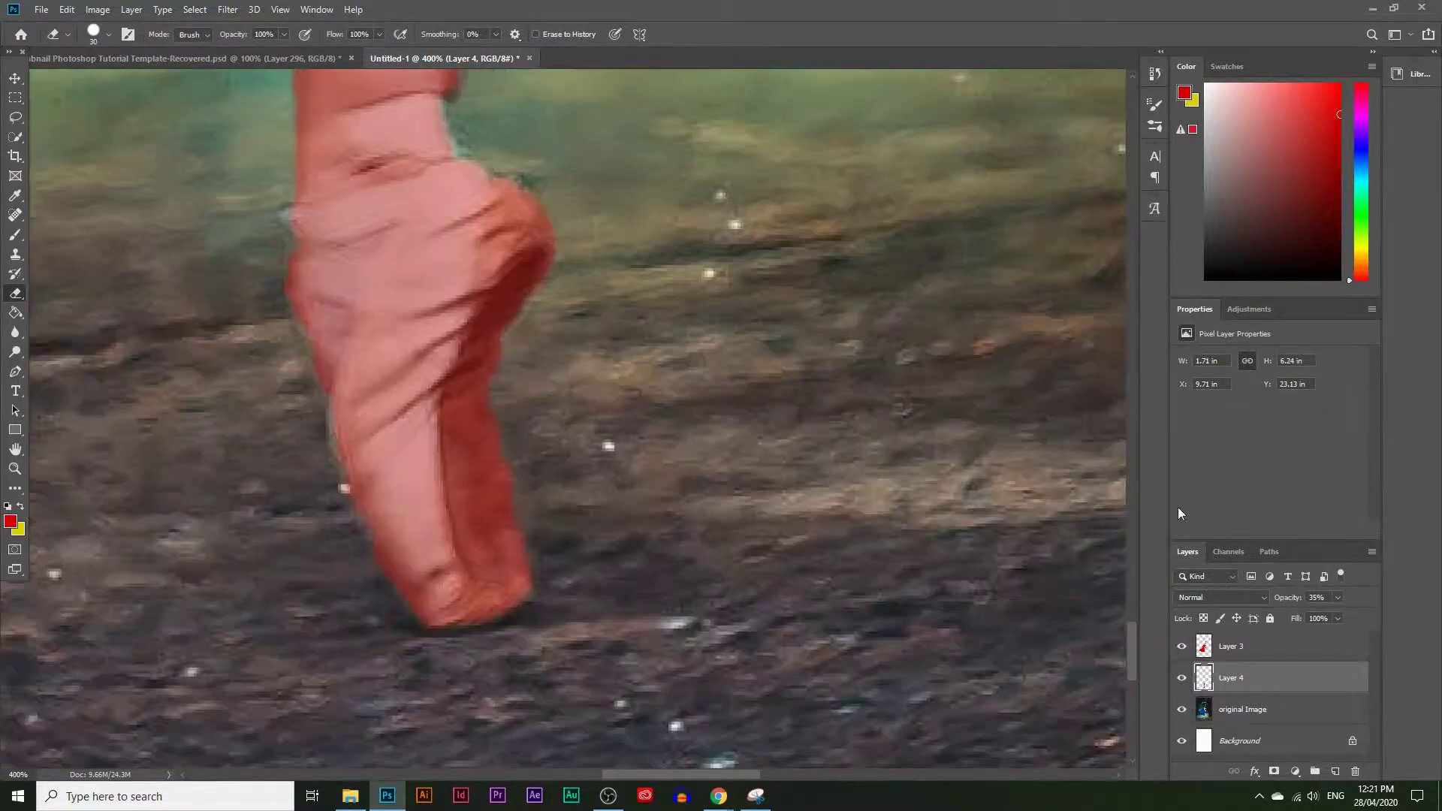
Step: Set the leg layer's opacity back to 100%
left_click(1337, 597)
left_click_drag(1307, 611, 1351, 612)
scroll(347, 447, "up", 1)
Step: Paint the smoke stick in the raised hand red with the Brush on the leg layer
left_click(15, 234)
scroll(347, 447, "down", 3)
scroll(431, 387, "up", 3)
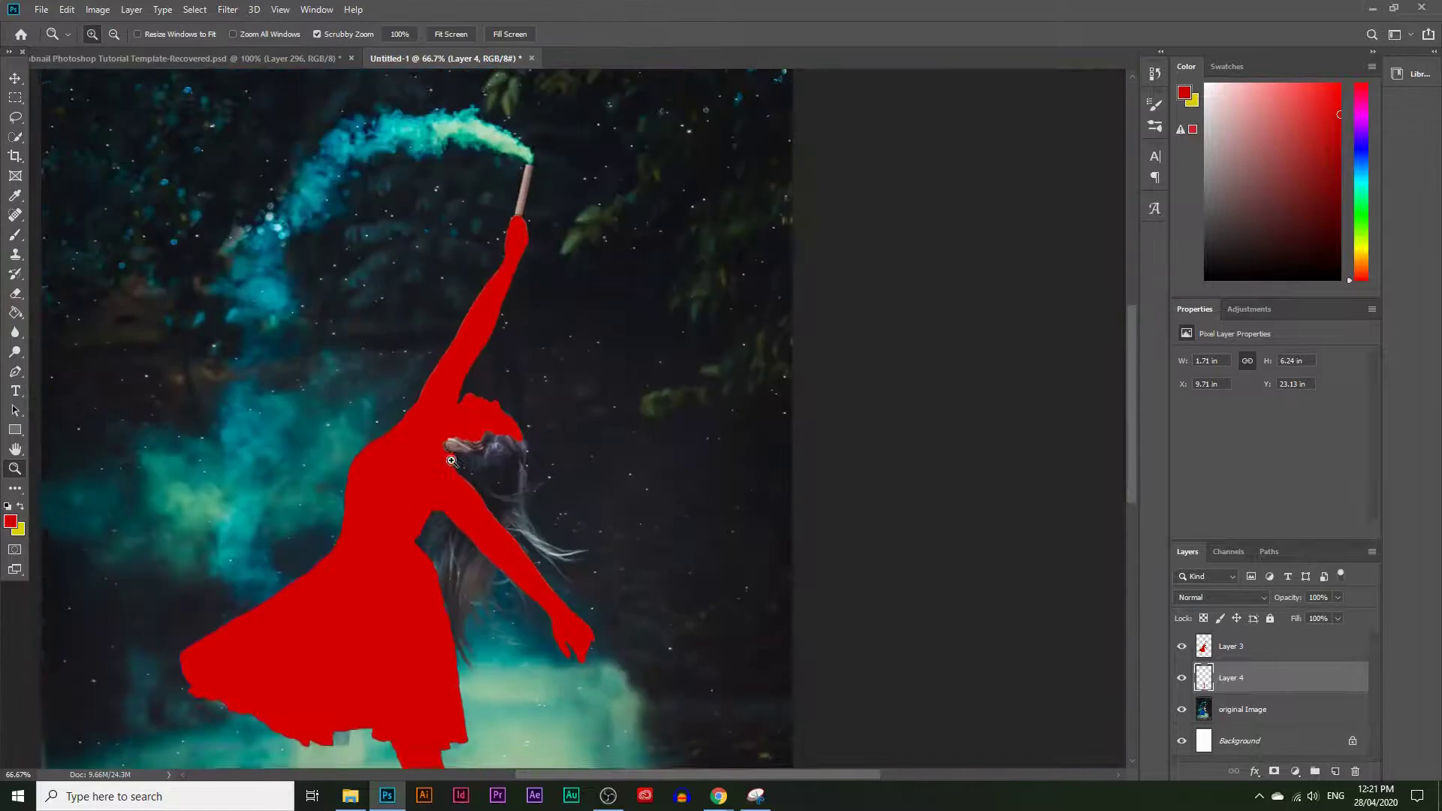
mouse_move(492, 247)
left_mouse_down()
mouse_move(441, 467)
mouse_move(486, 277)
mouse_move(455, 454)
mouse_move(488, 334)
mouse_move(470, 501)
mouse_move(422, 481)
left_mouse_up()
key("z")
scroll(525, 521, "down", 4)
left_click_drag(573, 588, 749, 615)
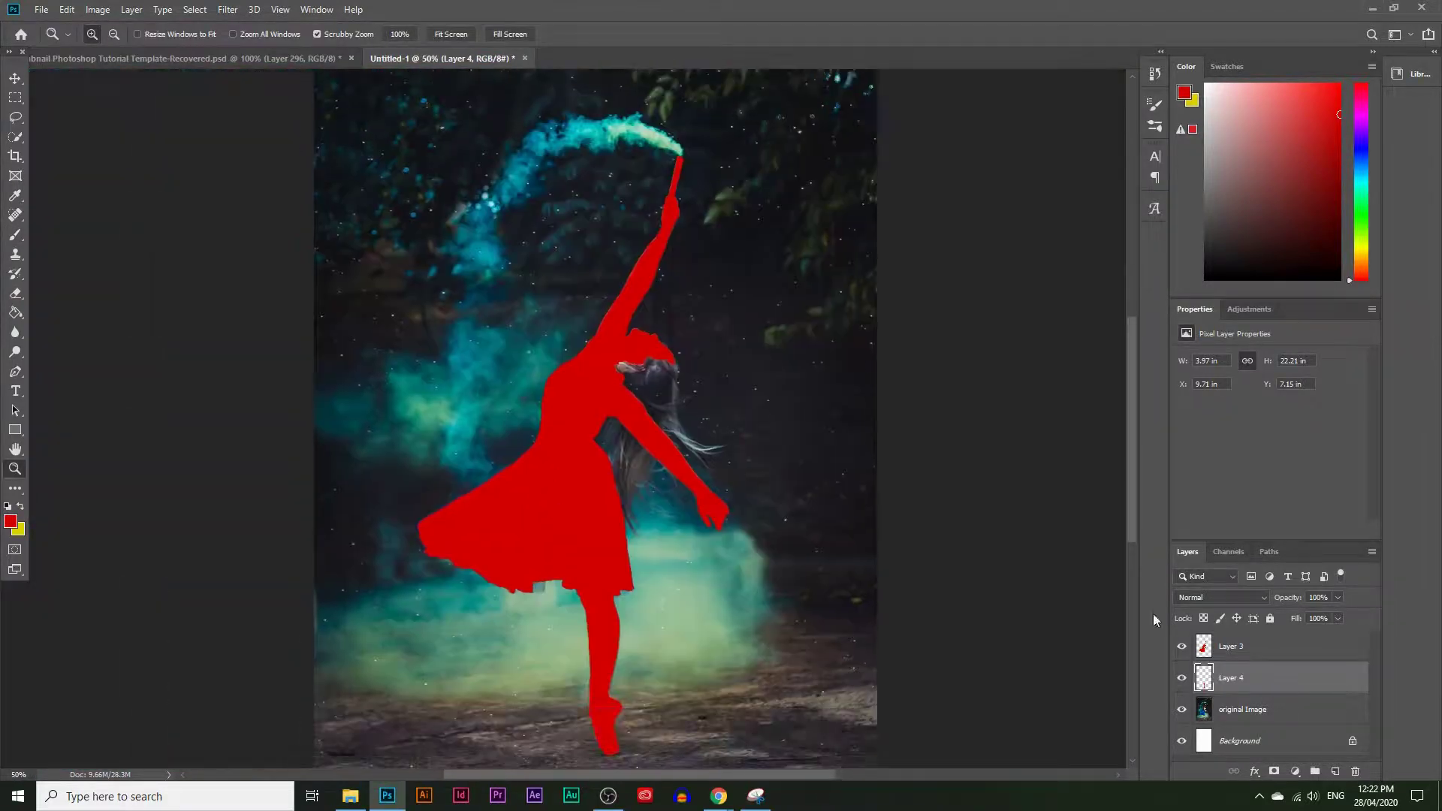
Step: Merge Layer 3 down into Layer 4 and compare the photo with the red silhouette hidden and shown
left_click(1231, 646)
key("ctrl+e")
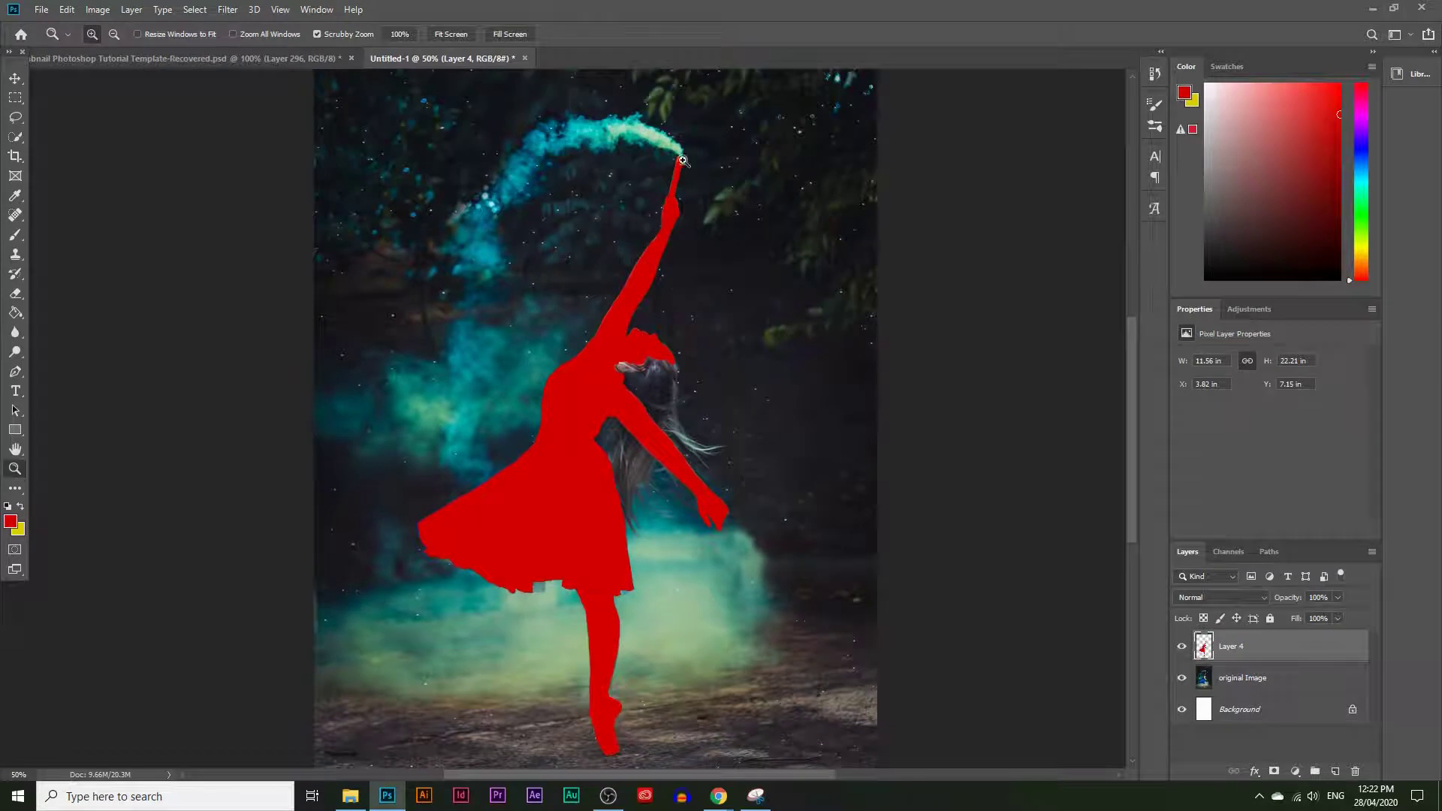
left_click(1181, 647)
left_click(1182, 647)
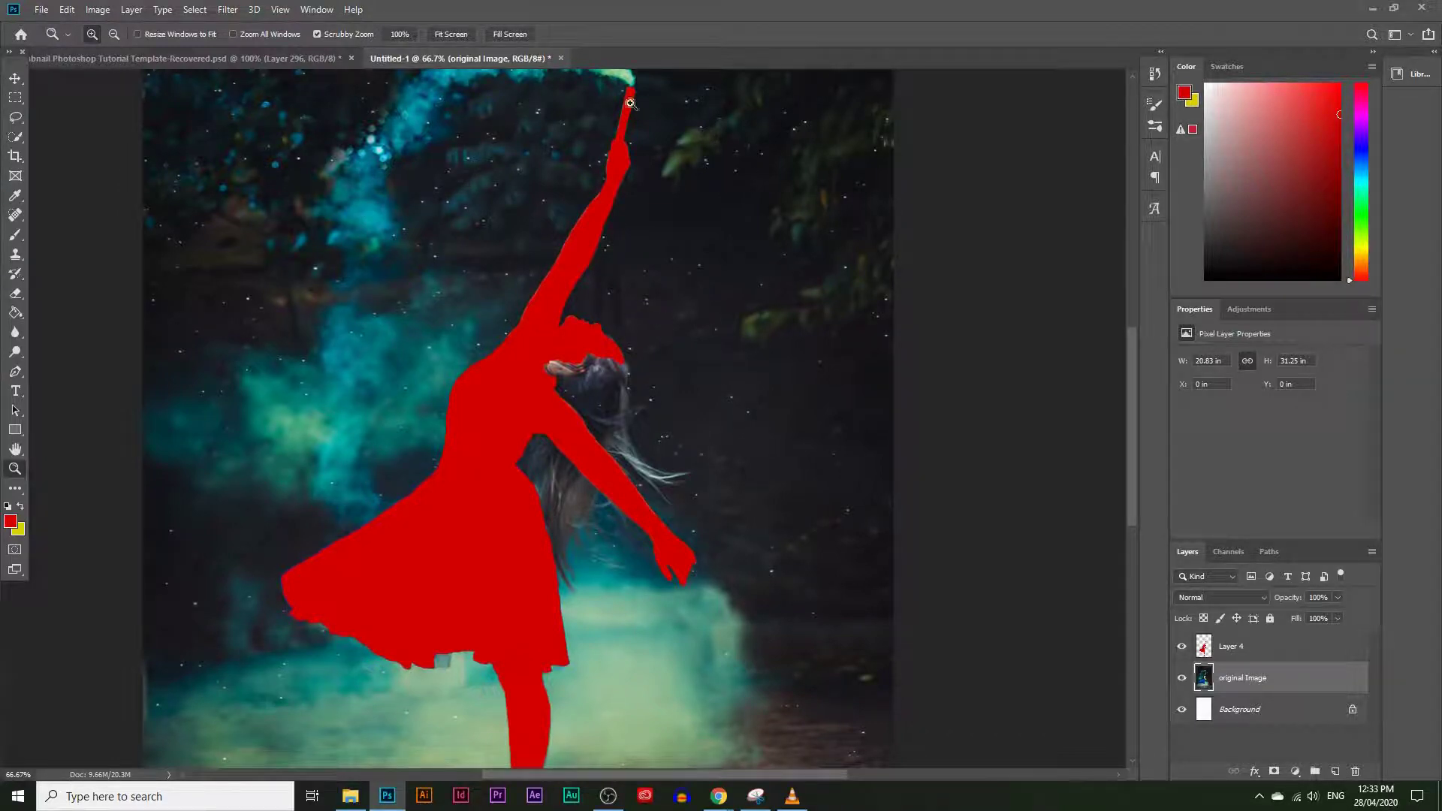
Step: Quick-select the dark hair at the back of the head on the original Image layer
left_click(613, 392)
left_click(612, 393)
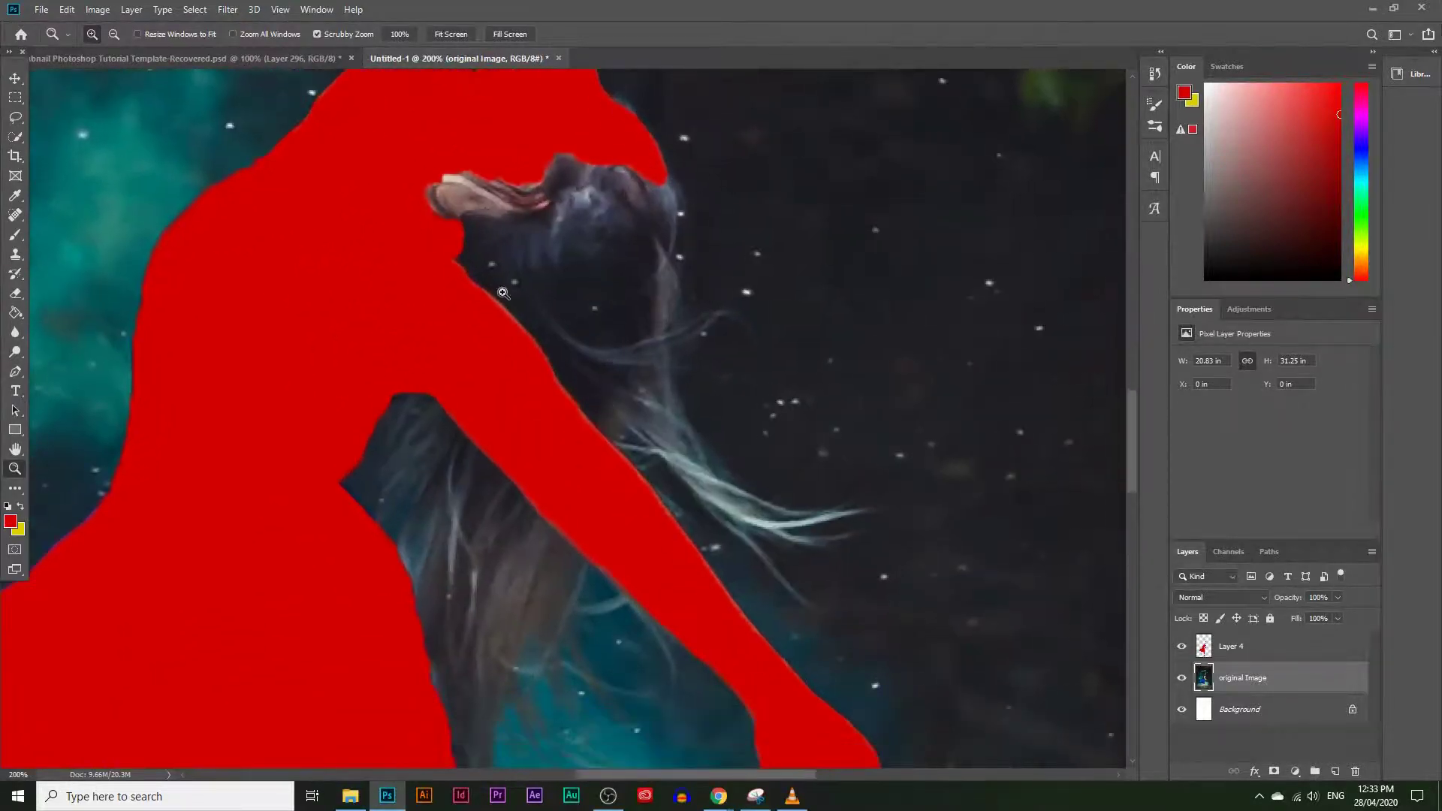
scroll(562, 314, "down", 3)
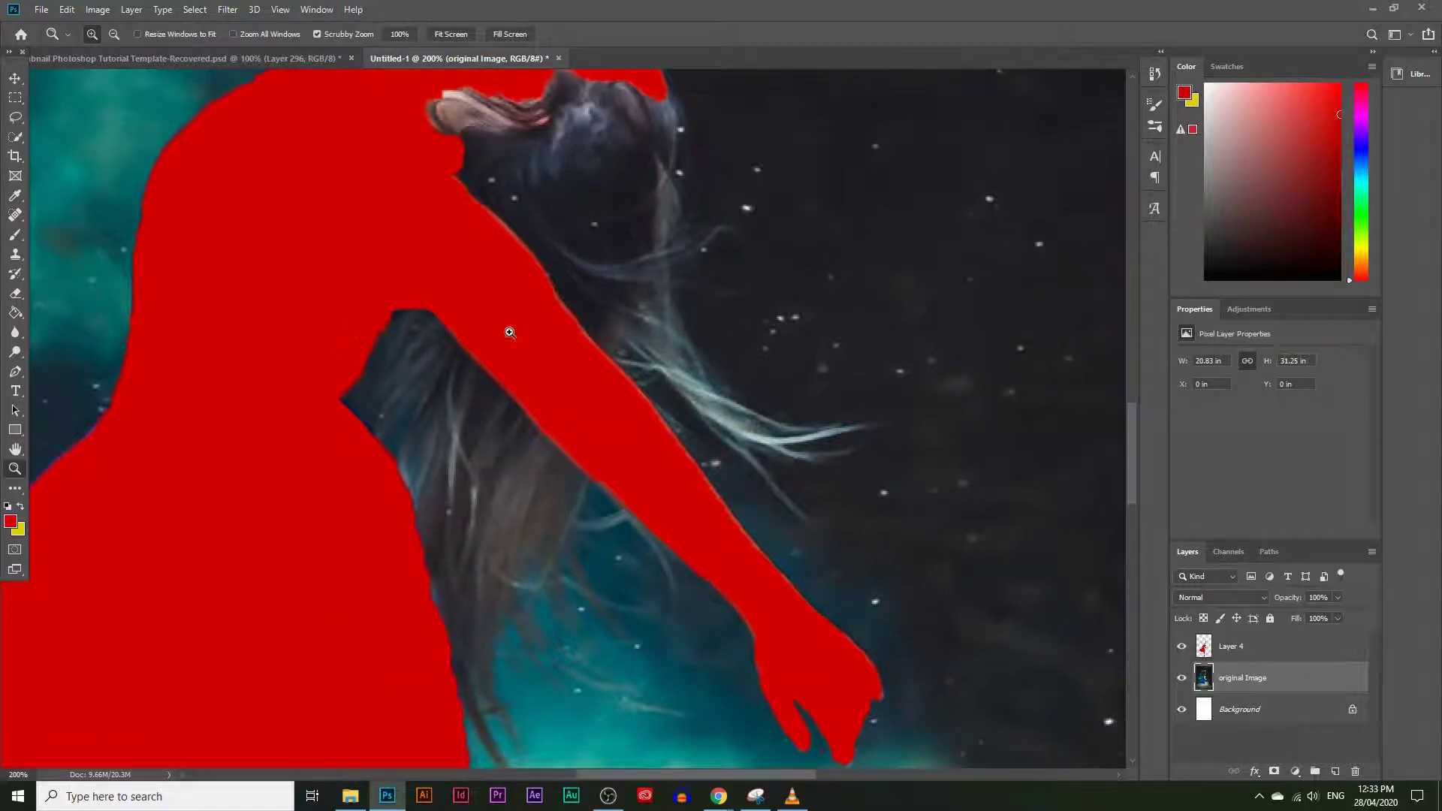
scroll(650, 525, "up", 4)
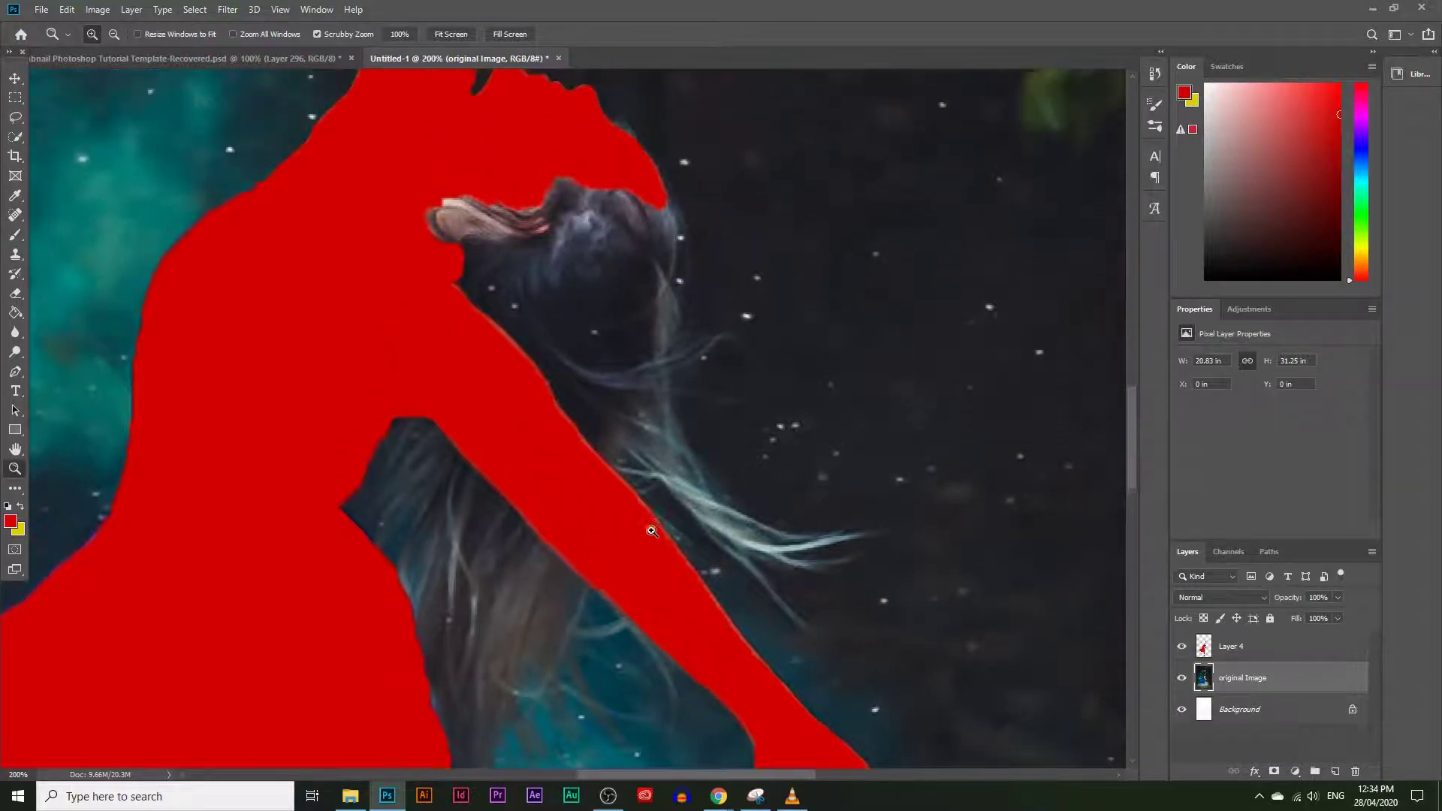
left_click(25, 136)
scroll(672, 376, "up", 1)
left_click(570, 296)
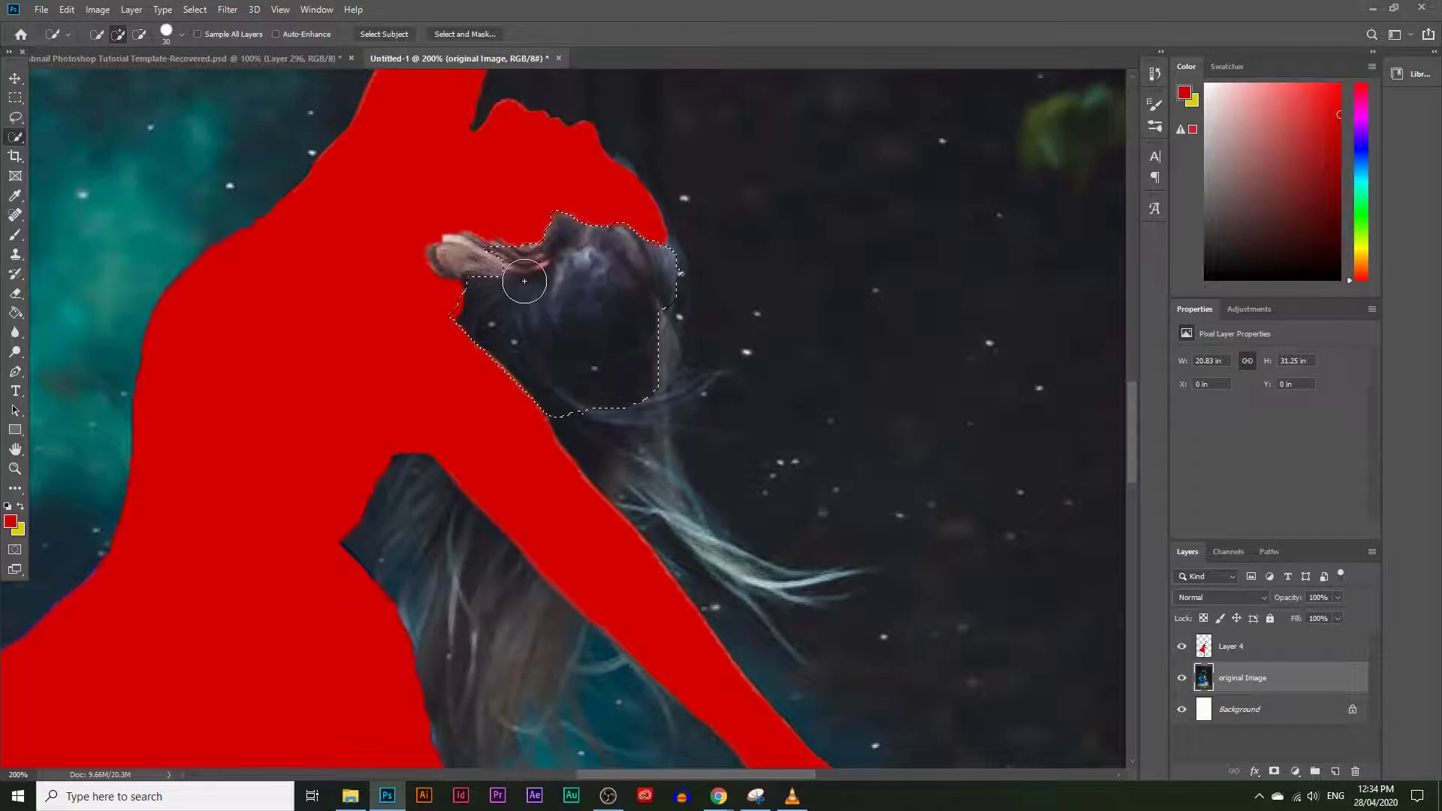
Step: Extend the hair selection along the strands above the lowered arm, undoing and redoing its outer end
mouse_move(664, 523)
left_mouse_down()
mouse_move(775, 596)
mouse_move(774, 649)
mouse_move(767, 586)
mouse_move(769, 617)
mouse_move(799, 640)
mouse_move(812, 590)
mouse_move(830, 581)
mouse_move(799, 634)
left_mouse_up()
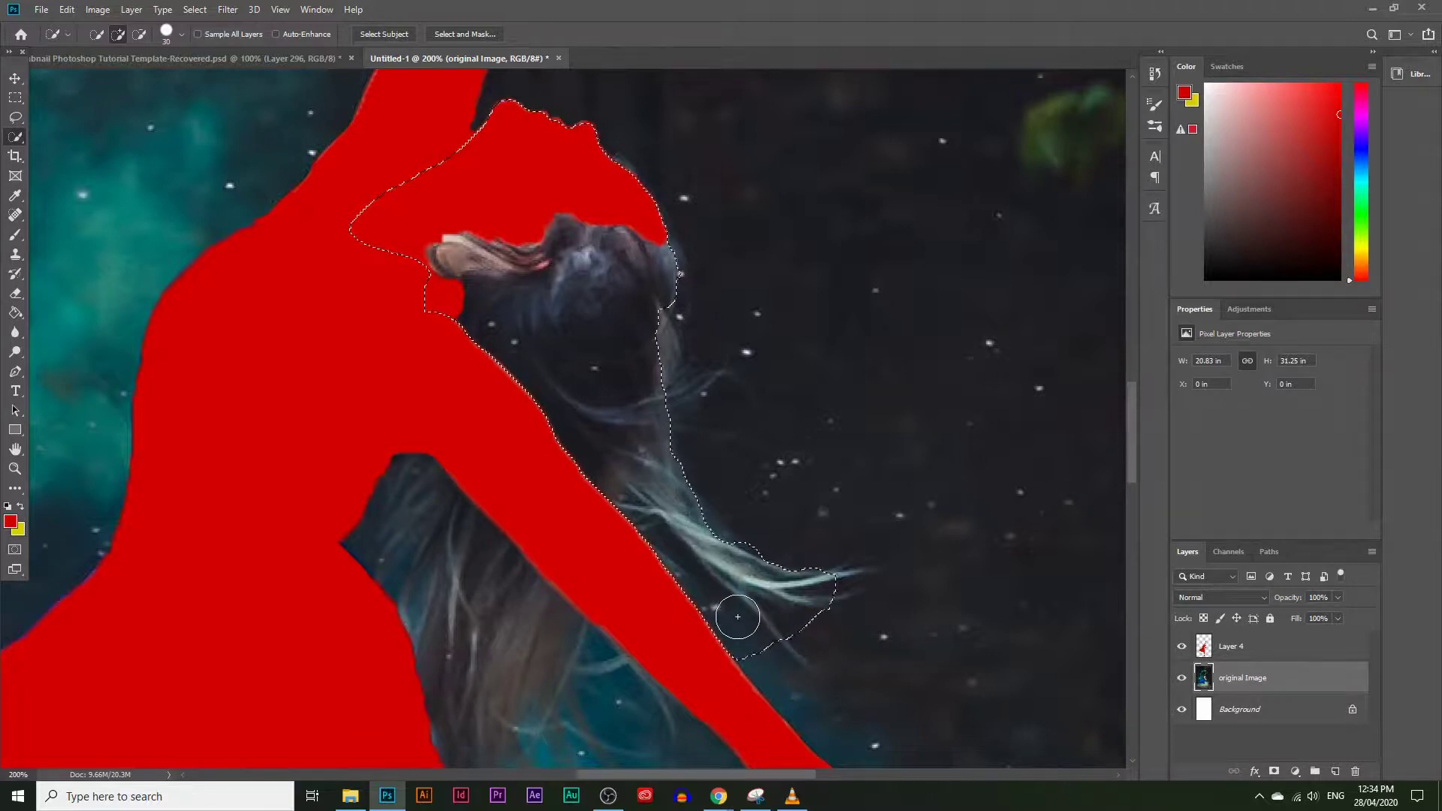
key("ctrl+z")
key("z")
key("ctrl+z")
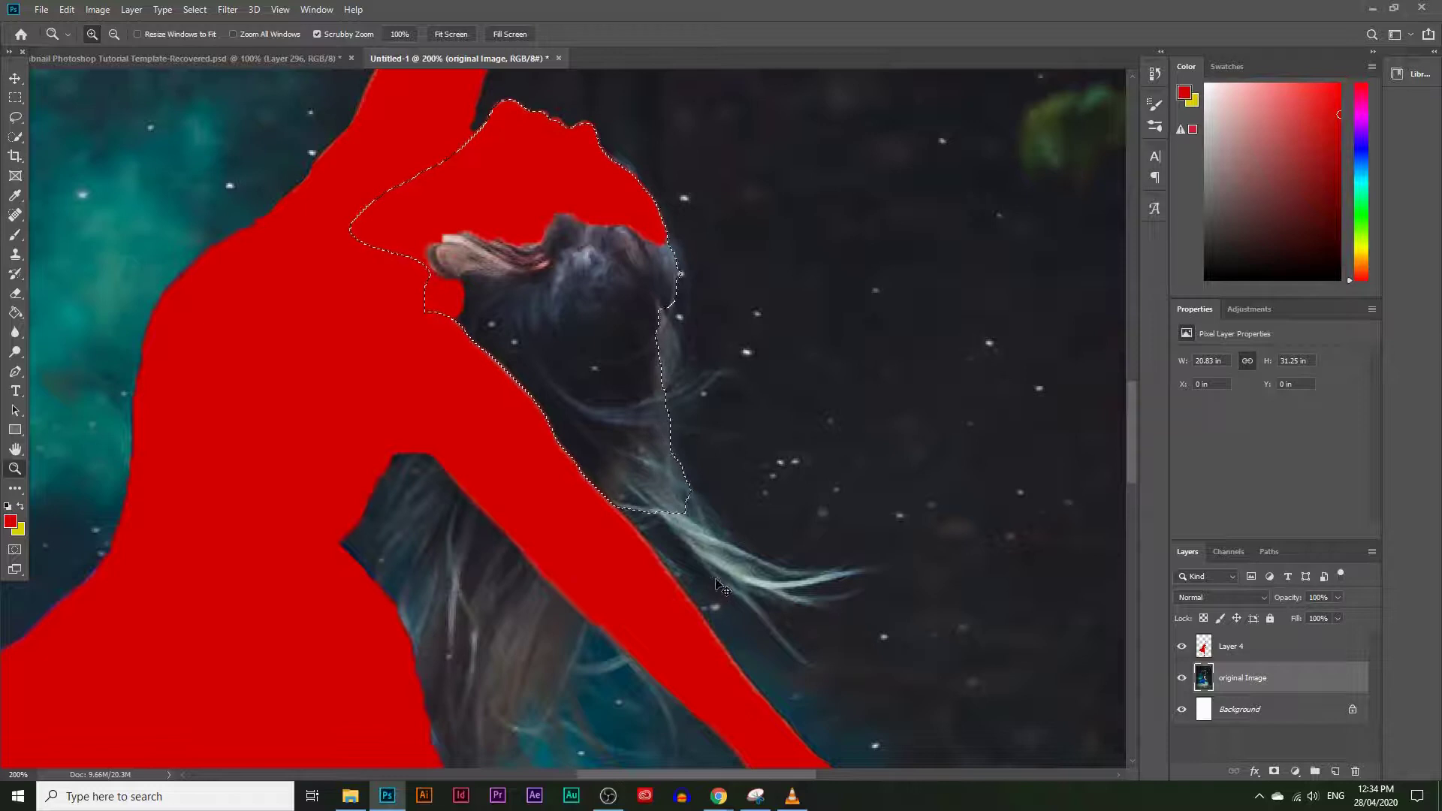
left_click(15, 137)
mouse_move(727, 466)
left_mouse_down()
mouse_move(721, 570)
mouse_move(744, 563)
left_mouse_up()
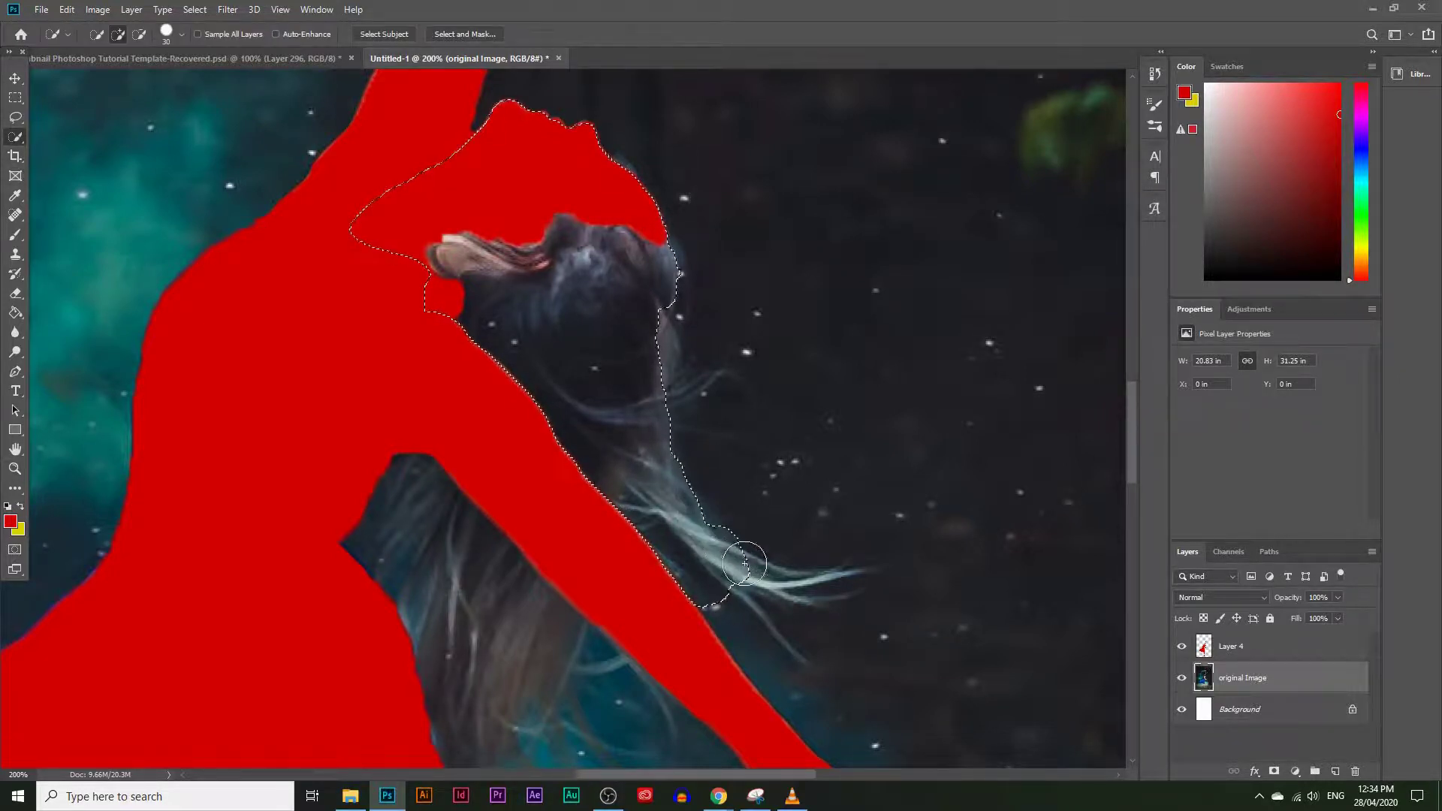
Step: Fill the hair selection with red on a new layer above the original Image layer
scroll(782, 427, "down", 2)
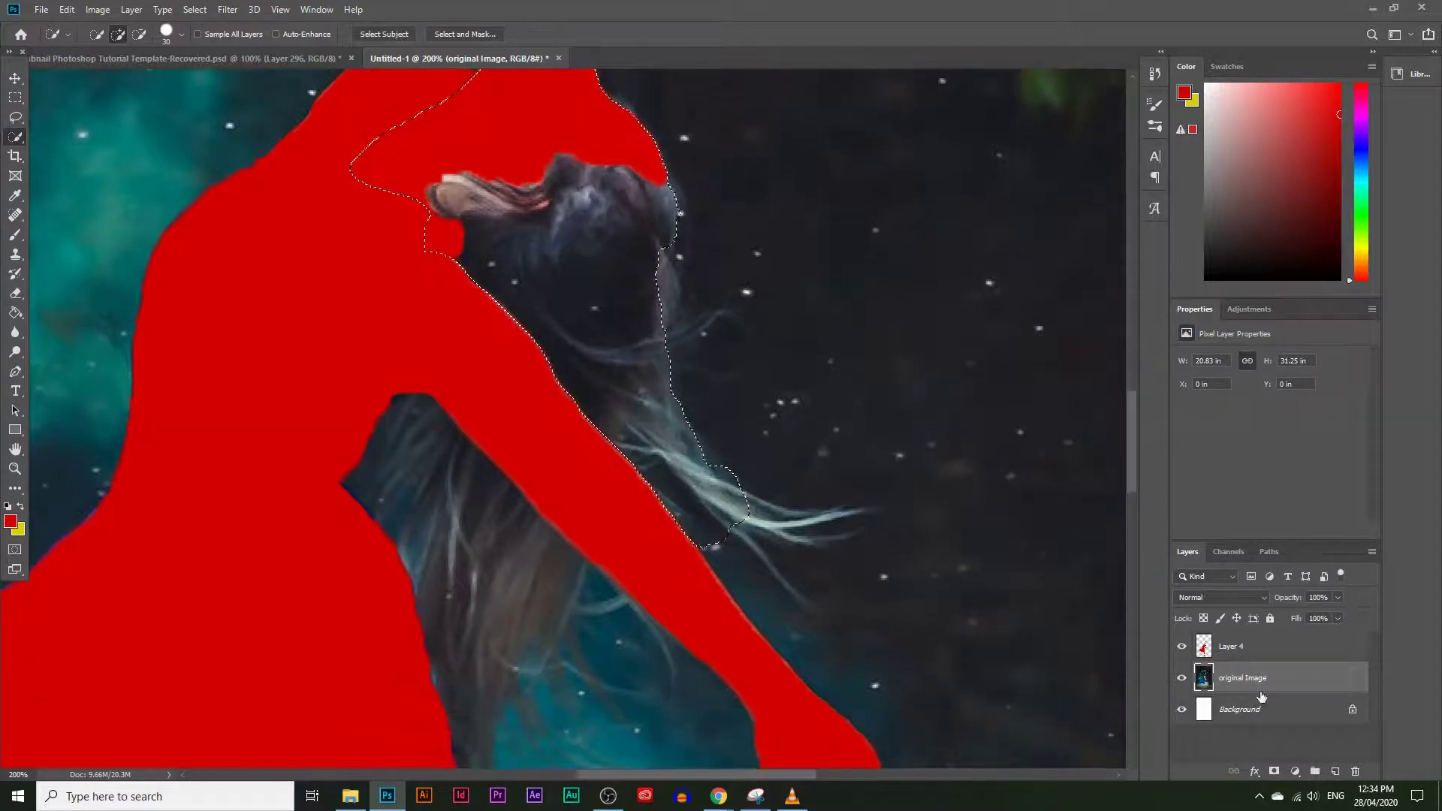
left_click(1333, 771)
left_click(15, 312)
left_click(605, 328)
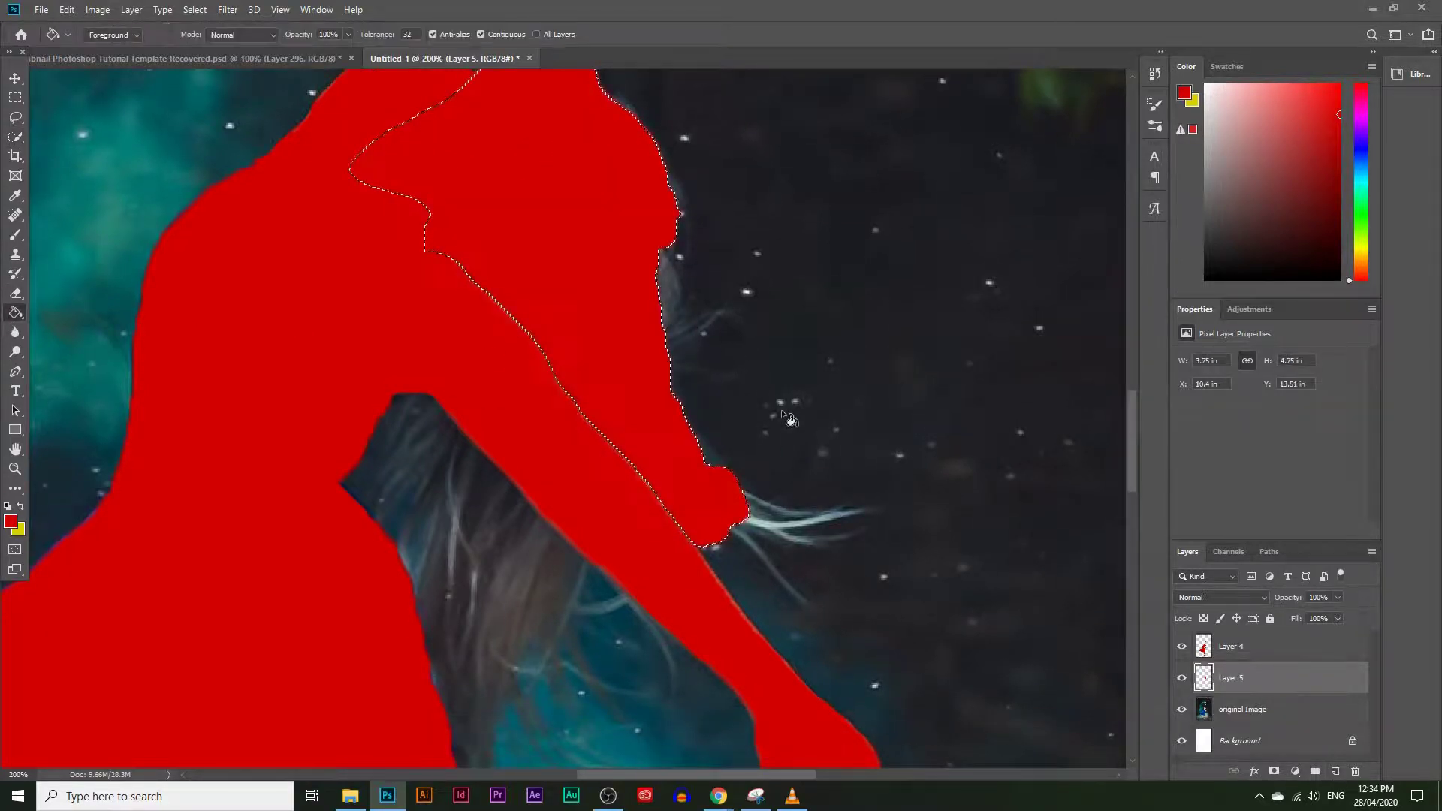
Step: Lower the hair layer's opacity to 43% and deselect the hair area
left_click(1338, 598)
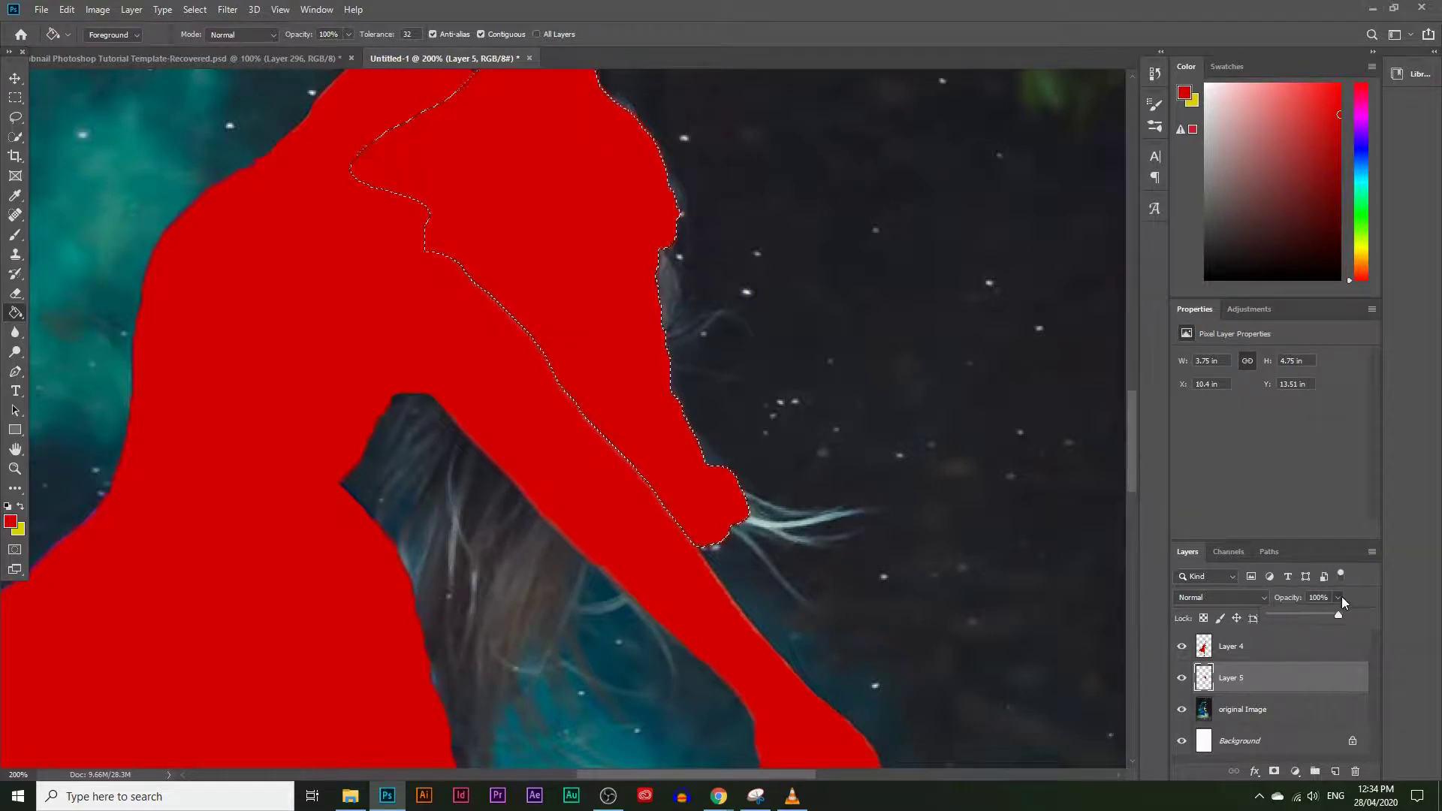
left_click_drag(1307, 614, 1299, 615)
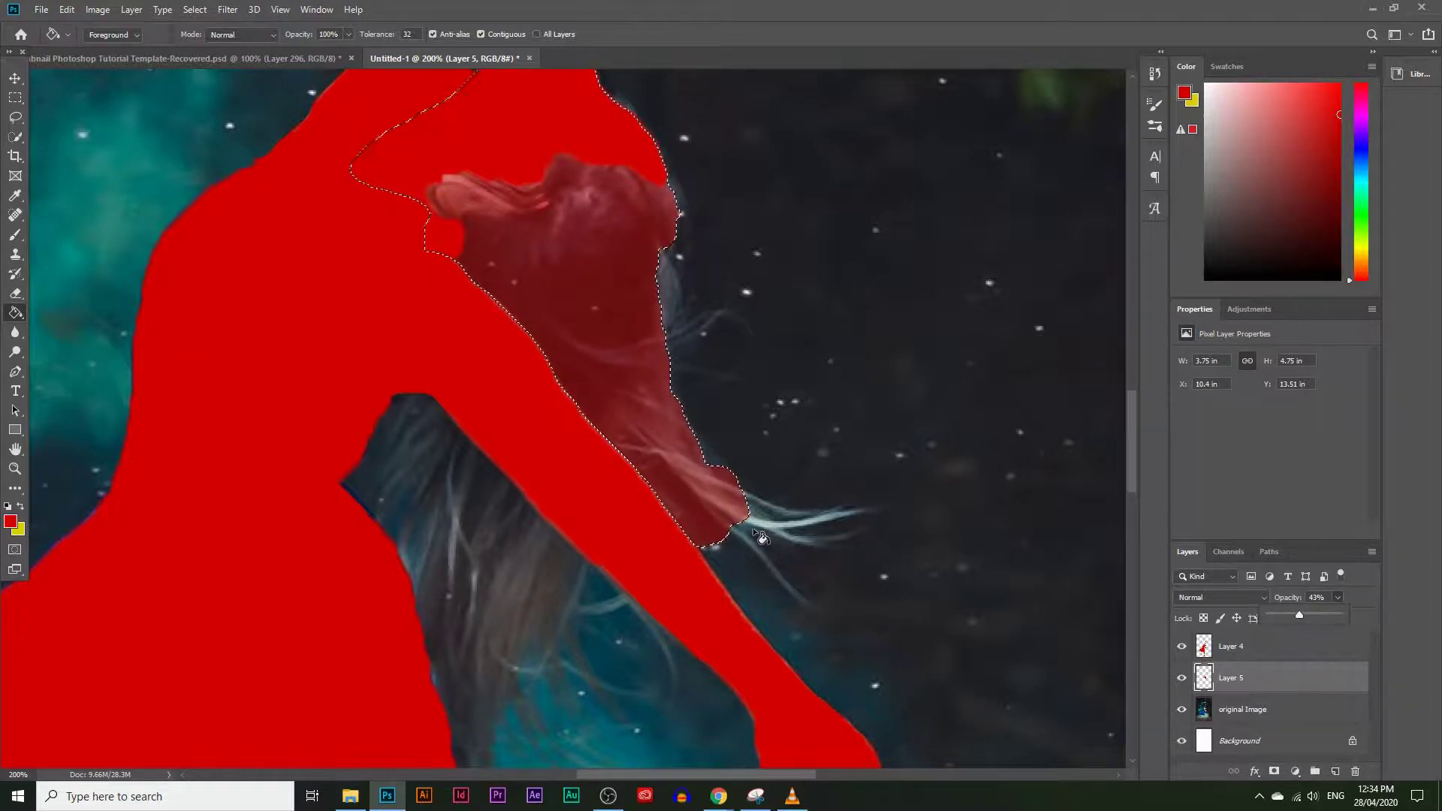
key("ctrl+d")
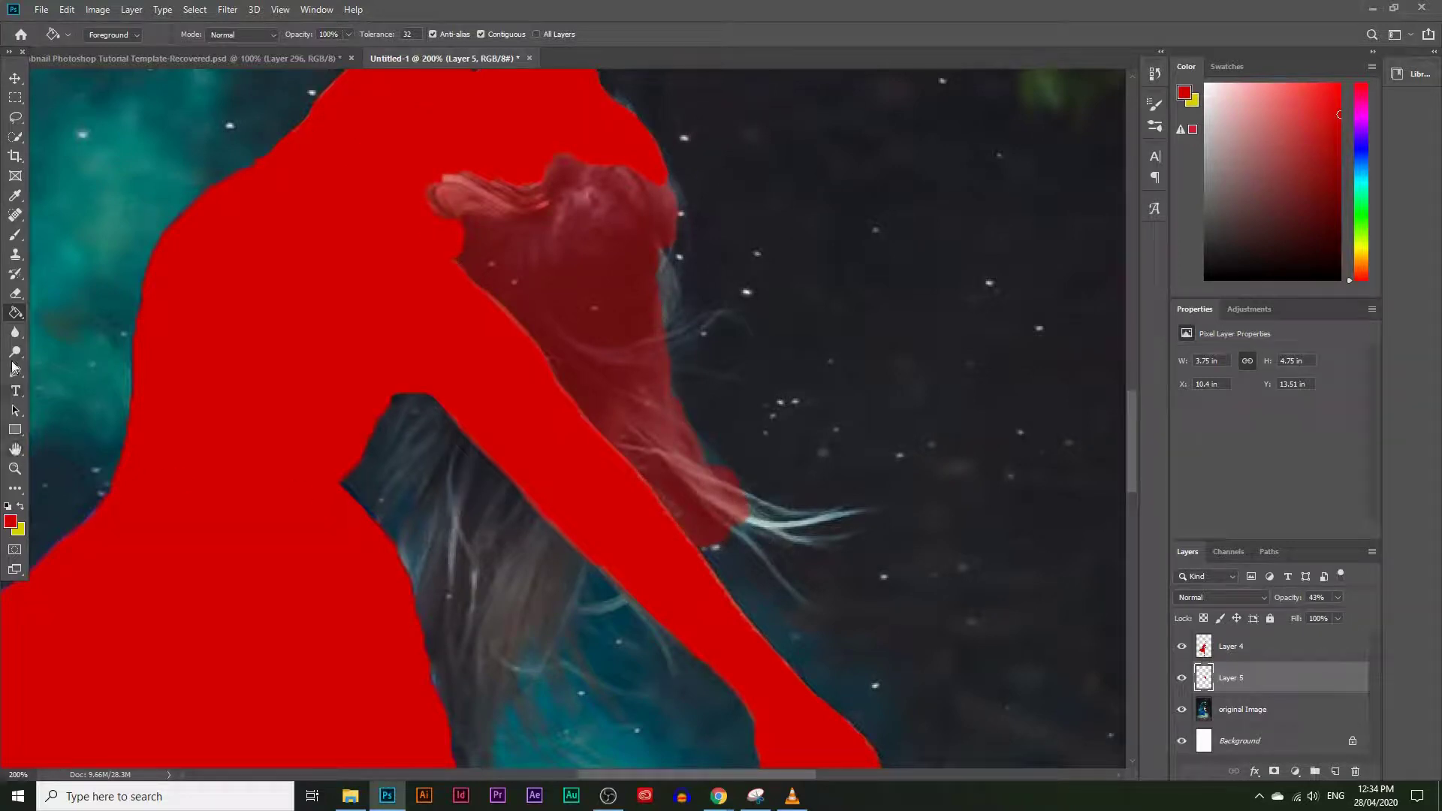
left_click(15, 293)
left_click(14, 473)
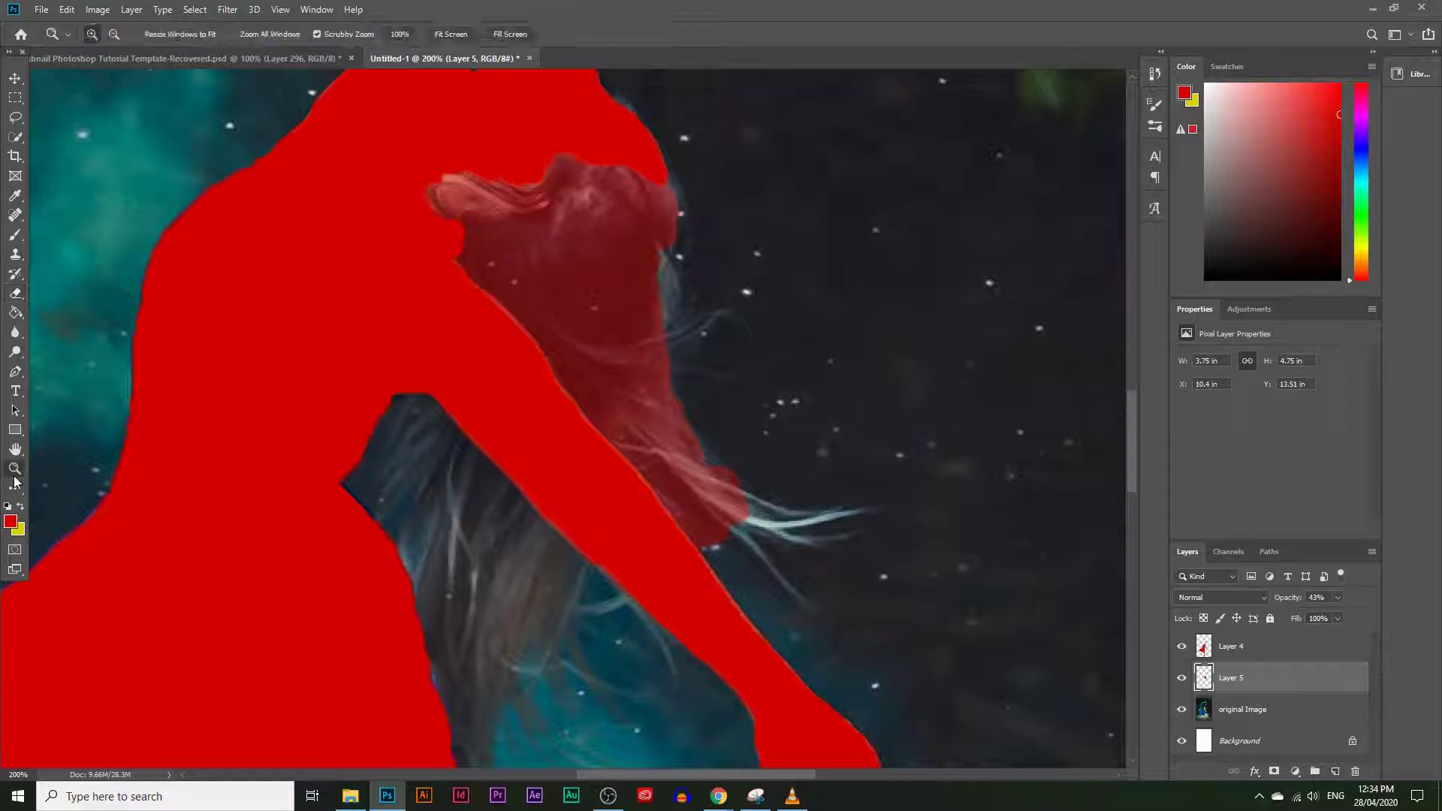
Step: Erase the translucent red fill between the outer edge of the lowered arm and the loose hair strands on Layer 5
left_click(778, 476)
left_click(699, 491)
left_click(682, 517)
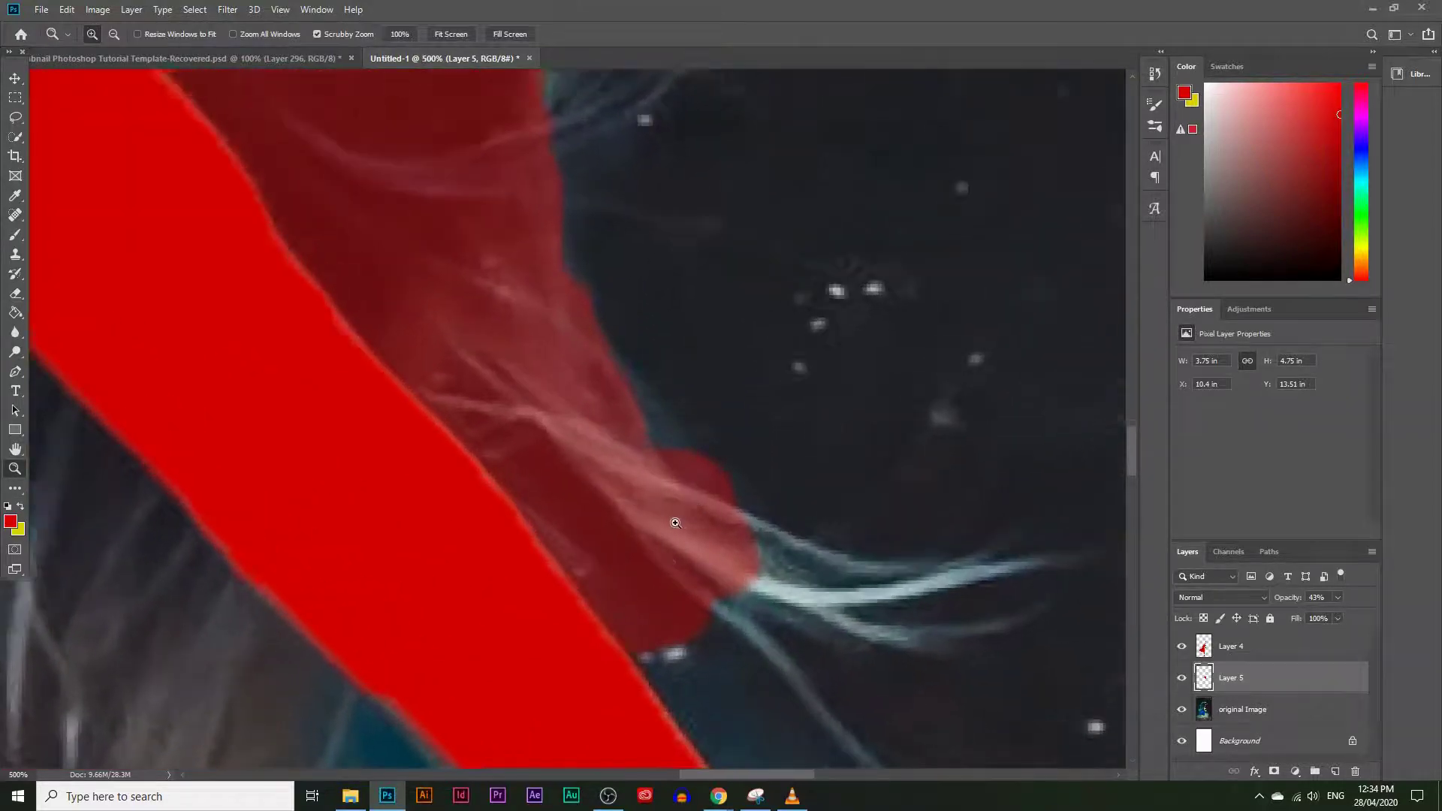
scroll(675, 523, "down", 1)
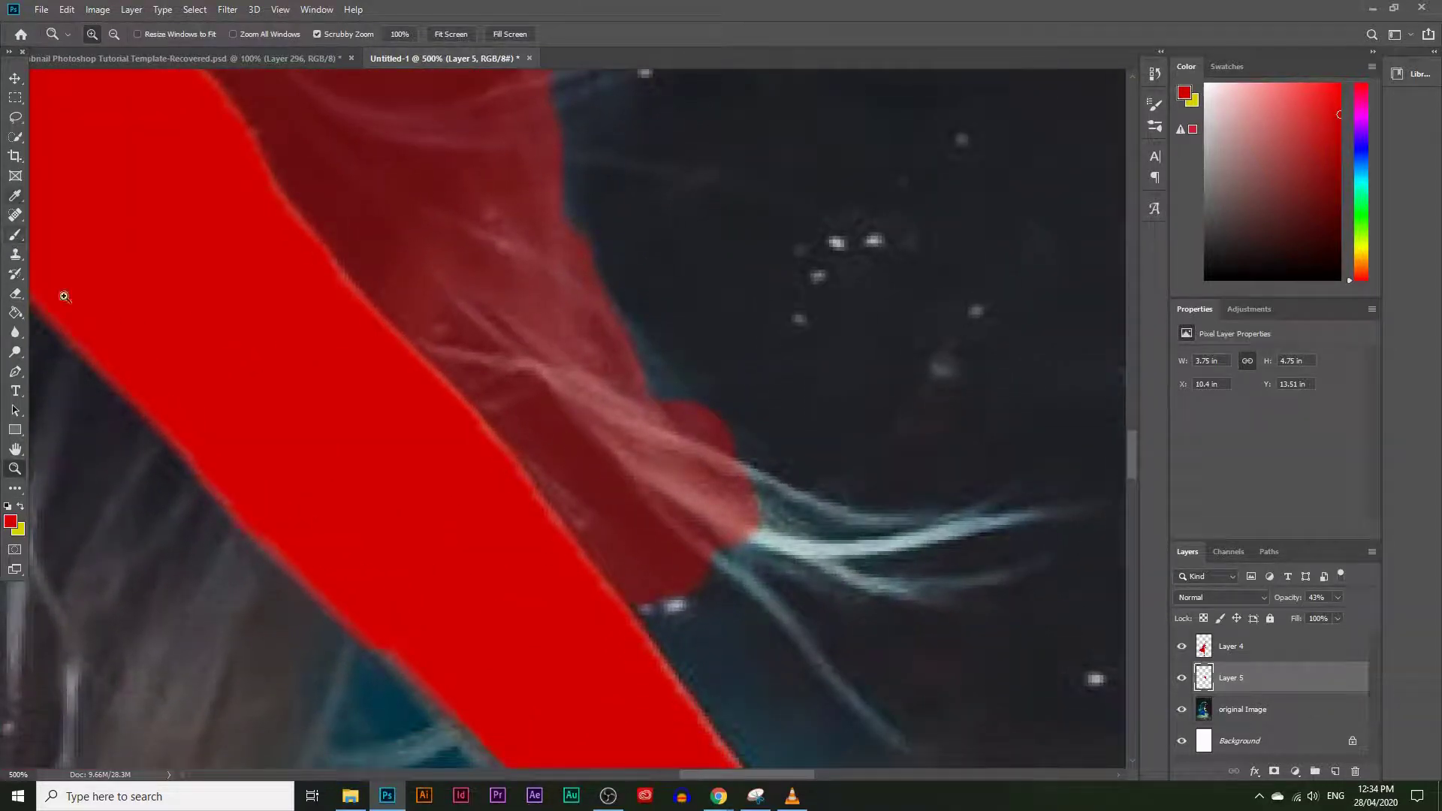
key("w")
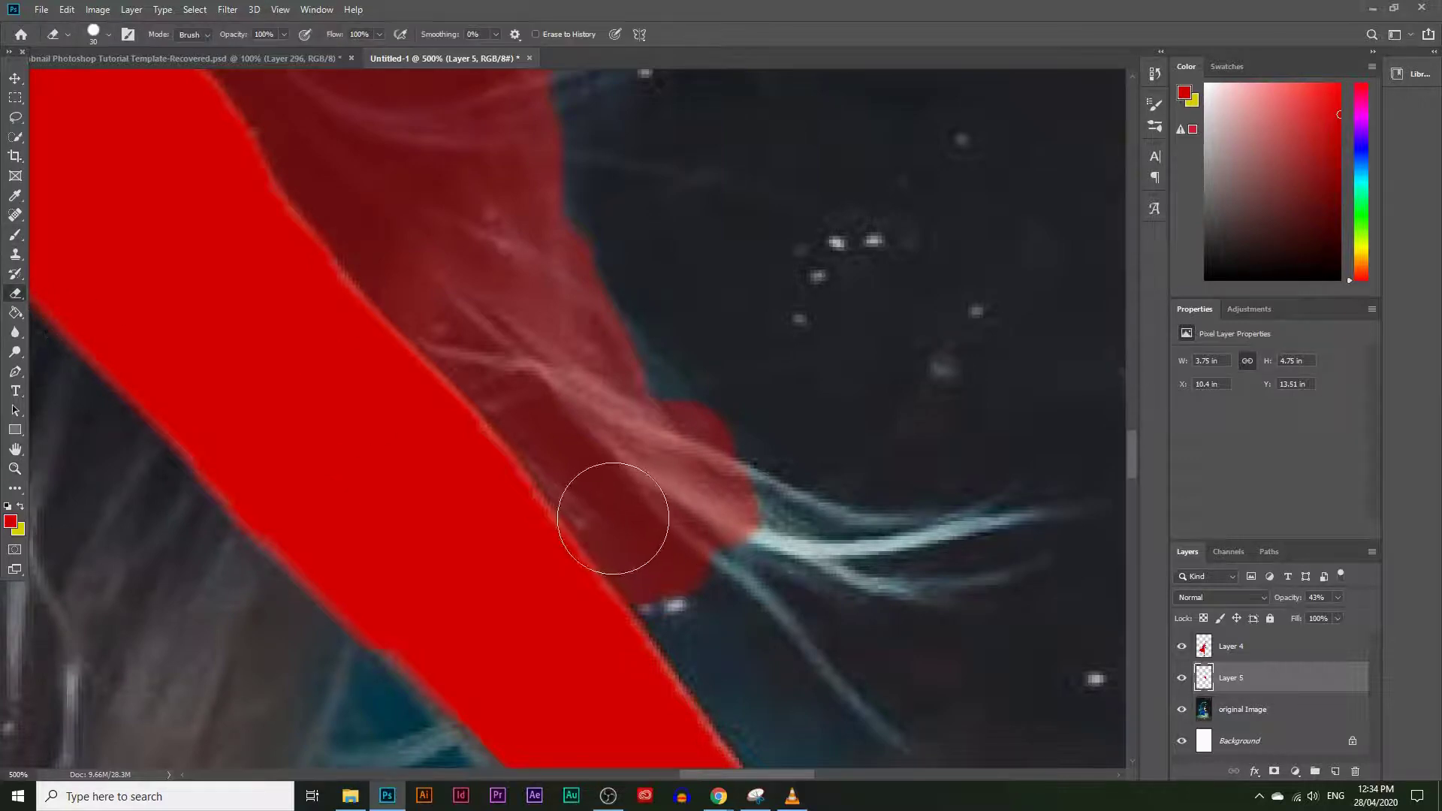
left_click_drag(637, 542, 684, 567)
key("ctrl+d")
left_click(15, 299)
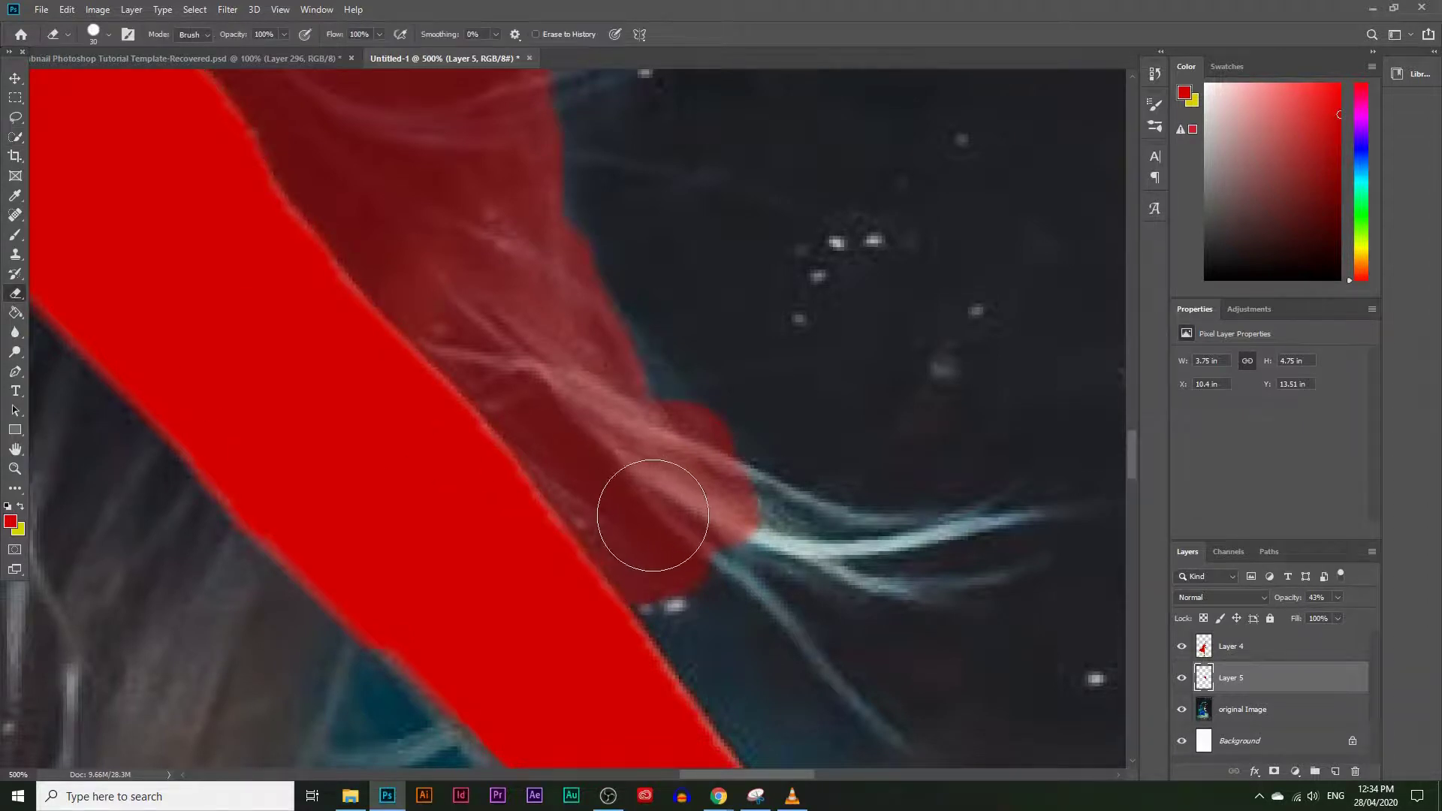
key("bracketleft")
mouse_move(679, 559)
left_mouse_down()
mouse_move(679, 573)
mouse_move(525, 412)
mouse_move(647, 593)
mouse_move(691, 593)
mouse_move(519, 424)
mouse_move(537, 403)
left_mouse_up()
Step: Erase the rounded red overspill around the base of the flying strands with a finer eraser, following the hair's outline
scroll(800, 479, "up", 2)
key("bracketleft")
key("bracketleft")
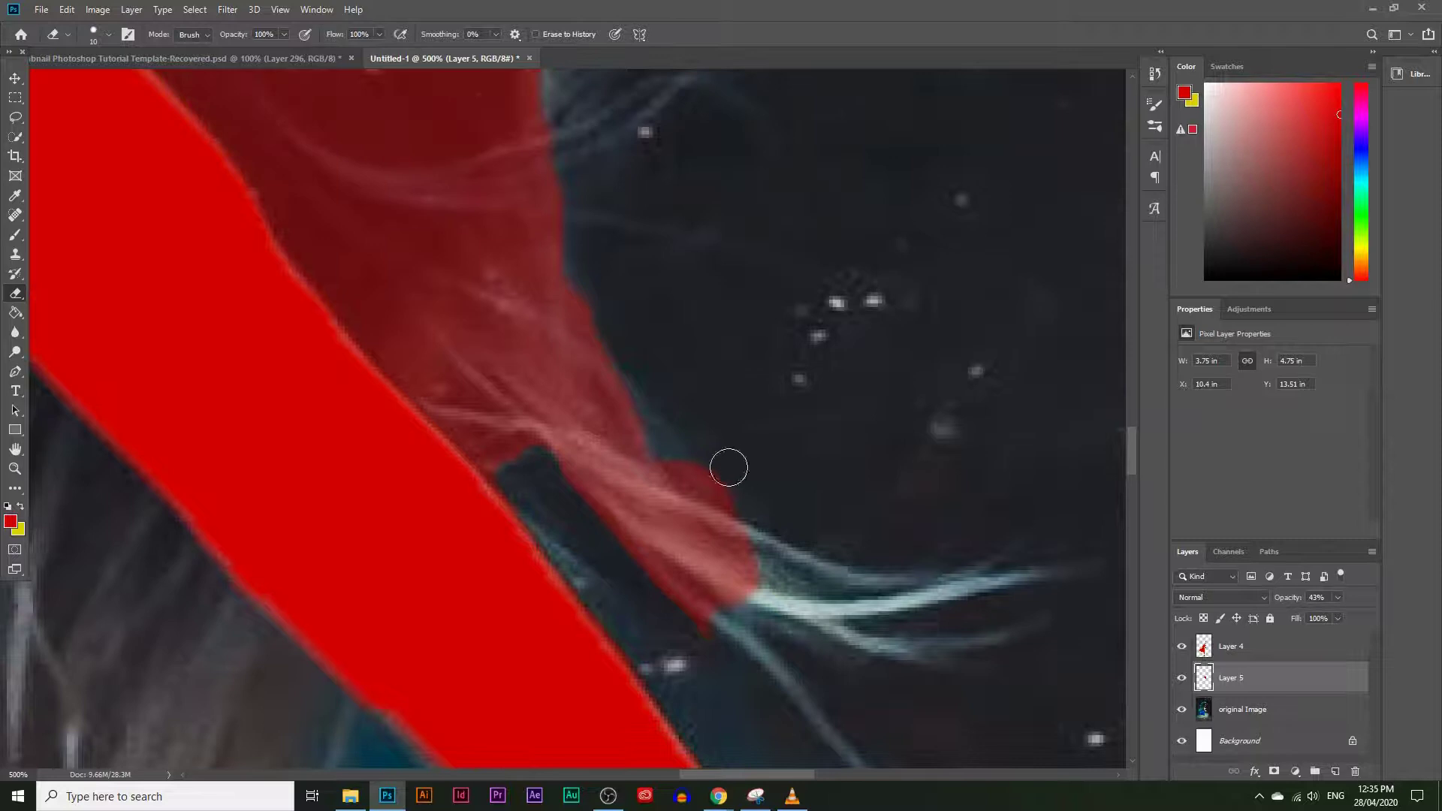
mouse_move(761, 570)
left_mouse_down()
mouse_move(741, 546)
mouse_move(754, 568)
left_mouse_up()
key("bracketleft")
scroll(608, 521, "up", 2)
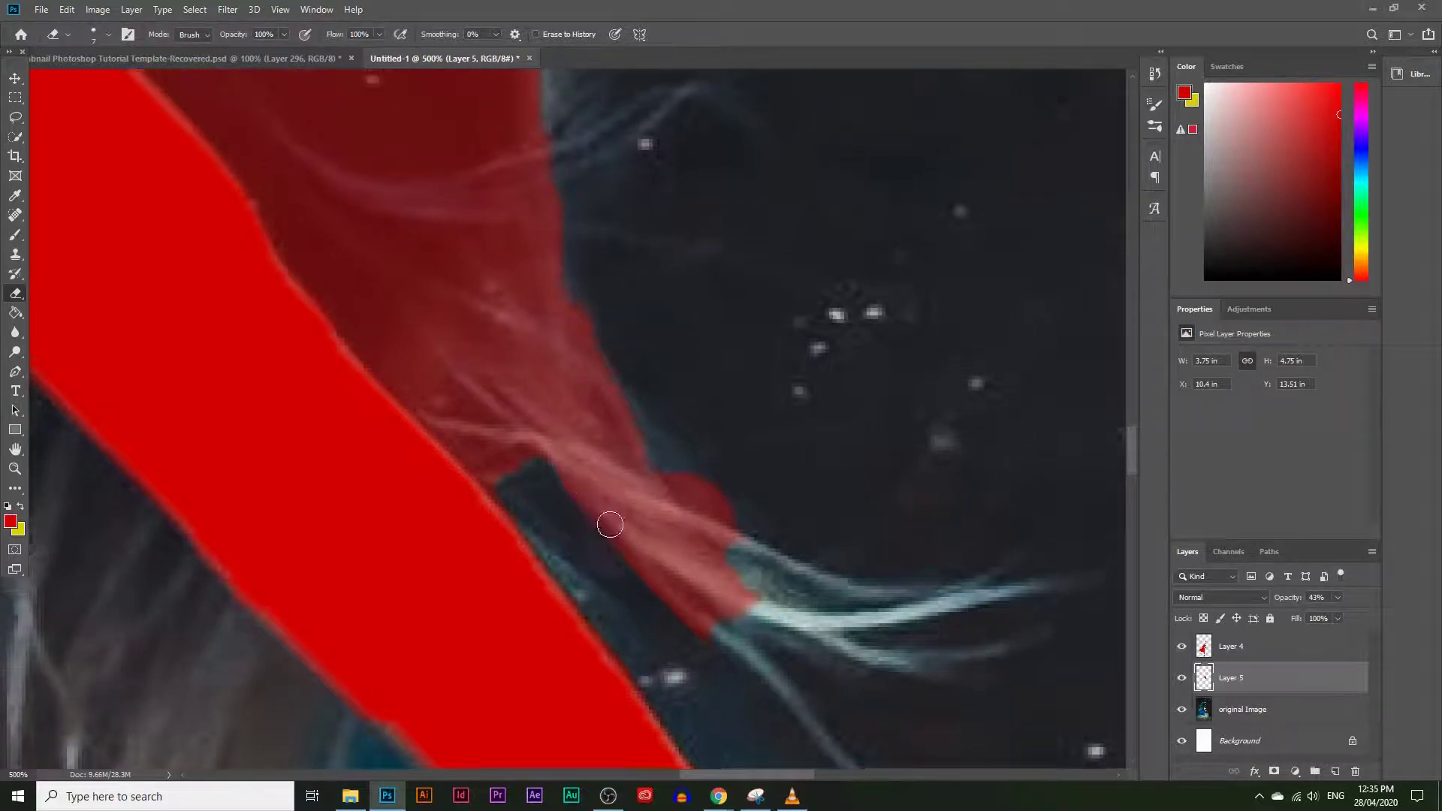
scroll(592, 363, "up", 8)
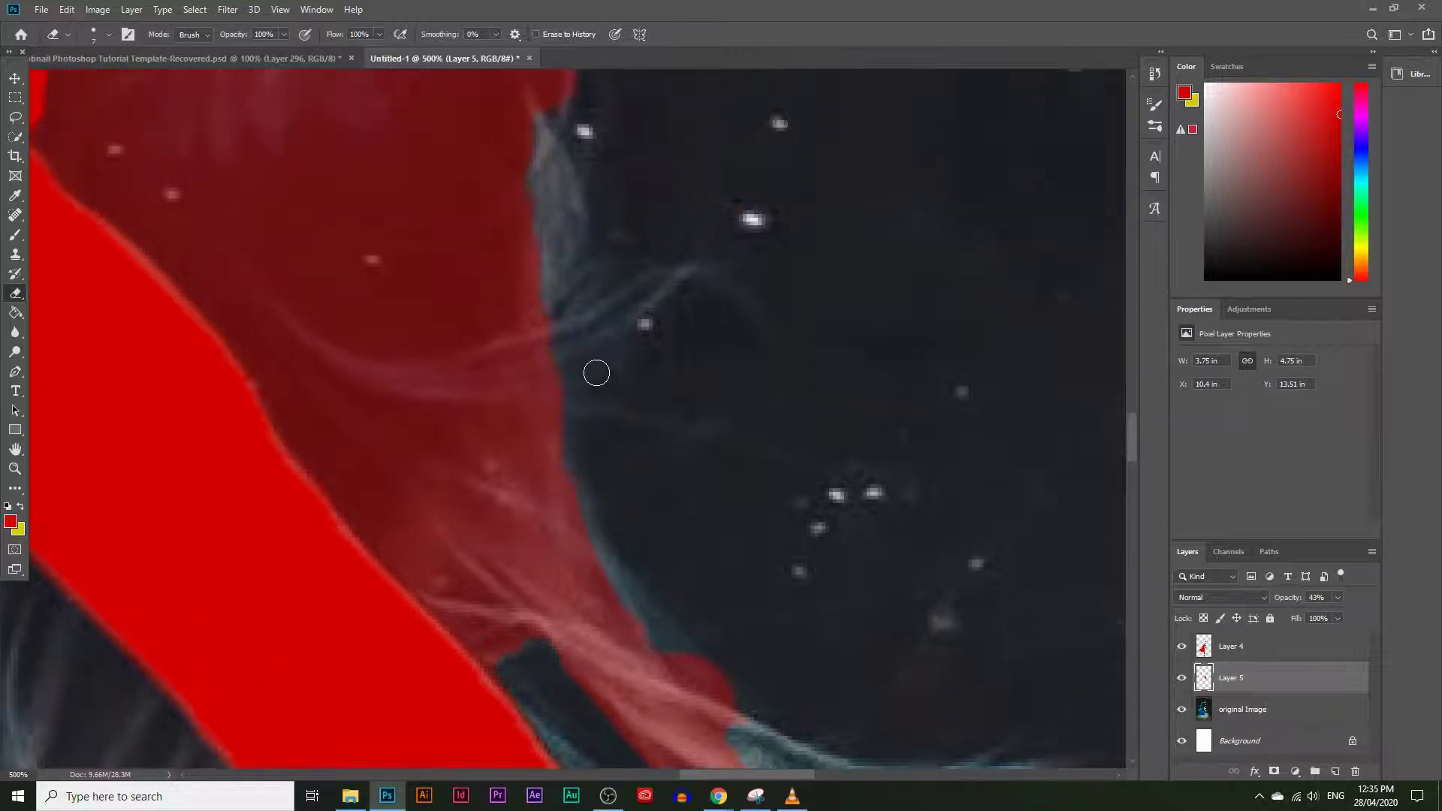
scroll(607, 376, "down", 6)
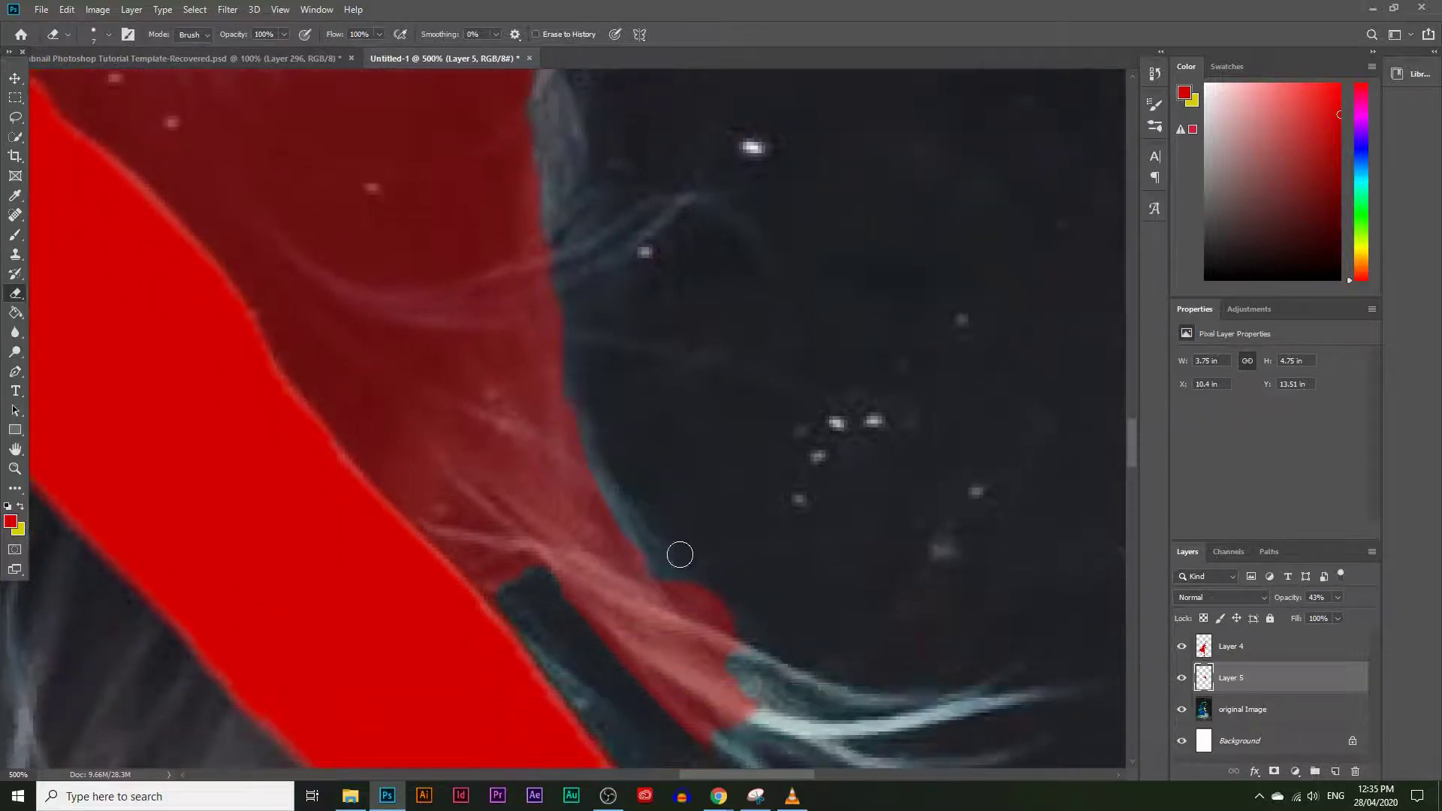
left_click_drag(656, 563, 717, 609)
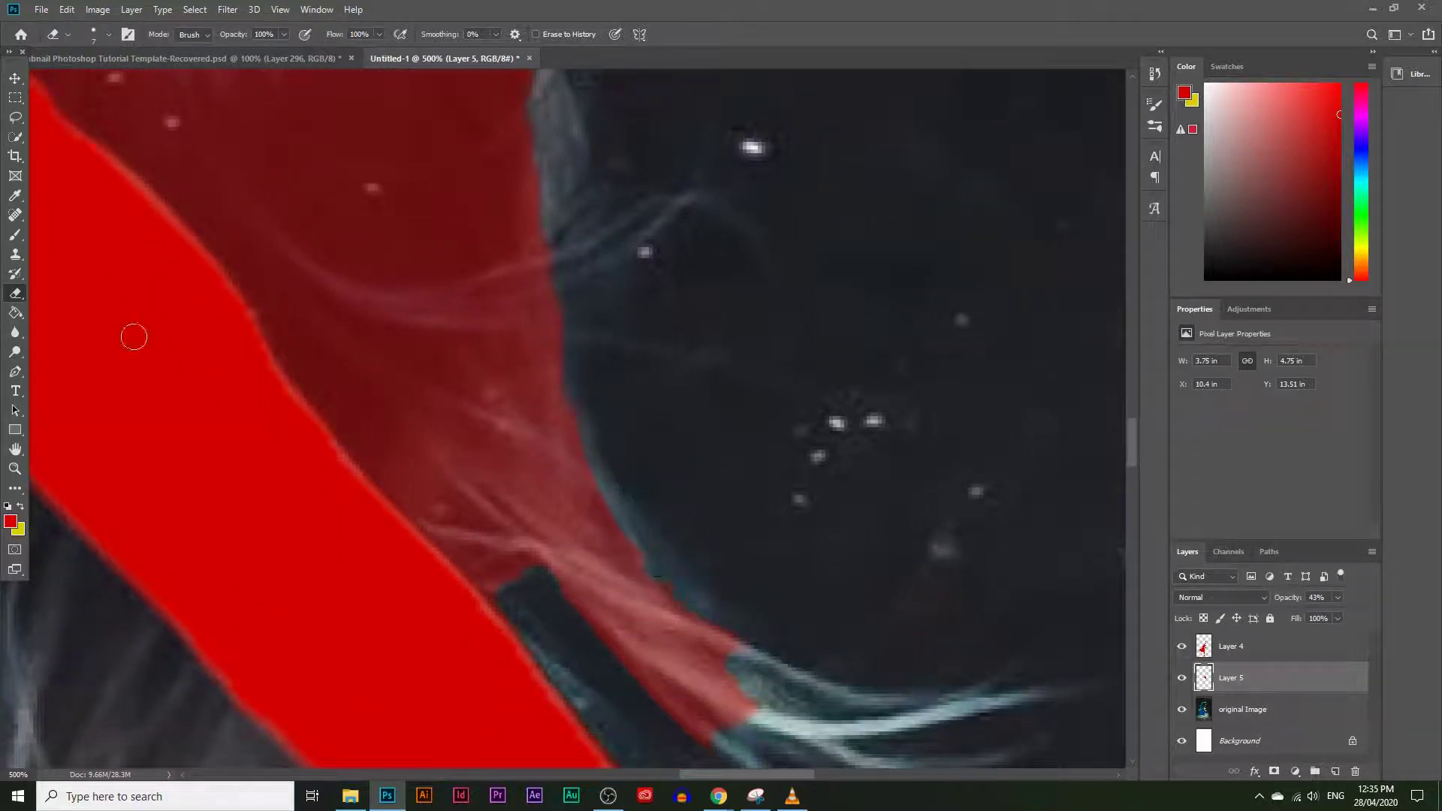
Step: Paint the flying strands beyond the filled hair red with a very small brush, tracing each one out to its tip
left_click(15, 235)
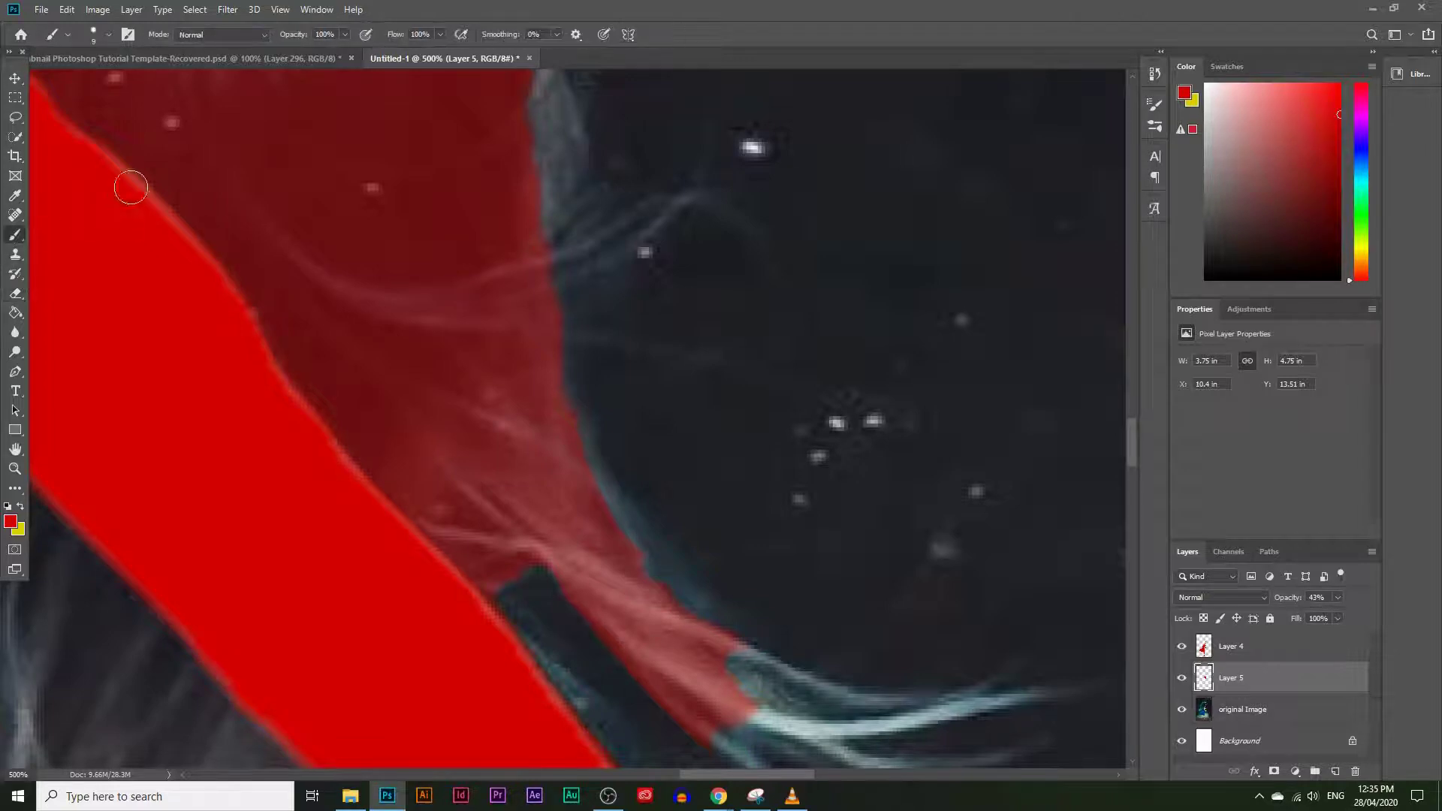
scroll(453, 404, "down", 3)
scroll(453, 405, "down", 1)
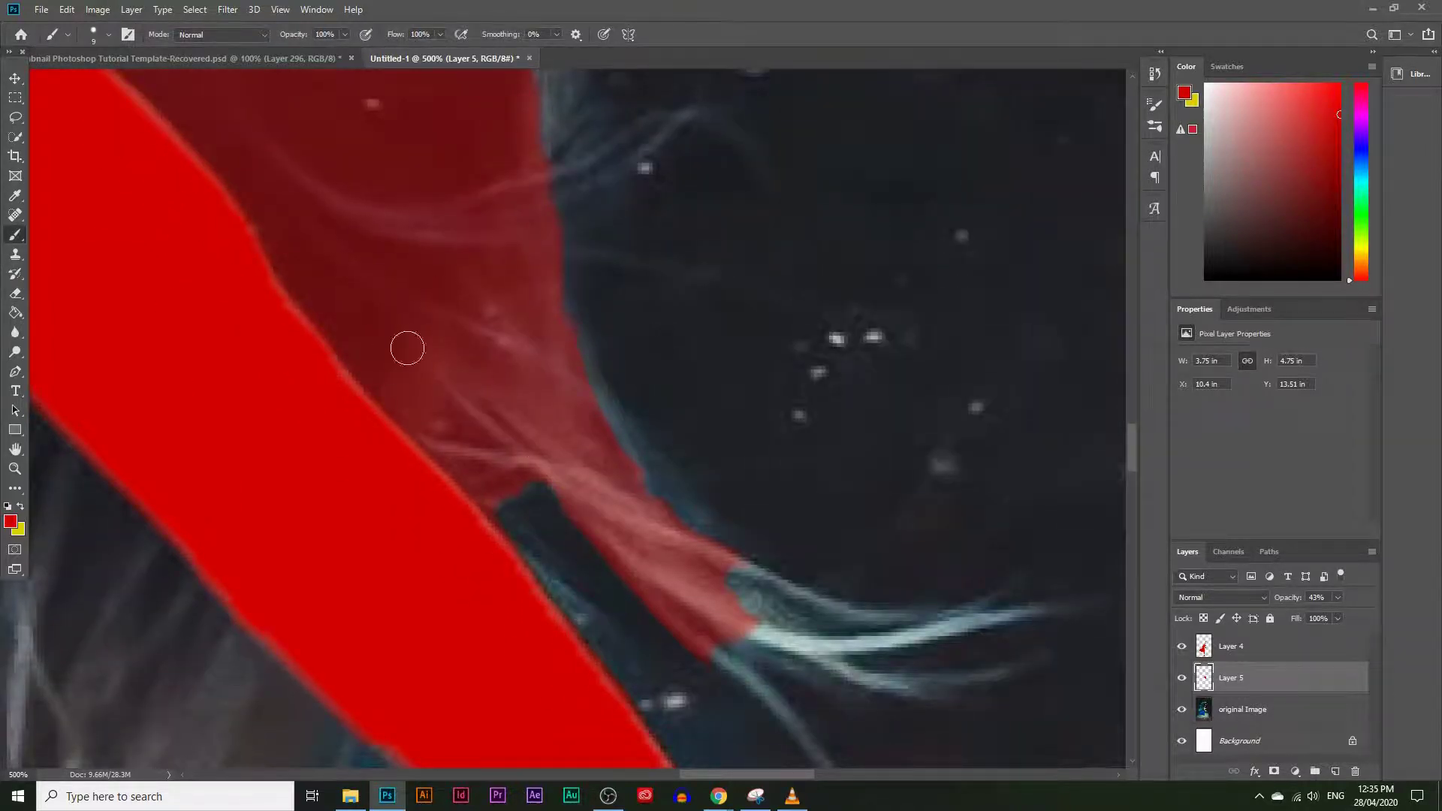
scroll(686, 496, "down", 4)
key("bracketleft")
key("bracketleft")
mouse_move(746, 522)
left_mouse_down()
mouse_move(881, 540)
mouse_move(1045, 501)
left_mouse_up()
mouse_move(724, 473)
left_mouse_down()
mouse_move(751, 459)
mouse_move(835, 503)
mouse_move(937, 510)
left_mouse_up()
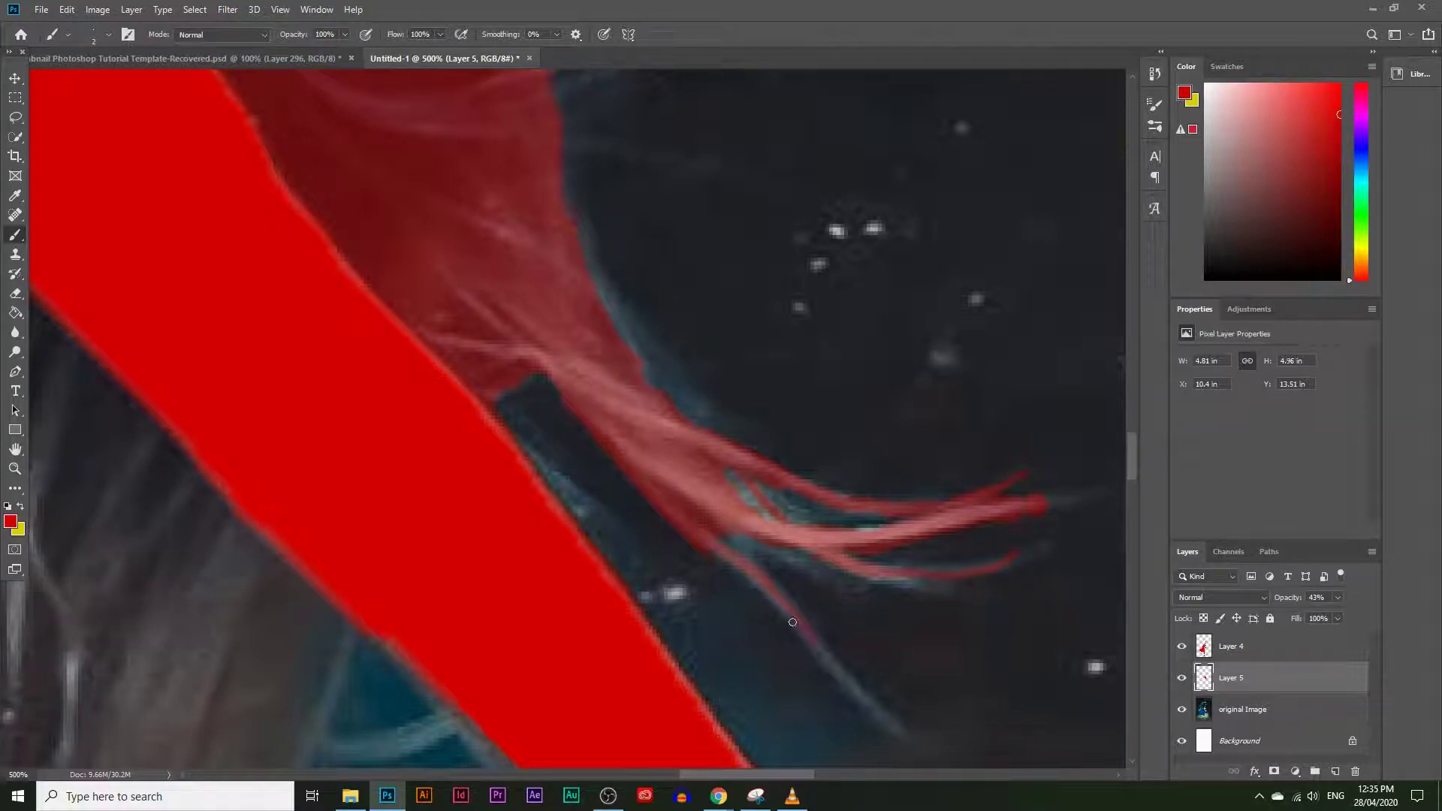
key("bracketright")
key("bracketright")
left_click_drag(714, 549, 753, 577)
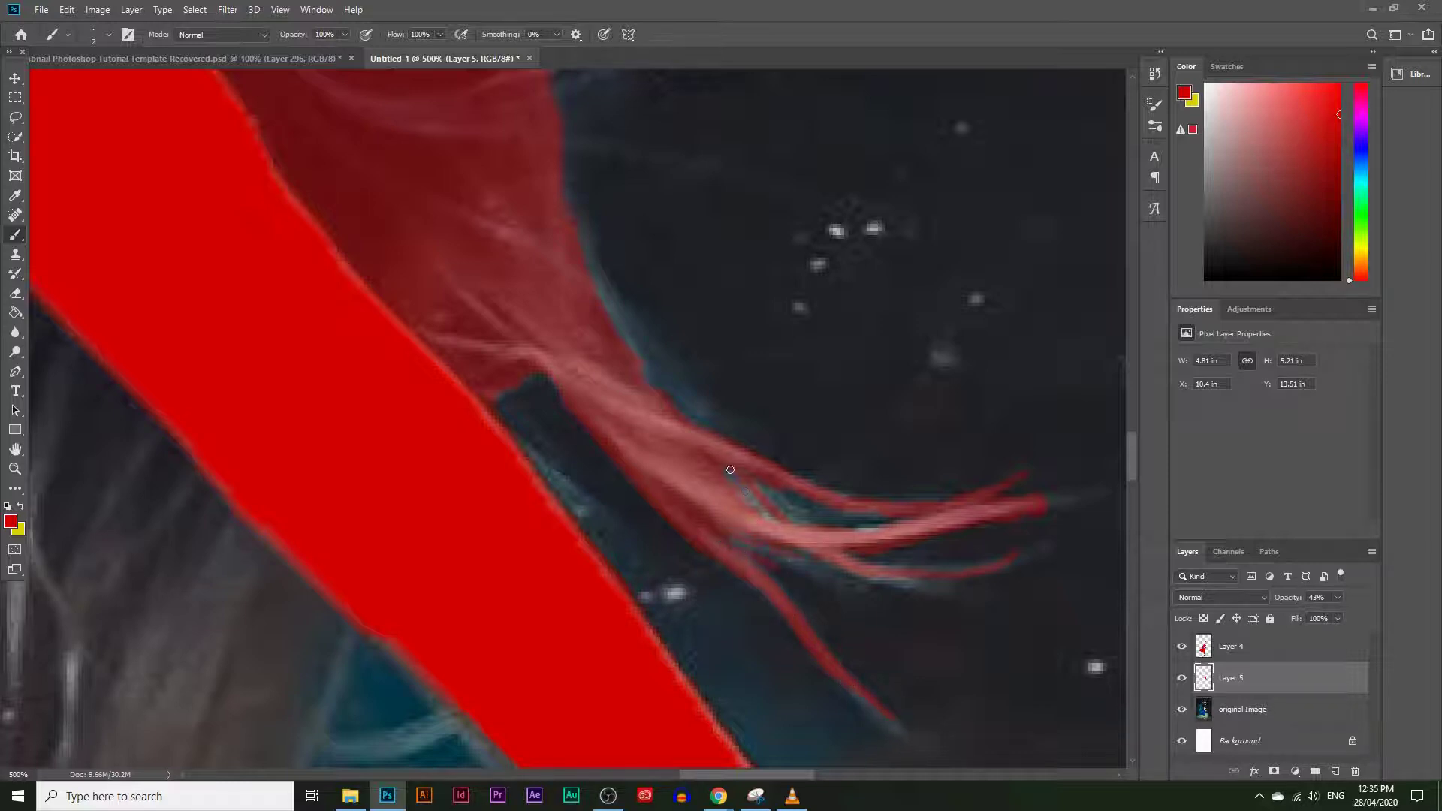
Step: Trace the loose curved strands at the back of the head in red
scroll(588, 395, "up", 2)
scroll(649, 481, "up", 8)
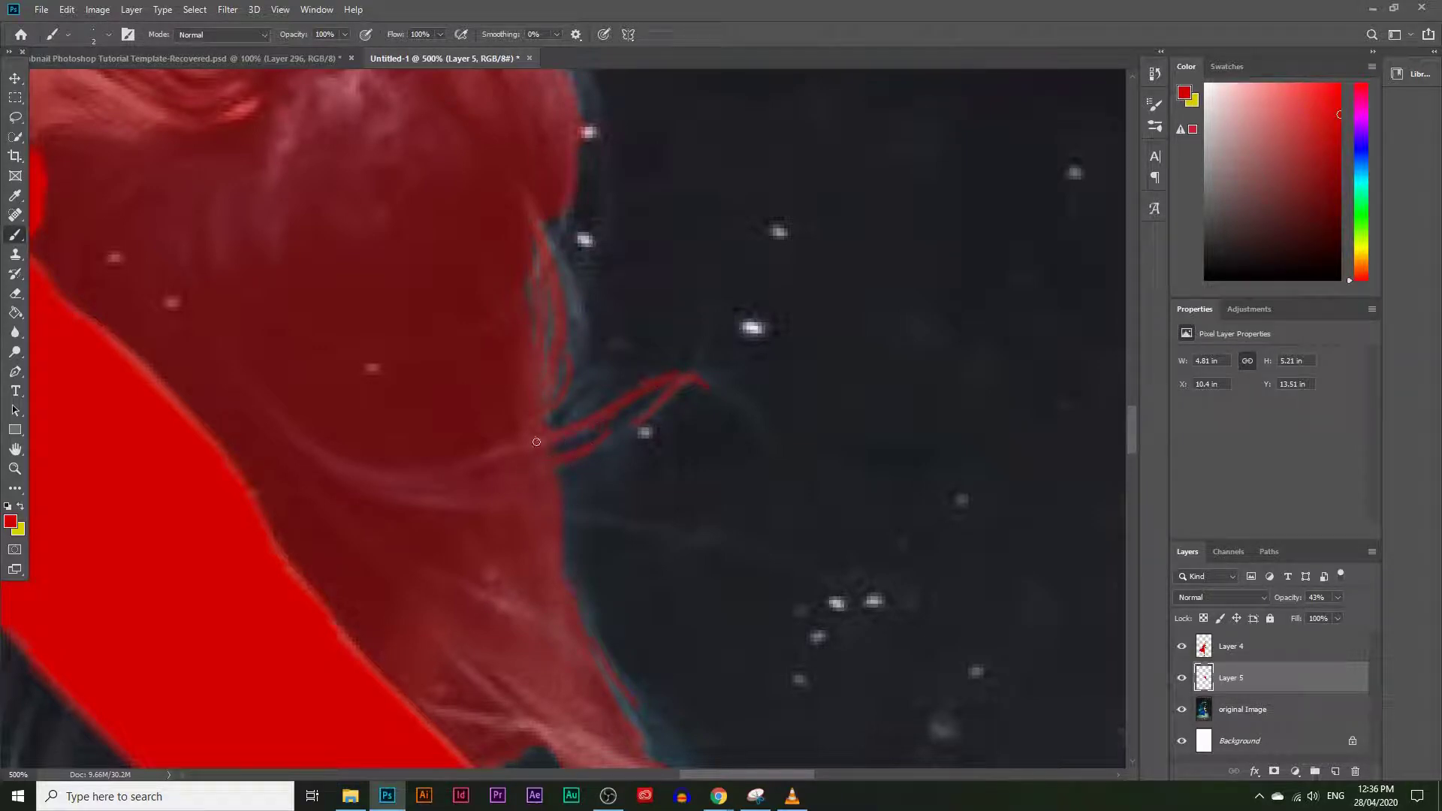
scroll(531, 319, "up", 3)
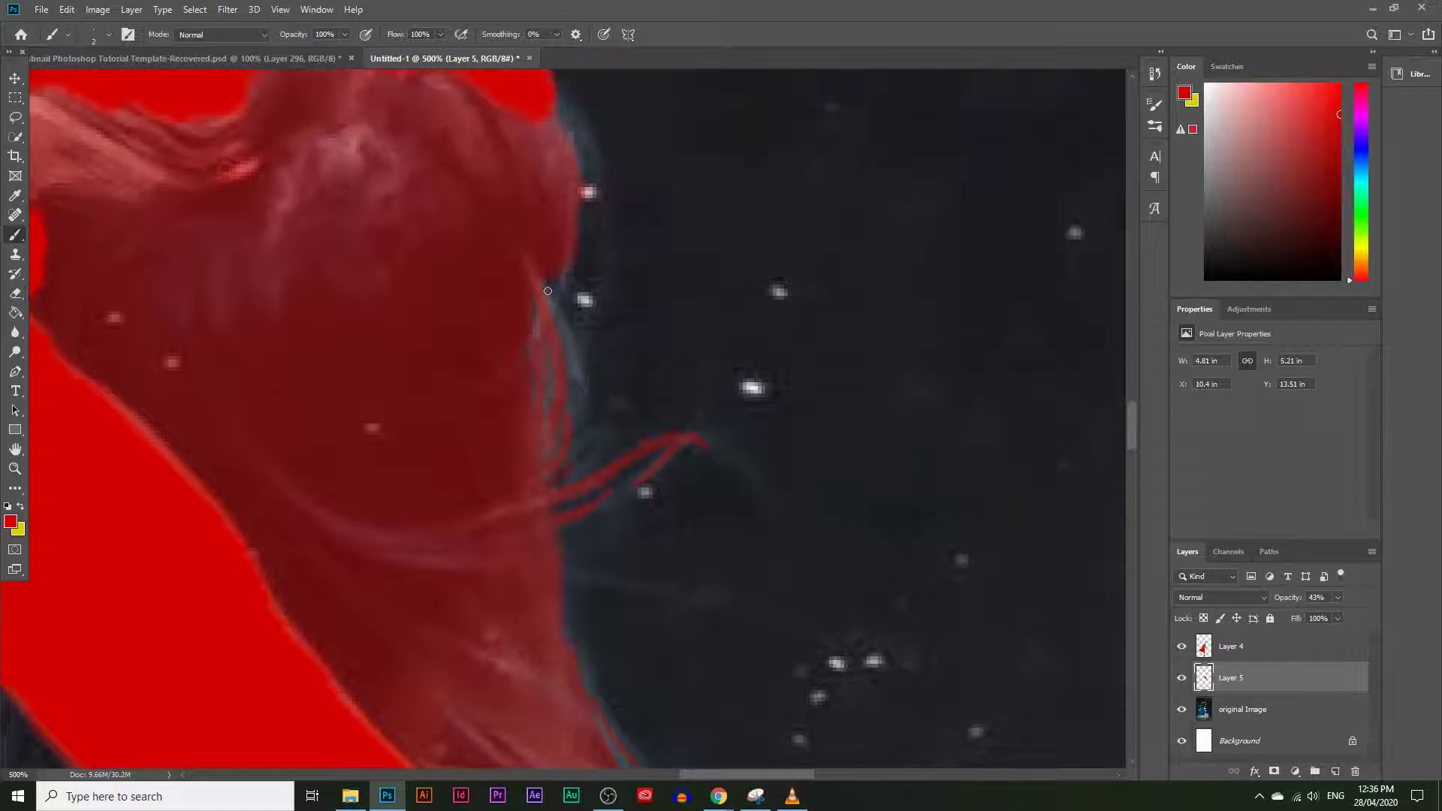
Step: Paint the faint, thin strand below the curved ones red with the Brush tool
left_click(15, 468)
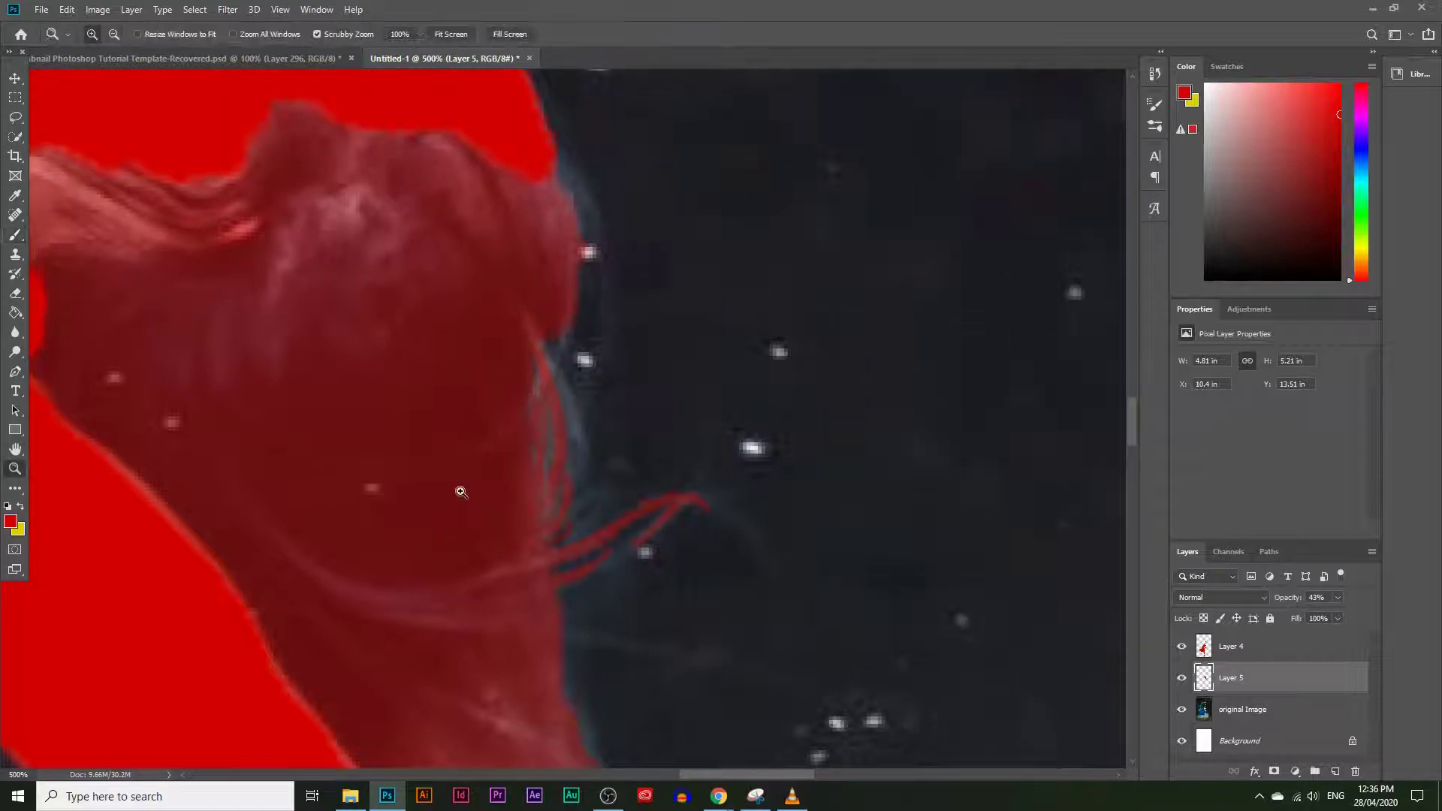
left_click(575, 495, "alt")
double_click(629, 648)
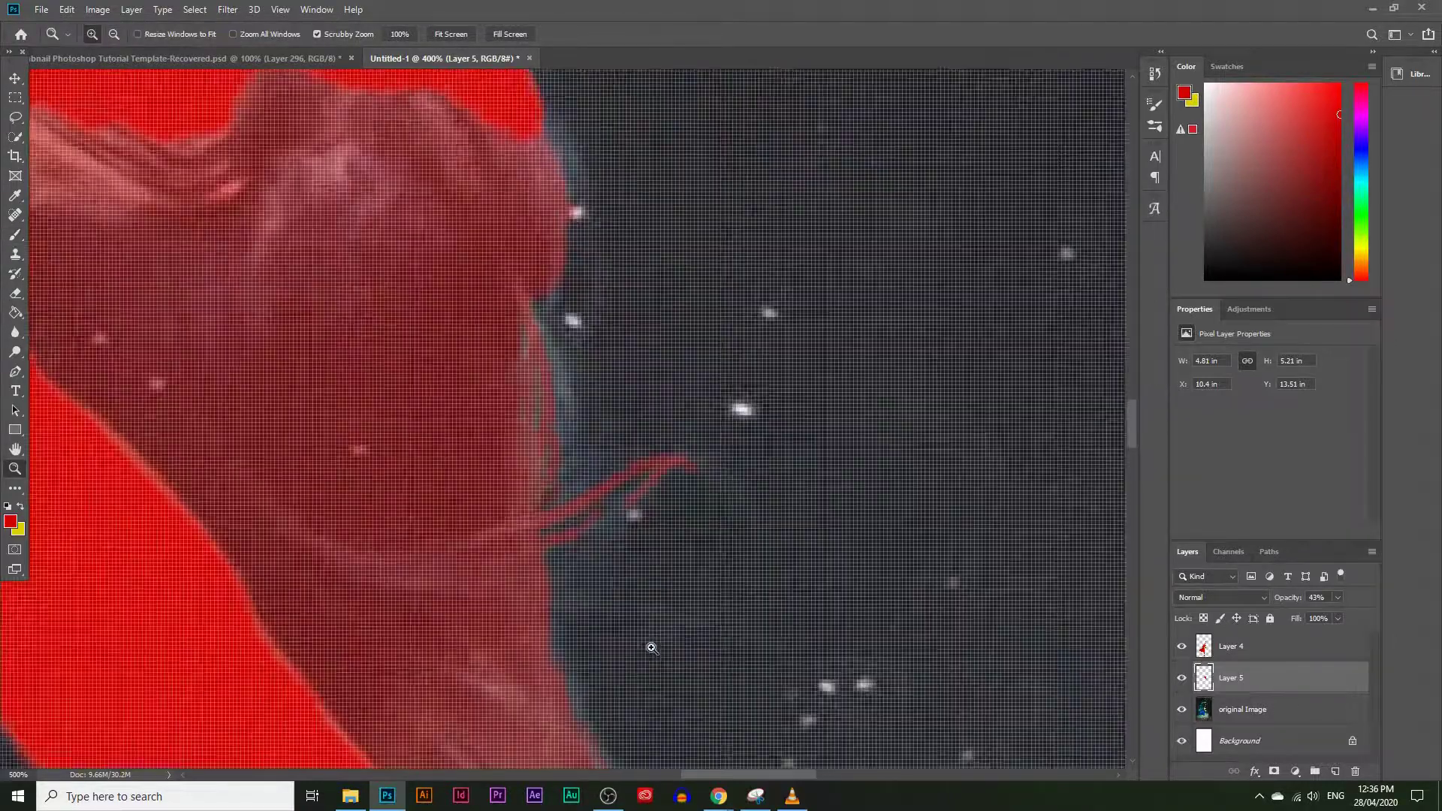
left_click(547, 577, "alt")
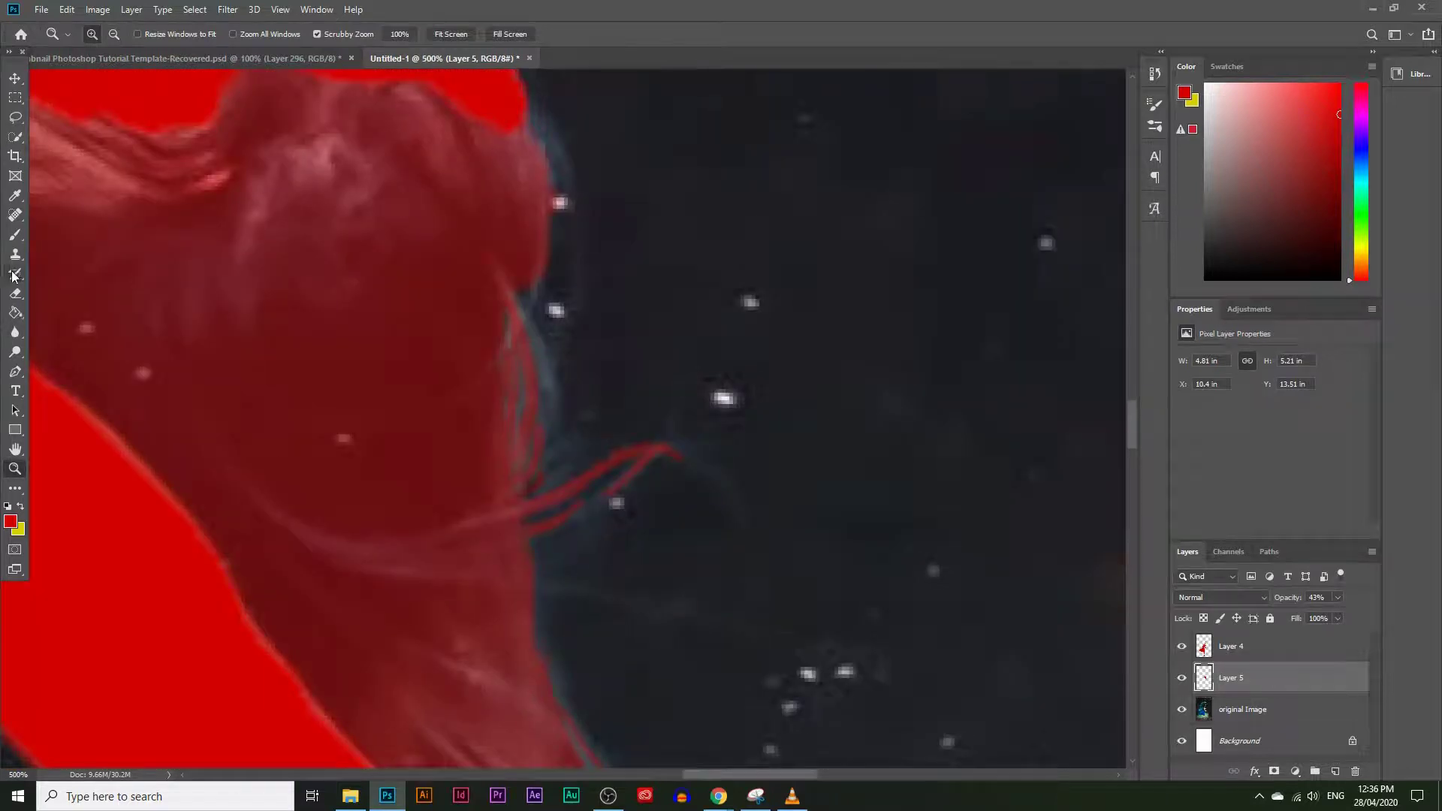
left_click(15, 234)
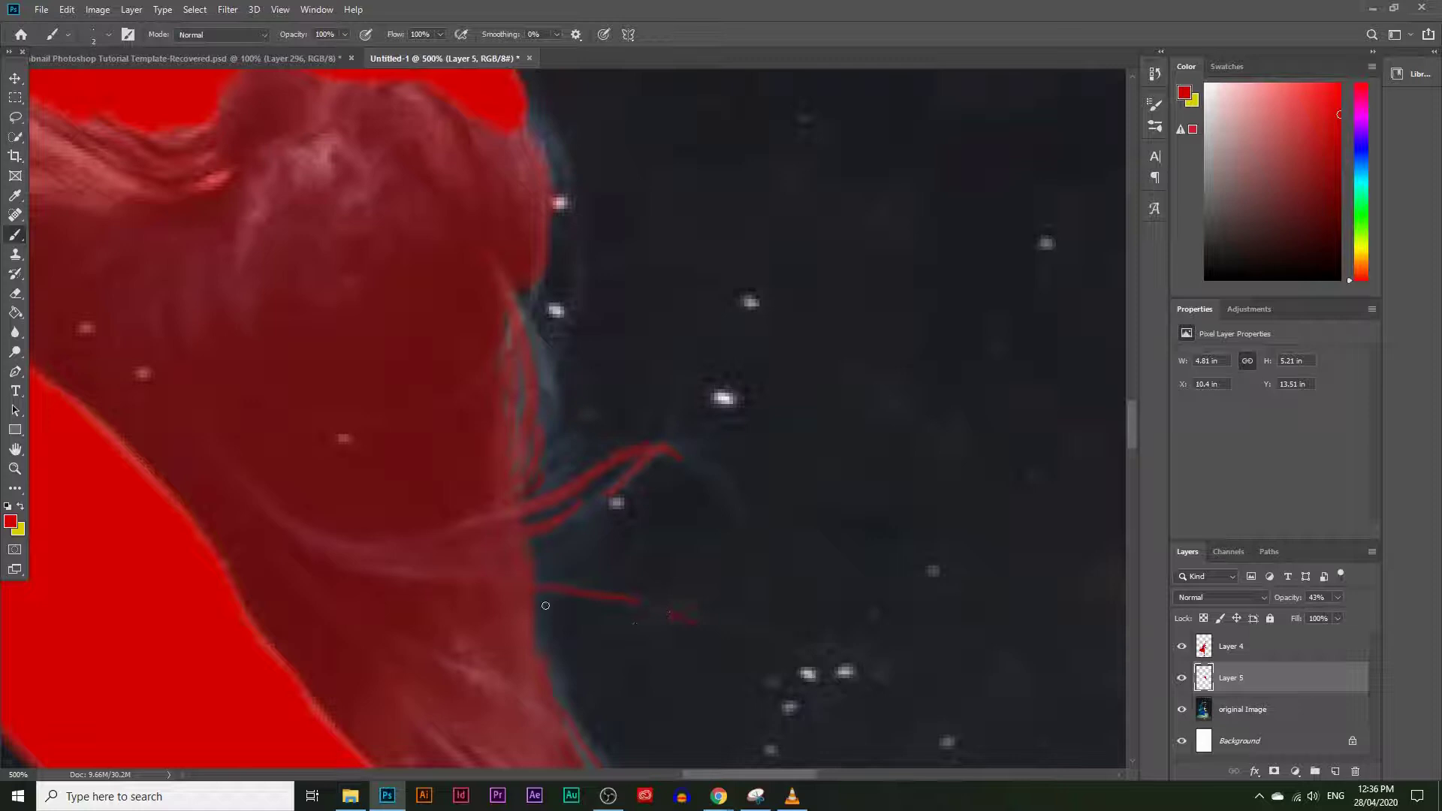
scroll(558, 696, "down", 4)
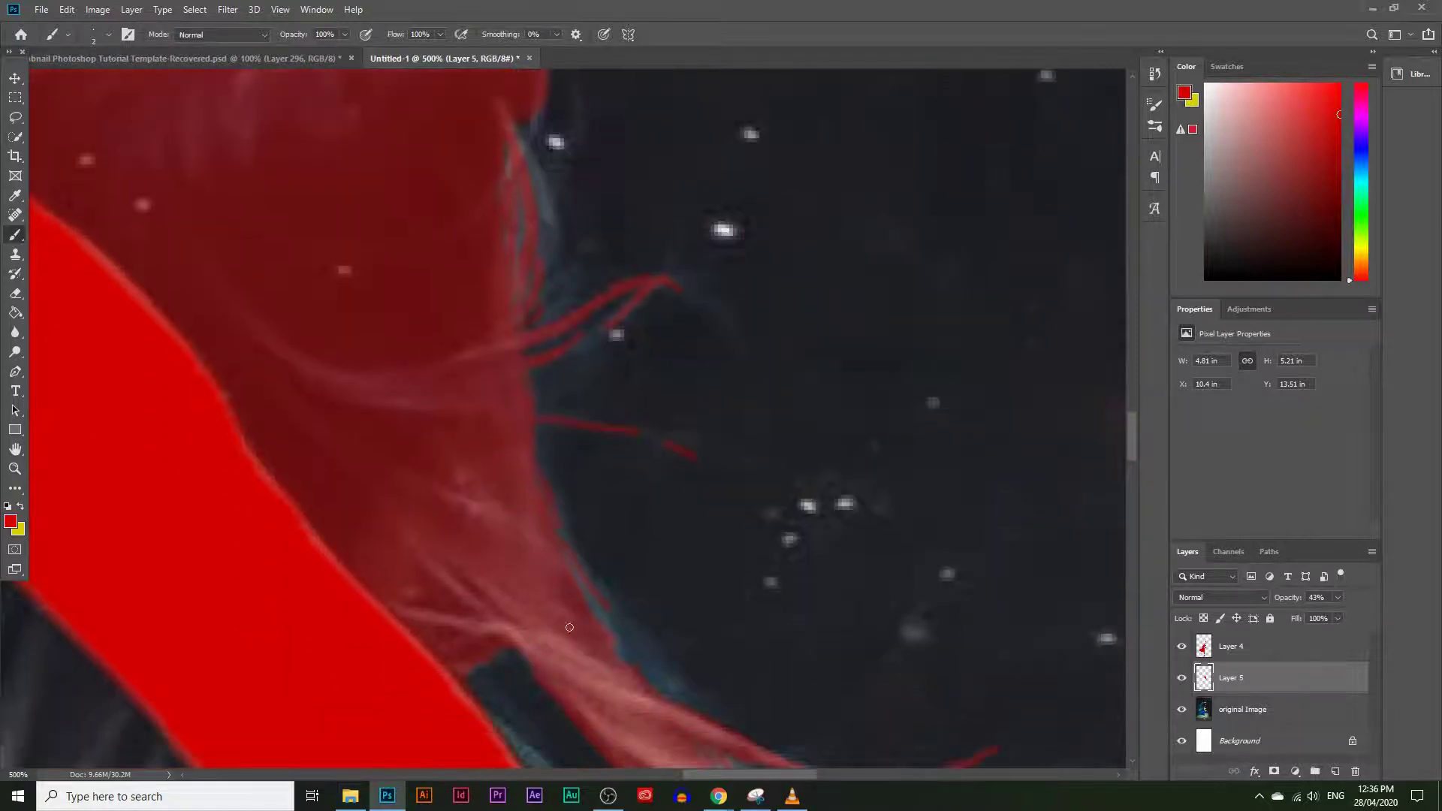
Step: Restore Layer 5's opacity to 100% with the whole upper body in view
left_click(15, 468)
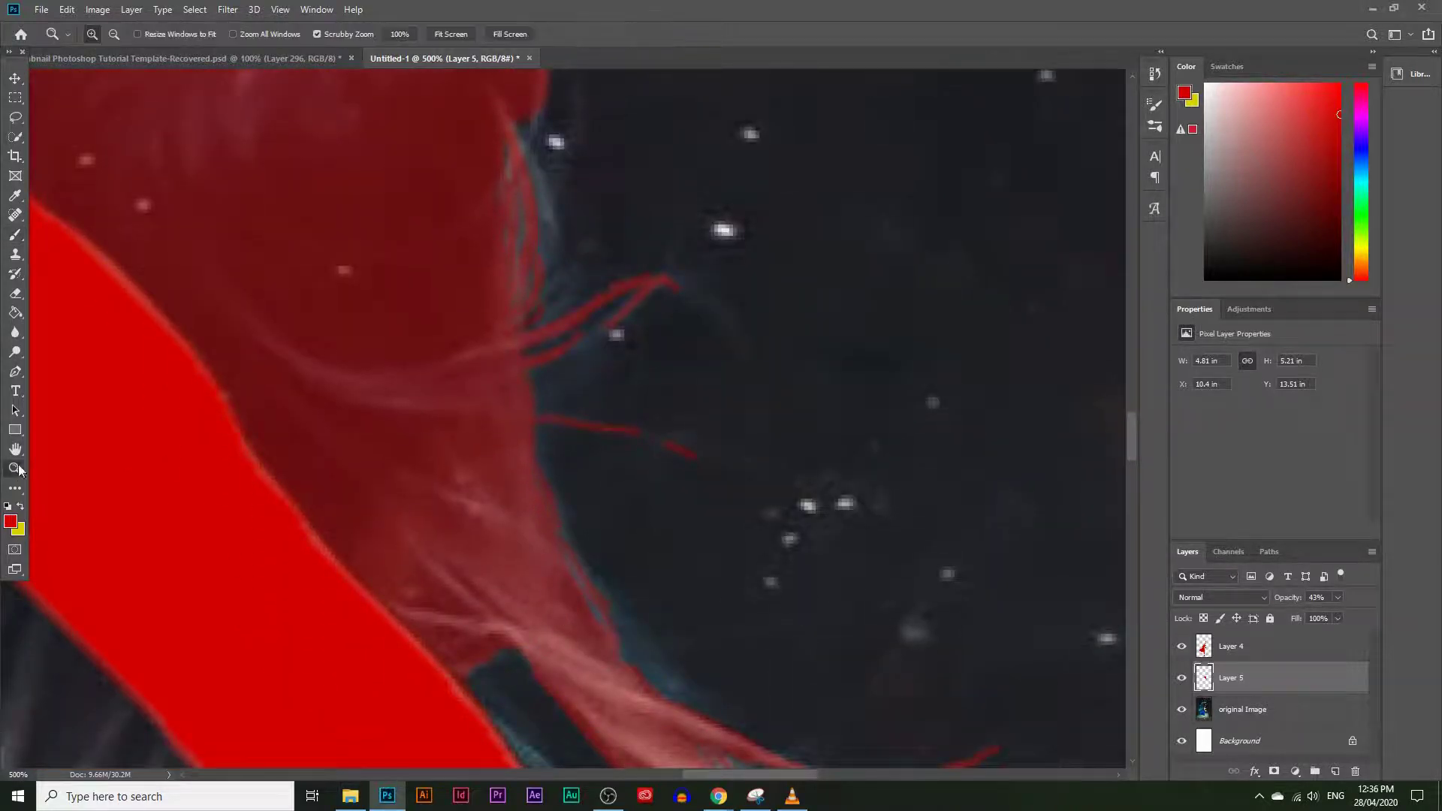
left_click(392, 548, "alt")
left_click(614, 563, "alt")
left_click(614, 563, "alt")
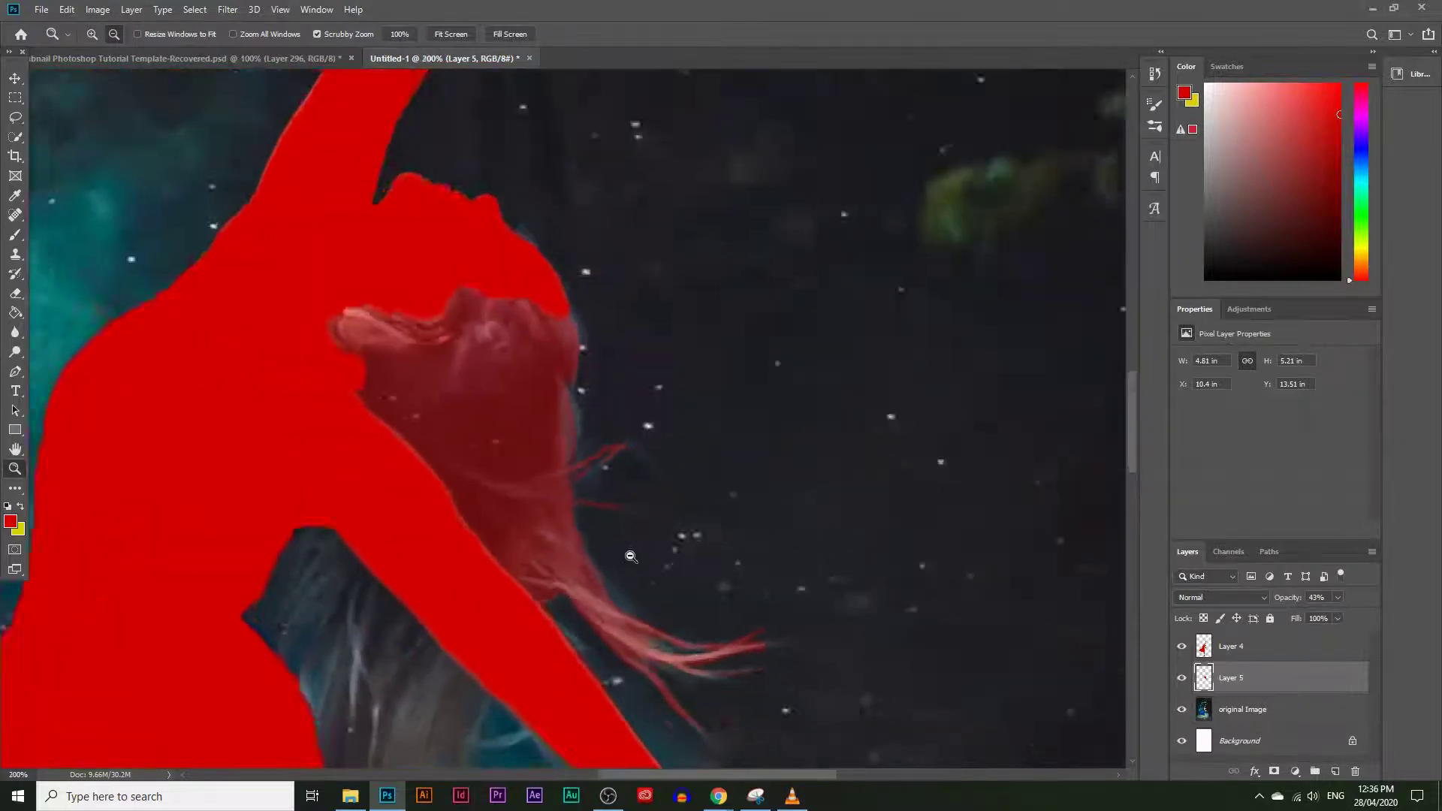
left_click(624, 556, "alt")
scroll(634, 526, "down", 1)
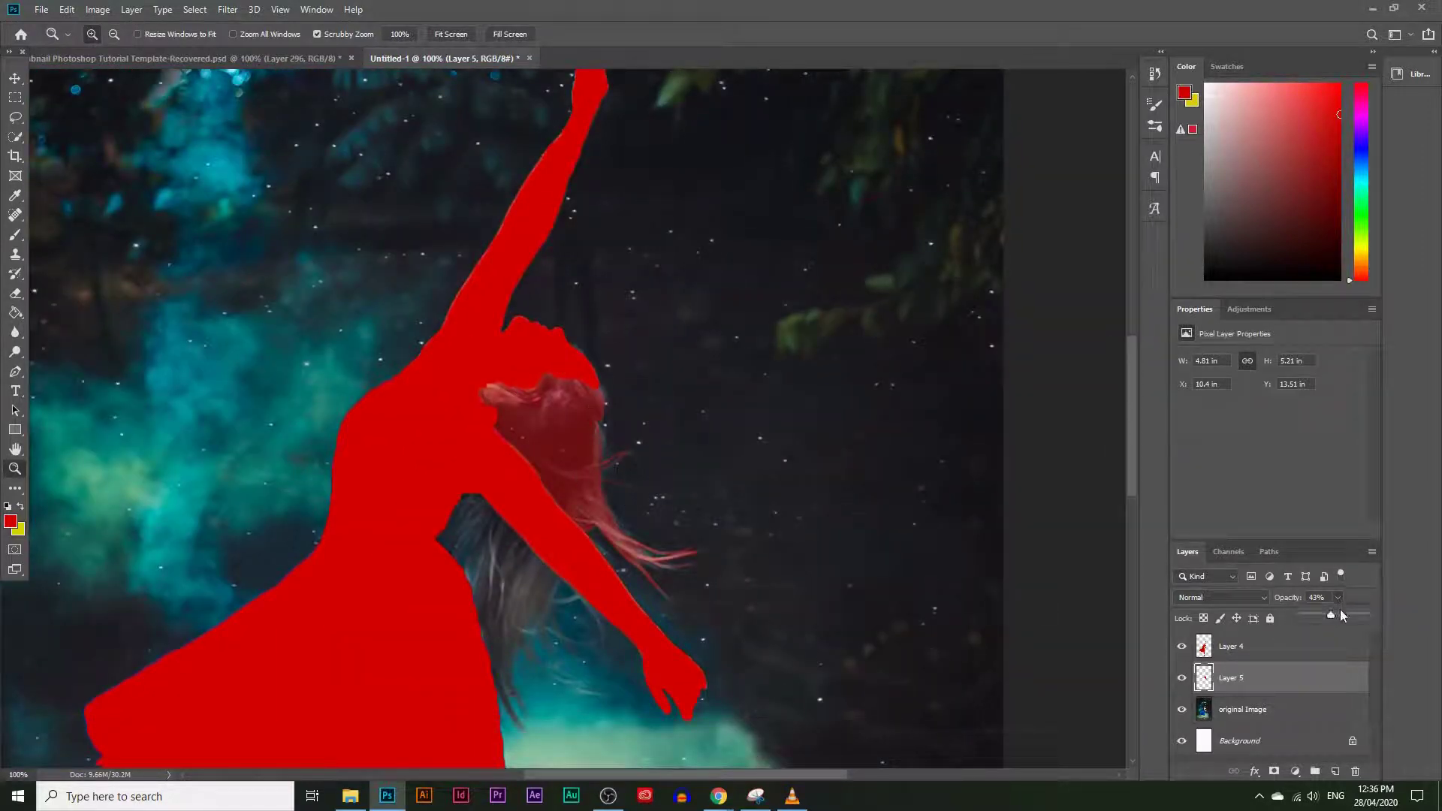
left_click_drag(1362, 615, 1389, 617)
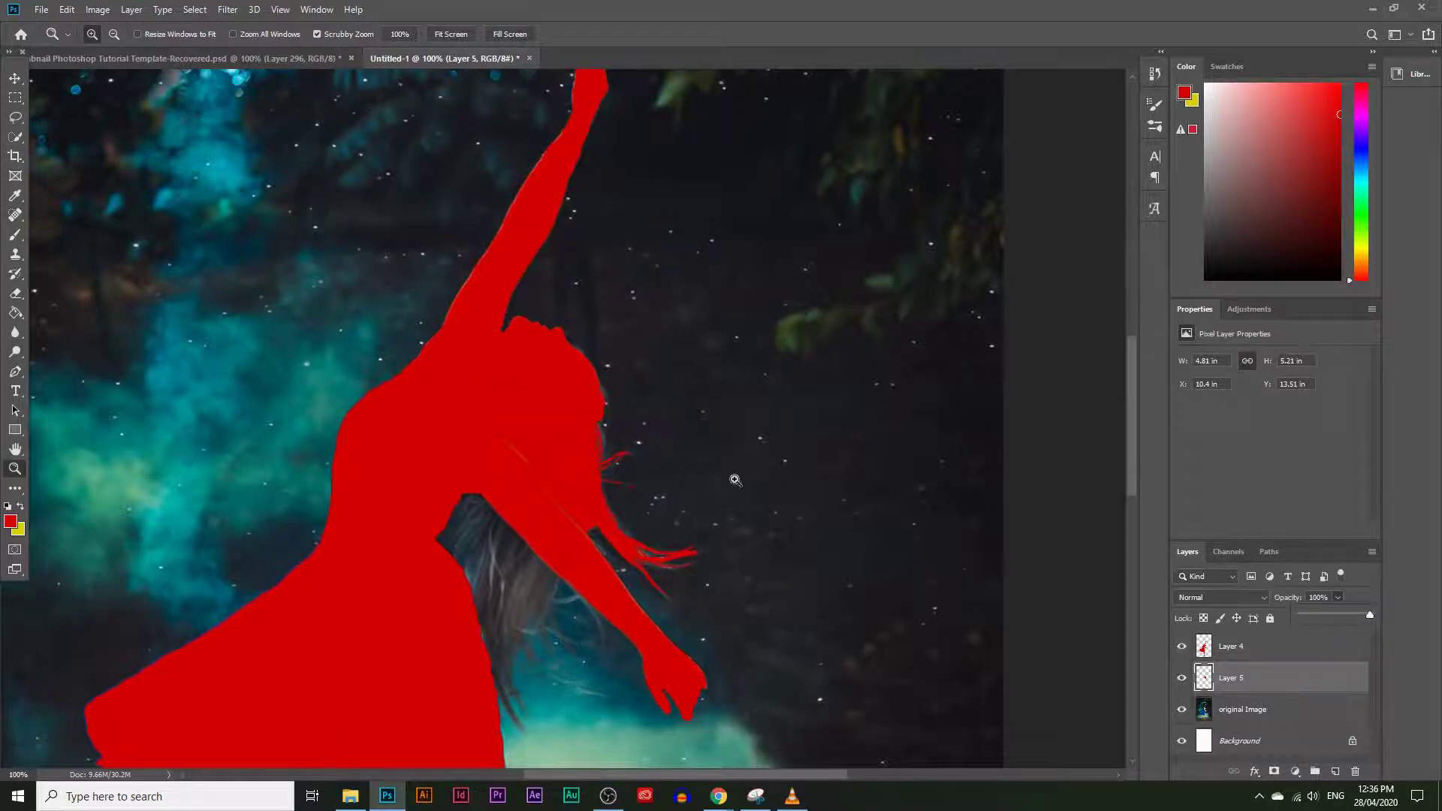
Step: Quick-select the hair hanging between the lowered arm and the dress on the original Image layer
scroll(585, 565, "down", 1)
left_click(530, 572)
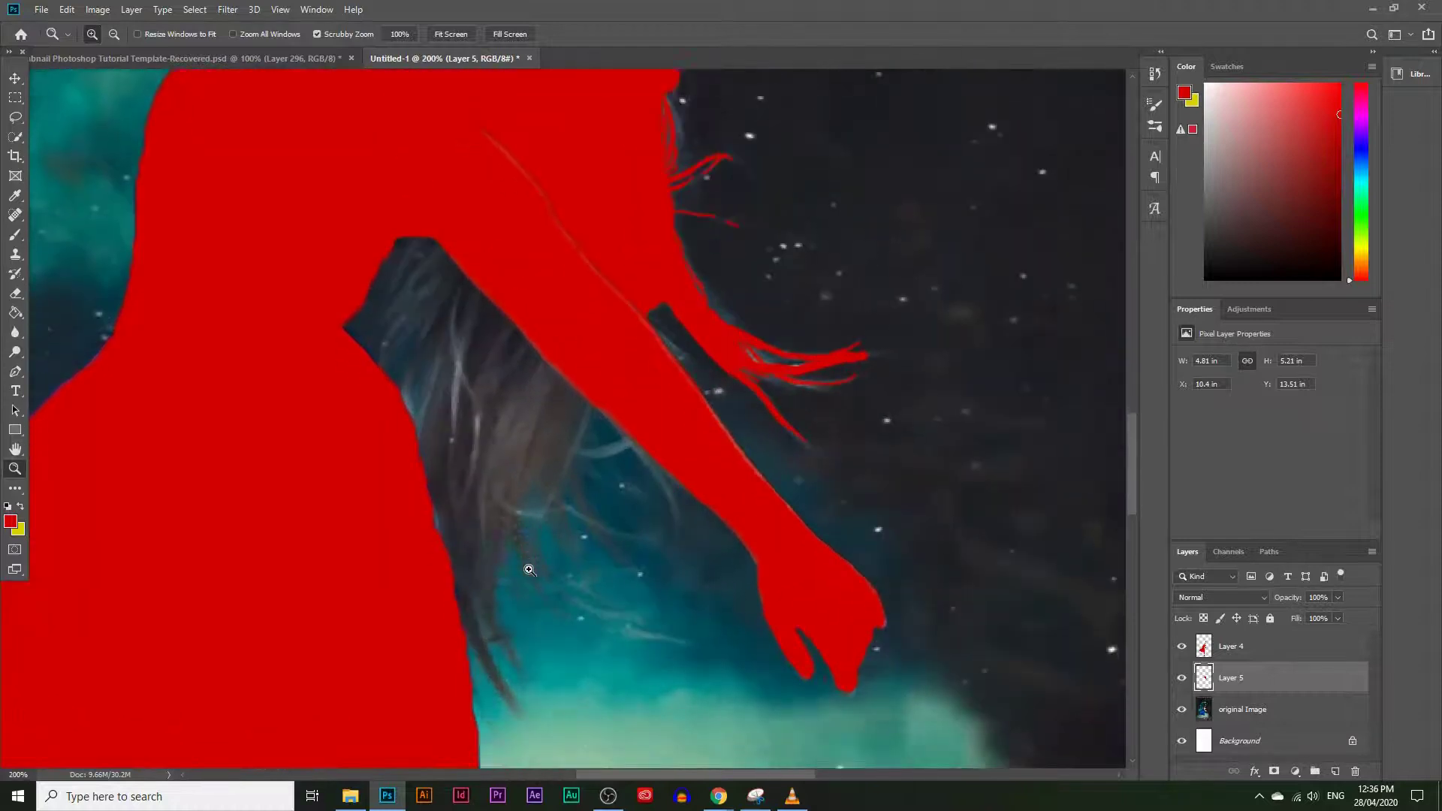
left_click(1274, 713)
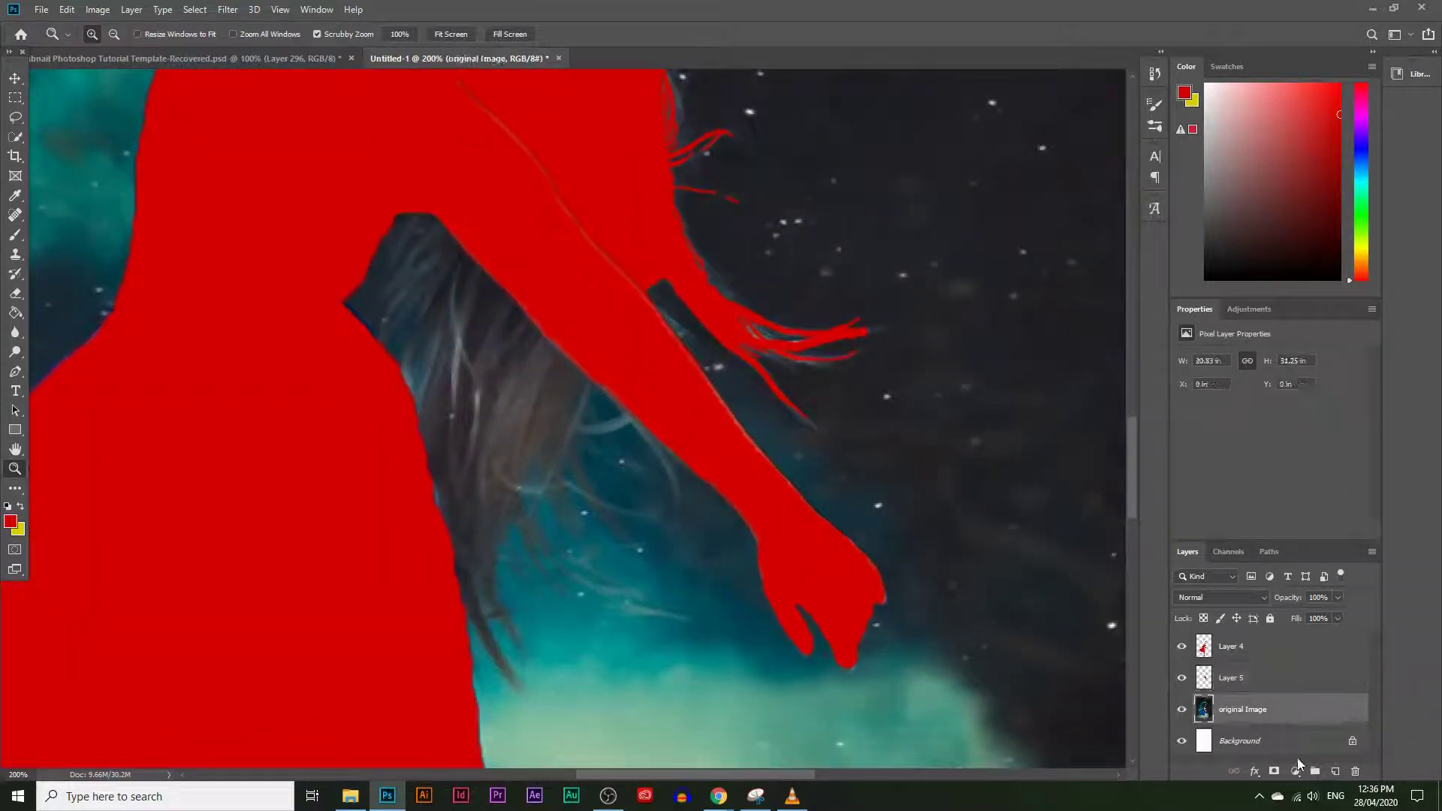
left_click(15, 137)
mouse_move(467, 306)
left_mouse_down()
mouse_move(491, 362)
mouse_move(461, 513)
mouse_move(503, 674)
mouse_move(578, 450)
mouse_move(571, 523)
mouse_move(532, 539)
mouse_move(591, 581)
mouse_move(590, 538)
left_mouse_up()
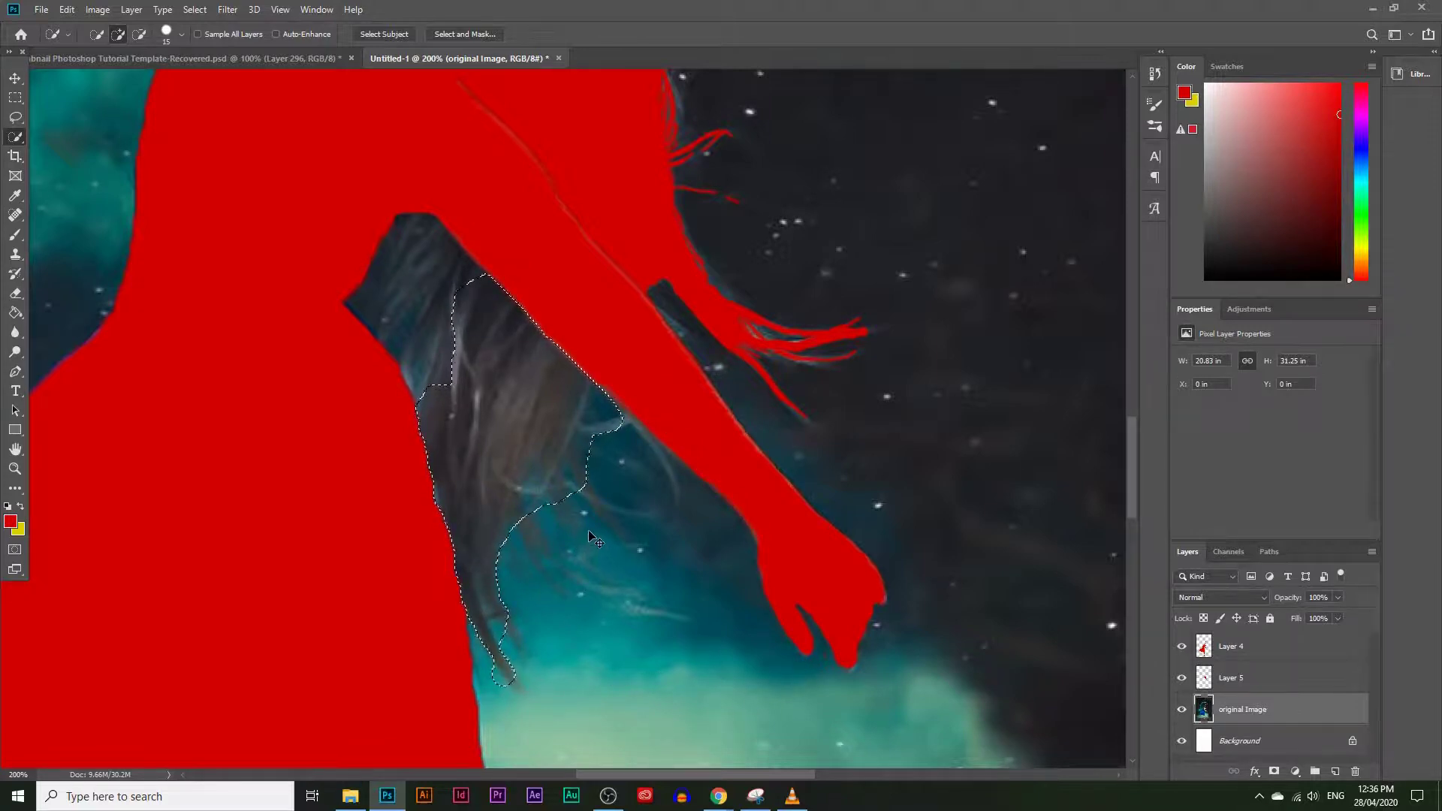
left_click_drag(452, 330, 418, 243)
Step: Fill the hanging hair selection with red on a new layer above the original Image layer and lower its opacity to 18%
left_click(1334, 771)
left_click(16, 313)
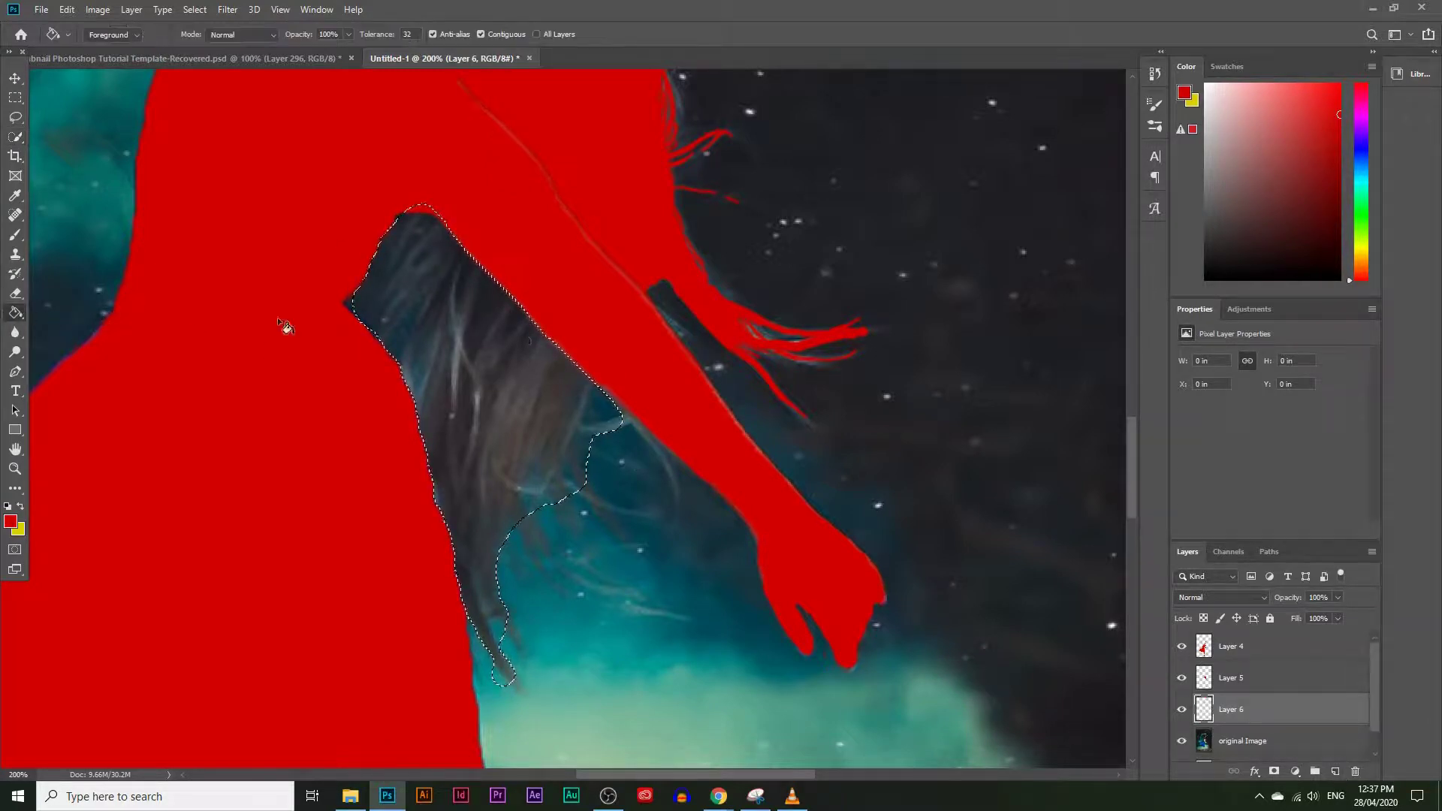
left_click(502, 335)
left_click_drag(1338, 593, 1282, 613)
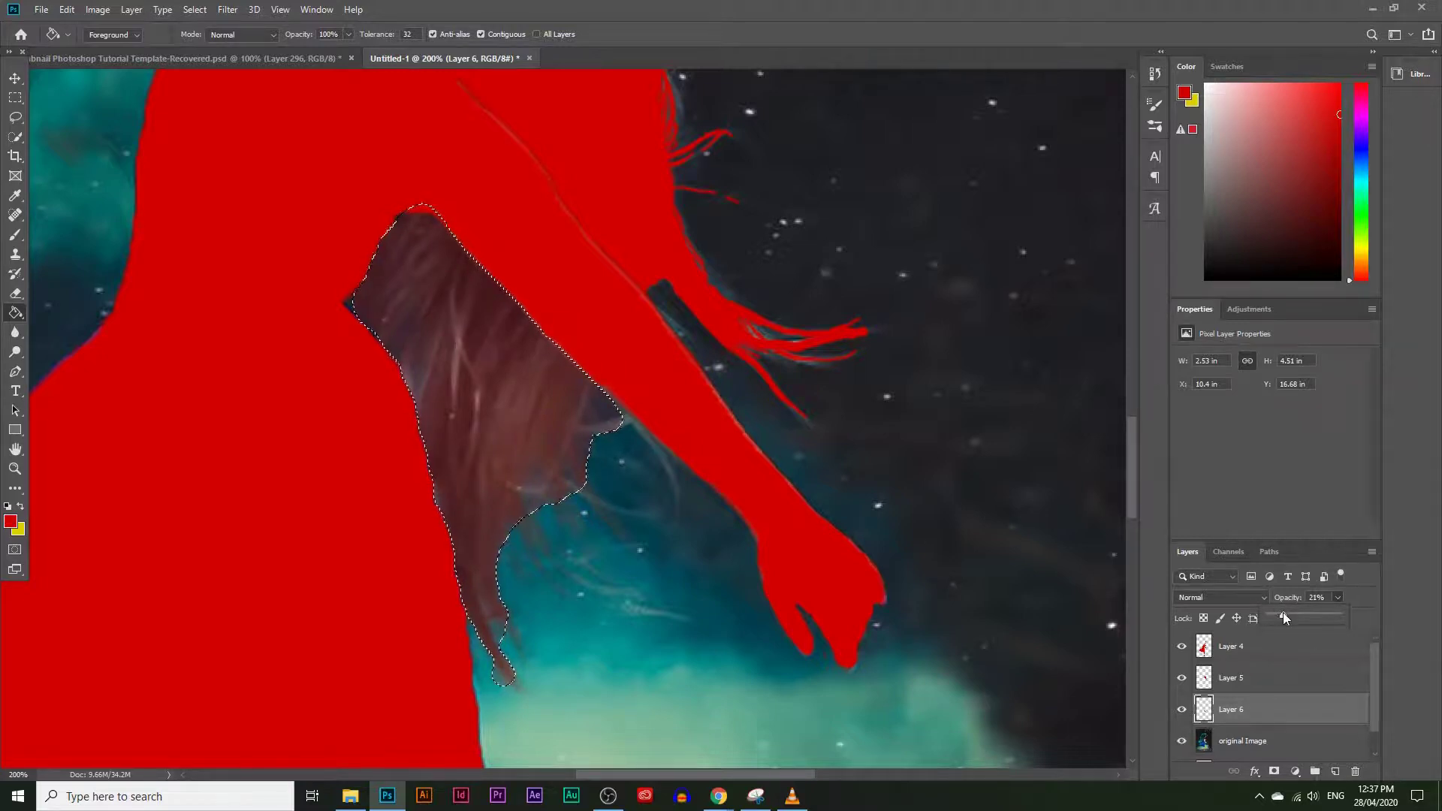
left_click_drag(1283, 611, 1280, 612)
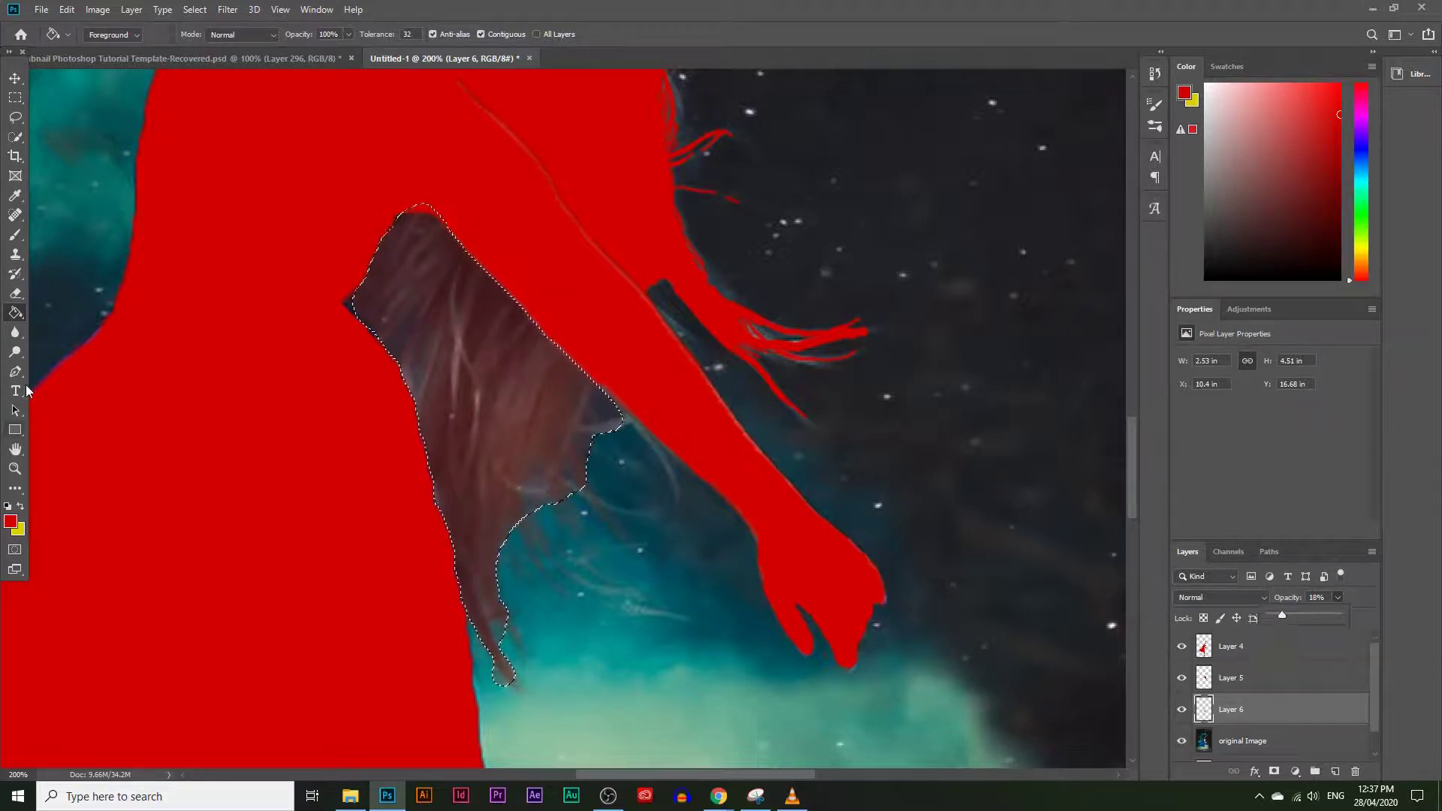
Step: Deselect the hair and erase Layer 6's red from the background gap between the hair and the lowered arm
left_click(15, 294)
left_click(15, 468)
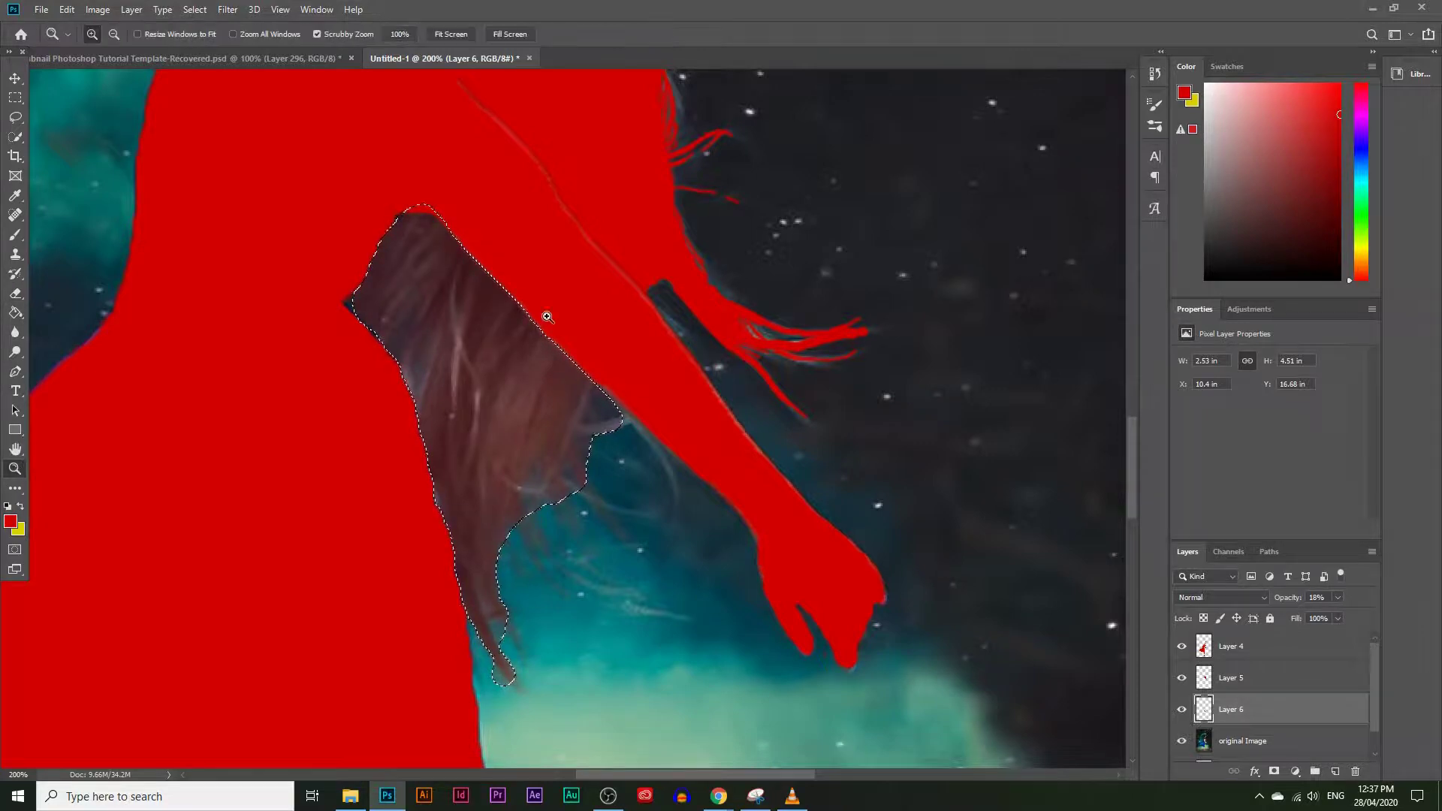
left_click_drag(604, 450, 637, 468)
left_click(636, 468)
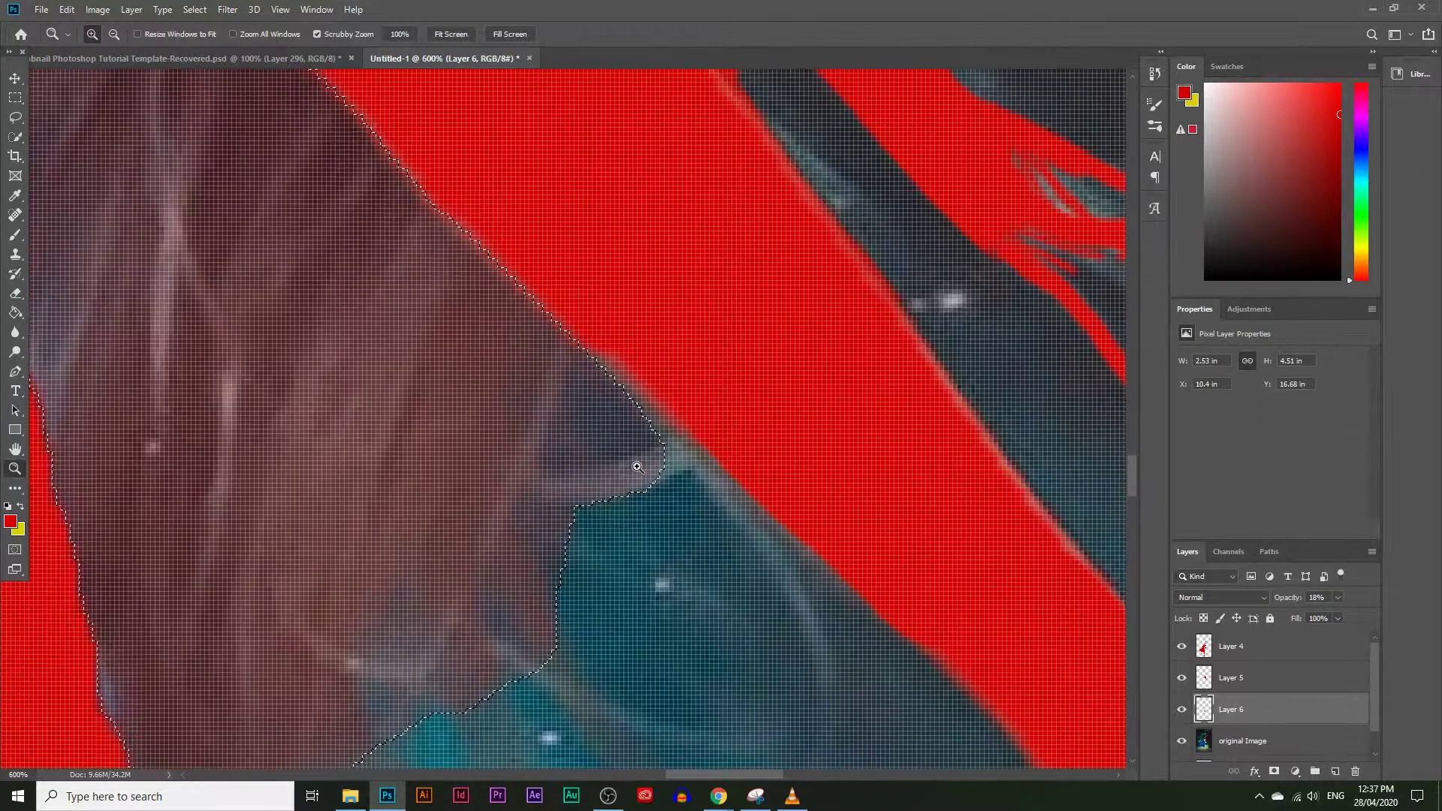
left_click(471, 394, "alt")
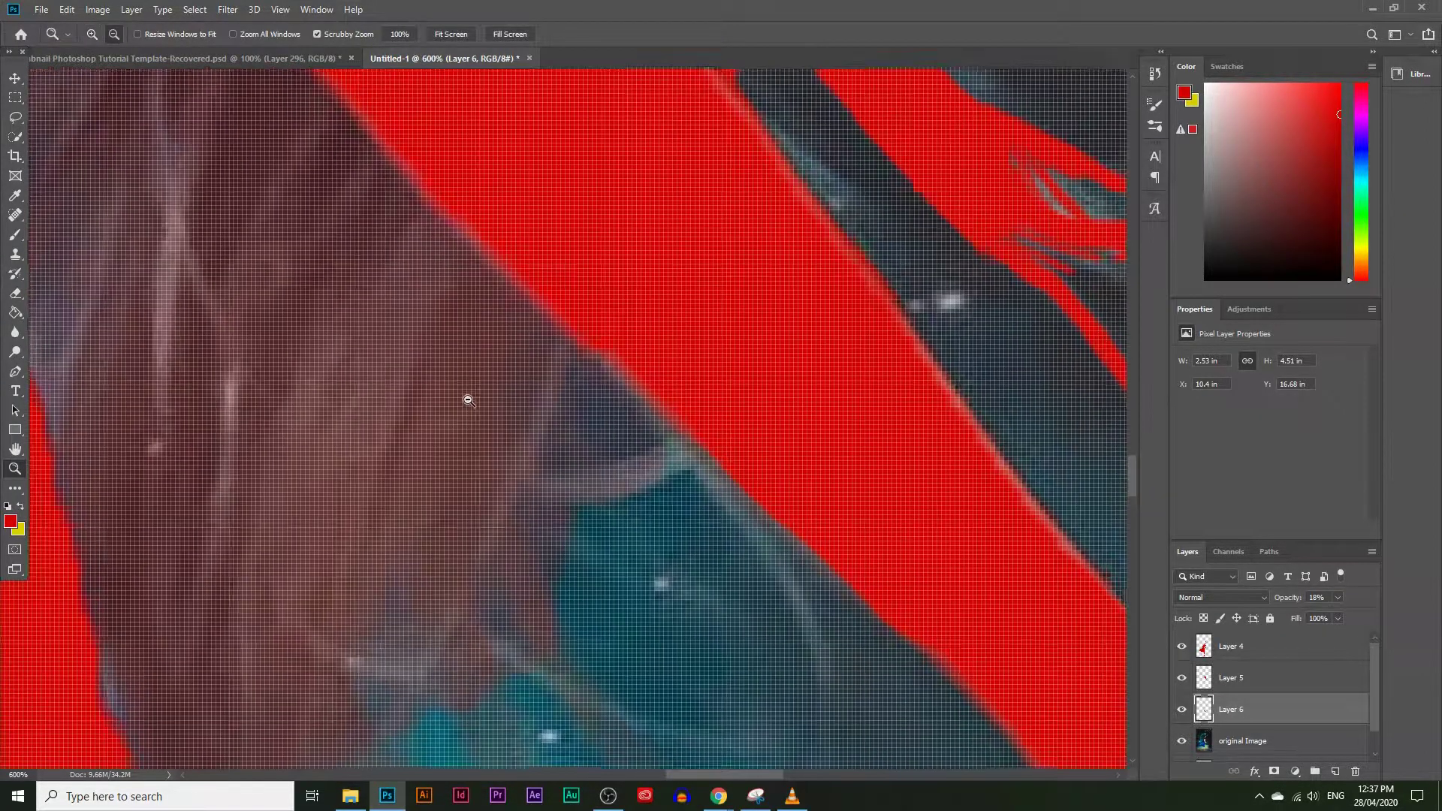
left_click(15, 234)
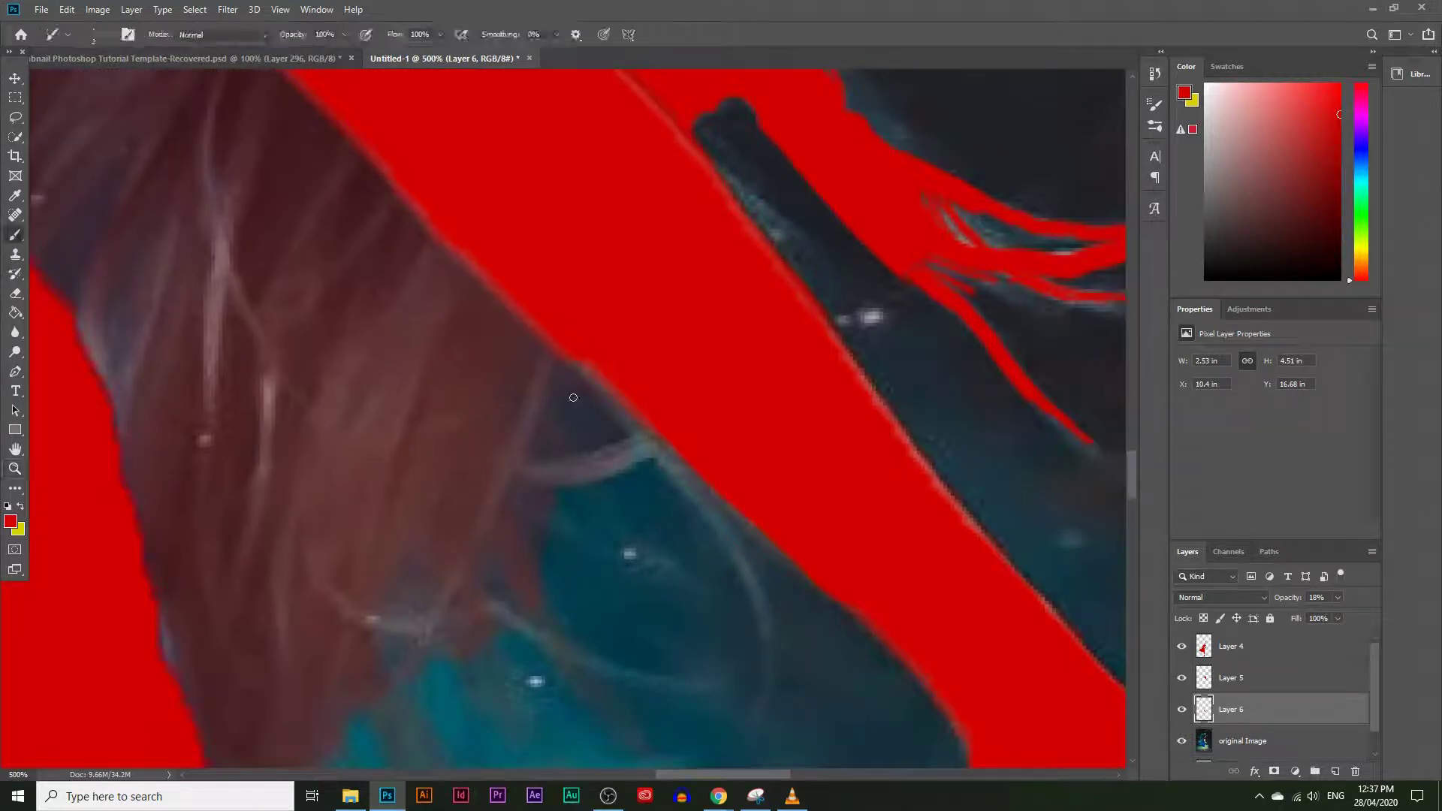
left_click(15, 291)
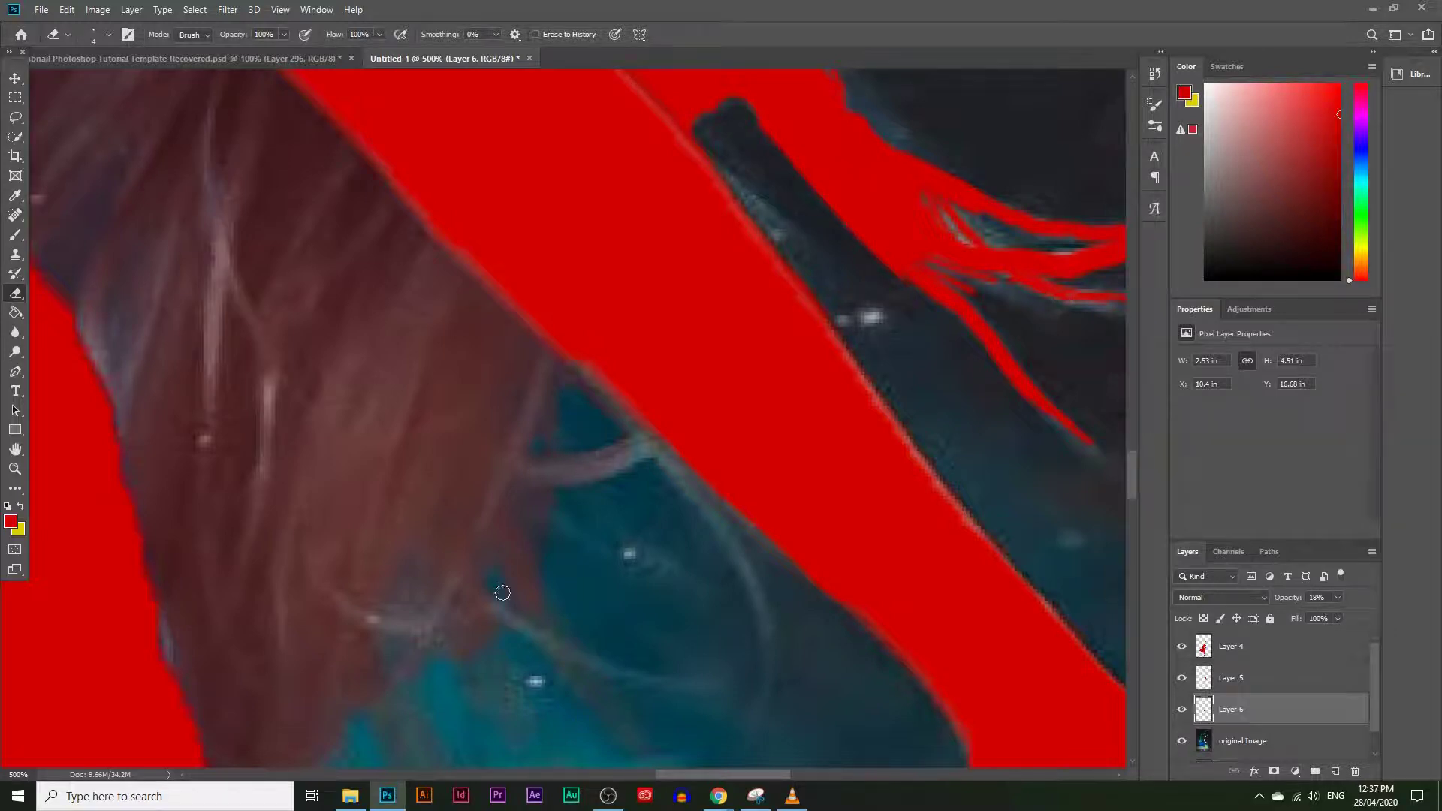
Step: Erase the red spilling into the background gaps along the lower edge and tips of the hanging hair
scroll(416, 626, "down", 2)
scroll(416, 626, "down", 3)
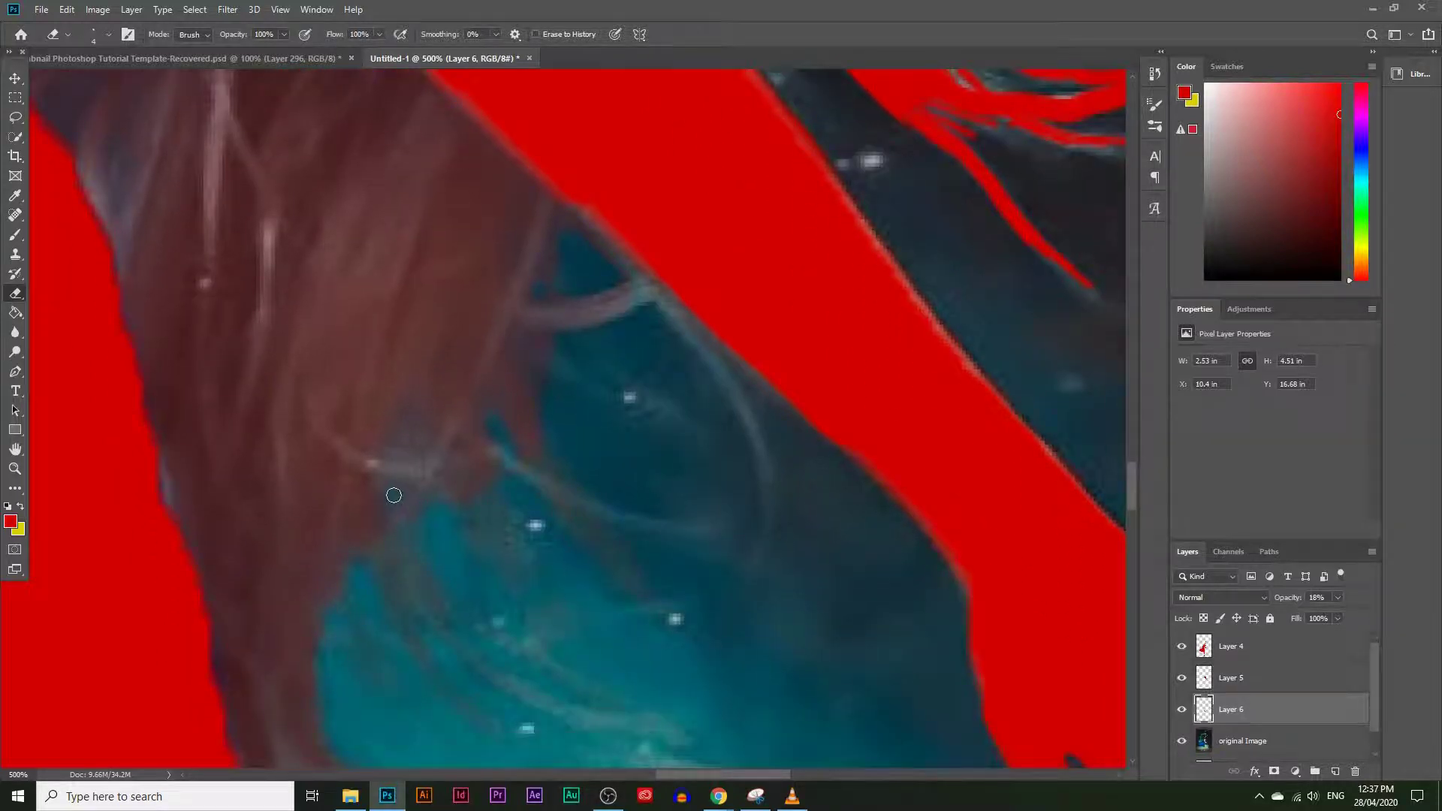
scroll(367, 540, "down", 4)
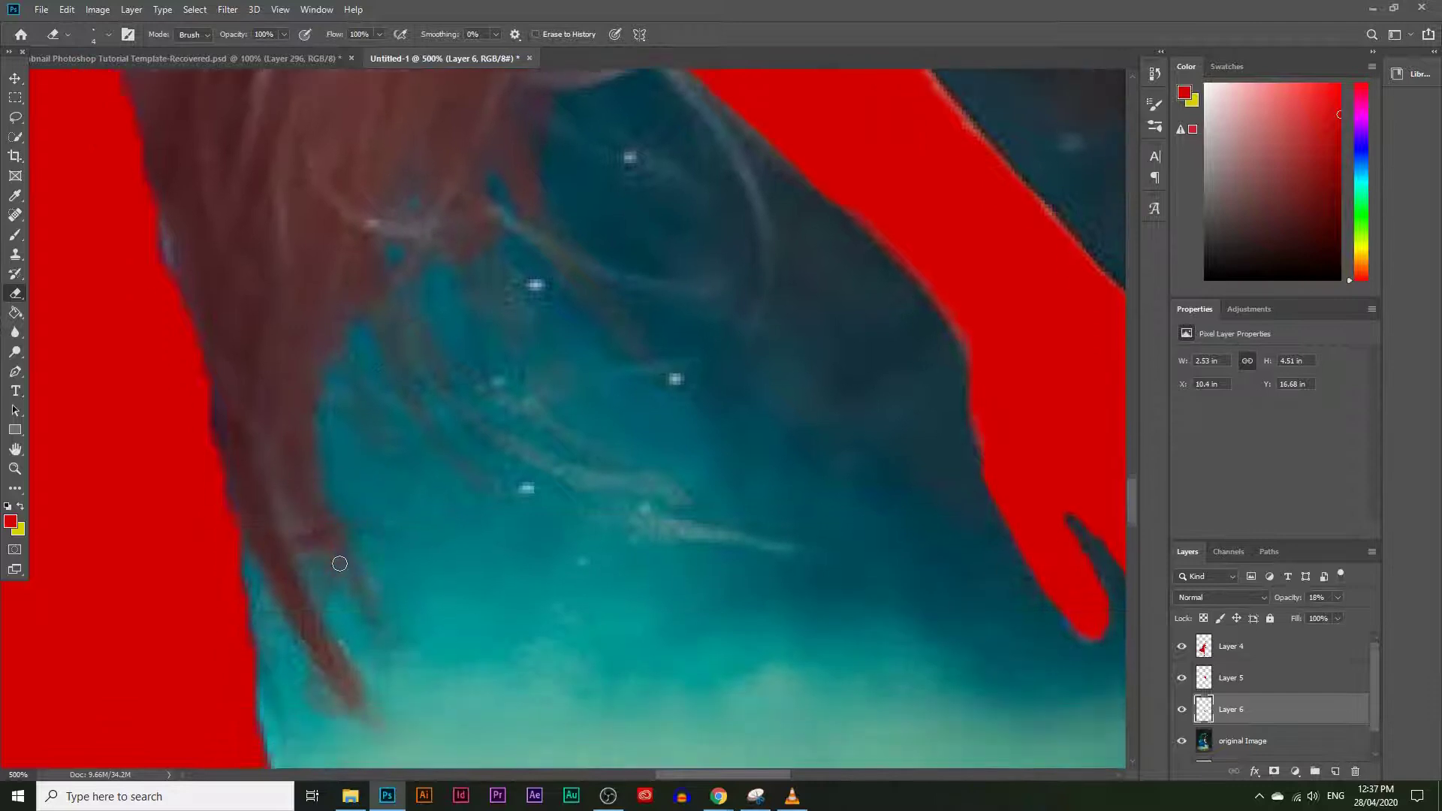
scroll(323, 548, "up", 4)
scroll(226, 504, "up", 3)
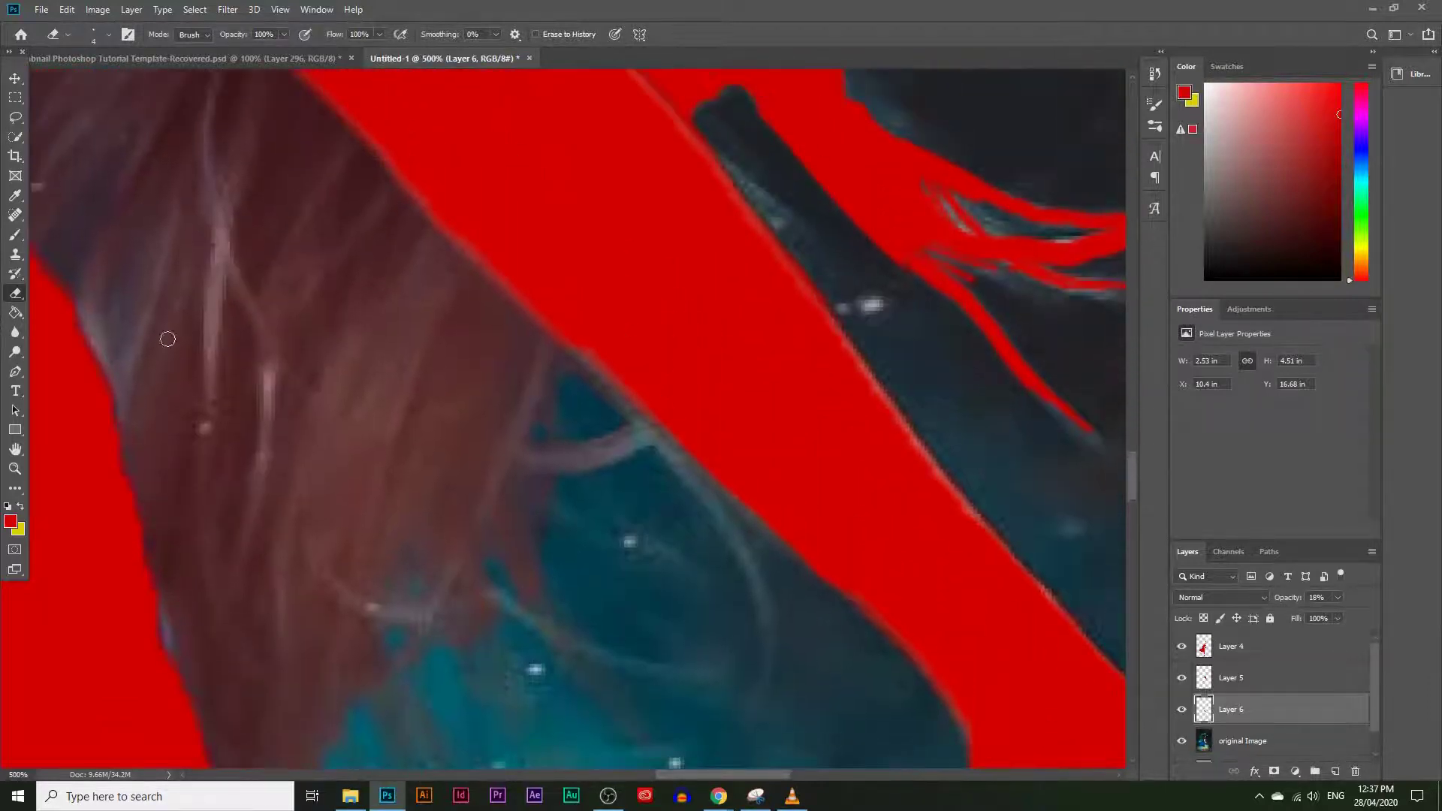
Step: Erase the red from the background gaps between the hair strands near the dress, comparing with Layer 6 hidden and shown
left_click_drag(753, 774, 719, 775)
scroll(482, 515, "up", 1)
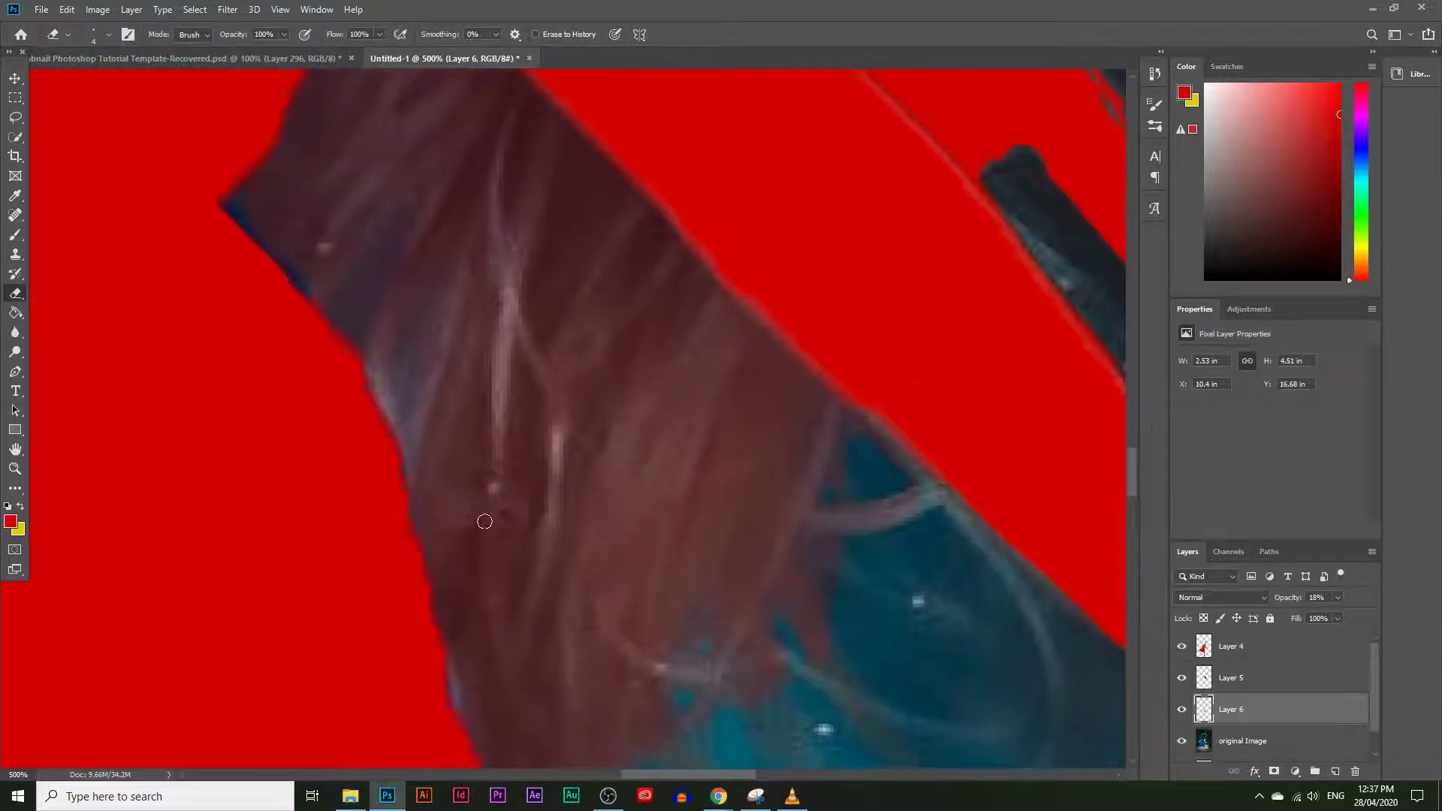
mouse_move(393, 241)
left_mouse_down()
mouse_move(349, 299)
mouse_move(361, 331)
mouse_move(338, 307)
mouse_move(349, 326)
mouse_move(392, 241)
left_mouse_up()
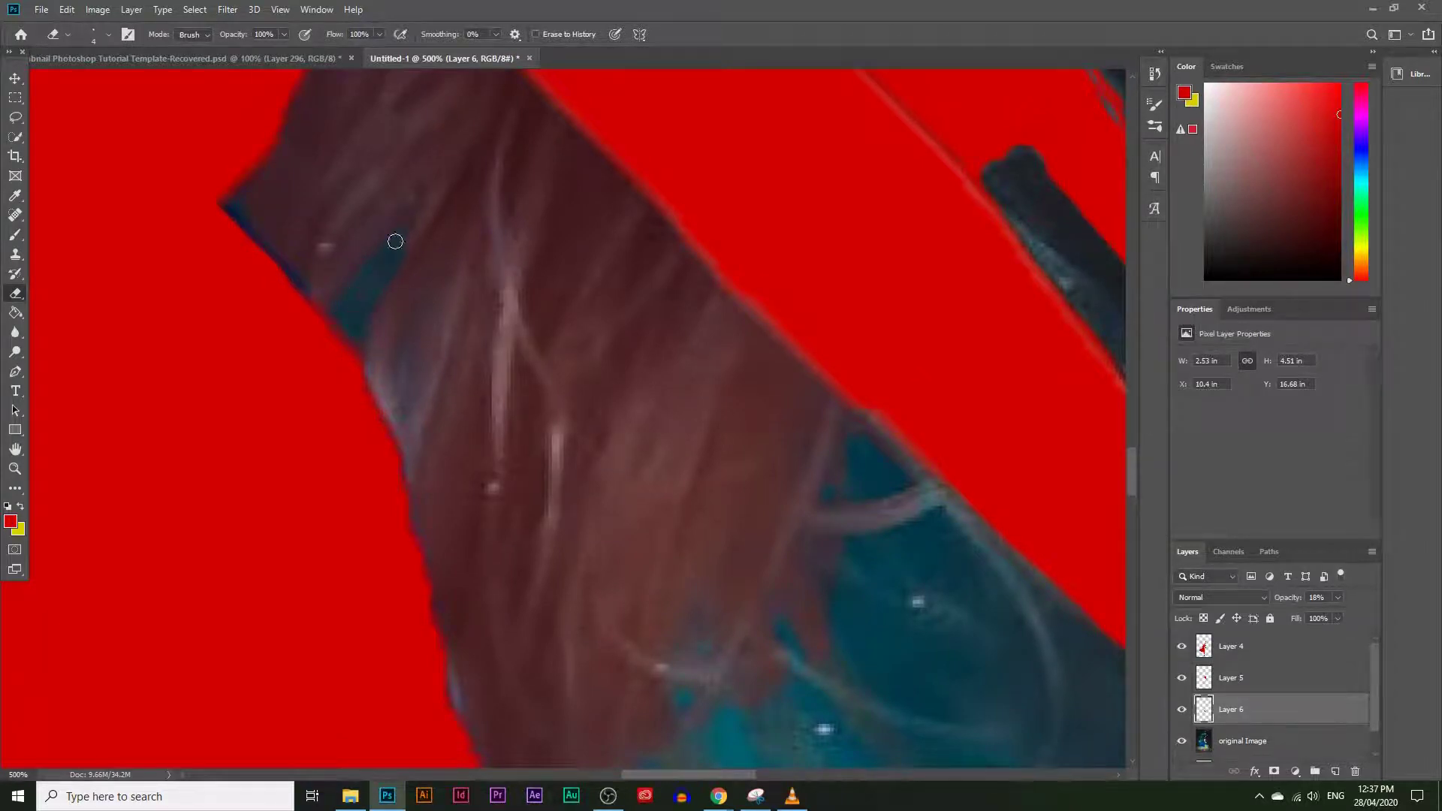
scroll(322, 299, "up", 1)
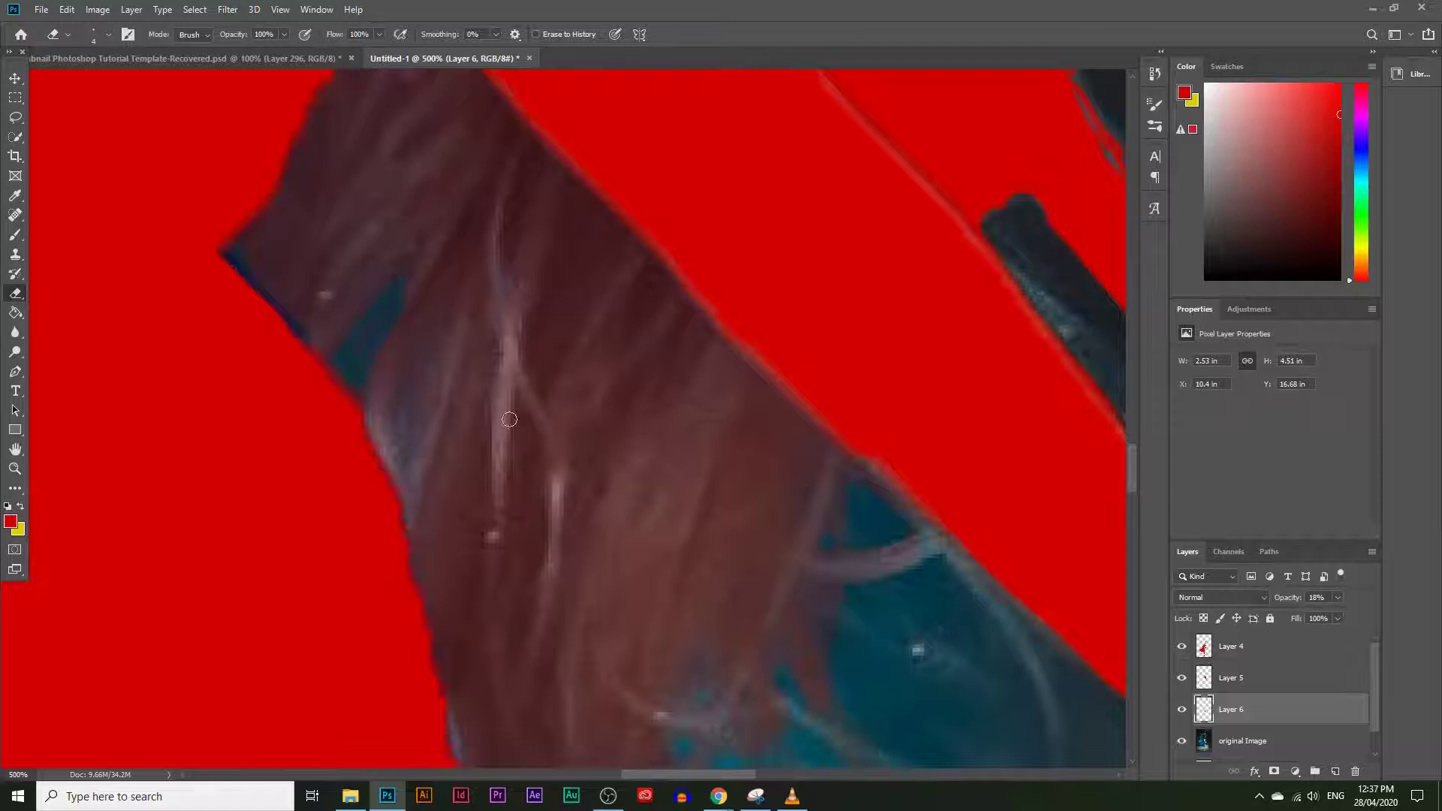
left_click(1182, 711)
left_click(1182, 710)
left_click(1182, 711)
left_click(1182, 710)
left_click(108, 35)
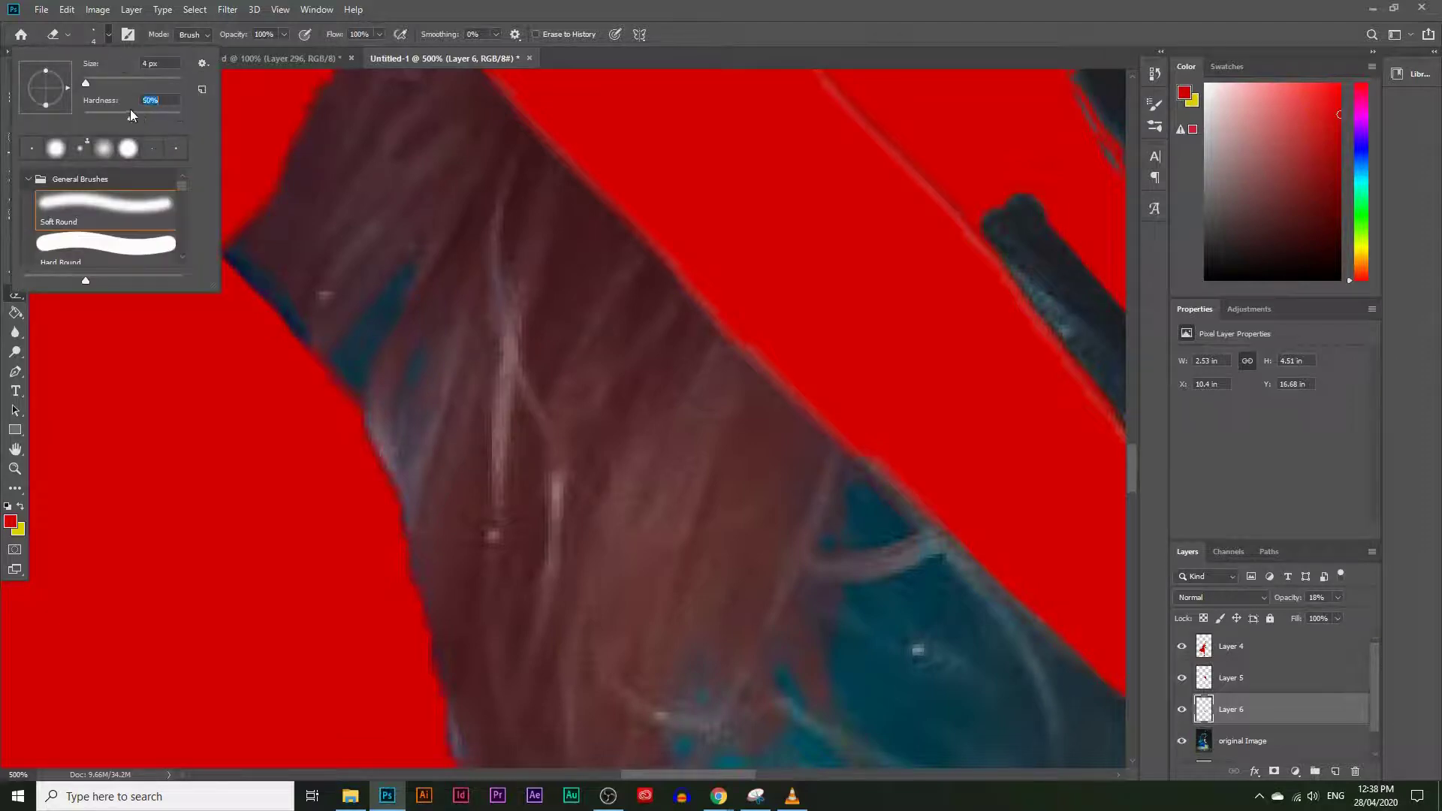
key("Return")
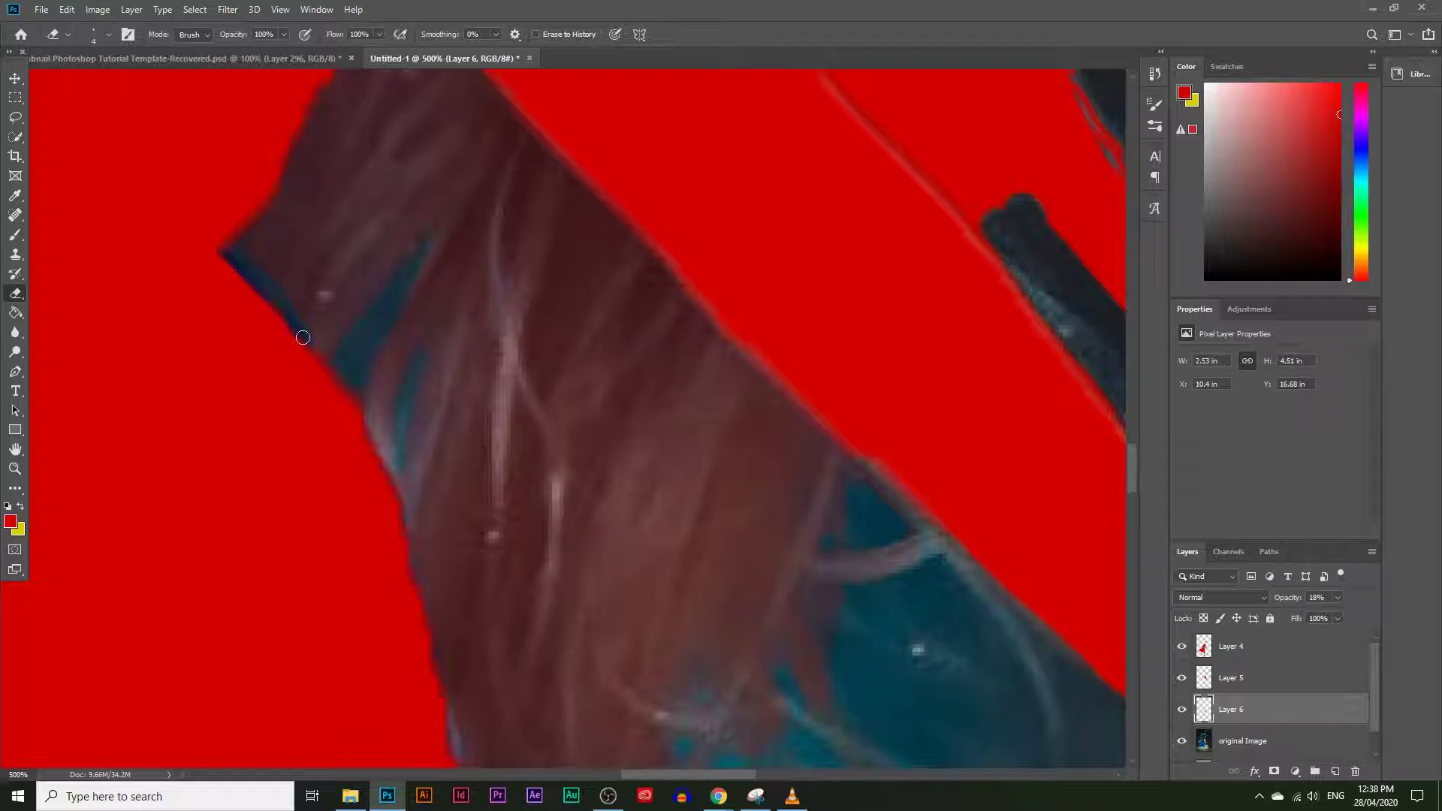
Step: Enlarge the Brush to 21 px and paint over the dark sliver between the dress edge and the hanging hair
left_click(15, 234)
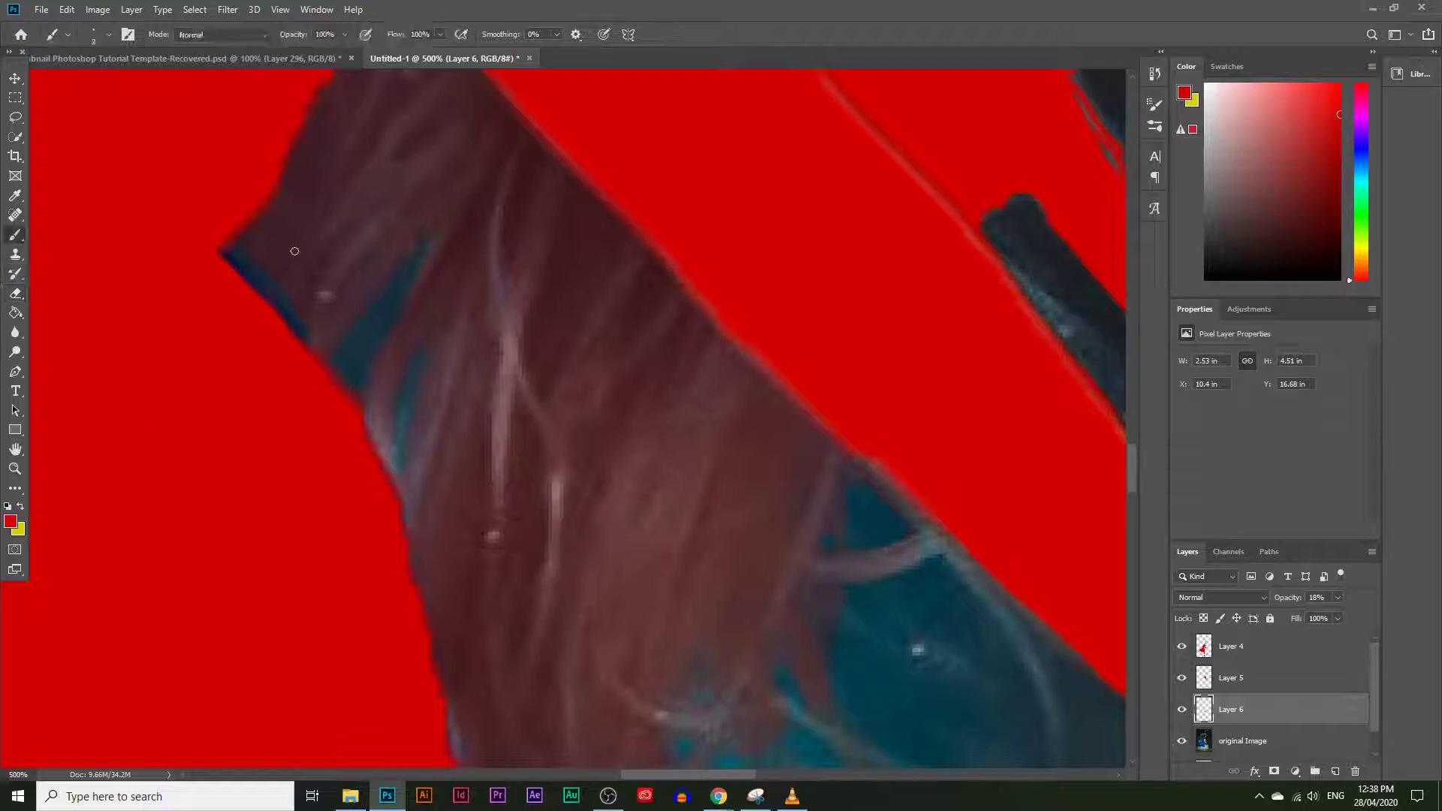
left_click(109, 34)
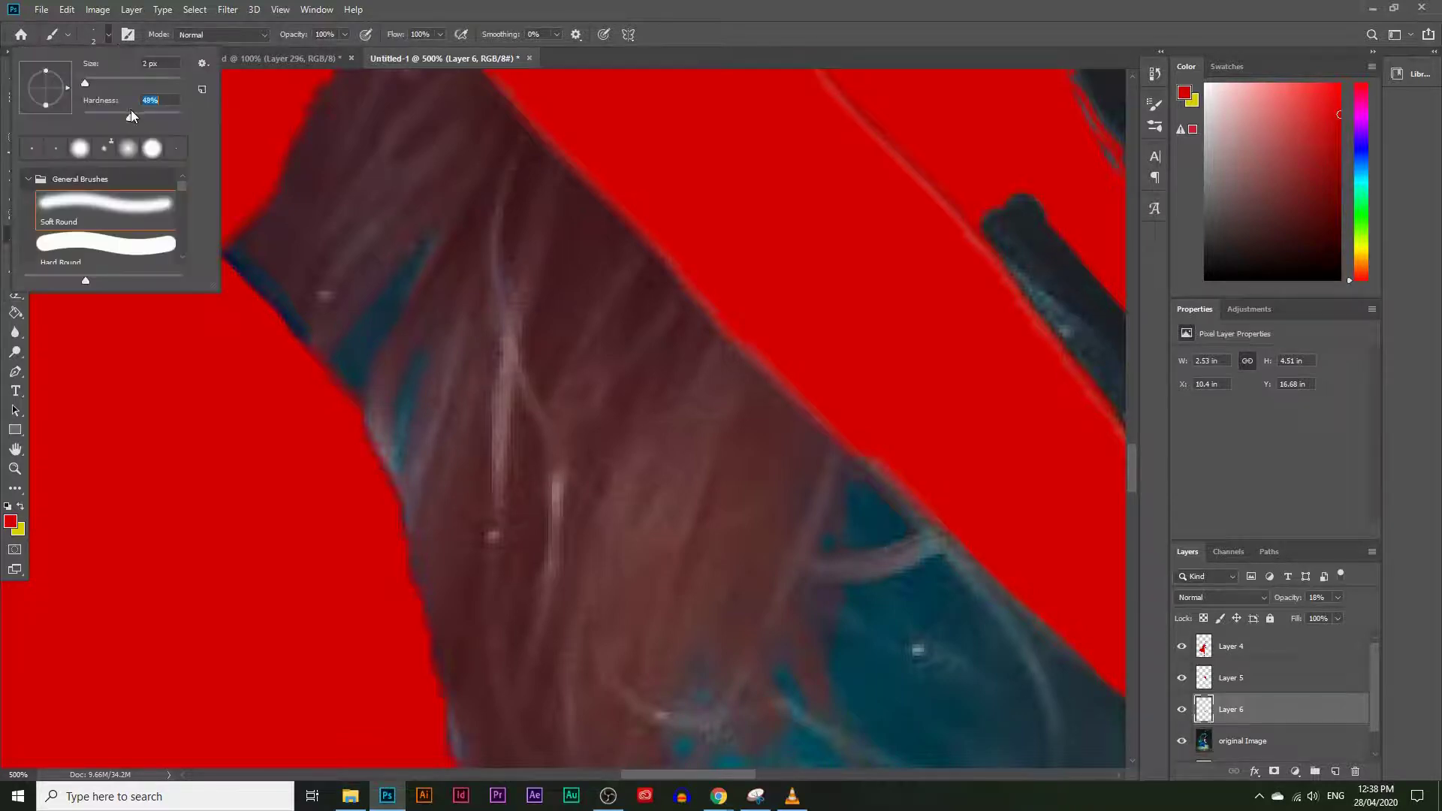
mouse_move(86, 83)
left_mouse_down()
mouse_move(131, 83)
mouse_move(96, 81)
left_mouse_up()
mouse_move(290, 309)
left_mouse_down()
mouse_move(224, 230)
mouse_move(269, 332)
left_mouse_up()
Step: Raise Layer 6's opacity to 43% and paint the thin curved strands beside the lowered arm red with a smaller brush
scroll(686, 589, "down", 5)
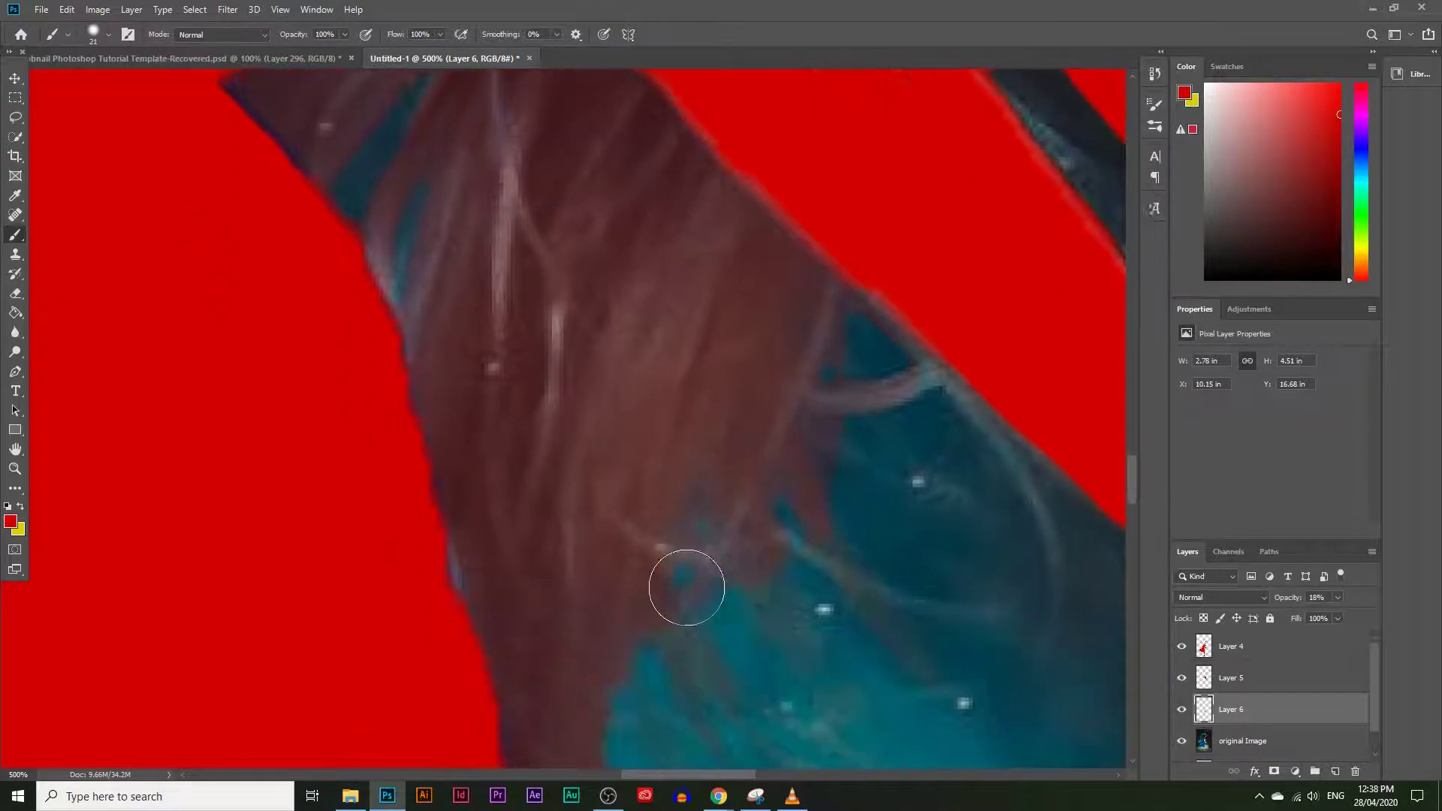
scroll(680, 578, "down", 3)
scroll(751, 586, "down", 1)
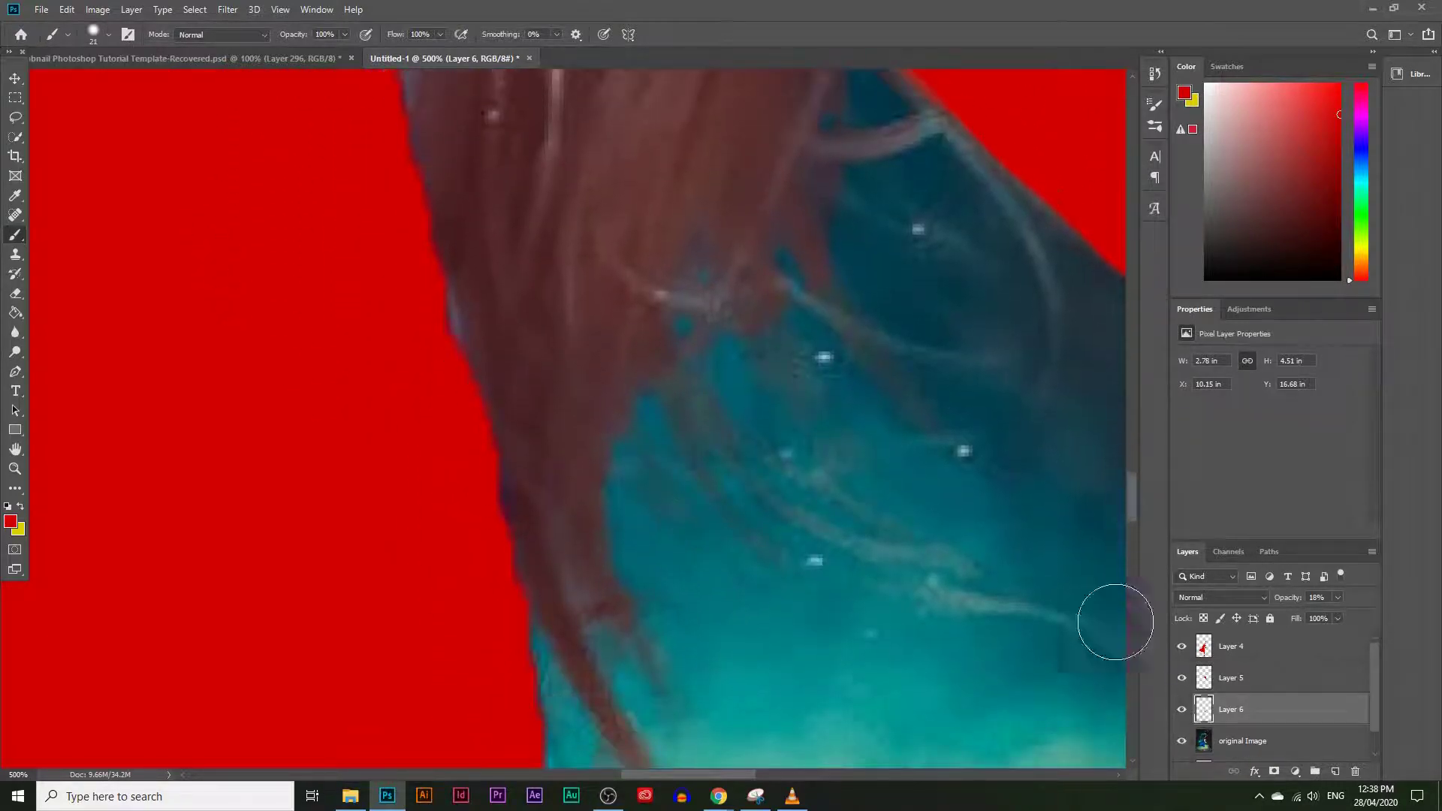
left_click(1331, 617)
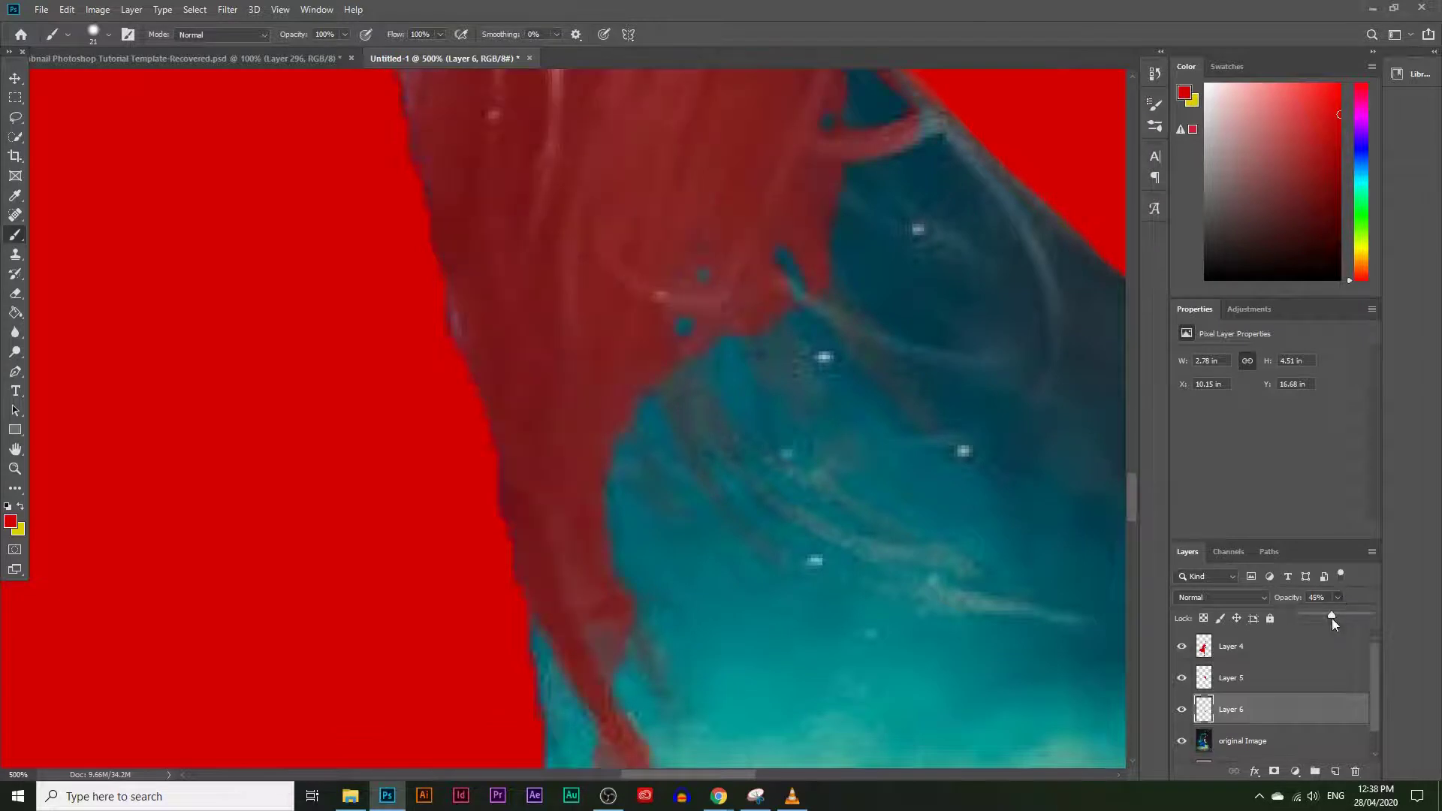
scroll(972, 473, "up", 2)
scroll(901, 349, "up", 1)
left_click(939, 217)
key("bracketleft")
key("bracketleft")
key("bracketleft")
key("bracketleft")
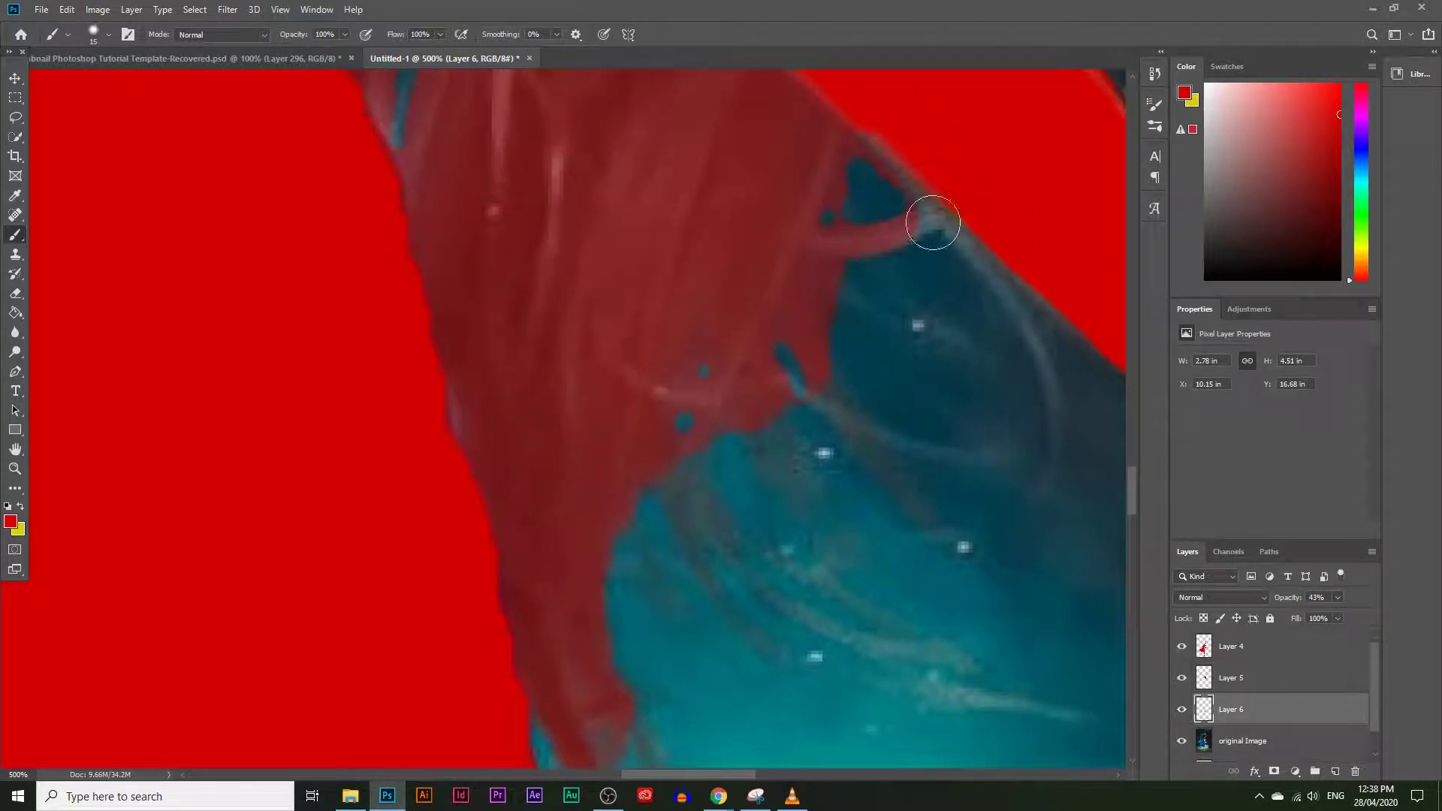
mouse_move(930, 216)
left_mouse_down()
mouse_move(997, 278)
mouse_move(1049, 363)
mouse_move(1054, 449)
left_mouse_up()
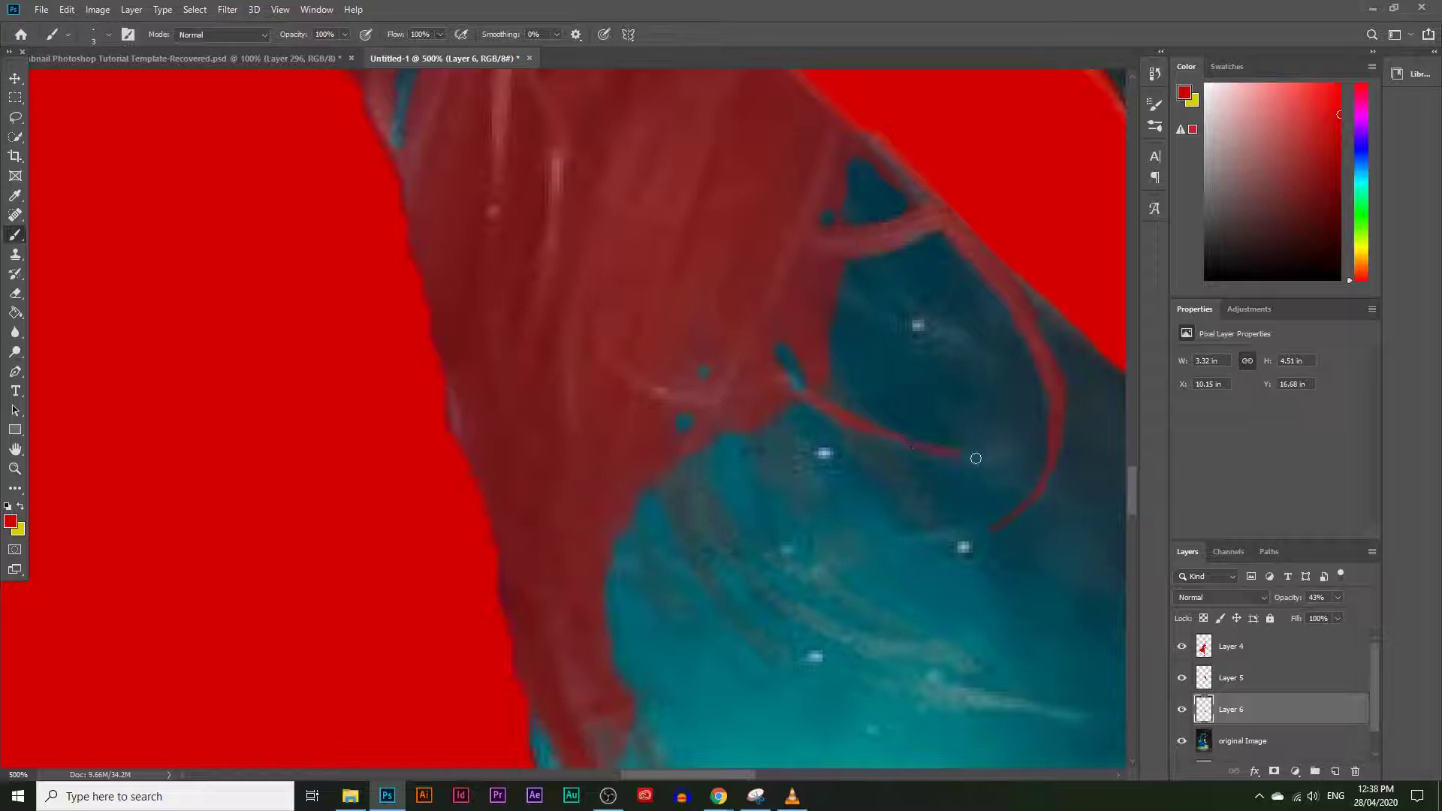
Step: Paint the loose strands sweeping away from the lower edge of the hanging hair red with a thin brush
scroll(695, 498, "down", 2)
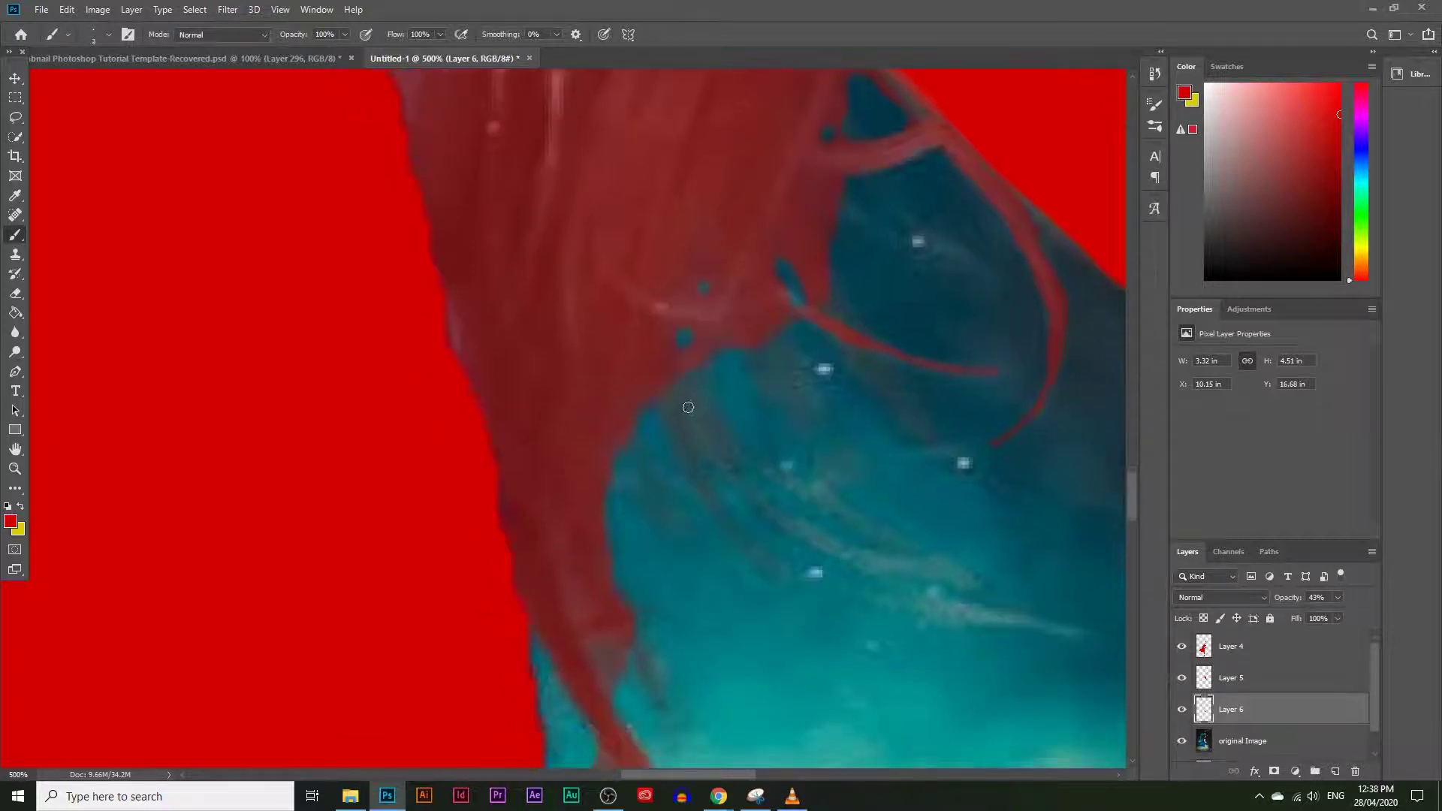
left_click_drag(666, 379, 686, 447)
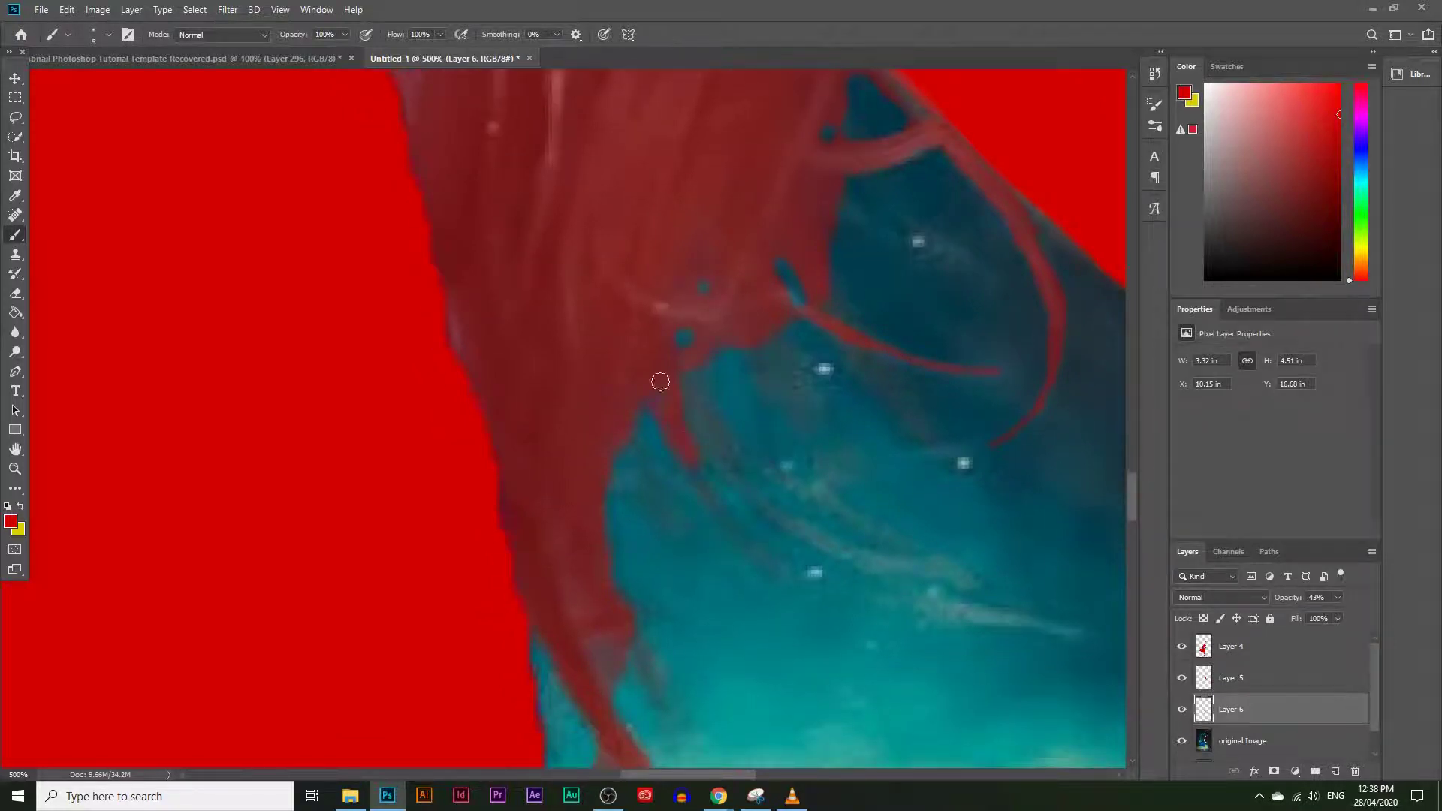
left_click_drag(694, 466, 747, 542)
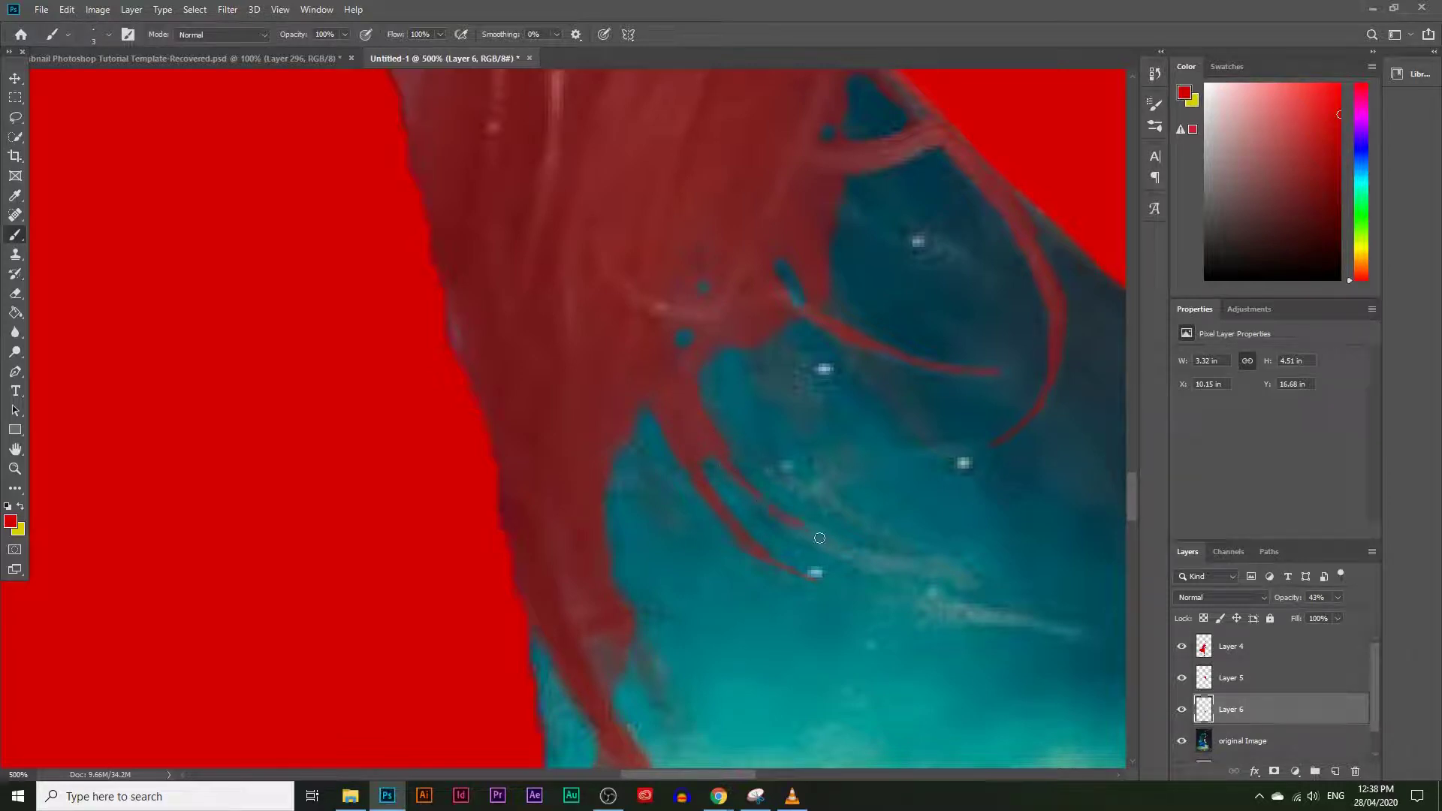
left_click_drag(868, 557, 897, 564)
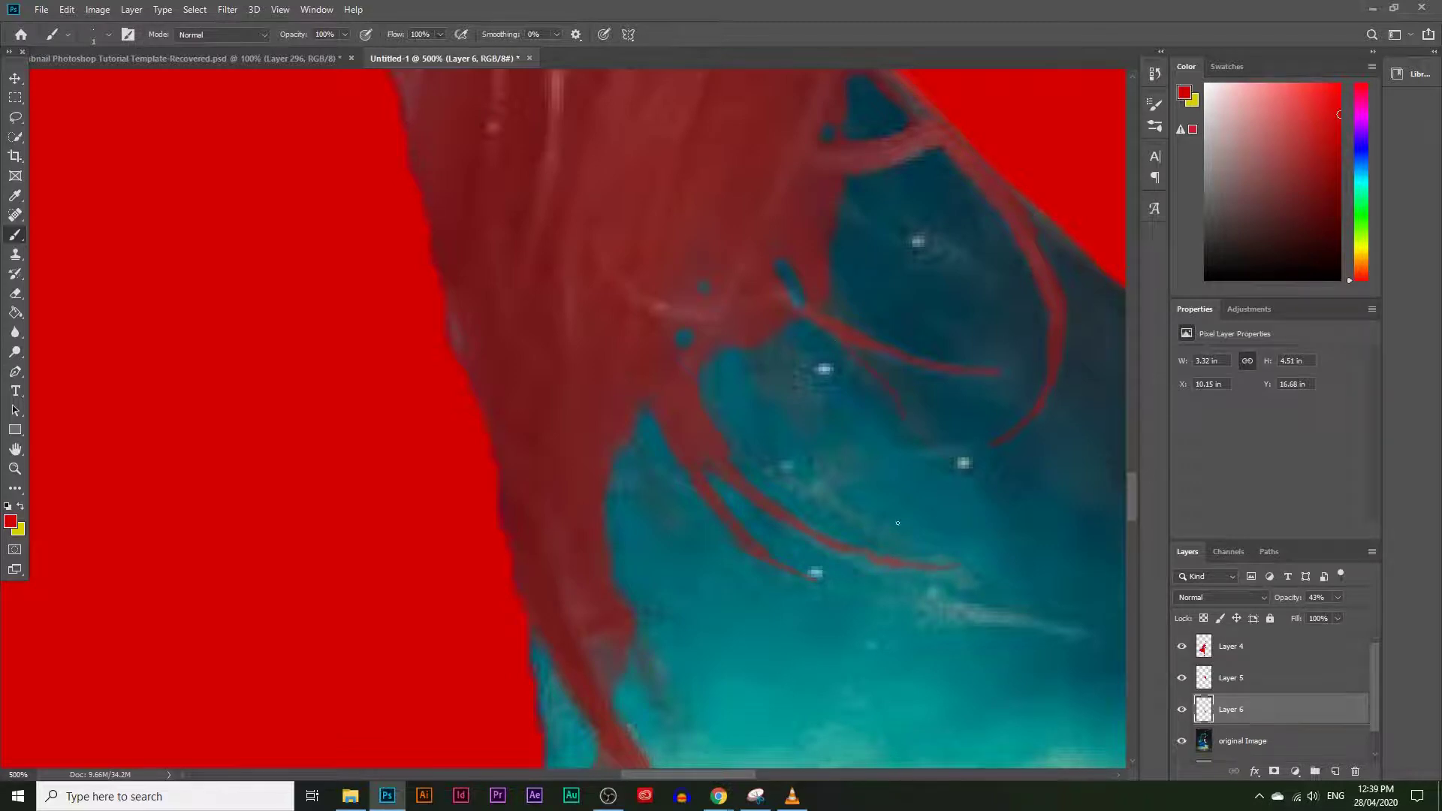
Step: Erase the excess red around the lowest hair tip beside the dress to taper it to a point
scroll(898, 523, "down", 4)
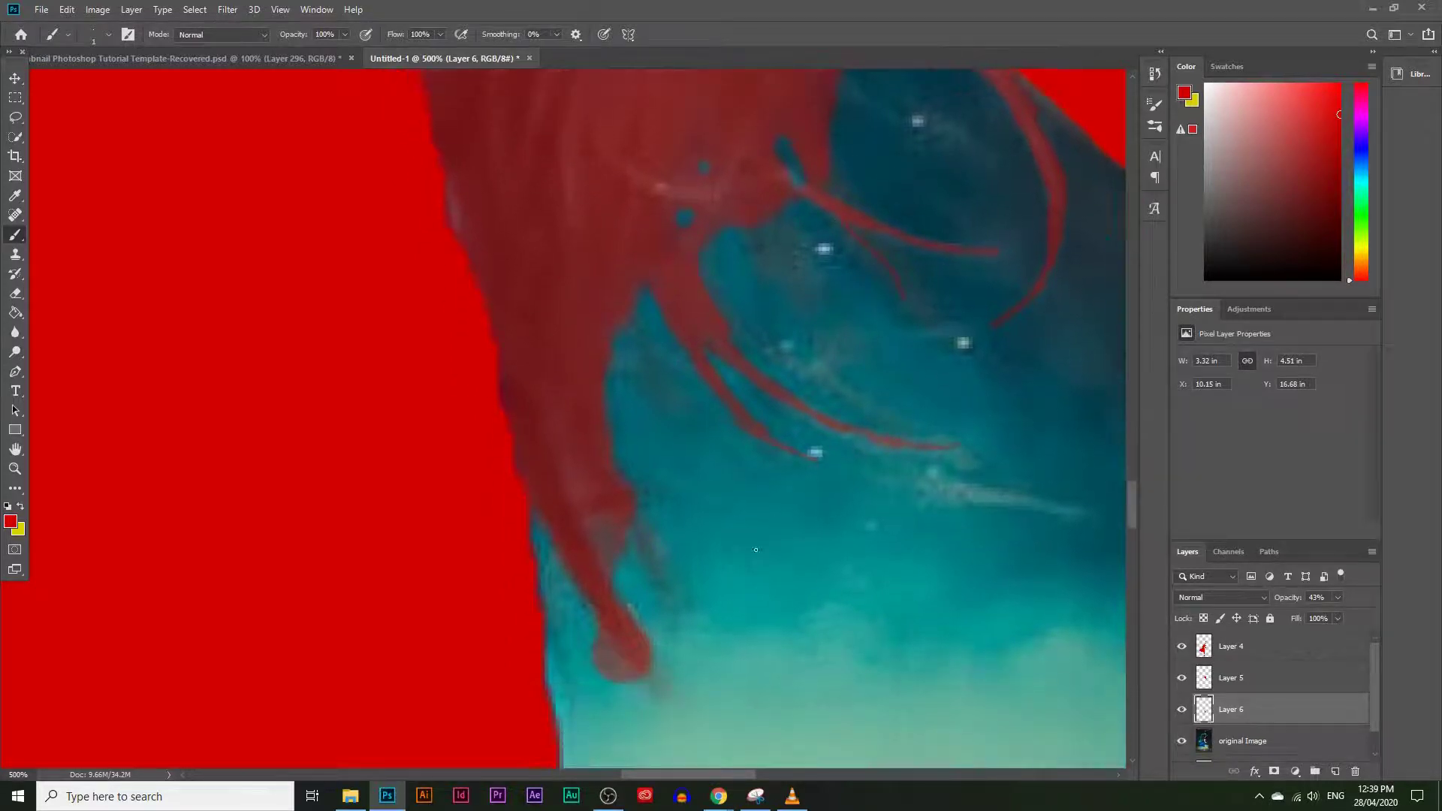
left_click(15, 292)
mouse_move(579, 591)
left_mouse_down()
mouse_move(627, 653)
mouse_move(601, 596)
mouse_move(647, 663)
mouse_move(587, 629)
mouse_move(649, 656)
left_mouse_up()
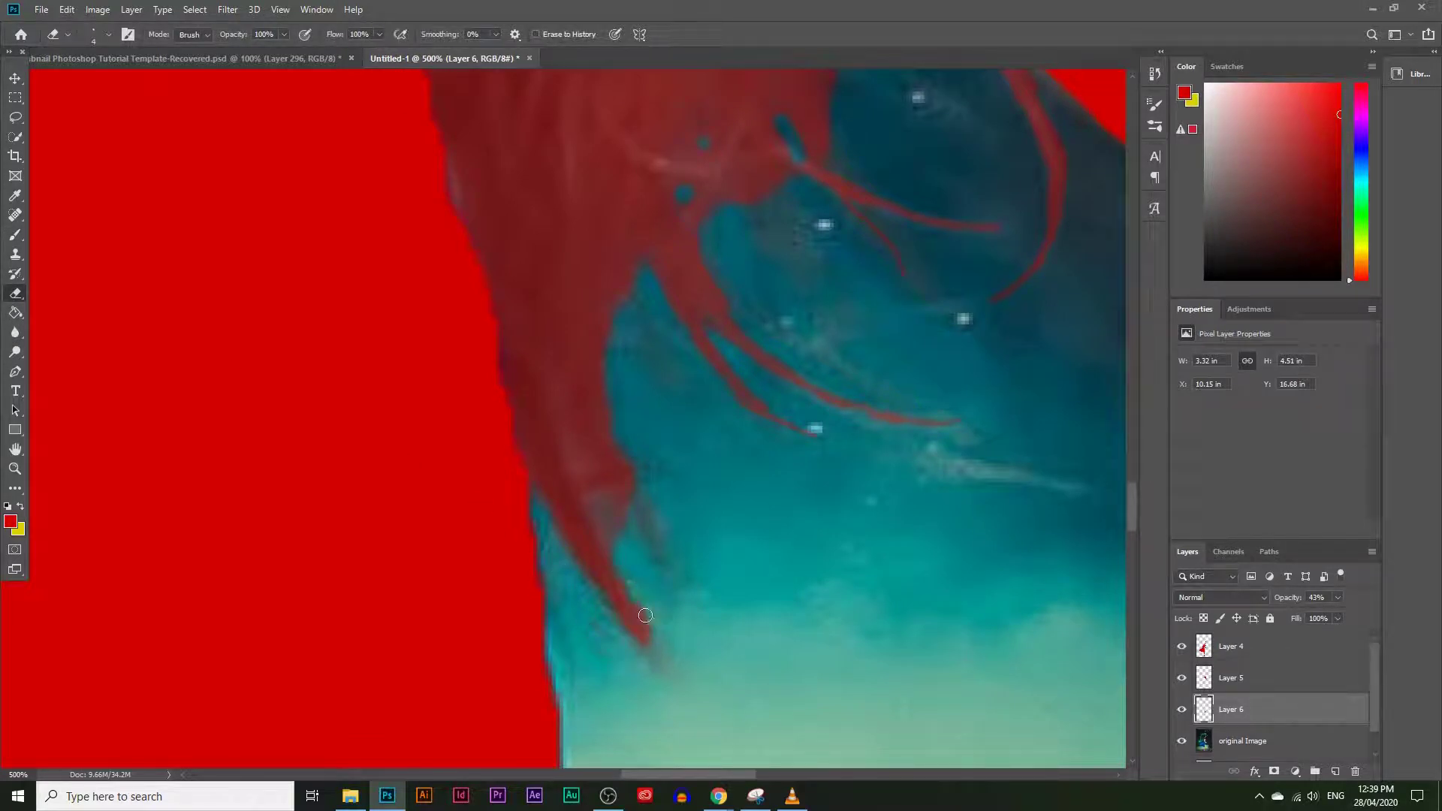
Step: Restore Layer 6's opacity to 100% with the whole dancer in view
left_click(16, 470)
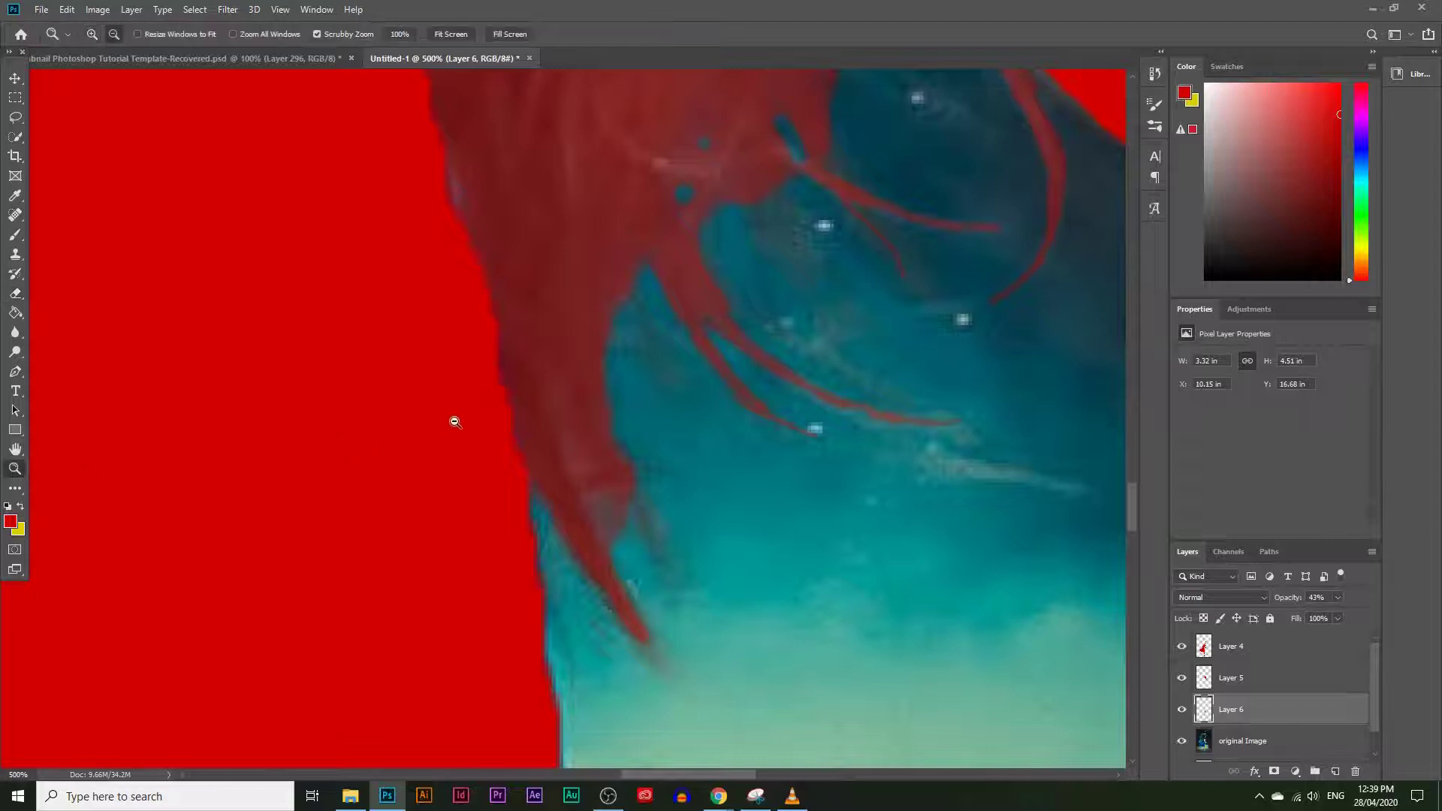
left_click(781, 445, "alt")
left_click(781, 445, "alt")
left_click(780, 445, "alt")
scroll(765, 361, "up", 2)
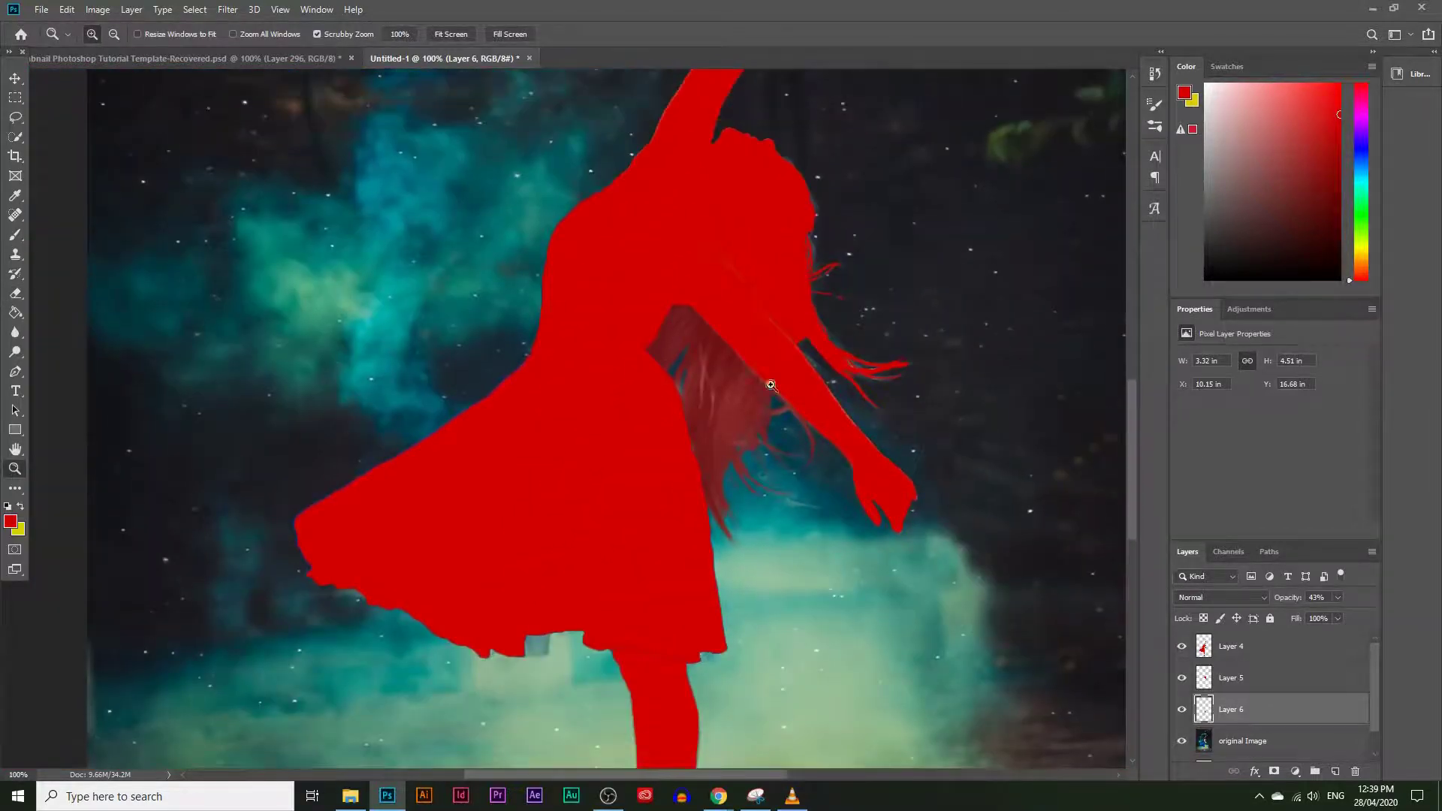
left_click(781, 390, "alt")
scroll(737, 336, "up", 3)
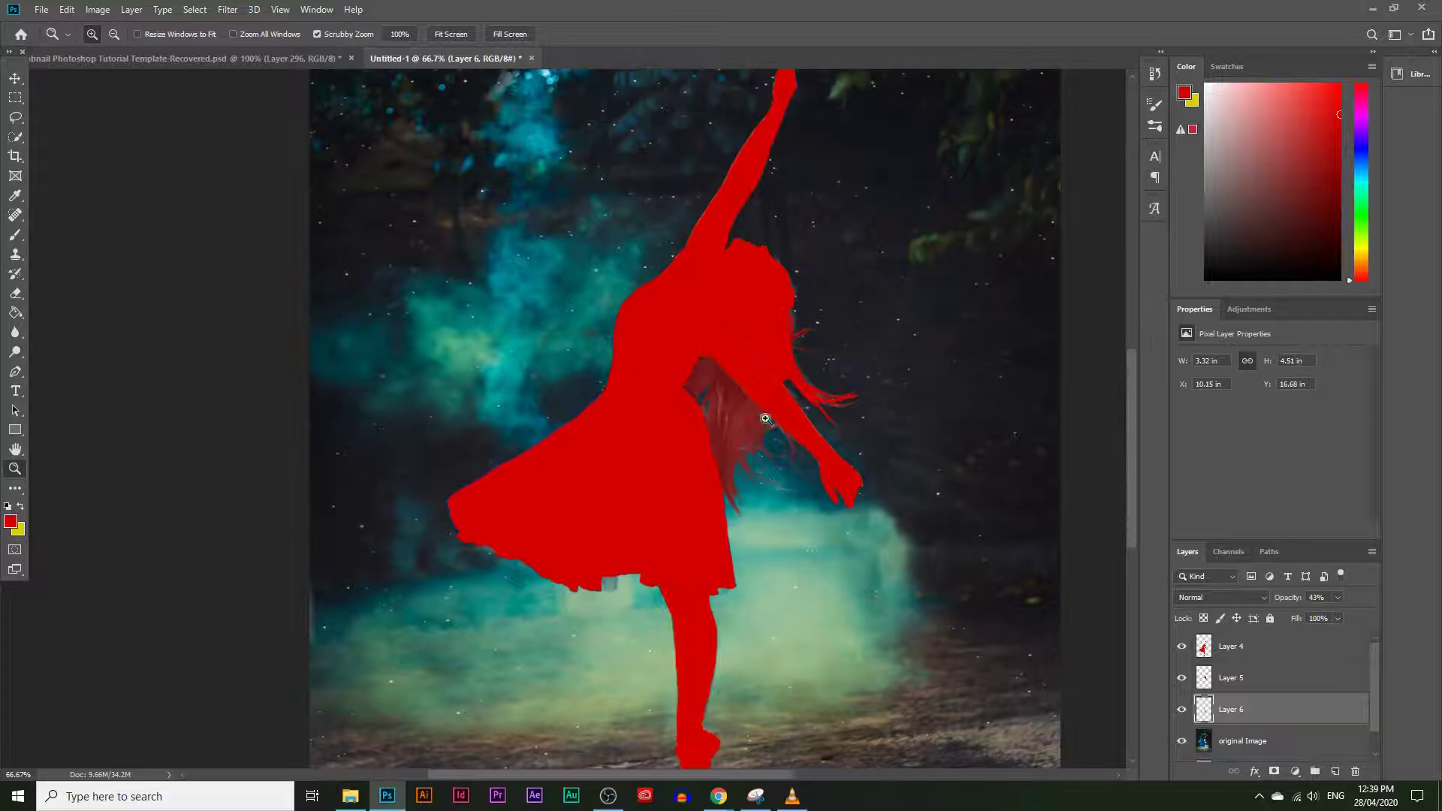
scroll(652, 442, "up", 2)
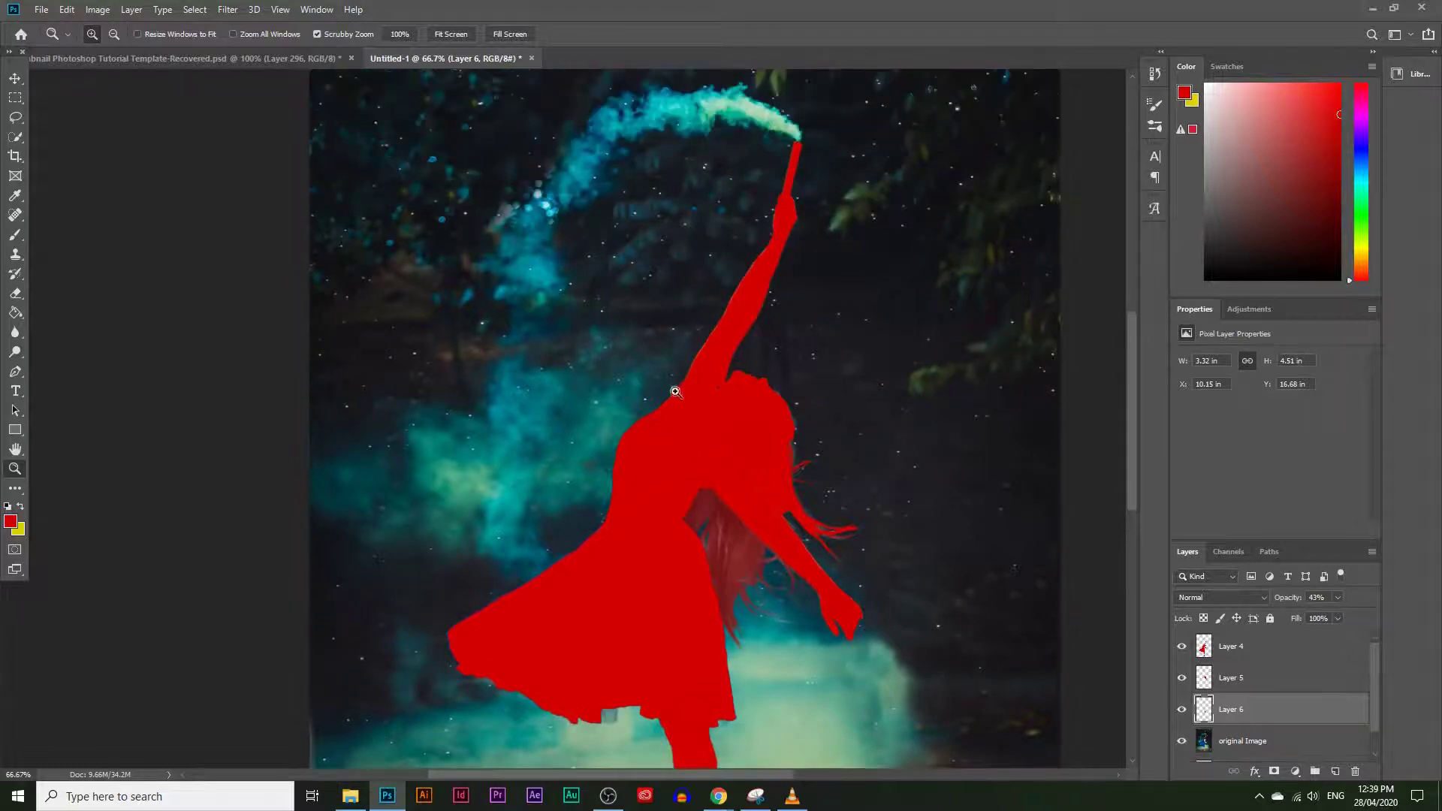
left_click(710, 456, "alt")
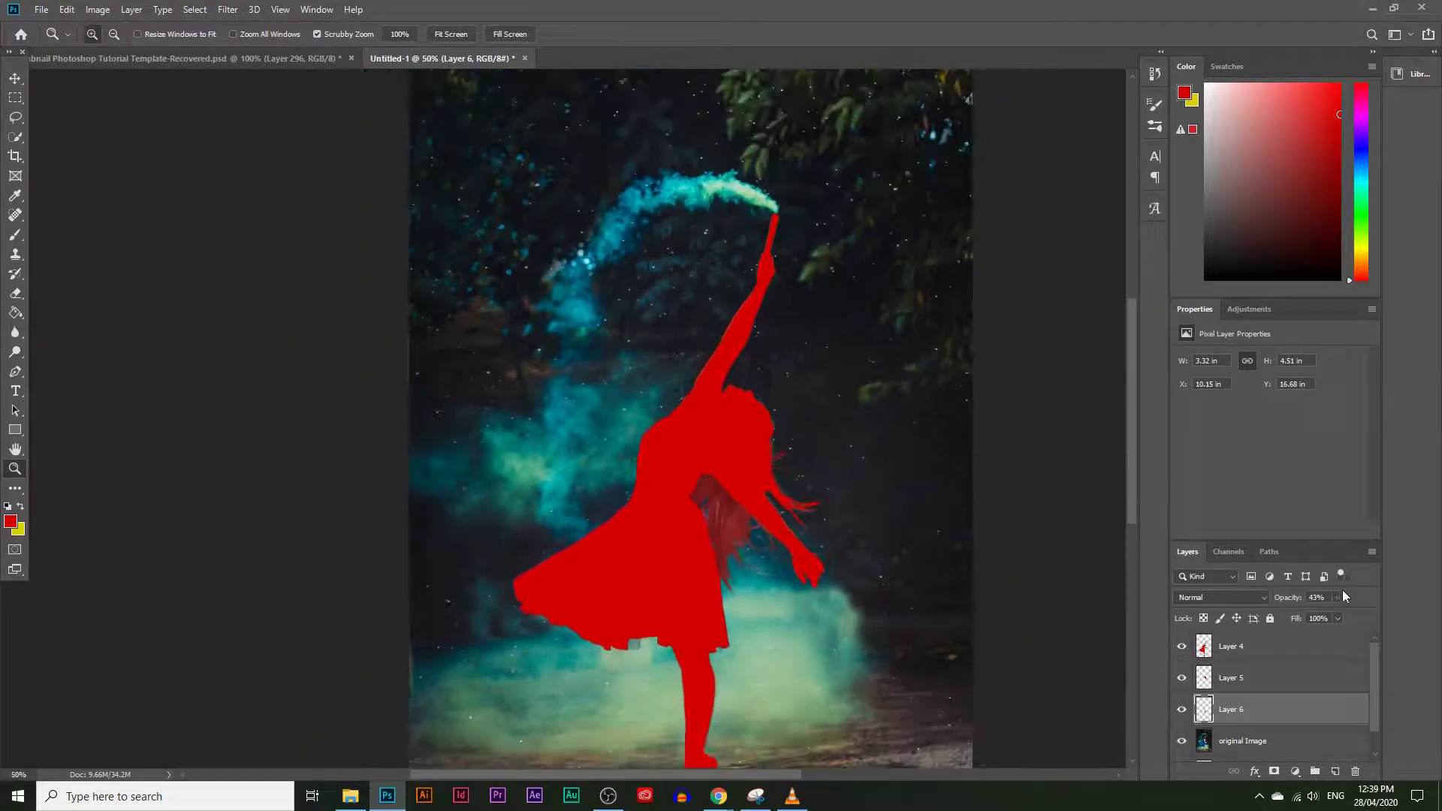
left_click_drag(1353, 619, 1390, 619)
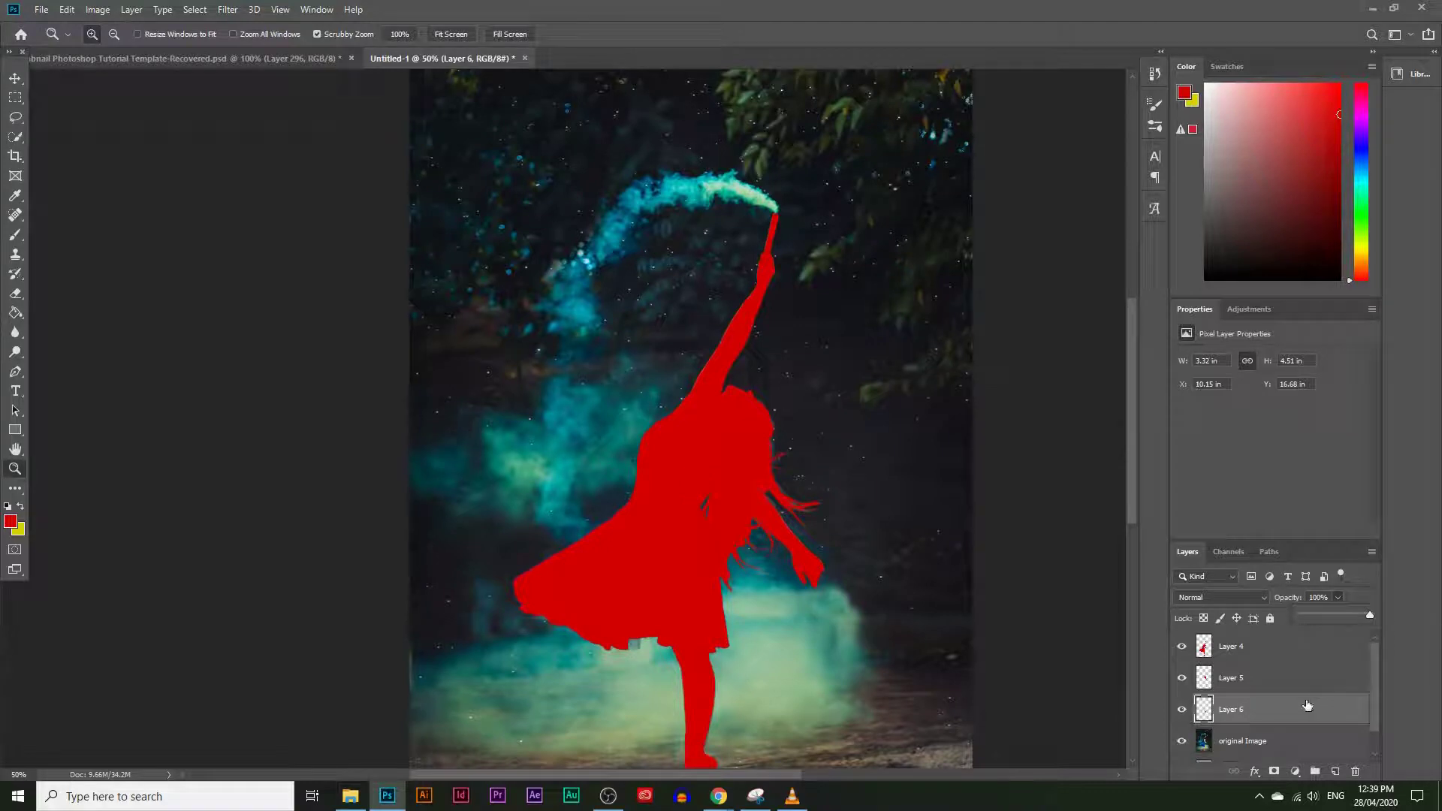
Step: Merge Layer 4, Layer 5 and Layer 6 into one silhouette layer and check it by toggling its visibility
left_click(1280, 657)
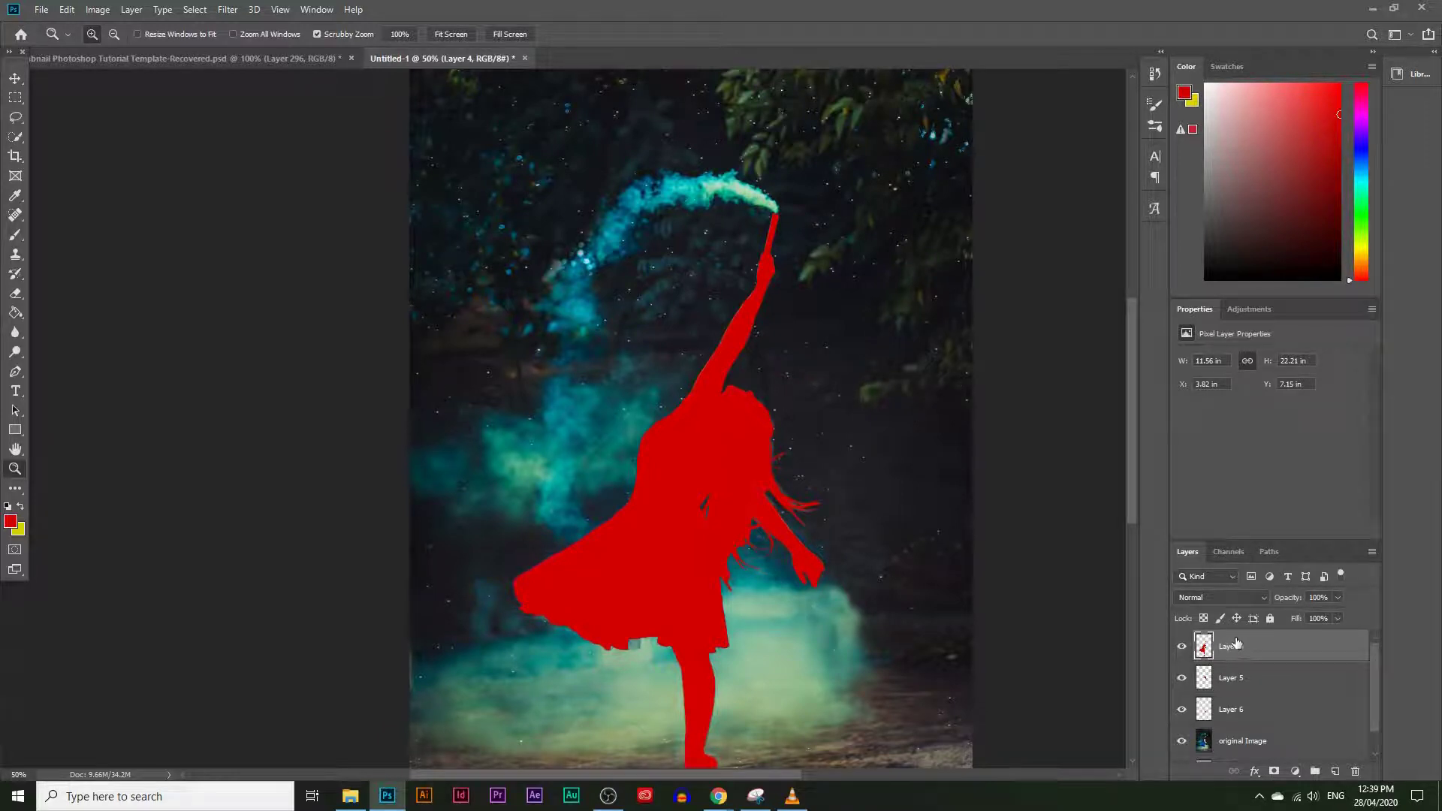
key("ctrl+e")
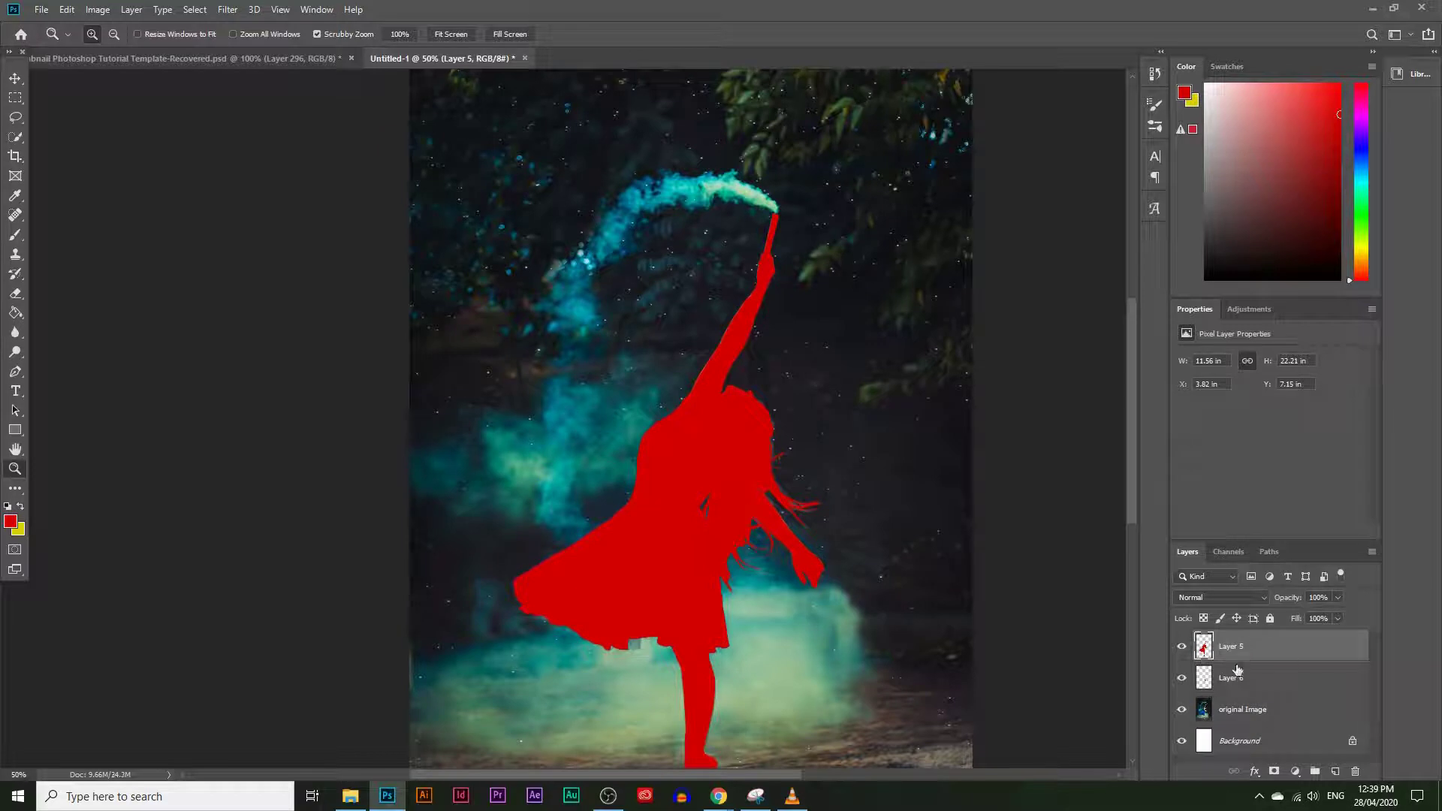
left_click(1181, 647)
left_click(1180, 647)
left_click(1183, 677)
left_click(1182, 677)
key("ctrl+e")
left_click(1182, 647)
left_click(1181, 647)
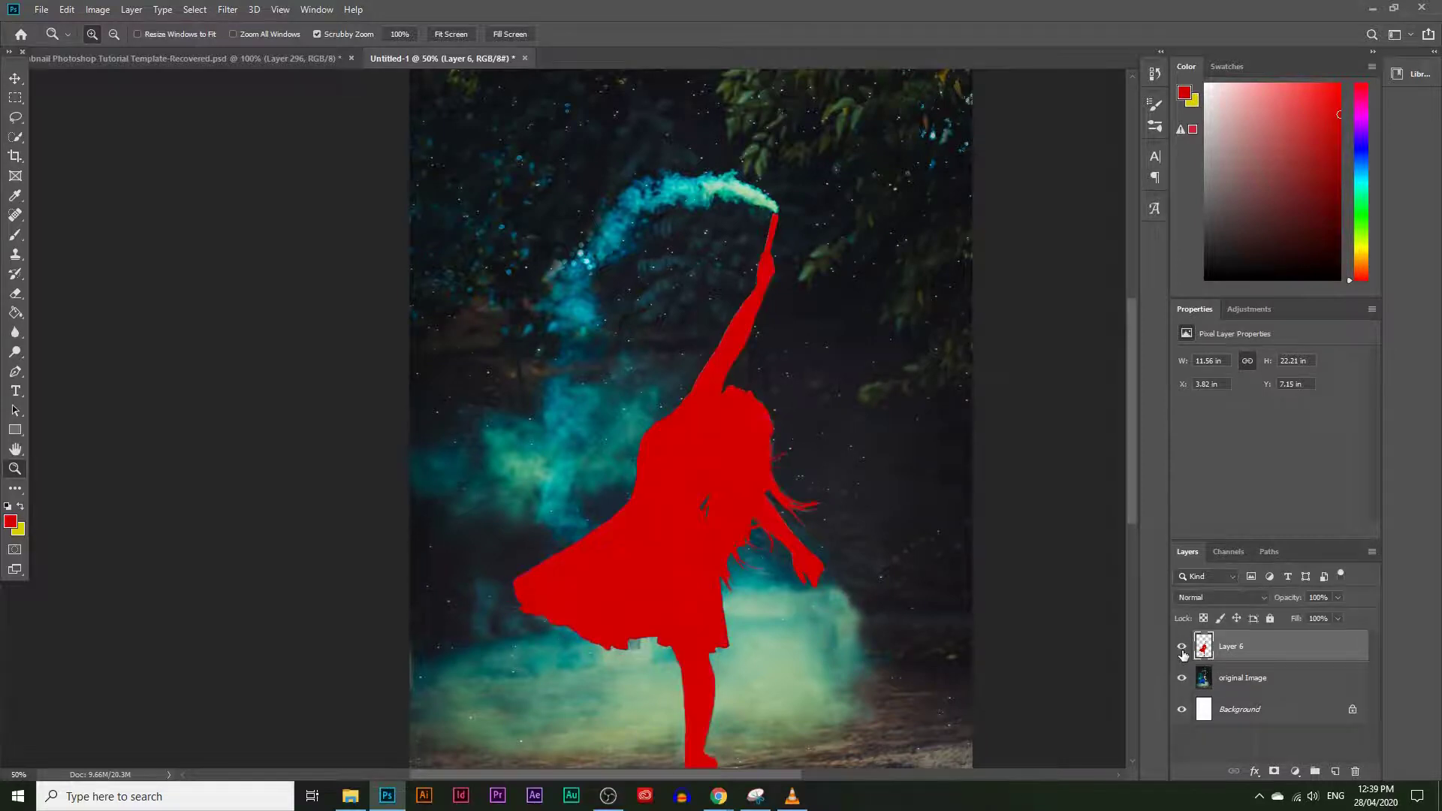
Step: Hide Layer 6, load its silhouette as a selection, and use it to mask the original Image copy 2 layer
scroll(964, 545, "down", 3)
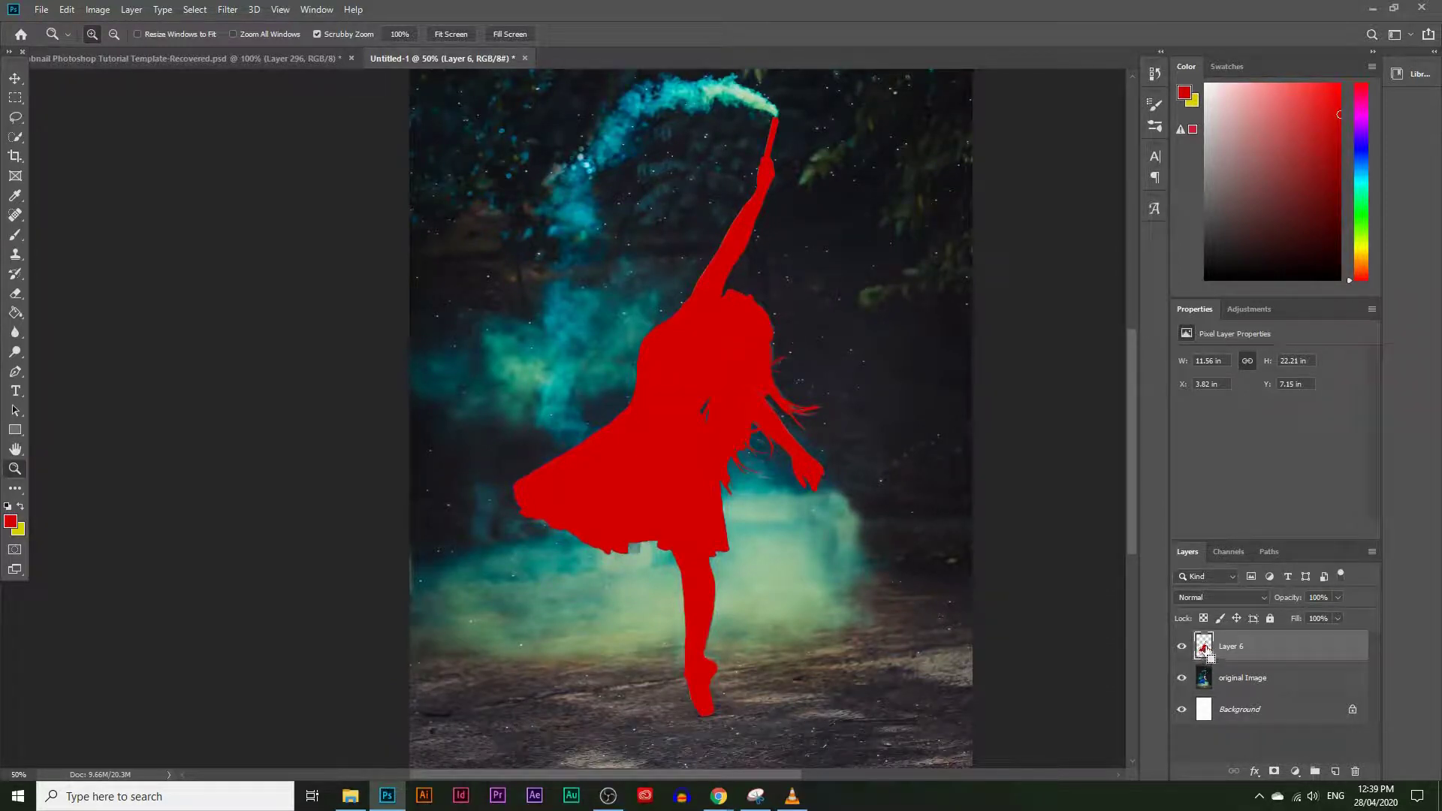
scroll(680, 425, "up", 1)
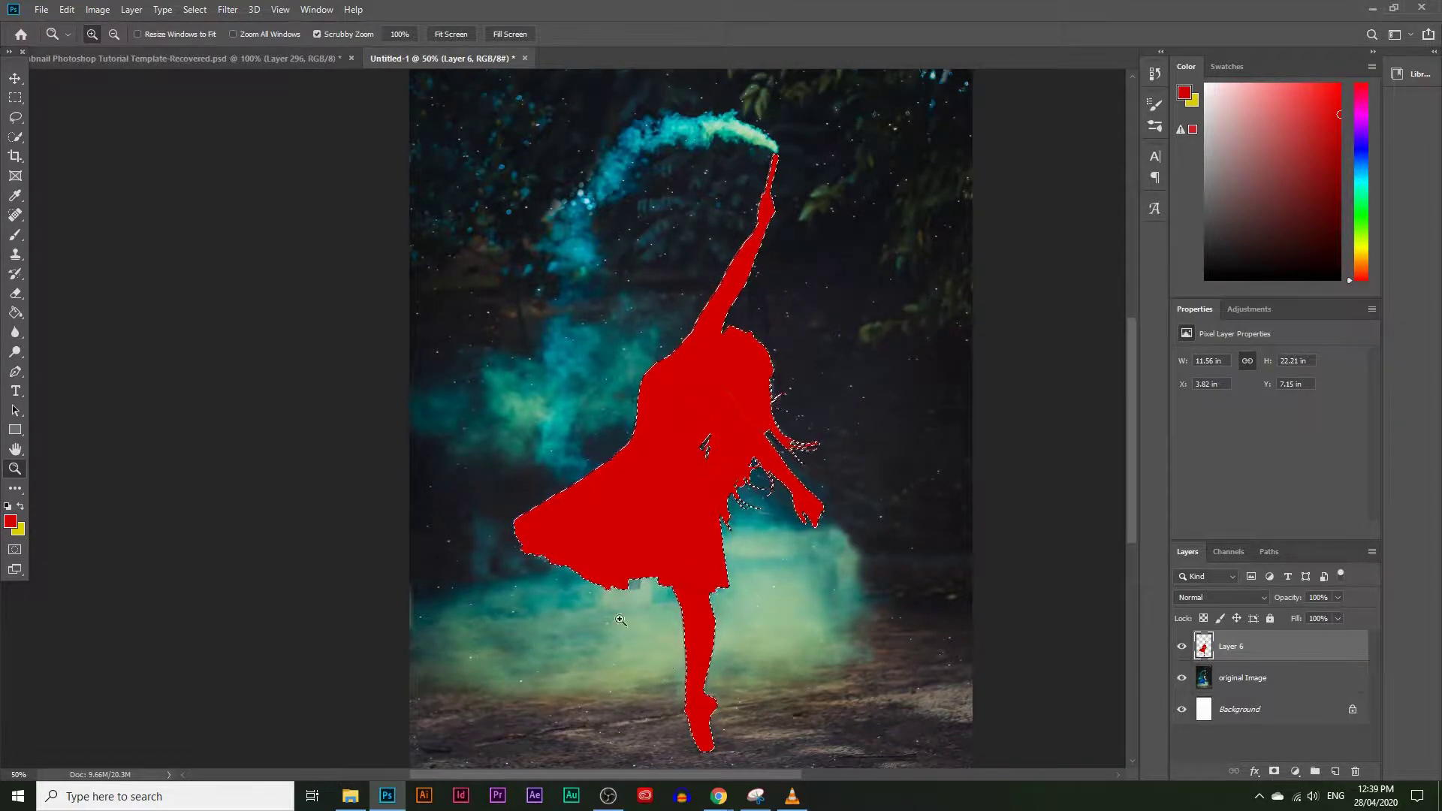
left_click(1182, 647)
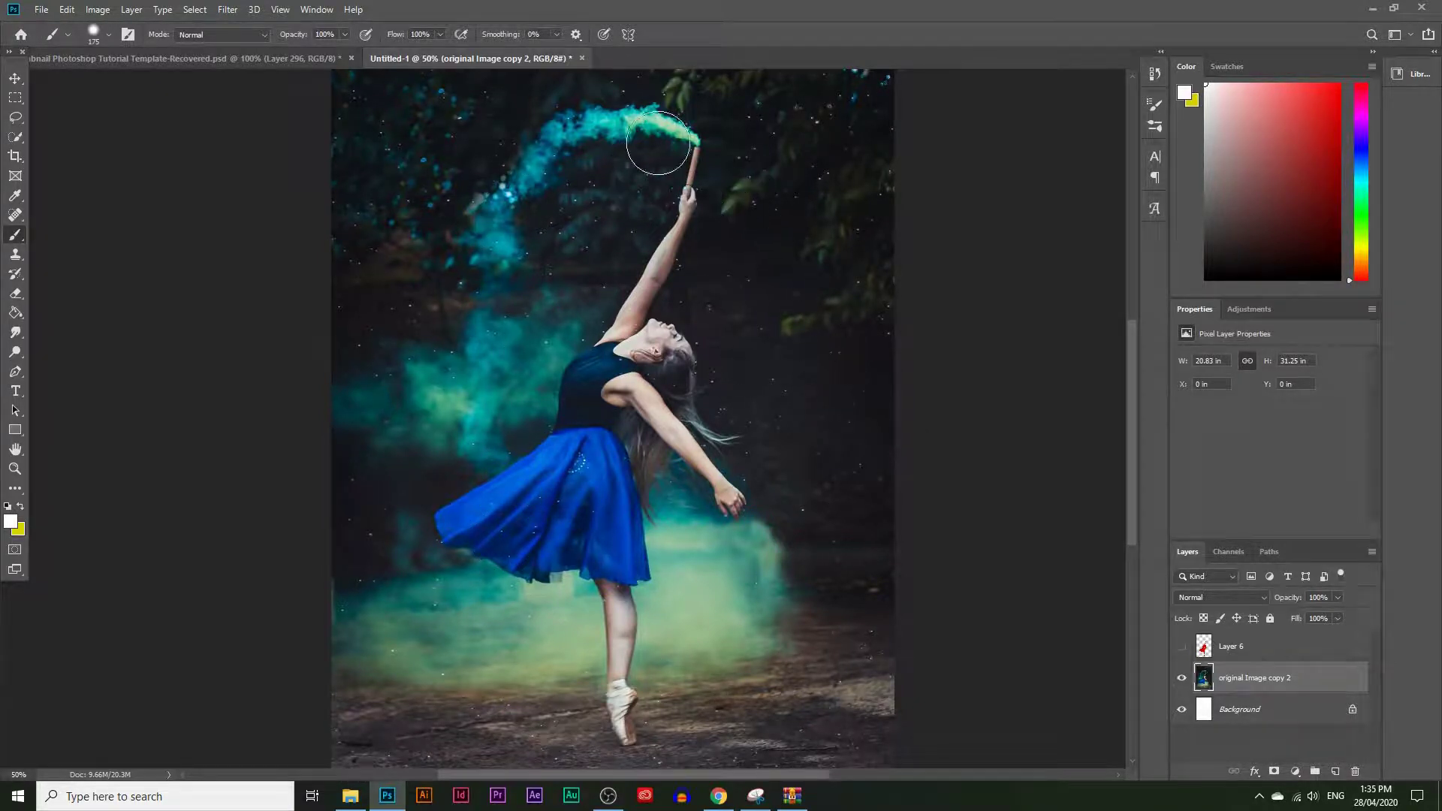
left_click(1205, 652, "ctrl")
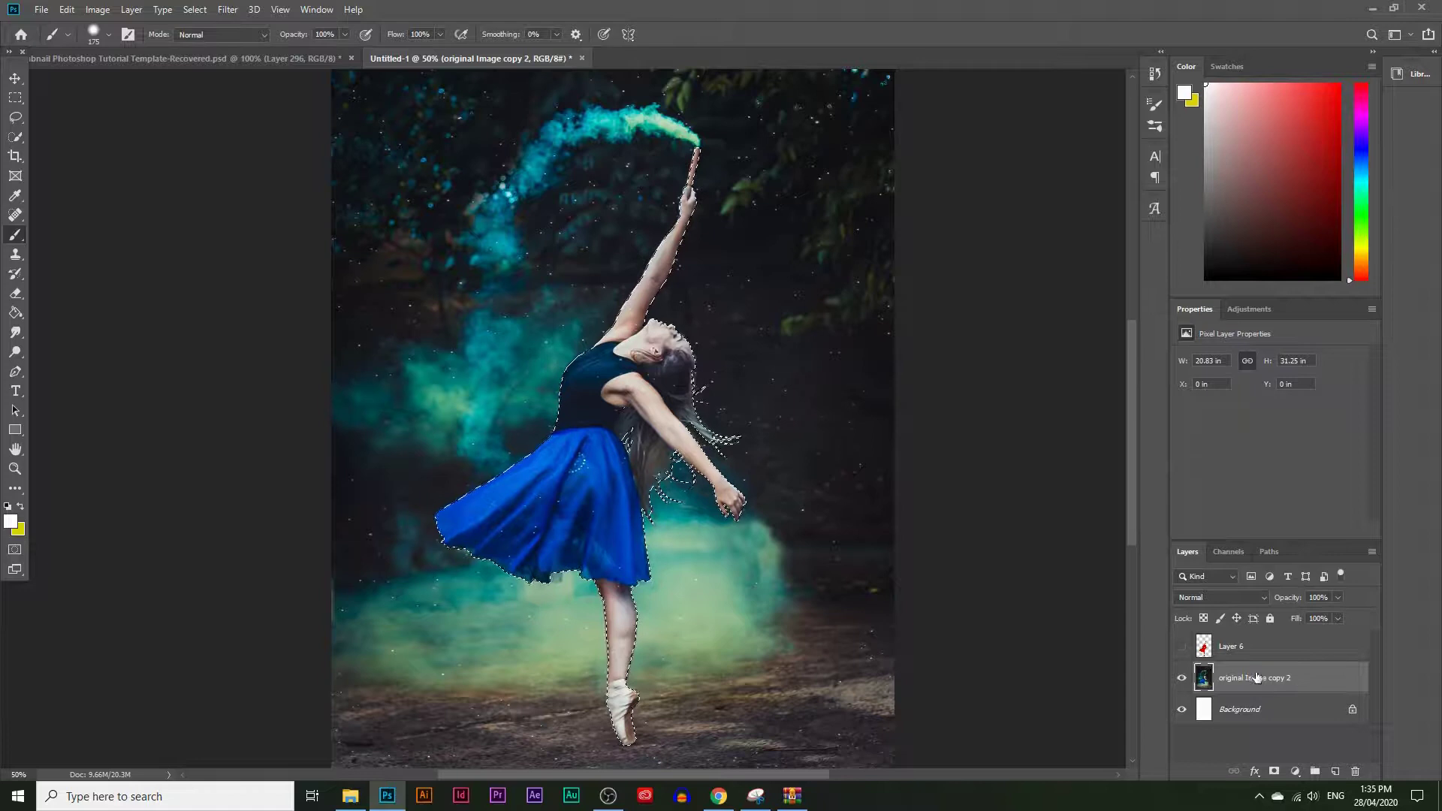
left_click(1273, 771)
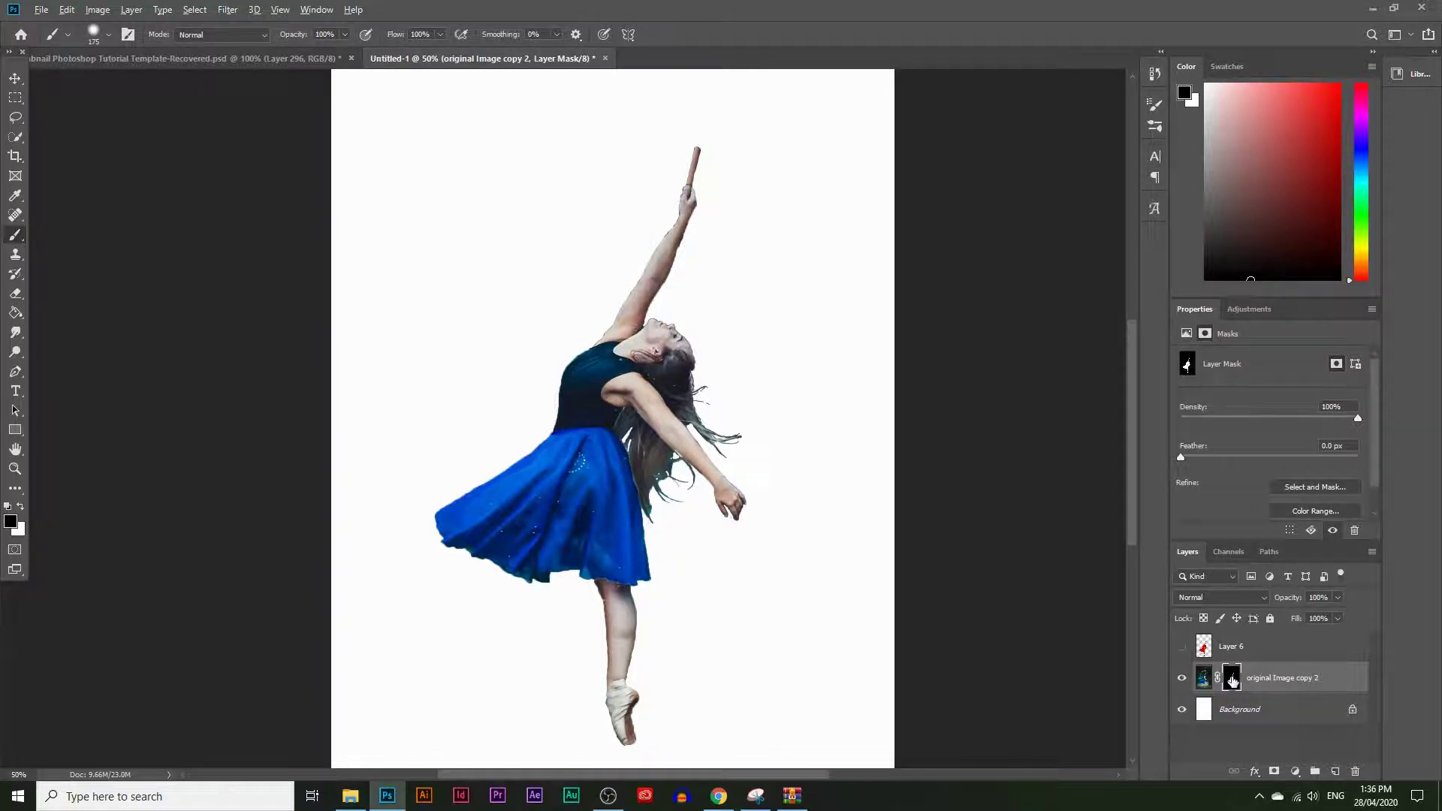
Step: Display the layer mask on its own and paint a white blob on the black area beside the raised arm
left_click(1232, 680, "alt")
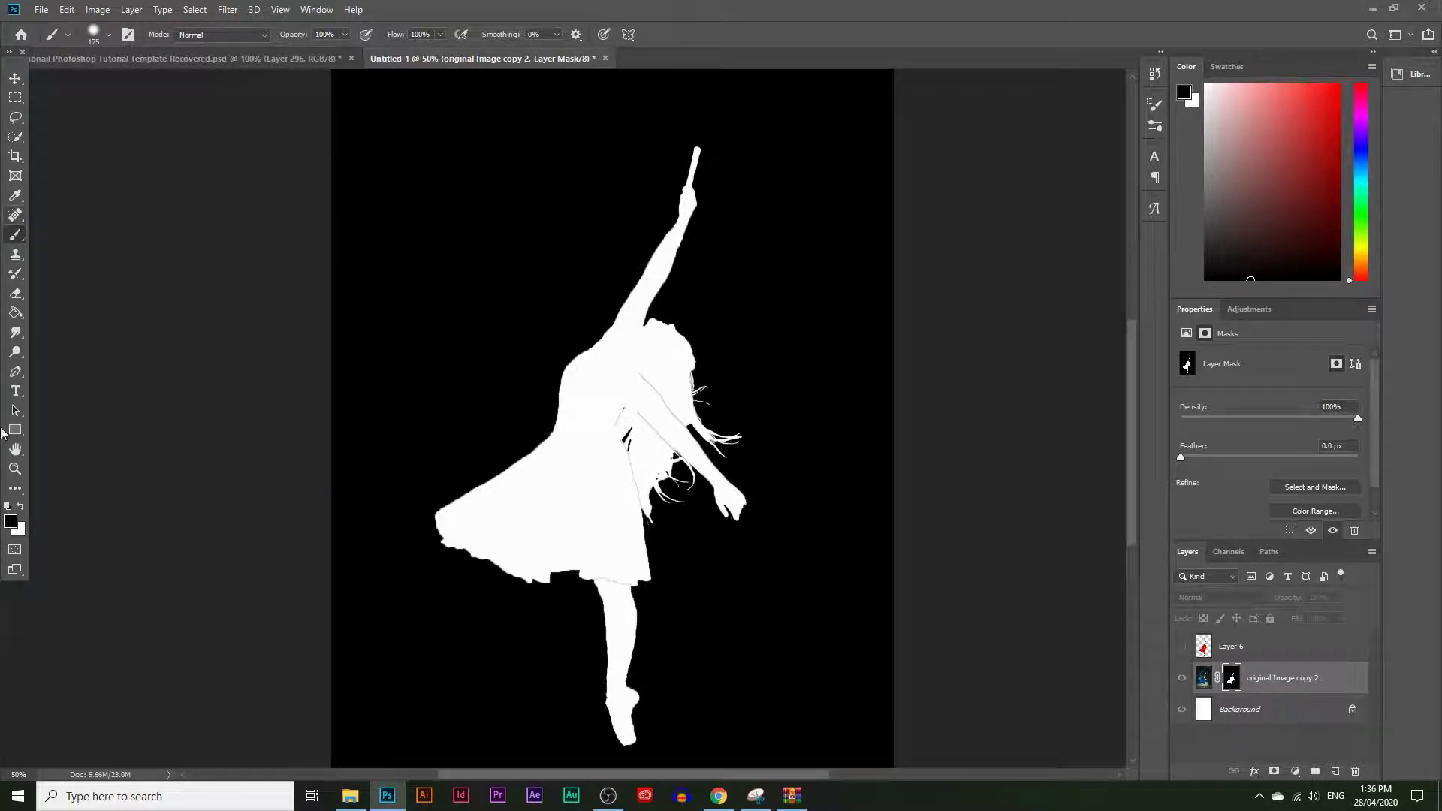
left_click(10, 524)
left_click_drag(491, 606, 438, 475)
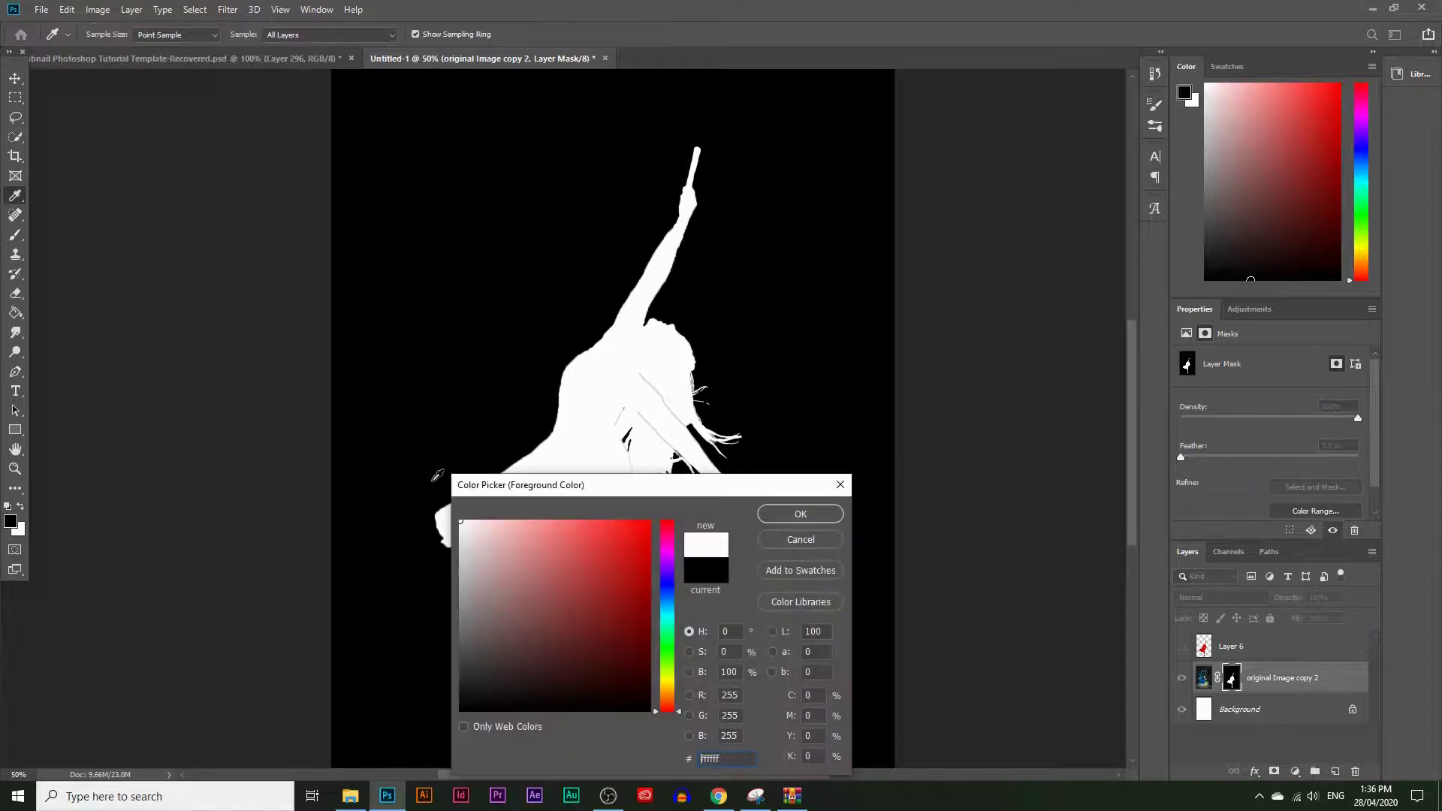
left_click(816, 520)
key("b")
mouse_move(383, 180)
left_mouse_down()
mouse_move(459, 207)
mouse_move(473, 200)
mouse_move(465, 170)
mouse_move(469, 220)
mouse_move(500, 191)
left_mouse_up()
Step: Paint a mid-grey (#767676) blob on the mask below the white one and return to the normal image view
left_click(10, 522)
left_click(468, 615)
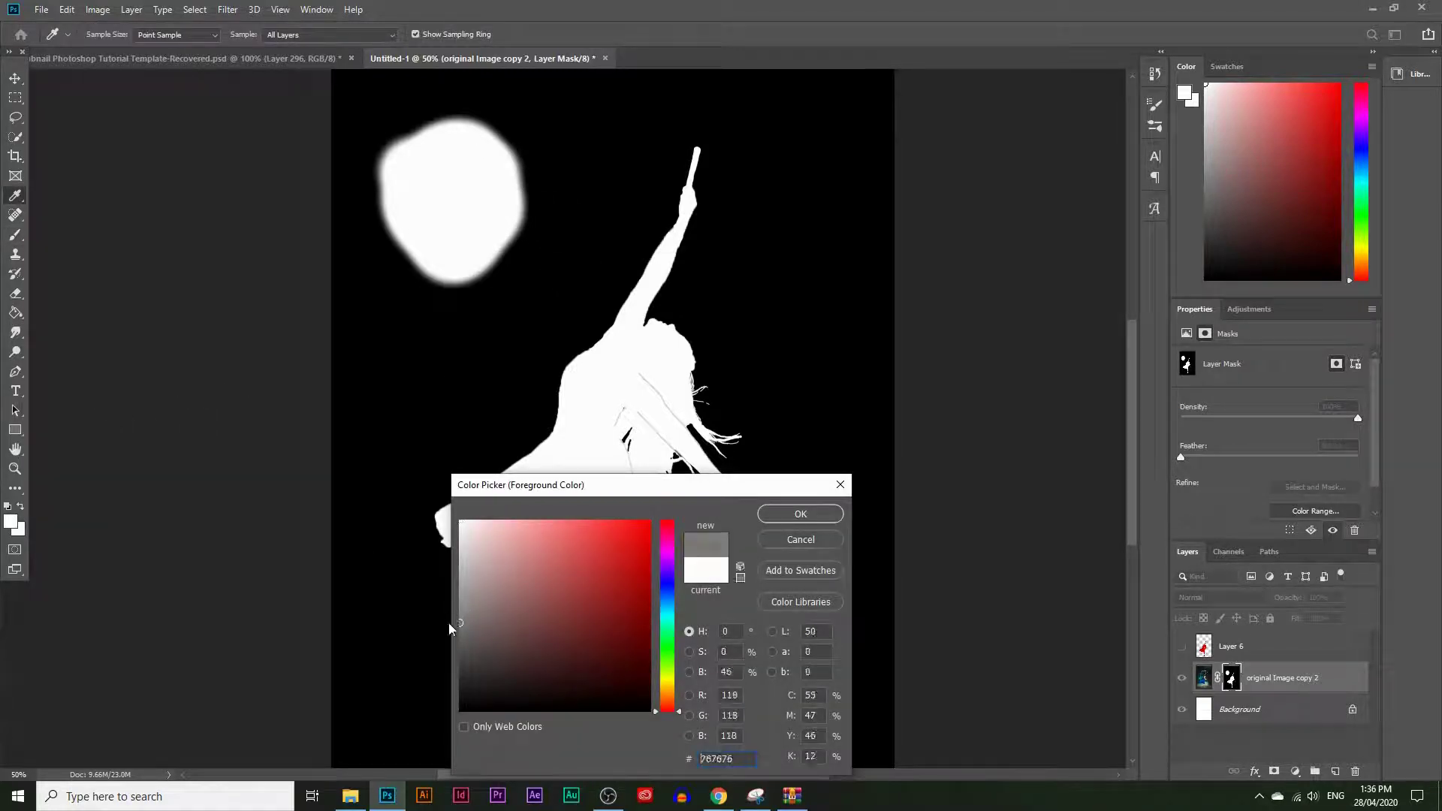
left_click(819, 521)
mouse_move(444, 418)
left_mouse_down()
mouse_move(418, 396)
mouse_move(412, 422)
mouse_move(414, 410)
left_mouse_up()
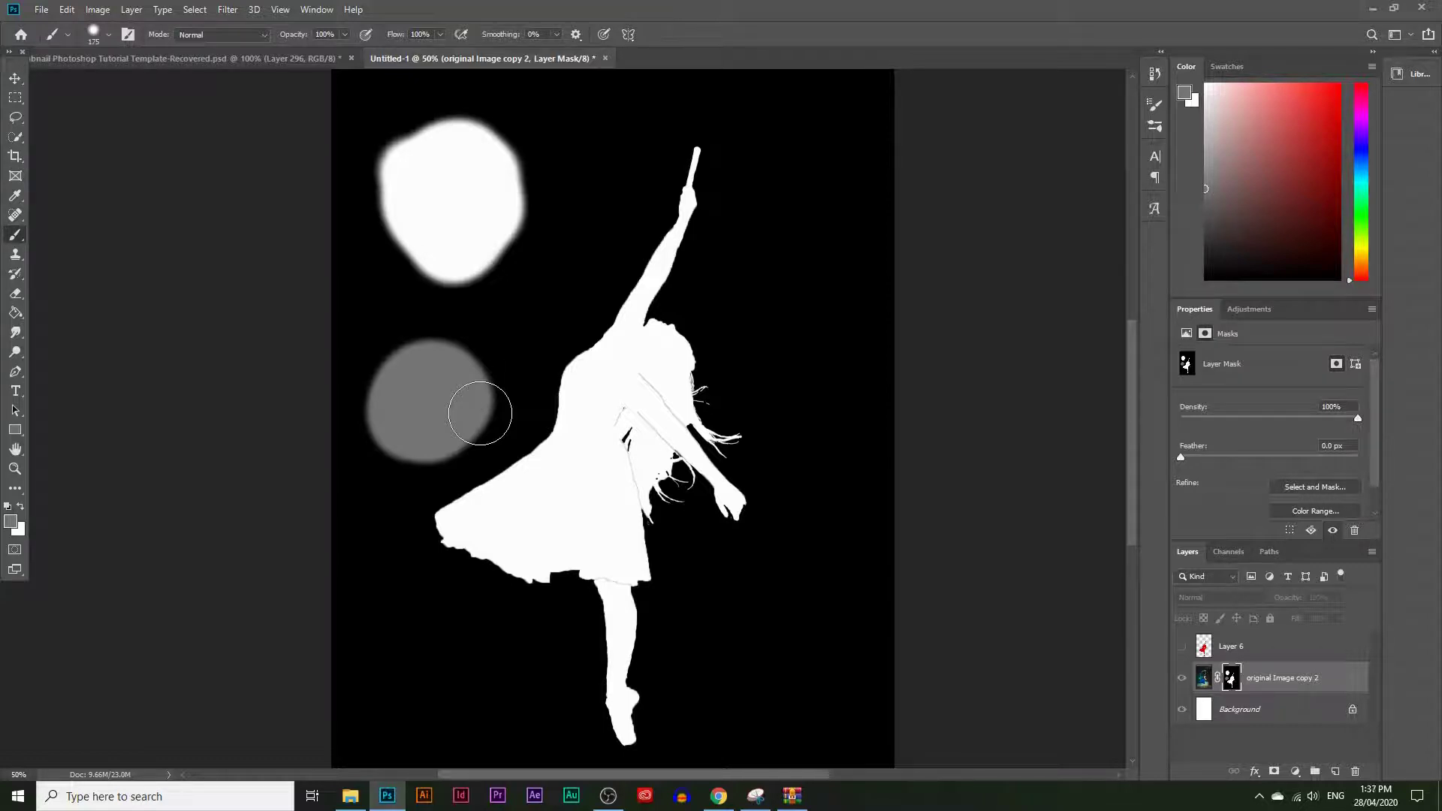
left_click(1232, 681, "alt")
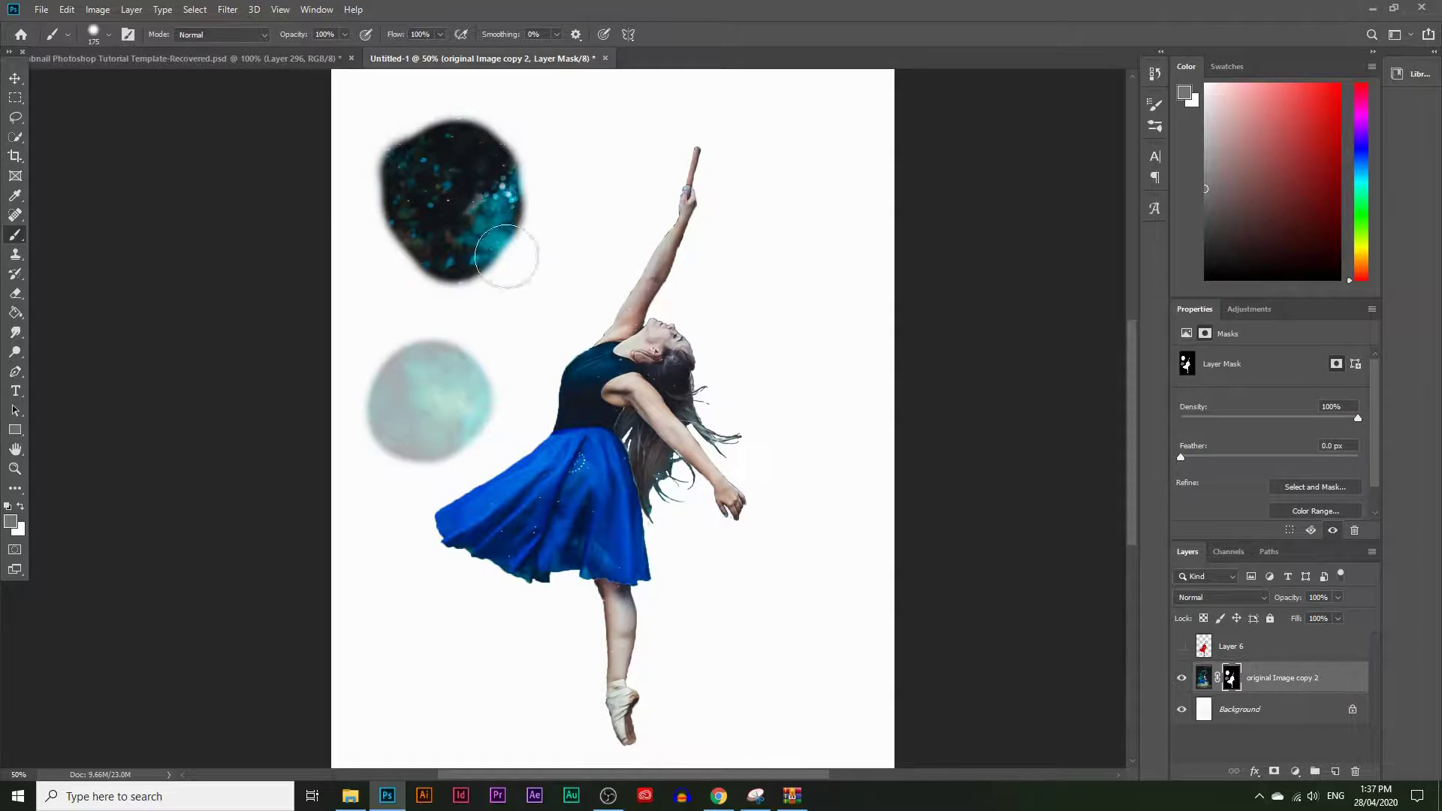
Step: Paint dark grey (#303030) on the mask across both test blobs beside the dancer
left_click(11, 523)
left_click_drag(454, 571, 449, 669)
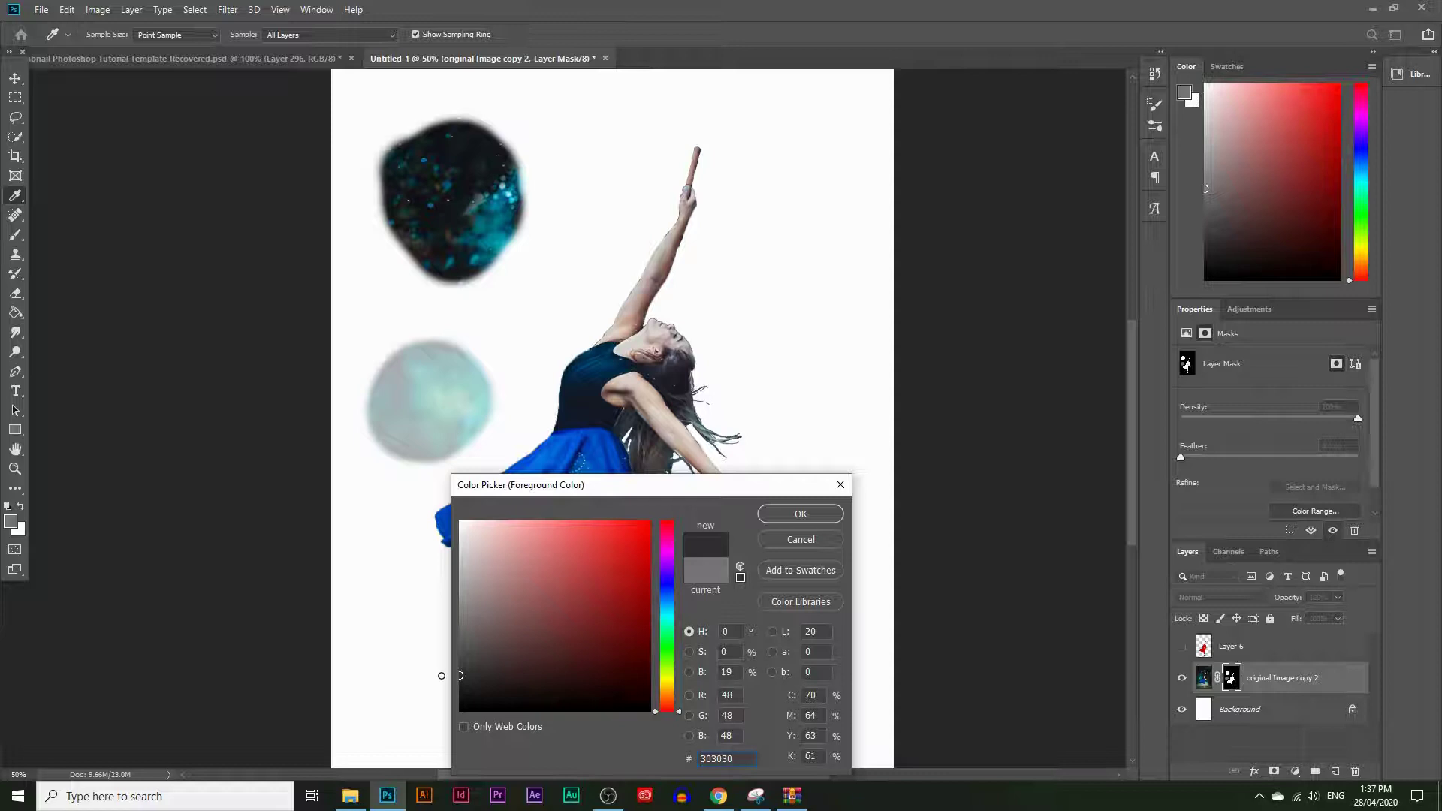
left_click(797, 511)
mouse_move(429, 341)
left_mouse_down()
mouse_move(443, 368)
mouse_move(410, 395)
mouse_move(415, 443)
mouse_move(399, 462)
mouse_move(437, 292)
mouse_move(432, 390)
mouse_move(479, 297)
mouse_move(497, 358)
mouse_move(476, 376)
mouse_move(524, 247)
mouse_move(448, 299)
mouse_move(511, 241)
mouse_move(444, 276)
mouse_move(429, 194)
mouse_move(507, 239)
mouse_move(492, 198)
mouse_move(435, 264)
mouse_move(478, 200)
mouse_move(524, 208)
mouse_move(521, 260)
mouse_move(484, 276)
mouse_move(434, 359)
mouse_move(489, 232)
mouse_move(527, 212)
mouse_move(467, 237)
left_mouse_up()
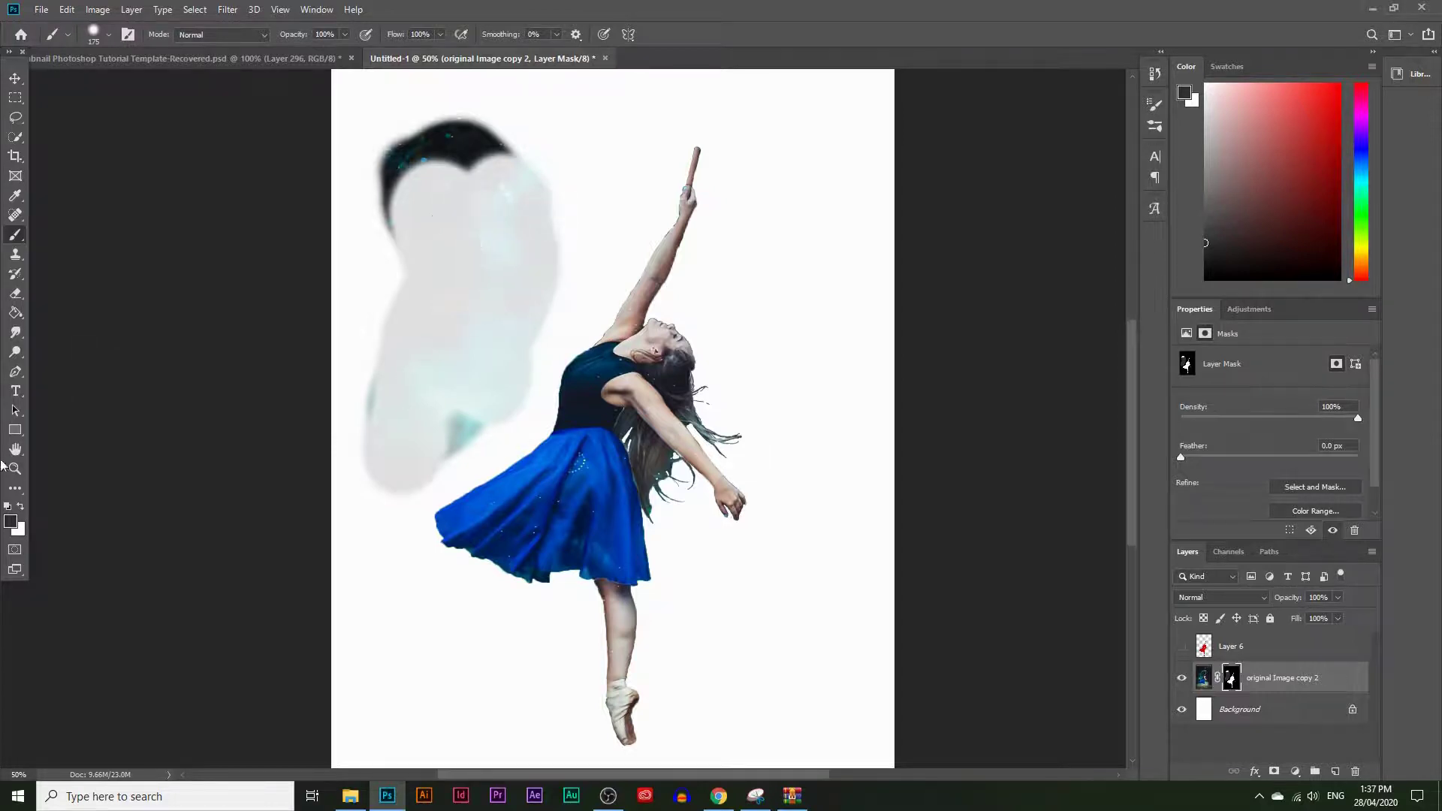
Step: Paint light grey (#a8a8a8) on the mask over the dark grey test area
left_click(11, 521)
mouse_move(533, 657)
left_mouse_down()
mouse_move(428, 569)
mouse_move(424, 584)
left_mouse_up()
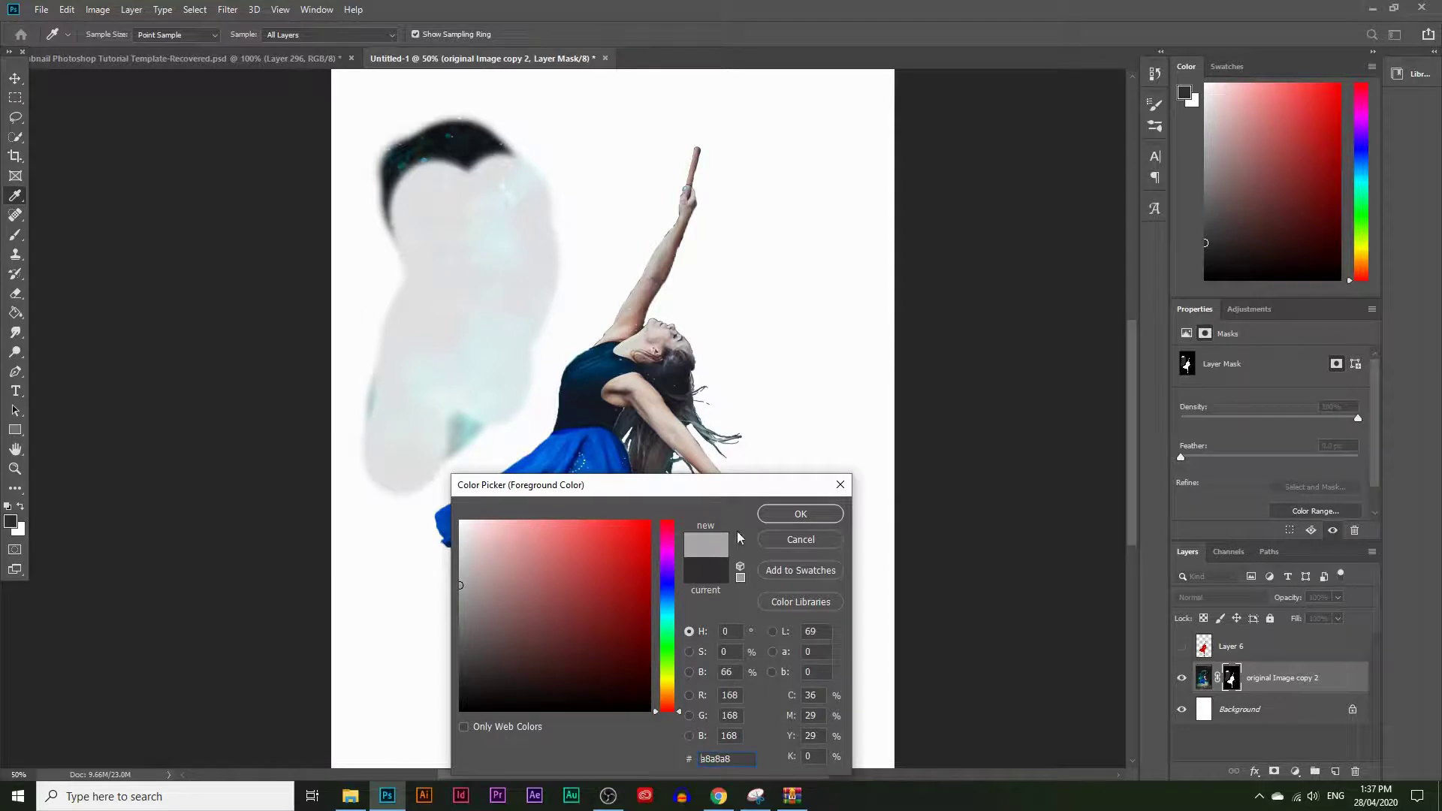
left_click(800, 513)
key("b")
mouse_move(403, 376)
left_mouse_down()
mouse_move(395, 443)
mouse_move(456, 338)
mouse_move(442, 317)
mouse_move(459, 259)
mouse_move(473, 353)
mouse_move(421, 346)
mouse_move(478, 254)
left_mouse_up()
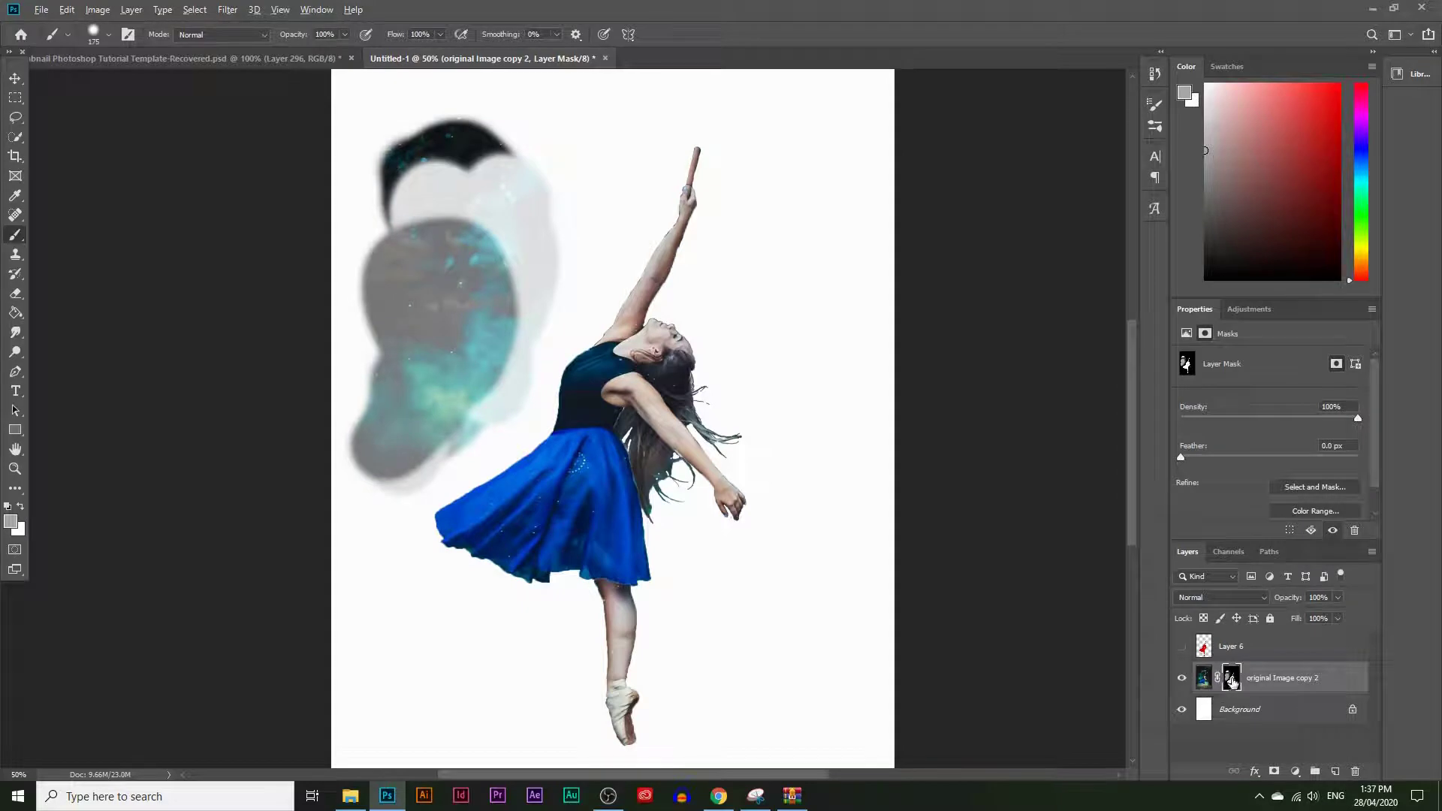
Step: Paint black over all test blobs in the displayed layer mask, leaving only the dancer white, and return to the image view
left_click(1231, 681, "alt")
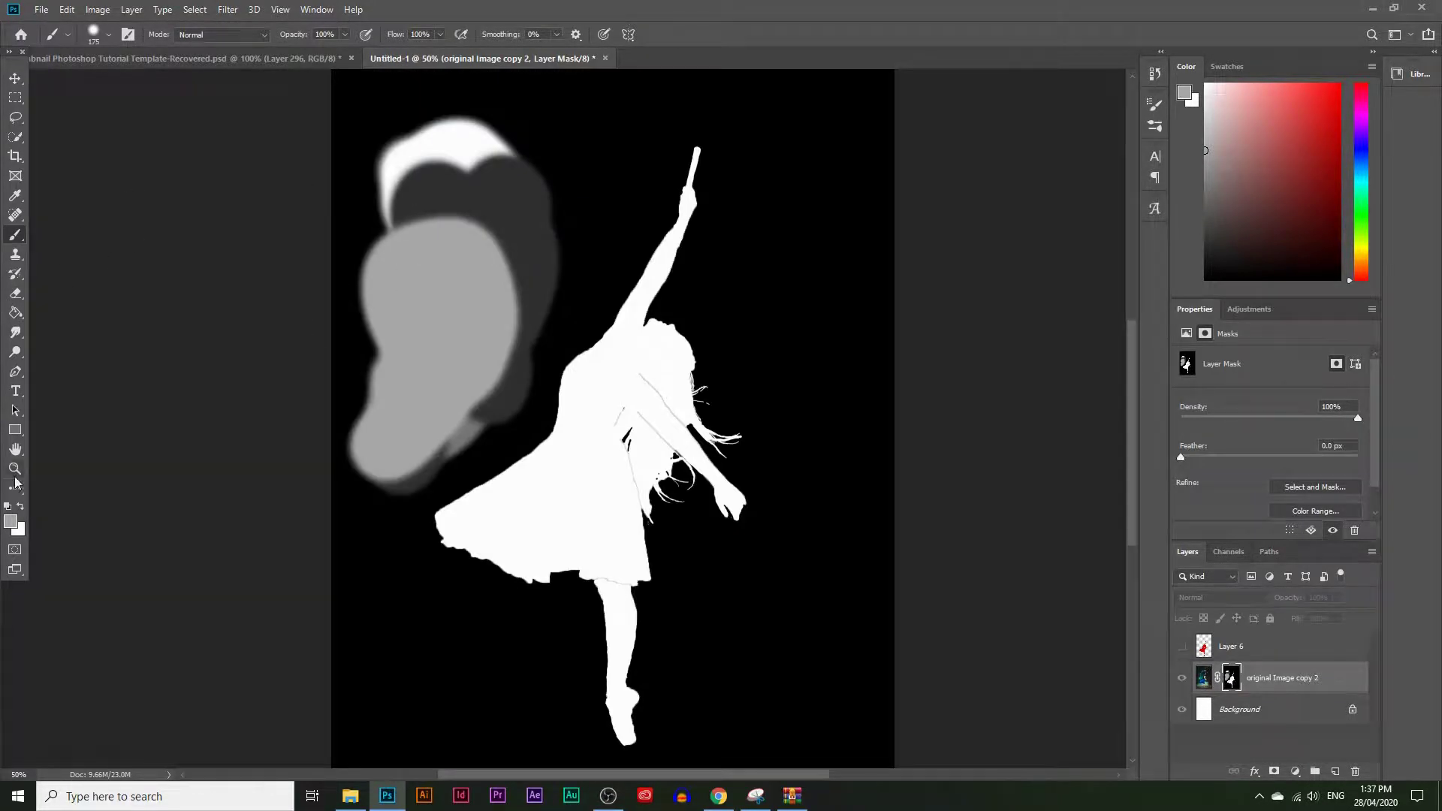
left_click(10, 522)
left_click(532, 709)
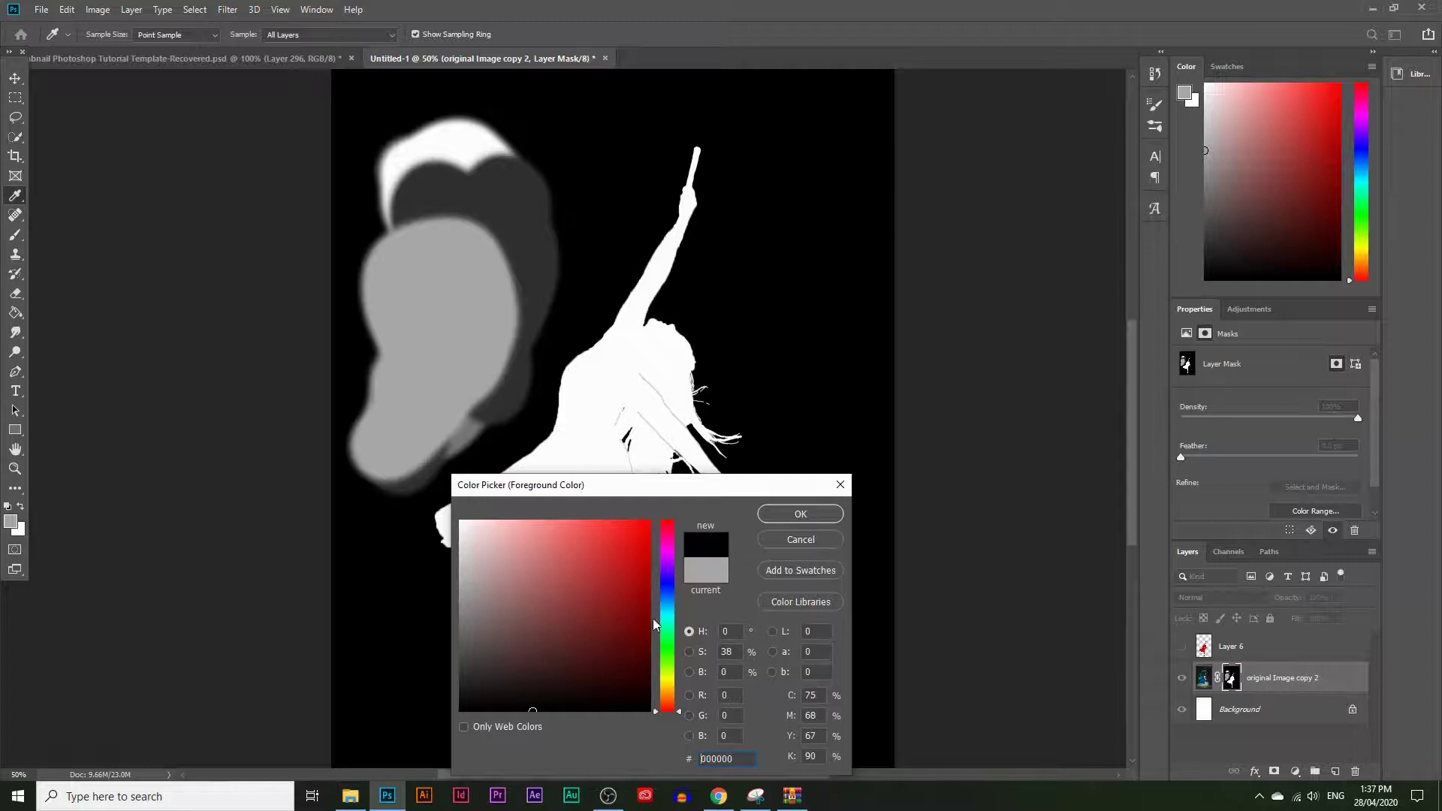
left_click(829, 519)
mouse_move(322, 441)
left_mouse_down()
mouse_move(360, 476)
mouse_move(449, 438)
mouse_move(498, 393)
mouse_move(538, 263)
mouse_move(515, 147)
mouse_move(386, 240)
mouse_move(364, 451)
mouse_move(392, 380)
mouse_move(482, 283)
mouse_move(429, 159)
mouse_move(450, 353)
left_mouse_up()
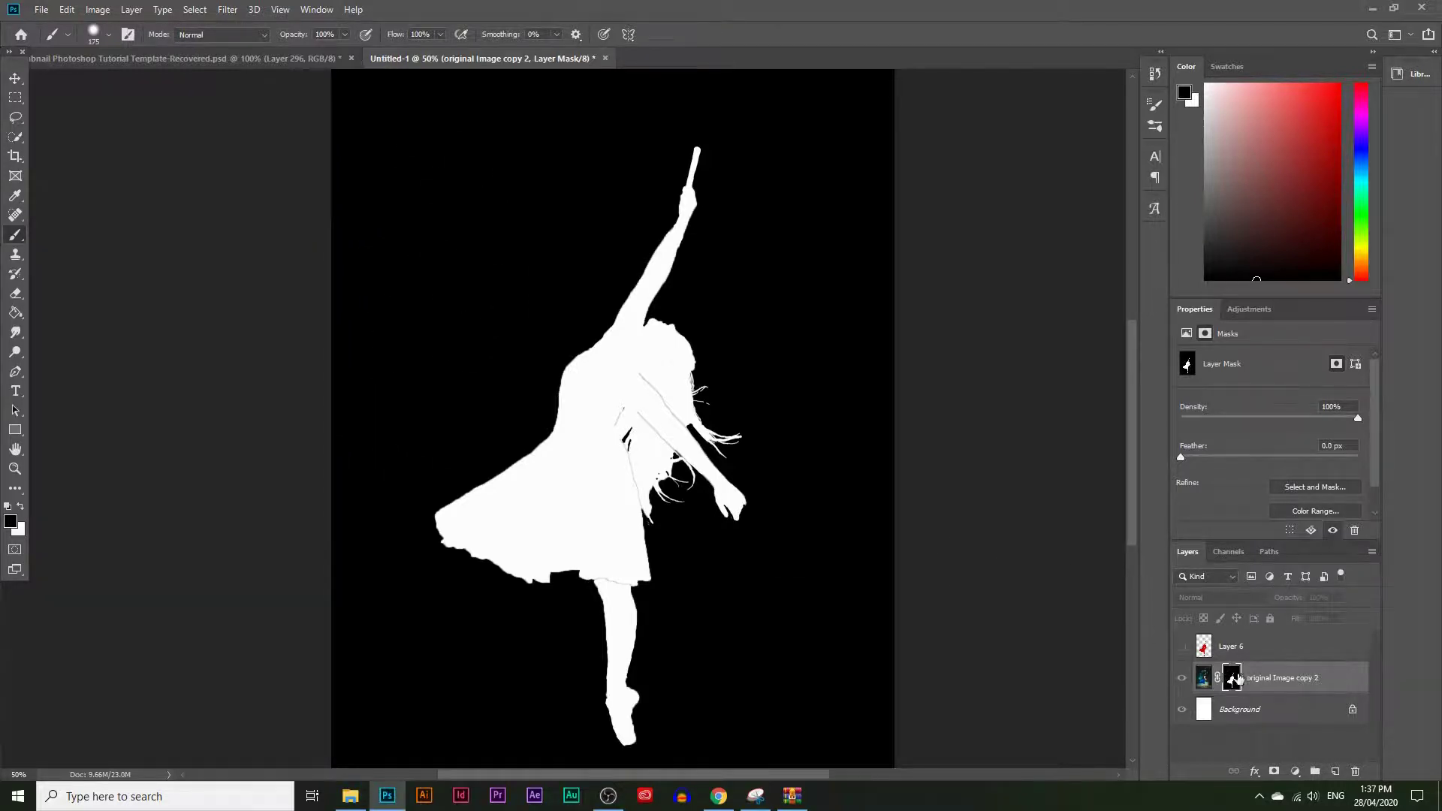
left_click(1233, 680, "alt")
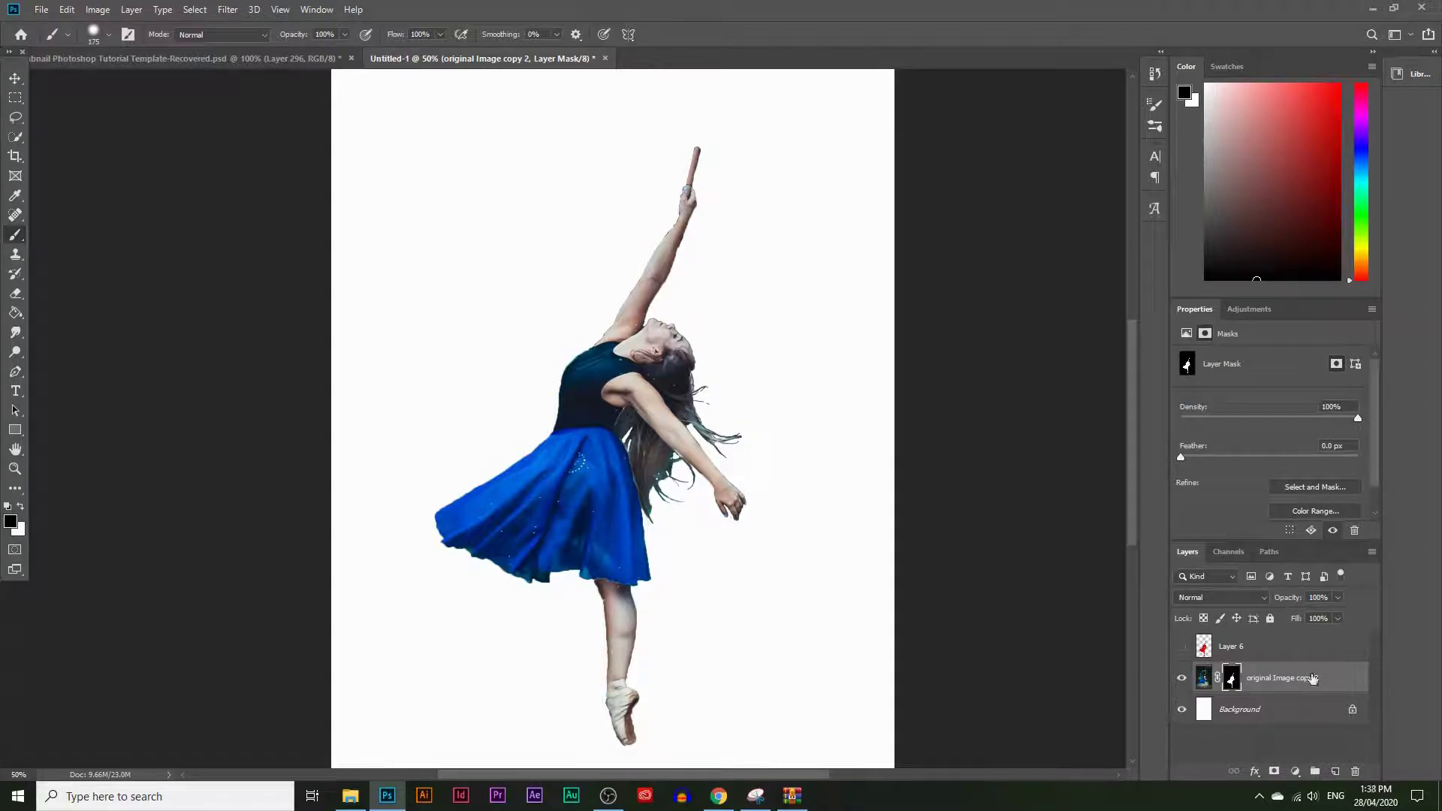
Step: Duplicate the masked dancer layer and delete the layer mask from original Image copy 2
left_click_drag(1241, 679, 1334, 771)
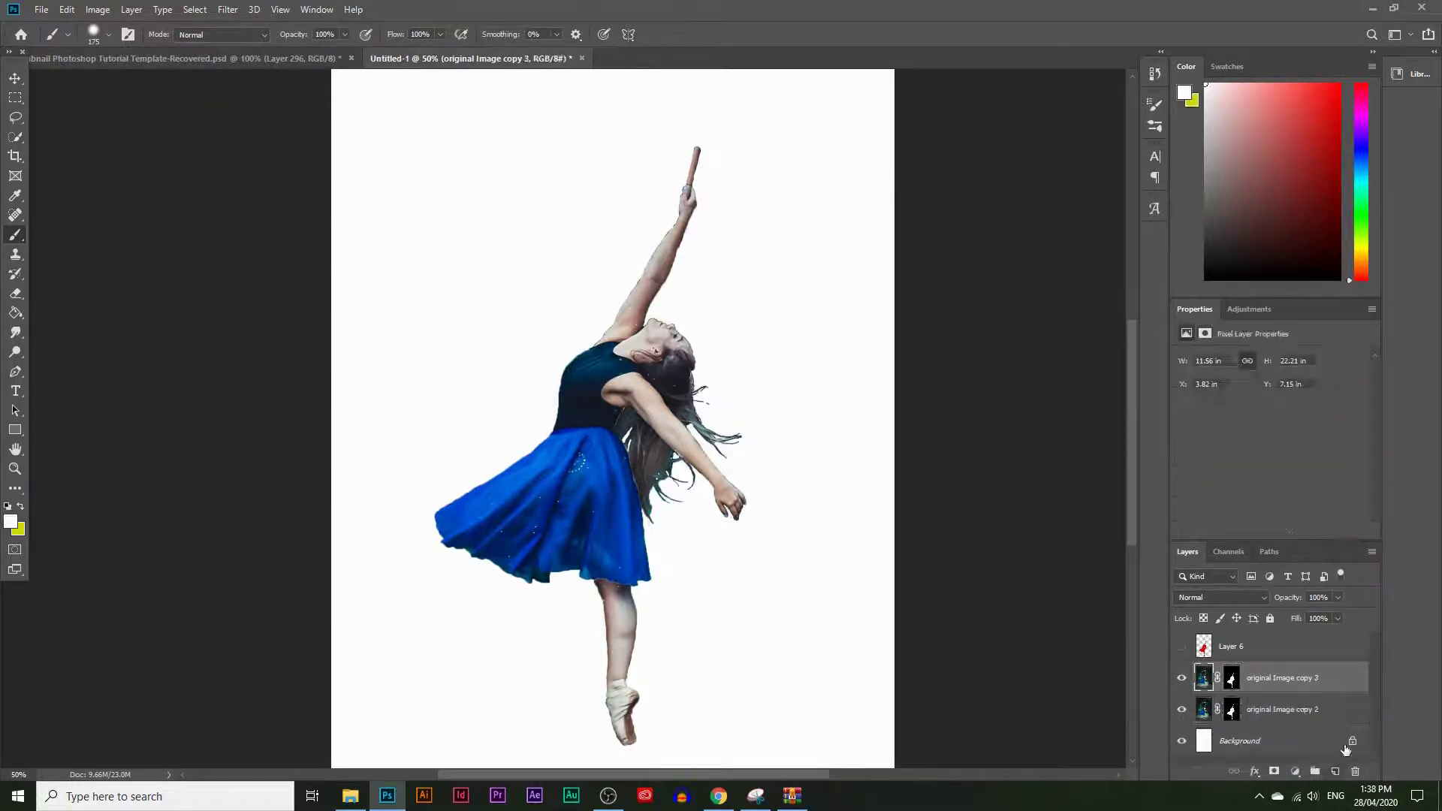
left_click(1231, 710)
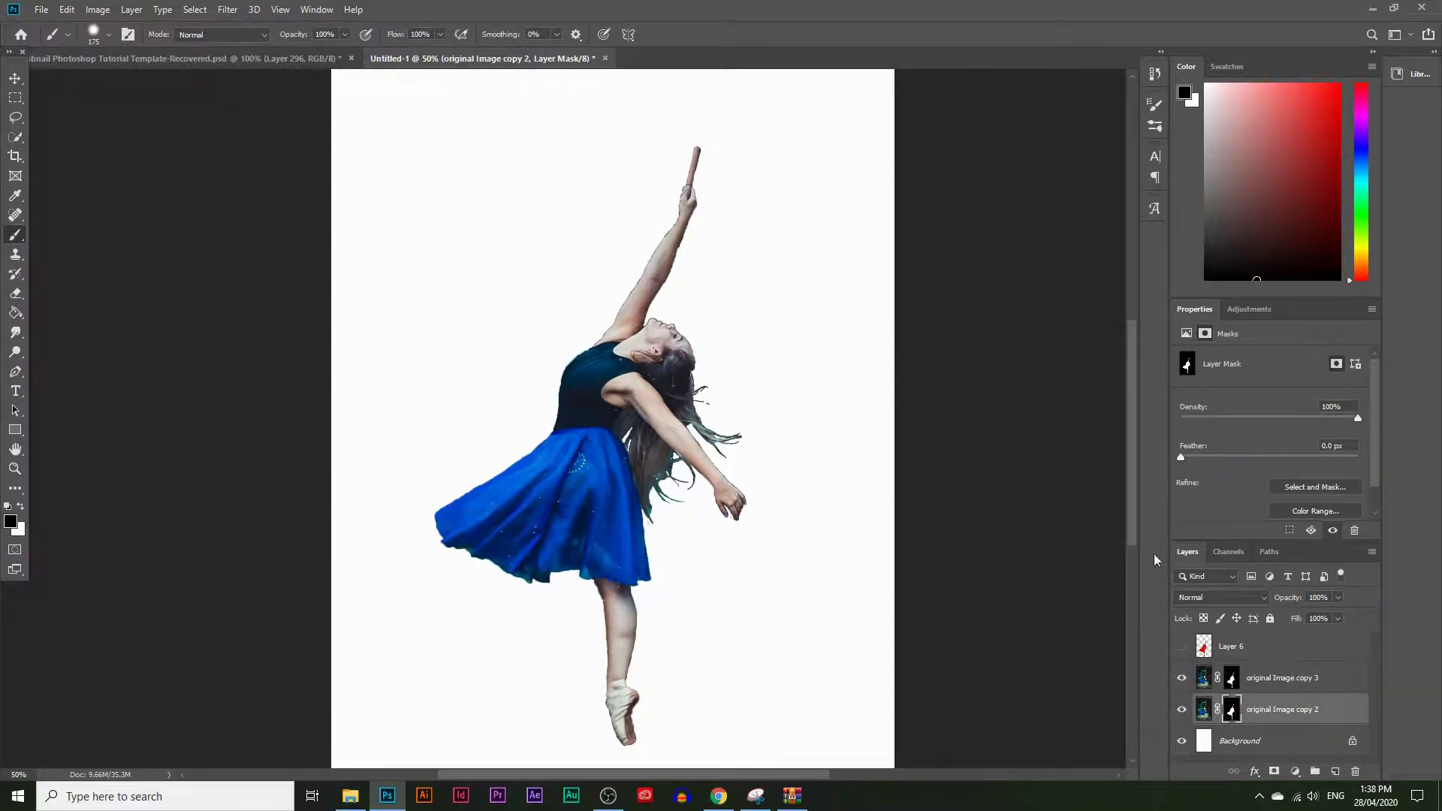
right_click(1228, 717)
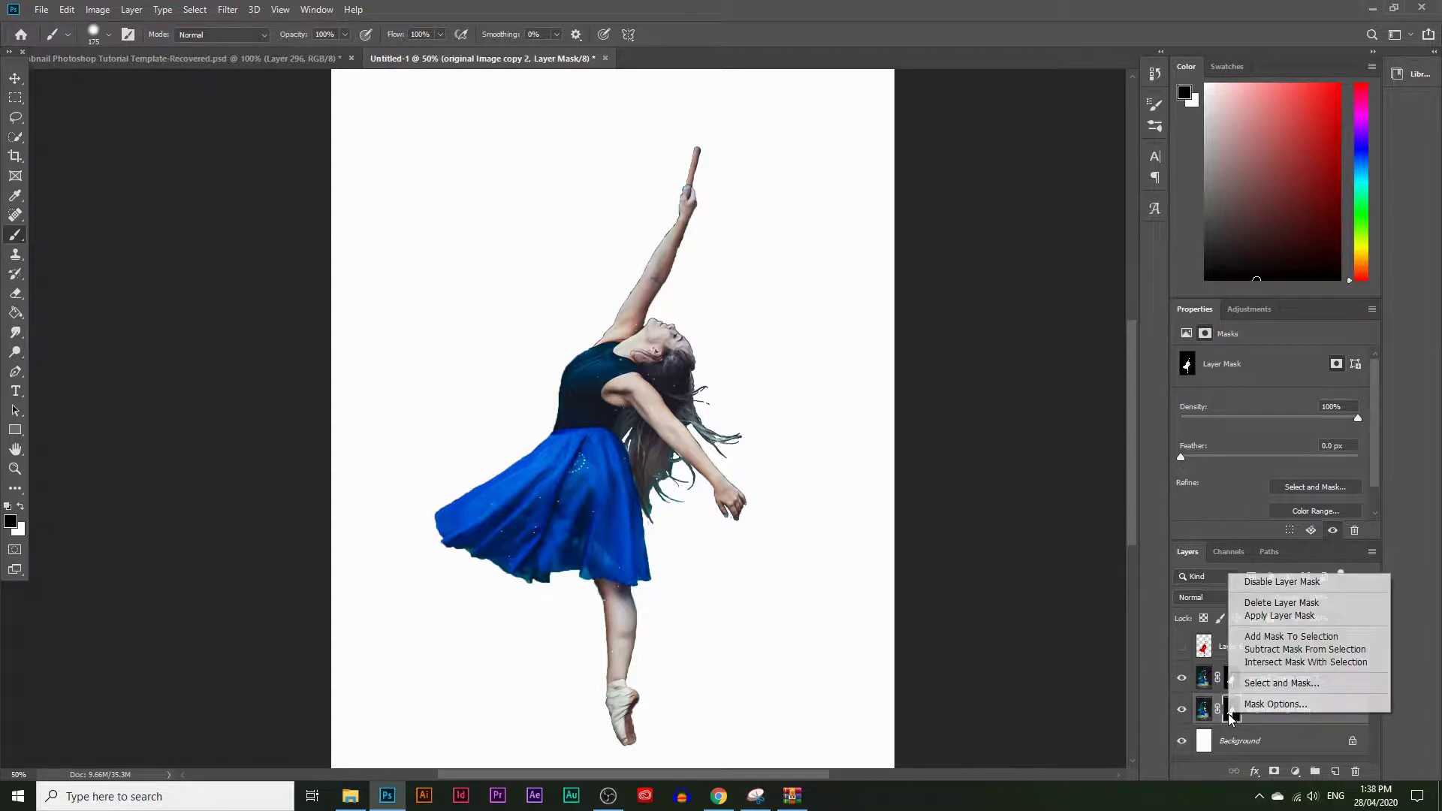
left_click(1281, 603)
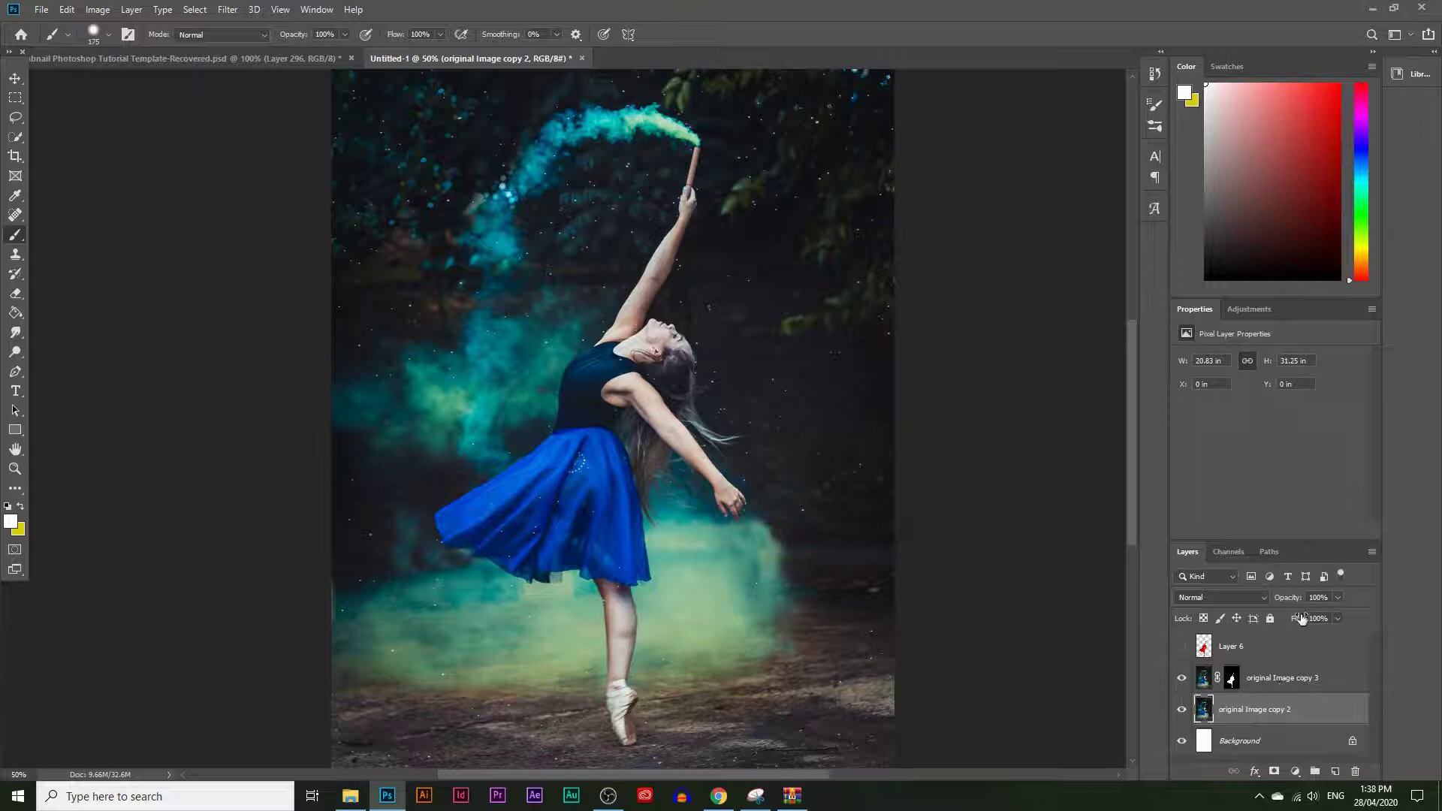
Step: Lower the opacity of original Image copy 2 to 48%
left_click(1336, 617)
left_click_drag(1307, 614, 1304, 615)
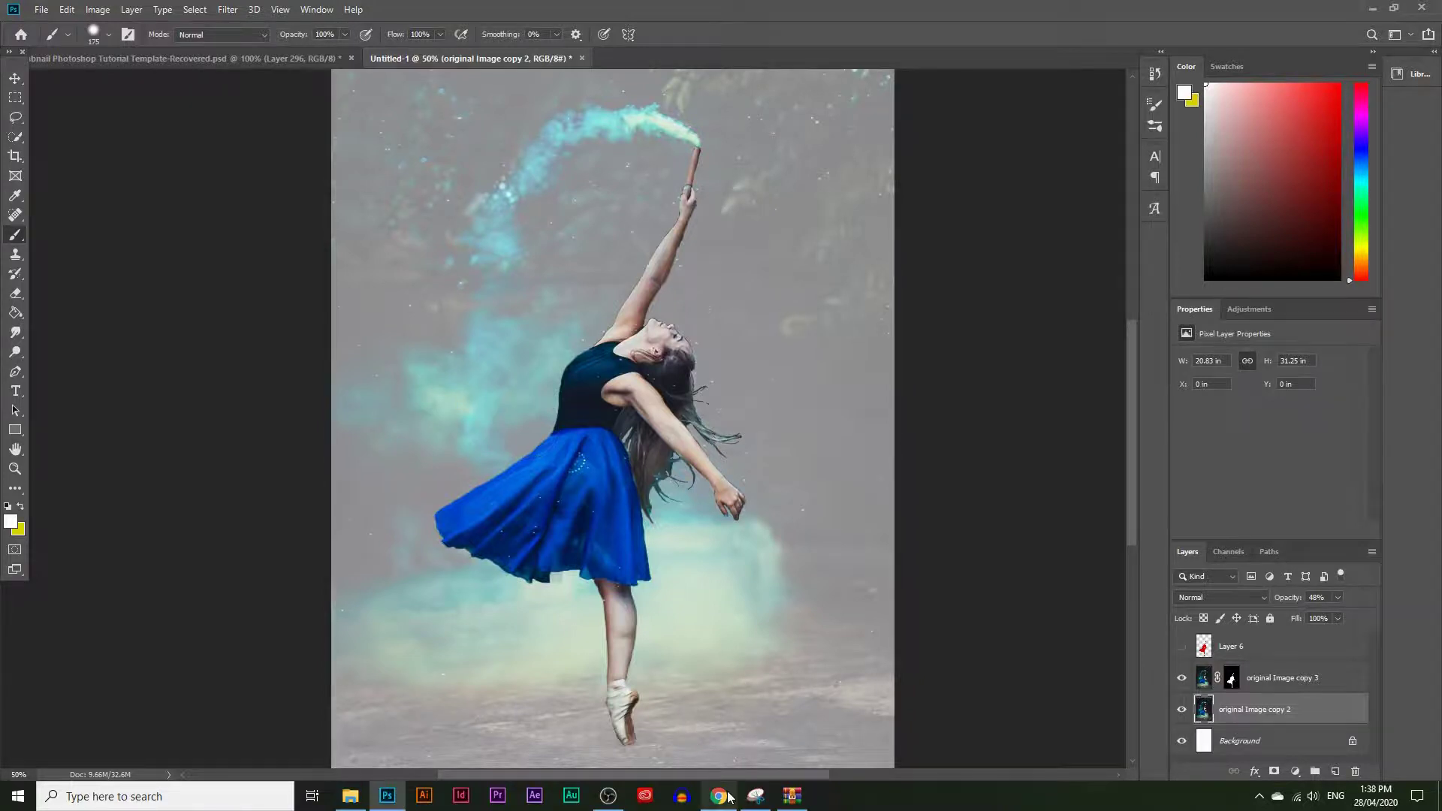
Step: Switch to Chrome, download the Free Smoke Photoshop Brushes pack from Brusheezy, open its ABR brush file, and return to Photoshop
left_click(730, 747)
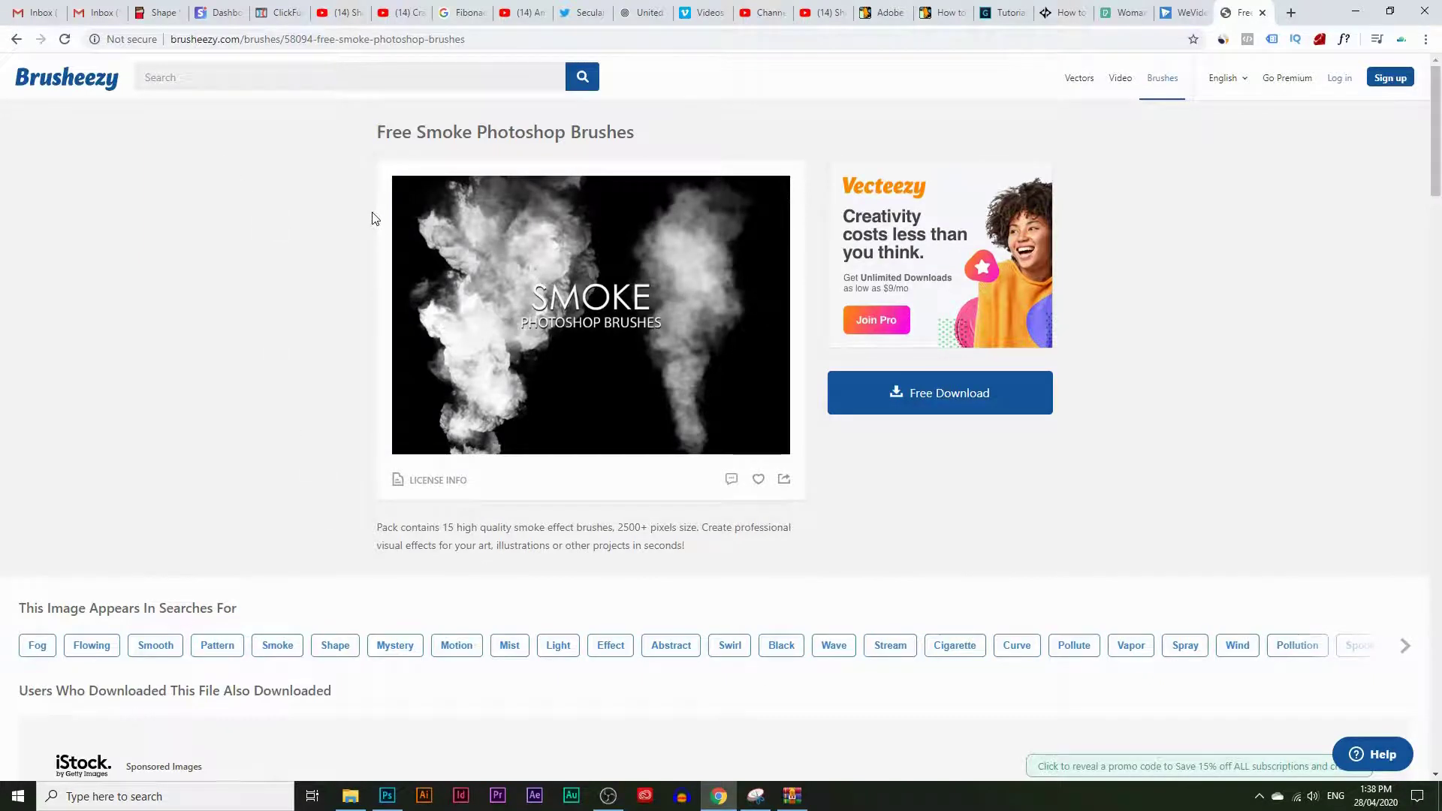
left_click(989, 406)
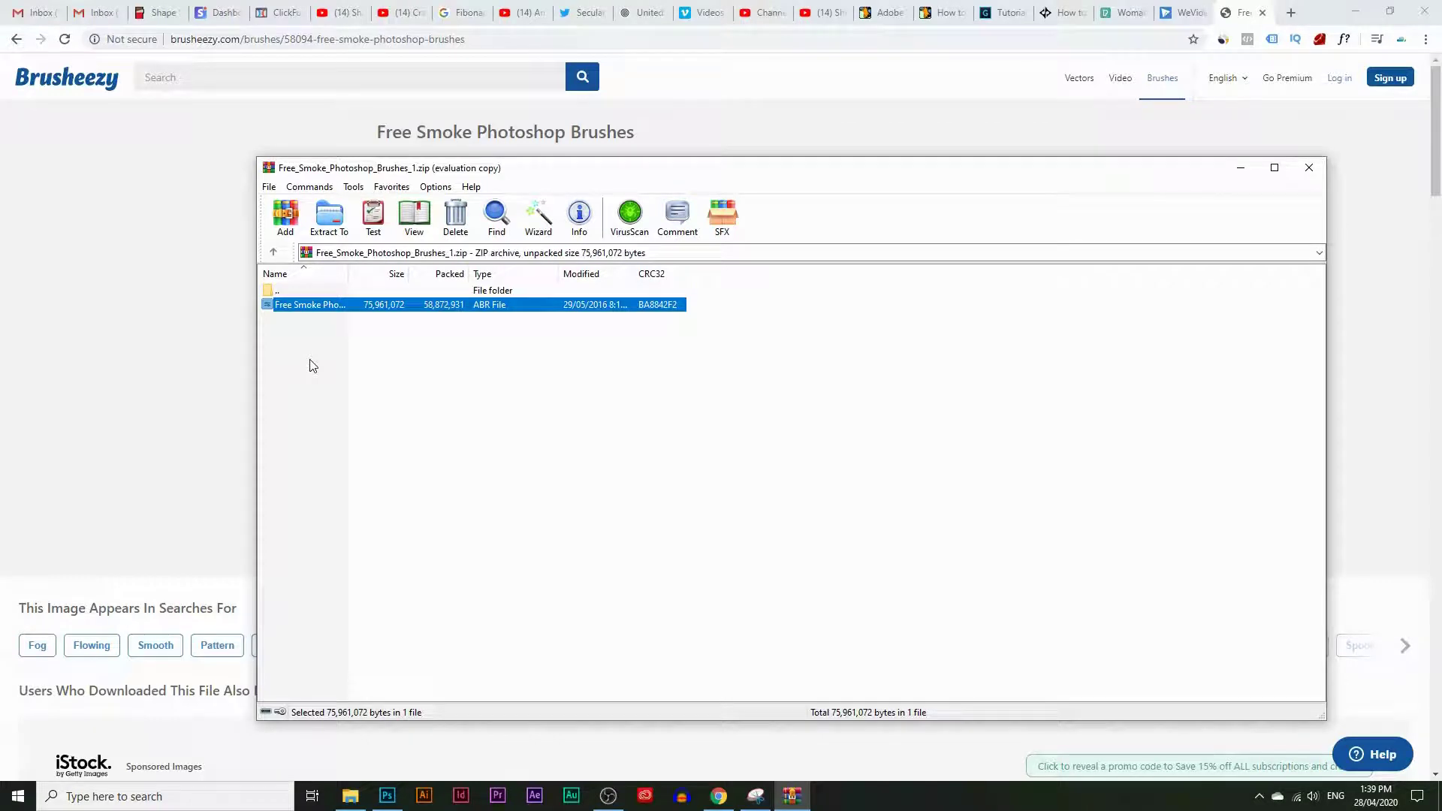
left_click(386, 796)
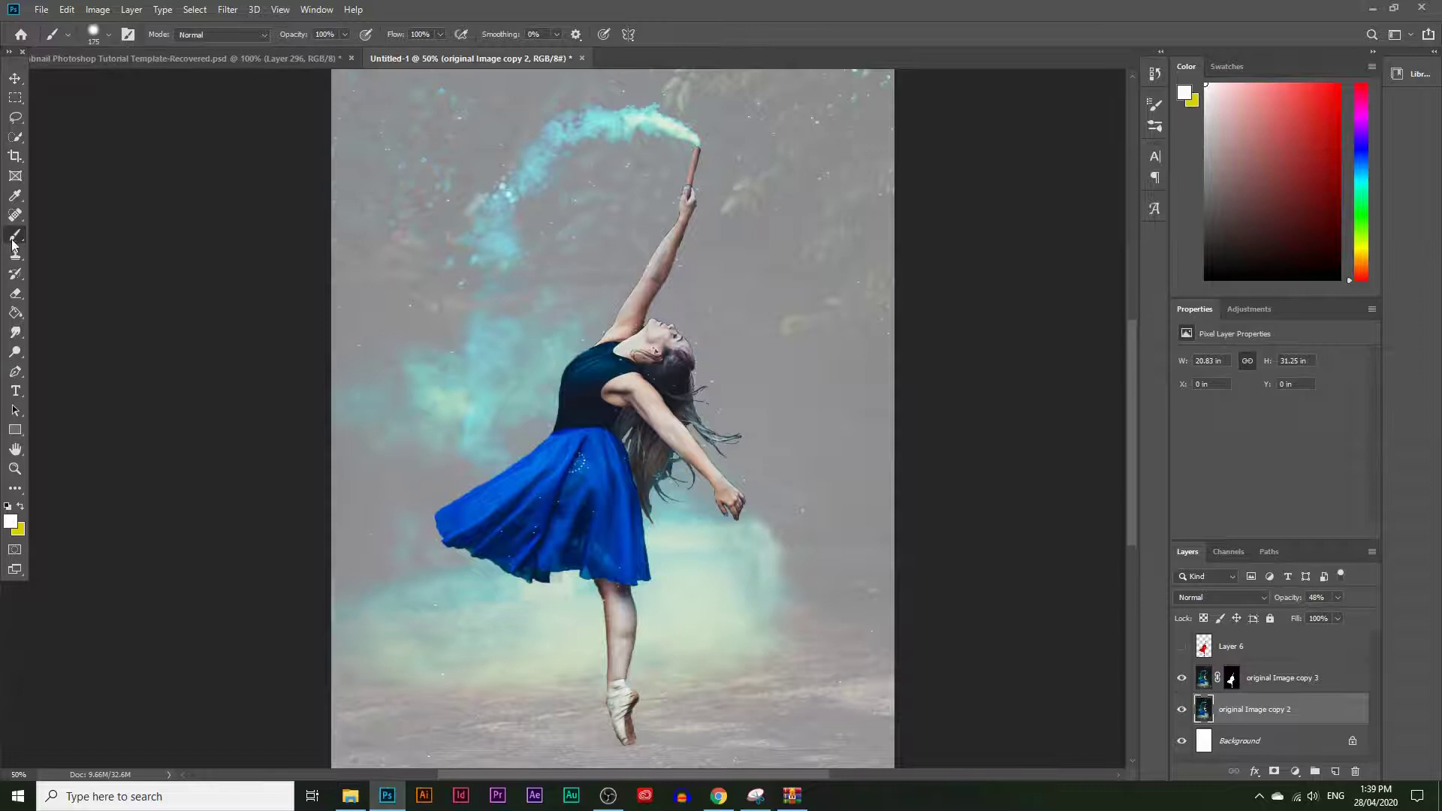
Step: Choose brush 1 from the Free Smoke Photoshop Brushes 1 group and reduce its size to about 385 px
left_click(108, 36)
mouse_move(184, 191)
left_mouse_down()
mouse_move(178, 254)
mouse_move(182, 224)
left_mouse_up()
scroll(183, 224, "down", 2)
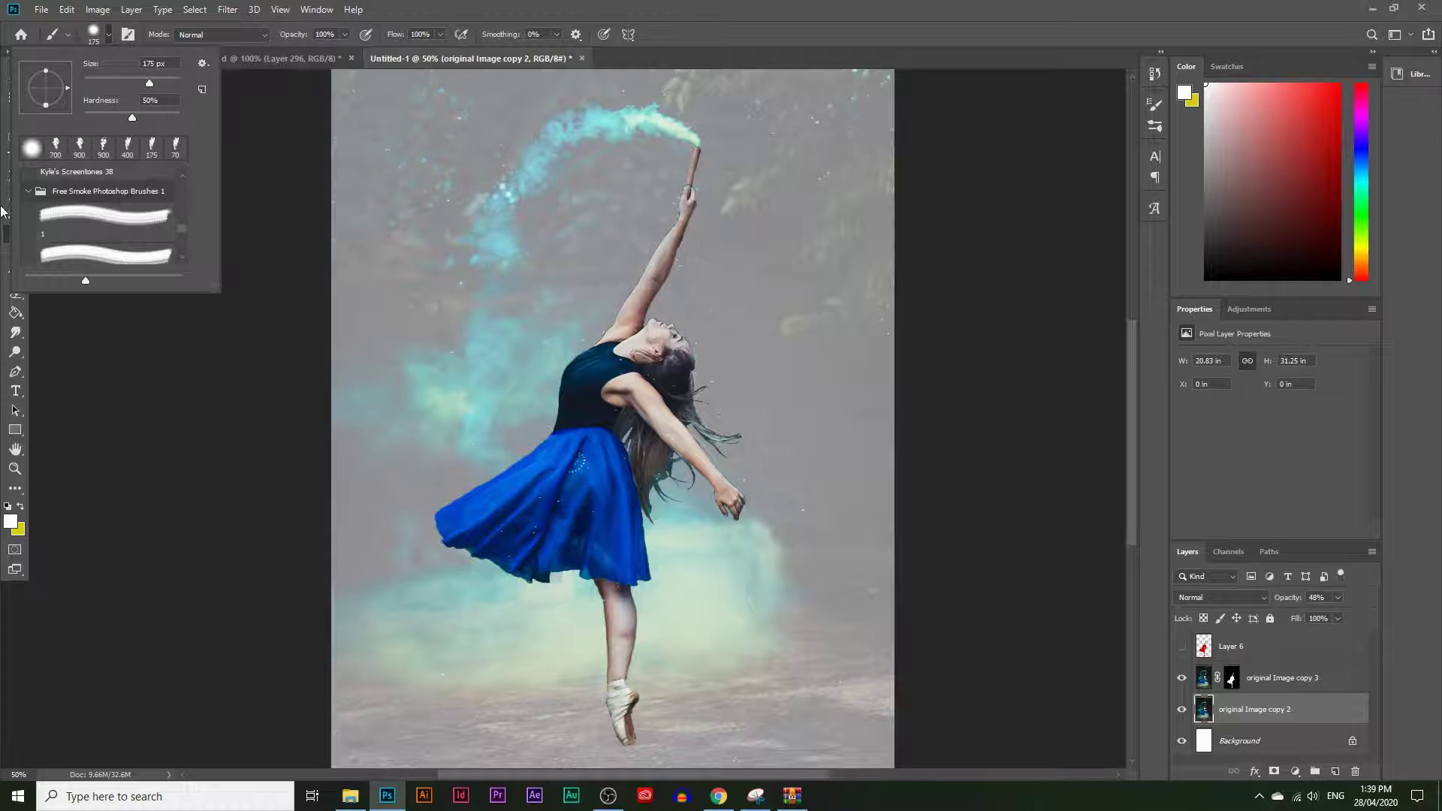
left_click(26, 190)
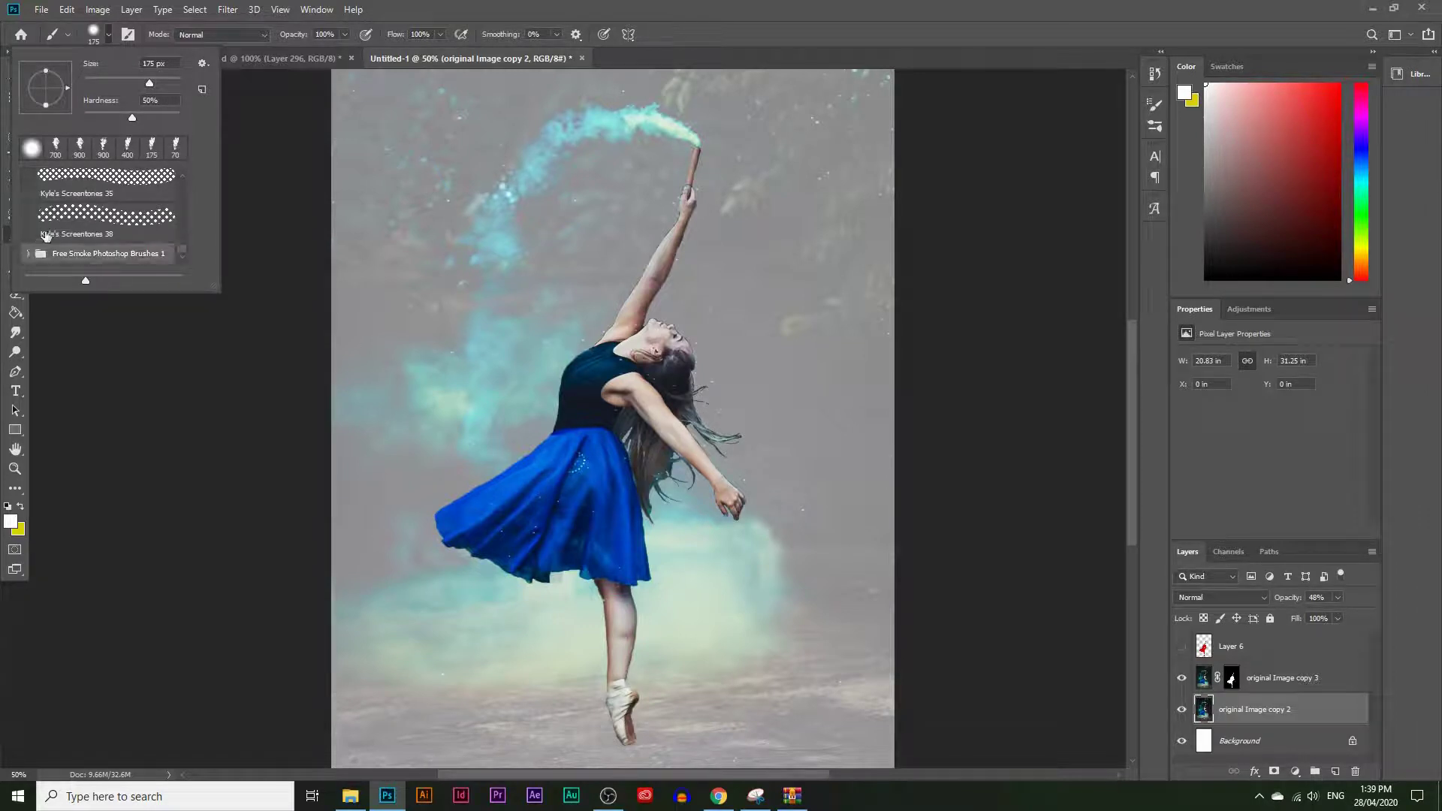
left_click(28, 253)
left_click(105, 233)
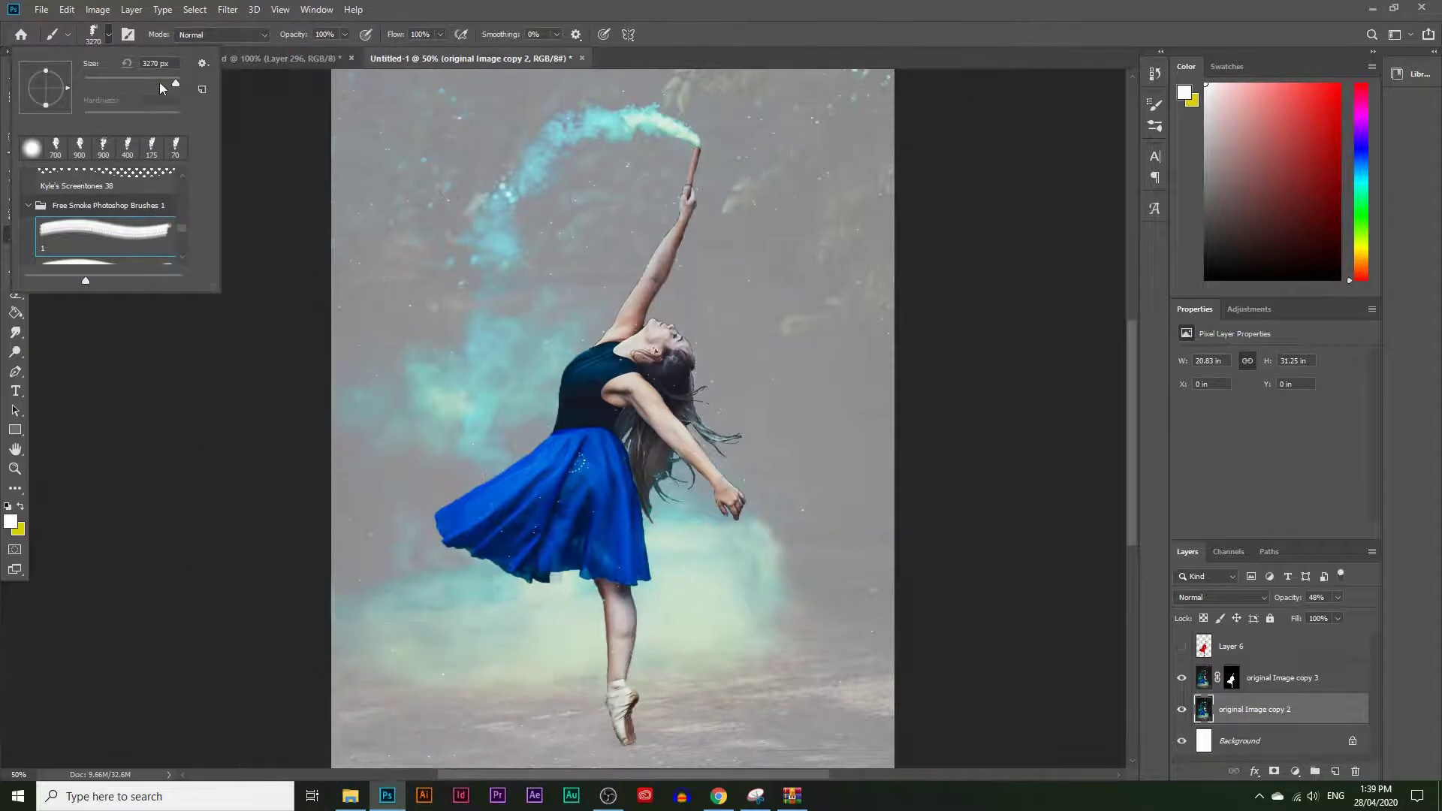
left_click_drag(150, 83, 164, 85)
key("Return")
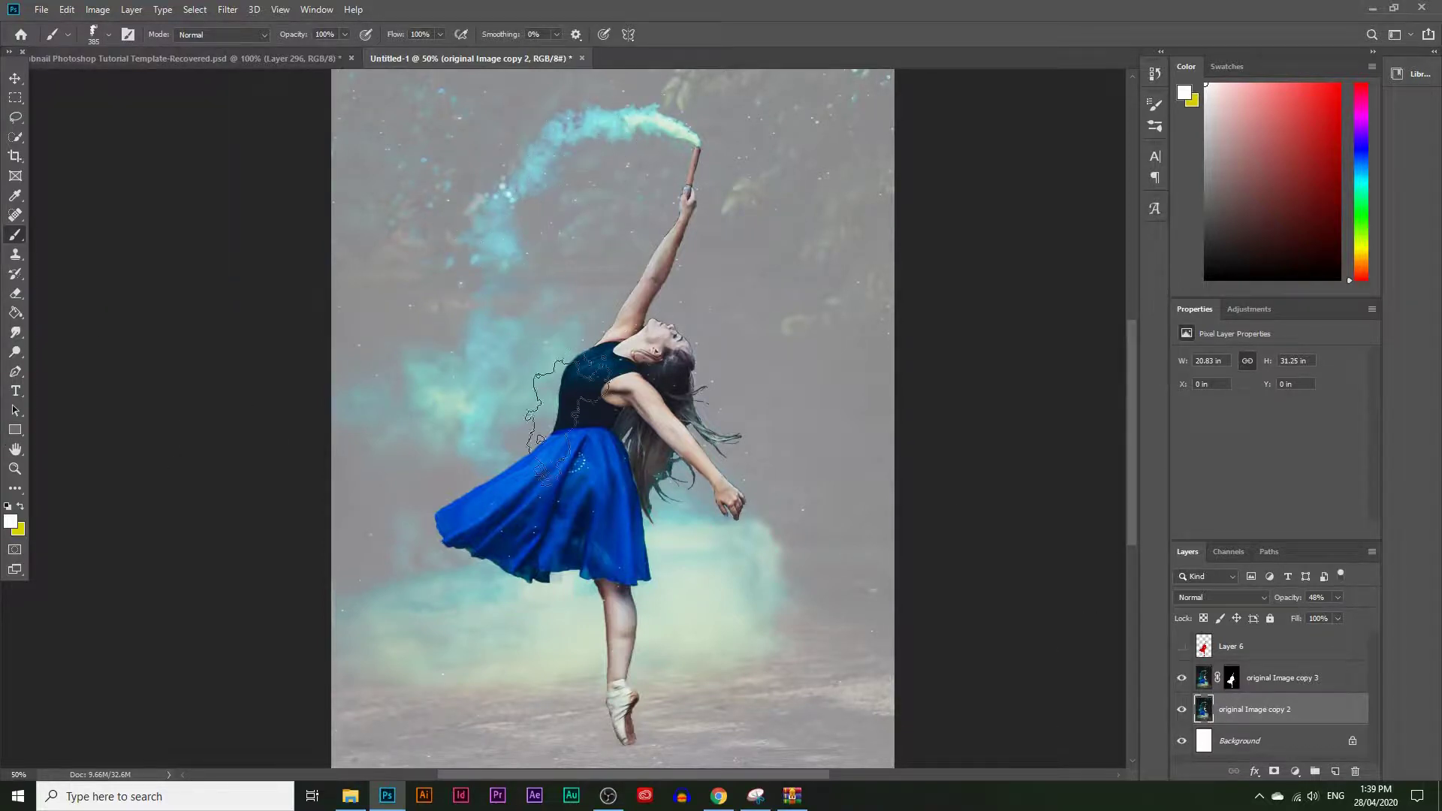
Step: Stamp the smoke brush in white on the mask of original Image copy 3 over the descending part of the smoke trail
left_click(1232, 678)
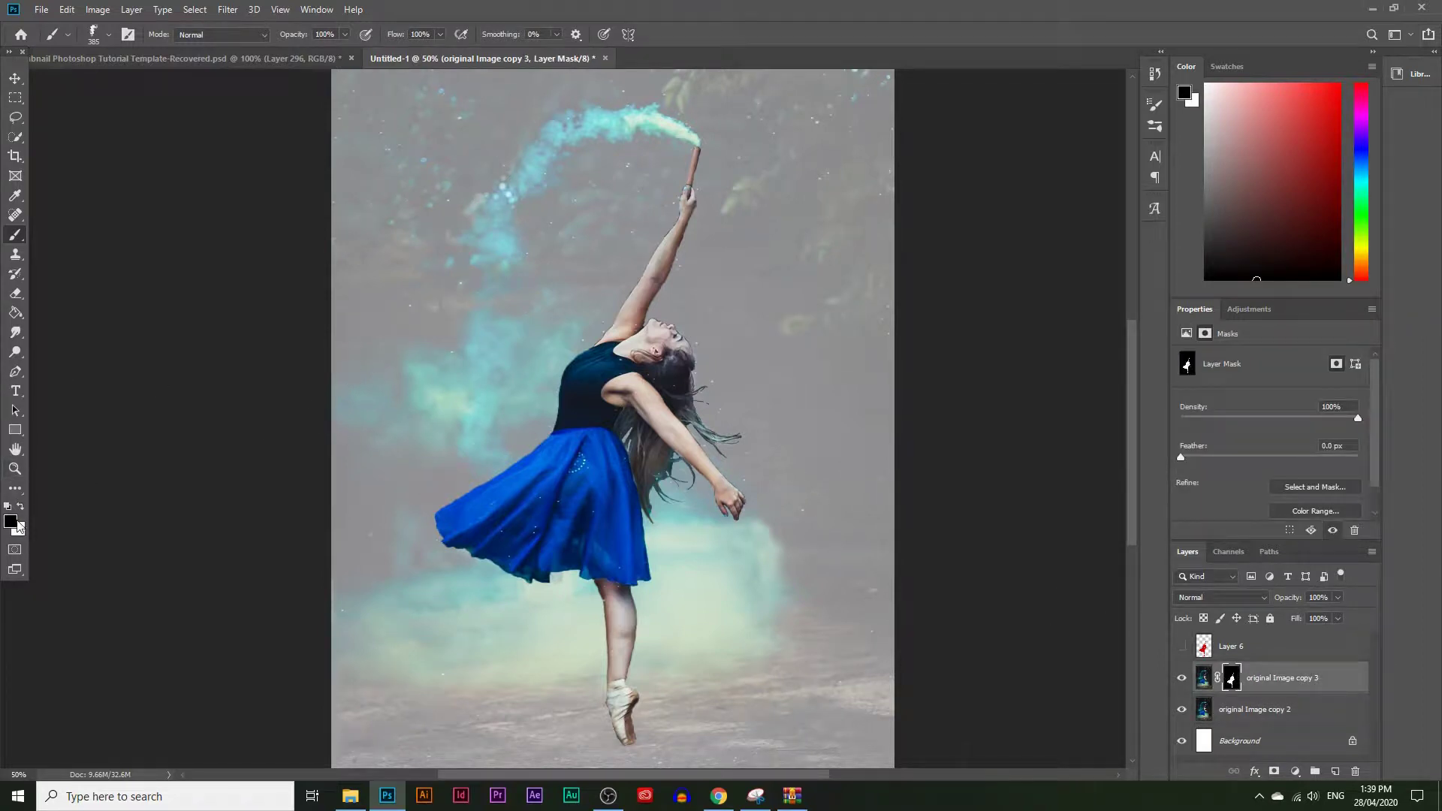
left_click(16, 524)
left_click(460, 521)
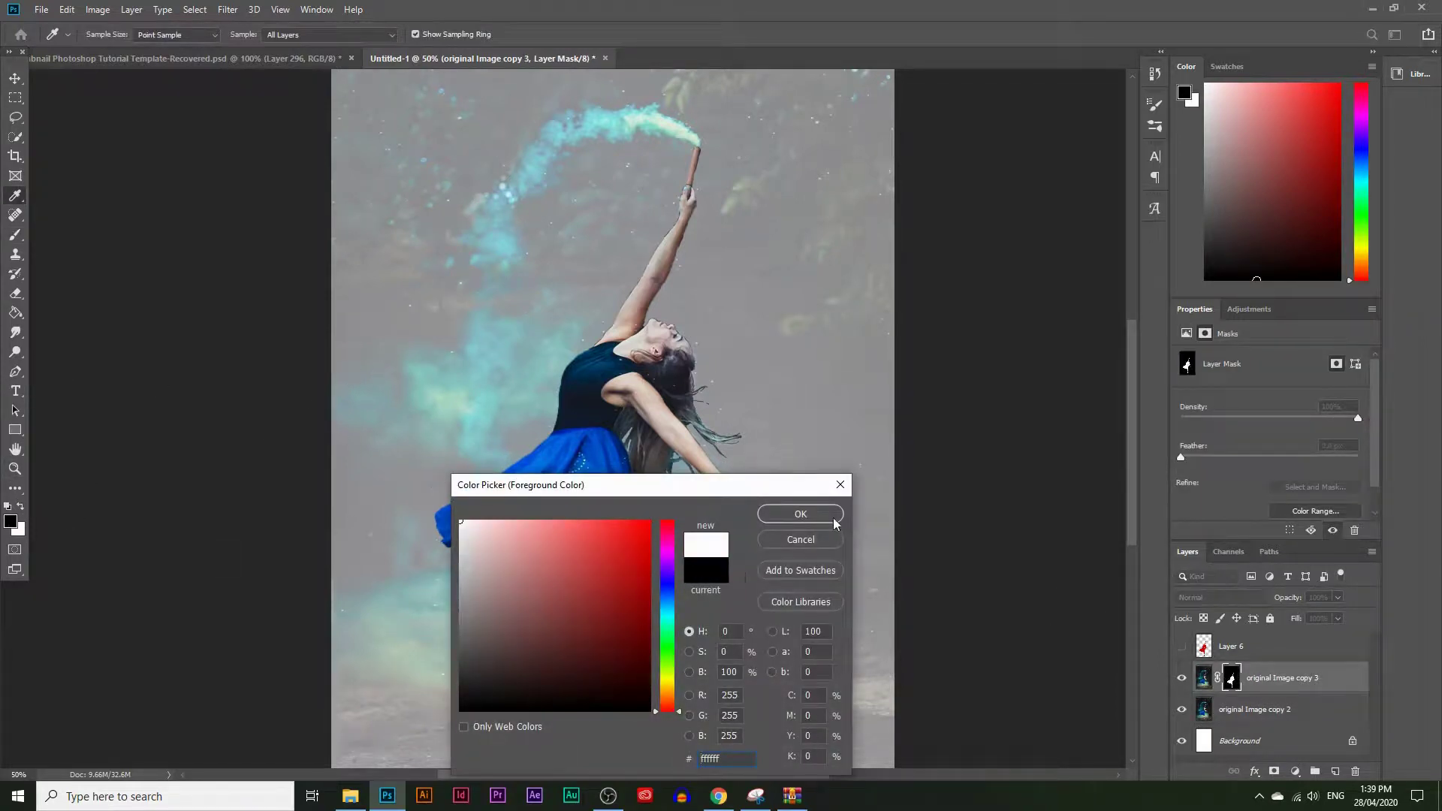
left_click(832, 518)
key("b")
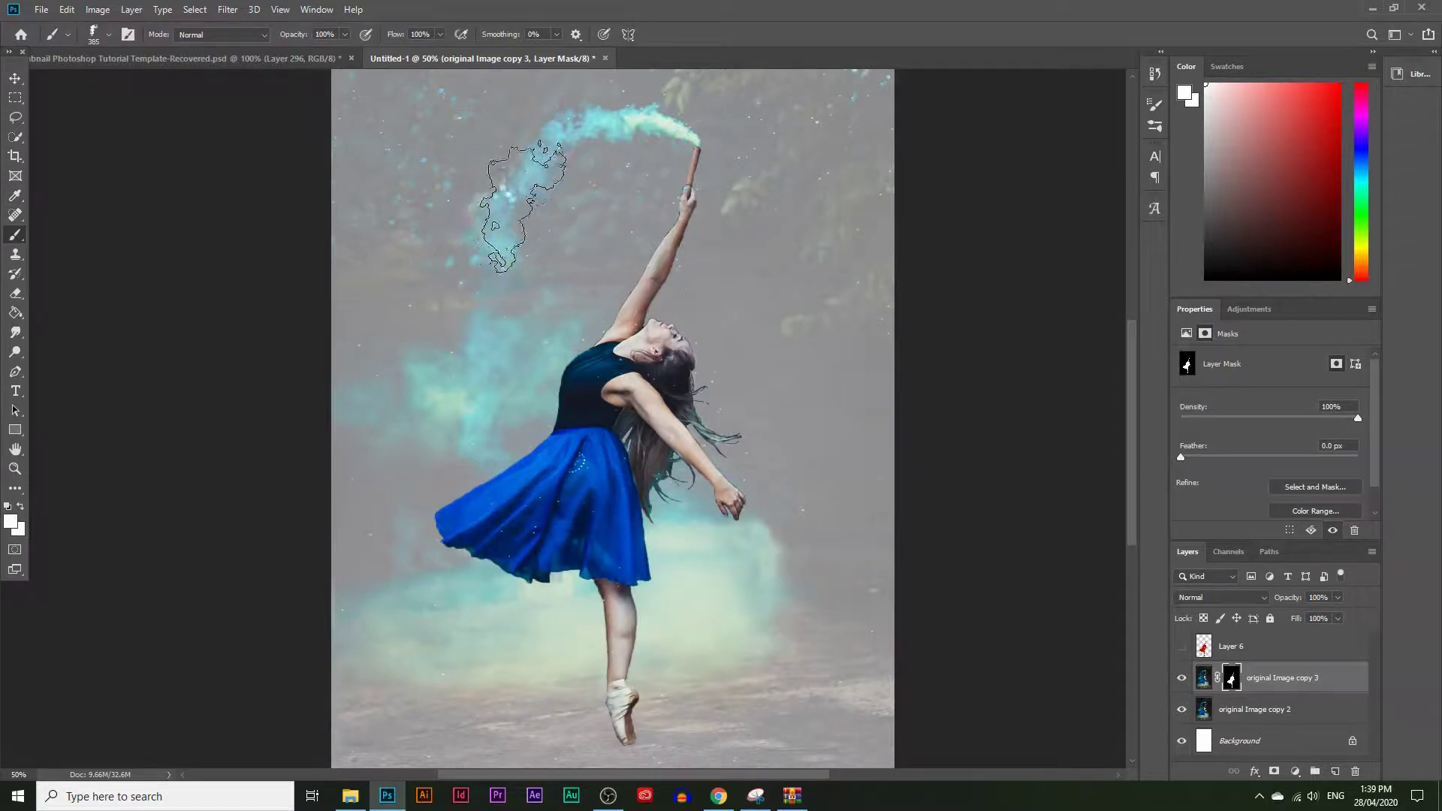
left_click(512, 231)
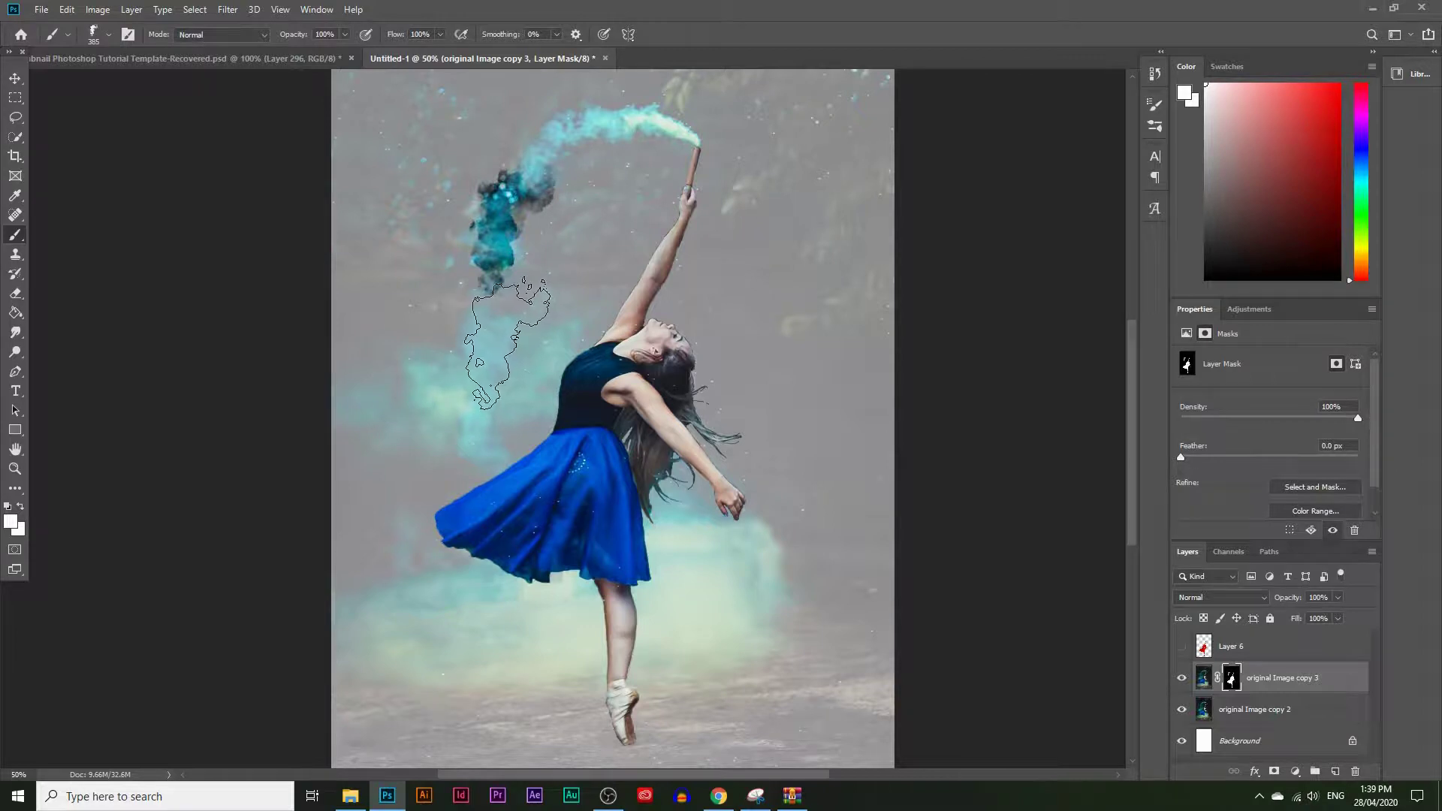
Step: Reduce the smoke brush to 200 px and stamp it on the mask higher up the smoke trail, where it bends toward the stick
key("bracketleft")
key("bracketleft")
key("bracketleft")
left_click(546, 151)
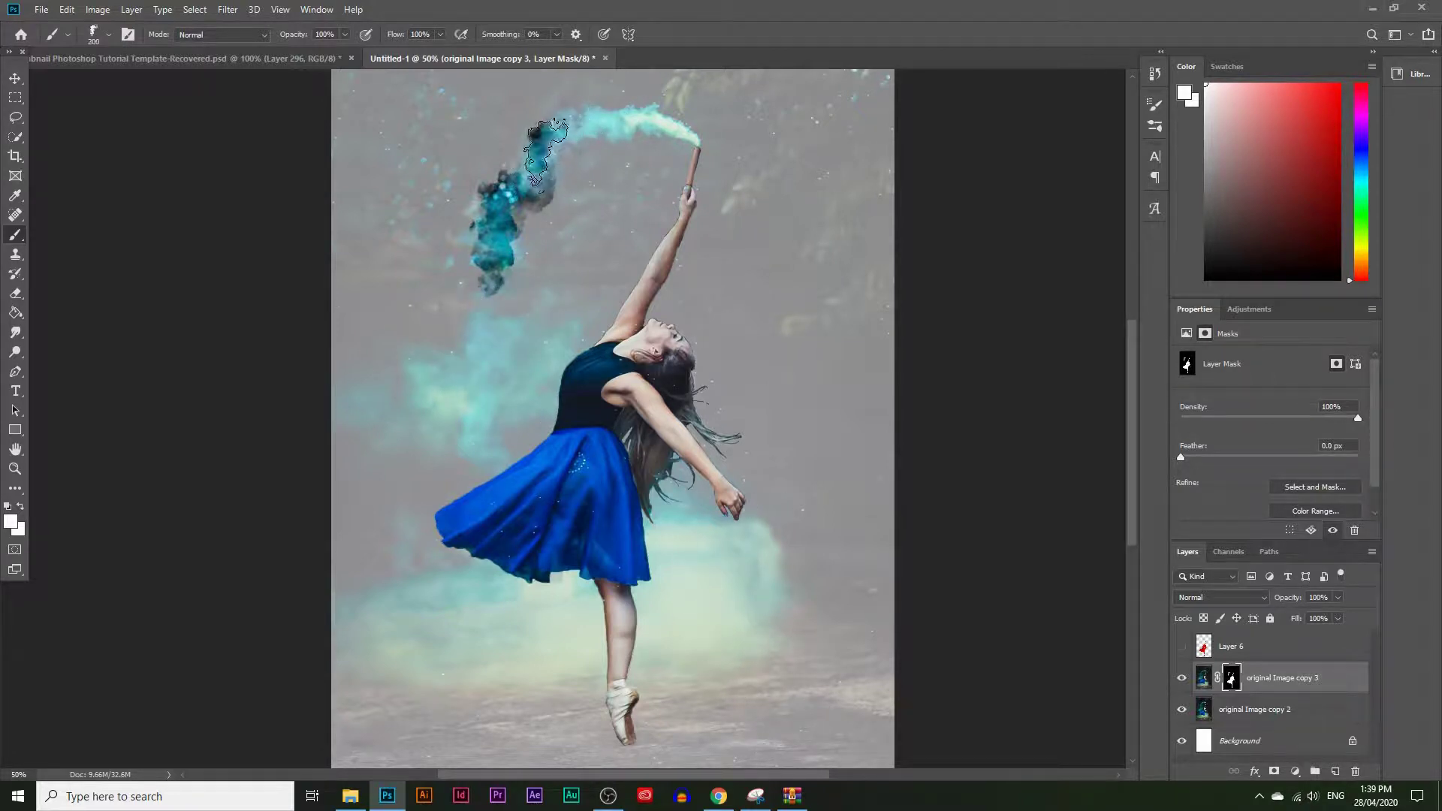
Step: Stamp the 200 px smoke brush again where the trail bends, then hide and reshow original Image copy 2 to check the mask
left_click(542, 187)
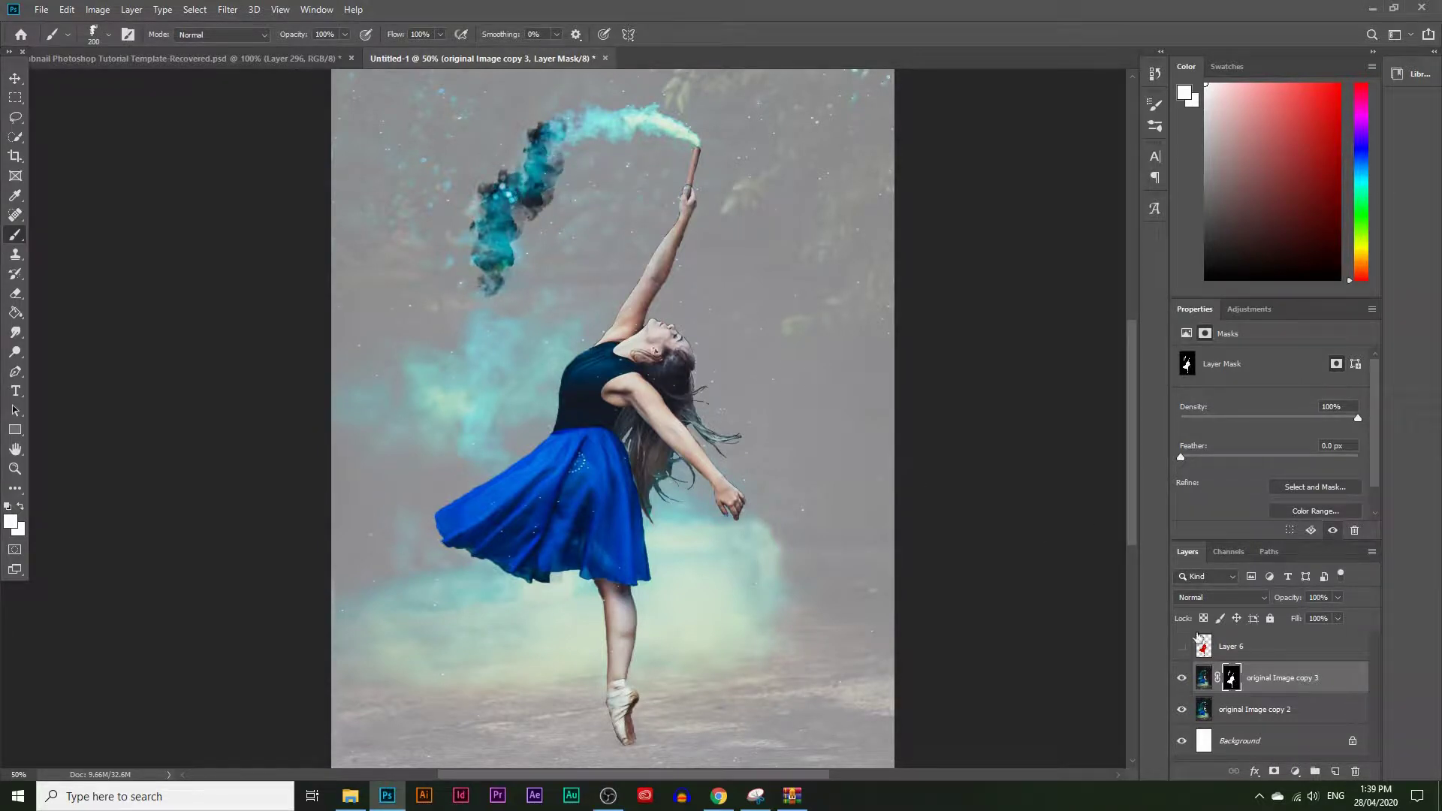
left_click(1184, 711)
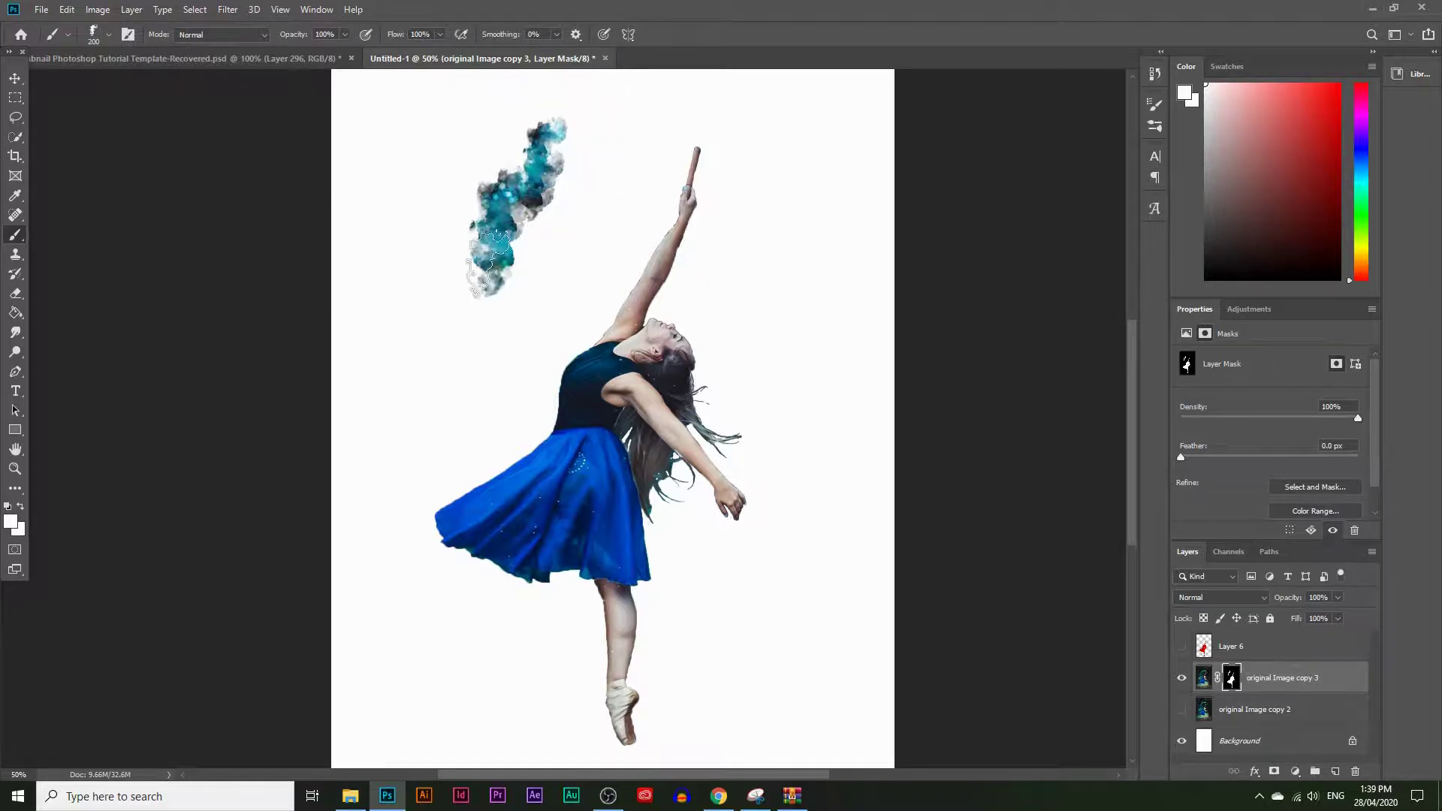
left_click(1184, 720)
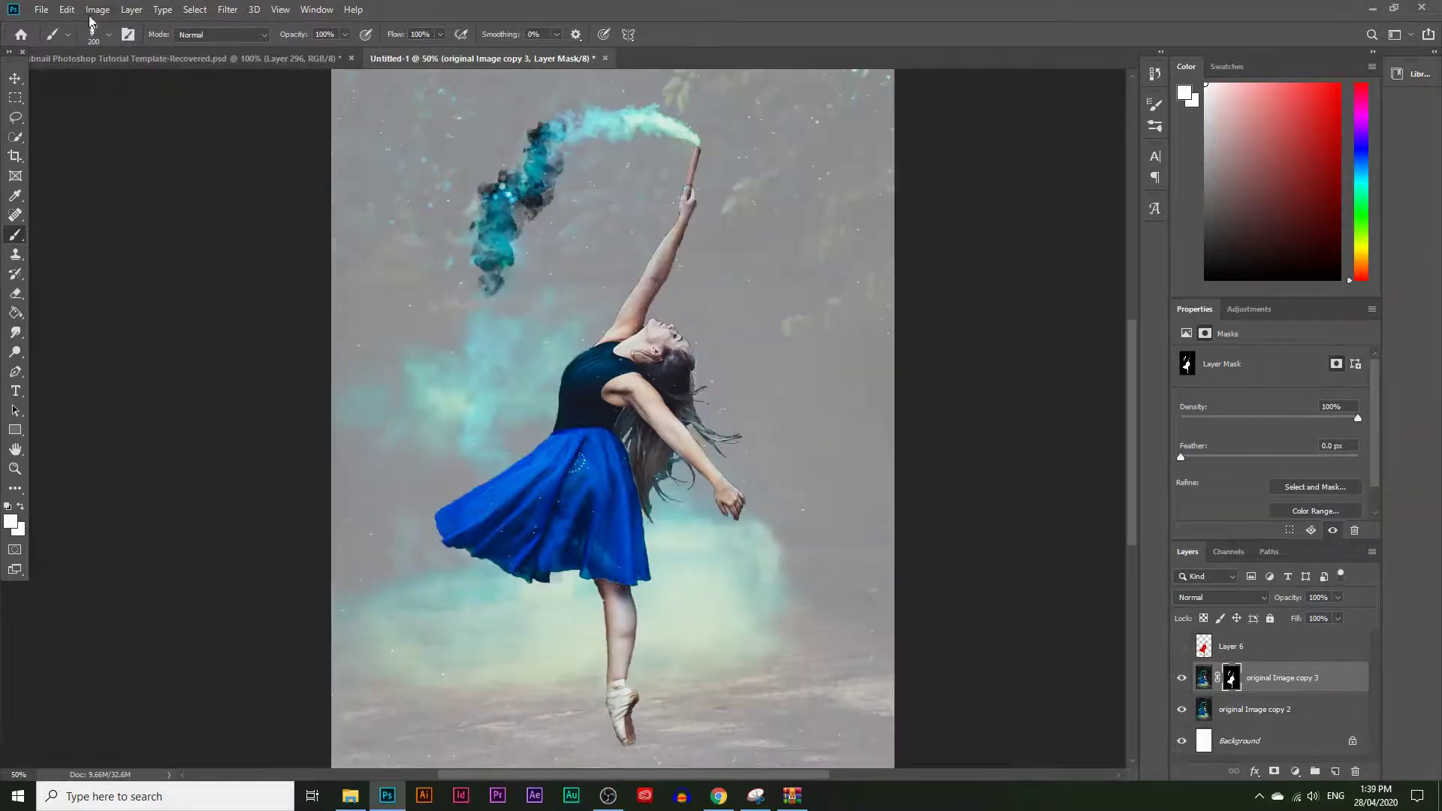
Step: Choose smoke brush 2, reduce it to 417 px, and stamp it in white twice to extend the descending trail down toward the skirt
left_click(109, 34)
scroll(143, 204, "down", 2)
left_click(106, 238)
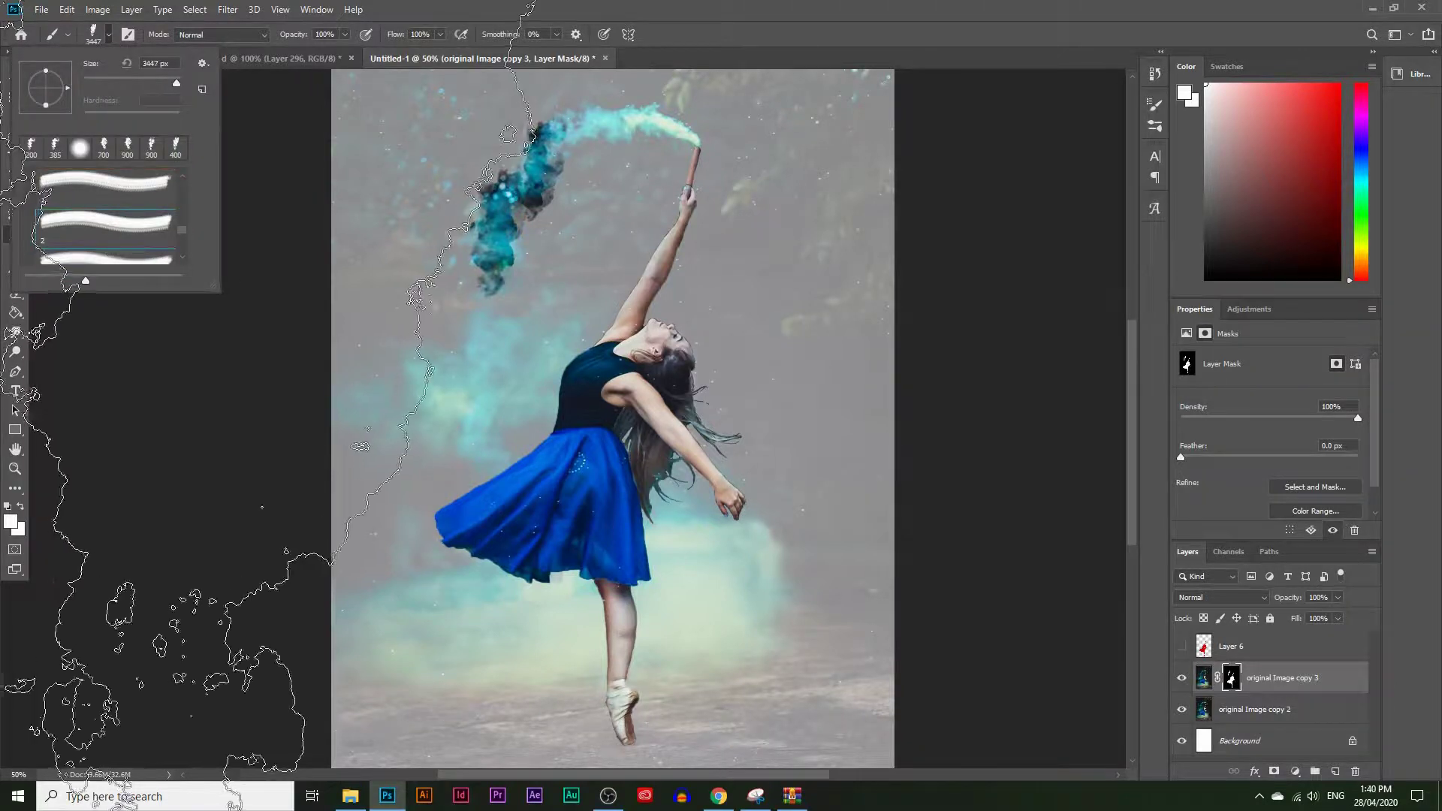
left_click_drag(174, 89, 166, 83)
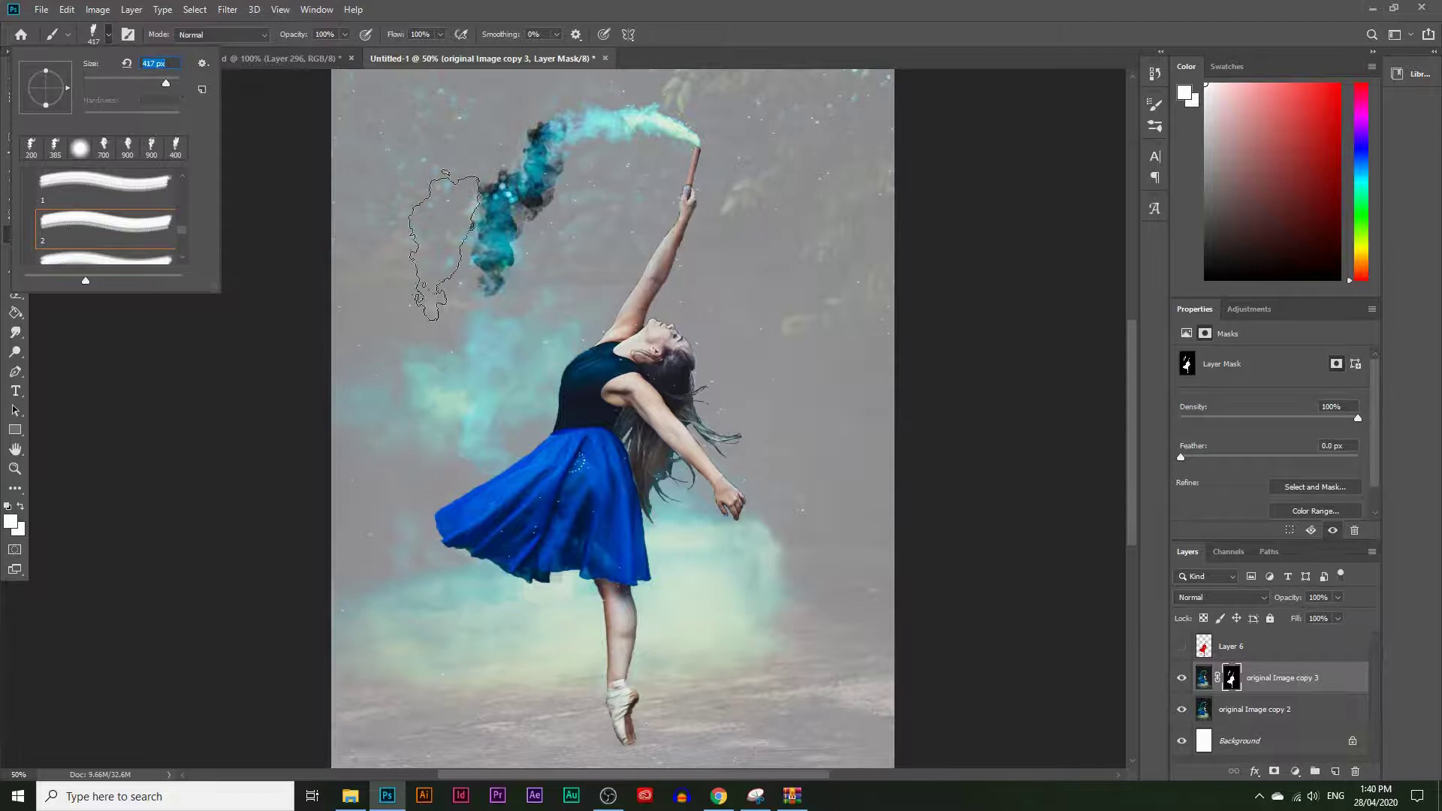
left_click(488, 352)
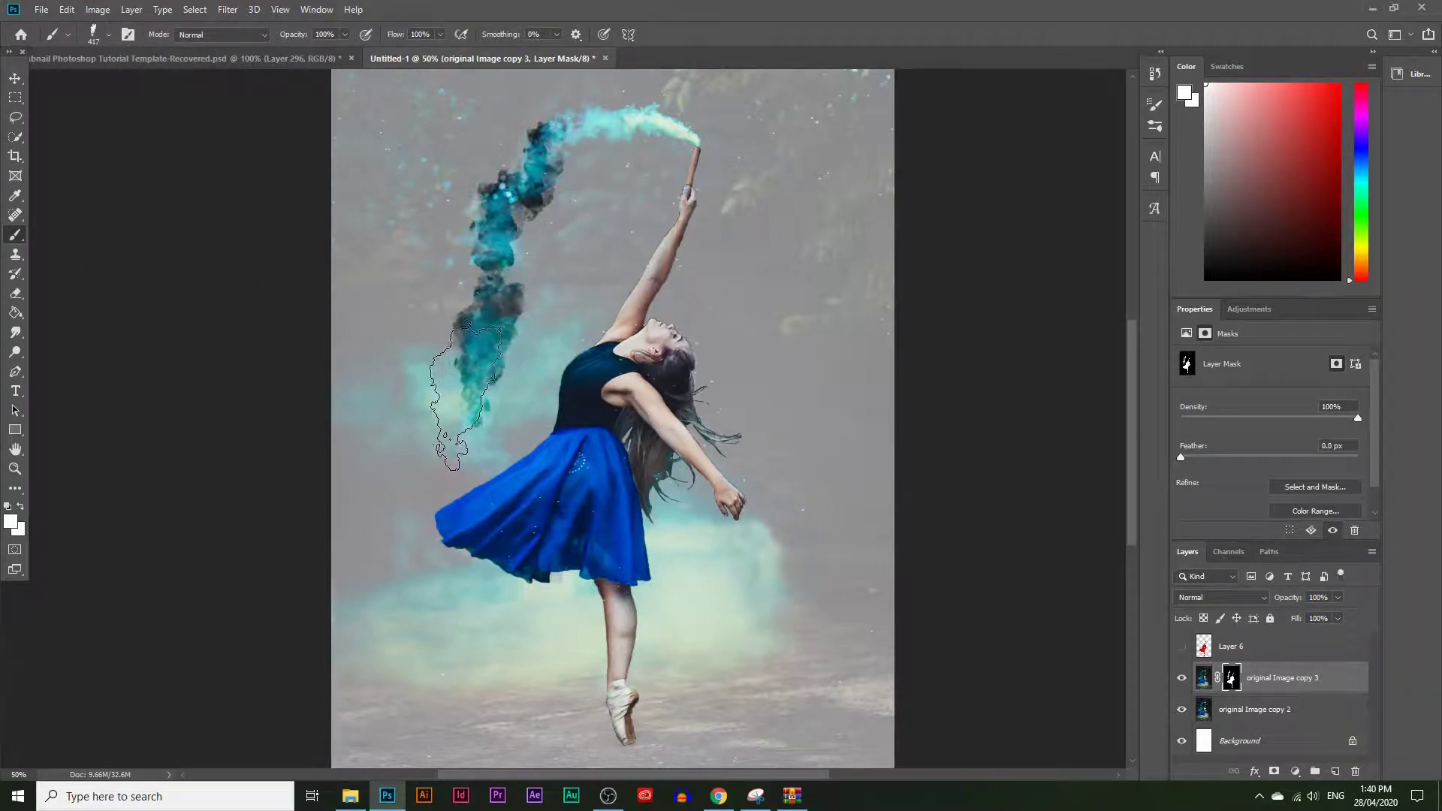
left_click(471, 402)
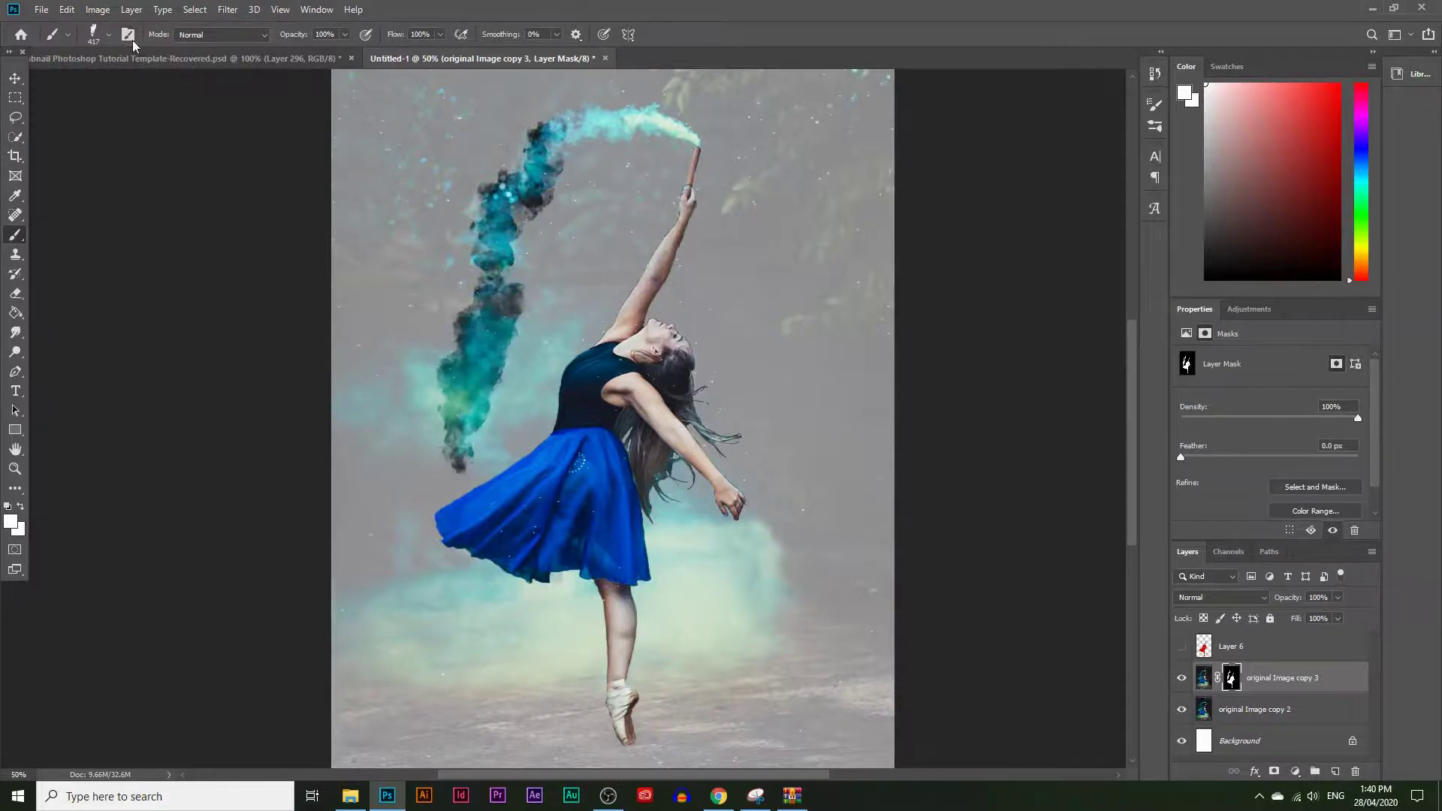
Step: Rotate the smoke brush 2 tip, reduce it to 200 px, and stamp the mask over the horizontal smoke leading to the stick
left_click(109, 36)
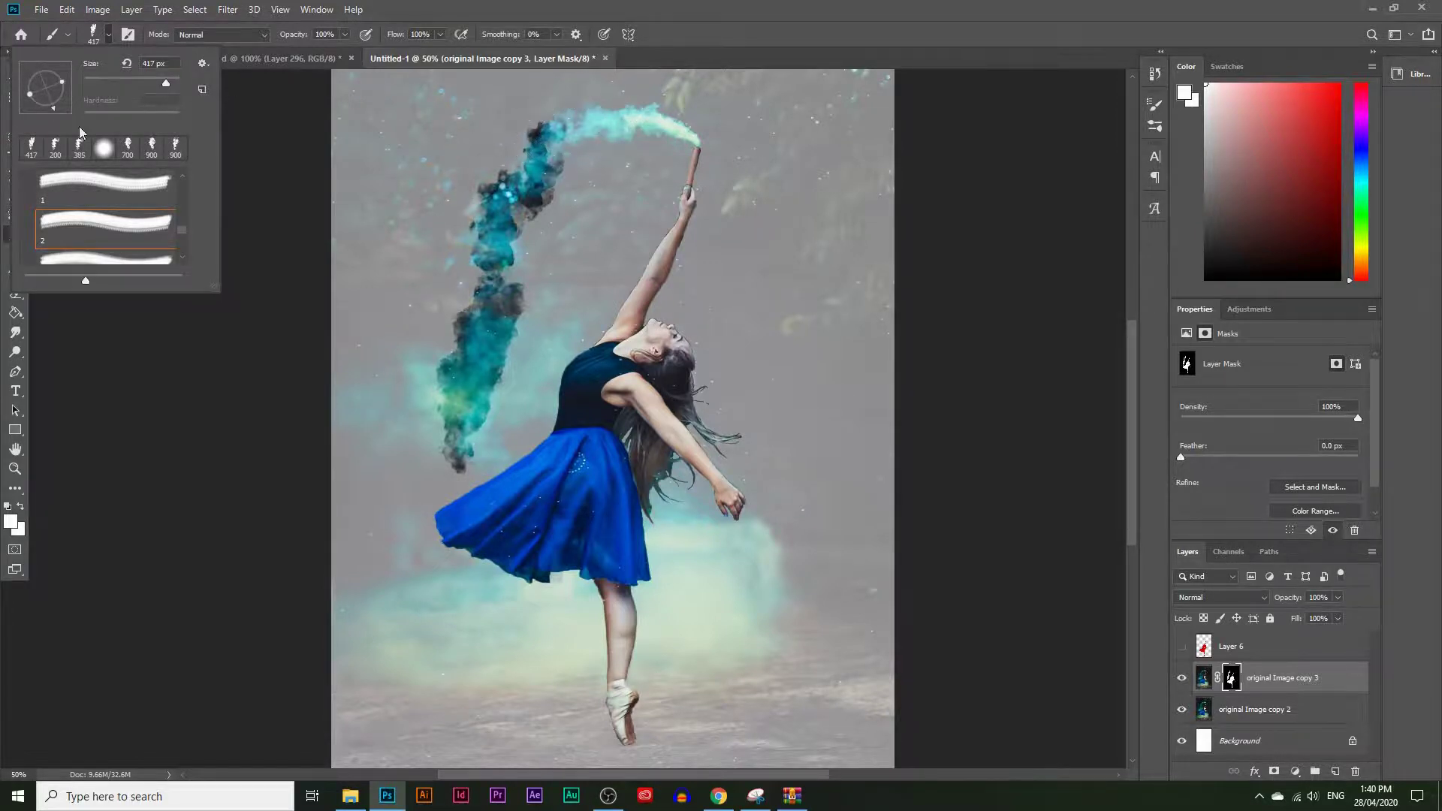
left_click(363, 70)
key("bracketleft")
key("bracketleft")
key("bracketleft")
key("bracketleft")
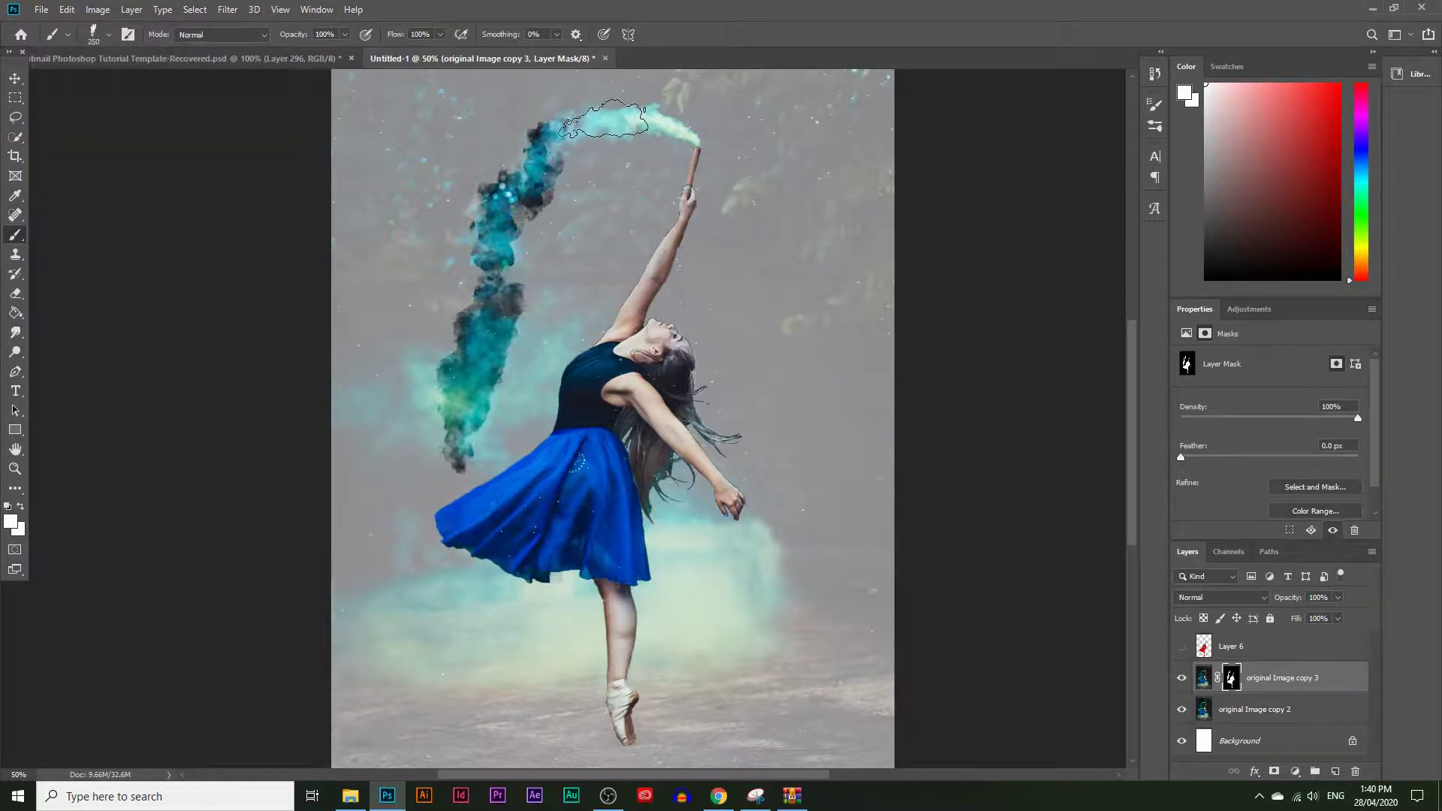
left_click(592, 121)
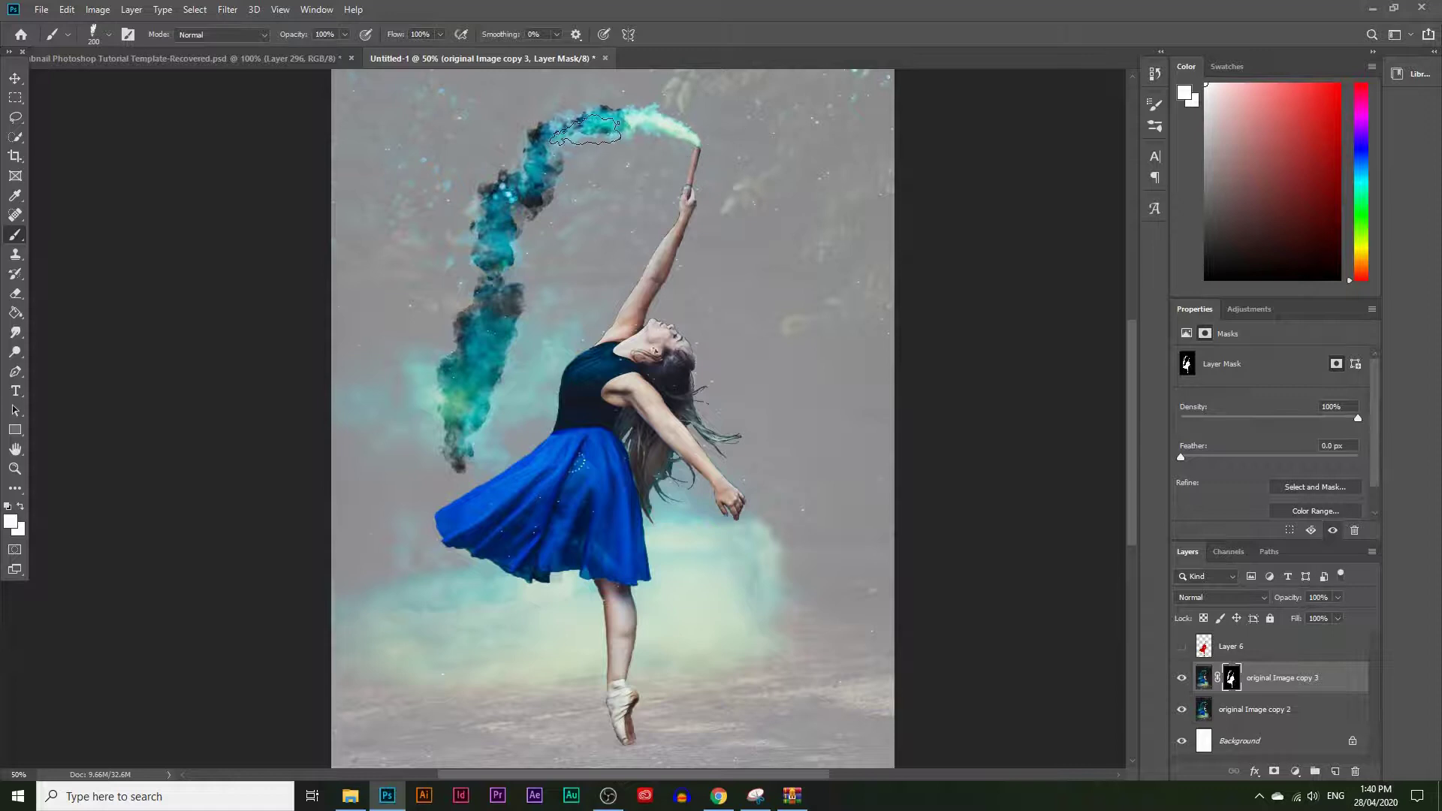
Step: Choose smoke brush 3, size it to 400 px, and stamp the outer side of the lower smoke trail
left_click(108, 34)
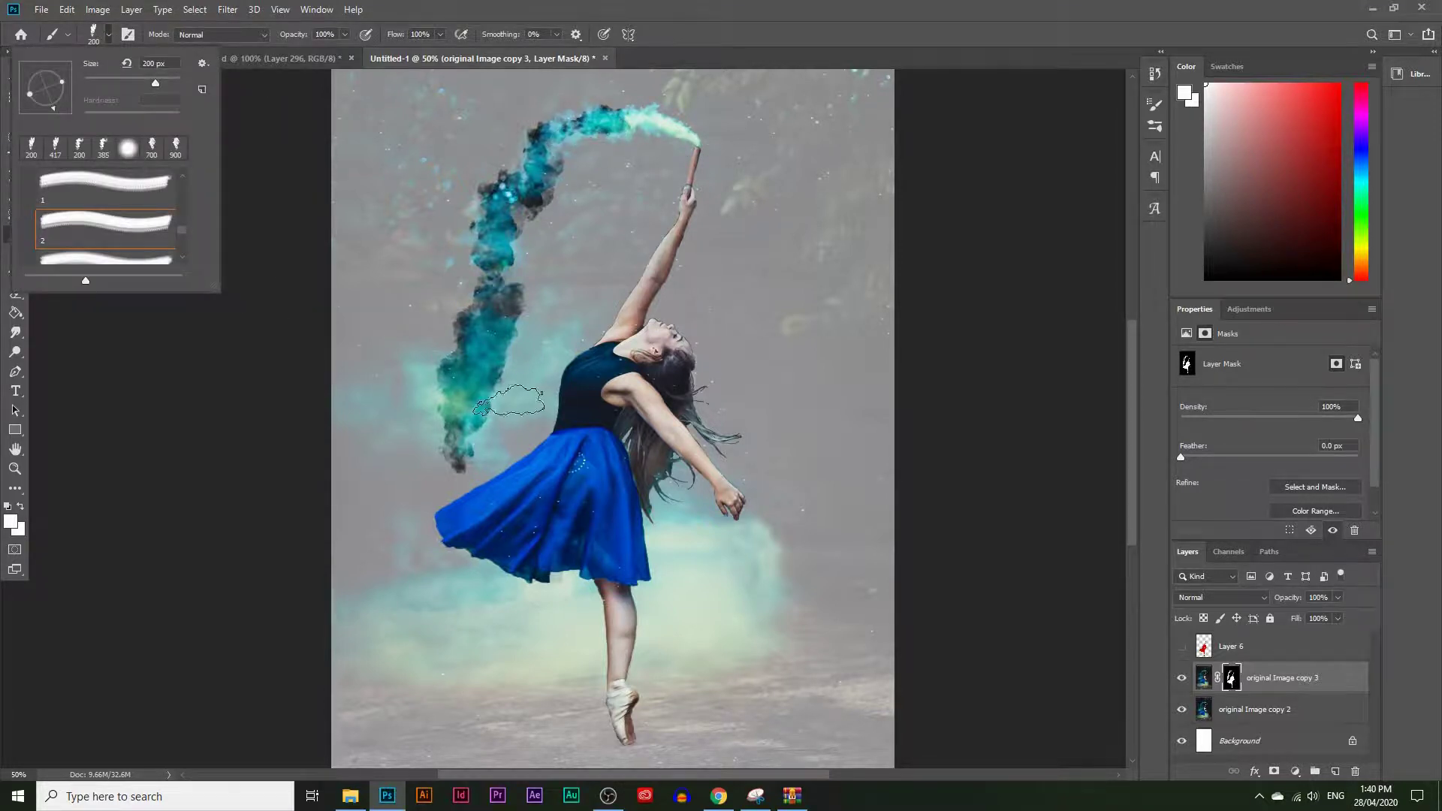
scroll(146, 237, "down", 1)
left_click(146, 237)
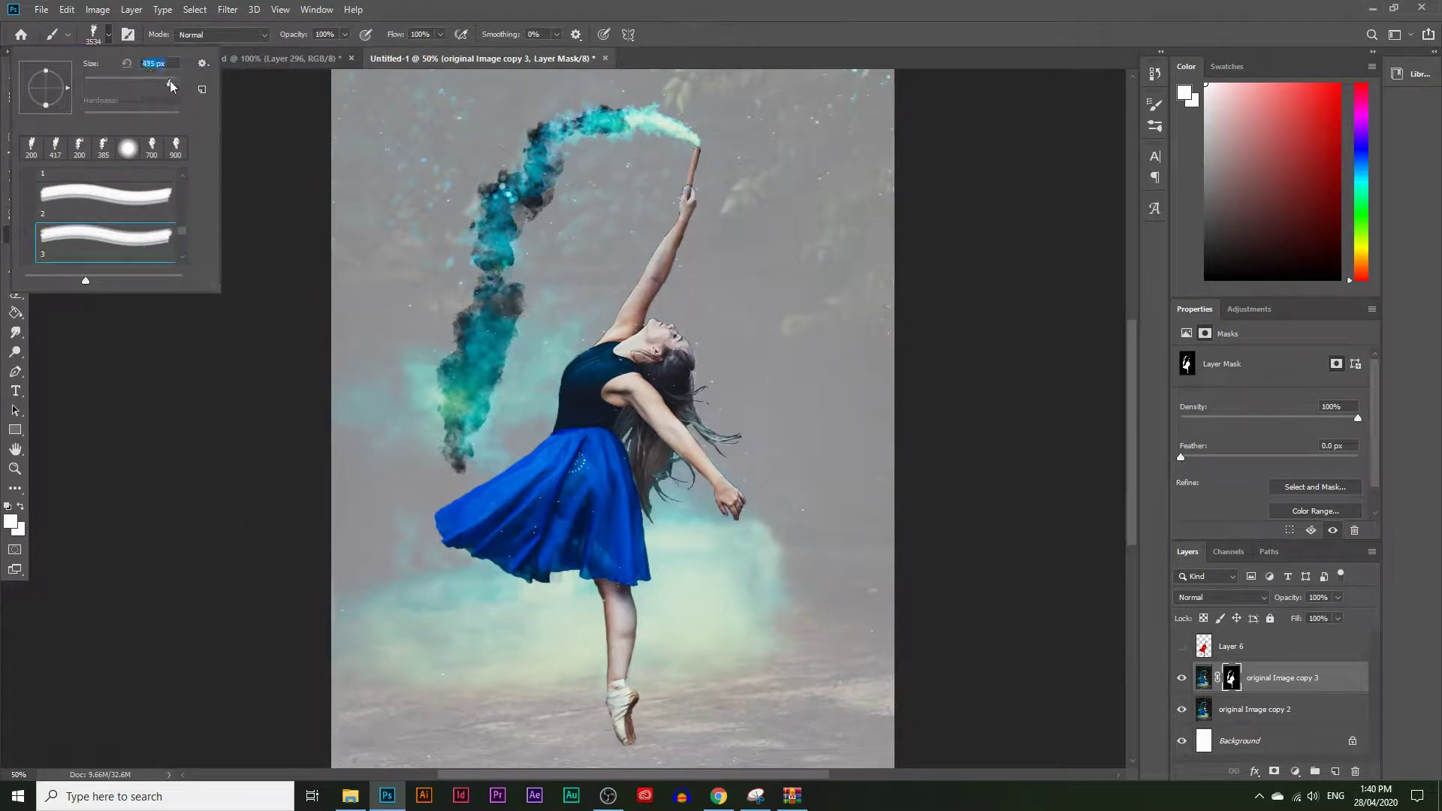
type("250")
key("Return")
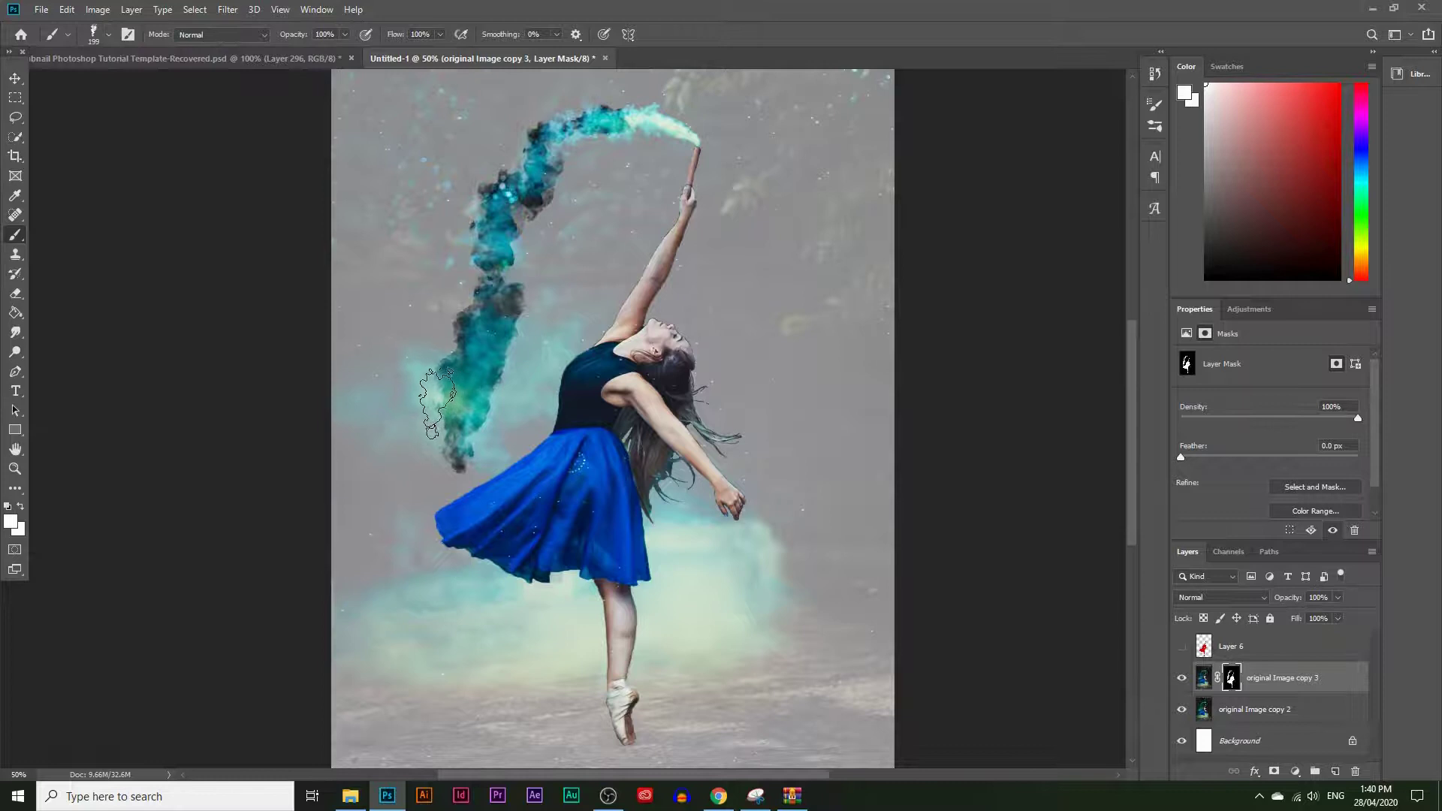
key("bracketright")
key("bracketright")
left_click(436, 402)
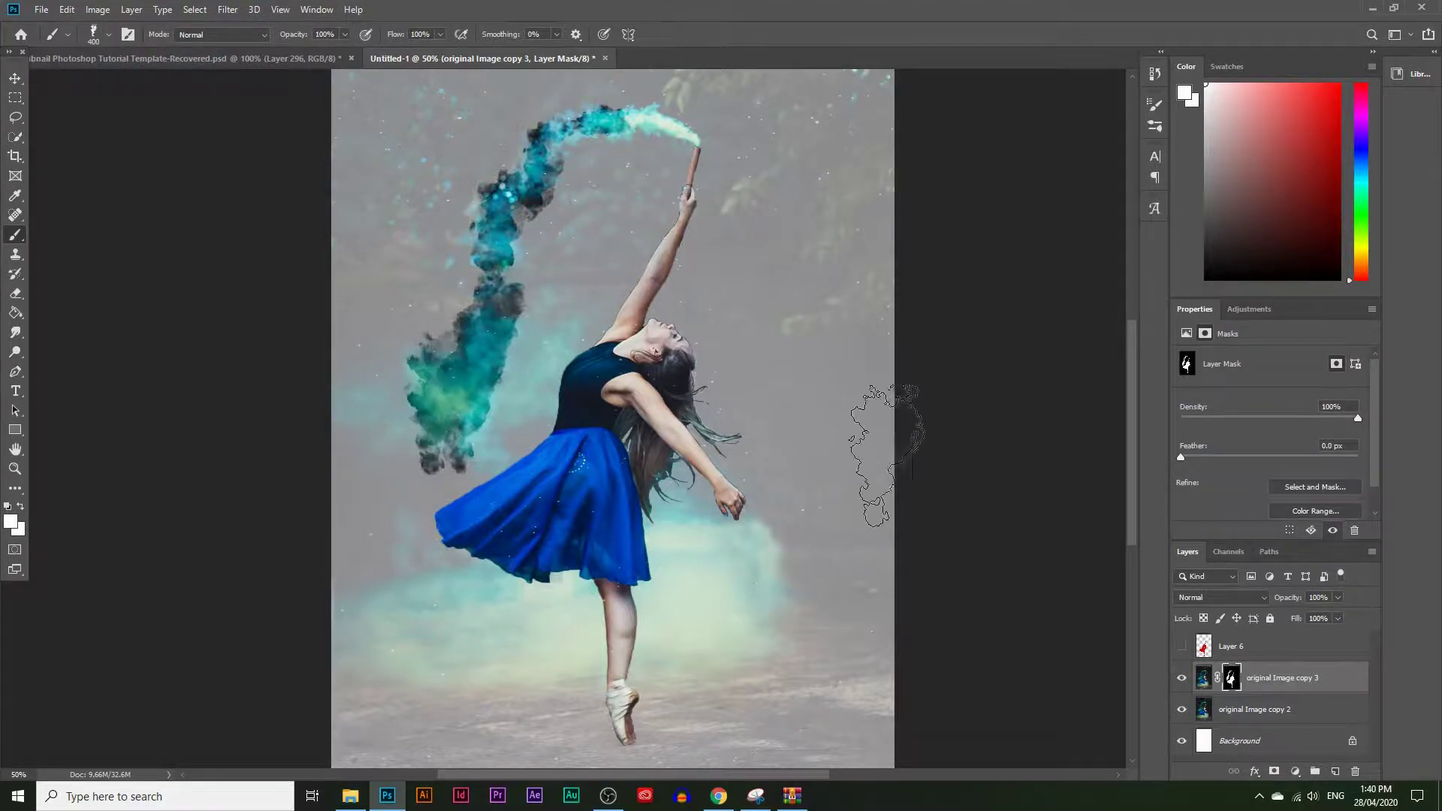
Step: Reduce smoke brush 3 to 300 px, rotate its tip, and stamp the mask between the lower trail and the dancer's waist
key("bracketleft")
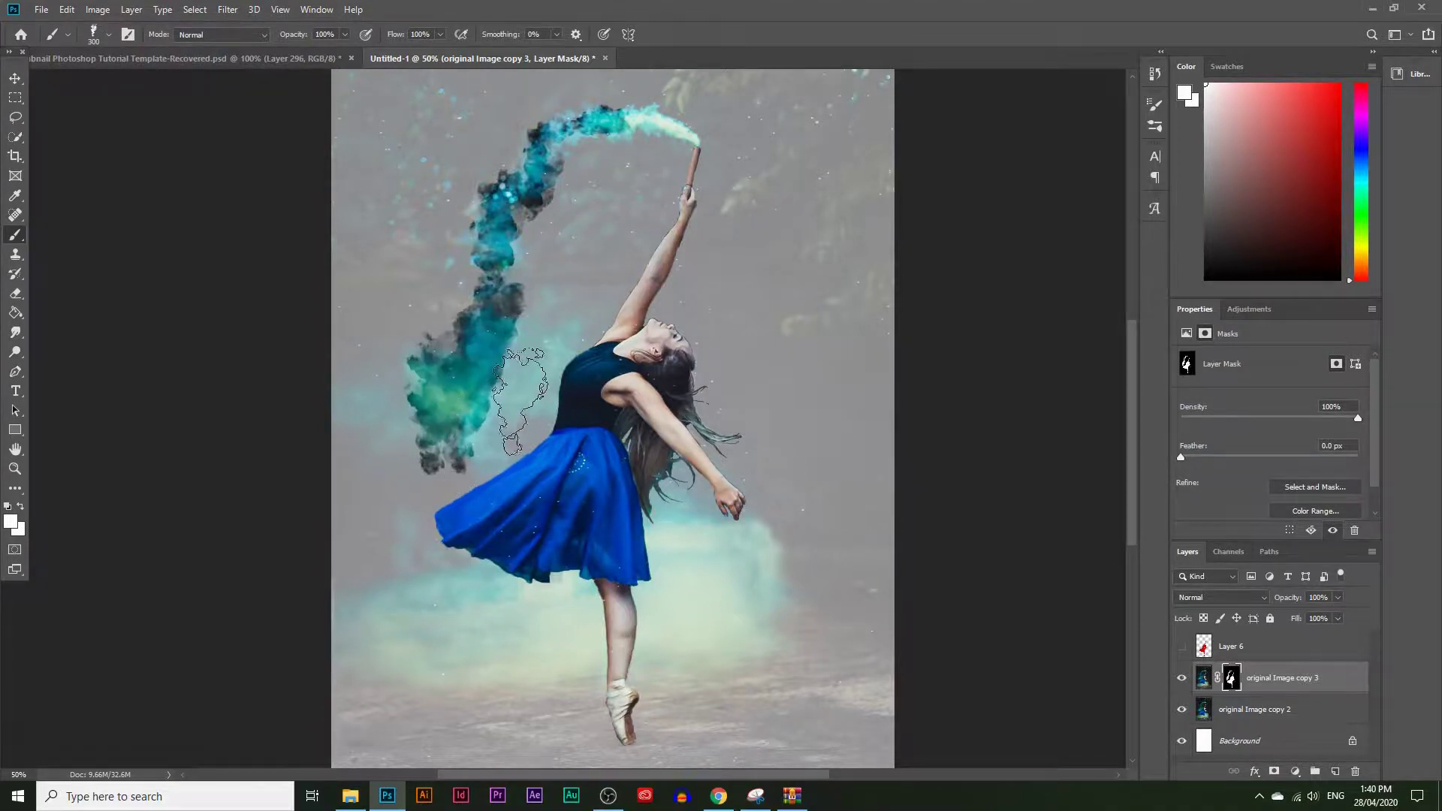
left_click(107, 36)
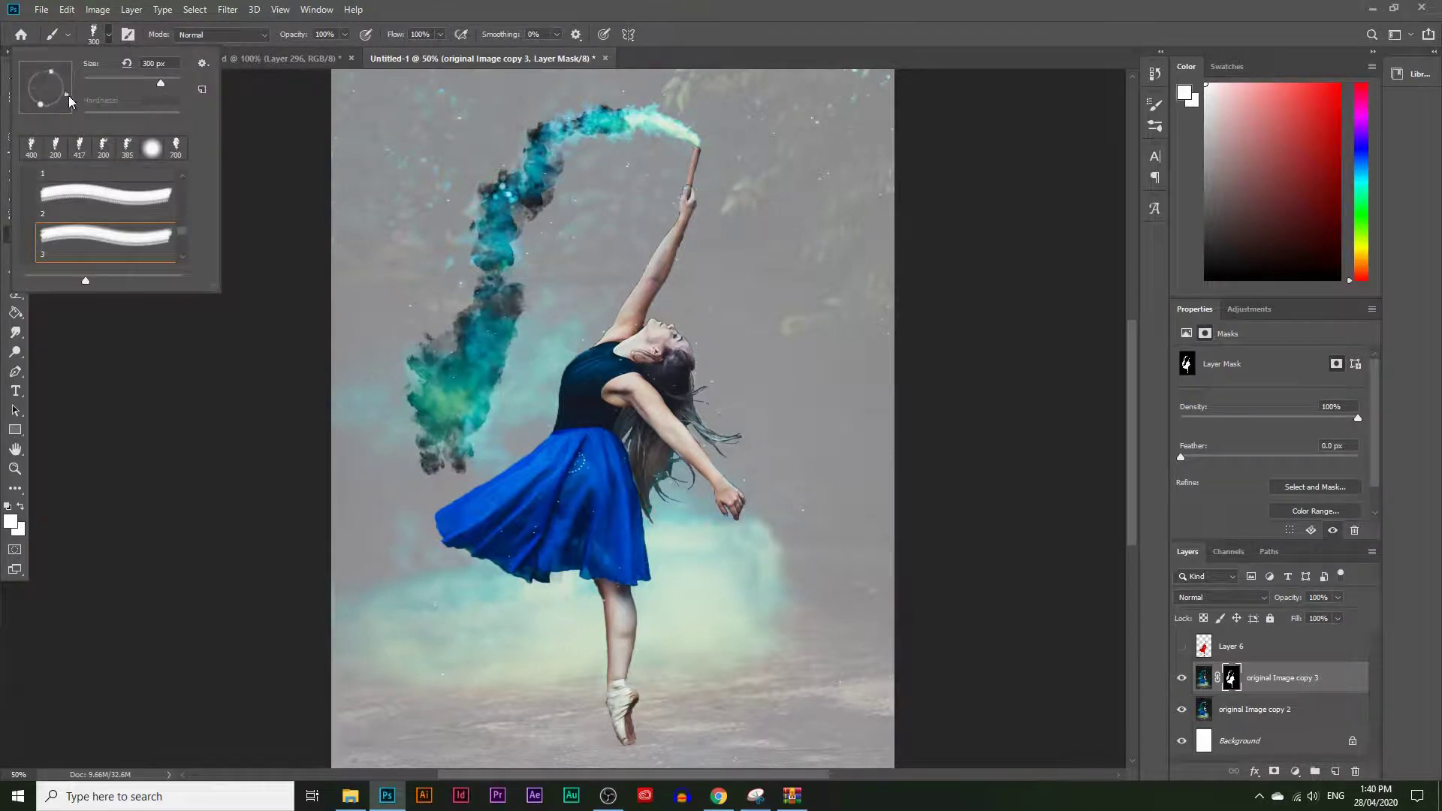
left_click_drag(66, 98, 38, 109)
left_click(505, 386)
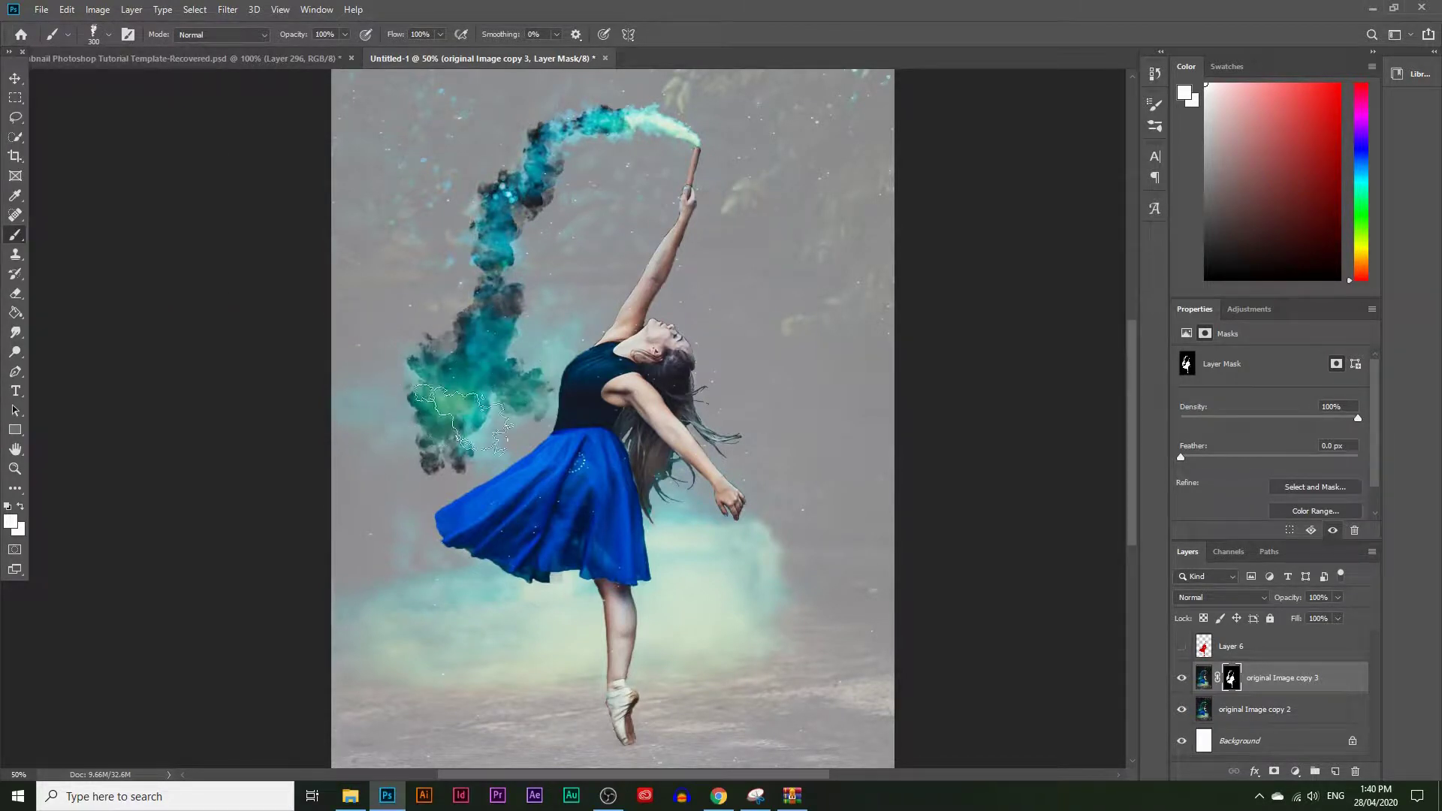
Step: Enlarge smoke brush 3 to 600 px and stamp the mask over the pale smoke beneath the dancer's lowered hand
key("bracketright")
key("bracketright")
key("bracketright")
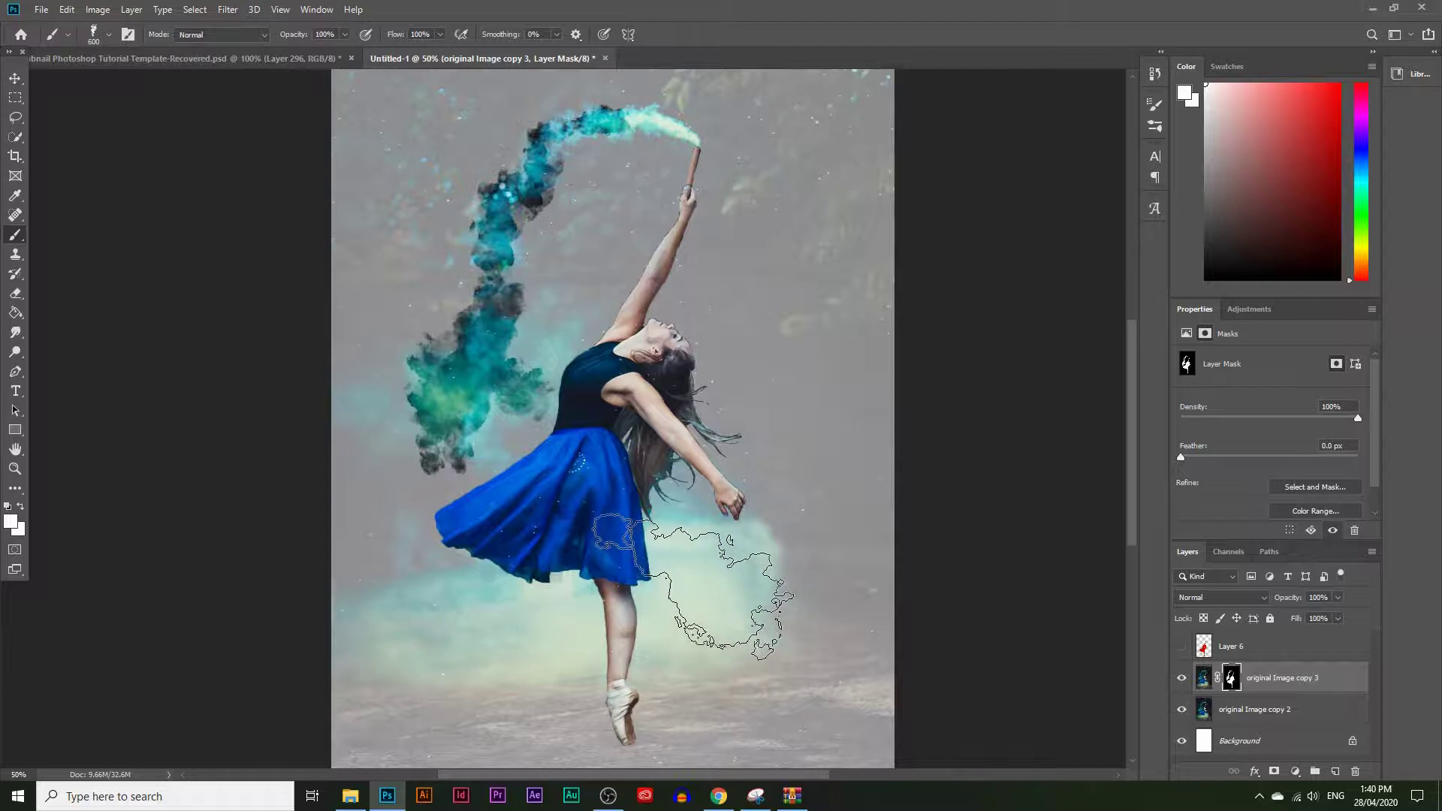
left_click(726, 532)
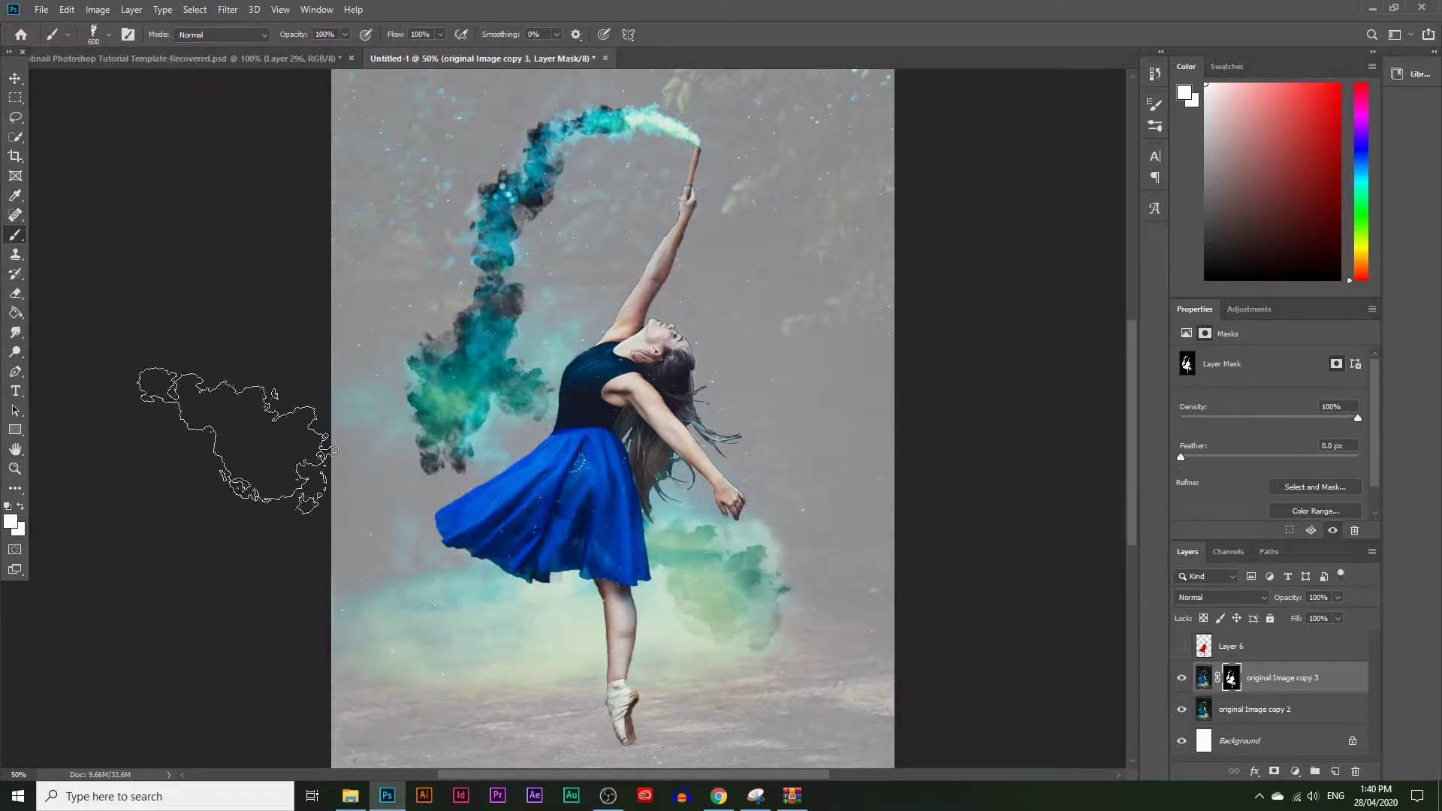
Step: Choose smoke brush 4, set it to about 1102 px, rotate its tip, and stamp the mask over the ground smoke below and beside the skirt
left_click(110, 39)
scroll(105, 217, "down", 4)
left_click(105, 217)
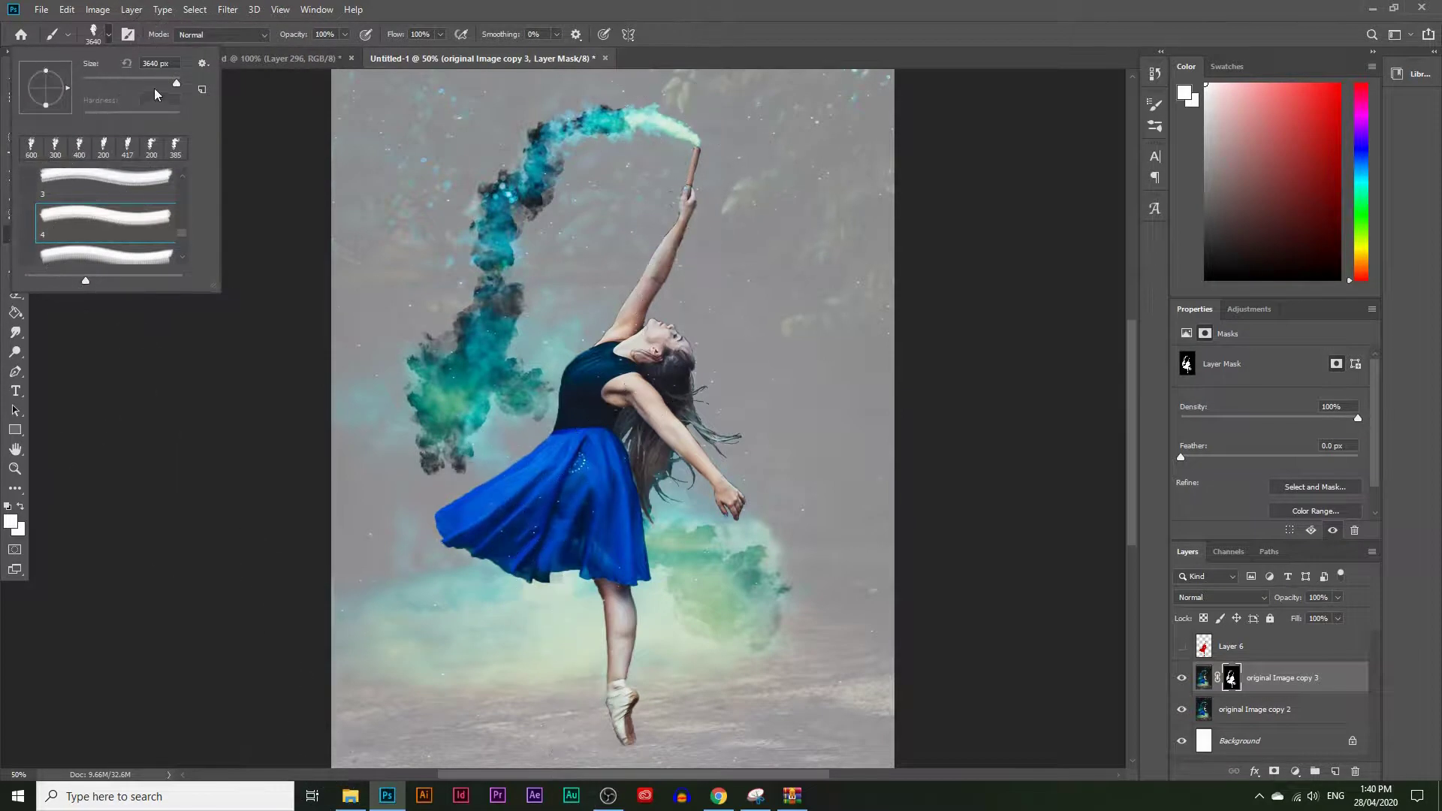
left_click_drag(169, 78, 172, 79)
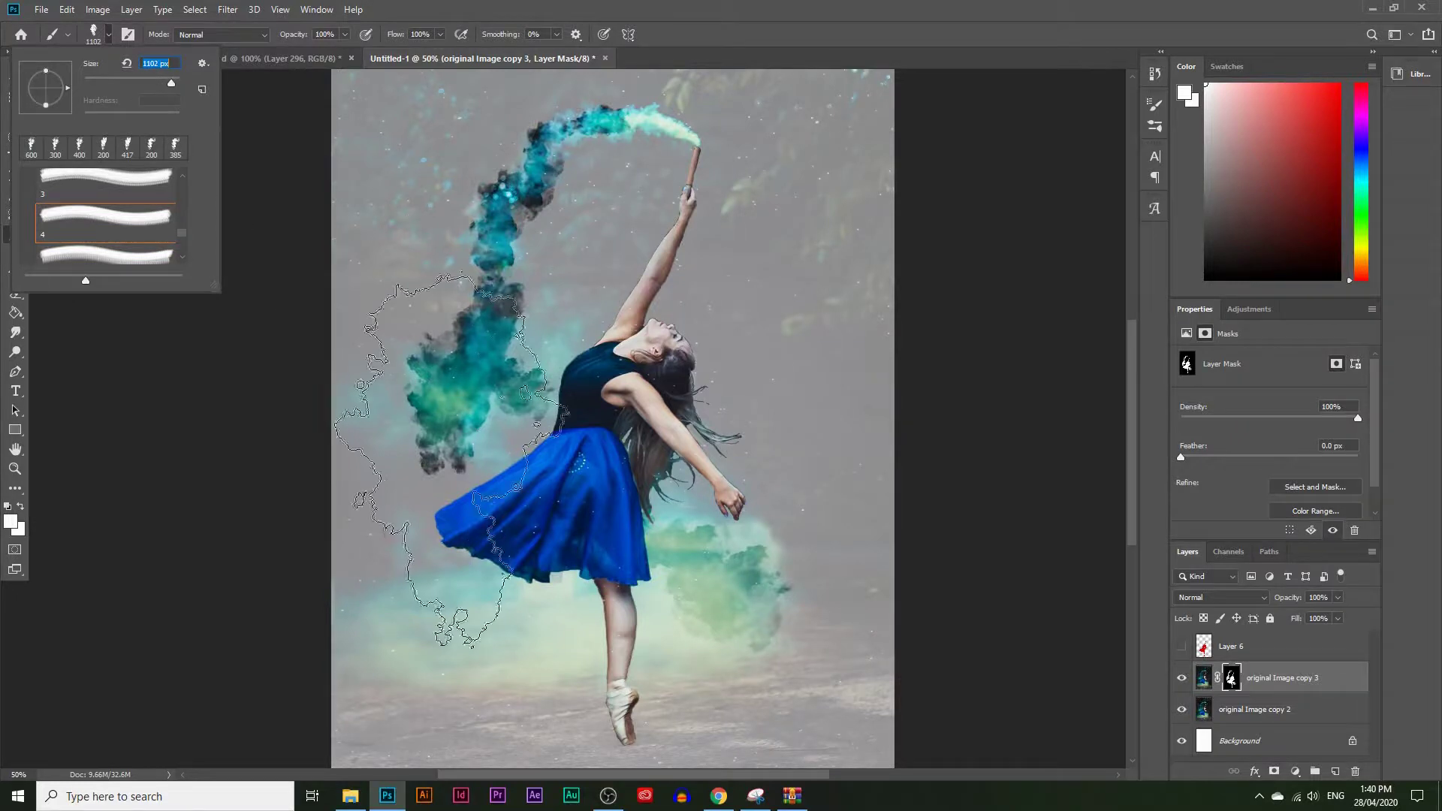
left_click_drag(33, 80, 51, 66)
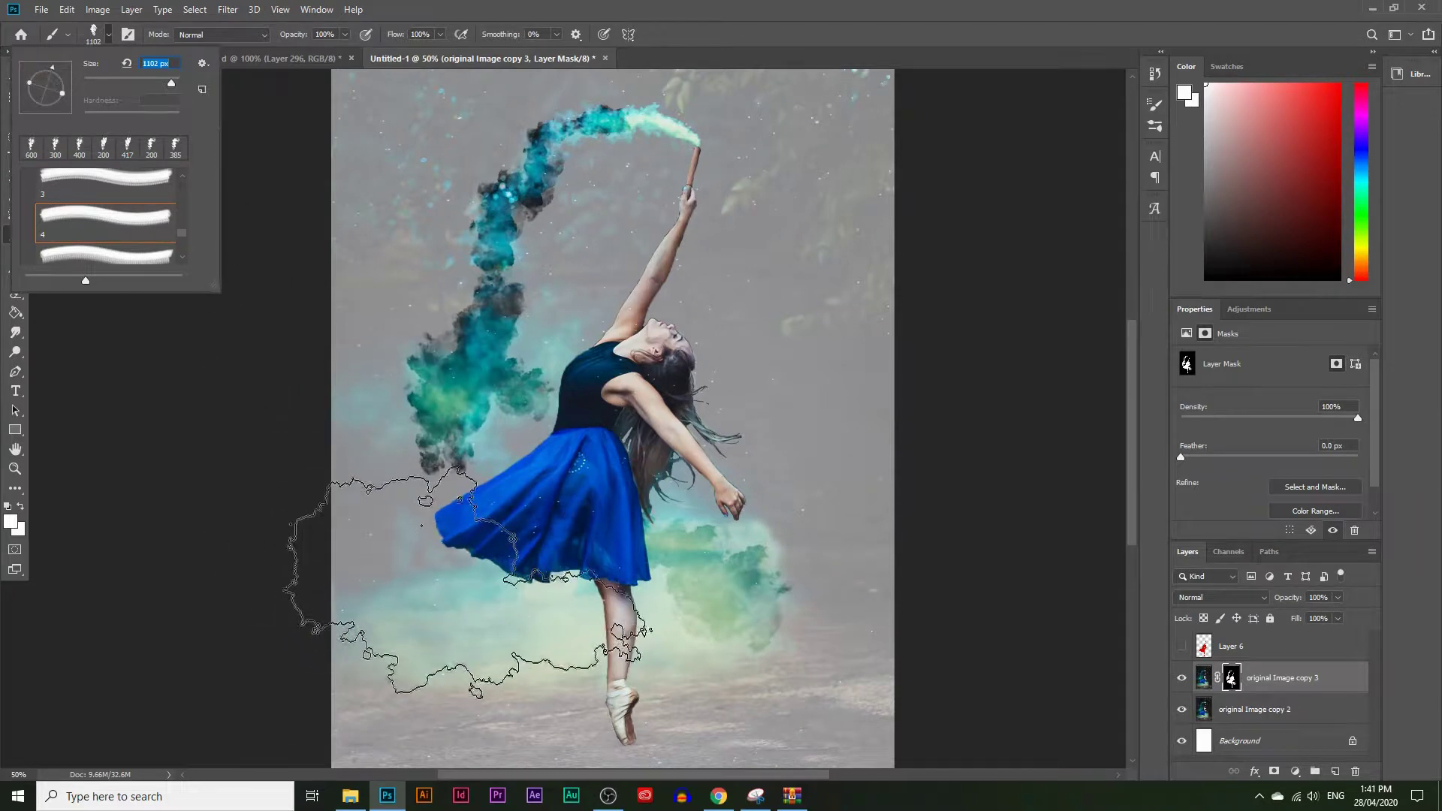
left_click(488, 584)
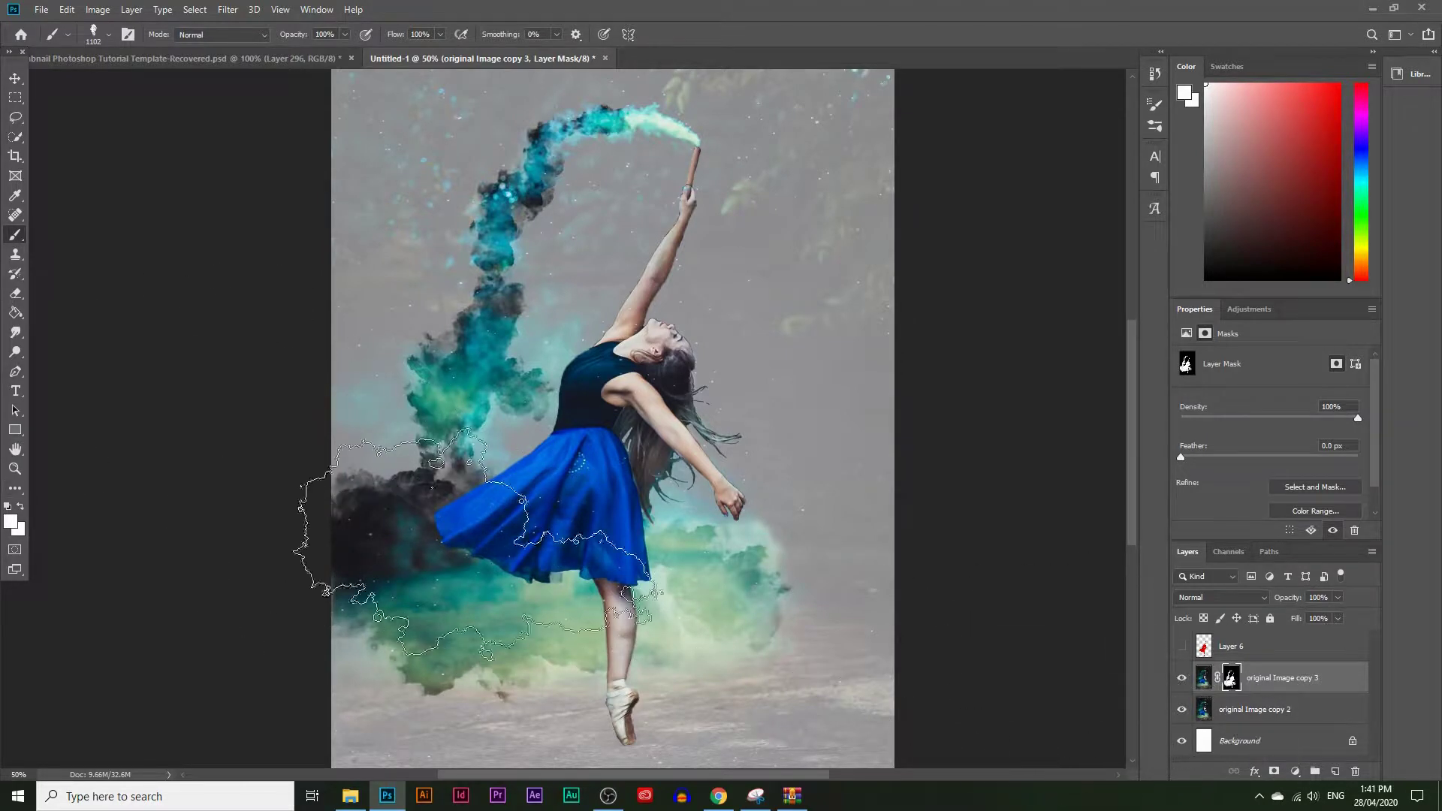
Step: Set the foreground colour to black, then hide original Image copy 2 to inspect the masked dancer and smoke on white
left_click(11, 522)
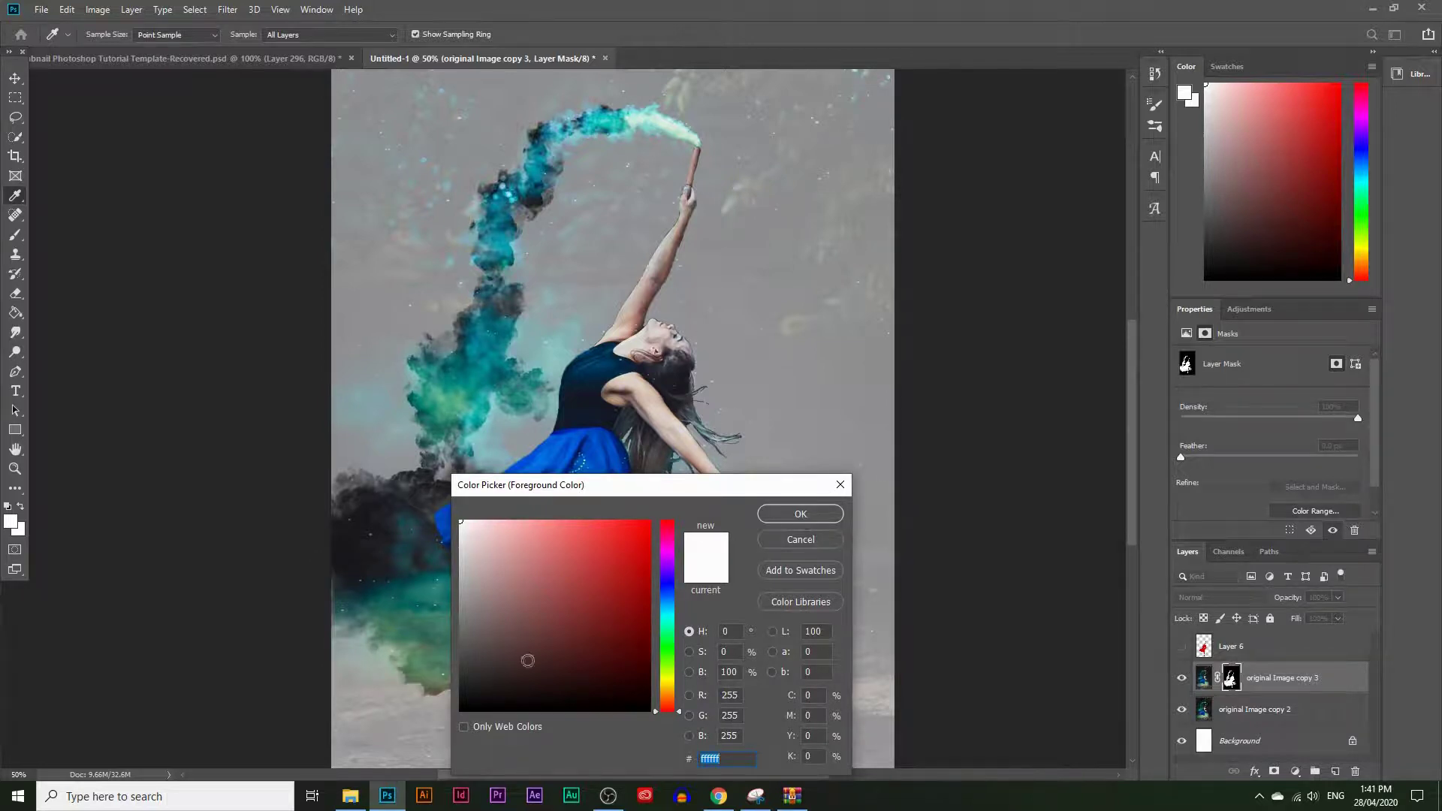
left_click_drag(528, 660, 538, 748)
left_click(800, 514)
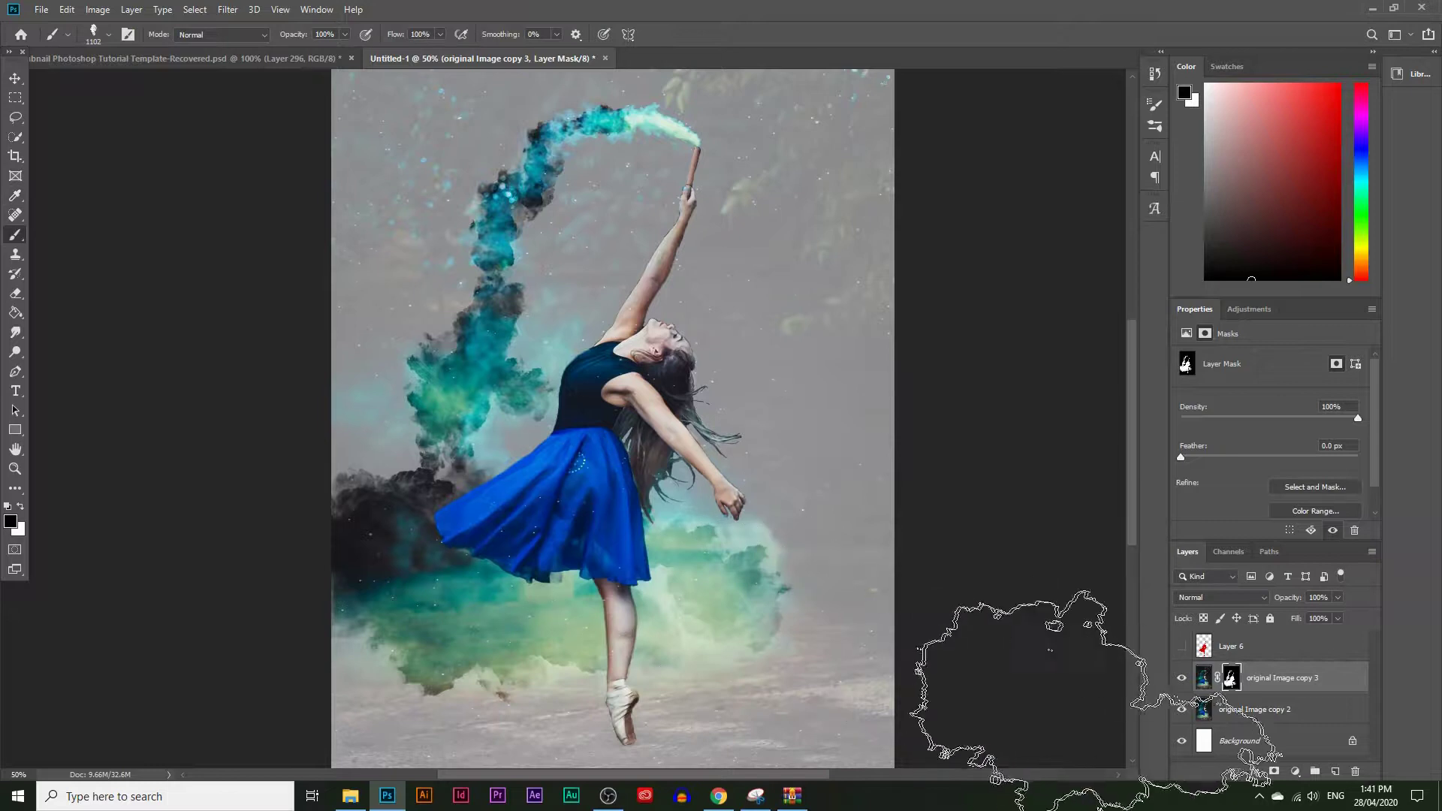
left_click(1179, 709)
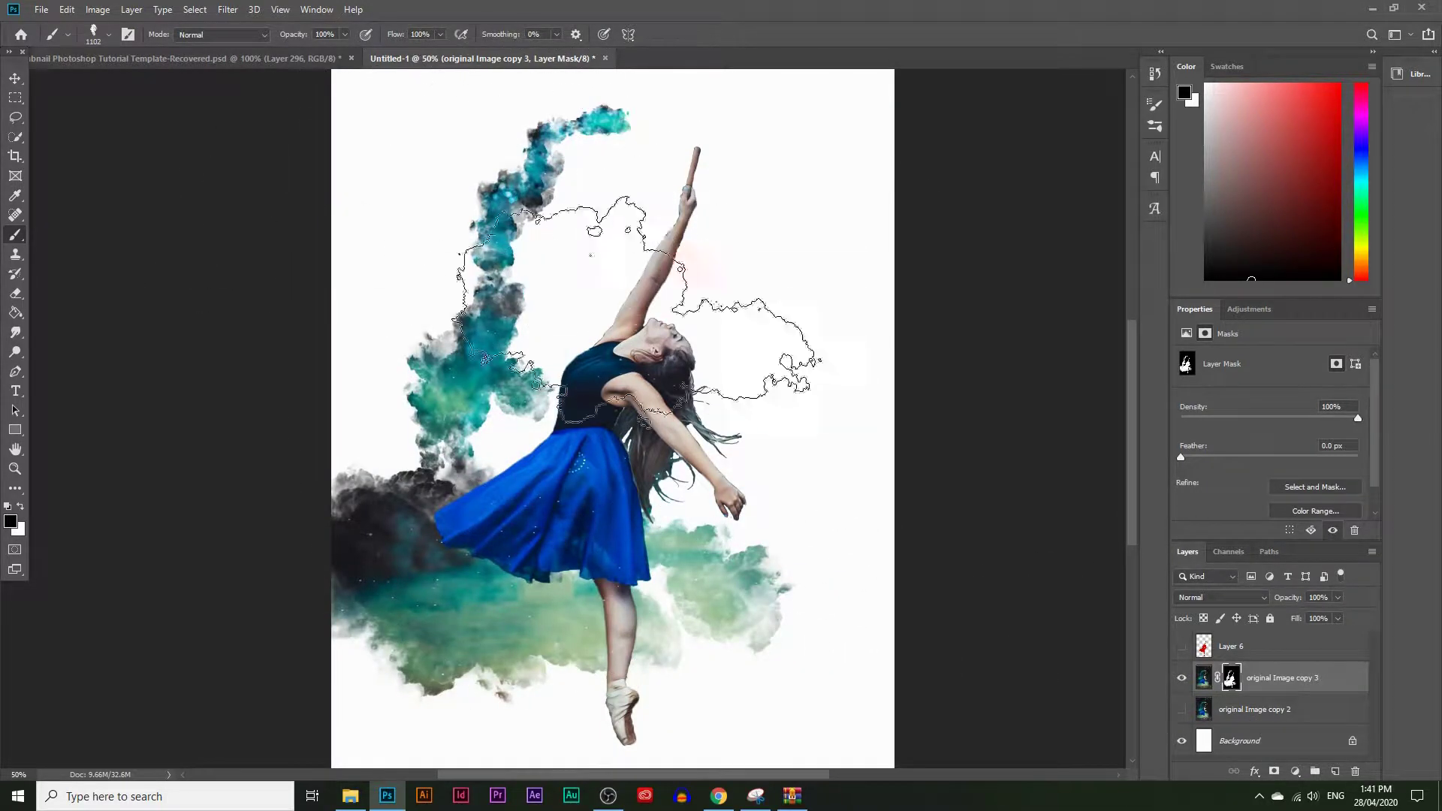
left_click(15, 468)
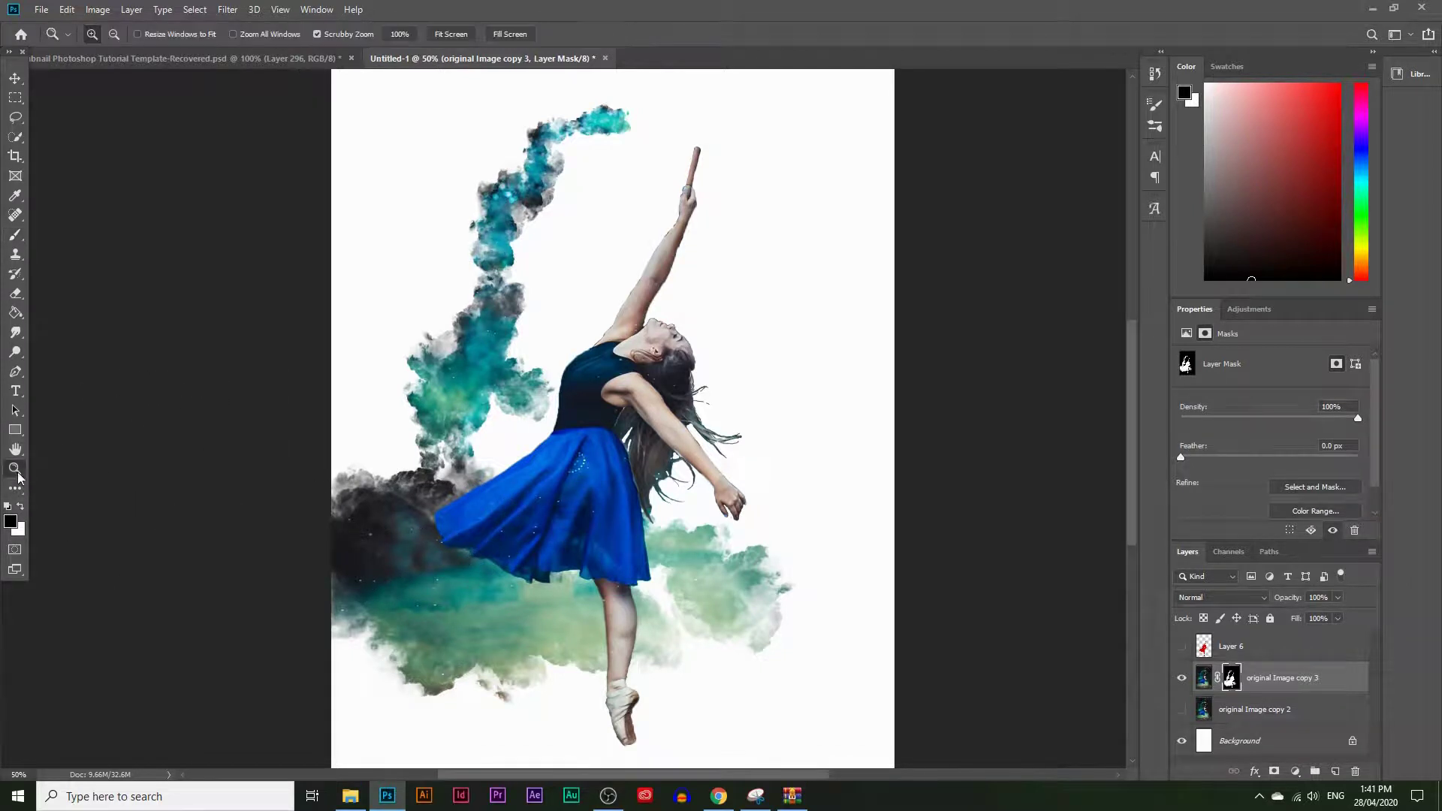
scroll(488, 503, "down", 2)
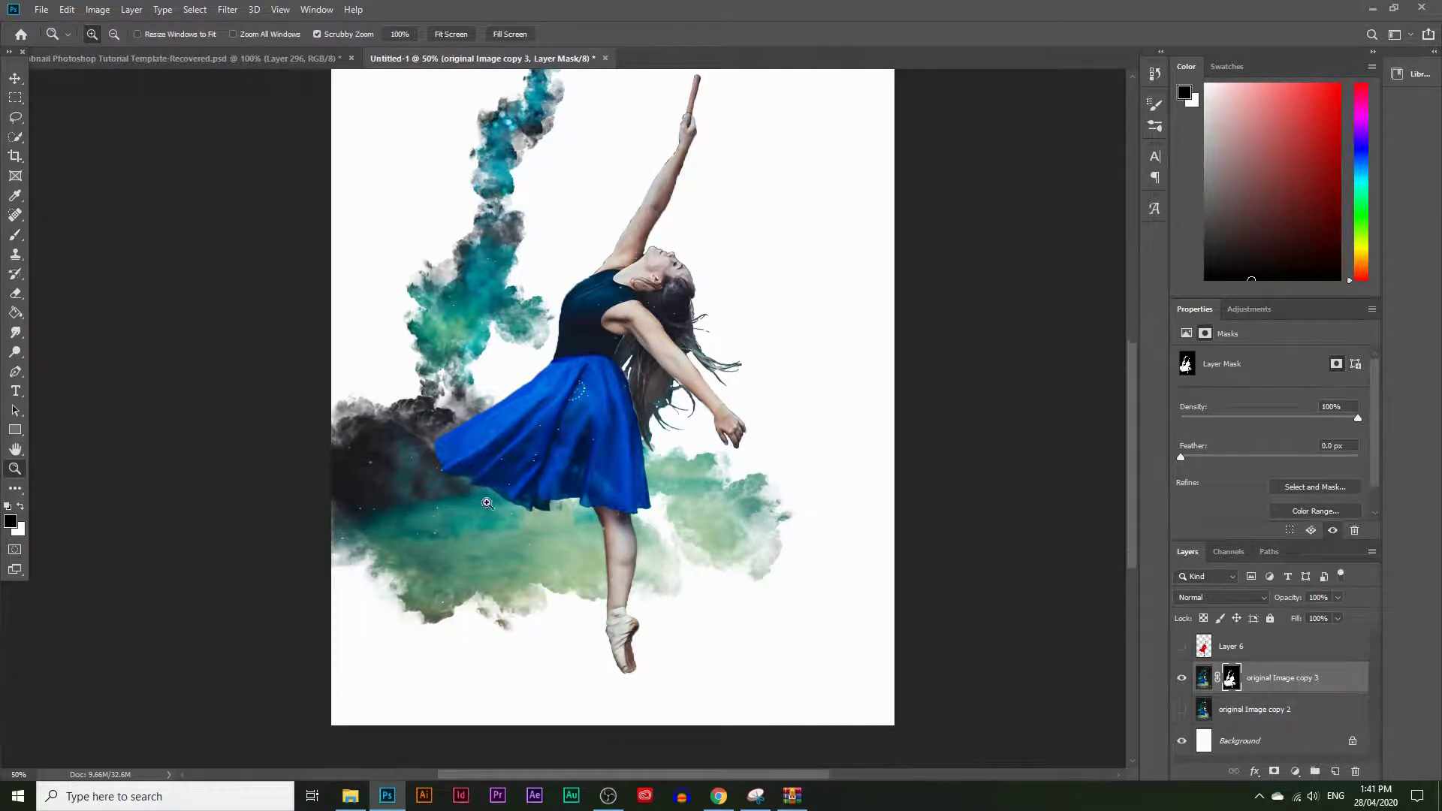
scroll(675, 532, "up", 2)
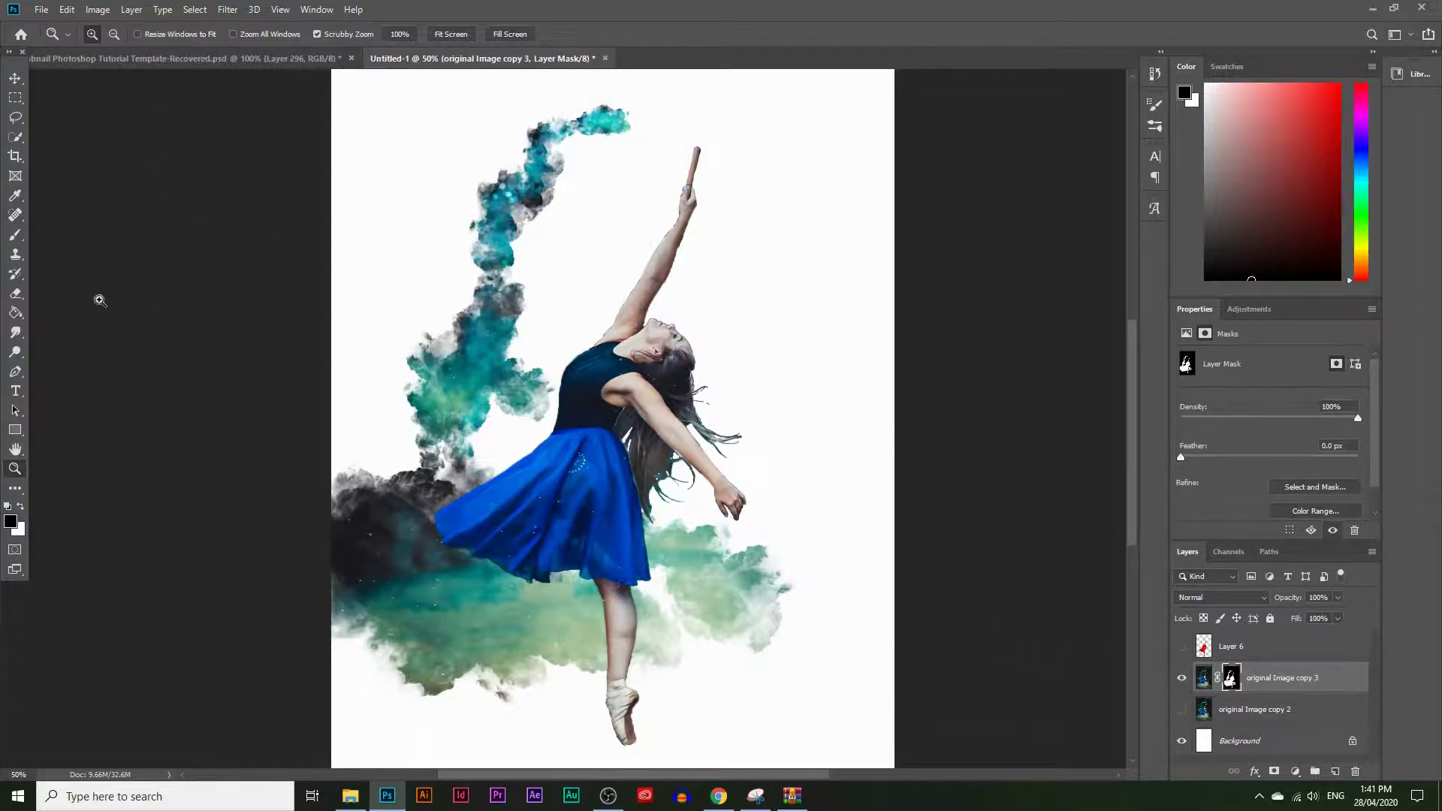
Step: Choose smoke brush 5, tilt its tip, enlarge it up to 500 px, and stamp black on the mask over the dark smoke beside the skirt
left_click(15, 237)
left_click(108, 34)
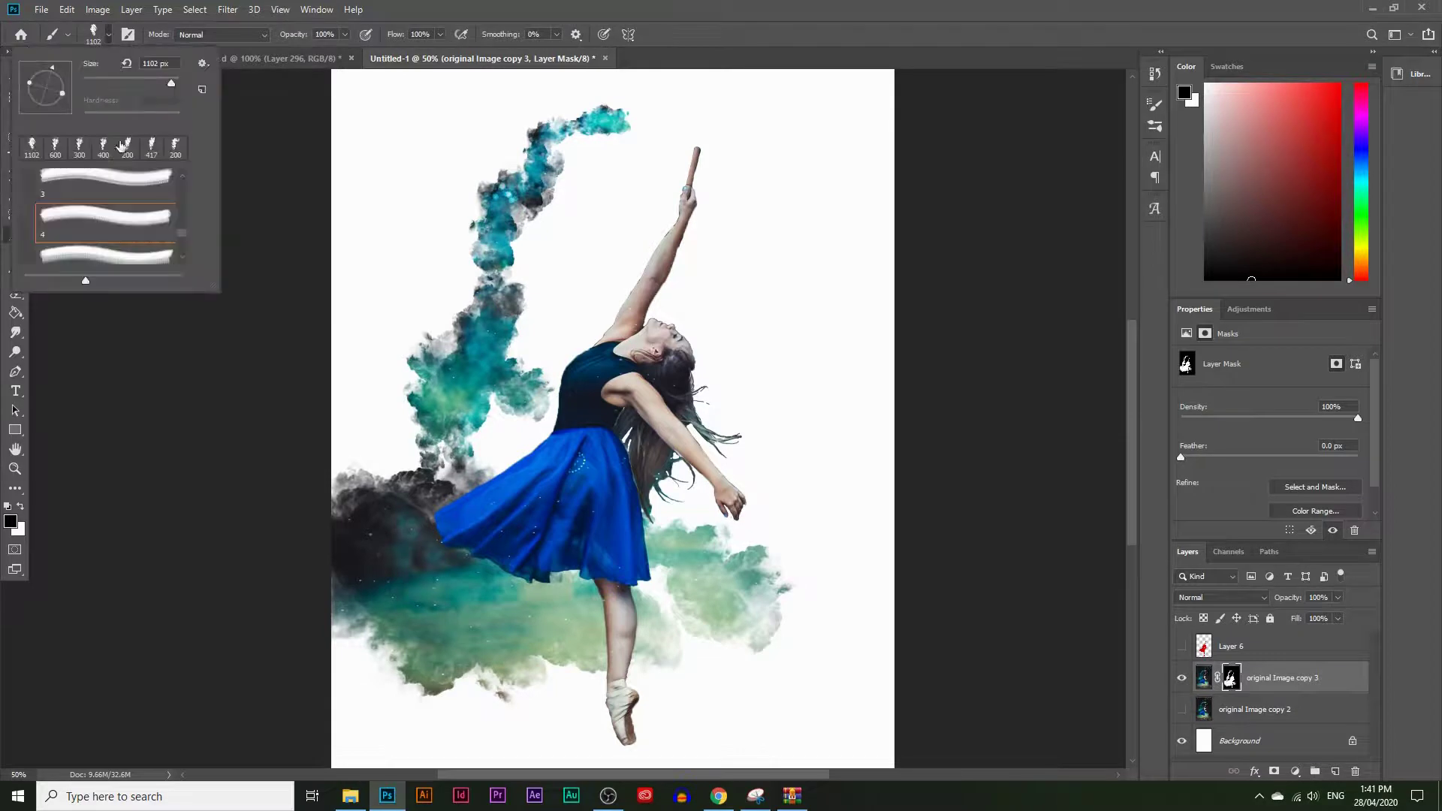
scroll(115, 207, "down", 1)
left_click(119, 231)
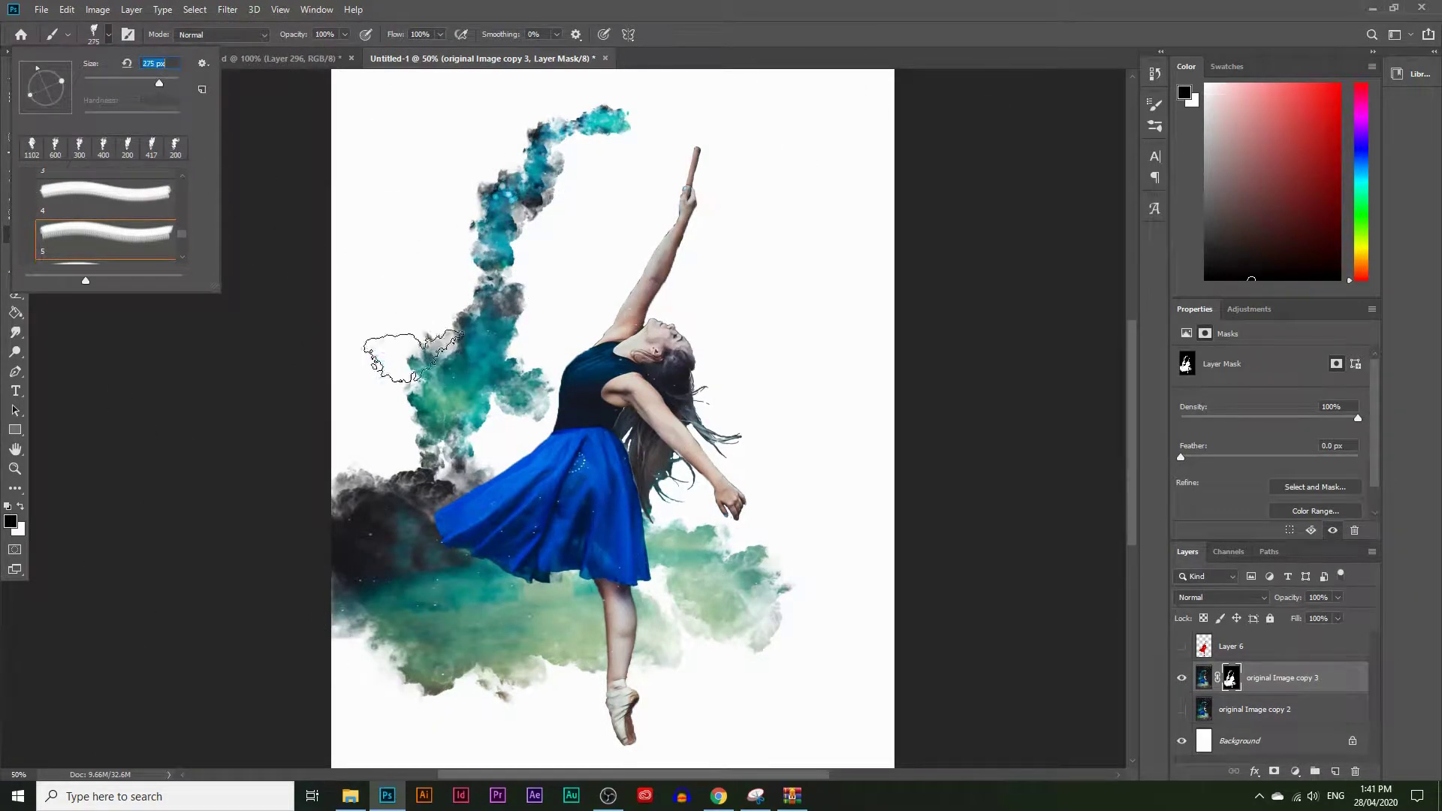
left_click_drag(163, 81, 165, 82)
left_click(27, 362)
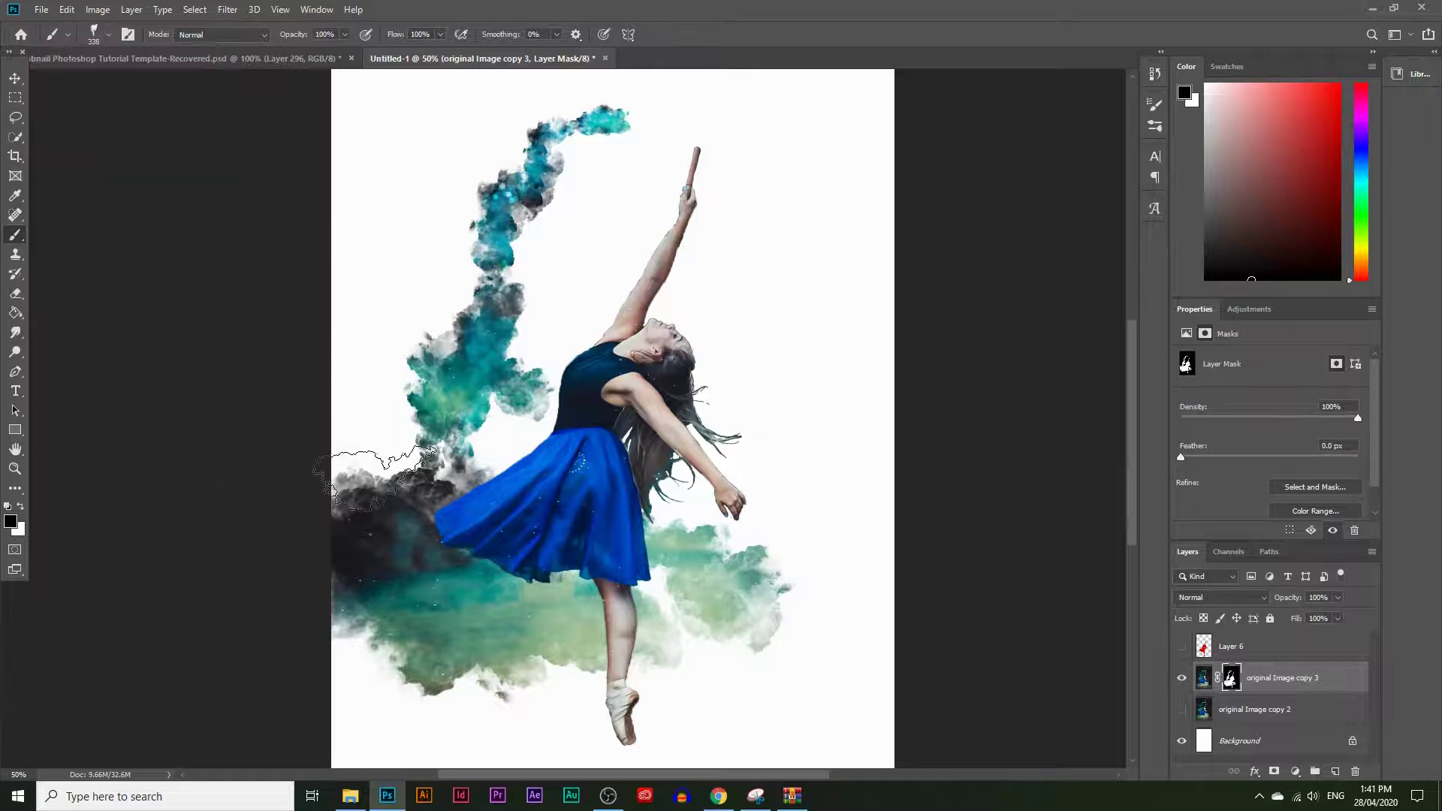
left_click(383, 511)
left_click(385, 541)
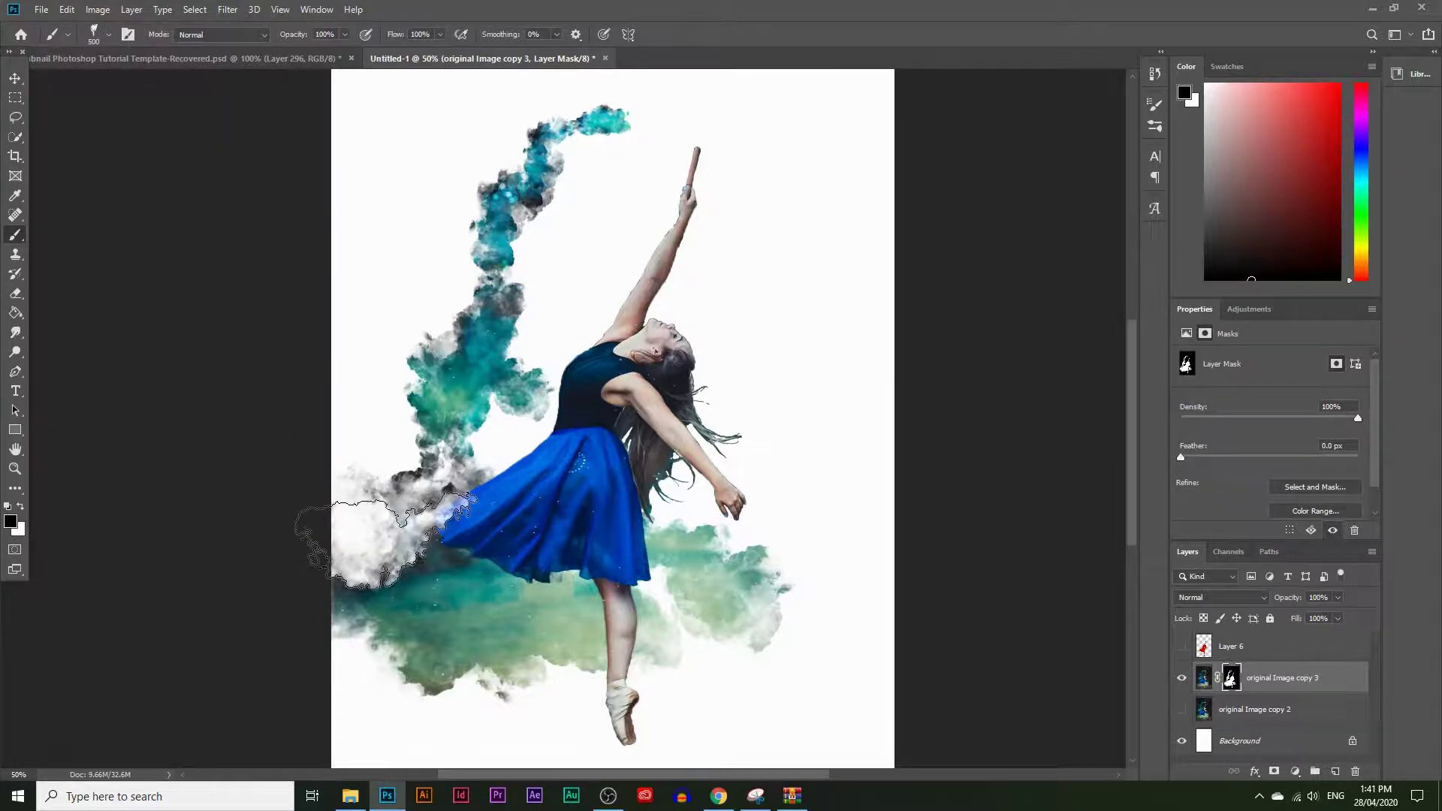
key("ctrl+s")
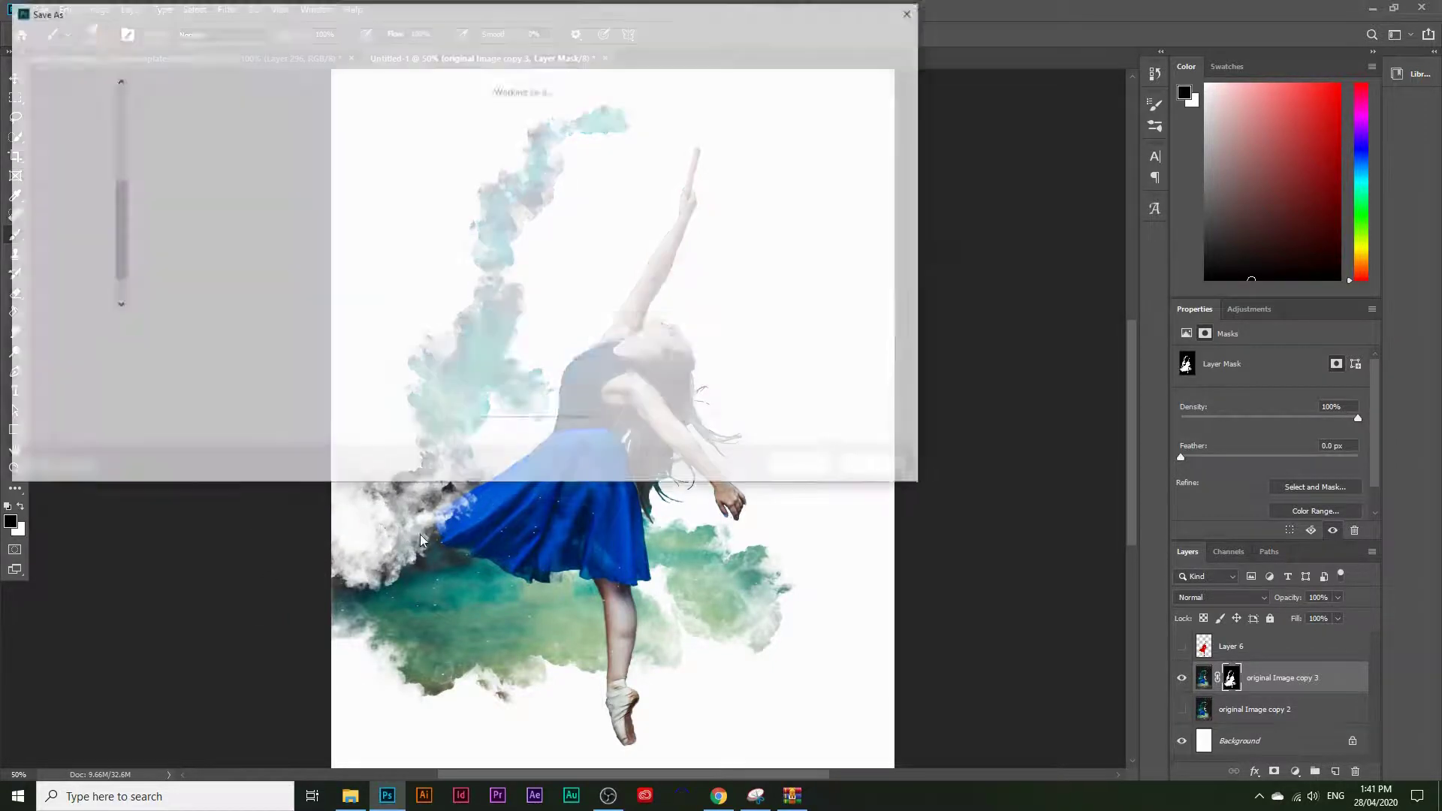
left_click(907, 469)
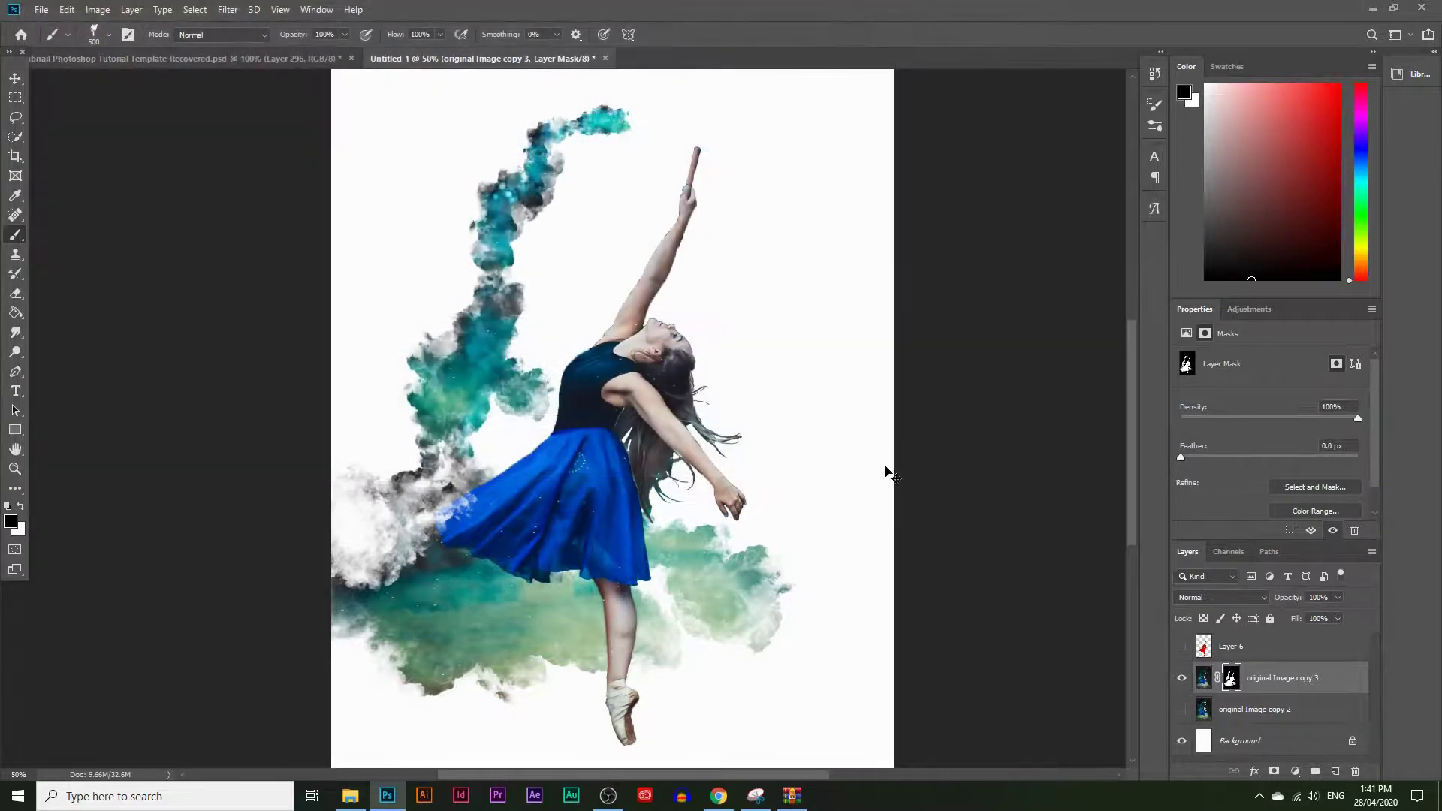
Step: Undo the last black stamp over the skirt, then load Layer 6's outline as a selection and invert it to protect the dancer
key("ctrl+z")
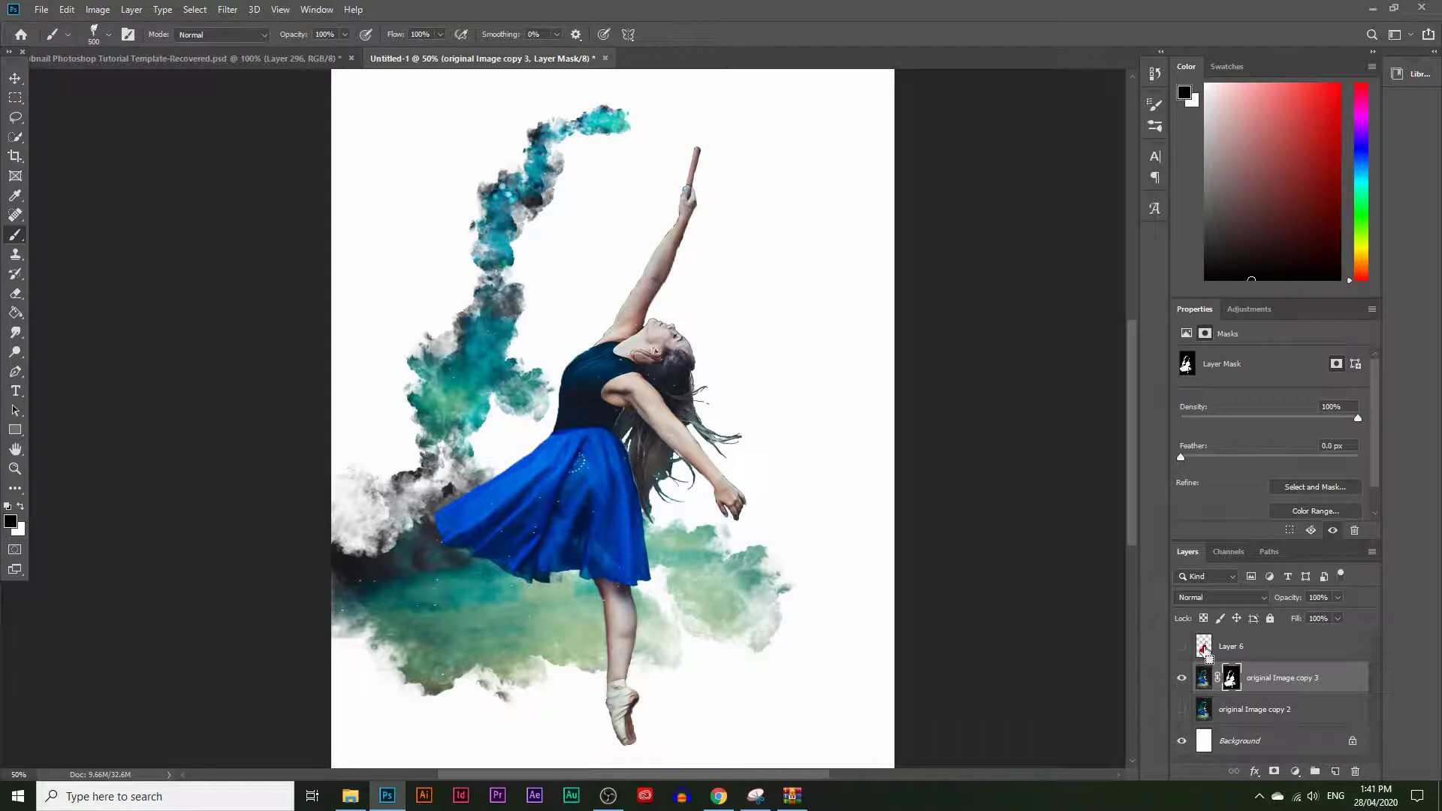
left_click(1204, 647, "ctrl")
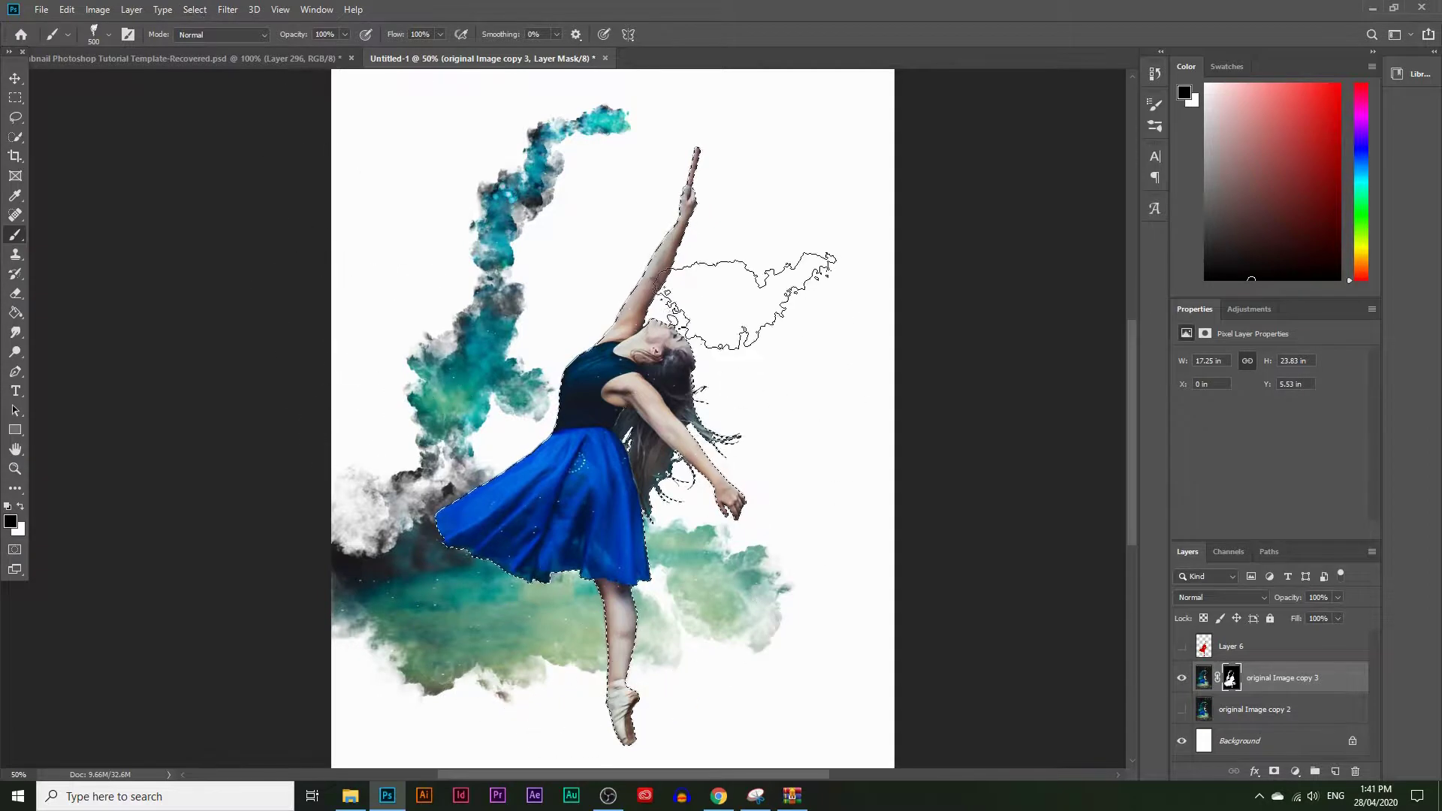
left_click(194, 10)
left_click(217, 69)
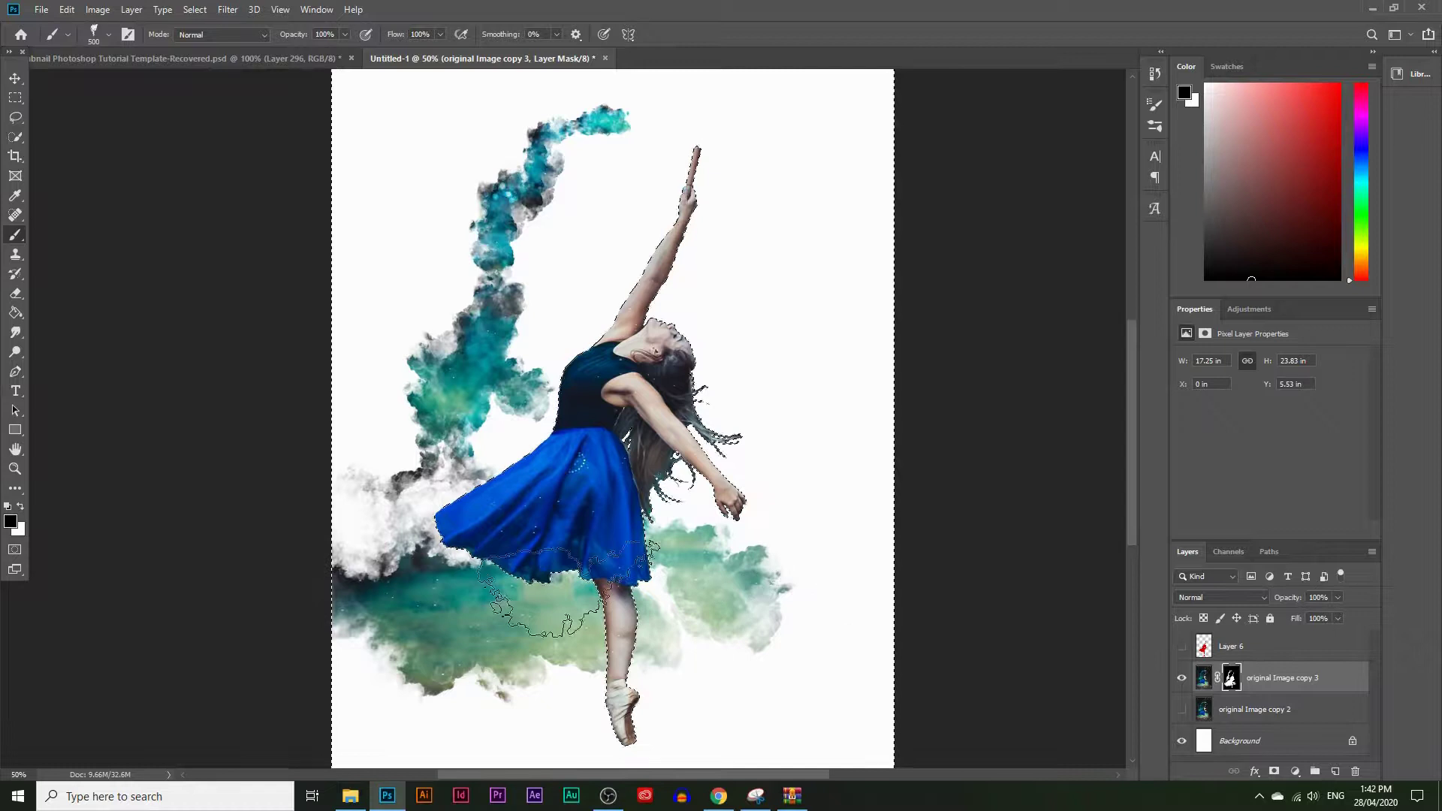
Step: Enlarge the smoke brush up to 1200 px and stamp black on the mask over the dark smoke beside and below the skirt
key("bracketright")
key("bracketright")
key("bracketright")
key("bracketright")
key("bracketright")
key("bracketright")
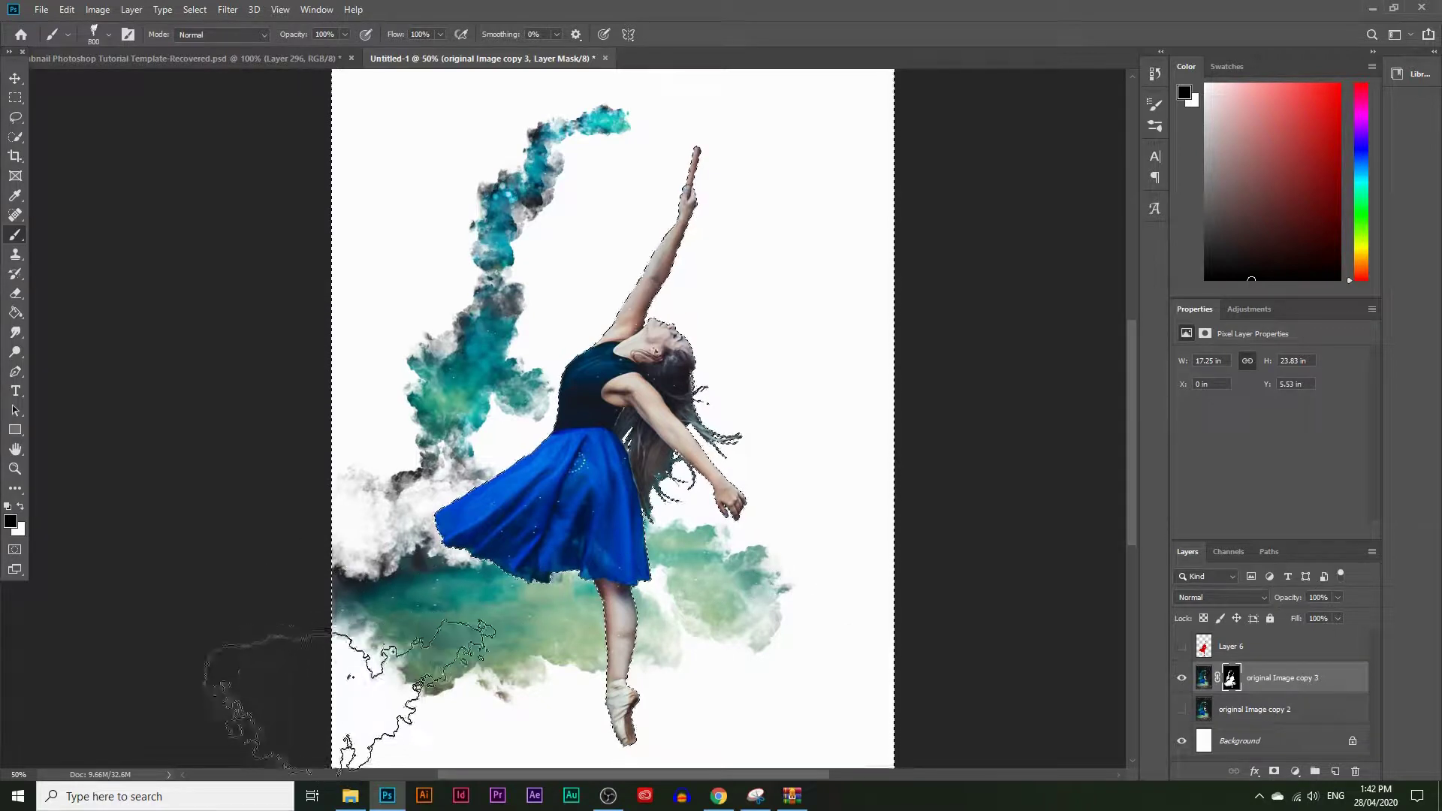
key("bracketright")
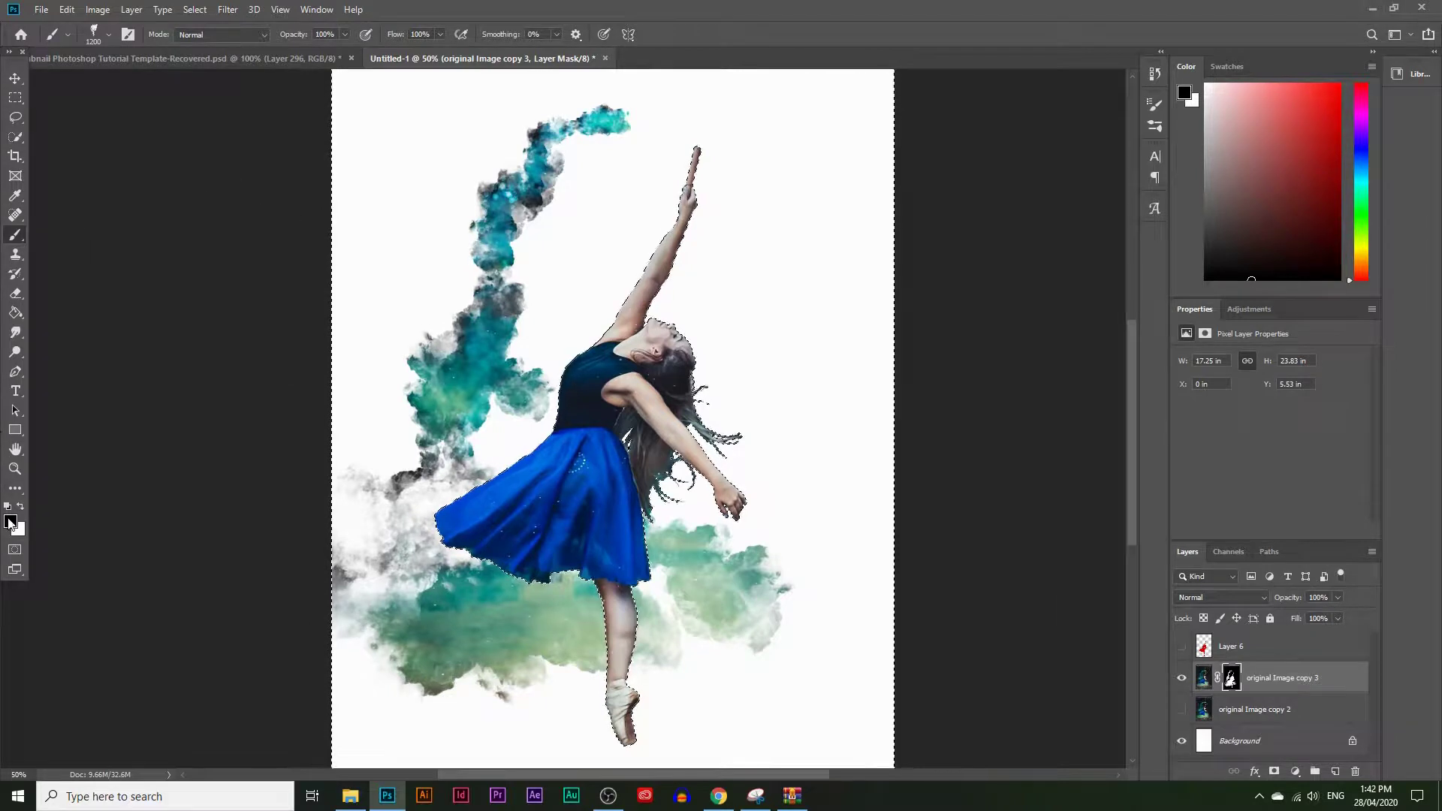
Step: Choose smoke brush 6 and reduce its size to 600 px
left_click(108, 35)
left_click(113, 237)
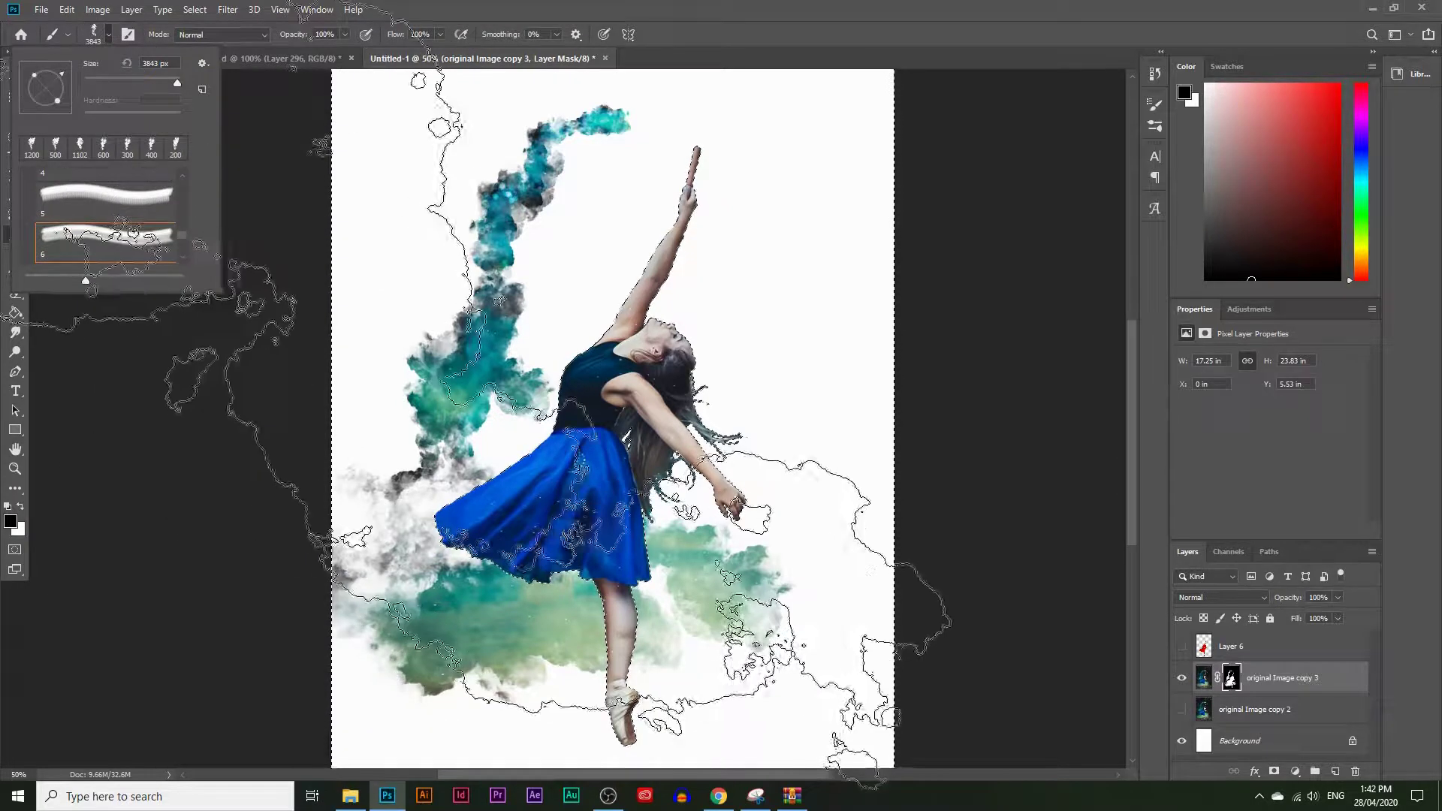
key("Return")
key("bracketleft")
key("bracketleft")
key("bracketleft")
key("bracketleft")
key("bracketleft")
key("bracketleft")
key("bracketleft")
key("bracketleft")
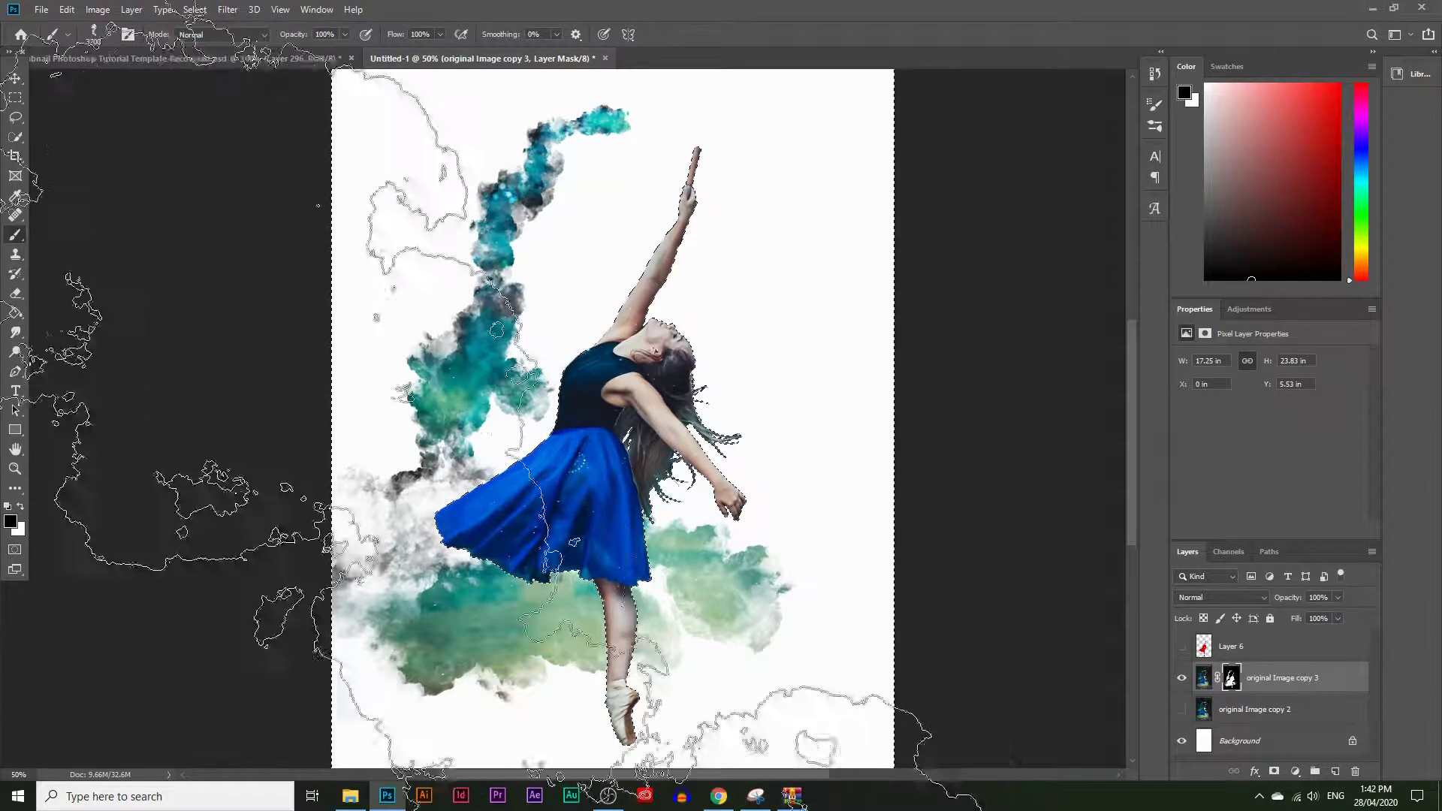
key("bracketleft")
key("bracketleft")
key("bracketleft")
key("bracketleft")
key("bracketleft")
key("bracketleft")
key("bracketleft")
key("bracketleft")
key("bracketleft")
key("bracketleft")
key("bracketleft")
key("bracketleft")
key("bracketleft")
key("bracketleft")
key("bracketleft")
key("bracketleft")
key("bracketleft")
key("bracketleft")
key("bracketleft")
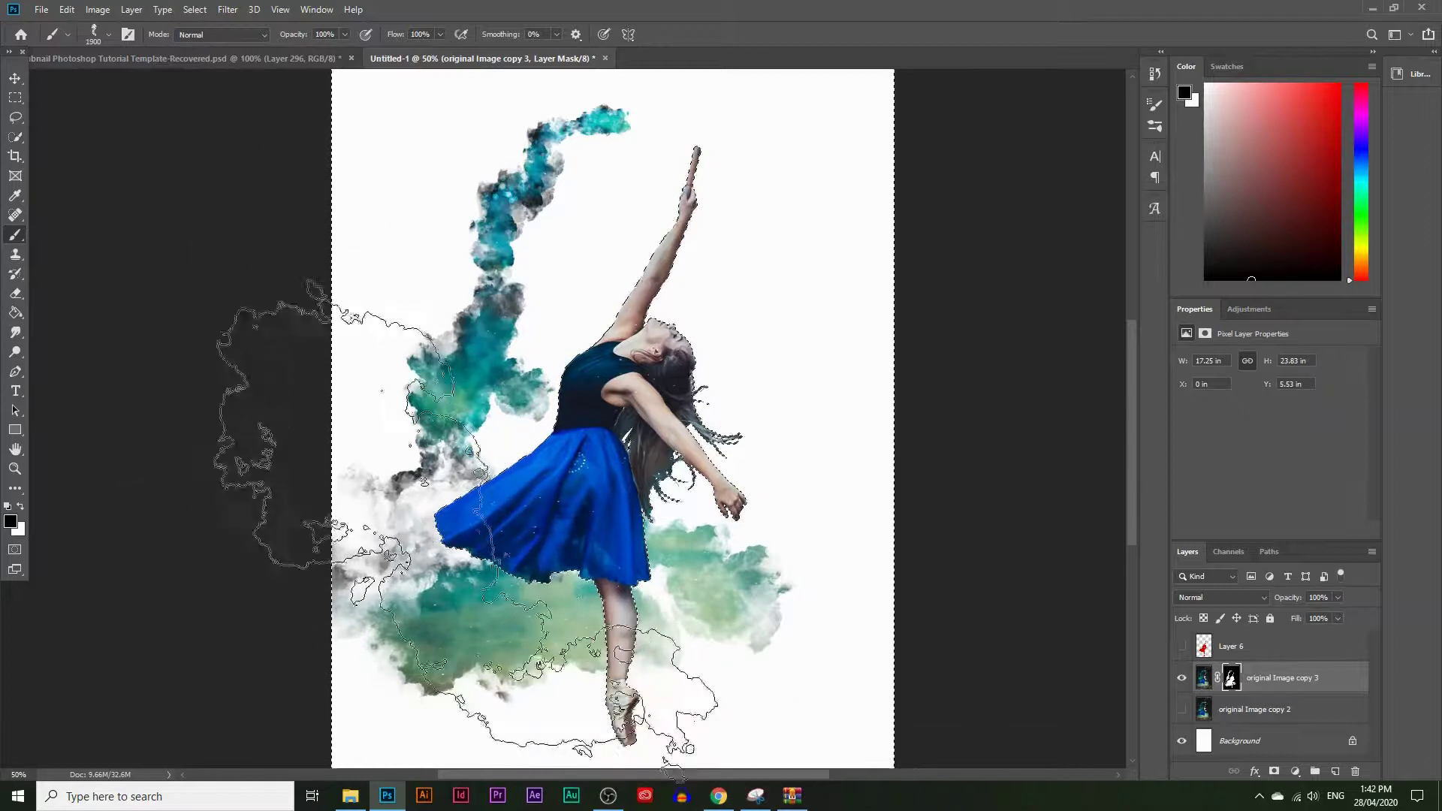
key("bracketleft")
key("bracketleft")
key("bracketleft")
key("bracketleft")
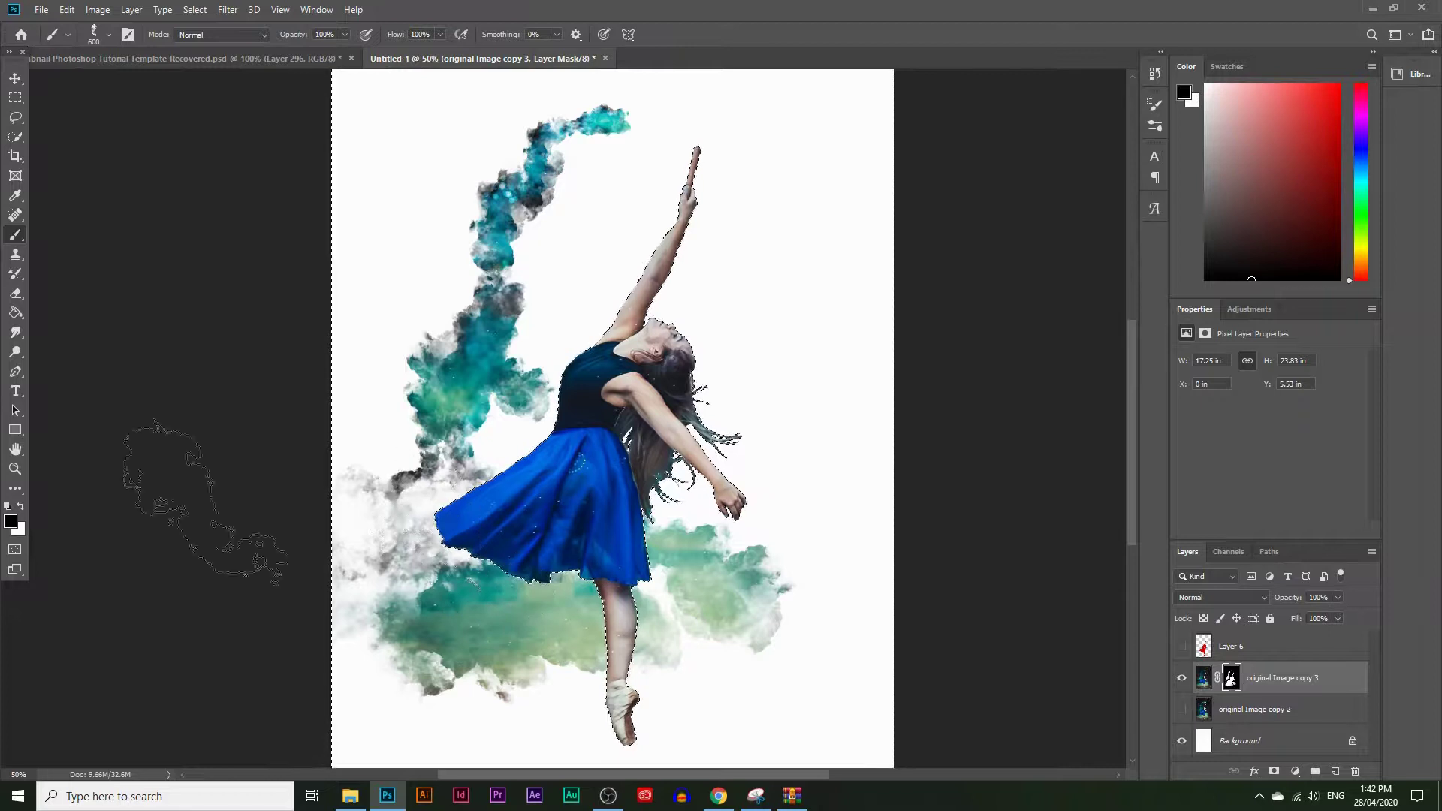
Step: Set the foreground colour to white and stamp the mask behind the skirt's raised hem to bring back the dark smoke
left_click(11, 521)
left_click_drag(513, 618, 391, 503)
left_click(800, 514)
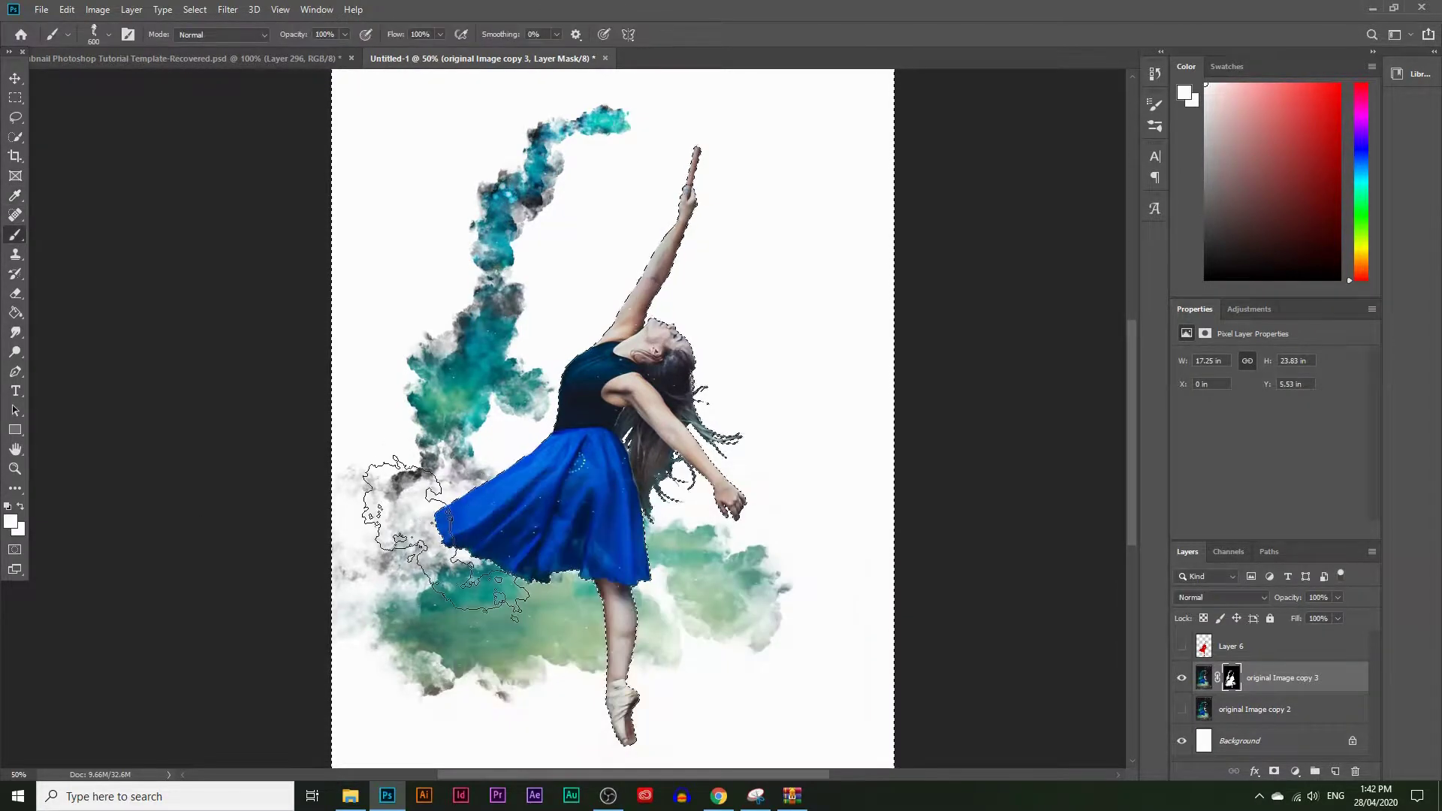
mouse_move(498, 572)
left_mouse_down()
mouse_move(435, 614)
mouse_move(492, 596)
mouse_move(435, 560)
mouse_move(487, 537)
mouse_move(491, 554)
mouse_move(520, 498)
mouse_move(476, 553)
mouse_move(458, 529)
left_mouse_up()
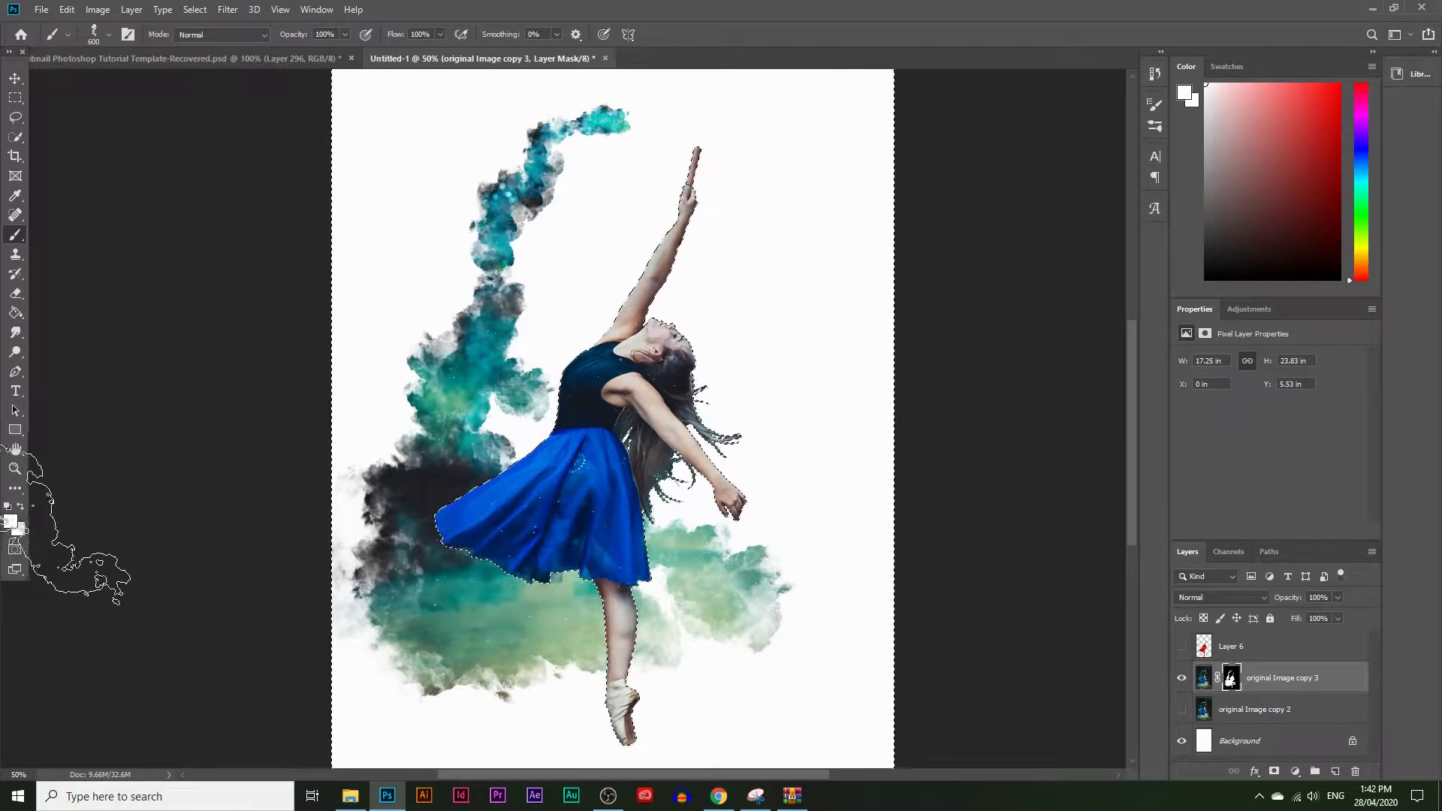
Step: Set the foreground colour to black (000000) and stamp the mask over part of the dark smoke behind the skirt's hem
left_click(11, 521)
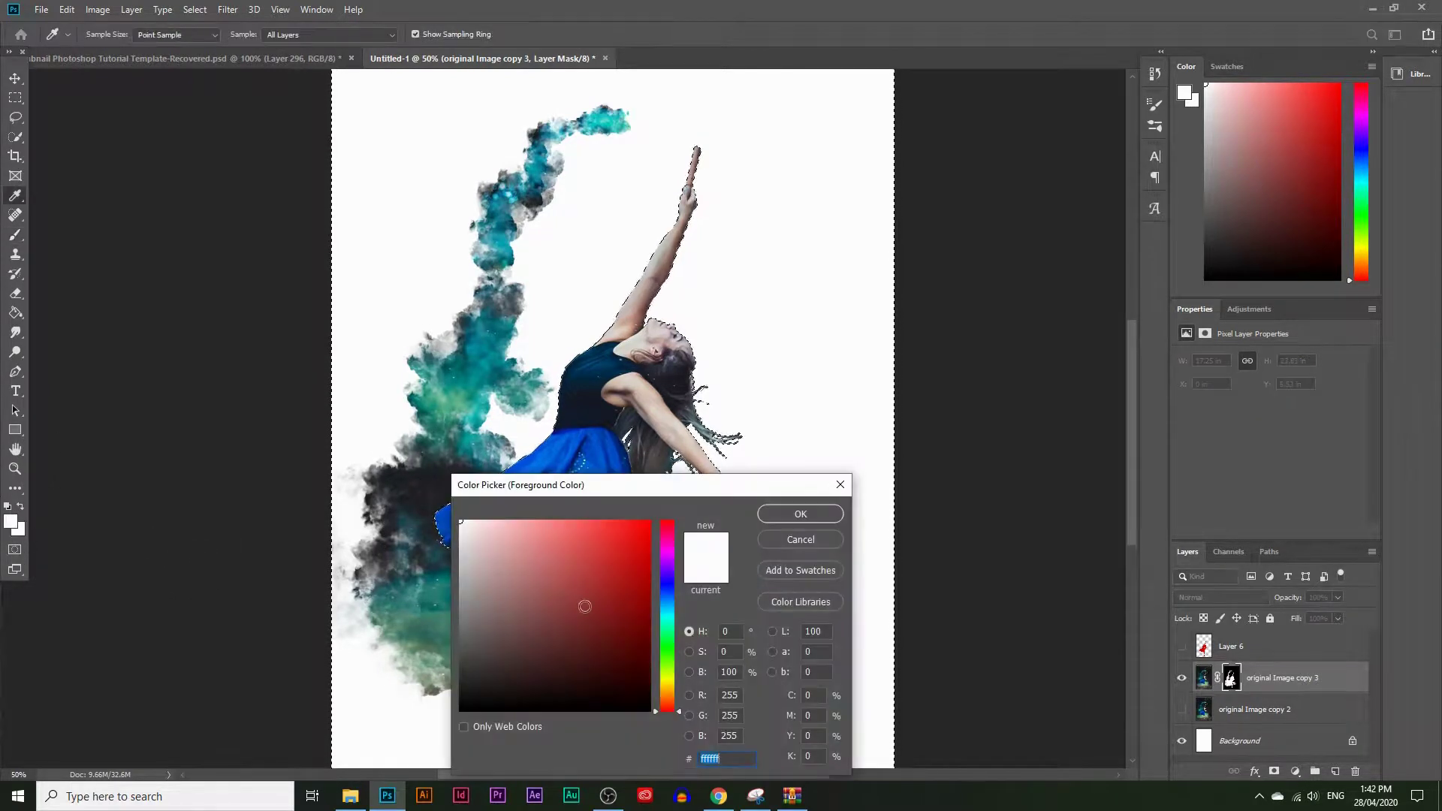
left_click_drag(560, 632, 560, 714)
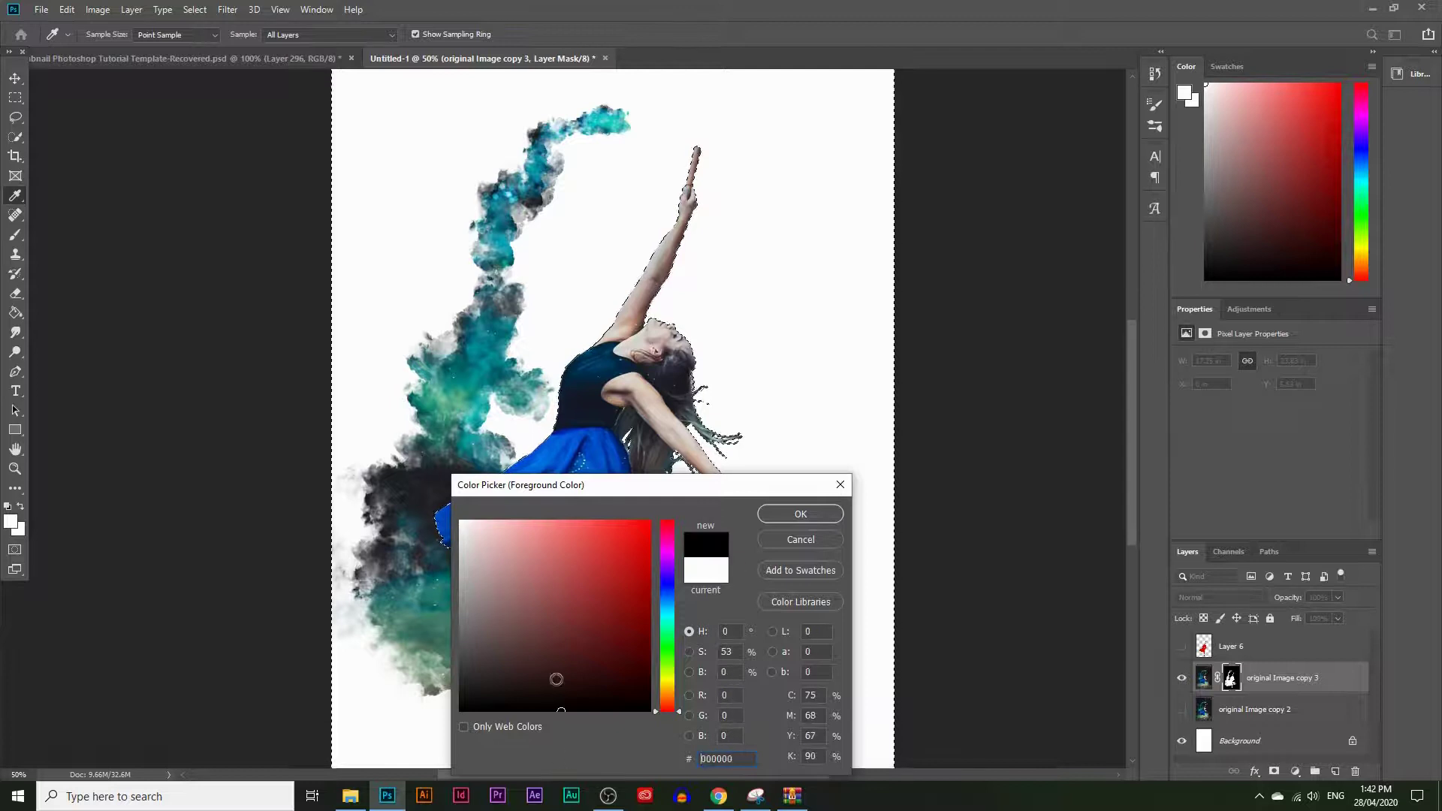
left_click(785, 517)
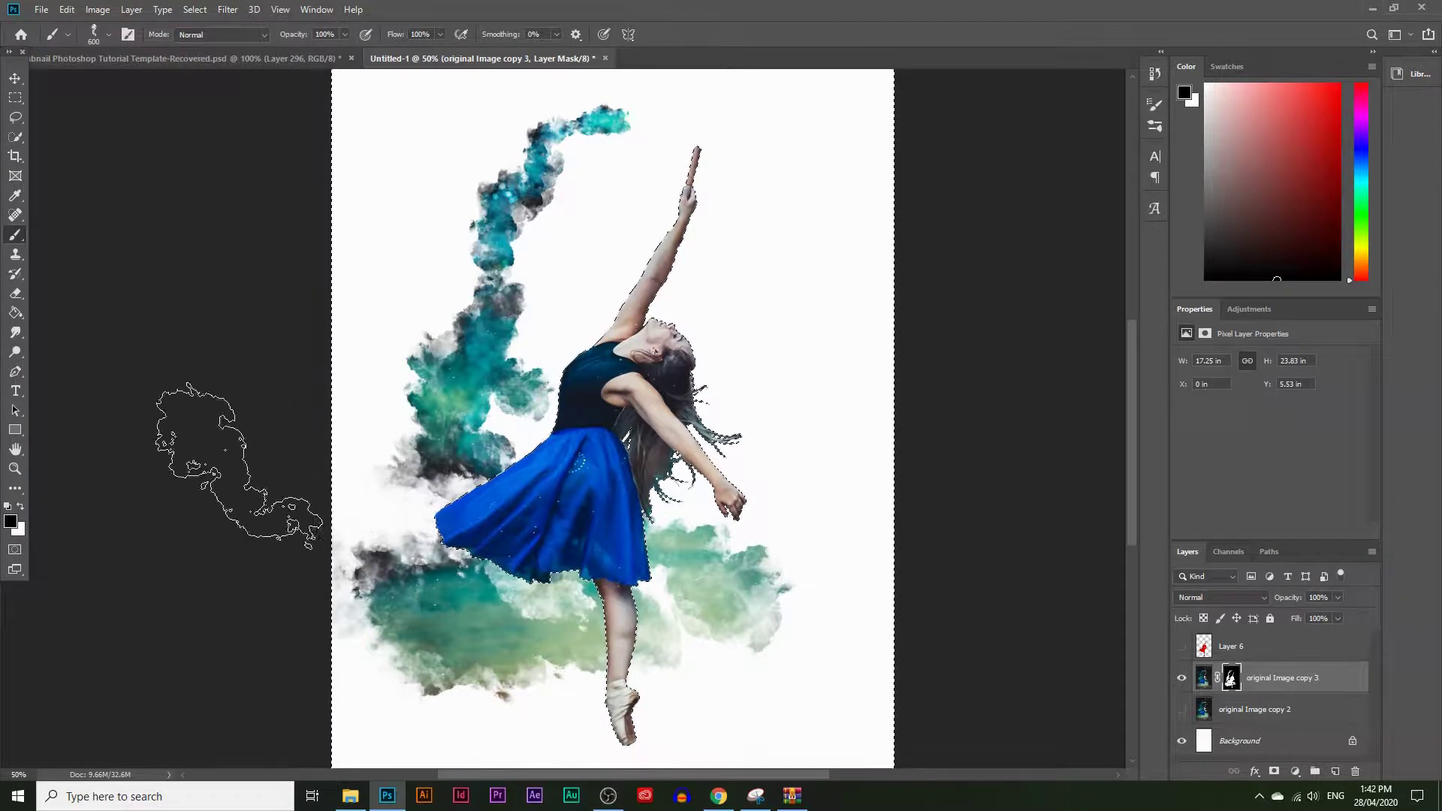
Step: Set the foreground colour to white (ffffff) and stamp the mask around the standing leg to extend the ground smoke
left_click(10, 521)
left_click_drag(481, 537, 430, 496)
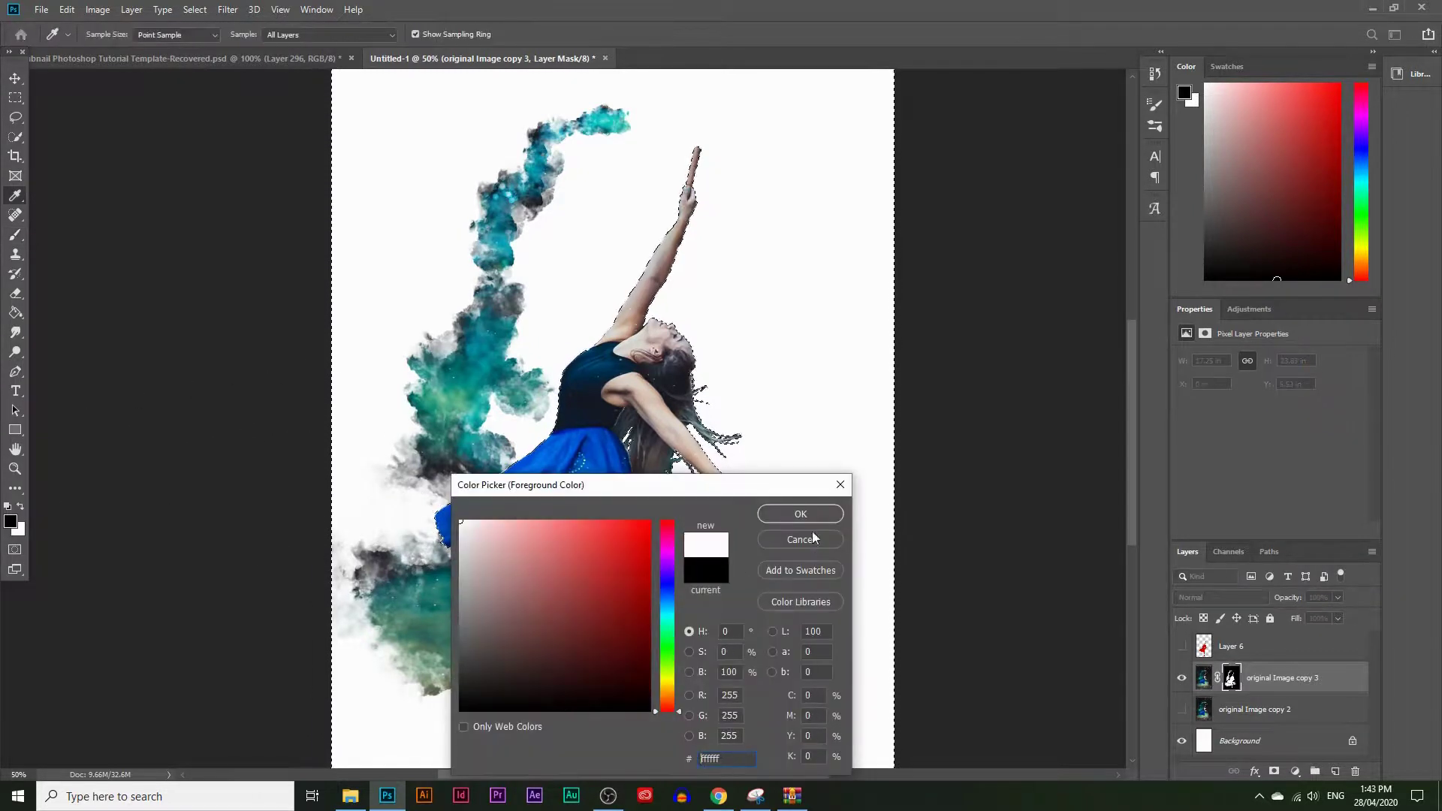
left_click(800, 514)
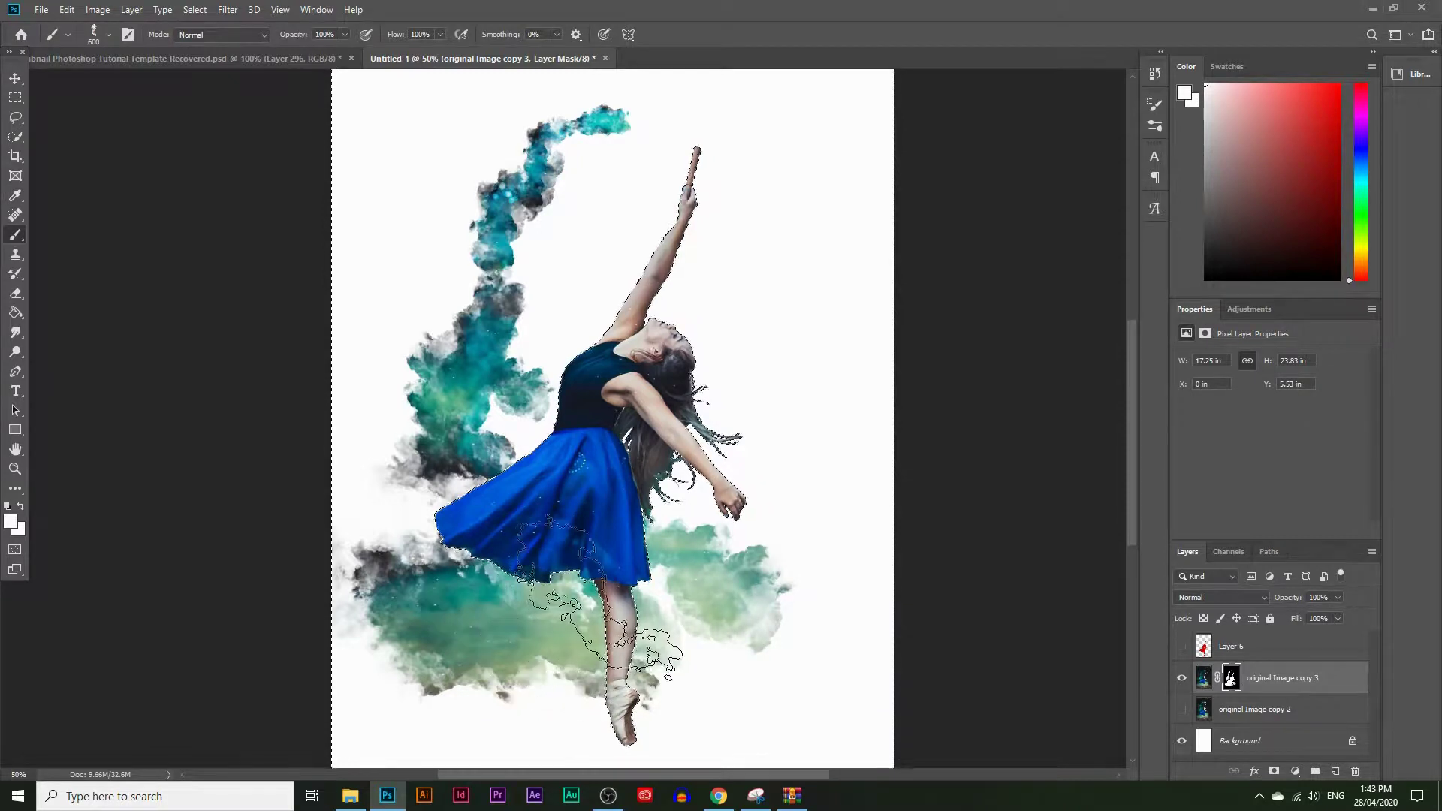
left_click(571, 424)
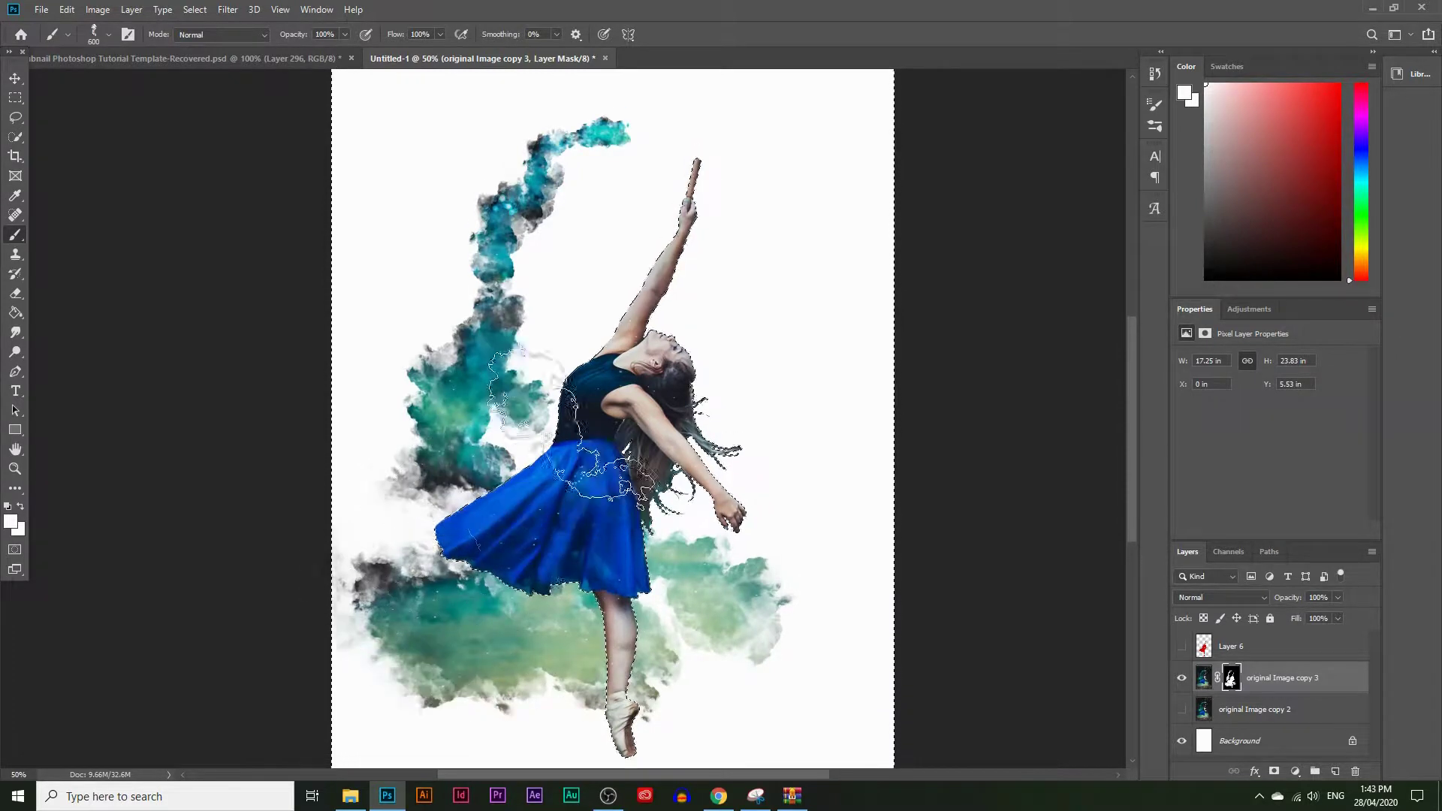
Step: Set the foreground colour to black and reduce the smoke brush to 200 px for refining the upper smoke trail
scroll(586, 390, "up", 3)
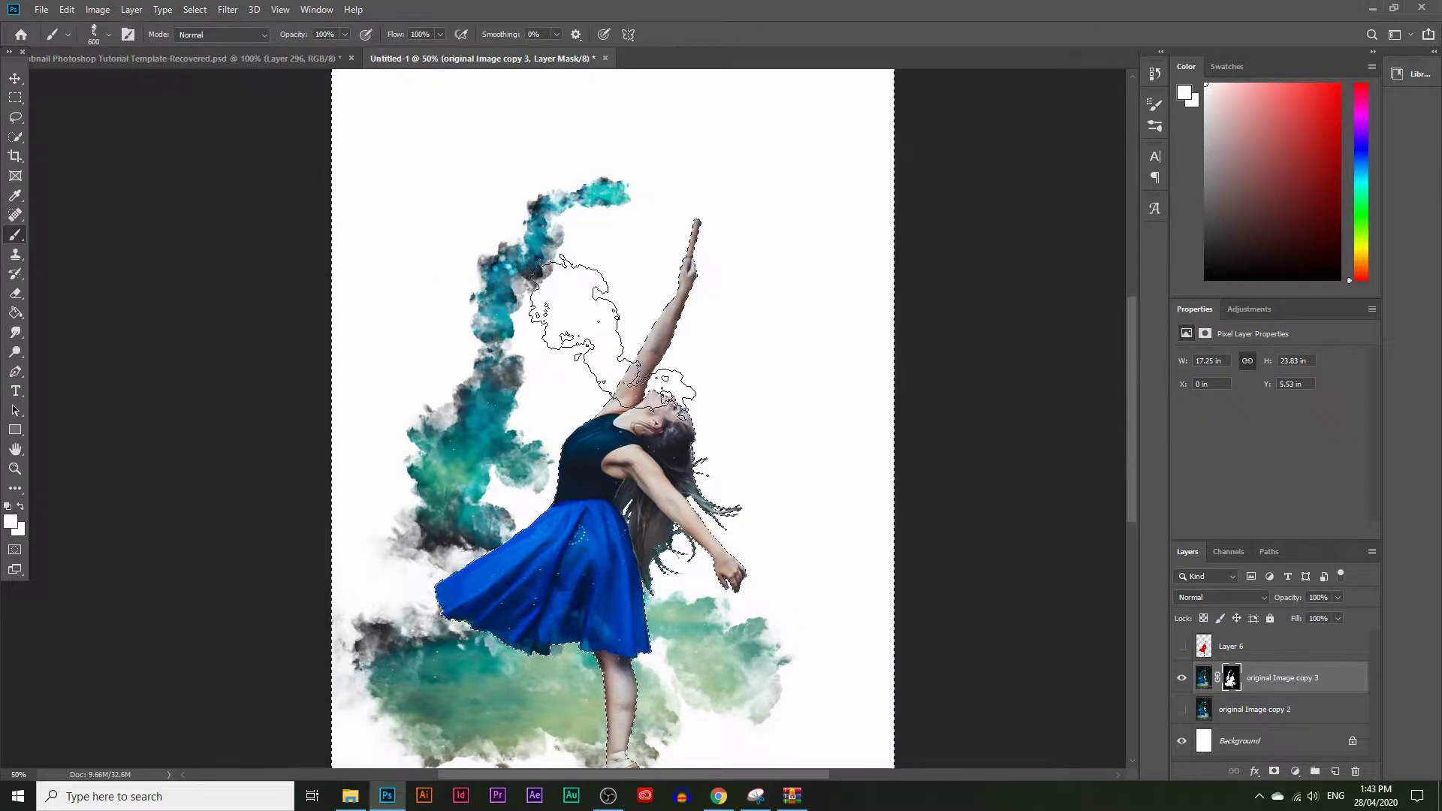
left_click(11, 521)
type("000000")
left_click(778, 511)
key("bracketleft")
key("bracketleft")
key("bracketleft")
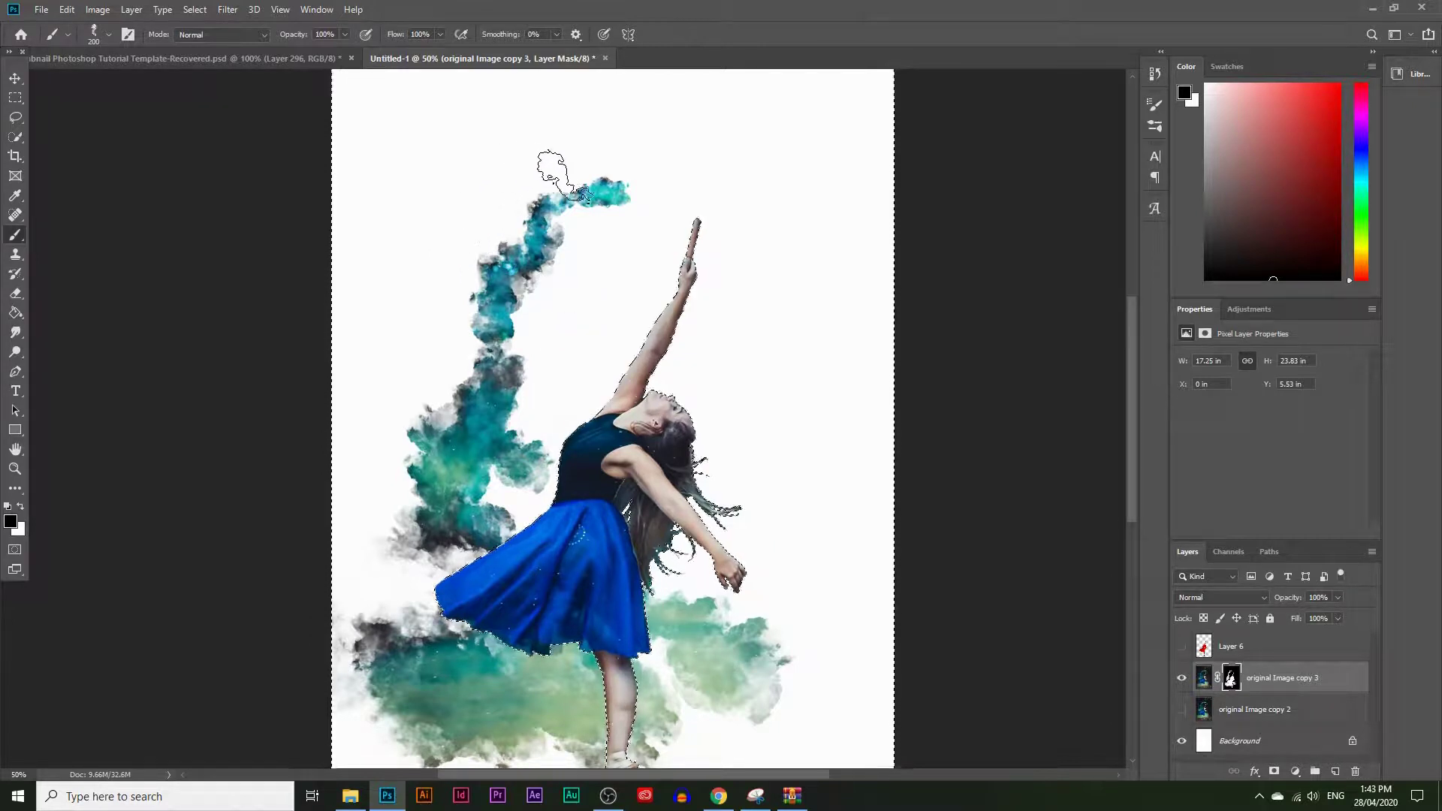
Step: Show original Image copy 2, choose smoke brush 7 at 177 px, and rotate its tip to follow the pale smoke at the flare
left_click(1182, 710)
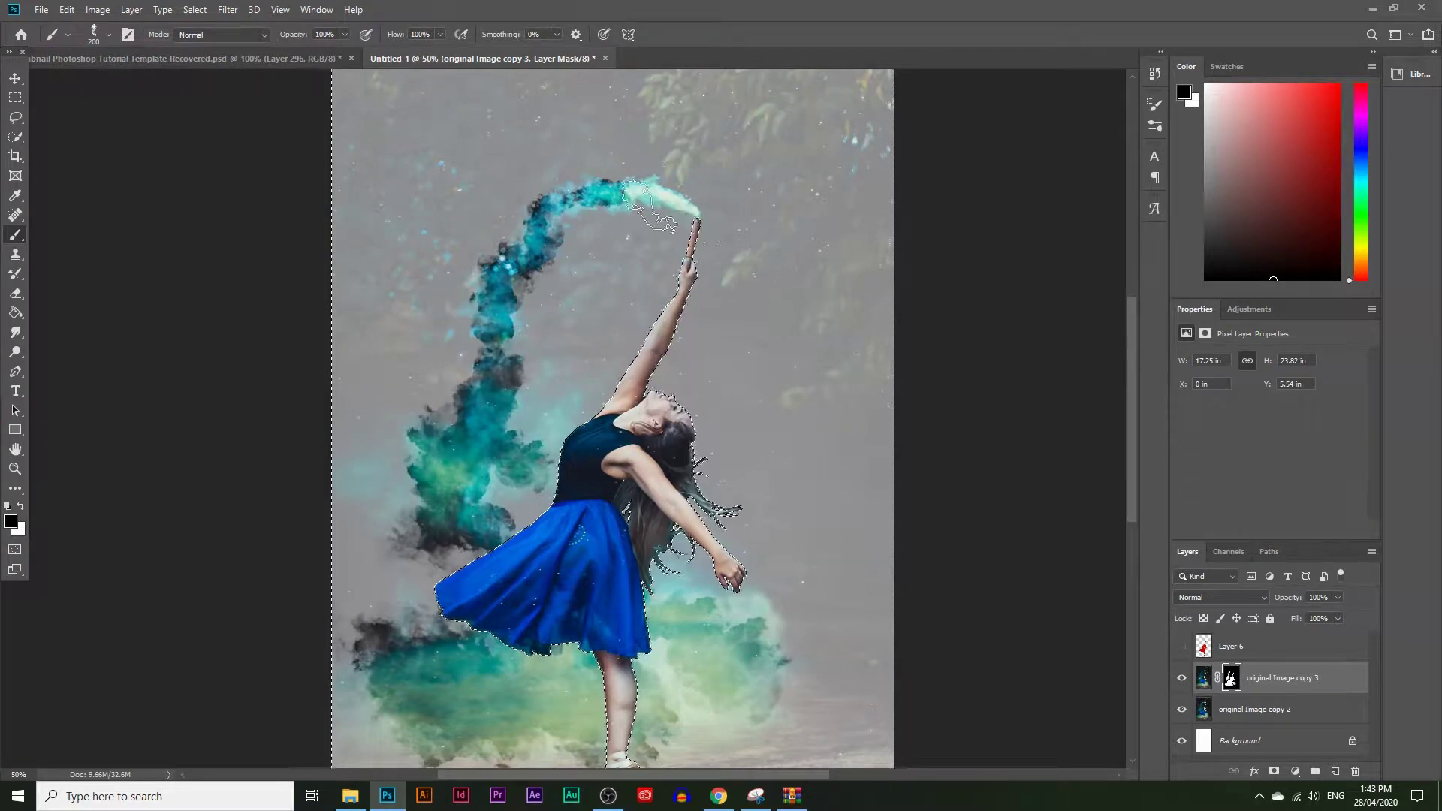
left_click(108, 34)
scroll(125, 219, "down", 1)
left_click(119, 241)
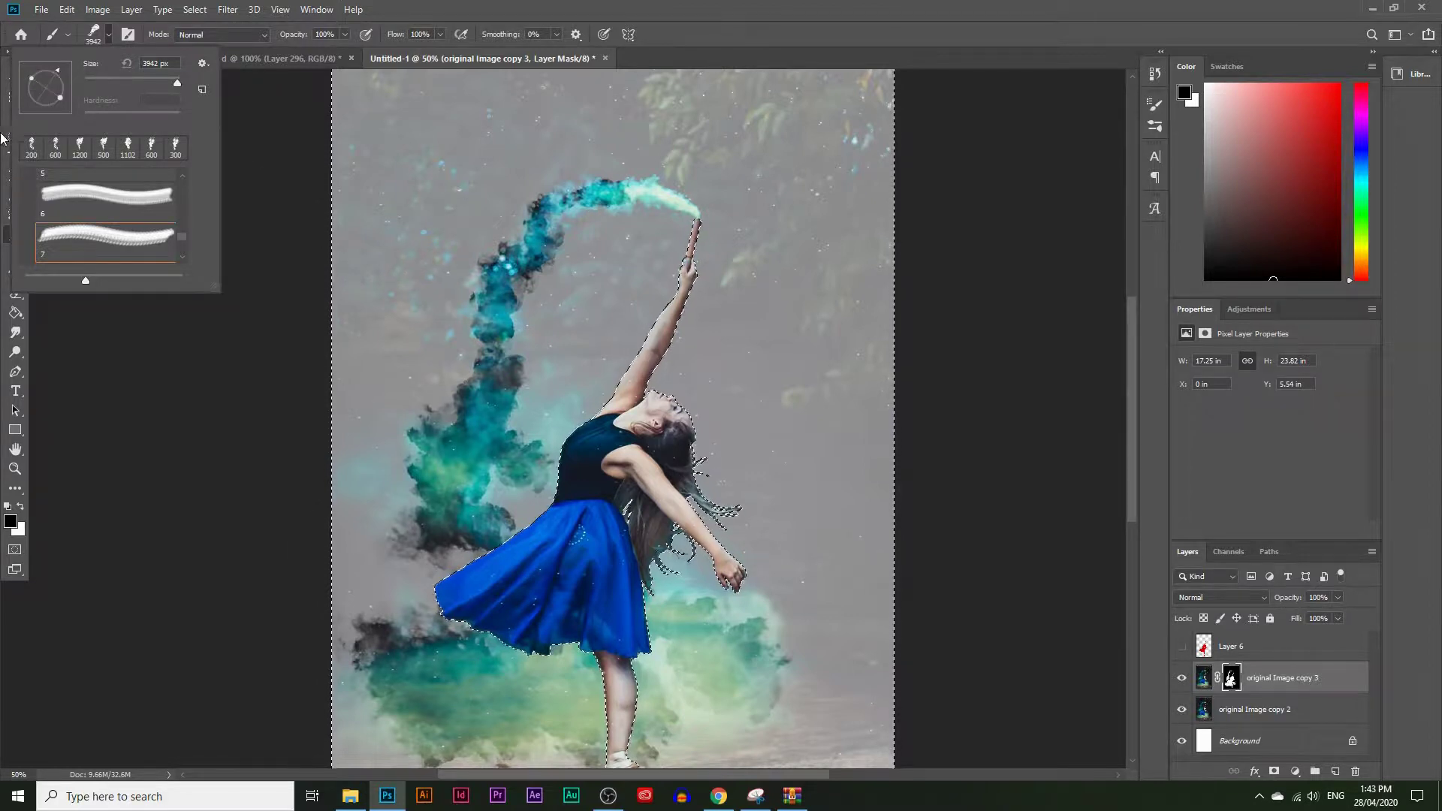
key("Return")
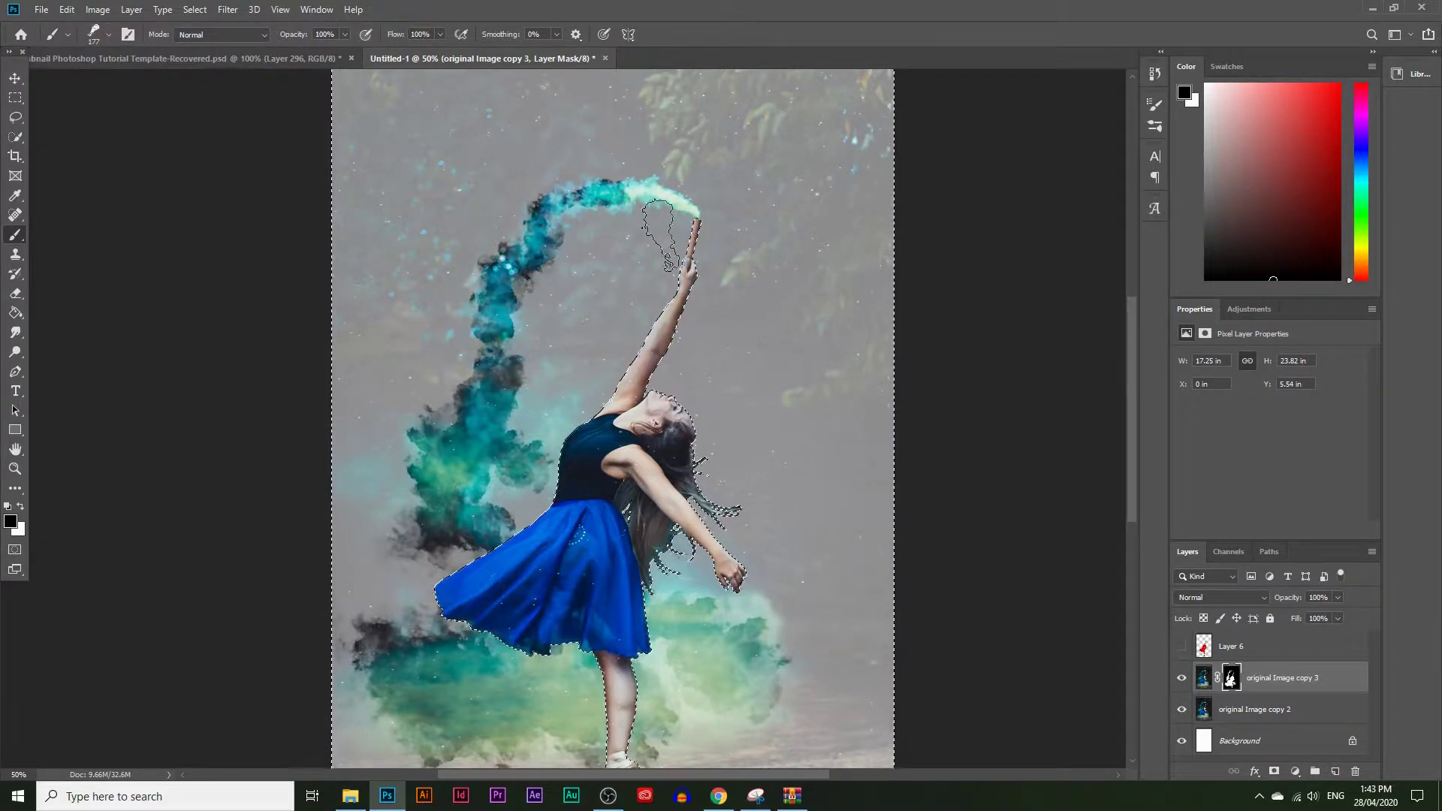
left_click(110, 34)
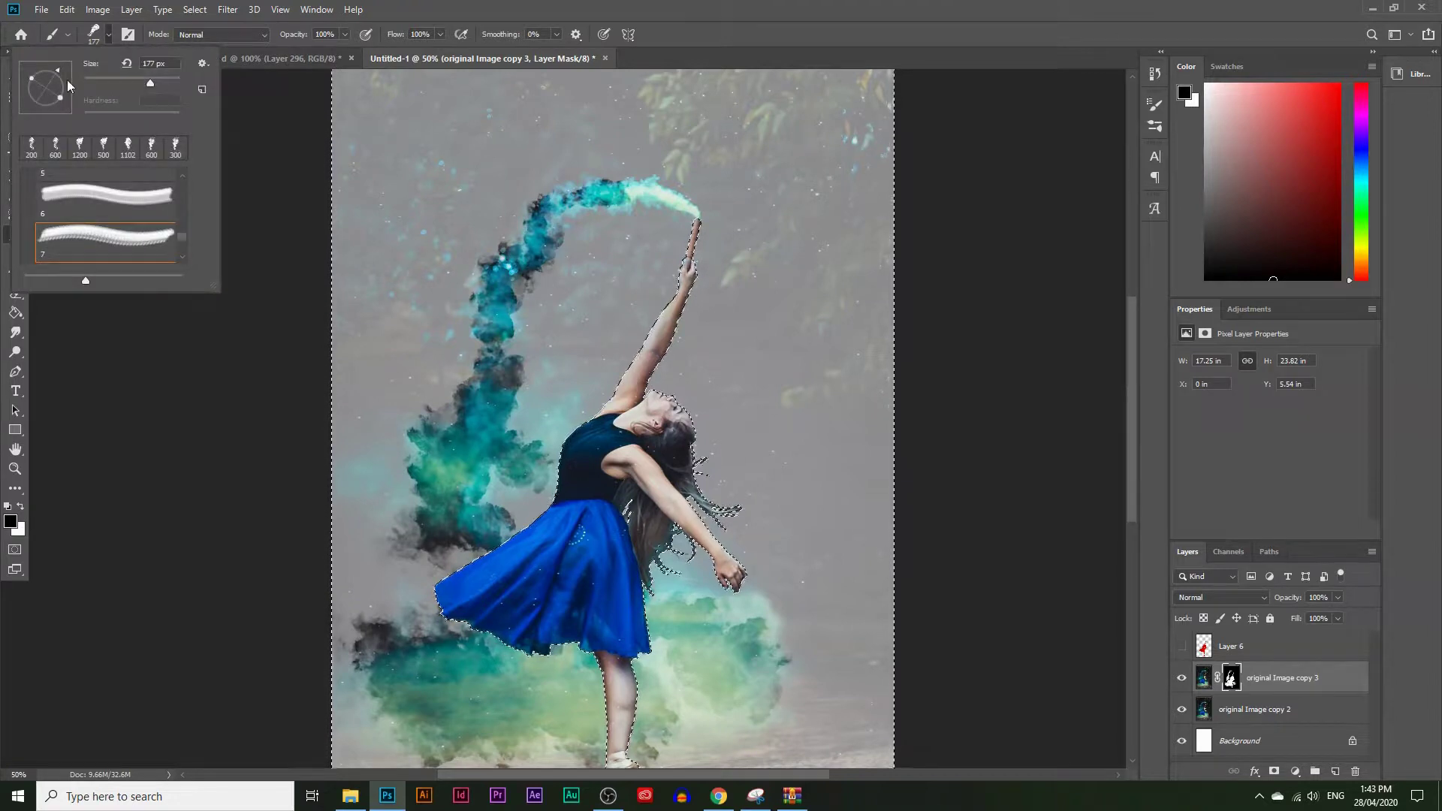
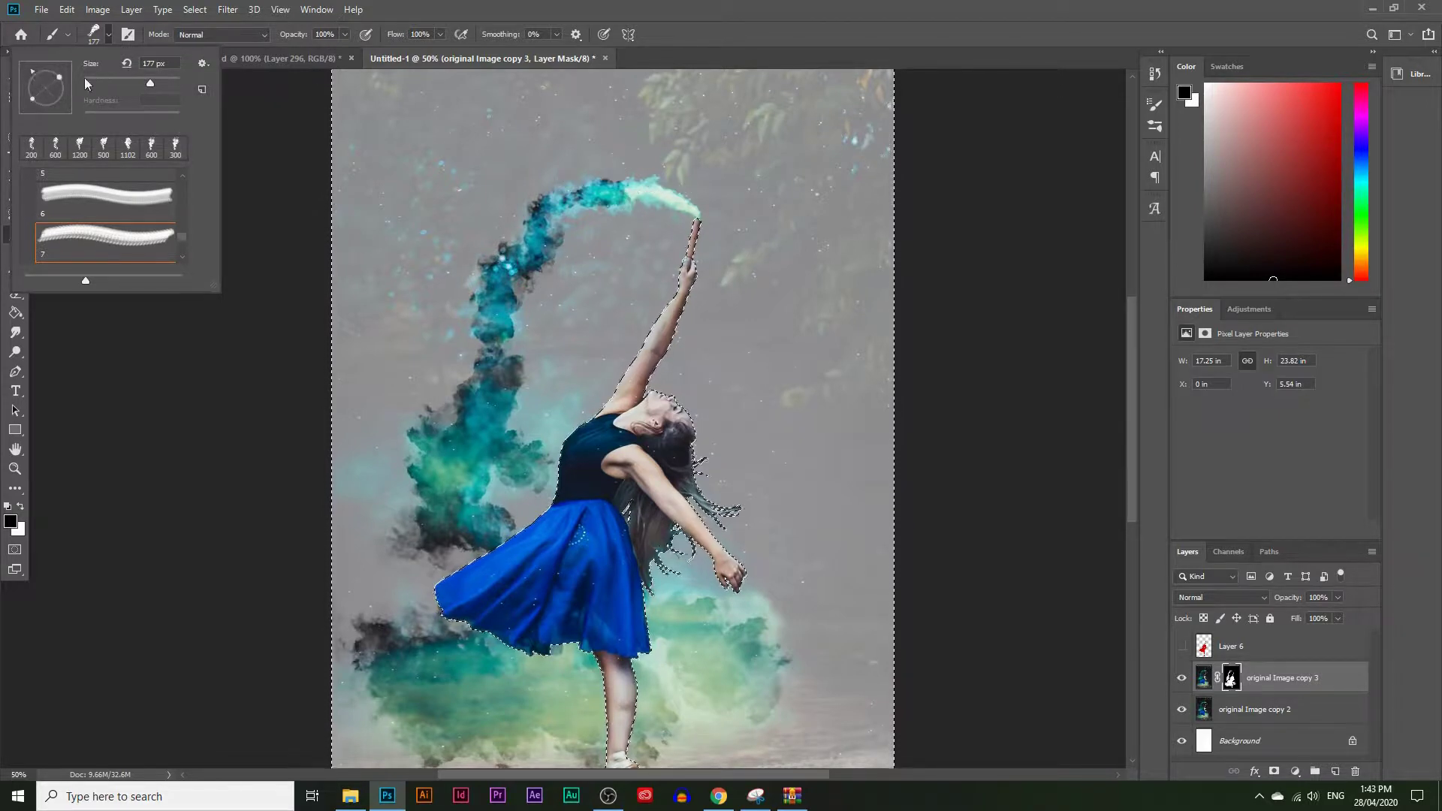
left_click(663, 204)
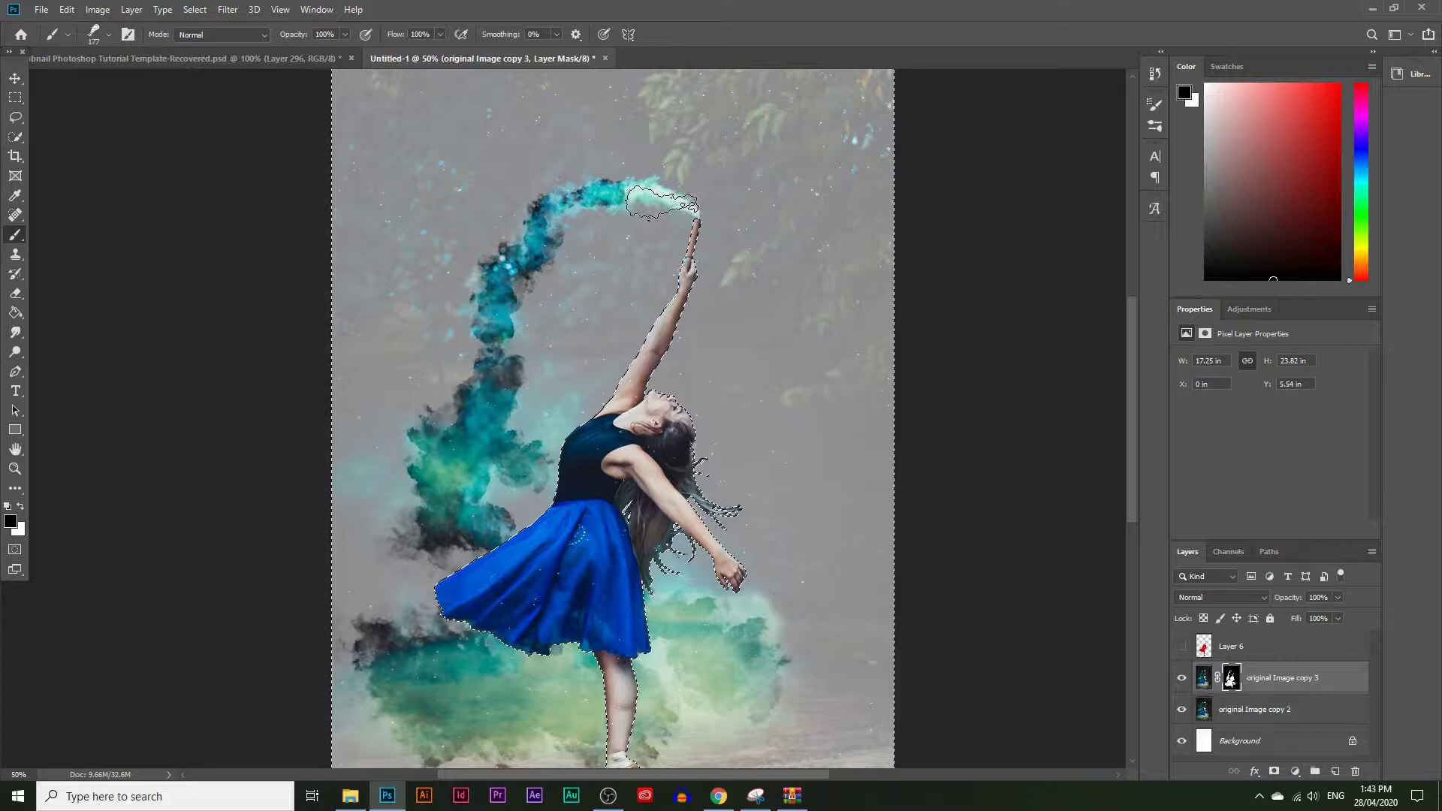
Step: Set the foreground colour to white (ffffff) and stamp the mask over the pale smoke leading to the flare's tip
left_click(11, 521)
left_click_drag(589, 672, 331, 461)
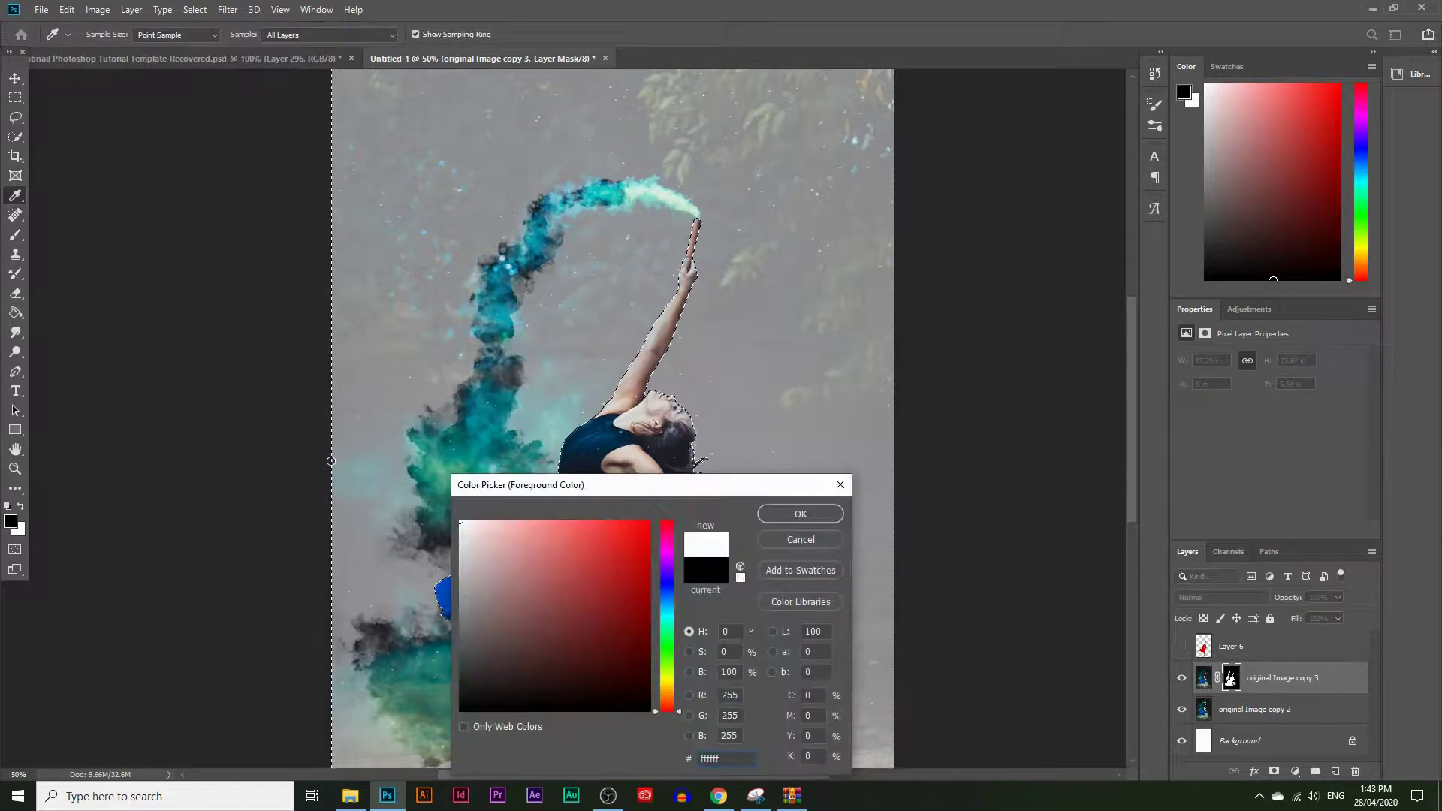
left_click(800, 514)
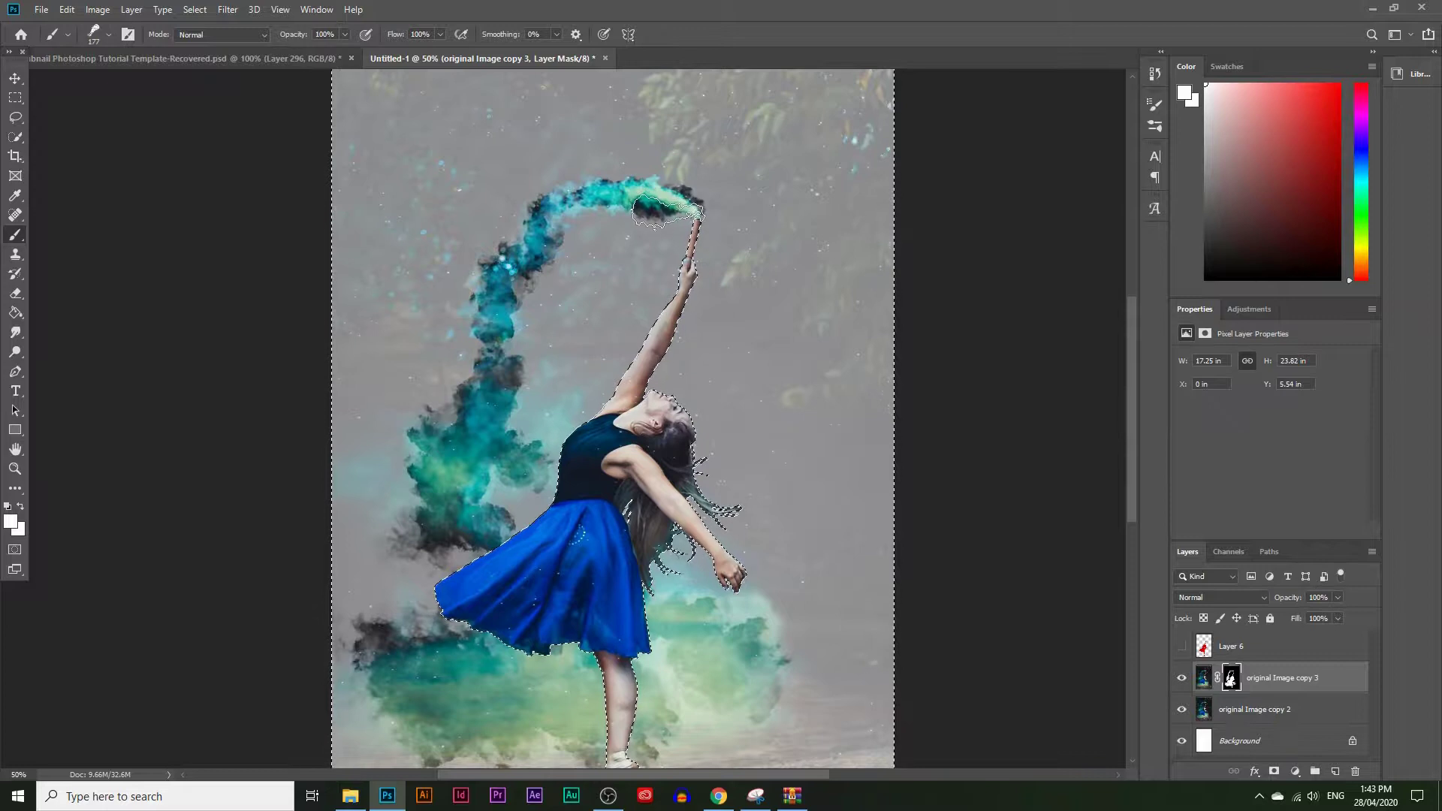
Step: Choose smoke brush 6, set the foreground colour to black, and stamp the mask at 200 px over the dark fringe near the flare
left_click(95, 34)
left_click(115, 183)
left_click(166, 82)
left_click_drag(166, 84, 164, 84)
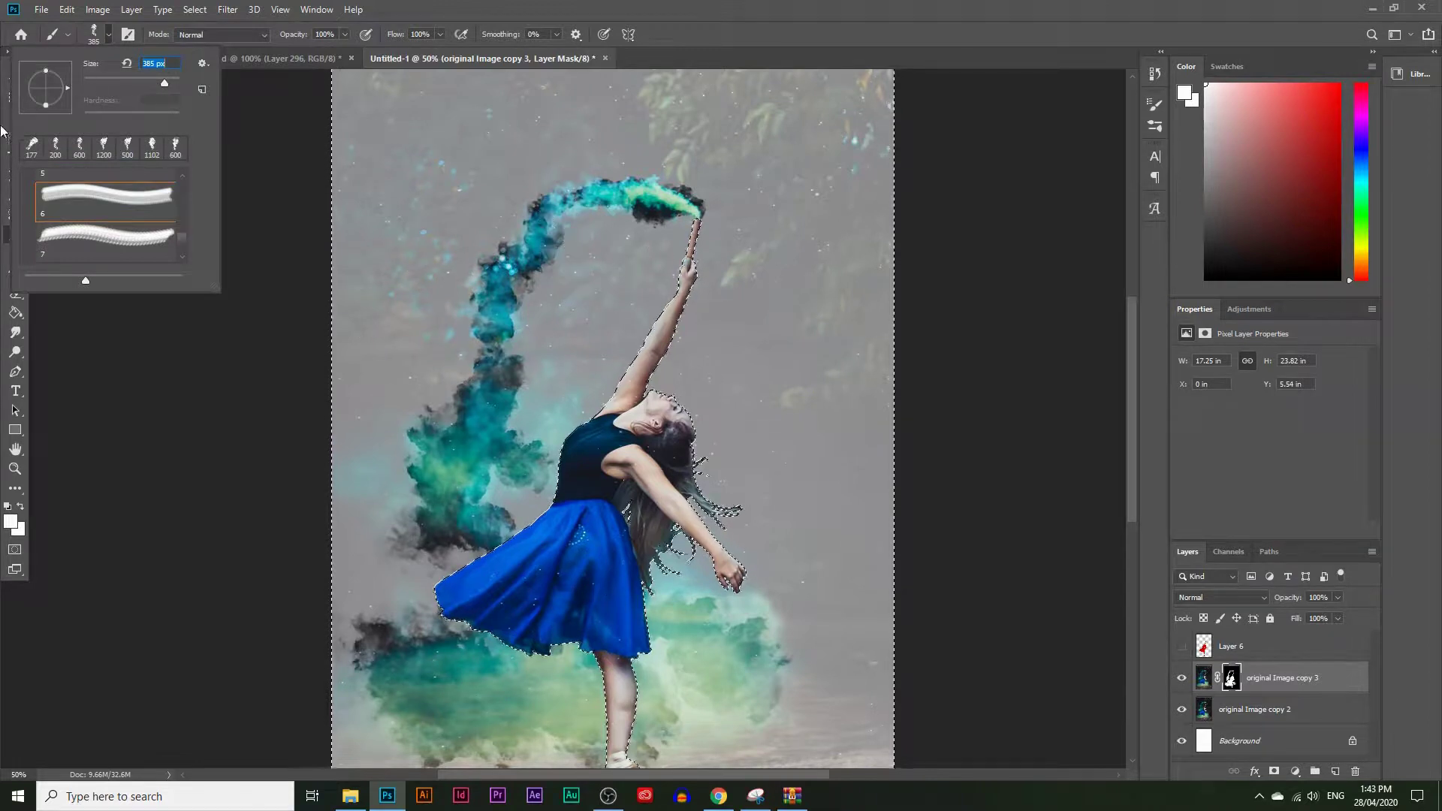
left_click(10, 521)
left_click_drag(595, 698, 595, 759)
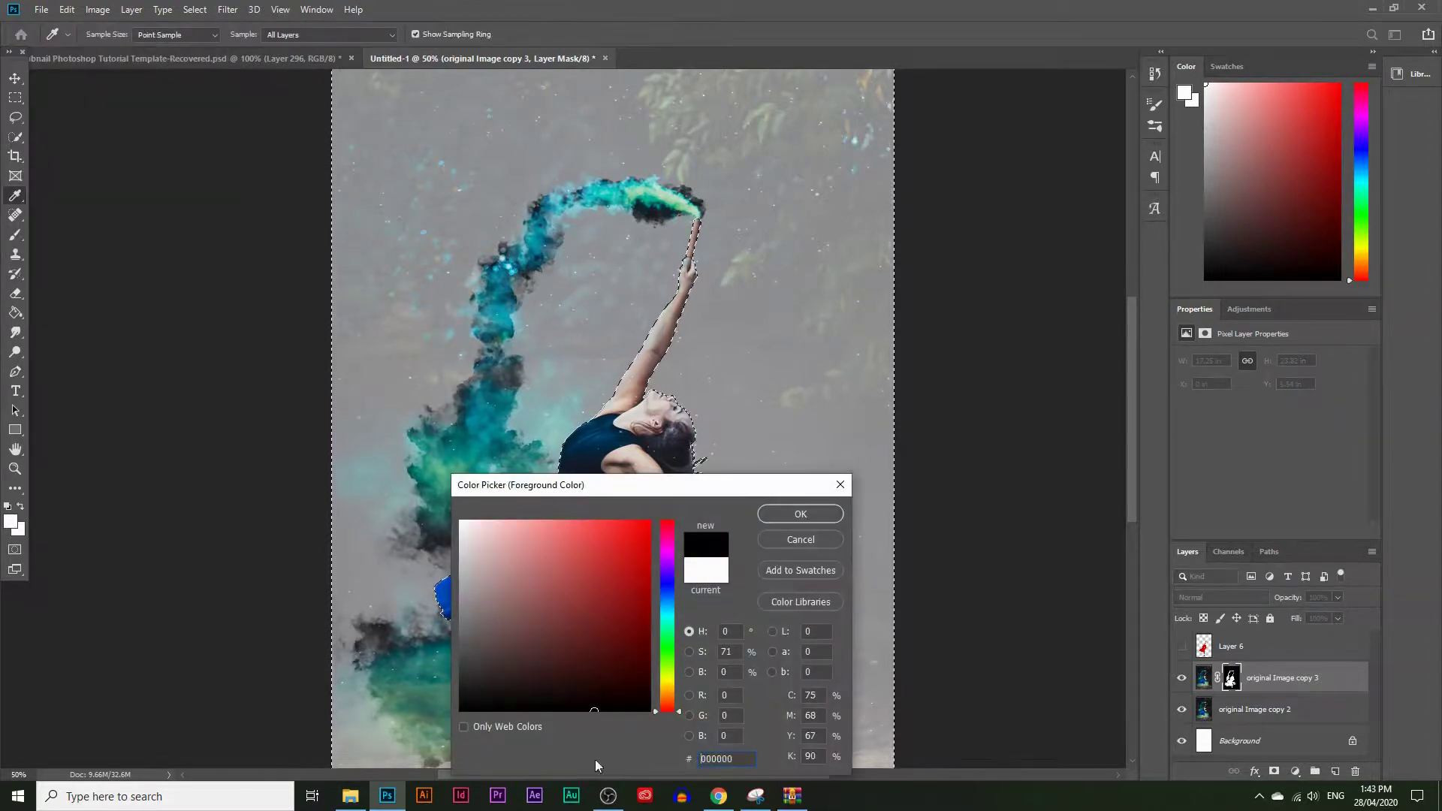
left_click(800, 515)
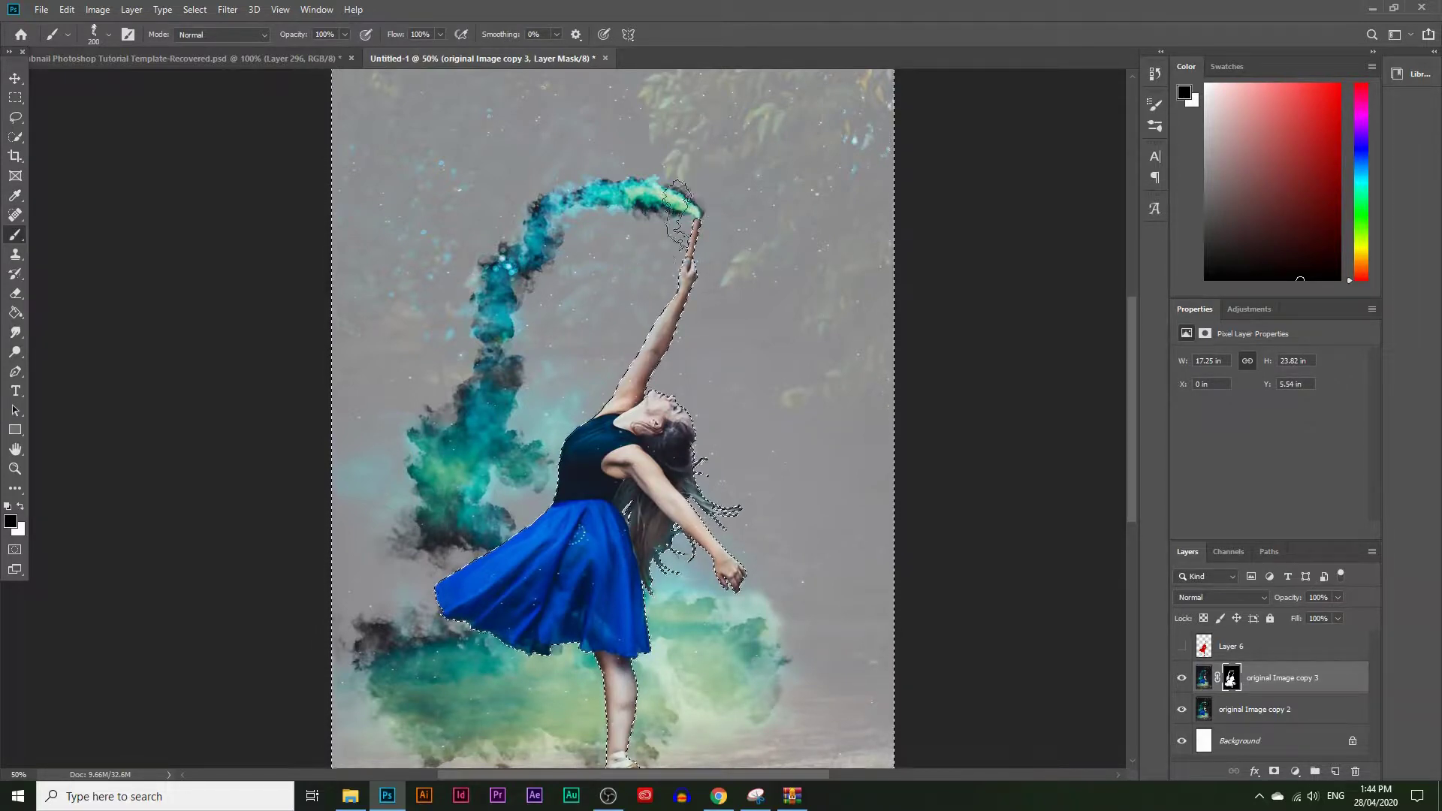
Step: Enlarge the brush to 300 px, tilt its tip, reduce it to 150 px, and stamp black along the smoke's dark edges
key("bracketright")
key("bracketright")
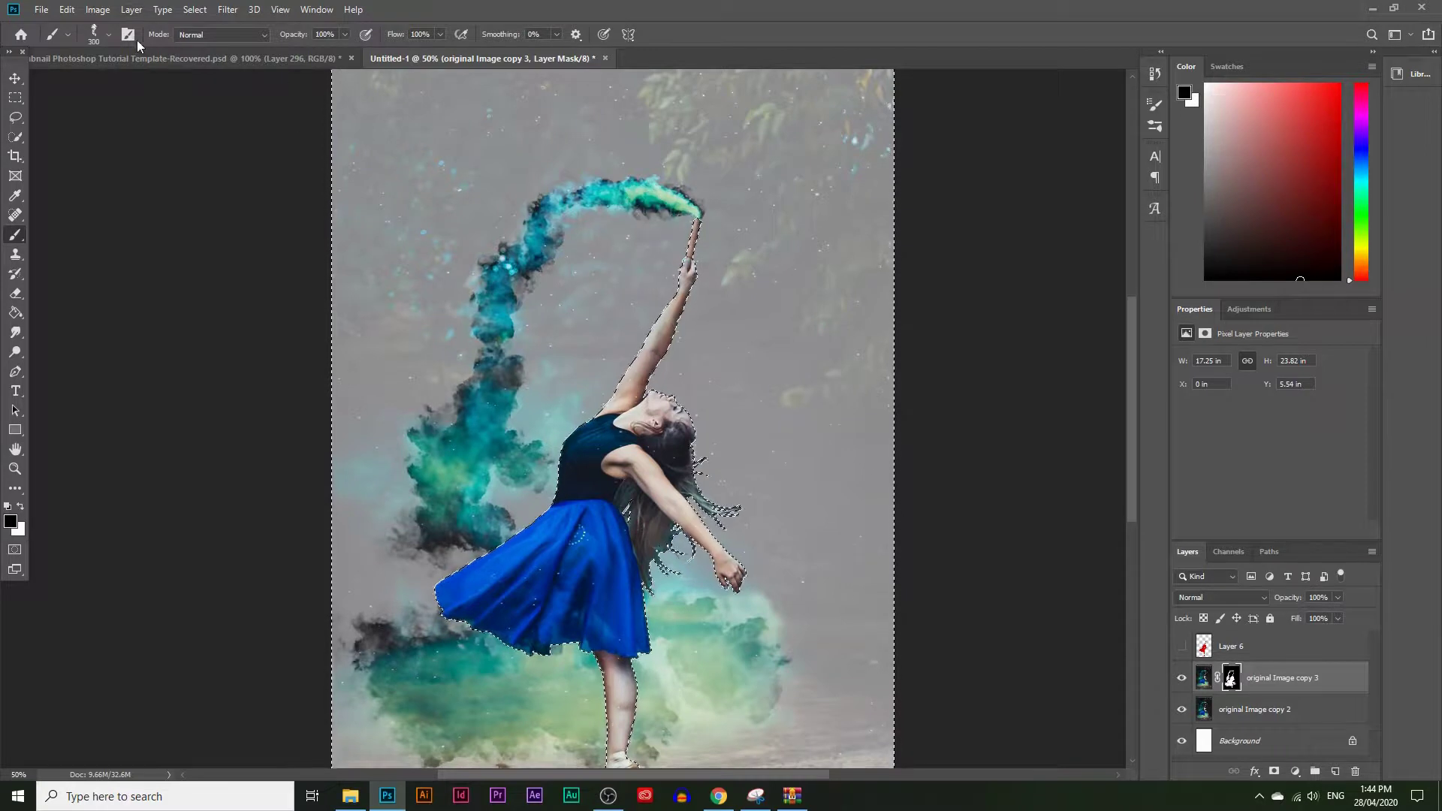
left_click(95, 33)
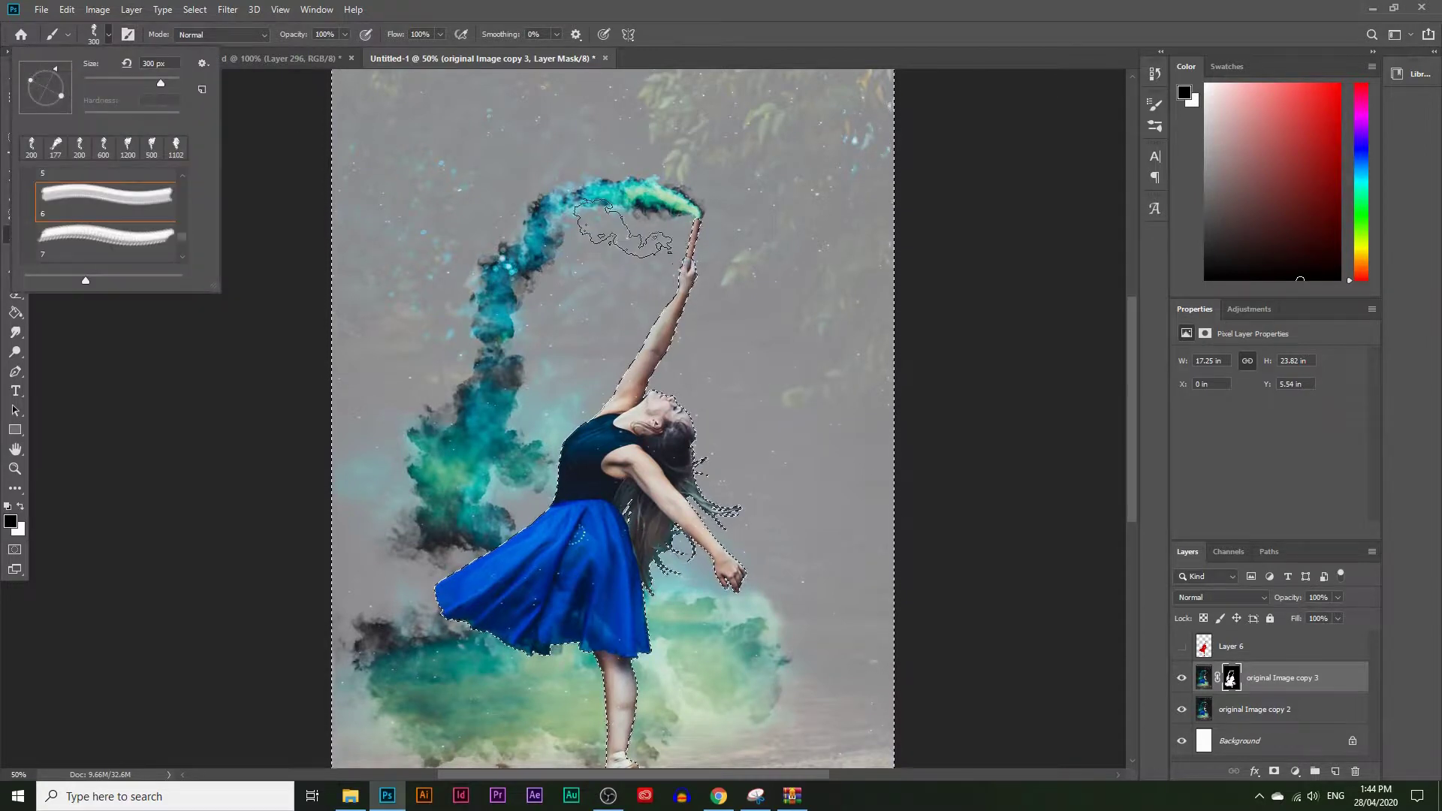
left_click(483, 216)
key("bracketleft")
key("bracketleft")
key("bracketleft")
key("bracketleft")
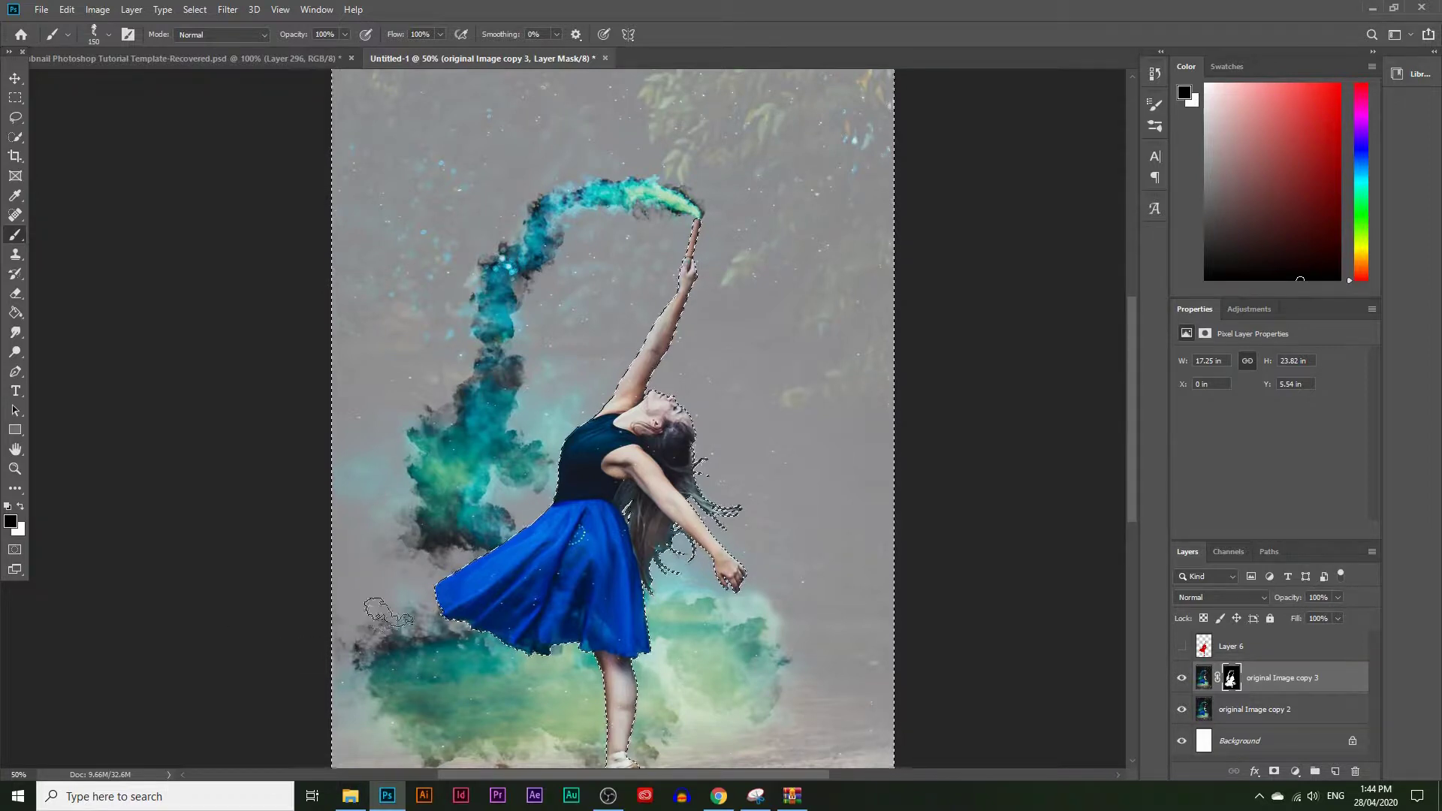
Step: Hide original Image copy 2 and clear the selection, then activate the Zoom tool to inspect the masked dancer and smoke on white
scroll(449, 536, "down", 3)
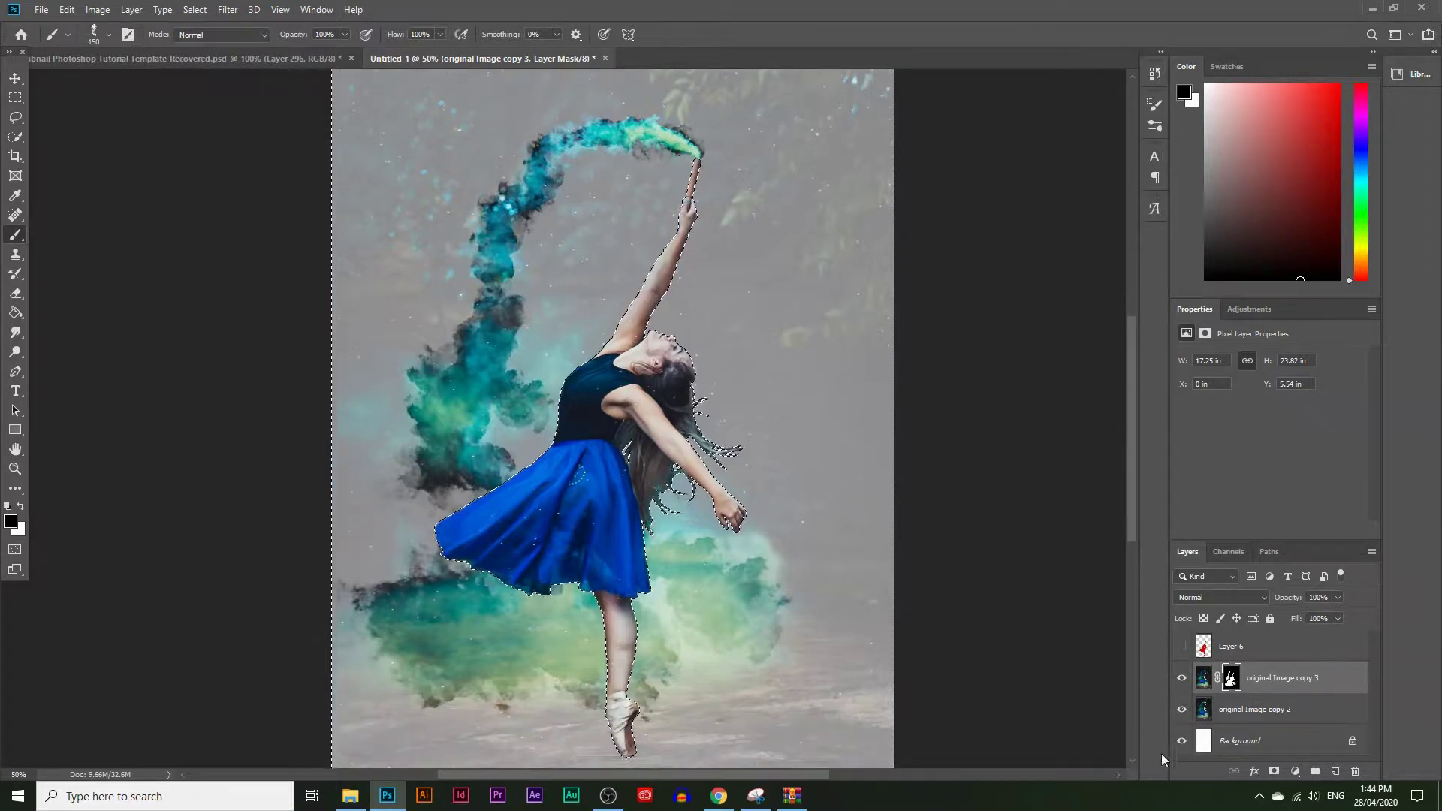
left_click(1183, 711)
key("ctrl+d")
left_click(15, 468)
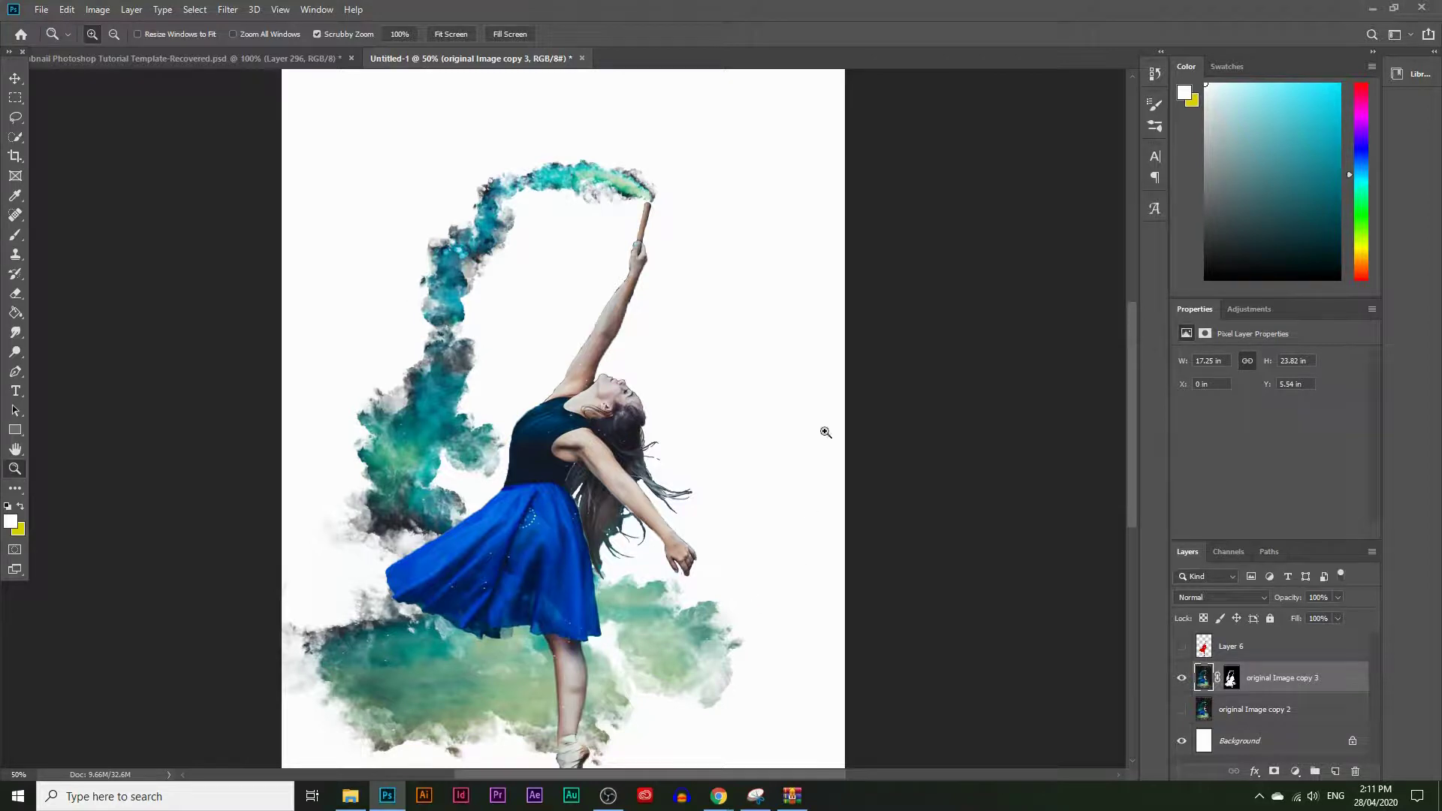
Step: Use the Crop tool to extend the canvas beyond the image's two sides and its upper and lower edges
scroll(279, 484, "down", 5)
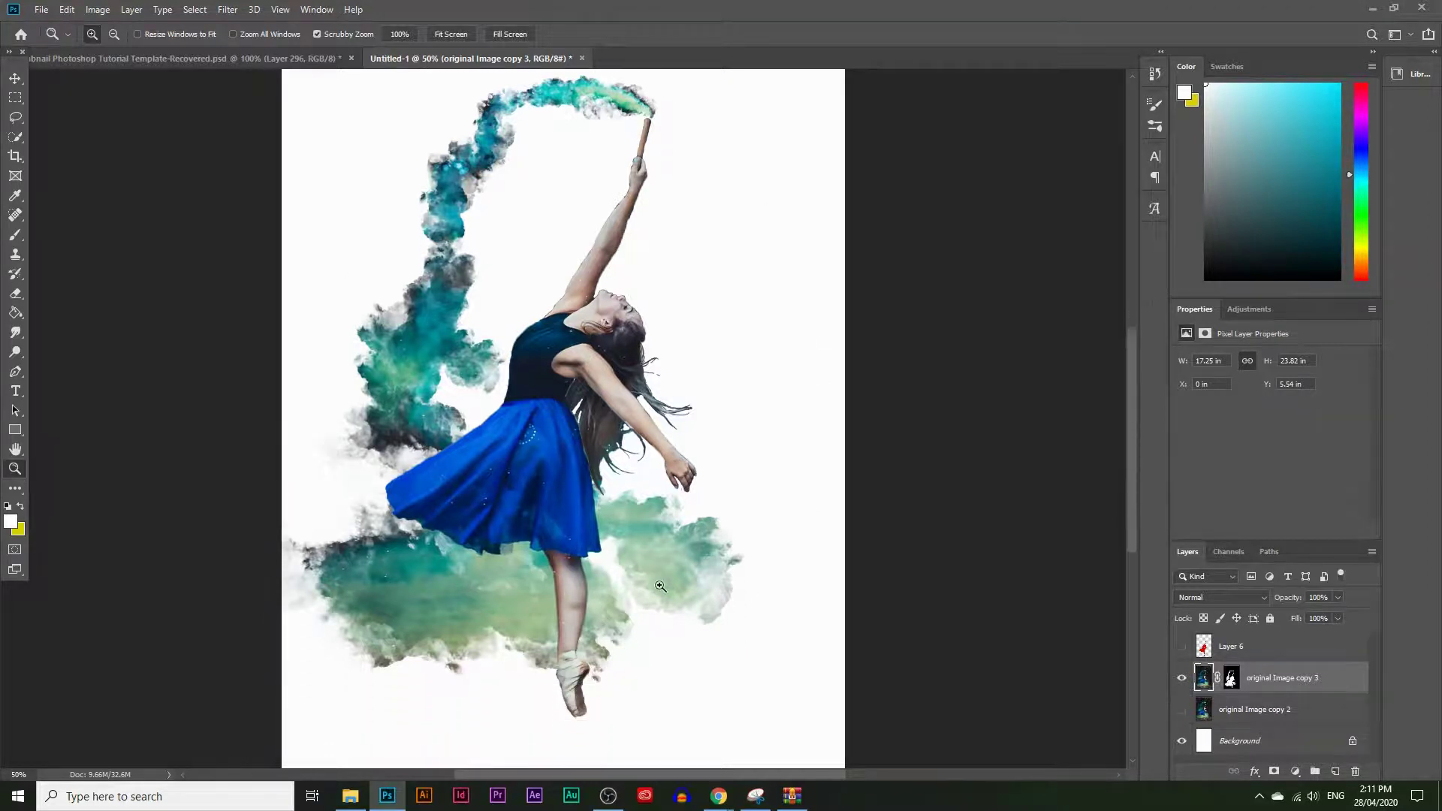
scroll(705, 590, "up", 4)
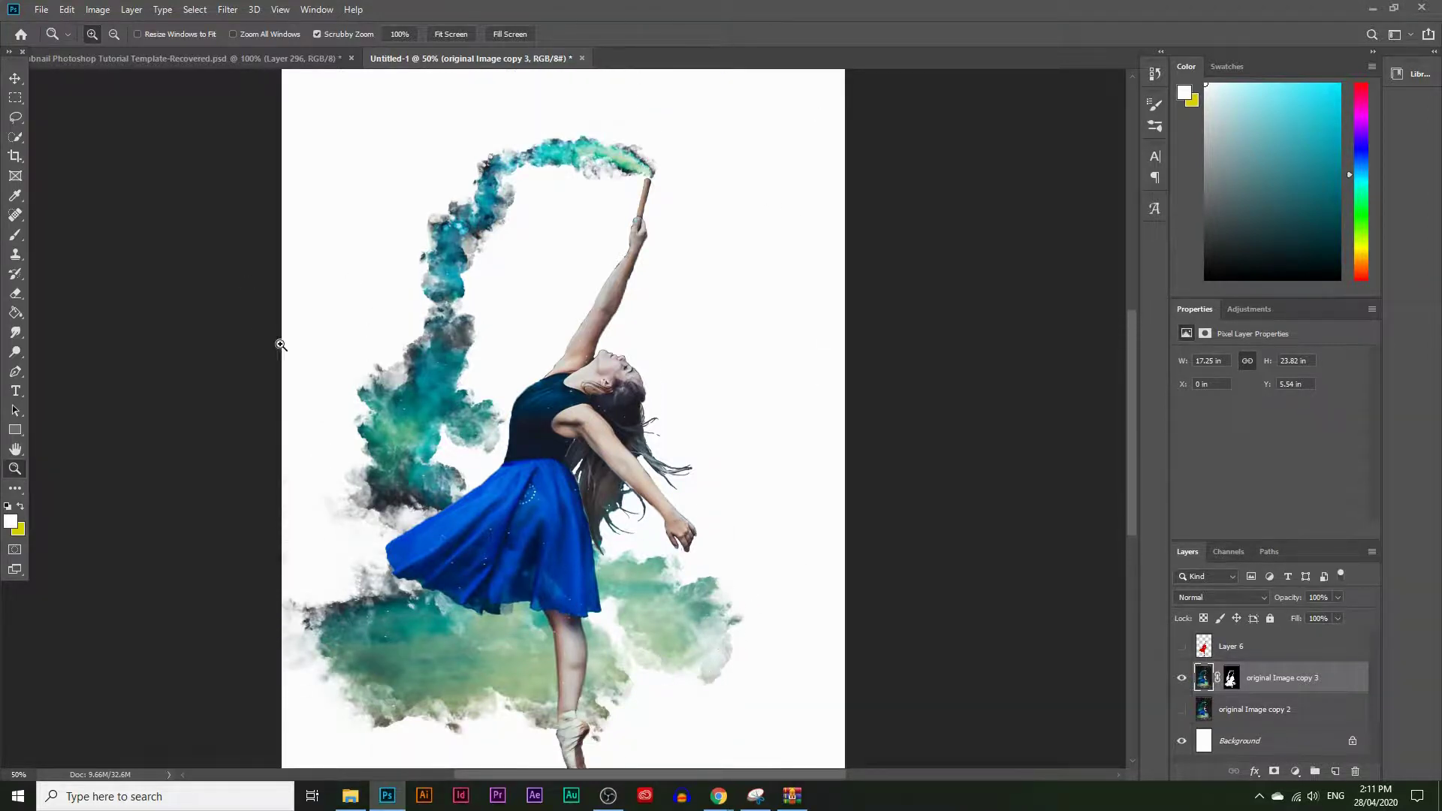
left_click(482, 400, "alt")
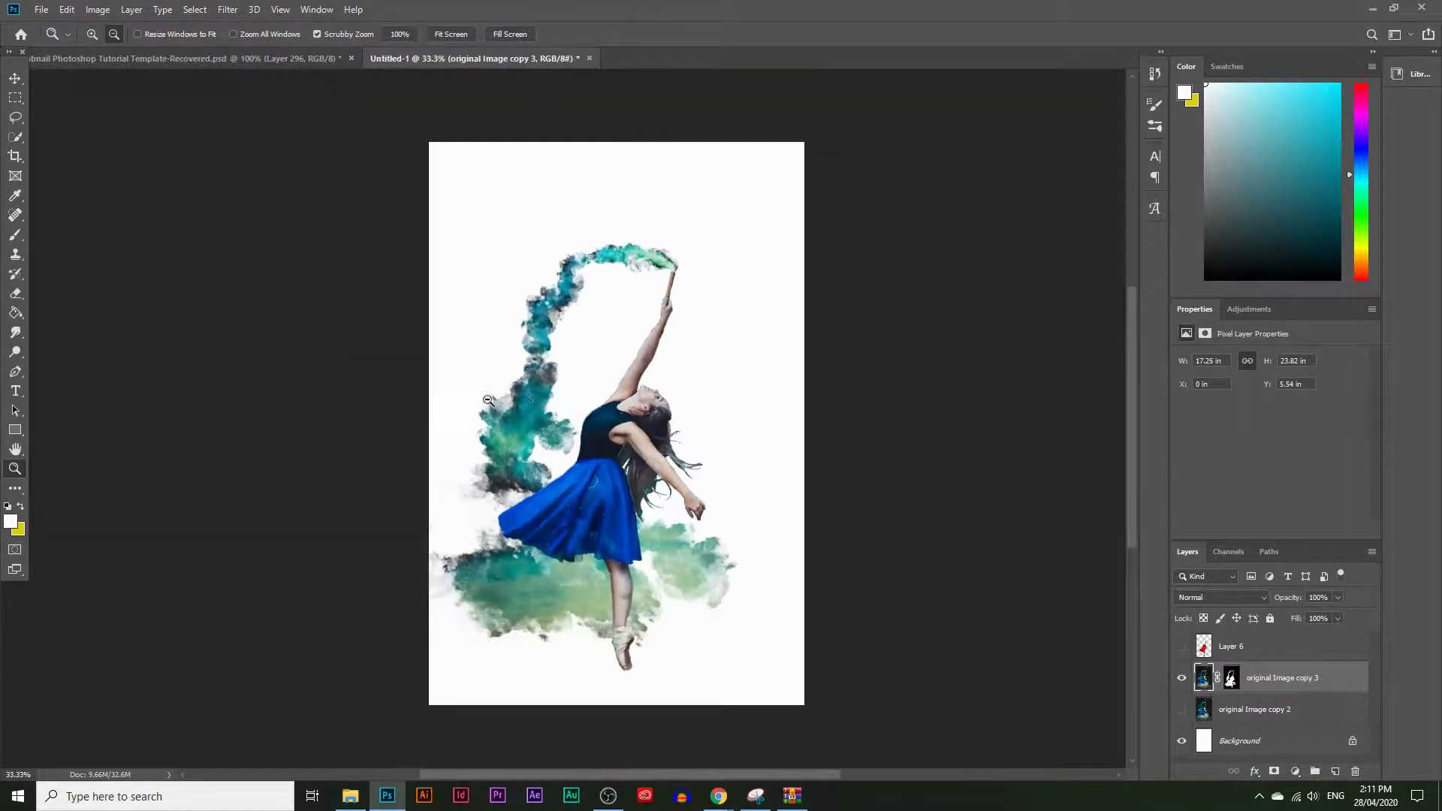
left_click(17, 157)
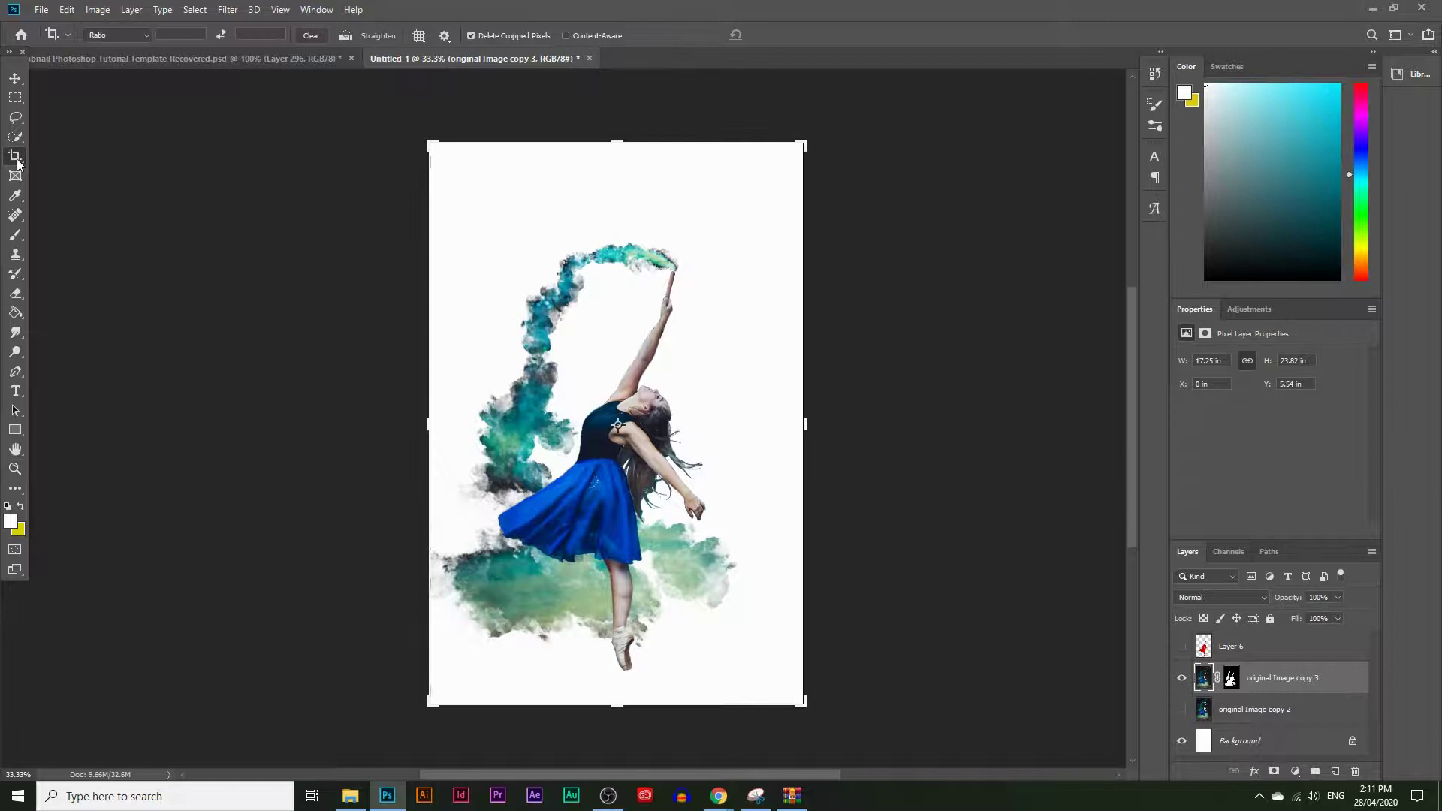
right_click(17, 160)
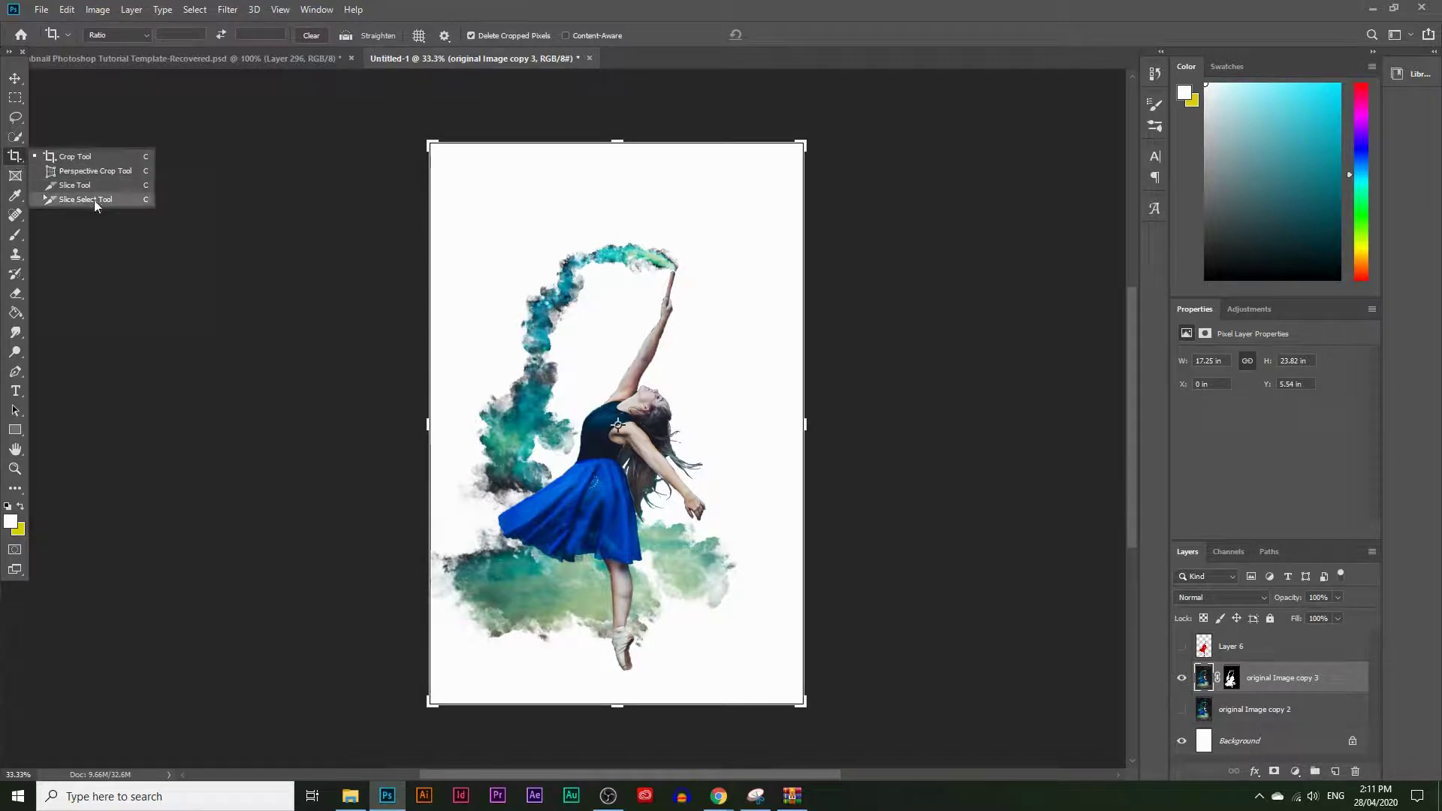
left_click(78, 162)
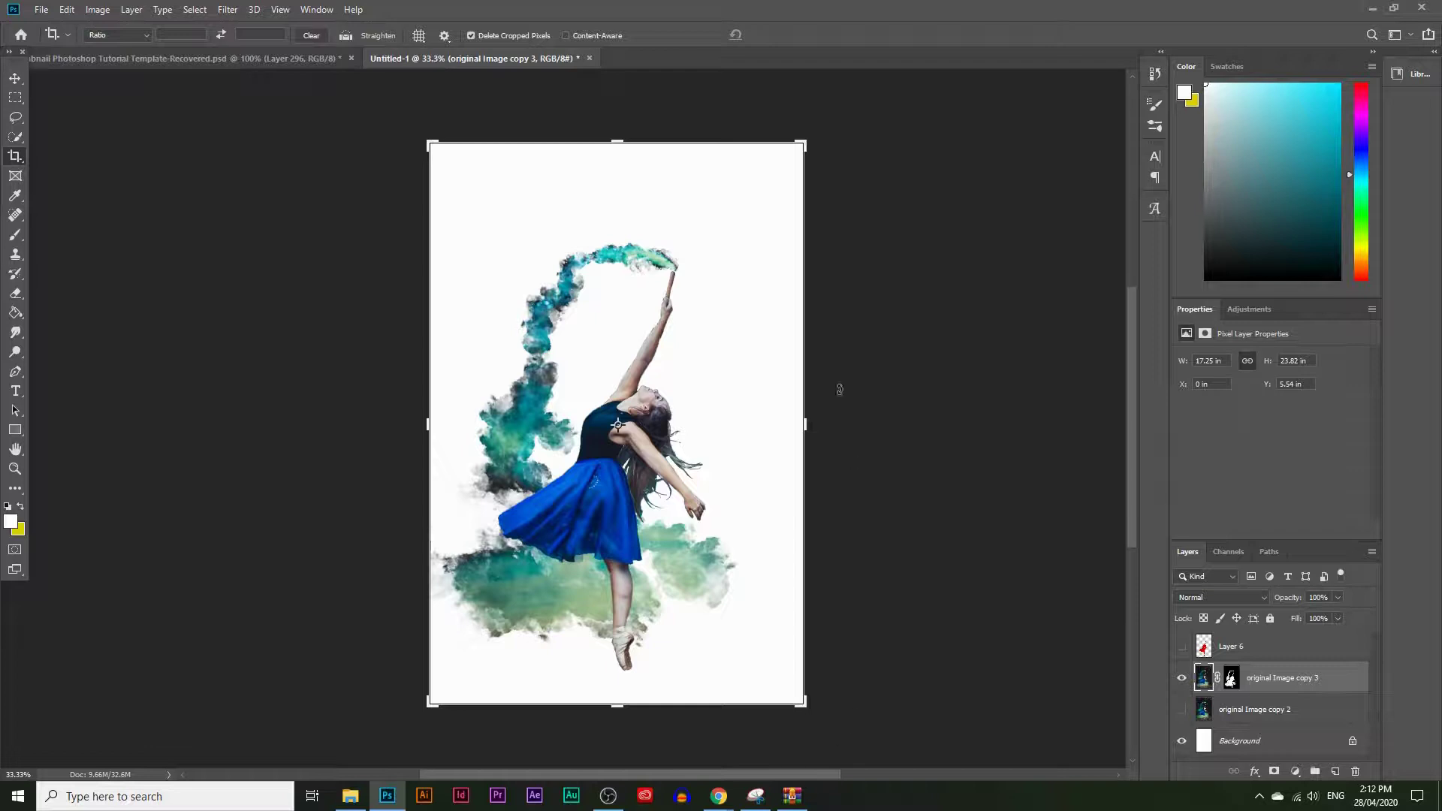
left_click_drag(425, 418, 350, 416)
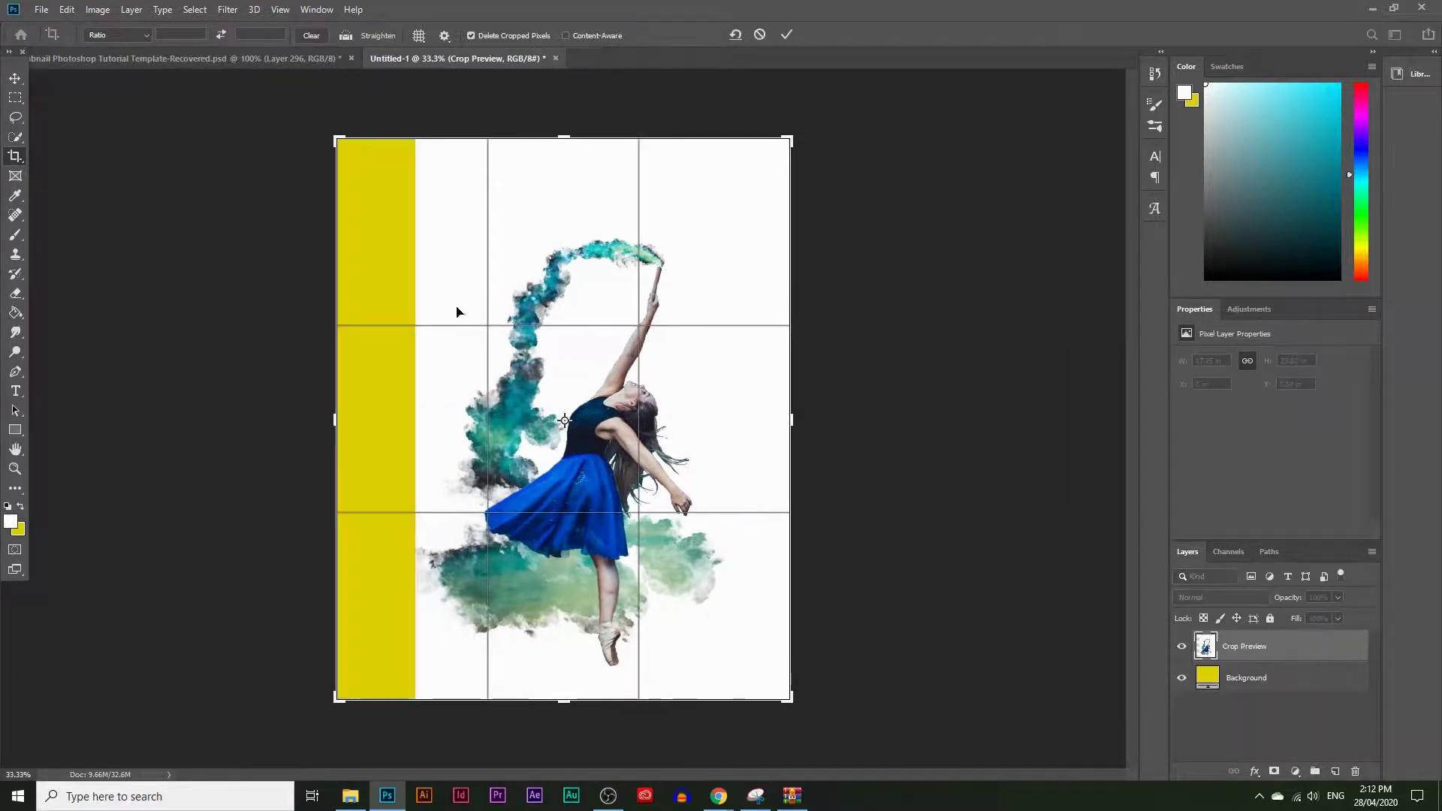
left_click_drag(569, 139, 568, 105)
left_click_drag(788, 425, 756, 421)
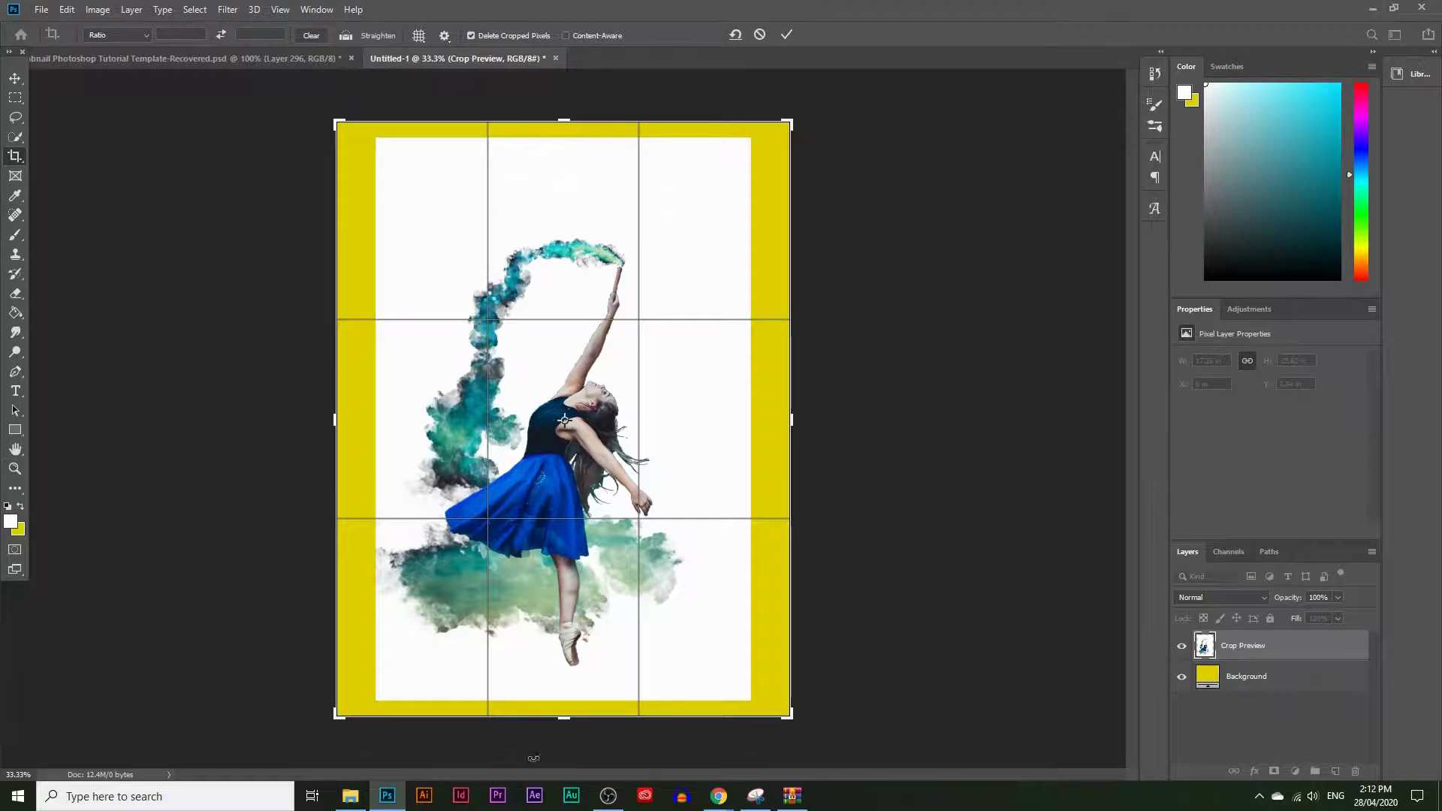
Step: Extend the crop frame further below and at both sides, recentre the dancer image within it, and apply the crop
left_click_drag(565, 717, 564, 740)
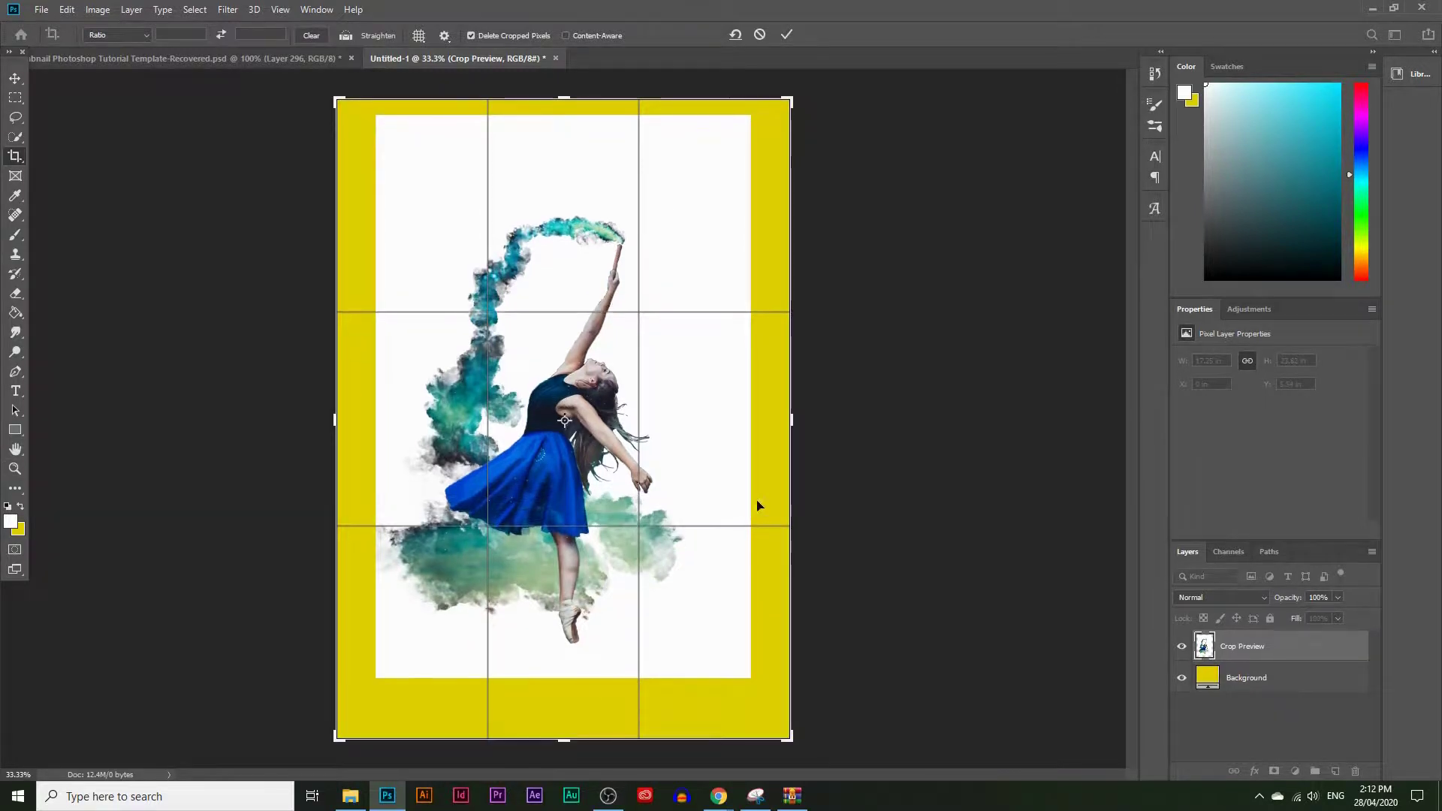
left_click_drag(798, 427, 810, 414)
left_click_drag(310, 426, 300, 410)
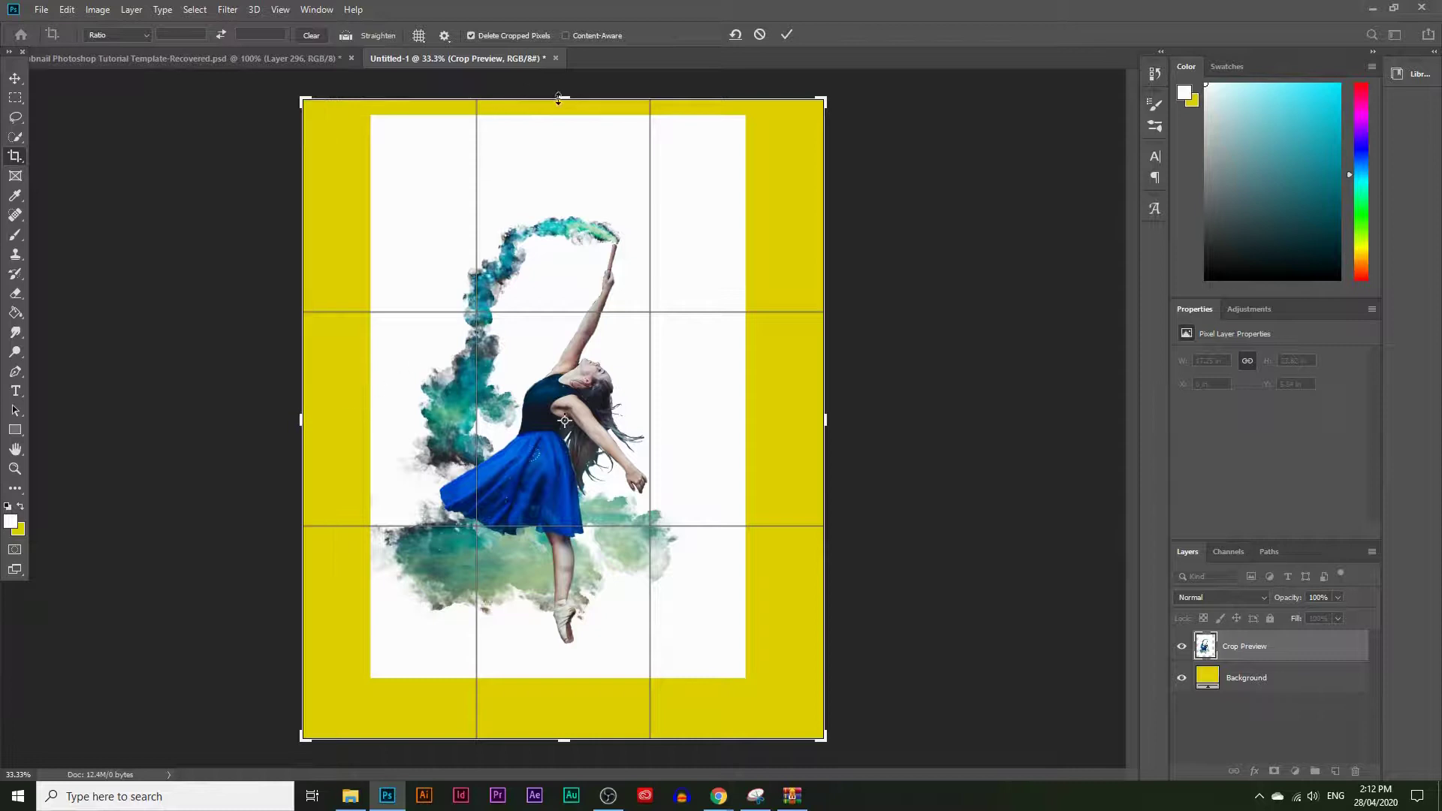
mouse_move(478, 346)
left_mouse_down()
mouse_move(496, 352)
mouse_move(489, 365)
left_mouse_up()
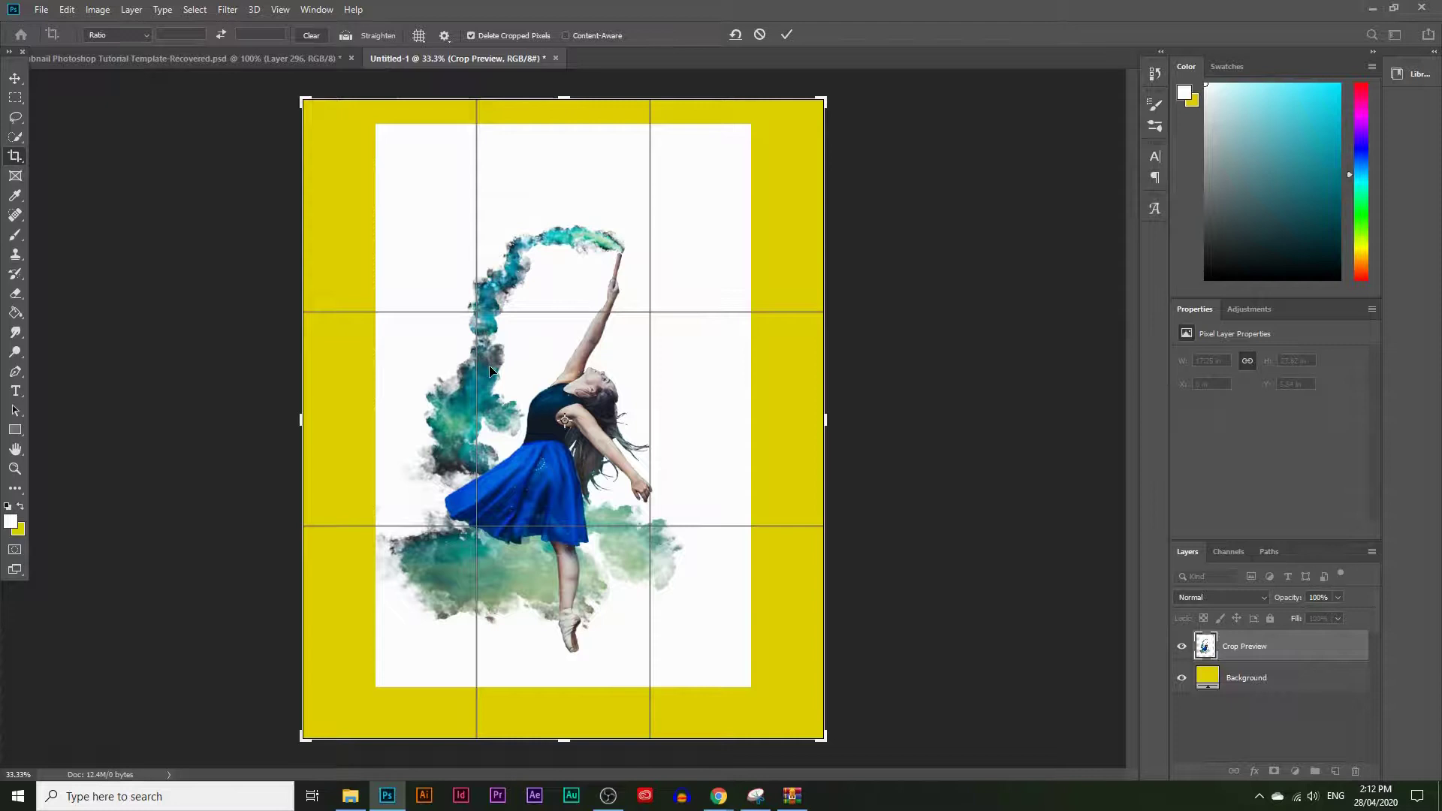
key("Return")
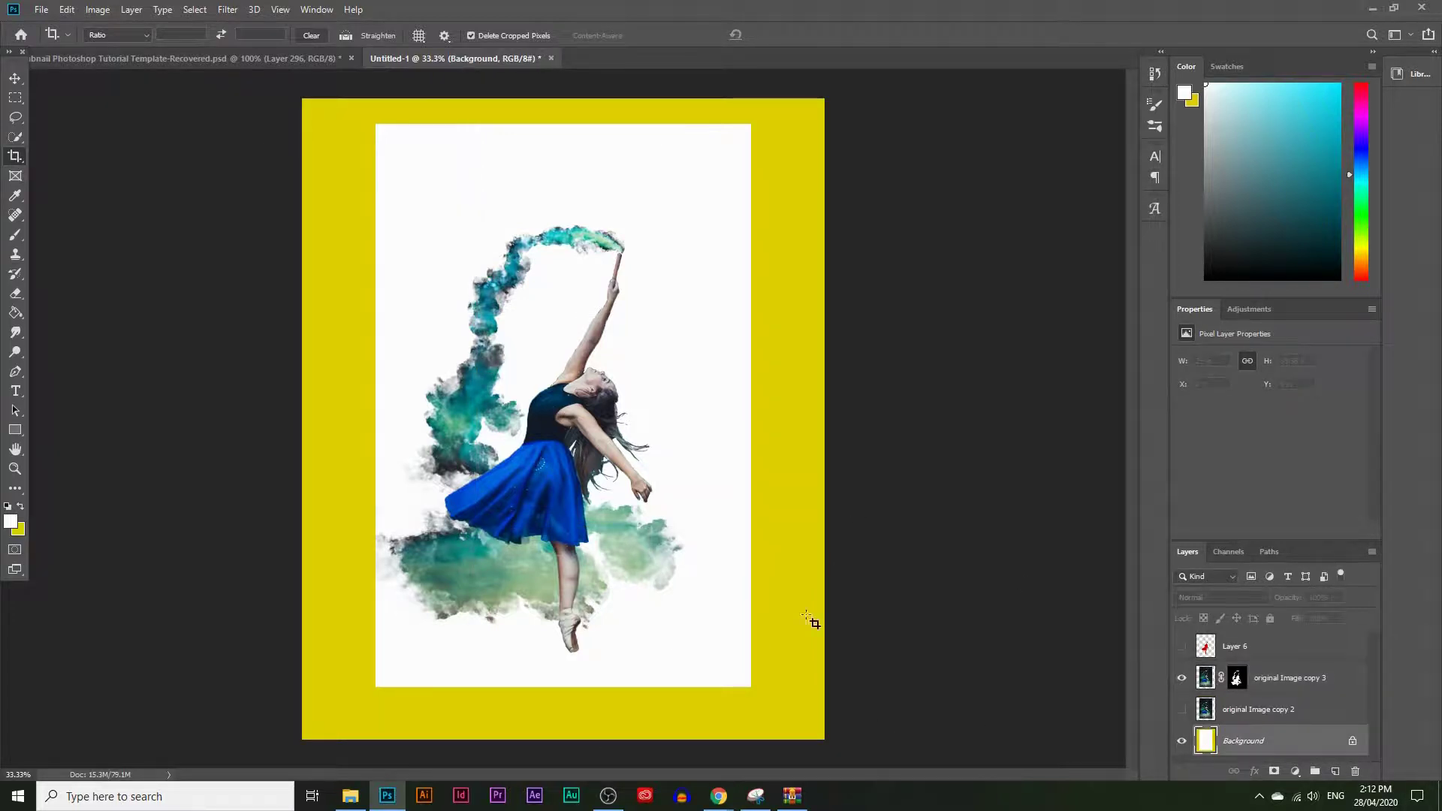
Step: Replace the old Background layer with a new bottom layer named Background and fill it with white
left_click_drag(1259, 742, 1355, 769)
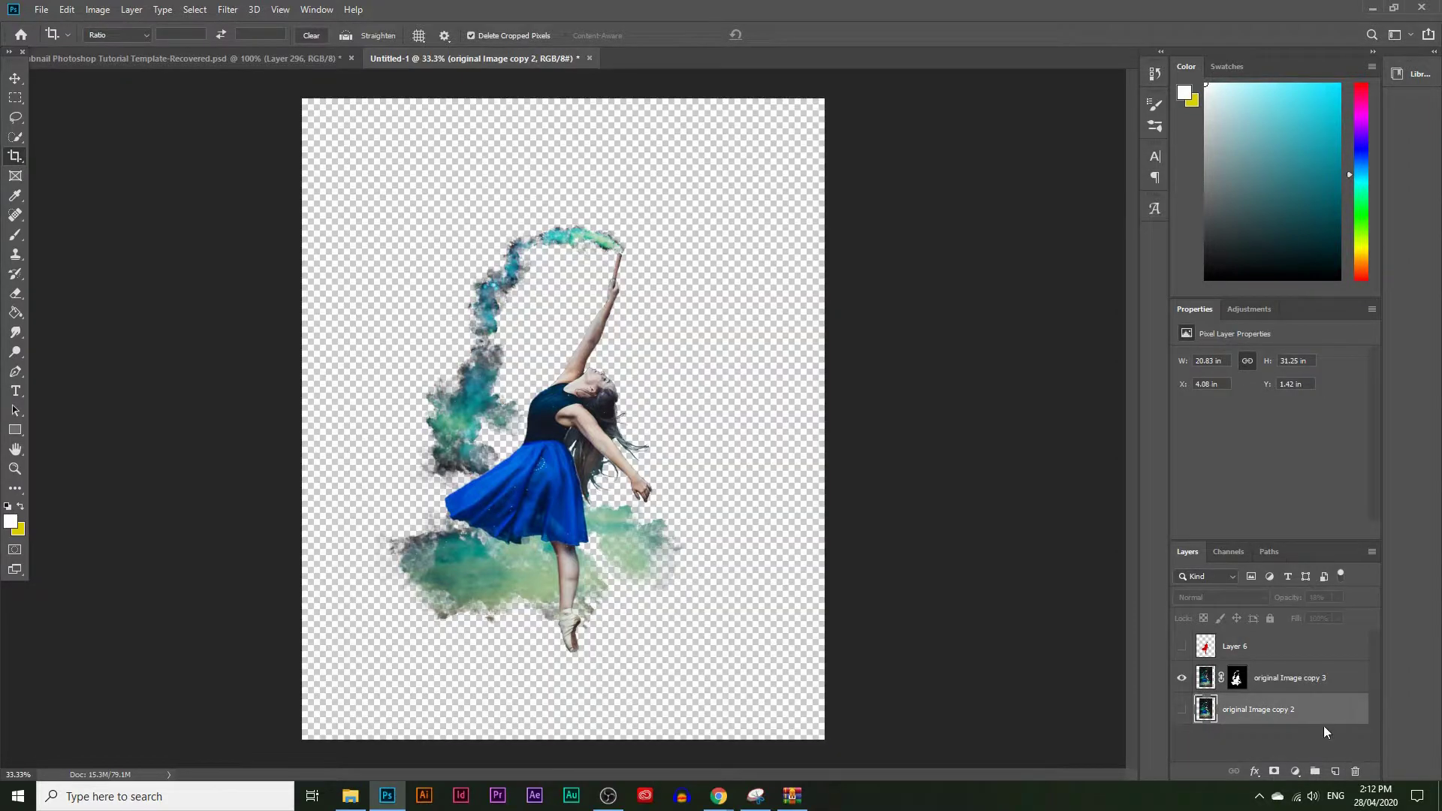
left_click(1336, 771)
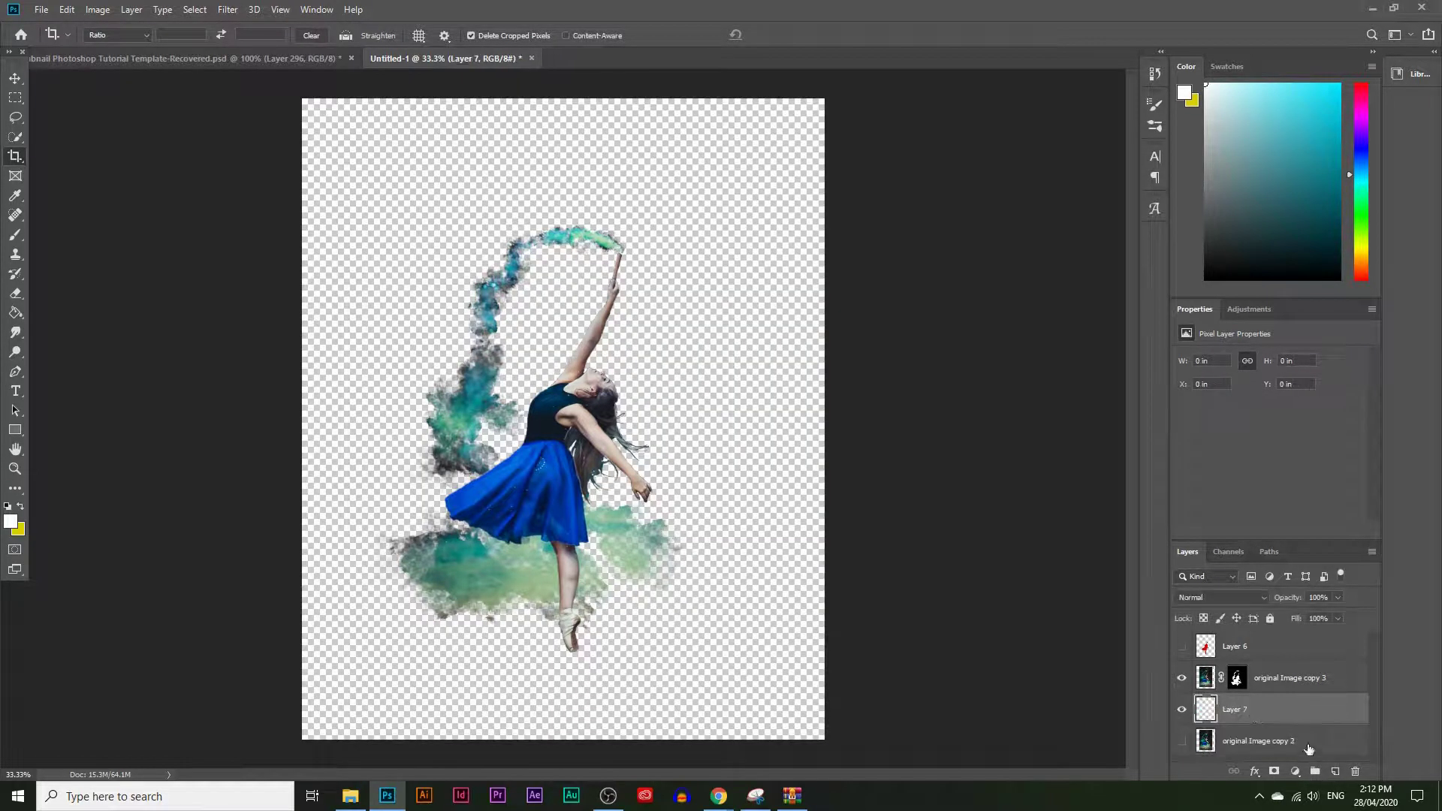
double_click(1240, 709)
key("Return")
left_click_drag(1244, 720, 1284, 738)
left_click_drag(1286, 752, 1286, 754)
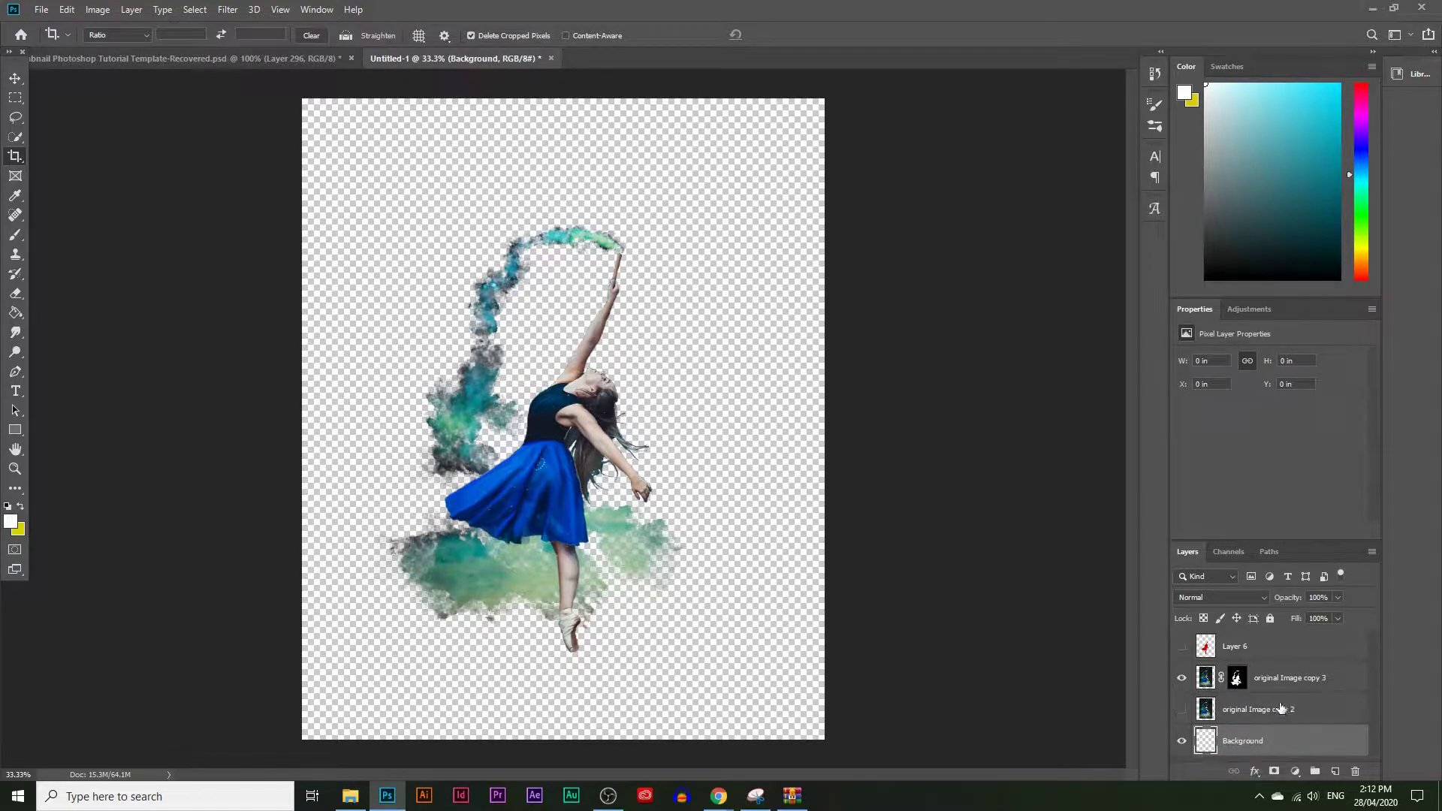
left_click(15, 313)
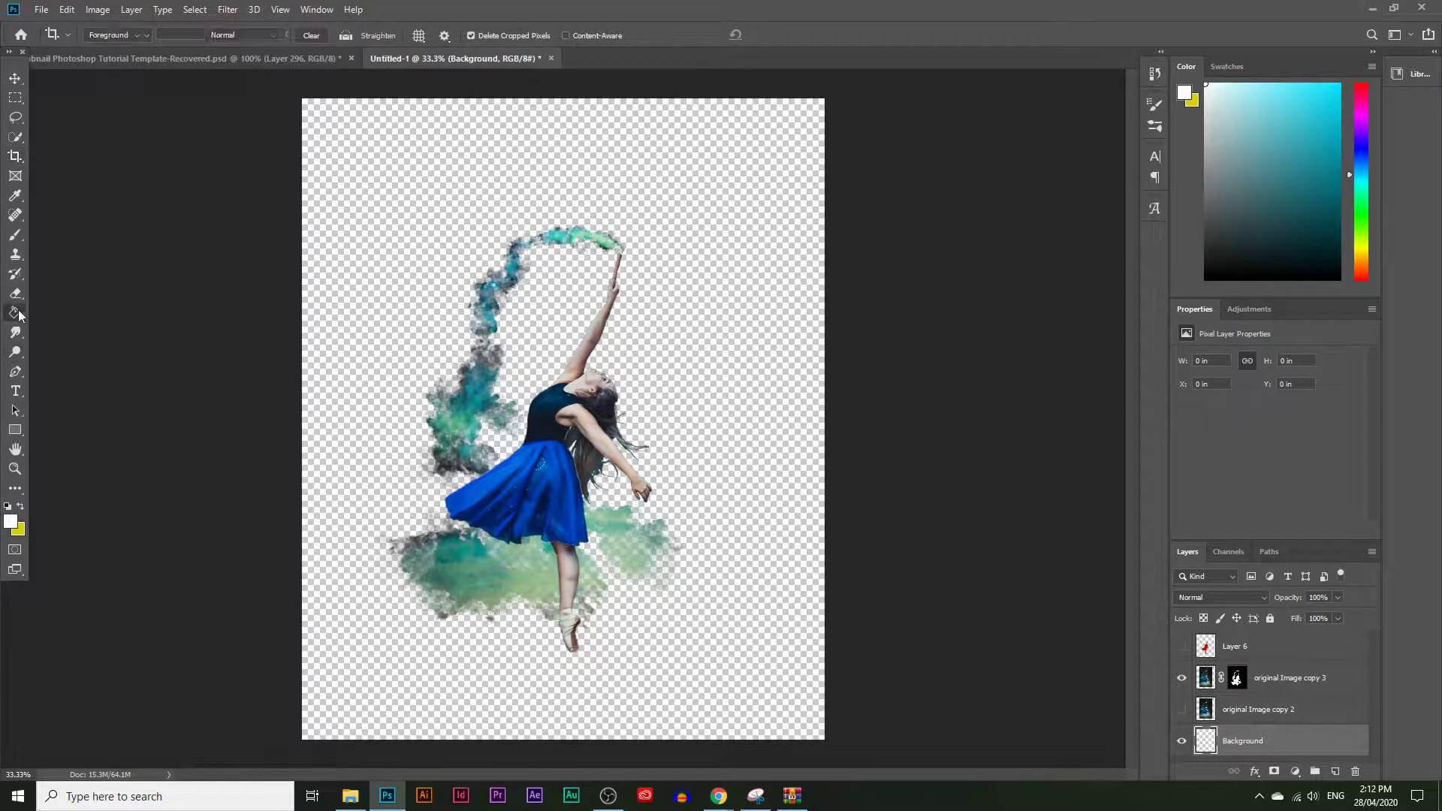
left_click(398, 284)
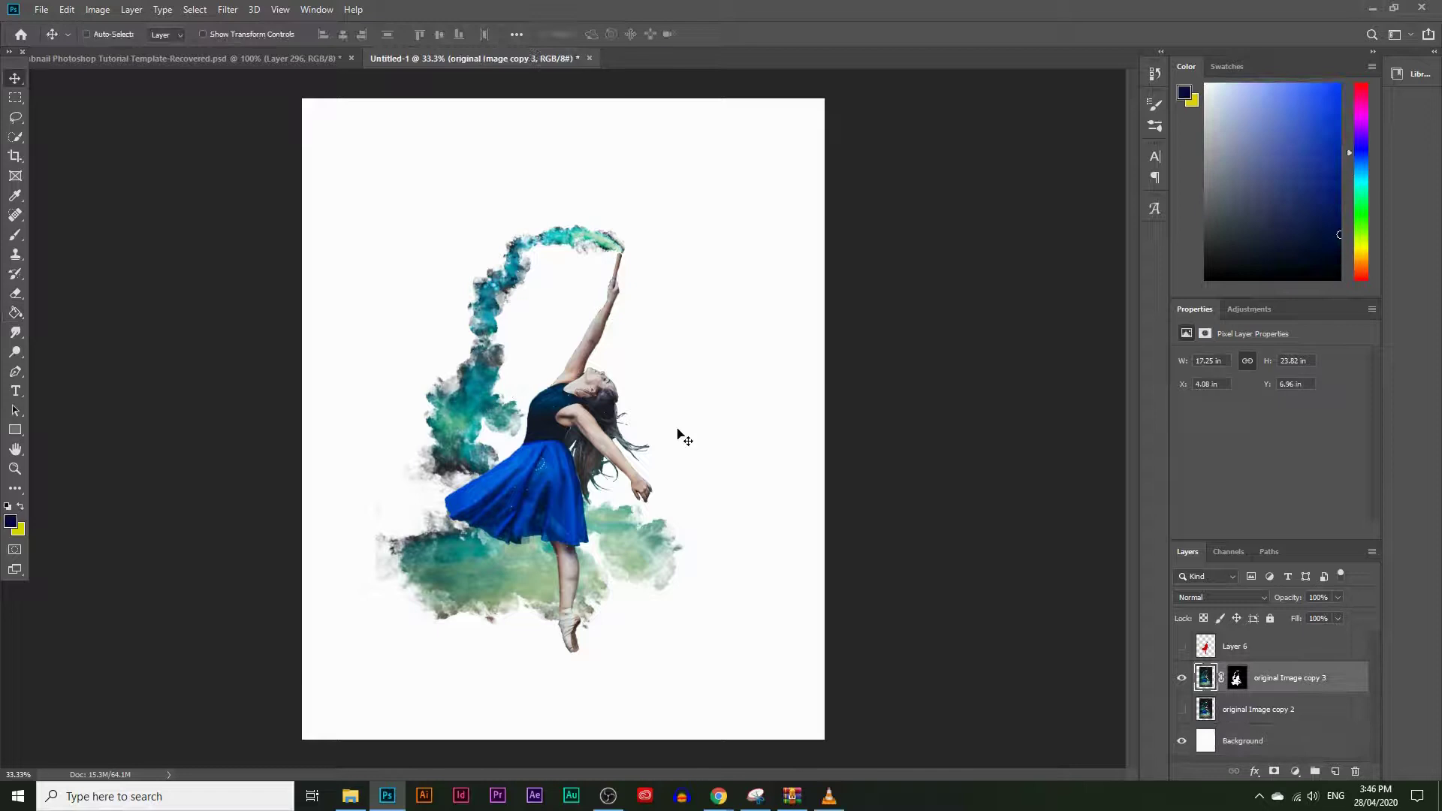
Step: Copy a rectangular patch of the lower green smoke, about 6.13 × 3.06 in, from original Image copy 3 onto a new layer
left_click(15, 468)
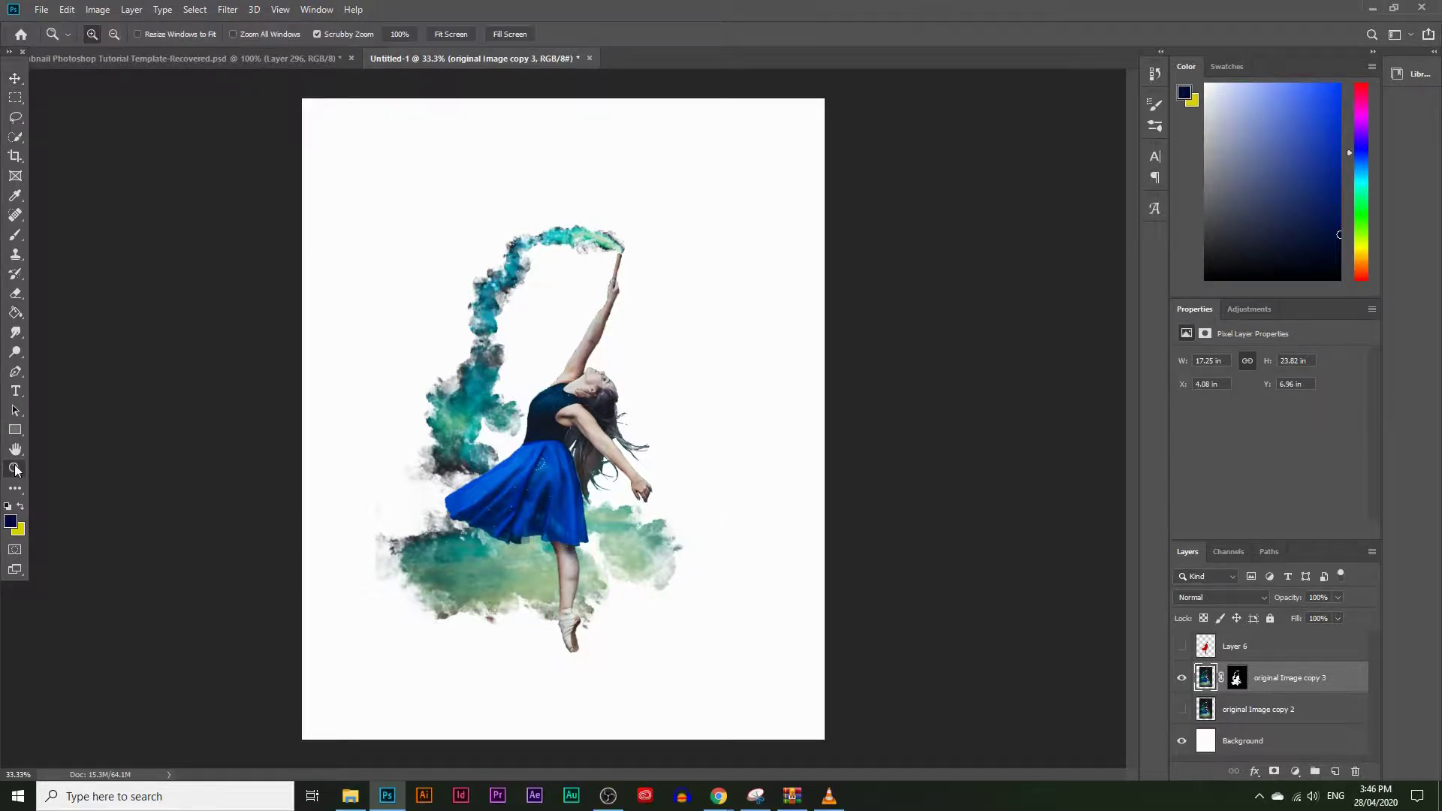
left_click(390, 548)
left_click(390, 548)
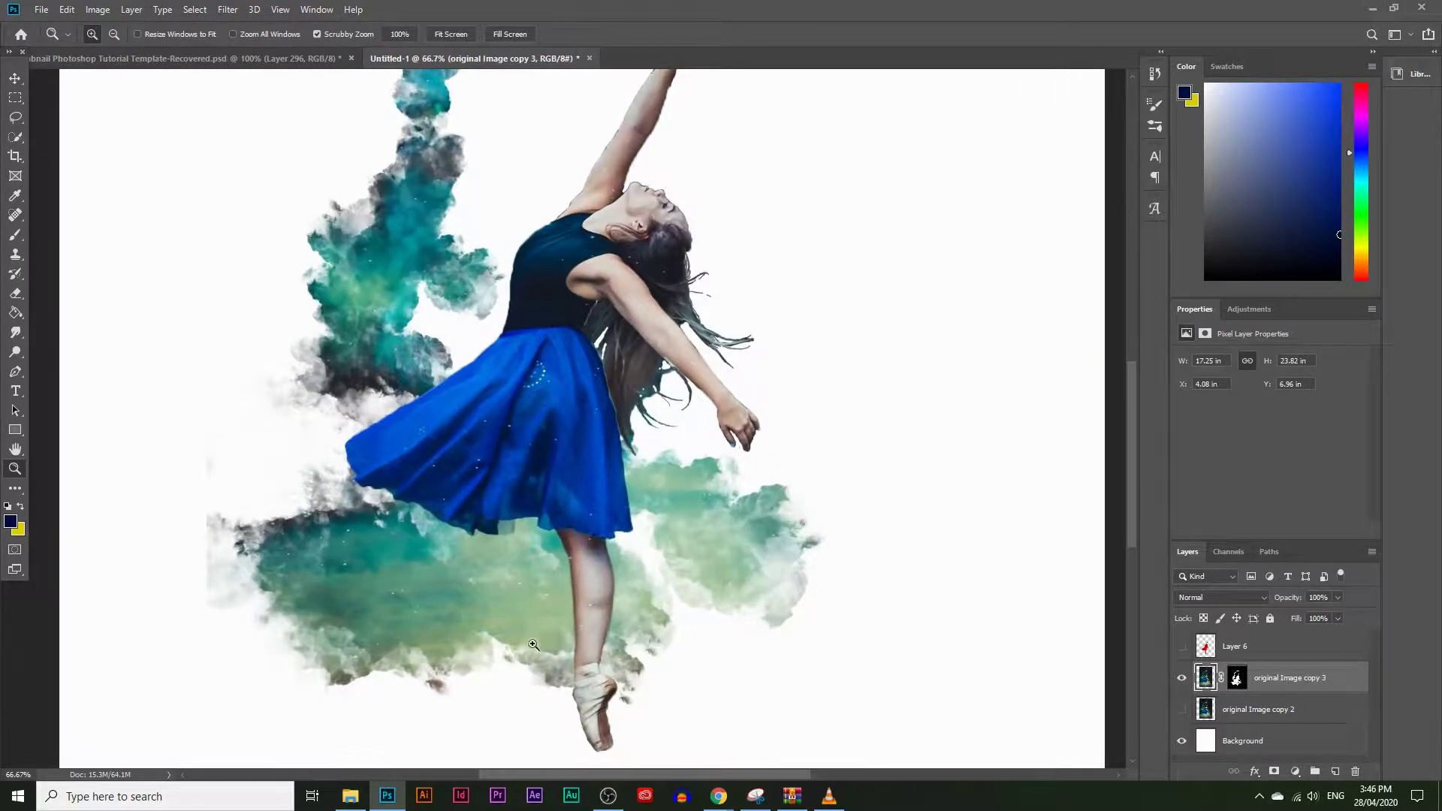
left_click(336, 568)
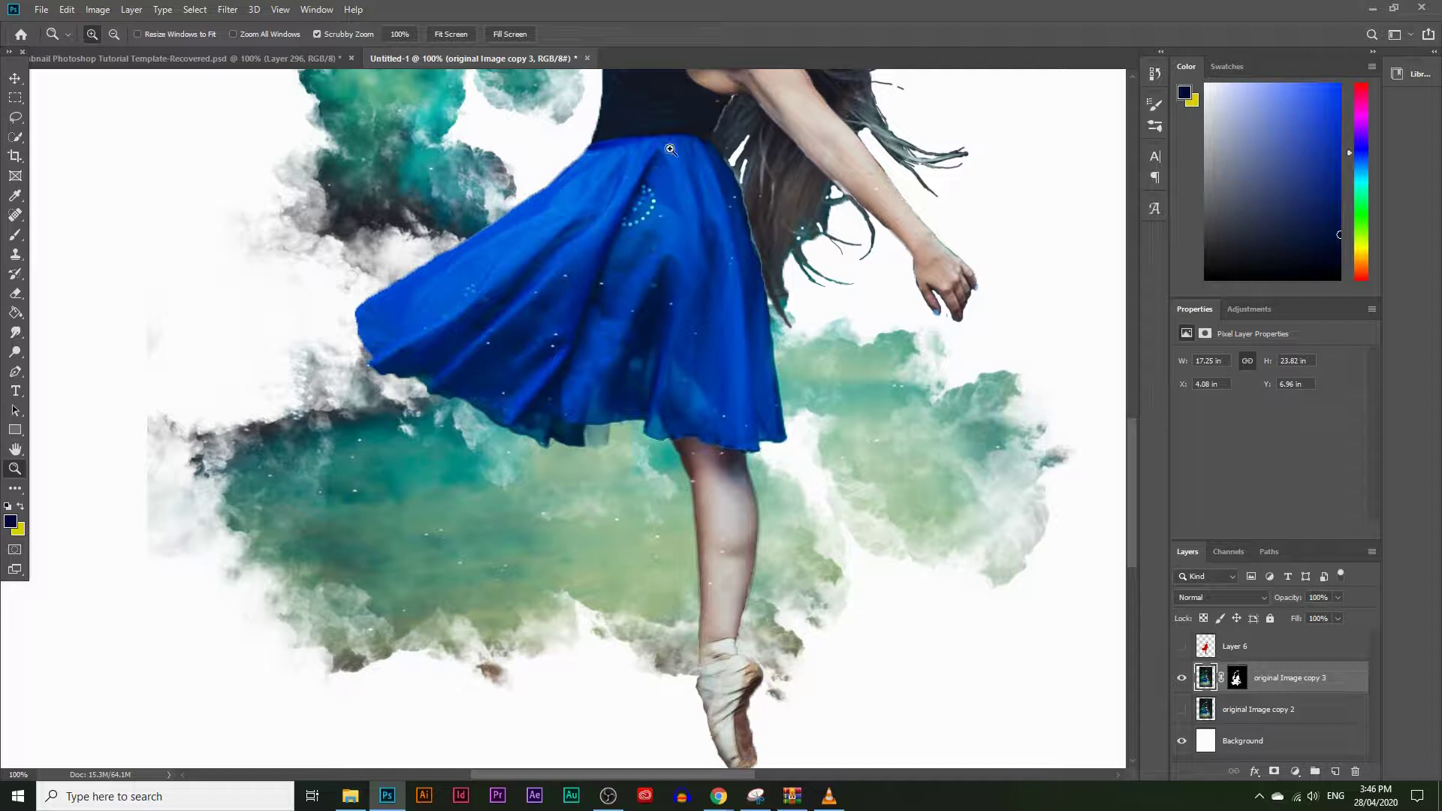
left_click(16, 99)
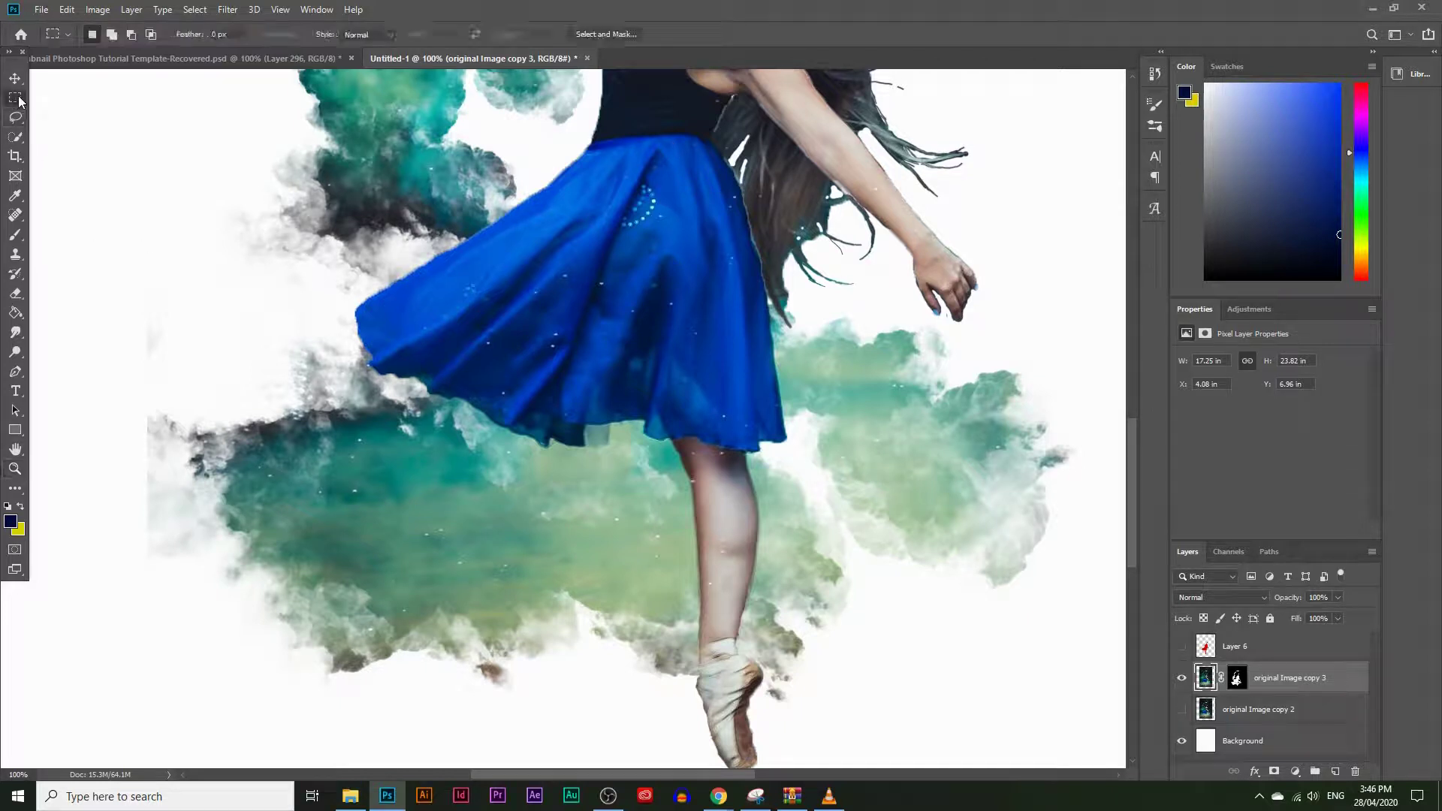
left_click_drag(337, 453, 666, 615)
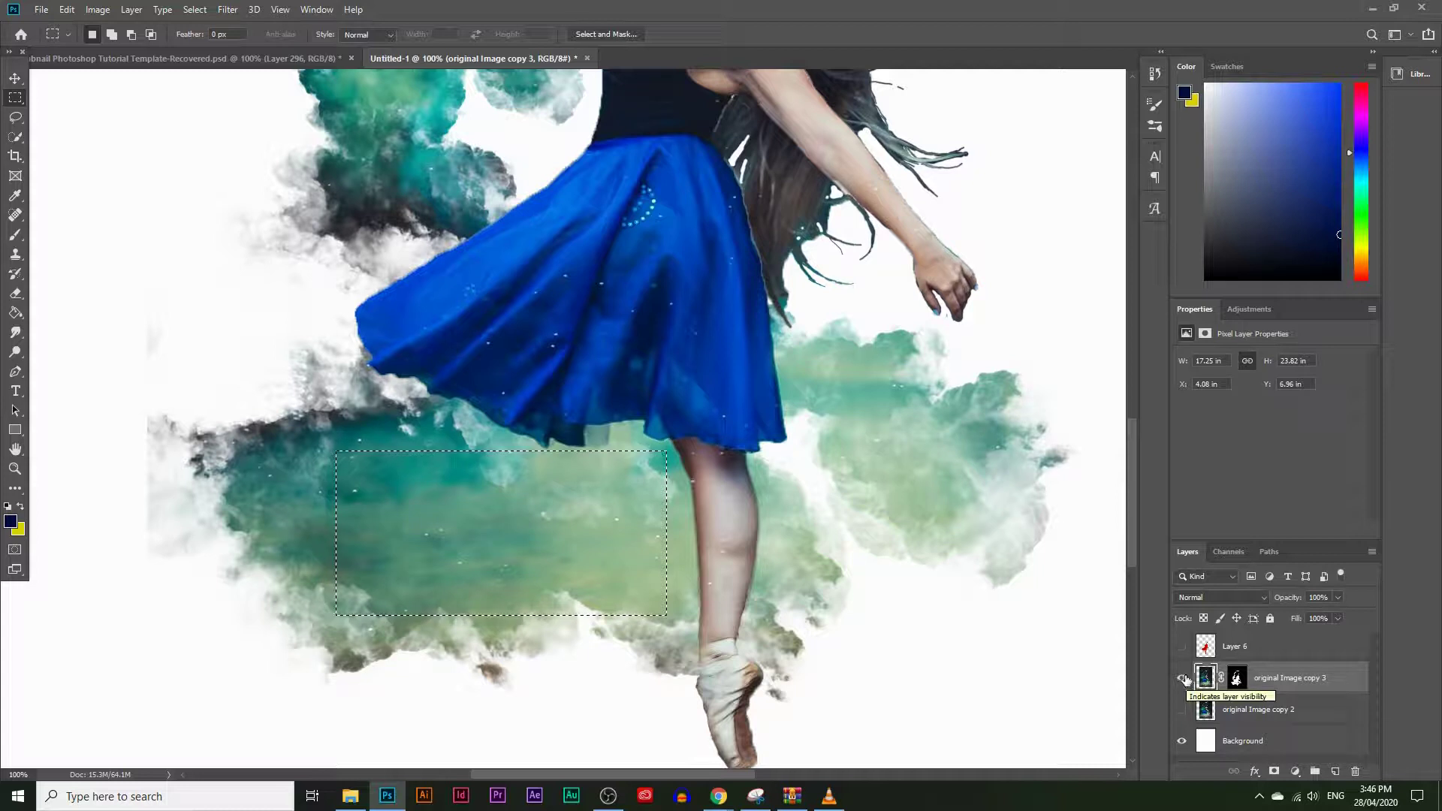
key("ctrl+j")
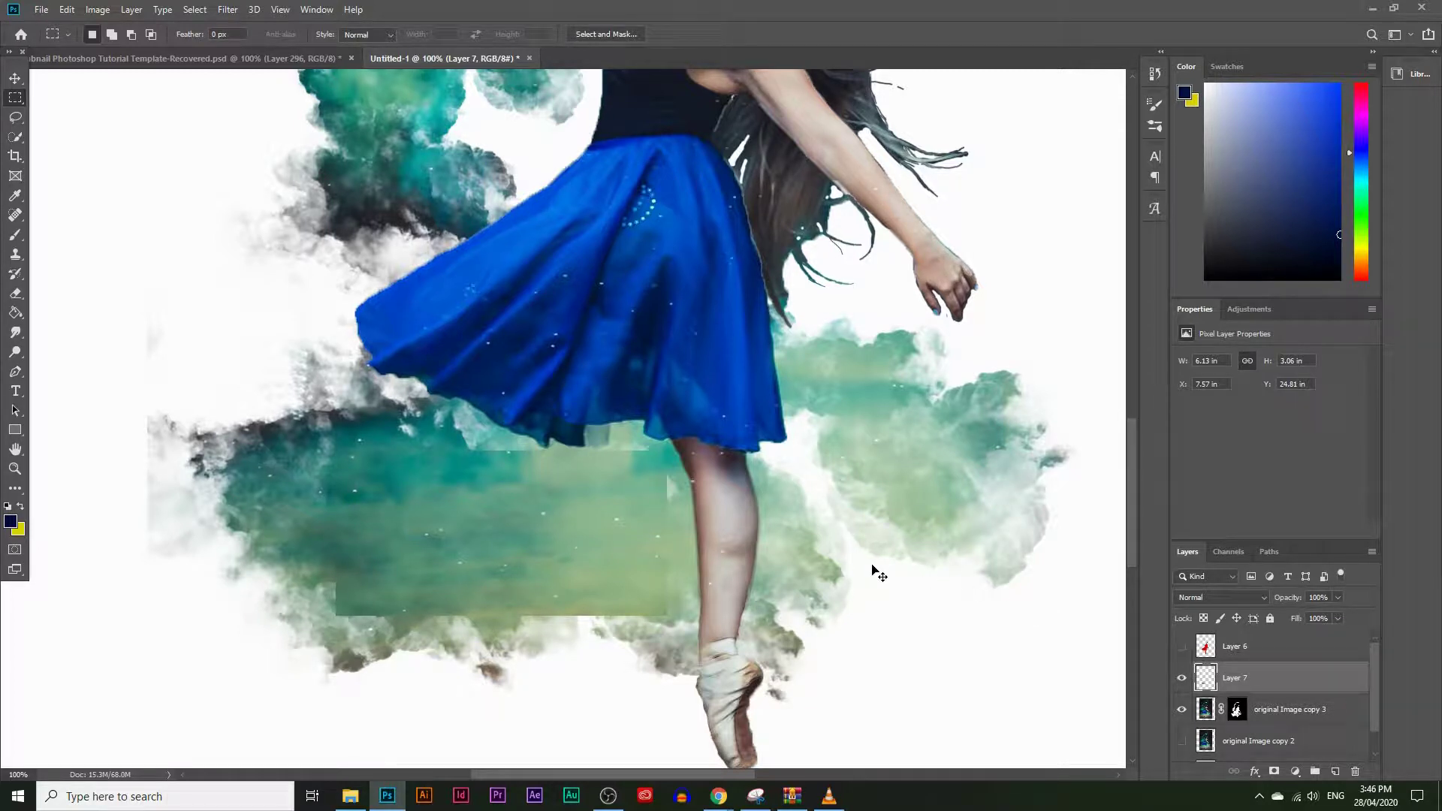
Step: Rotate the copied smoke patch by about 46° and position it diagonally over the skirt's lower edge and the leg
key("ctrl+t")
left_click_drag(606, 554, 687, 499)
left_click_drag(741, 538, 601, 600)
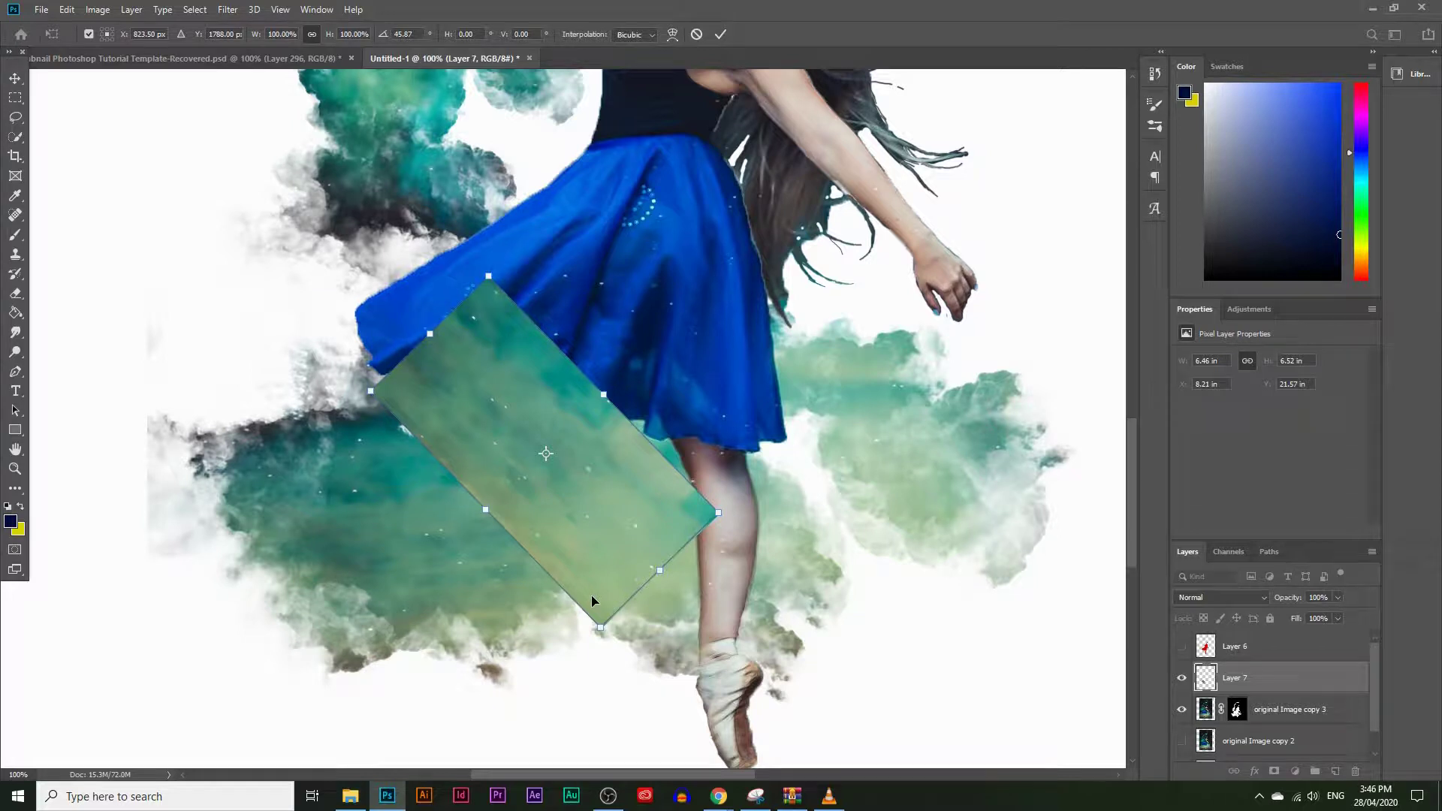
key("m")
Step: Move the rotated smoke patch up to the dancer's torso and place its layer beneath original Image copy 3
left_click(14, 468)
left_click(579, 488, "alt")
left_click(578, 489, "alt")
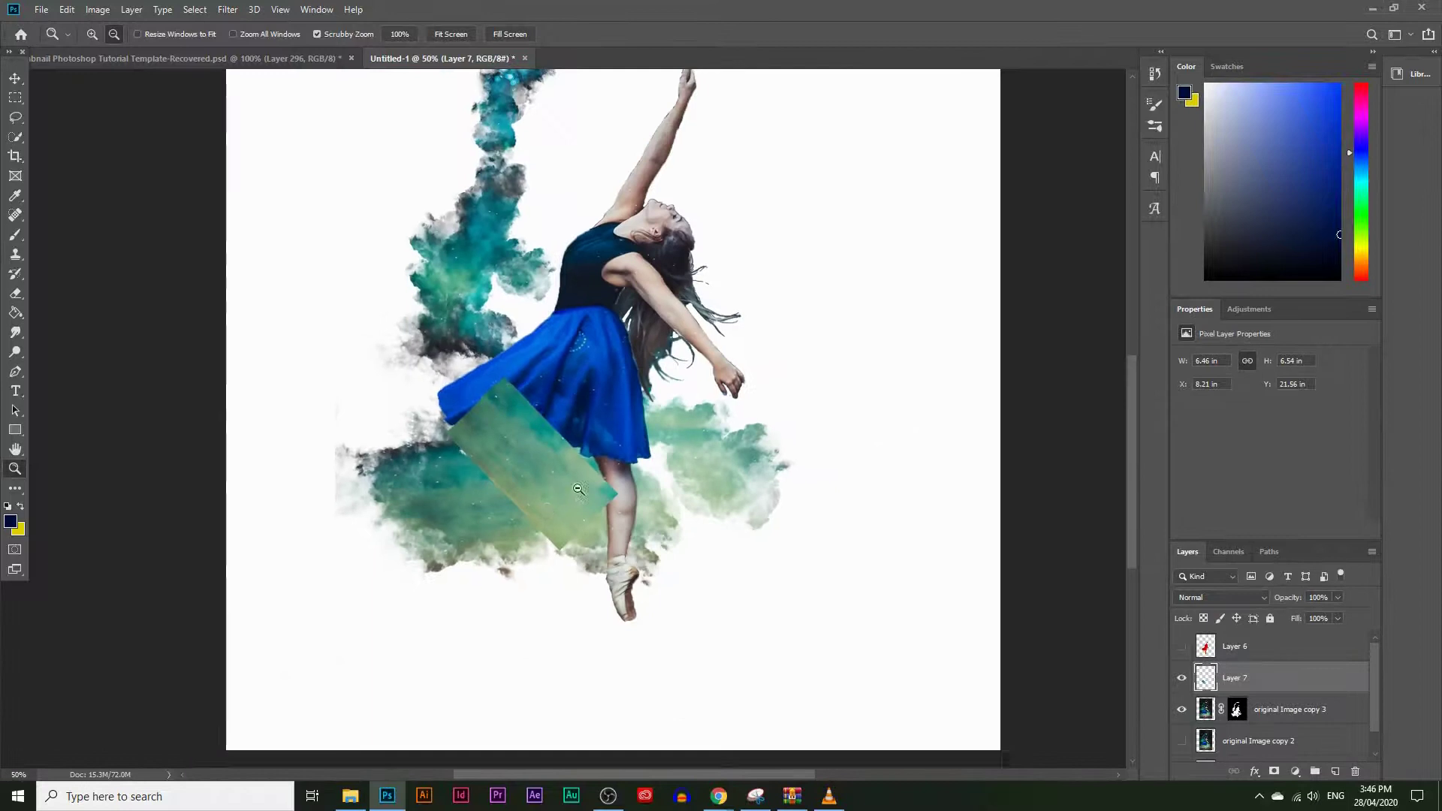
left_click(578, 489, "alt")
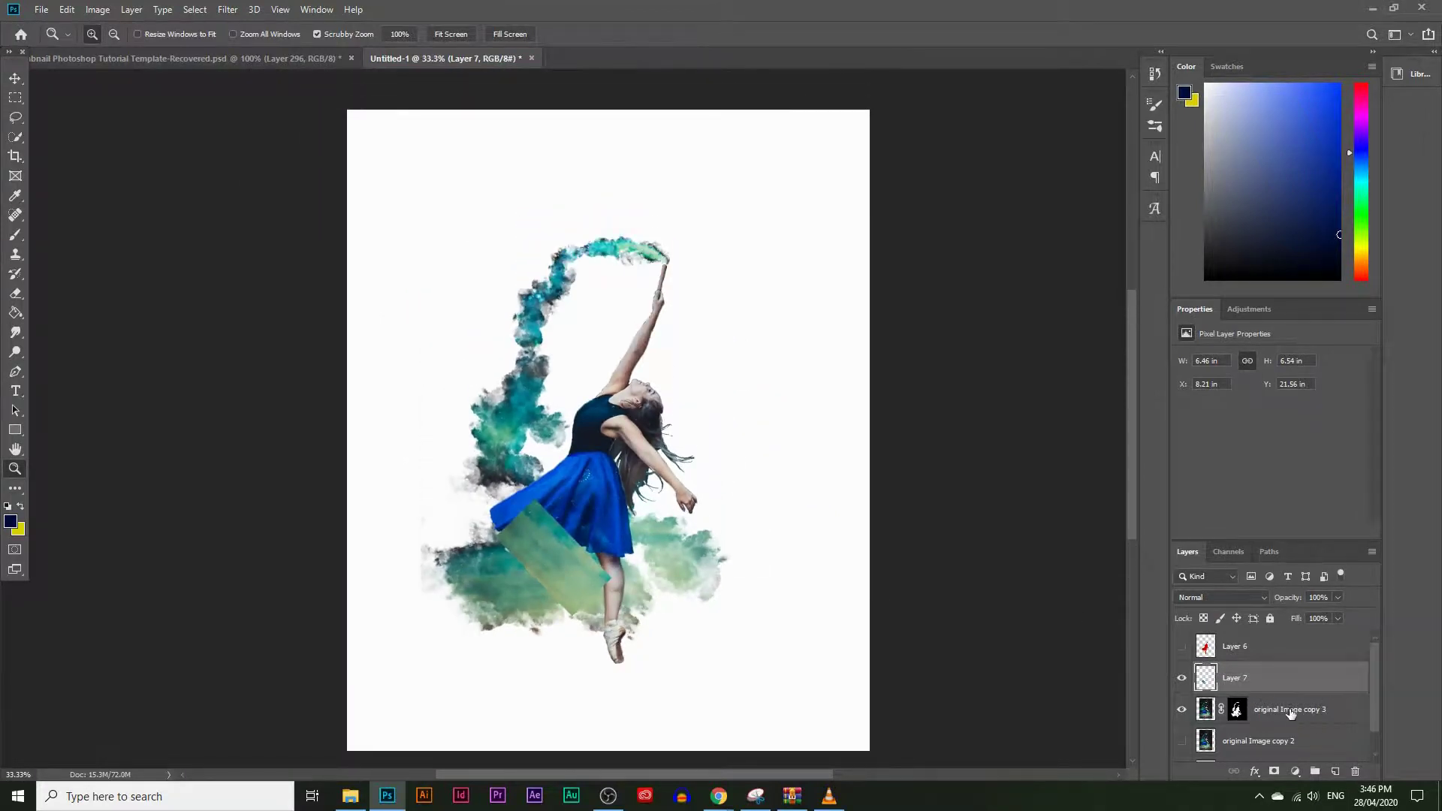
left_click(15, 78)
left_click_drag(510, 441, 538, 328)
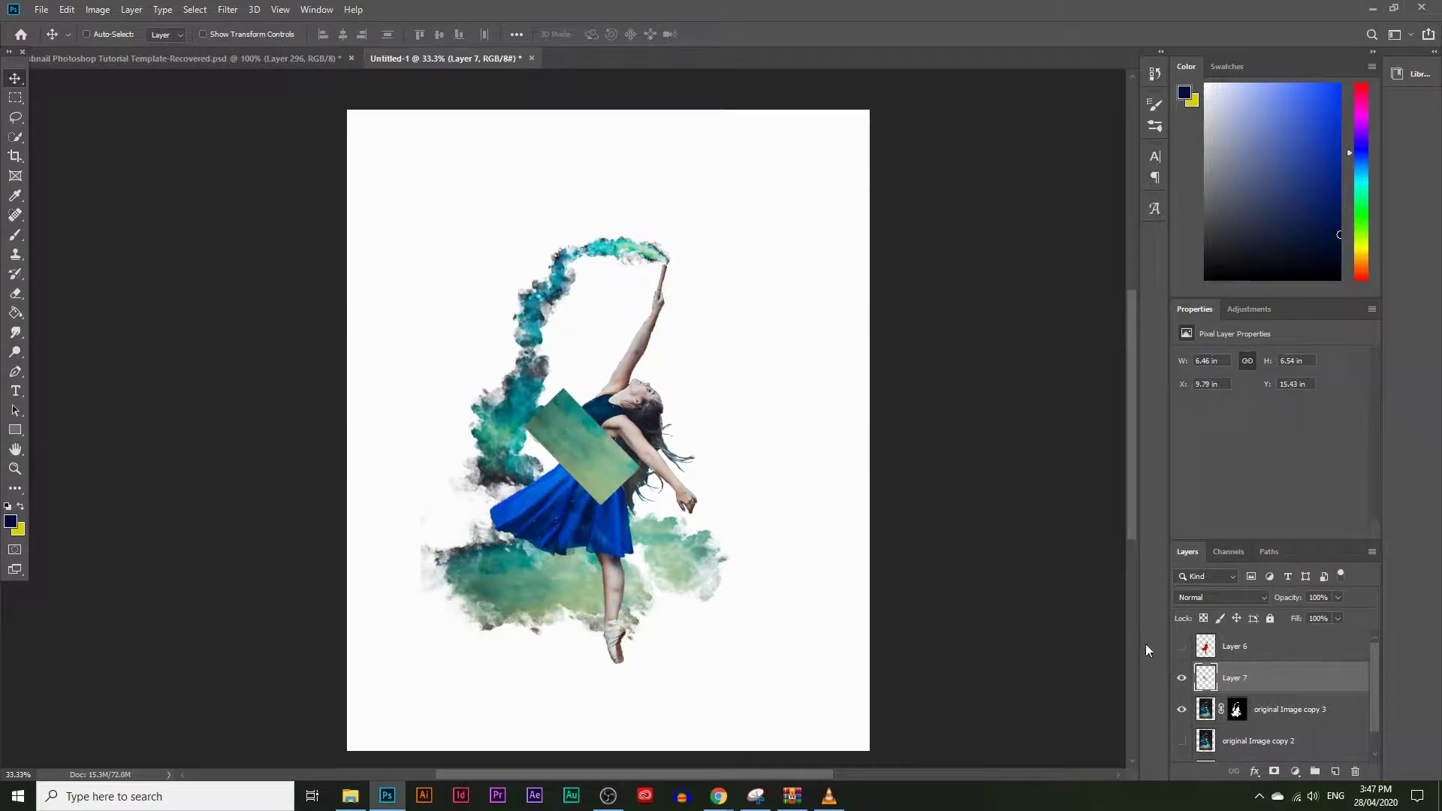
left_click_drag(1298, 686, 1336, 771)
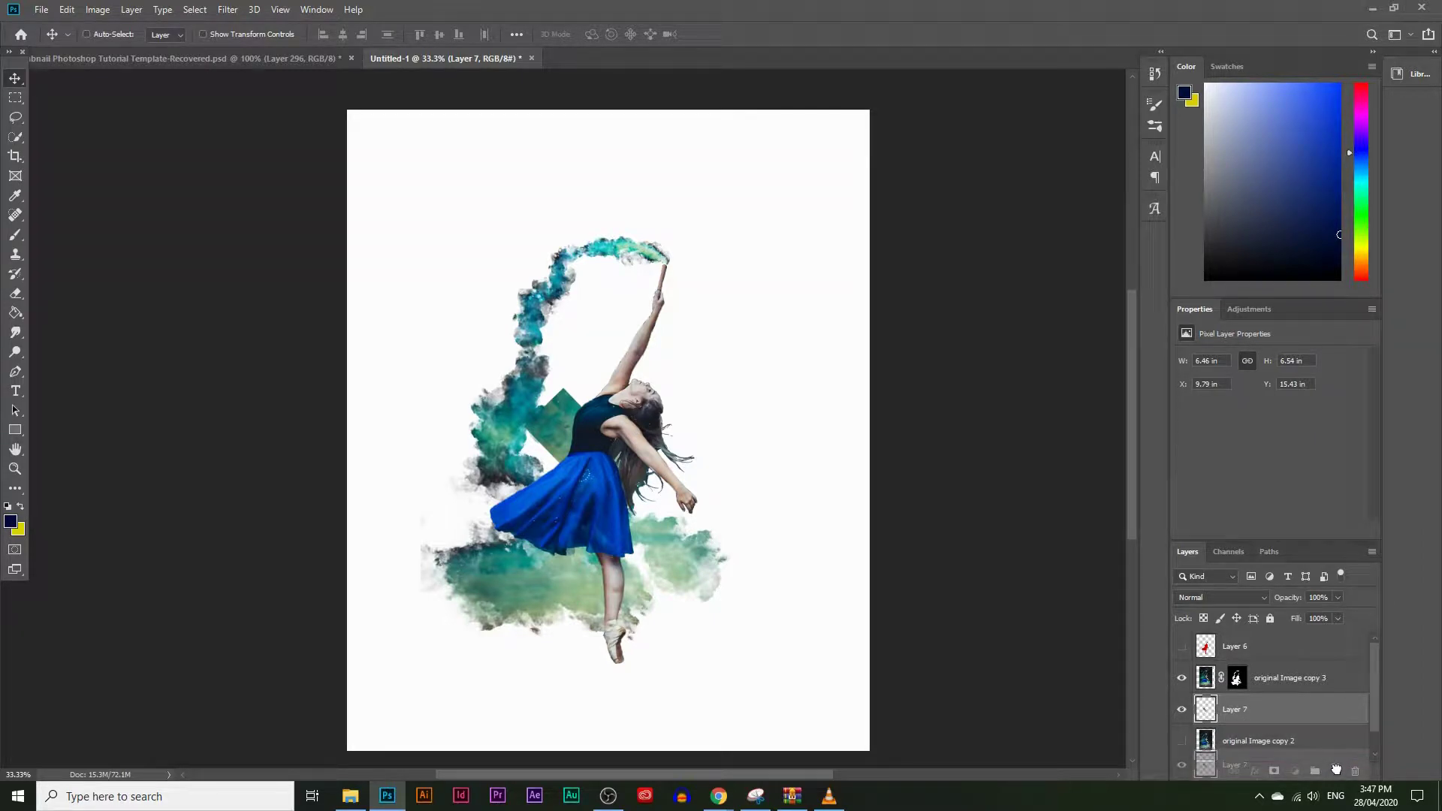
Step: Duplicate the Layer 7 patch, scale it to about 193%, rotate it about -111°, and position it behind the raised arm and hair
left_click_drag(1336, 769, 1335, 769)
key("ctrl+t")
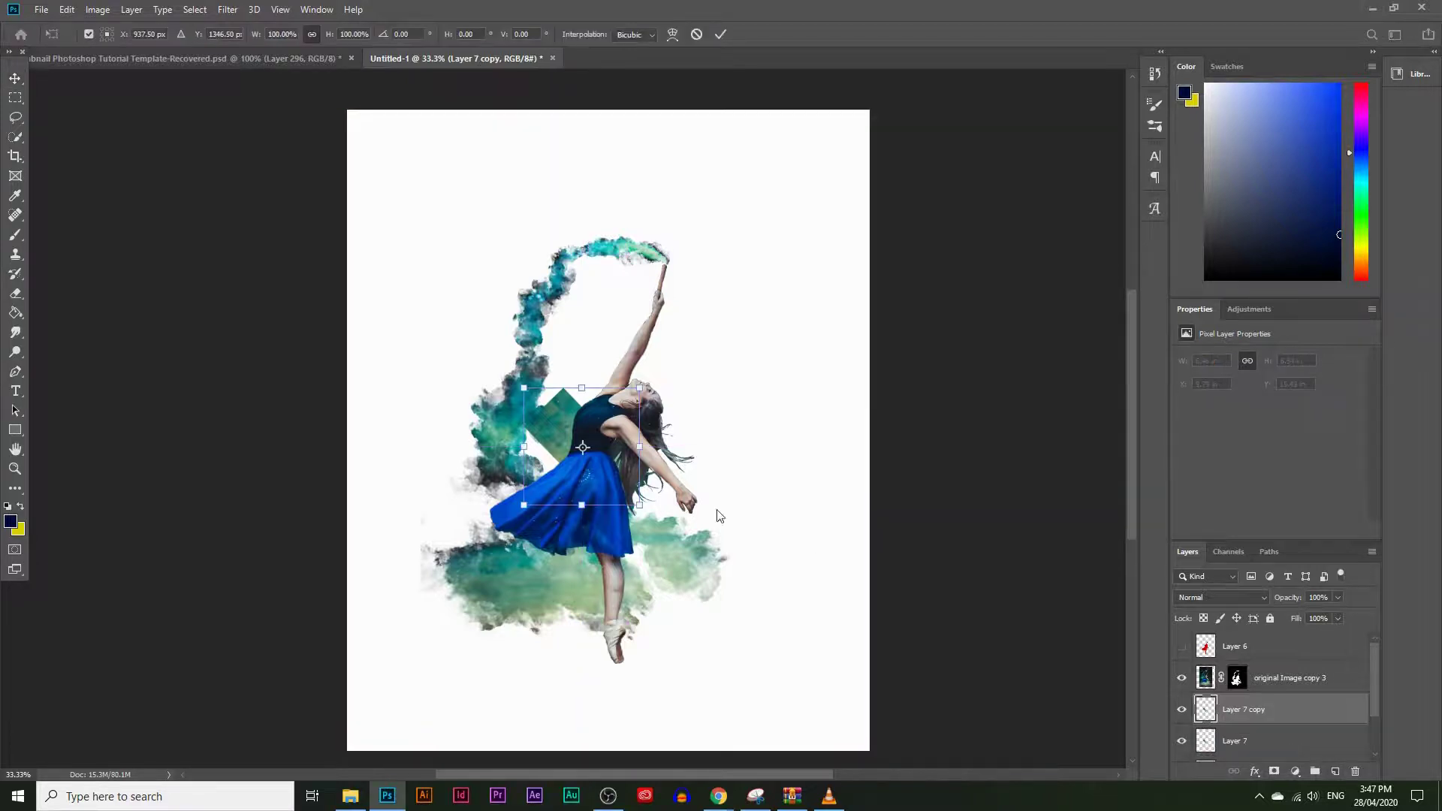
left_click_drag(593, 510, 661, 474)
left_click_drag(737, 586, 750, 271)
mouse_move(651, 347)
left_mouse_down()
mouse_move(657, 373)
mouse_move(642, 367)
left_mouse_up()
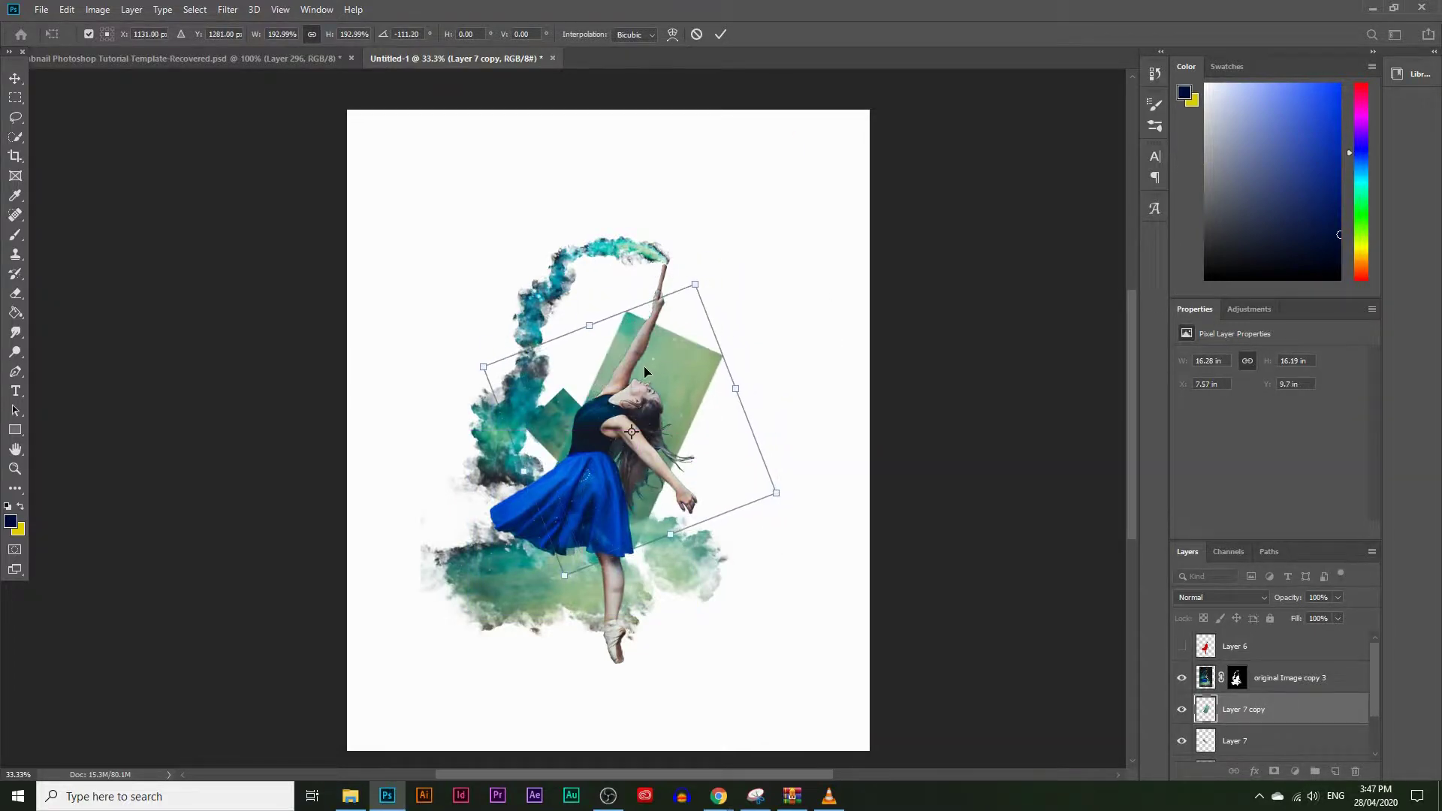
key("Return")
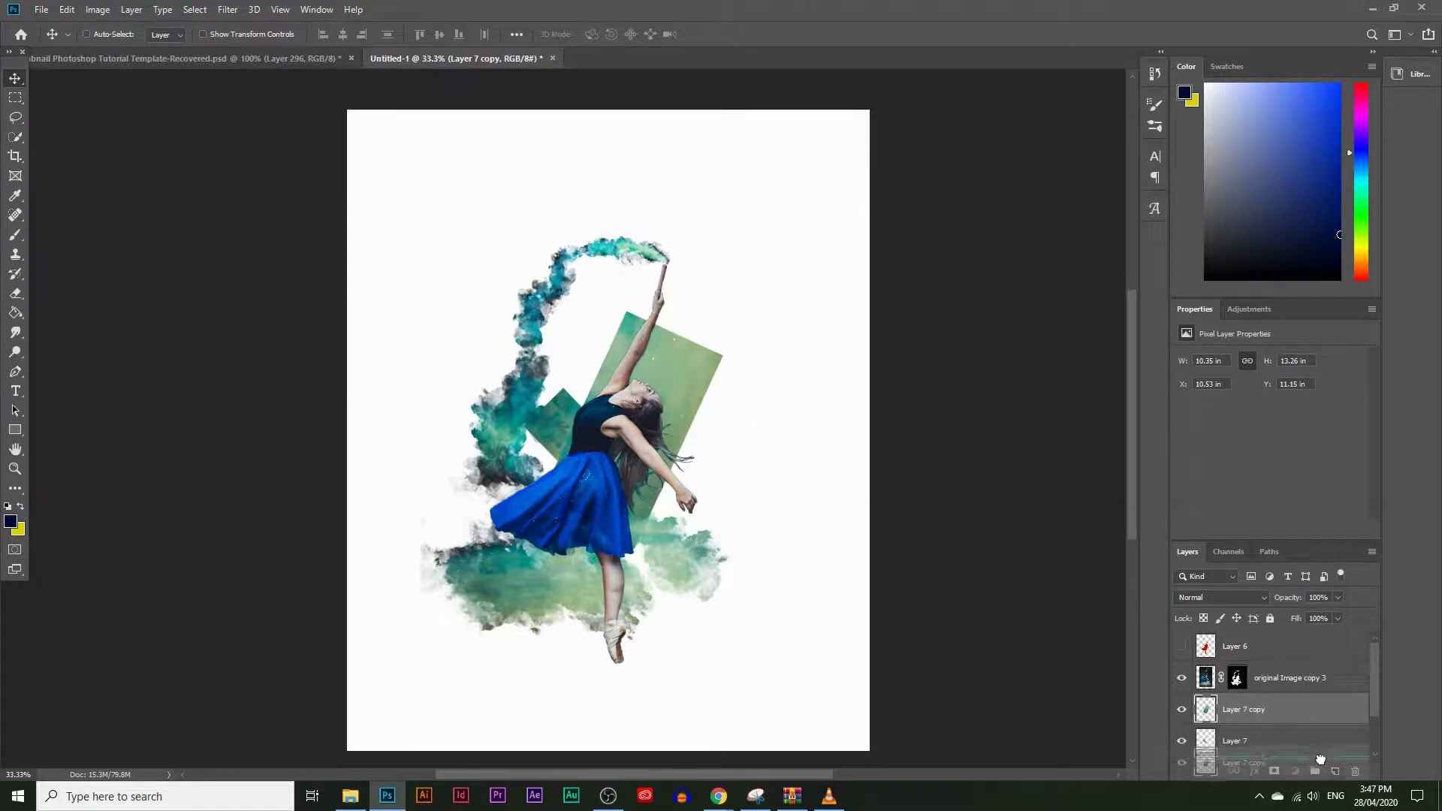
Step: Duplicate the enlarged patch, then rotate, enlarge and position the copy, about 15.96 × 16.5 in overall, behind the skirt and standing leg
key("ctrl+j")
key("ctrl+t")
left_click_drag(786, 520, 780, 328)
left_click_drag(599, 409, 484, 454)
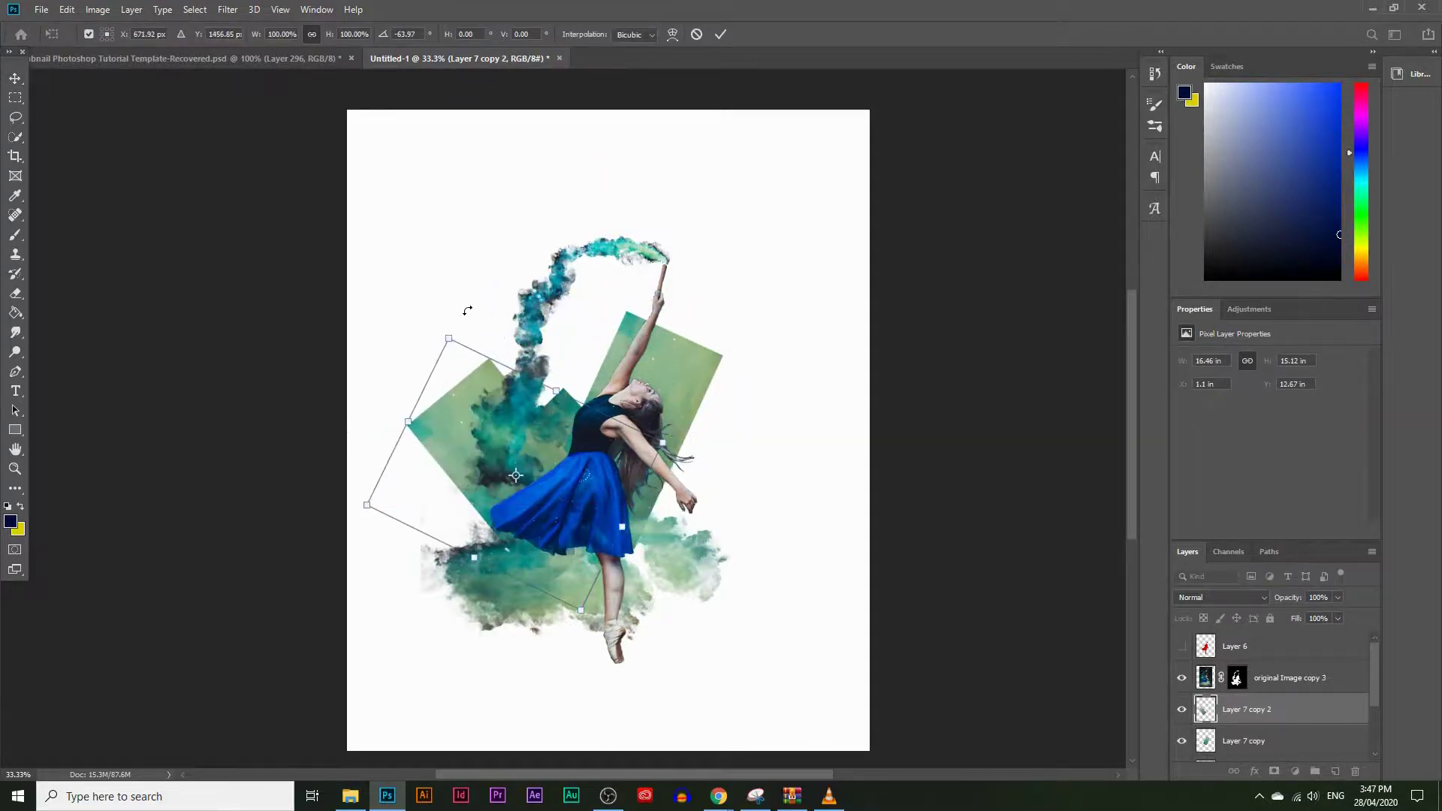
left_click_drag(467, 310, 452, 292)
left_click_drag(442, 342, 426, 250)
left_click_drag(464, 414, 516, 529)
key("Return")
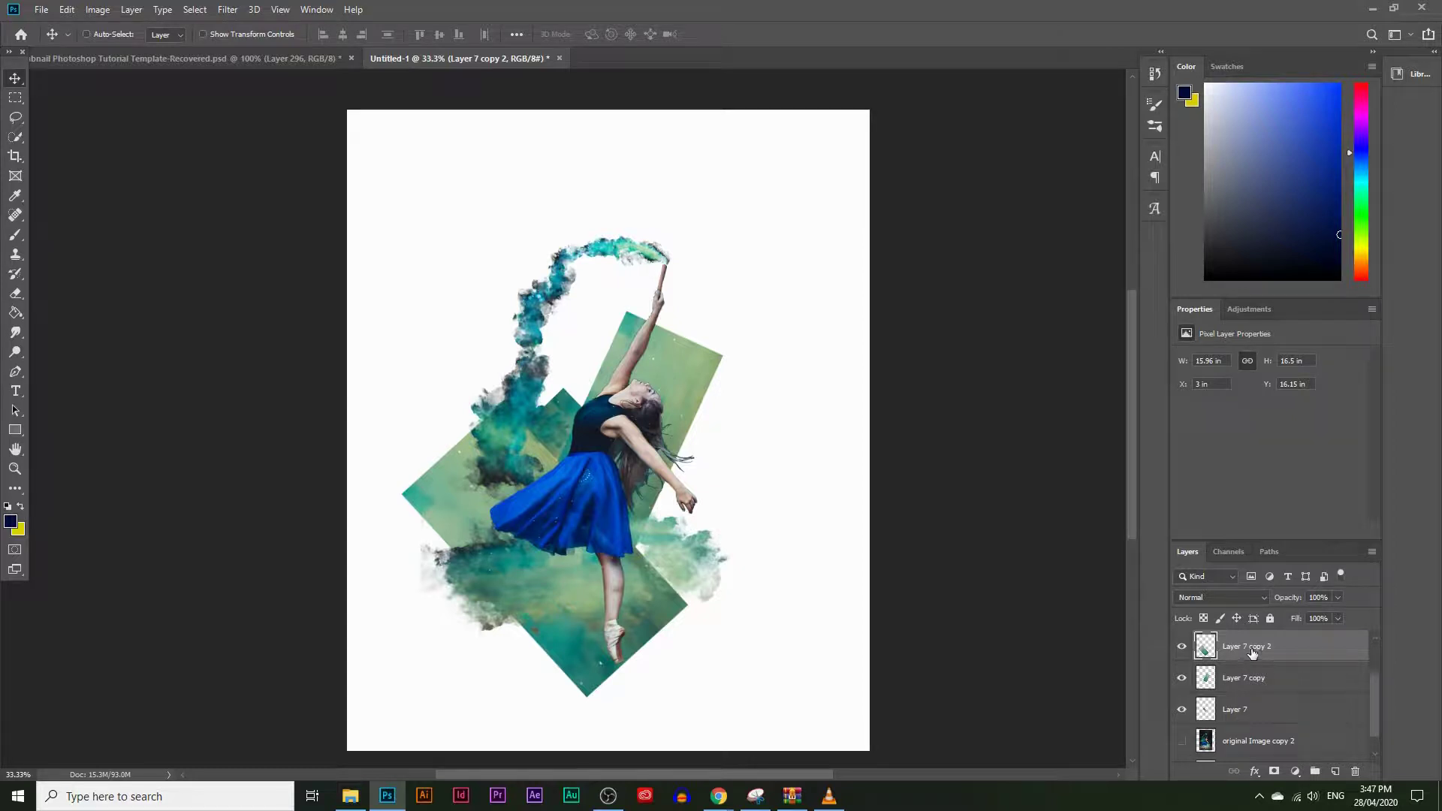
Step: Merge the three Layer 7 smoke patches behind the dancer into a single layer
left_click(1244, 710, "shift")
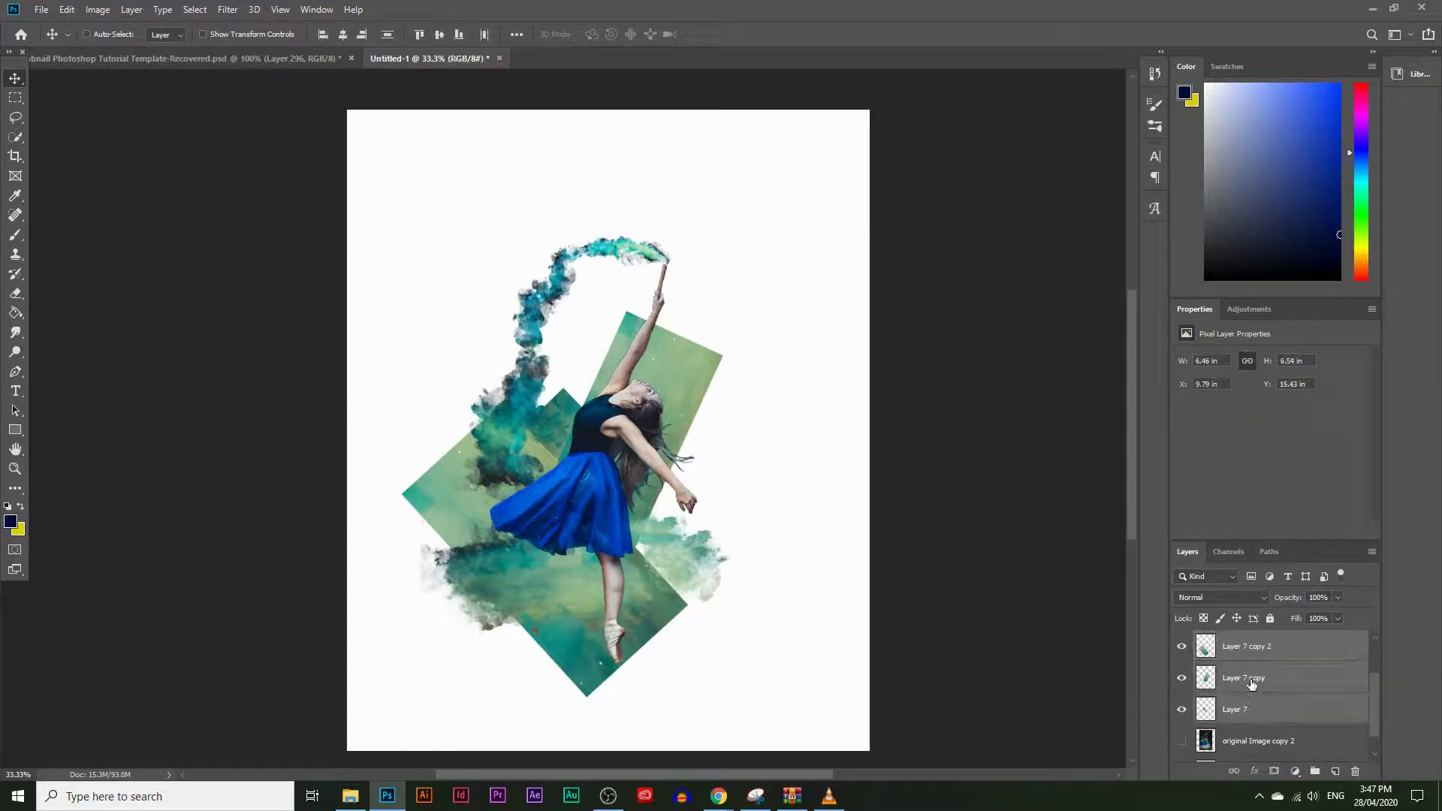
scroll(1246, 728, "up", 1)
left_click(1285, 687)
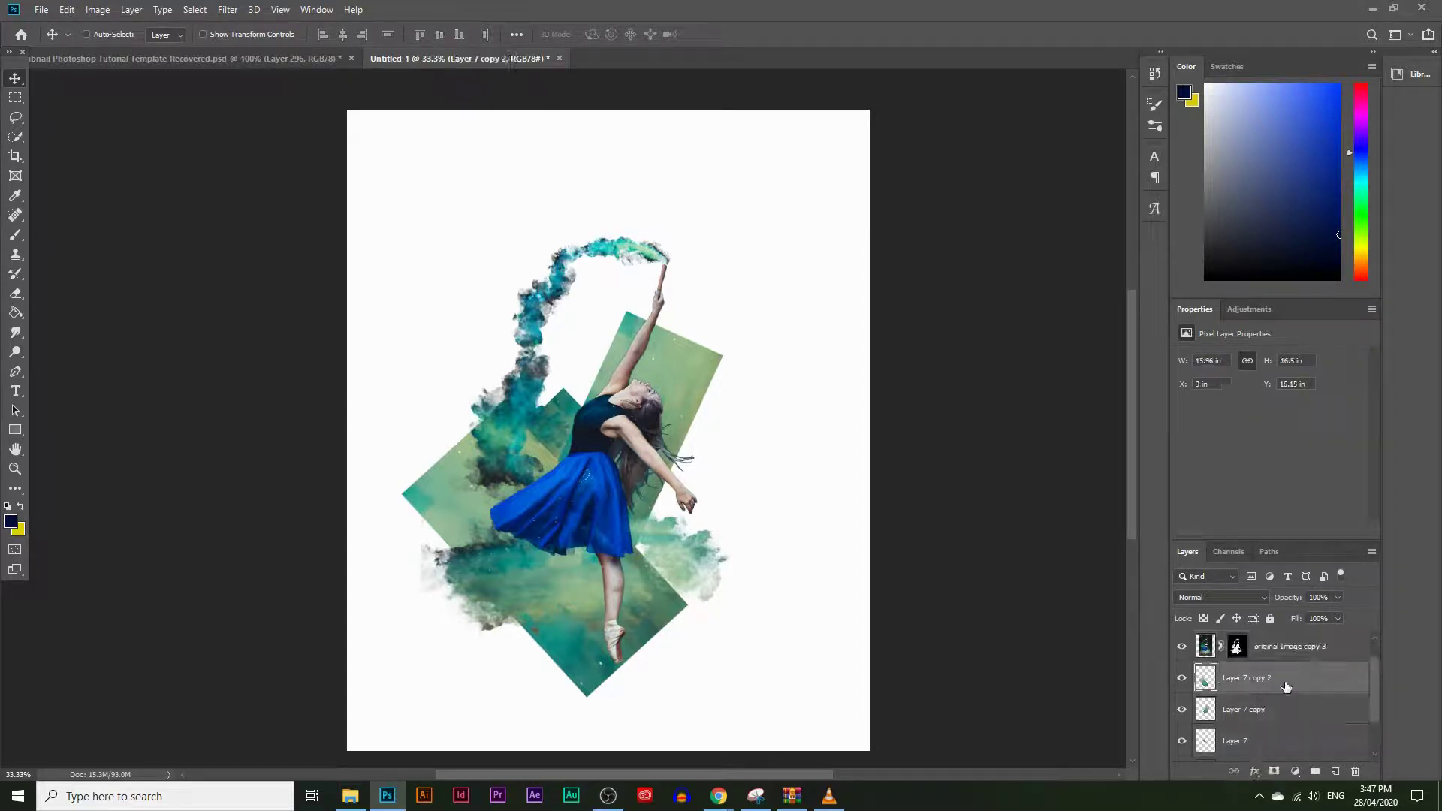
scroll(1286, 690, "down", 1)
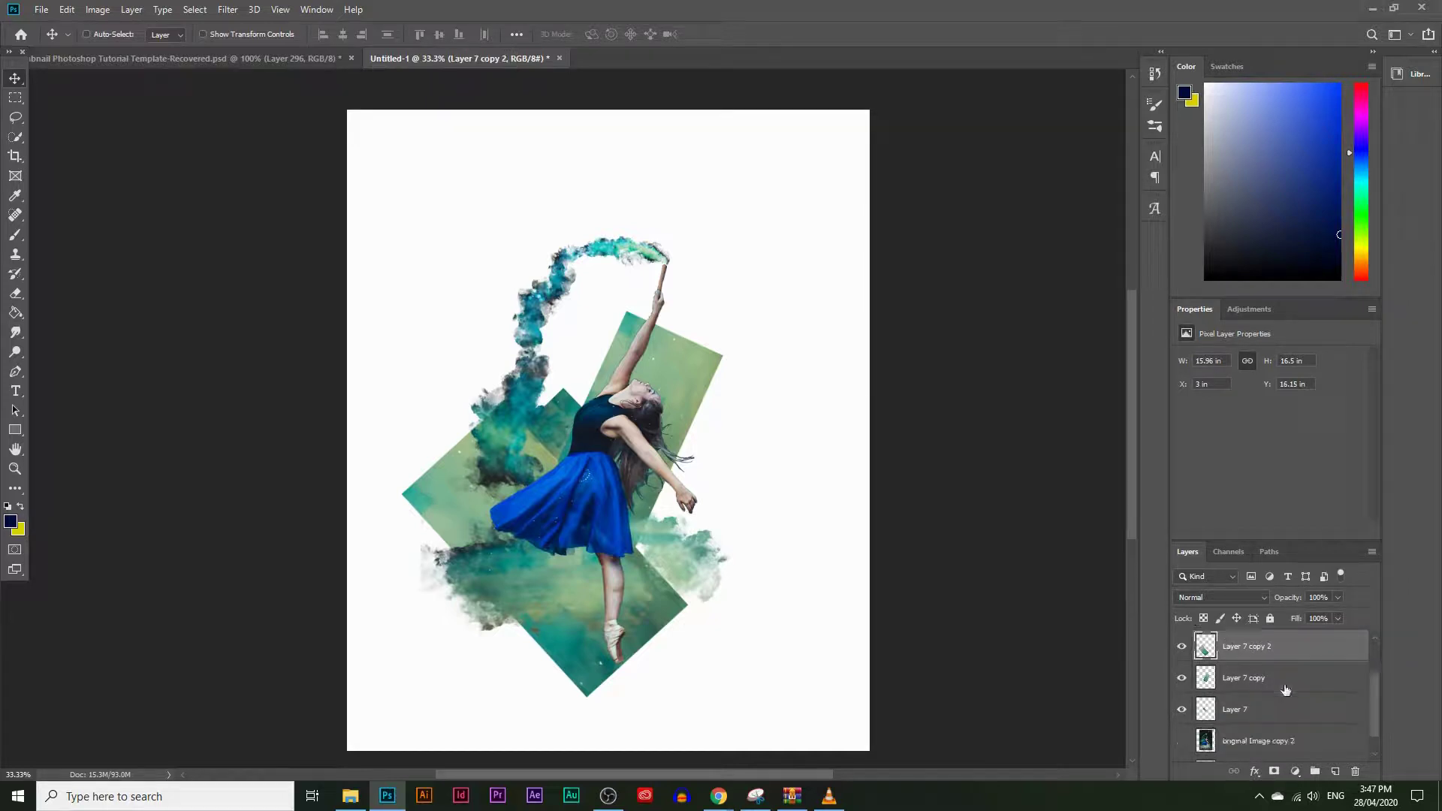
left_click(1253, 715, "shift")
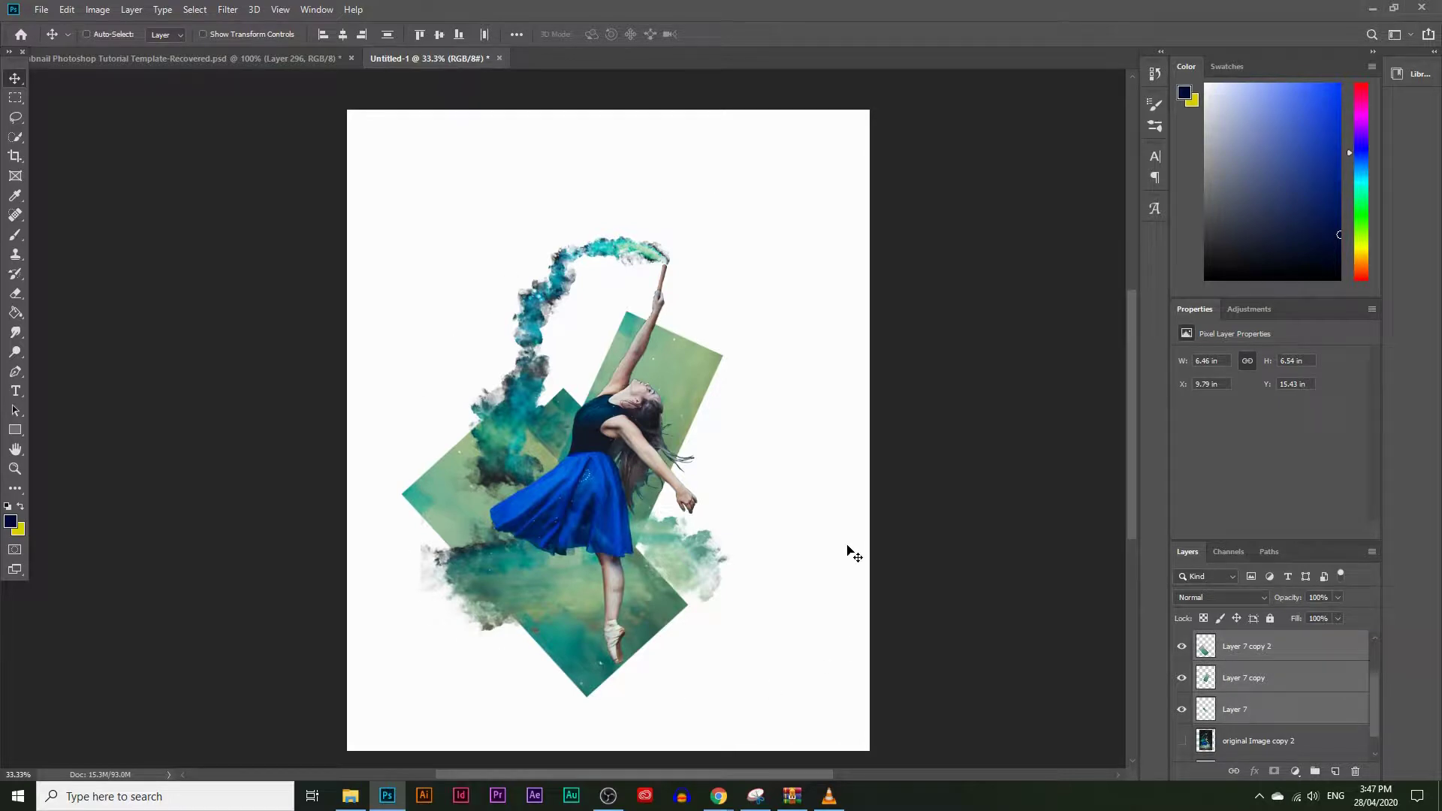
key("ctrl")
key("ctrl+e")
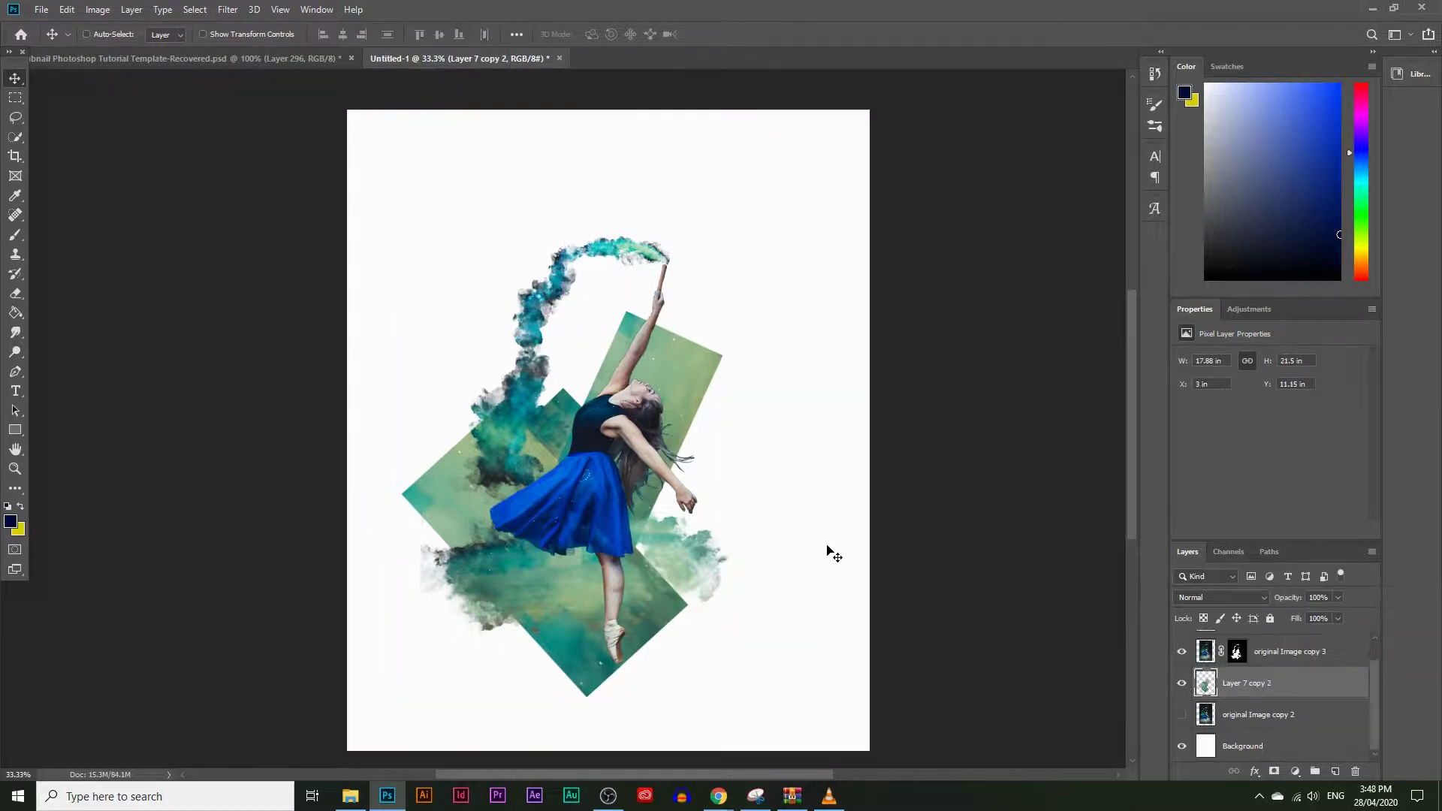
Step: Nudge the merged patch up and to the right behind the dancer, duplicate its layer, and show the rulers
mouse_move(587, 470)
left_mouse_down()
mouse_move(595, 424)
mouse_move(606, 452)
left_mouse_up()
left_click_drag(1251, 683, 1335, 770)
key("ctrl+t")
key("Escape")
key("ctrl+r")
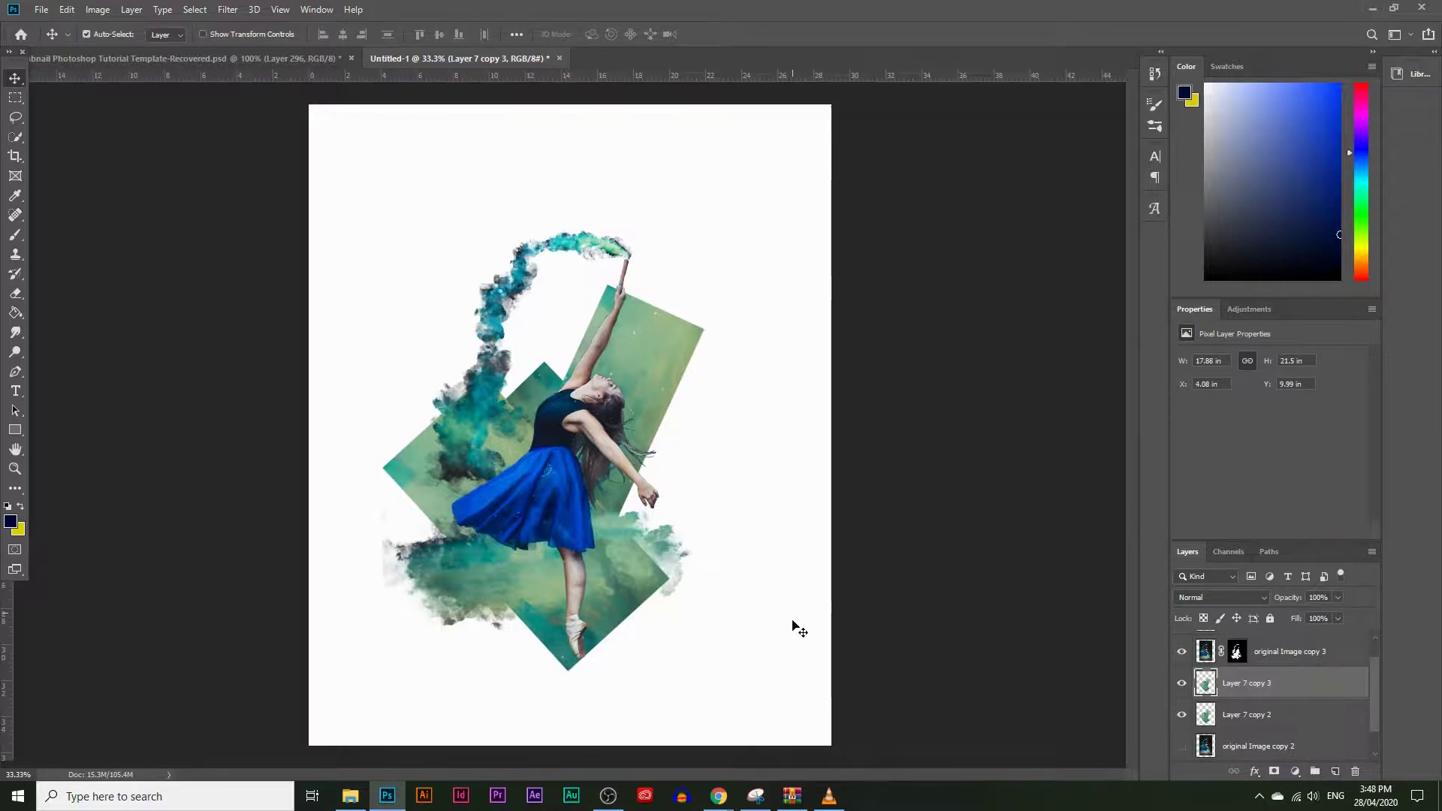
Step: Scale the duplicated patch to about 69.5%, rotate it about -72.7°, and position it behind the lowered hand and standing leg
key("ctrl+t")
left_click_drag(784, 642, 856, 306)
left_click_drag(648, 410, 647, 472)
left_click_drag(426, 264, 563, 479)
left_click_drag(609, 591, 601, 488)
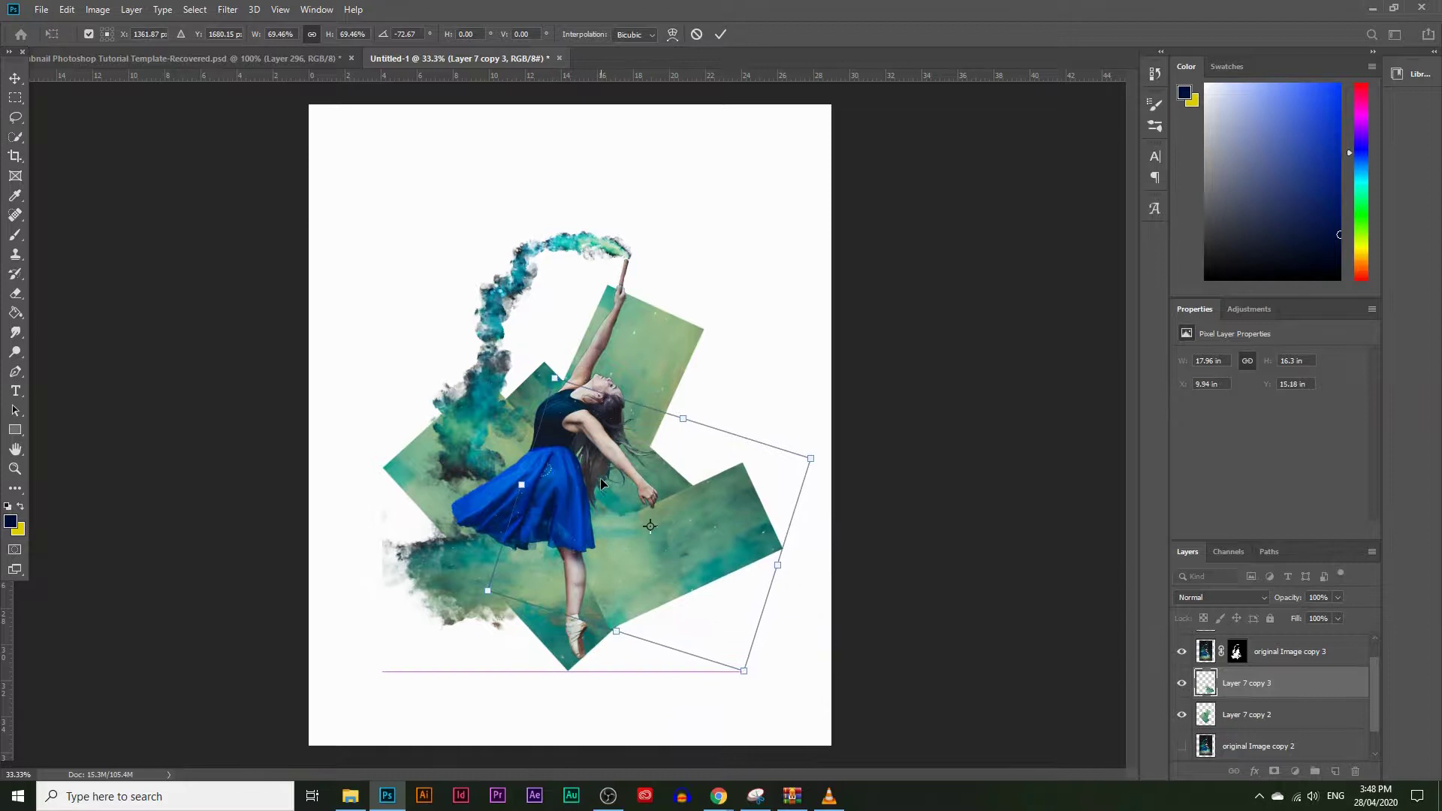
key("Return")
Step: Duplicate Layer 7 copy 2, scale the copy to about 73%, rotate it about -159°, and position it behind the upper smoke trail
left_click_drag(1269, 721, 1335, 772)
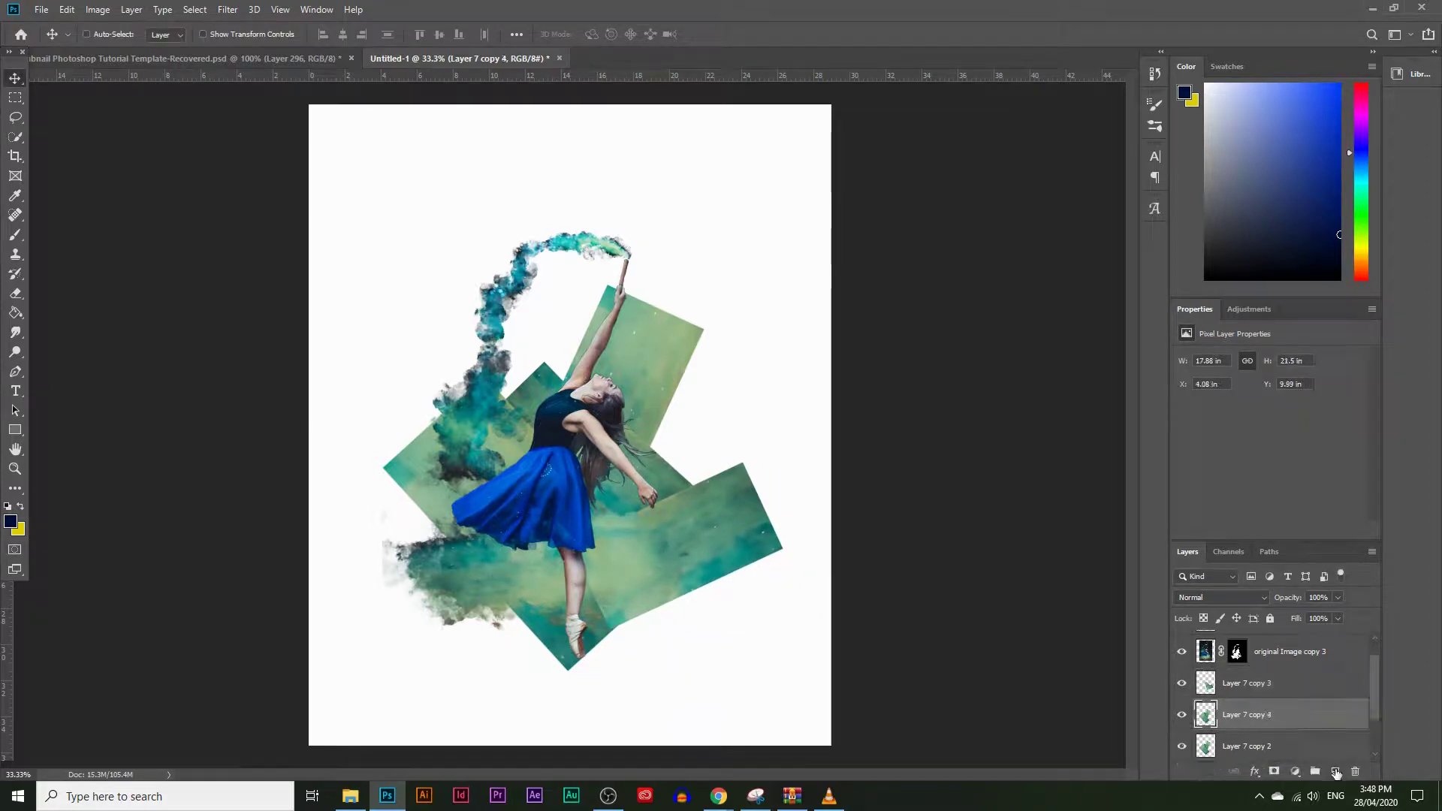
key("ctrl+t")
left_click(696, 673)
key("ctrl+t")
left_click_drag(730, 395, 626, 226)
left_click_drag(526, 352, 484, 266)
left_click_drag(702, 533, 572, 149)
left_click_drag(467, 339, 488, 302)
left_click_drag(732, 215, 612, 292)
left_click_drag(555, 363, 600, 325)
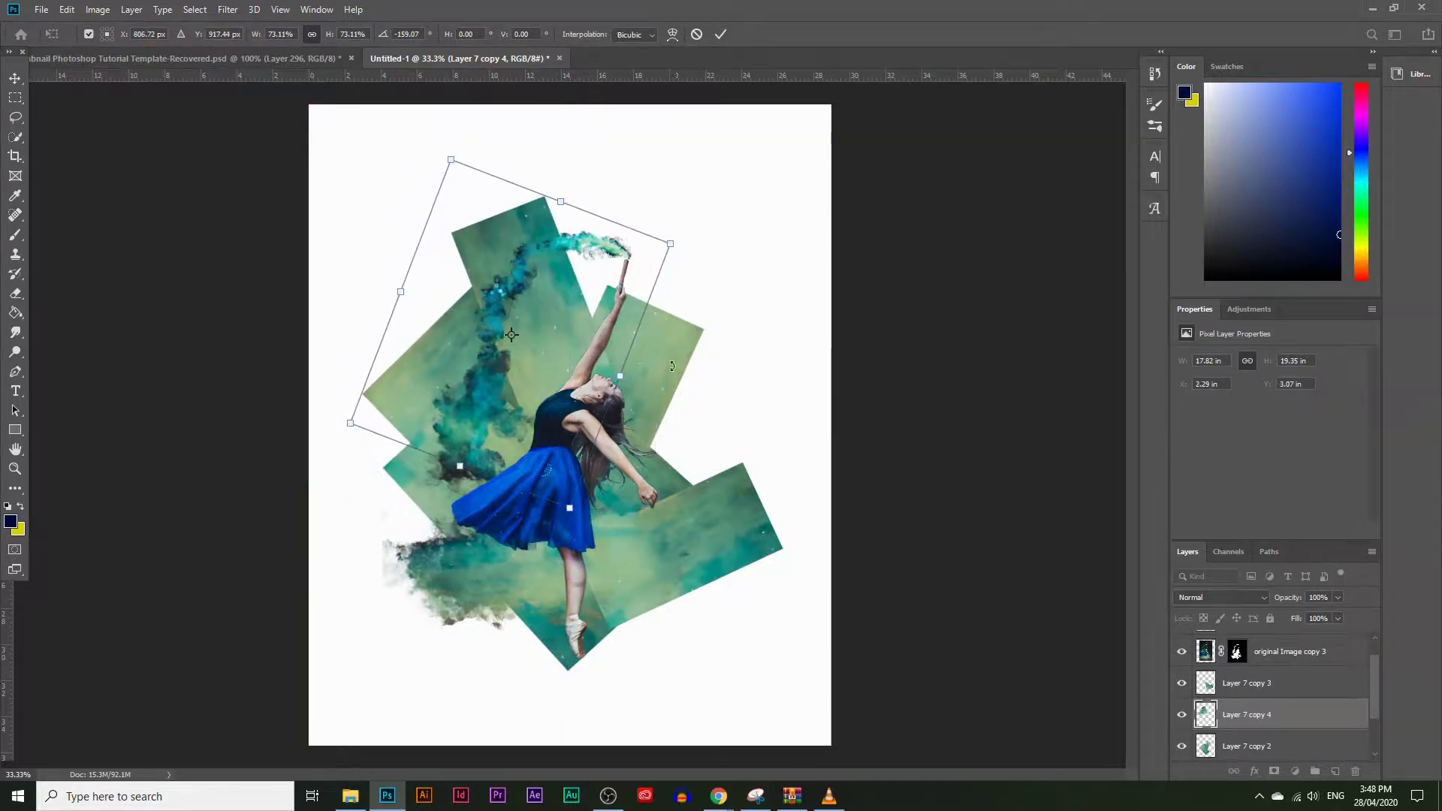
key("Return")
Step: Duplicate the upper smoke patch, enlarge the copy, and position it behind the dancer's hair and lowered arm
key("ctrl+j")
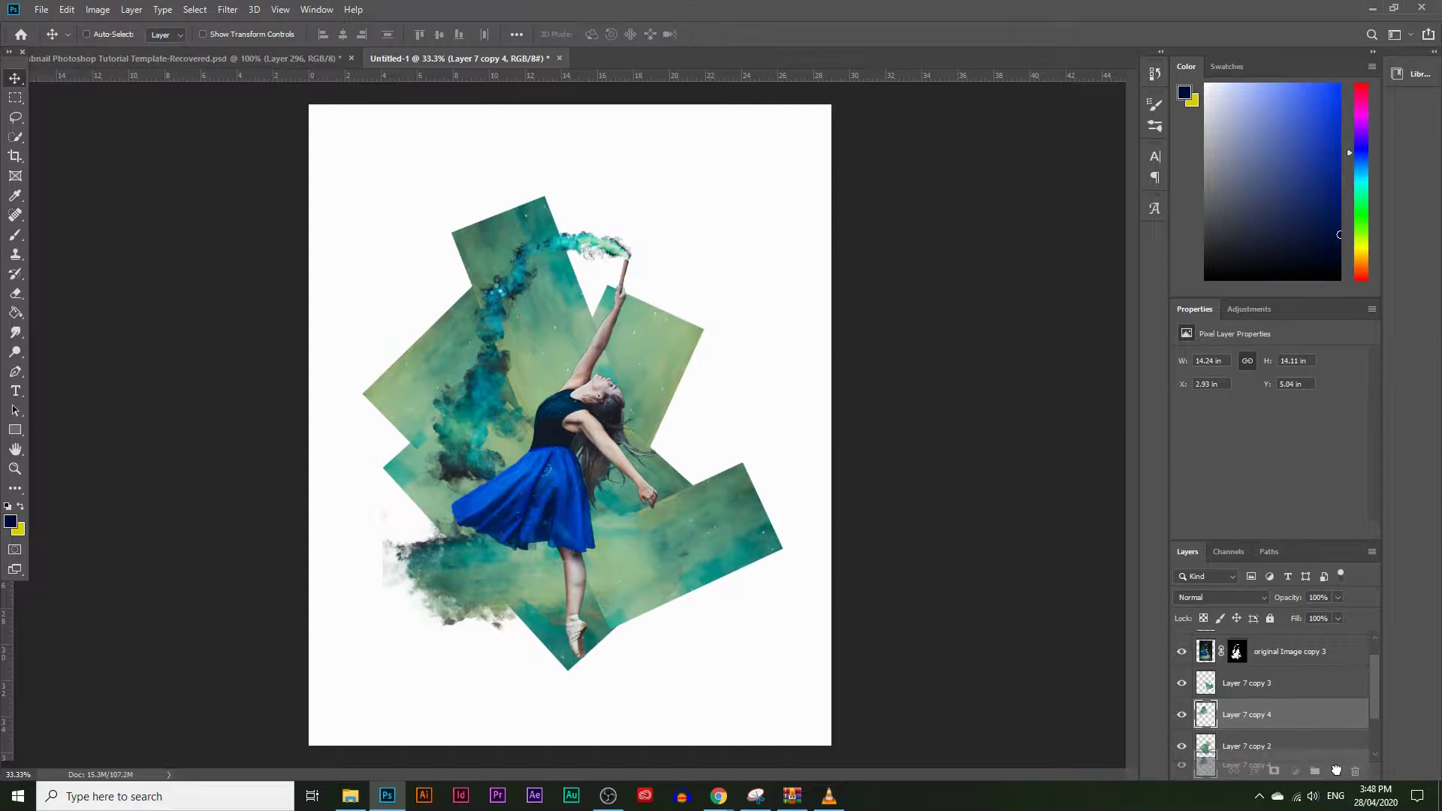
key("ctrl+t")
left_click_drag(499, 450, 512, 540)
left_click_drag(475, 426, 615, 524)
key("Return")
Step: Duplicate the enlarged patch, then rotate and position the copy, about 19.14 × 19.94 in overall, behind the skirt and lower smoke cloud
key("ctrl+j")
key("ctrl+t")
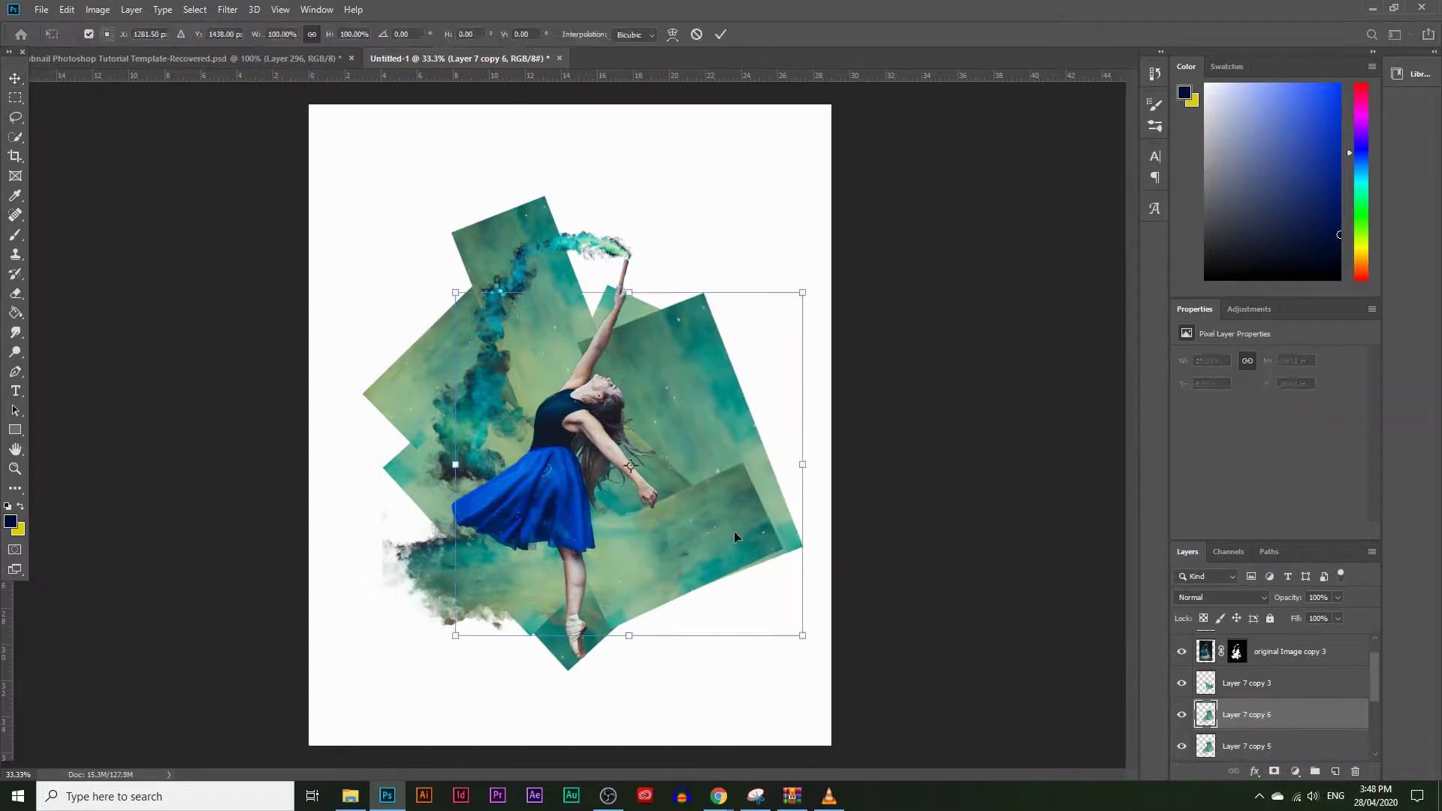
left_click_drag(788, 667, 634, 265)
left_click_drag(593, 343, 482, 433)
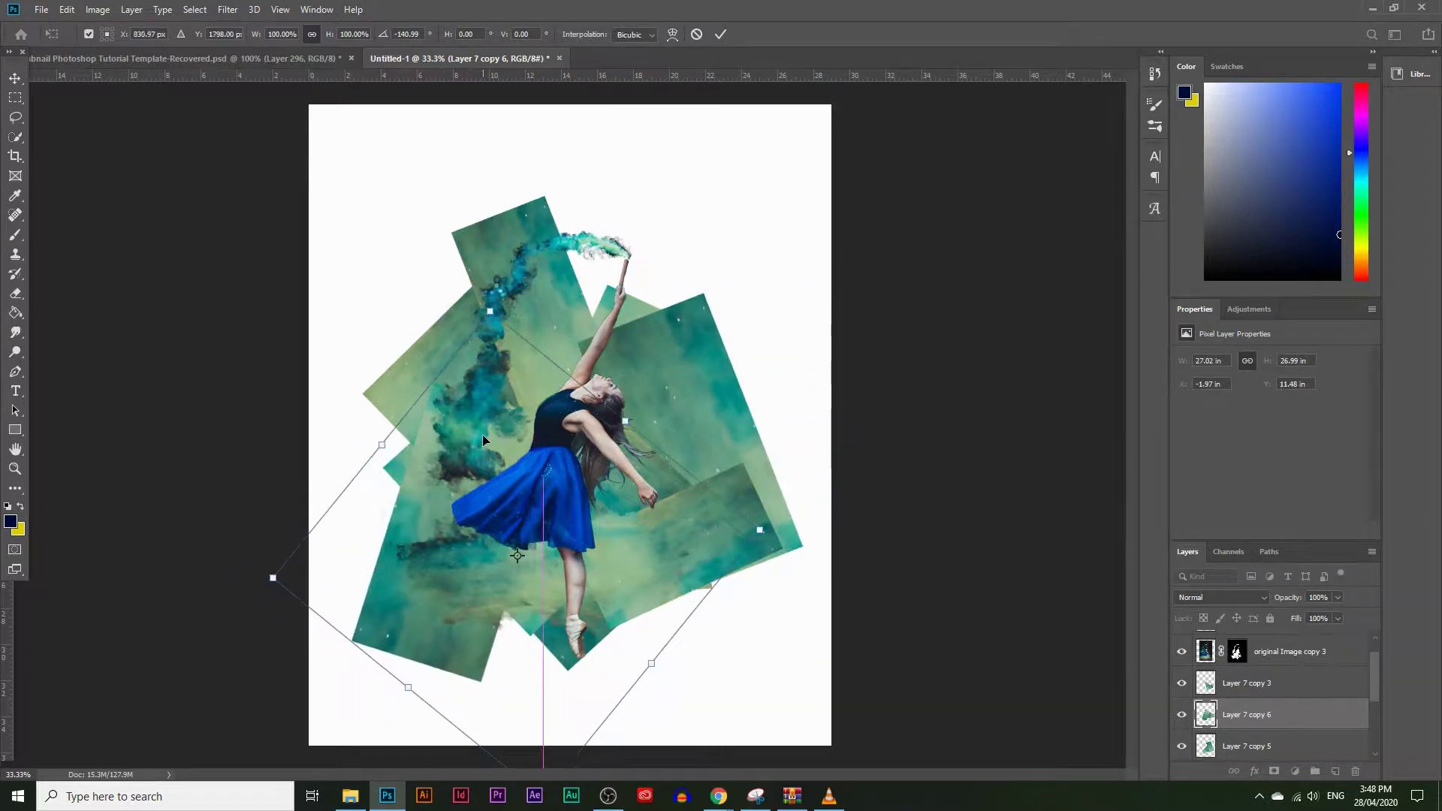
left_click_drag(804, 582, 711, 404)
key("Return")
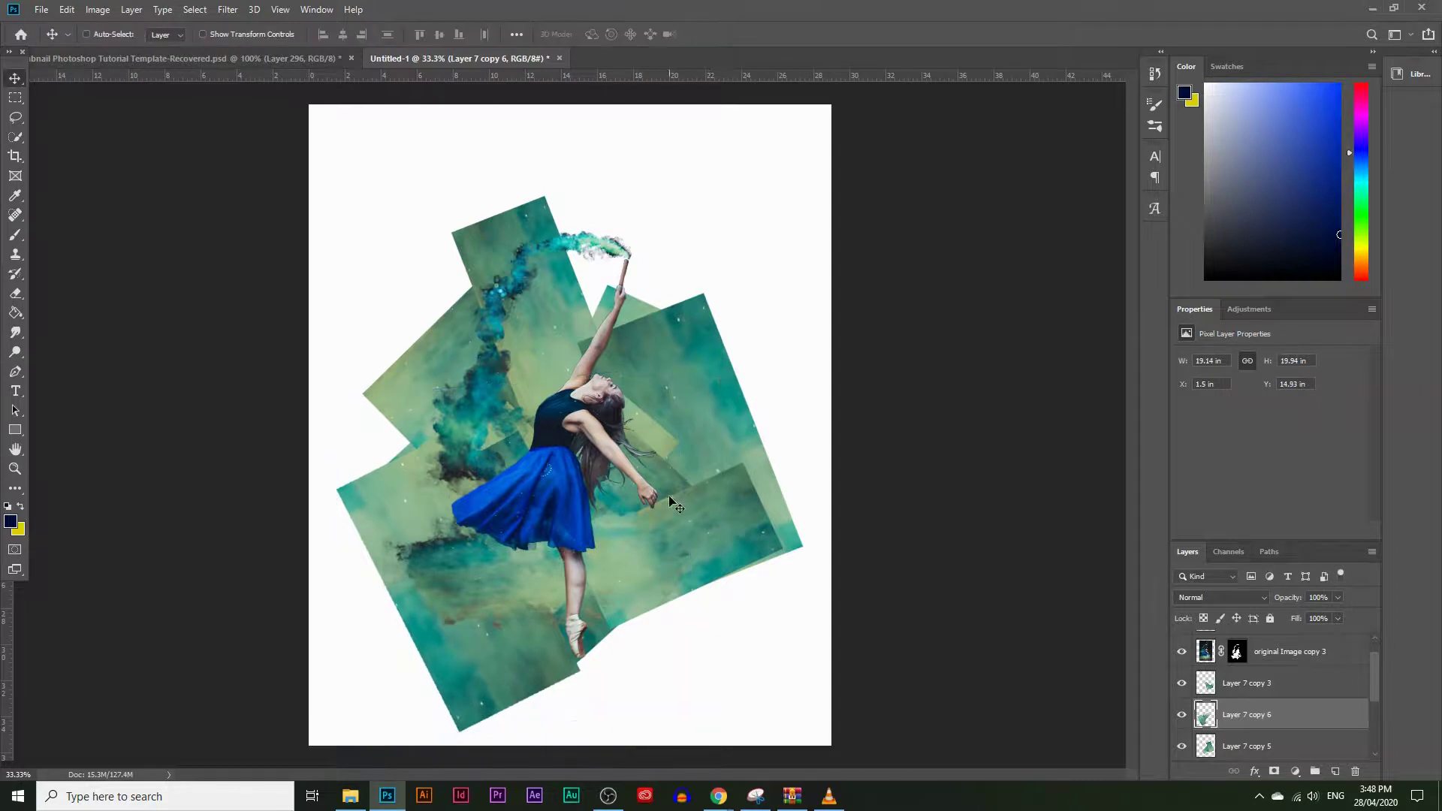
Step: Merge all the Layer 7 copies, from copy 2 up to copy 3, into one backdrop layer
scroll(1250, 719, "down", 3)
left_click(1263, 726)
scroll(1265, 723, "up", 2)
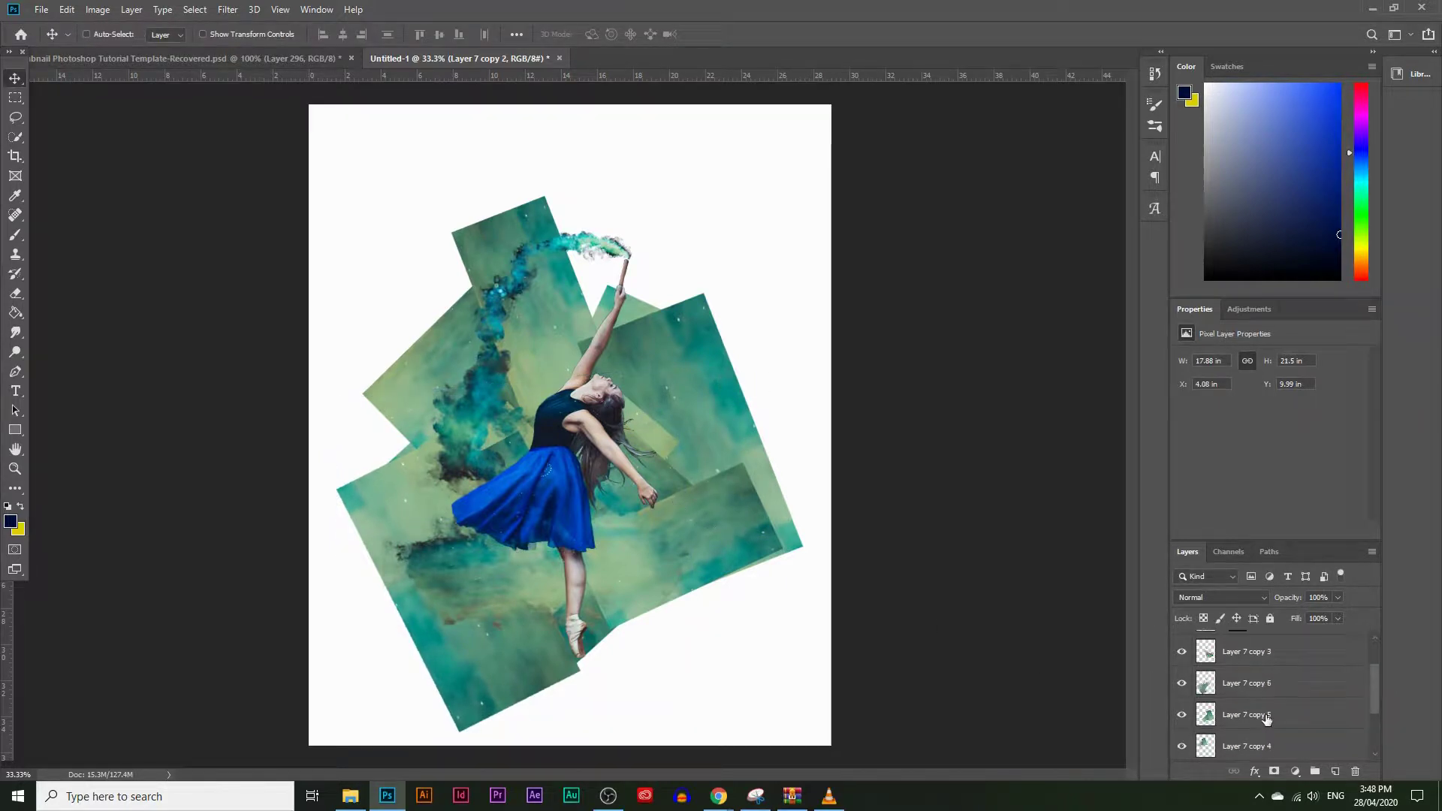
left_click(1272, 658, "shift")
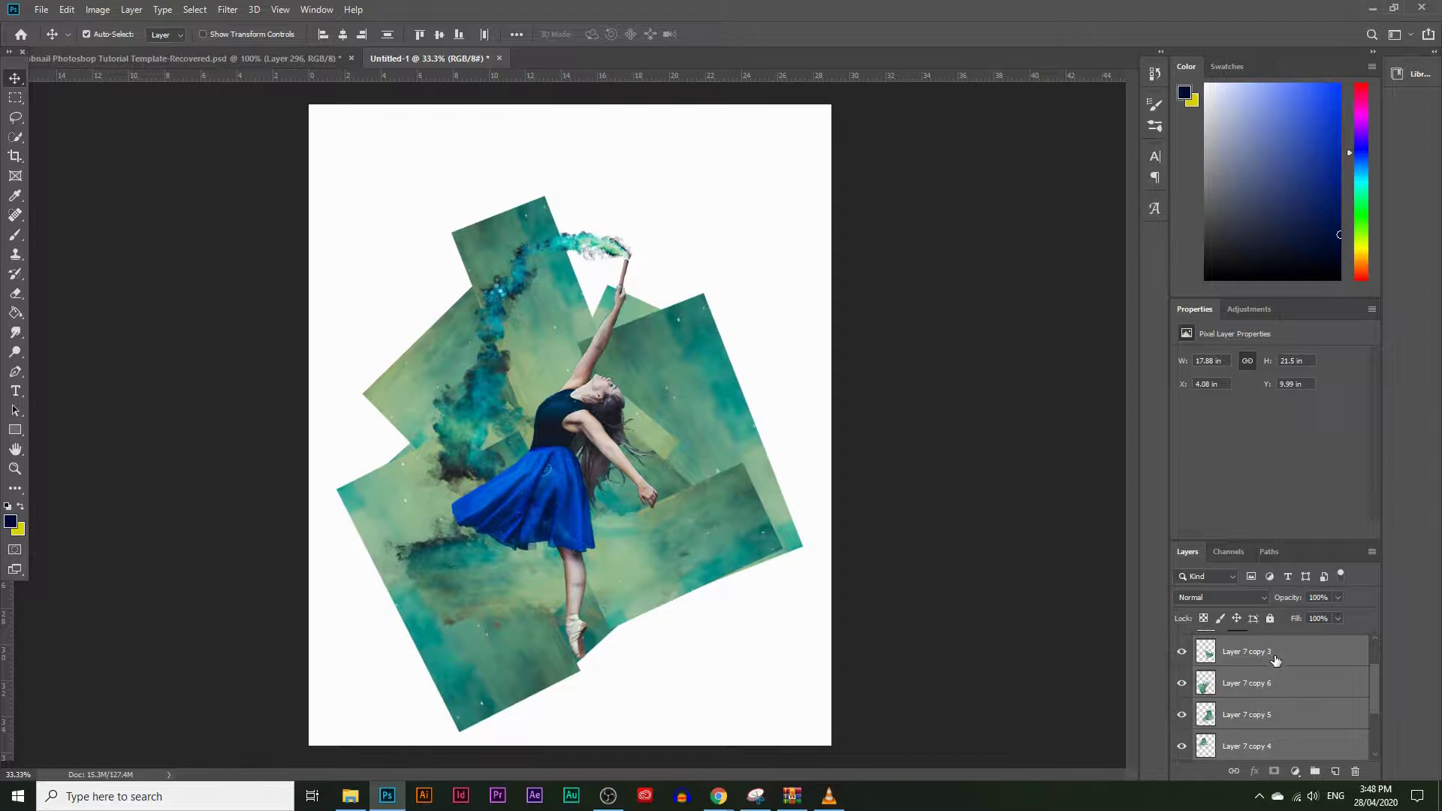
key("ctrl+e")
Step: Rename the merged backdrop layer as "spin blurr"
double_click(1269, 684)
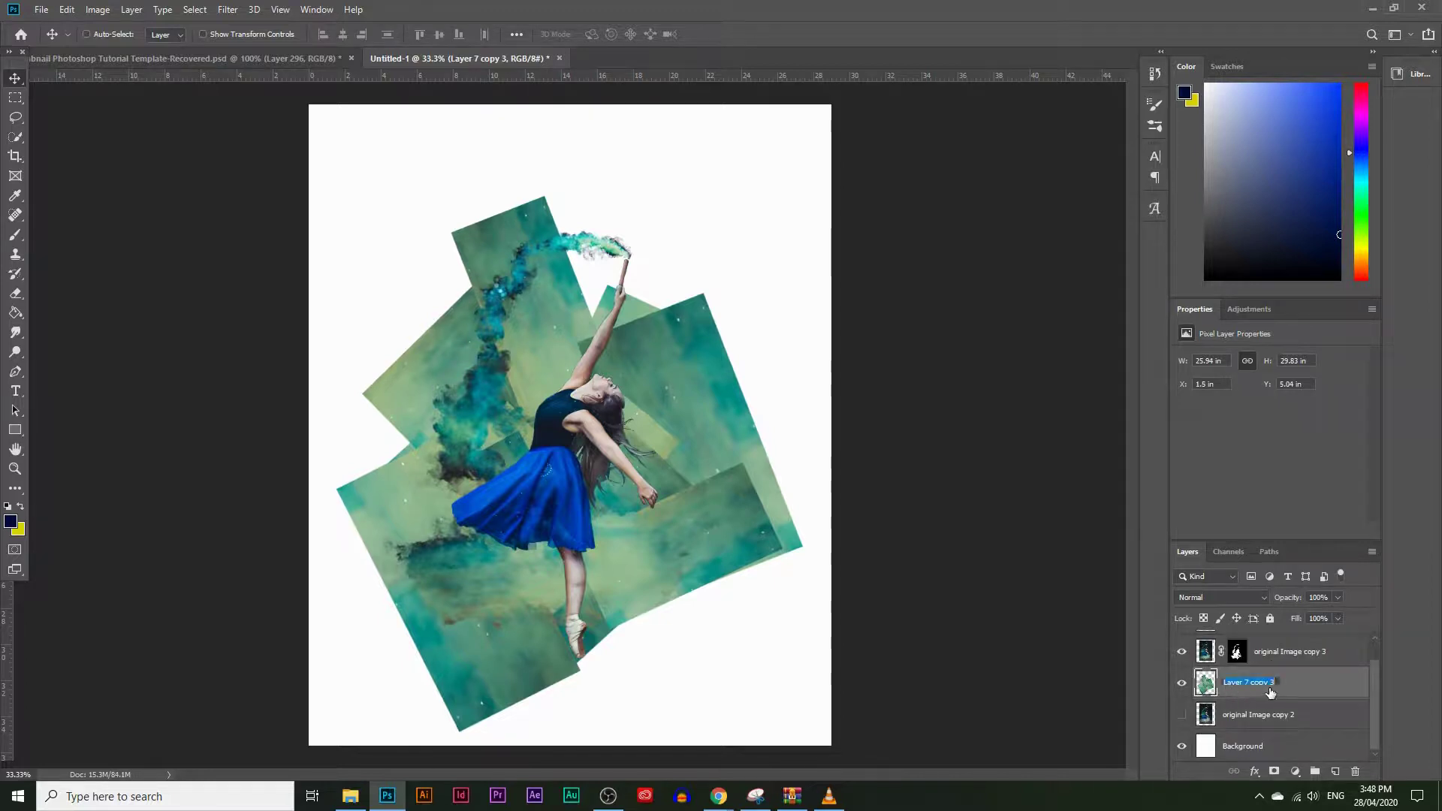
type("sc")
type("in blurr")
key("Return")
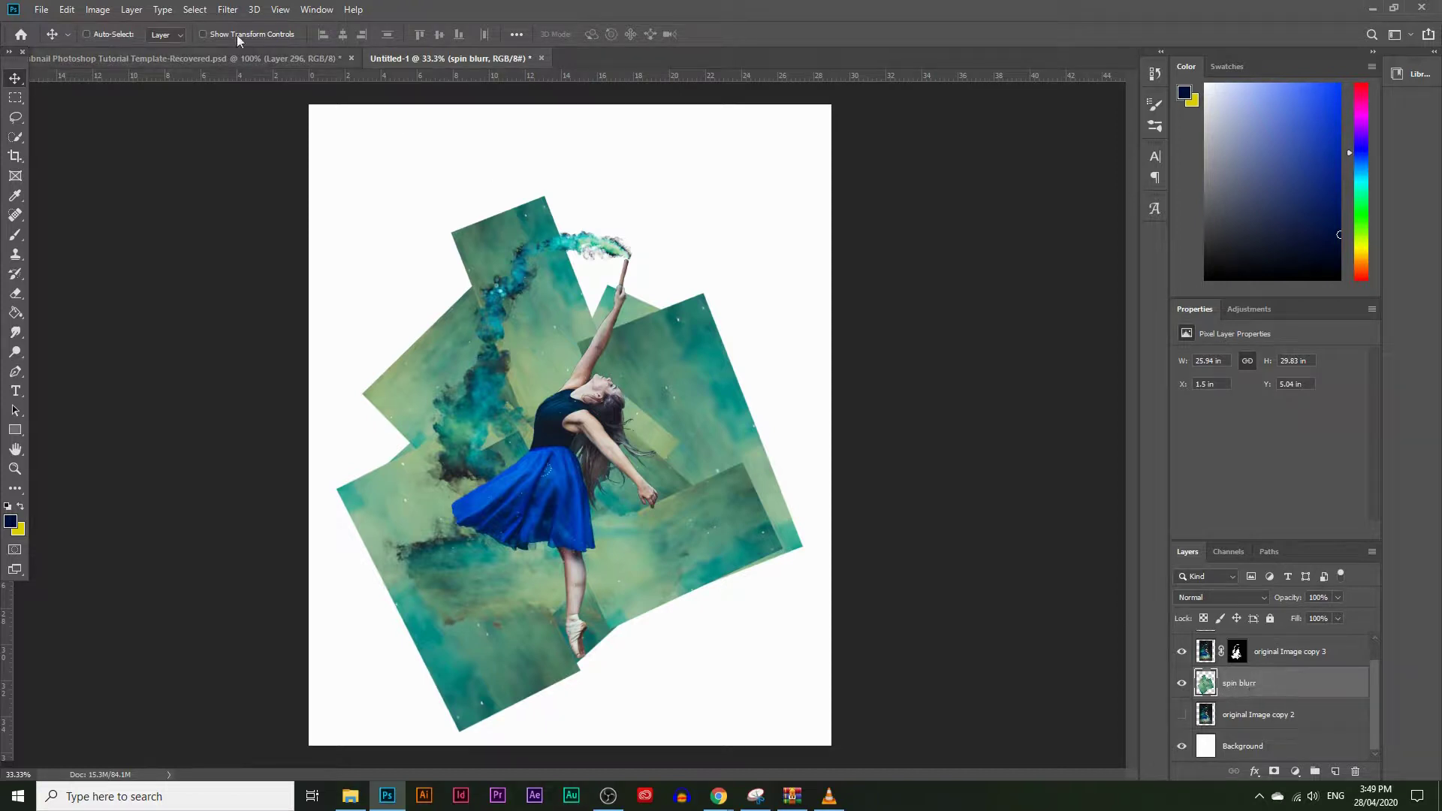
Step: Start a Spin Blur on the backdrop, centre it on the dancer's waist, and widen its circle to reach the raised arm and ankle
left_click(227, 10)
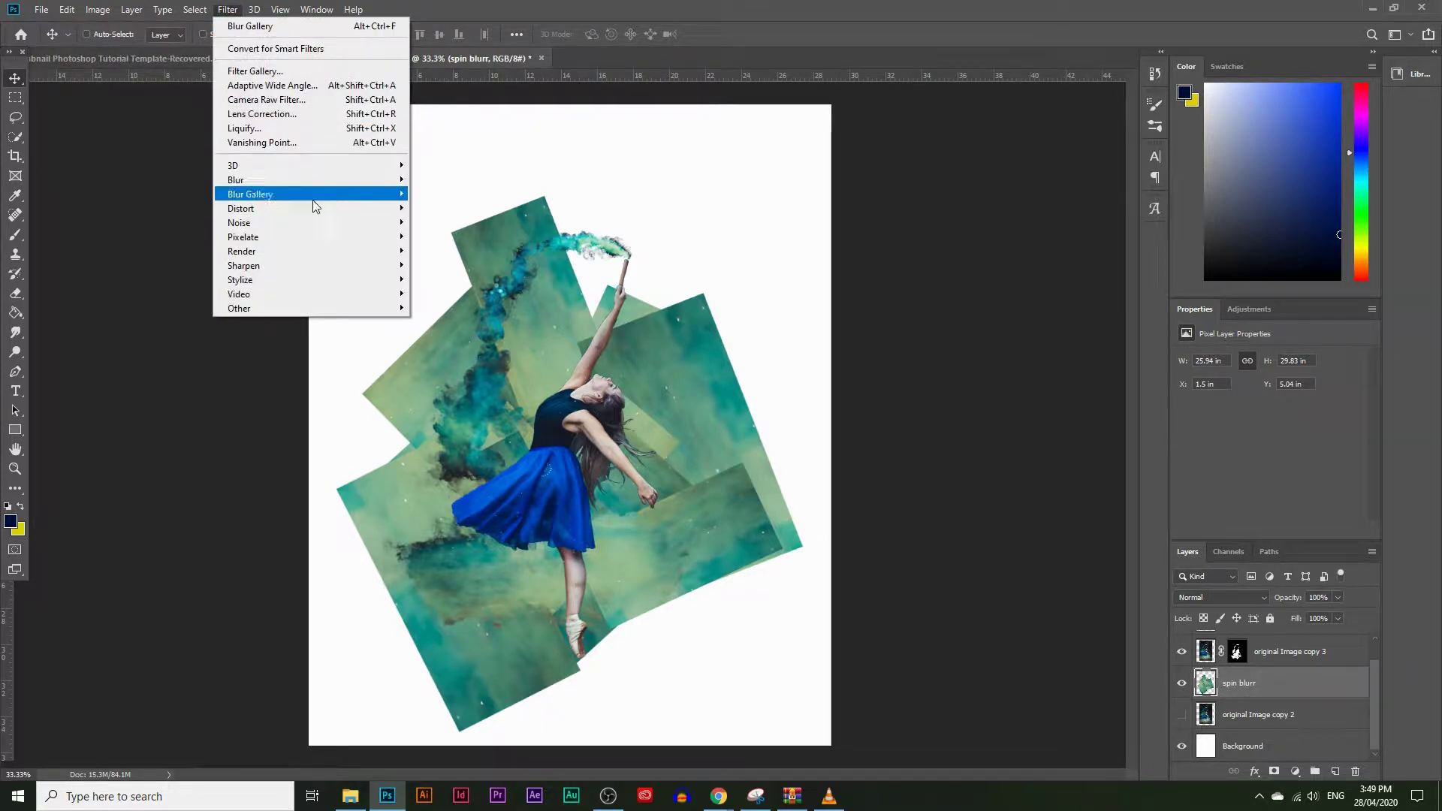
mouse_move(304, 197)
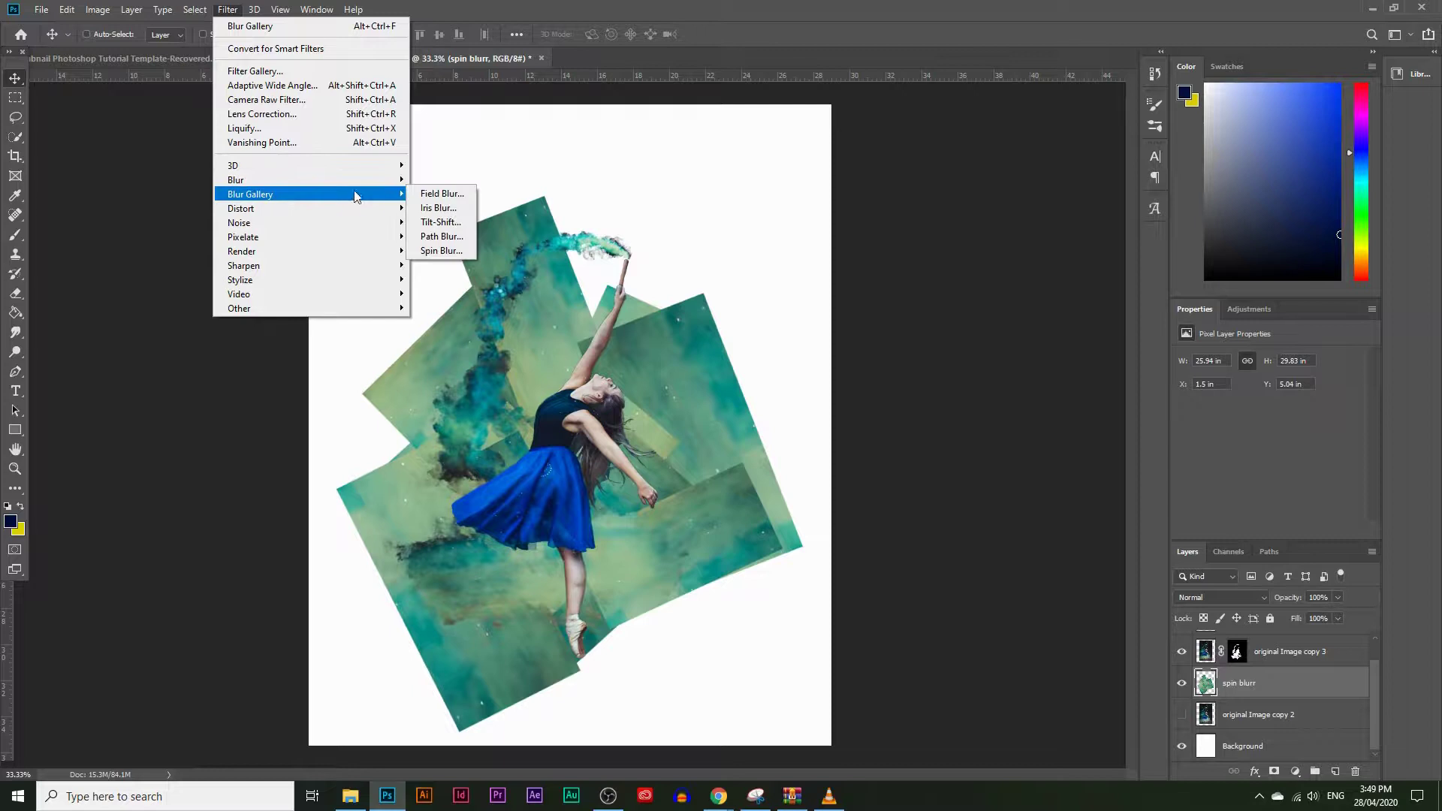
left_click(469, 252)
left_click_drag(634, 370, 624, 409)
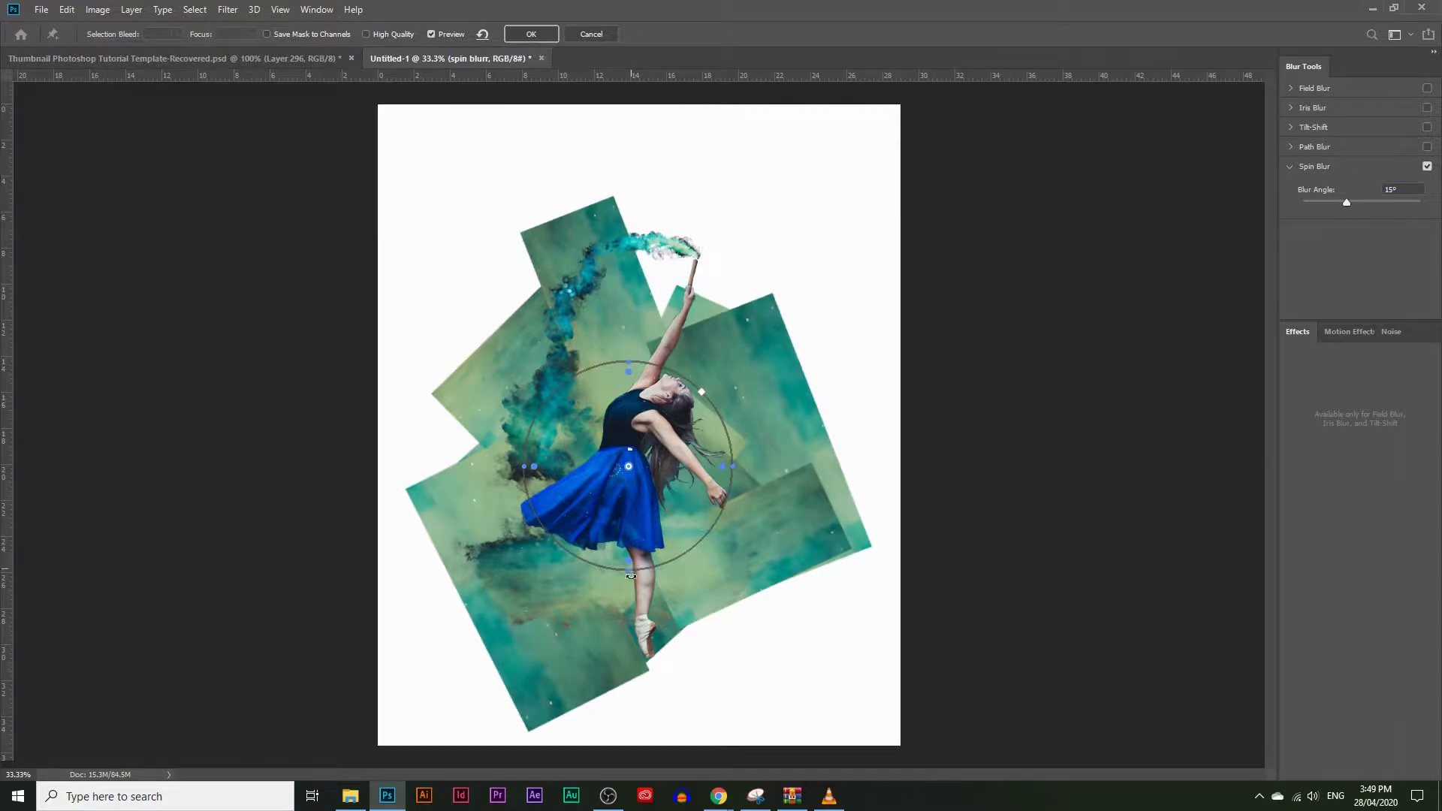
left_click_drag(631, 572, 681, 545)
left_click_drag(736, 460, 774, 460)
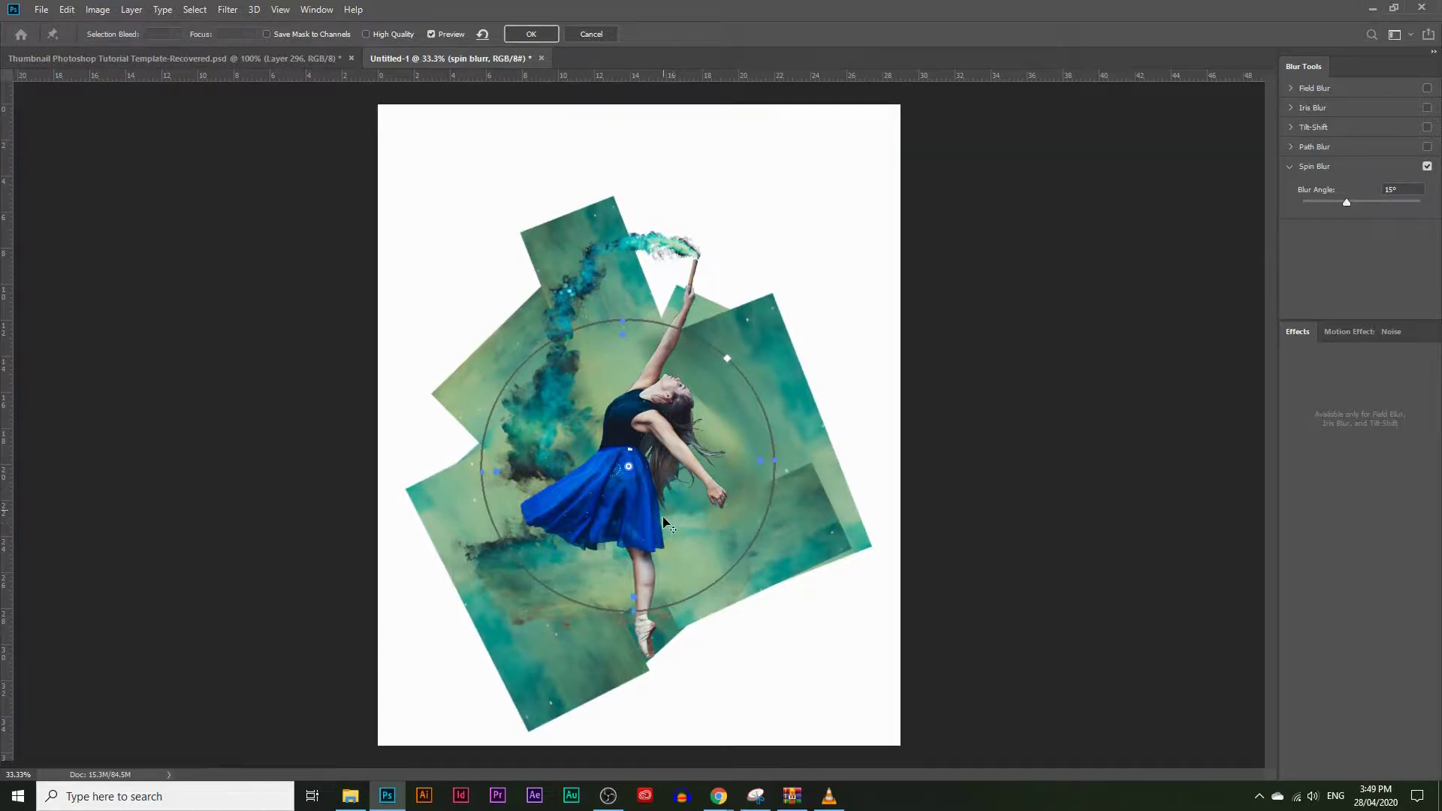
Step: Set the Spin Blur angle to 150° and apply the filter
mouse_move(1346, 203)
left_mouse_down()
mouse_move(1362, 202)
mouse_move(1327, 200)
mouse_move(1375, 211)
mouse_move(1294, 196)
mouse_move(1356, 209)
left_mouse_up()
mouse_move(630, 455)
left_mouse_down()
mouse_move(613, 458)
mouse_move(638, 458)
mouse_move(646, 476)
mouse_move(640, 453)
mouse_move(646, 471)
left_mouse_up()
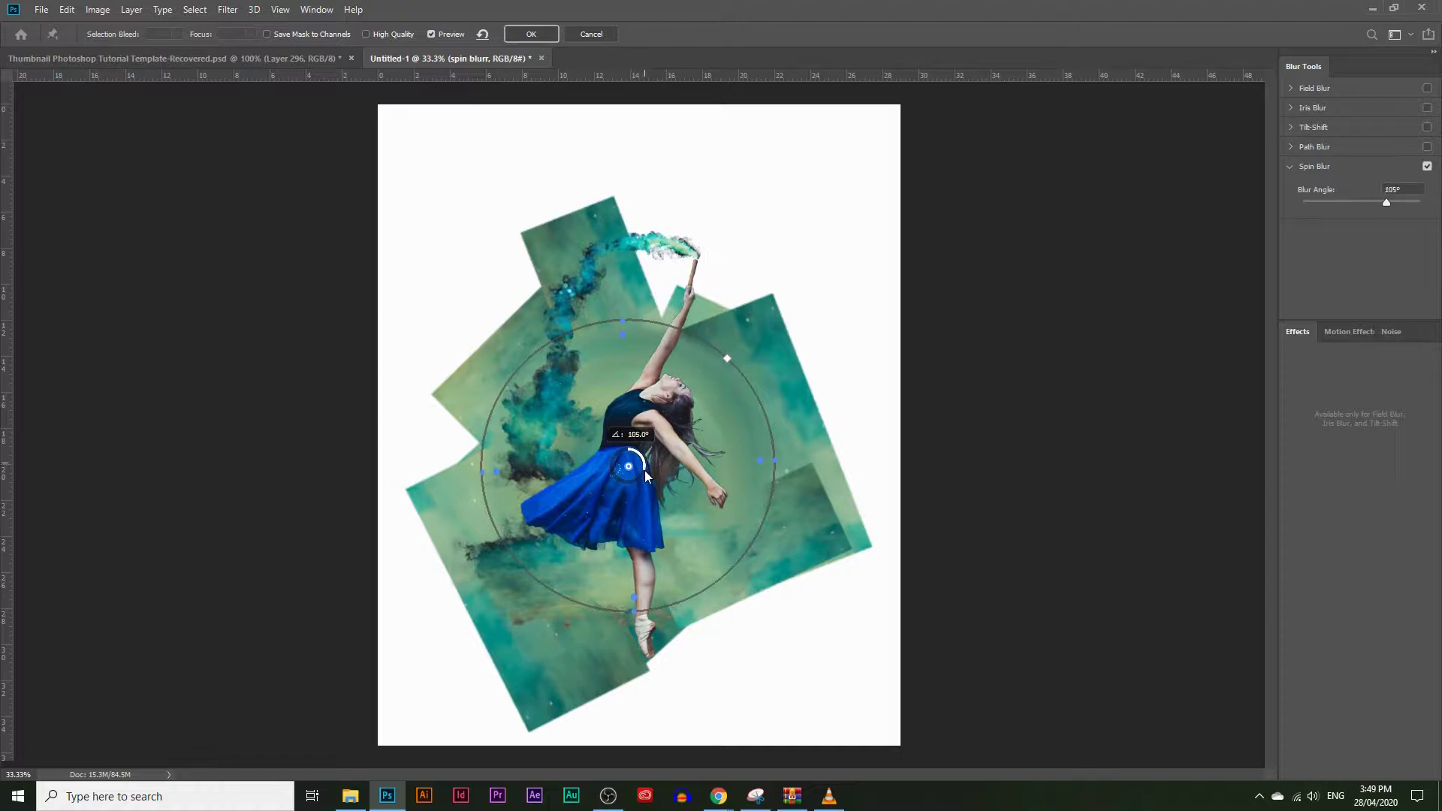
left_click_drag(627, 484, 633, 488)
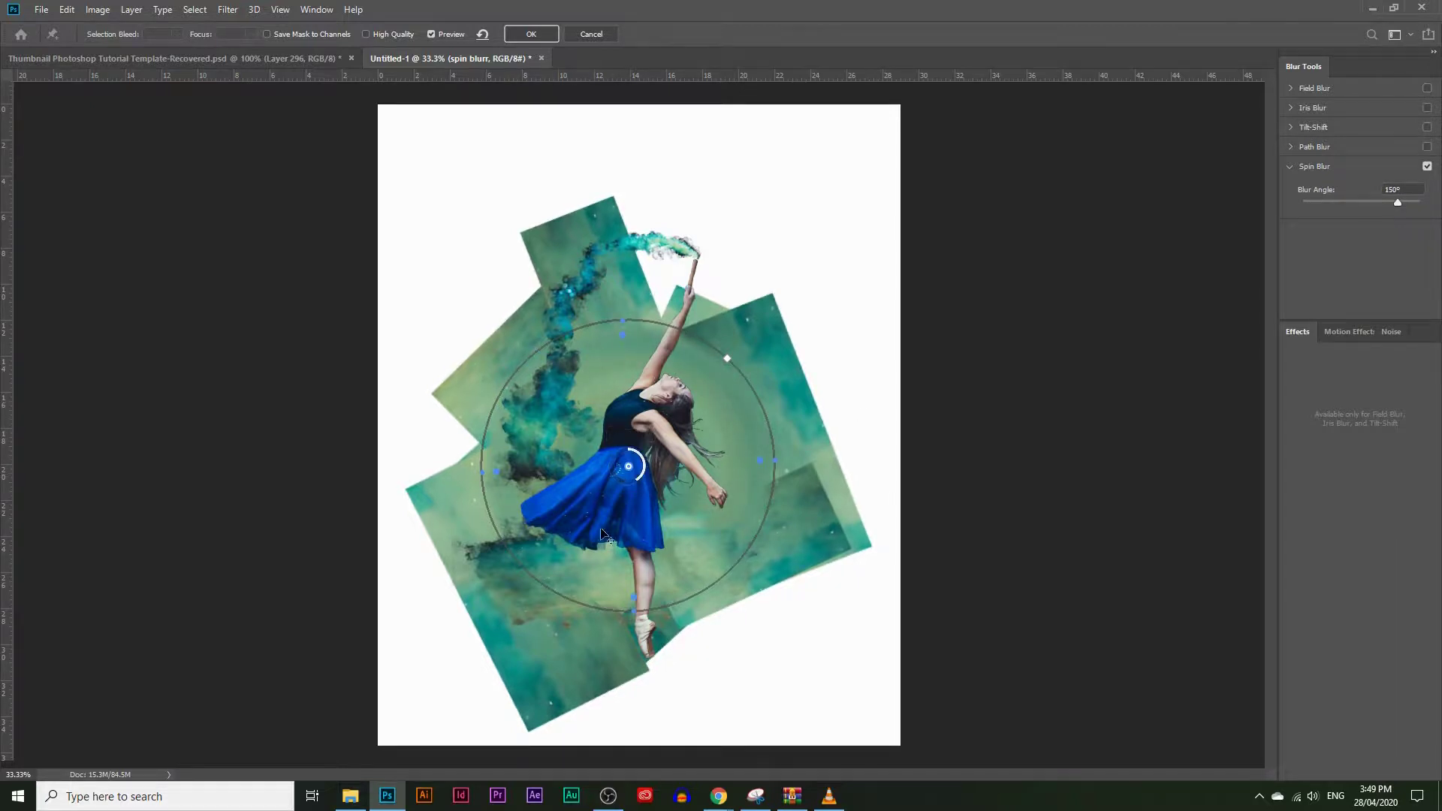
key("Return")
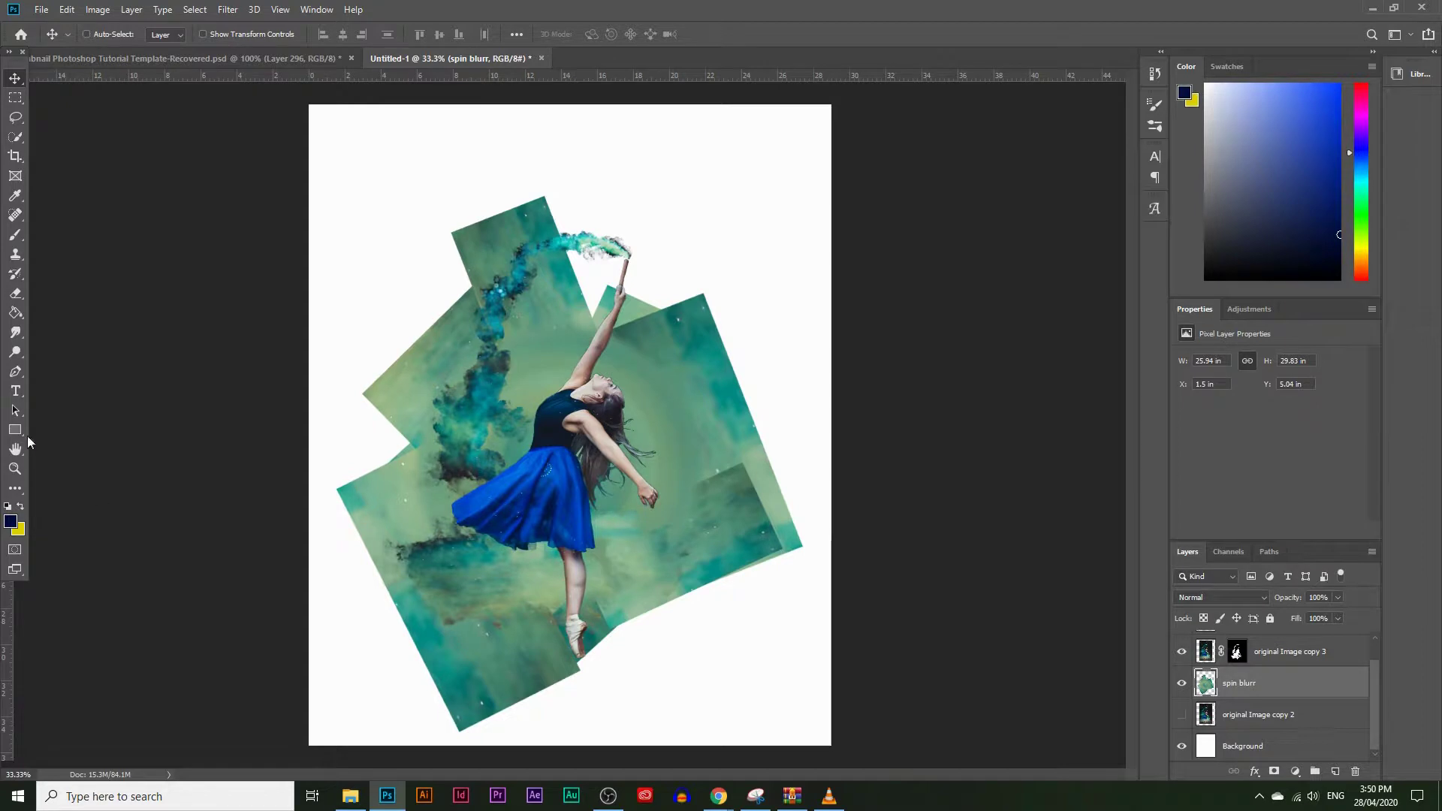
Step: Make a circular selection about 14.83 in wide over the spin-blurred area with the Elliptical Marquee tool, centred behind the dancer
left_click(14, 468)
left_click(559, 459)
left_click(560, 459)
left_click(525, 299)
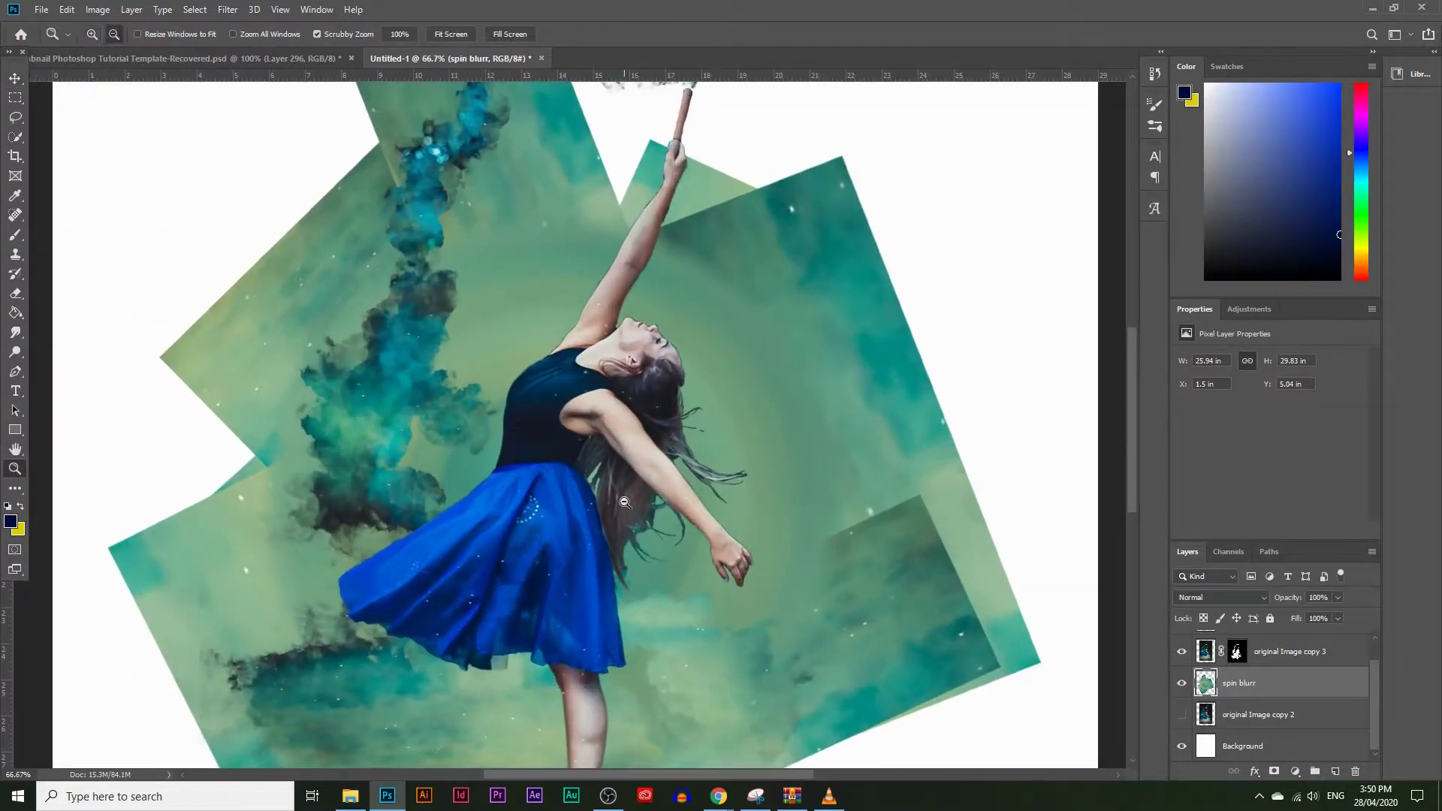
left_click(626, 492, "alt")
left_click(454, 335, "alt")
left_click(454, 334)
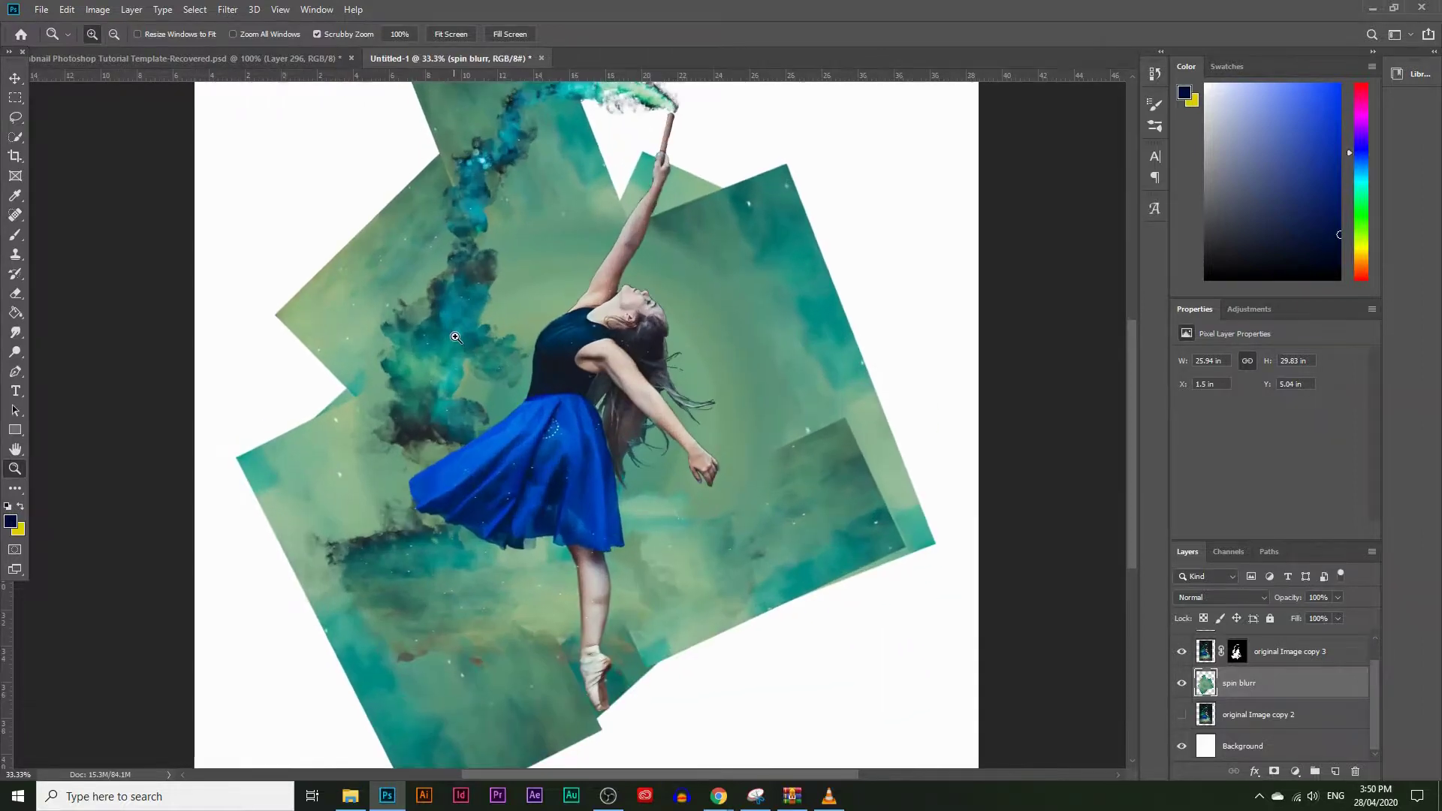
left_click_drag(15, 100, 47, 114)
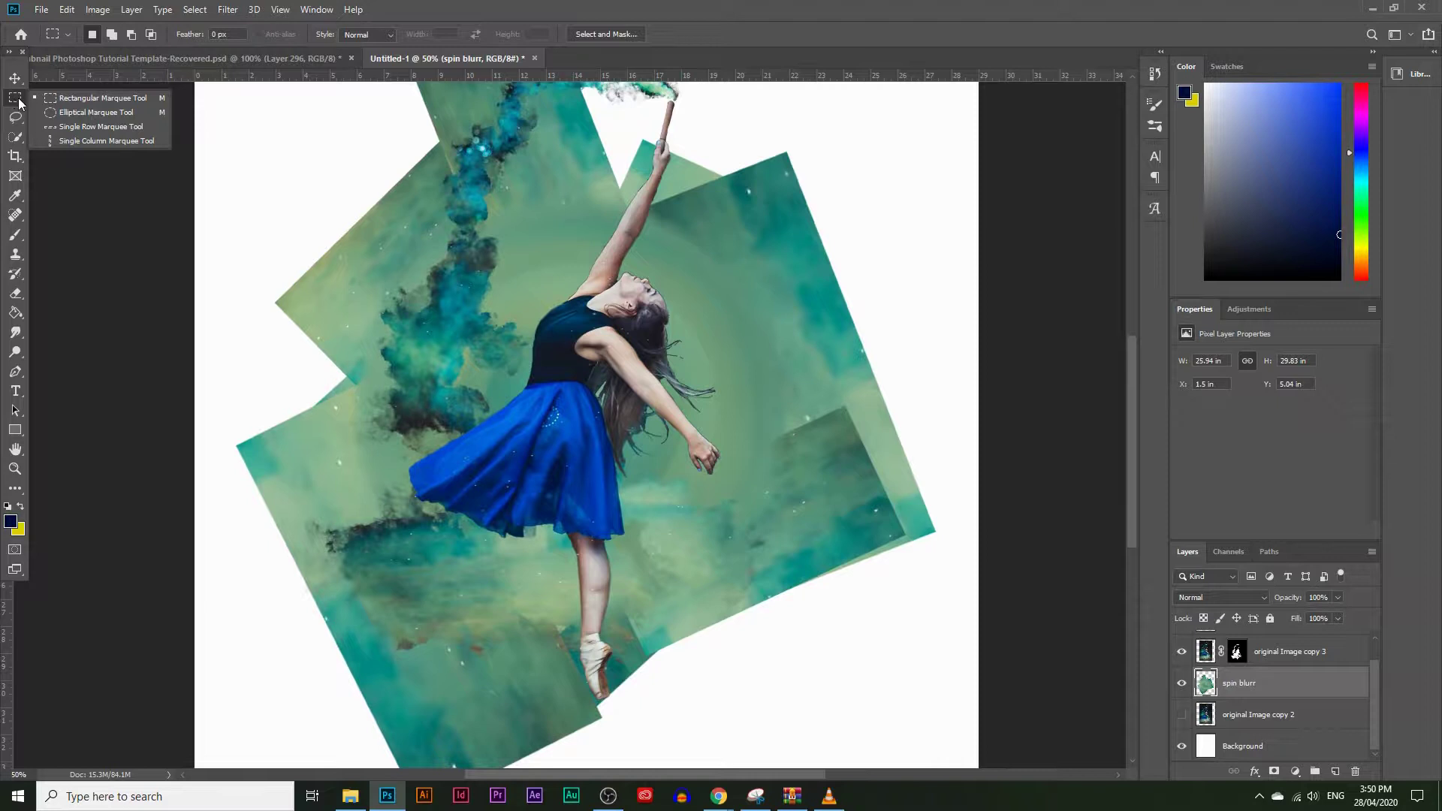
left_click(75, 112)
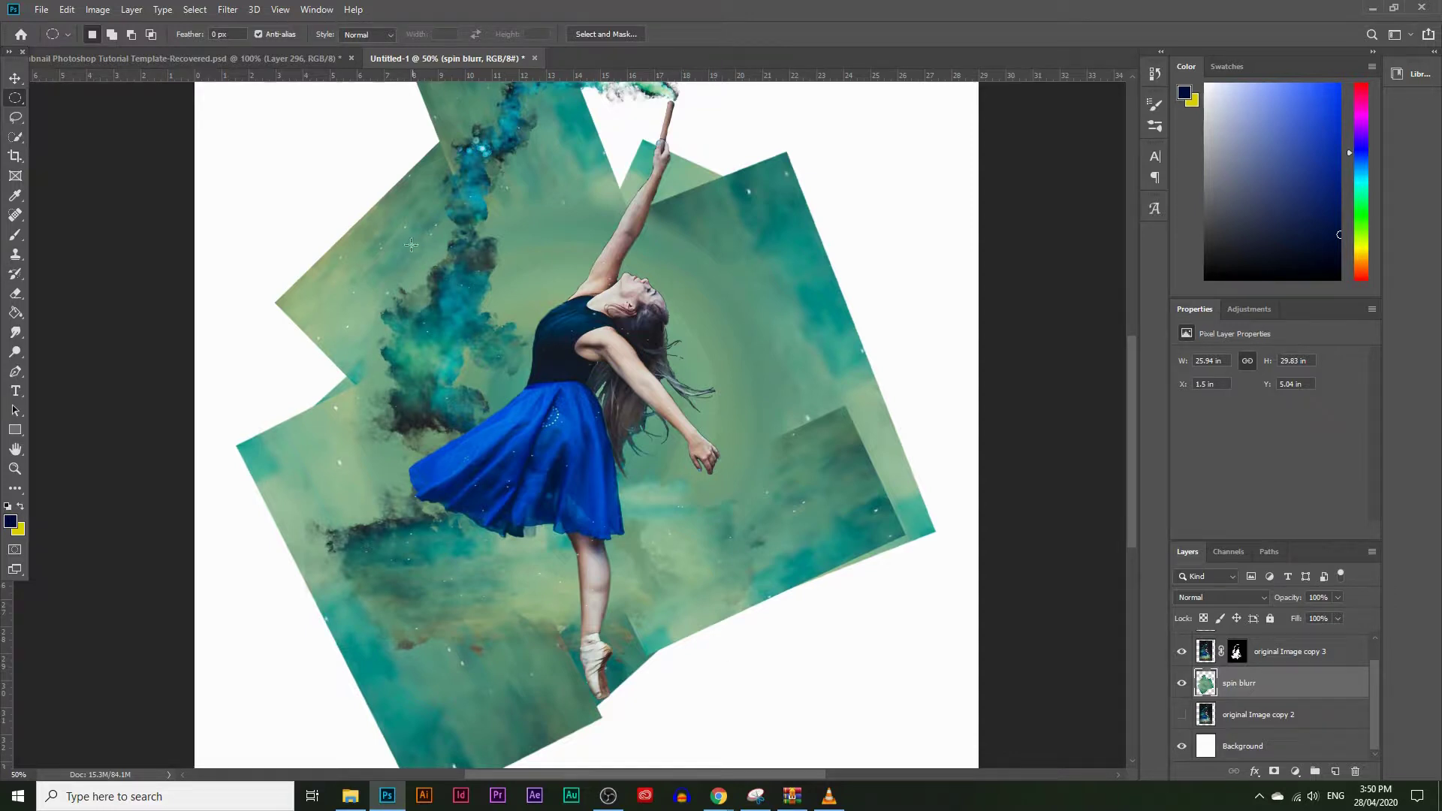
left_click_drag(379, 211, 780, 672)
left_click_drag(598, 258, 585, 259)
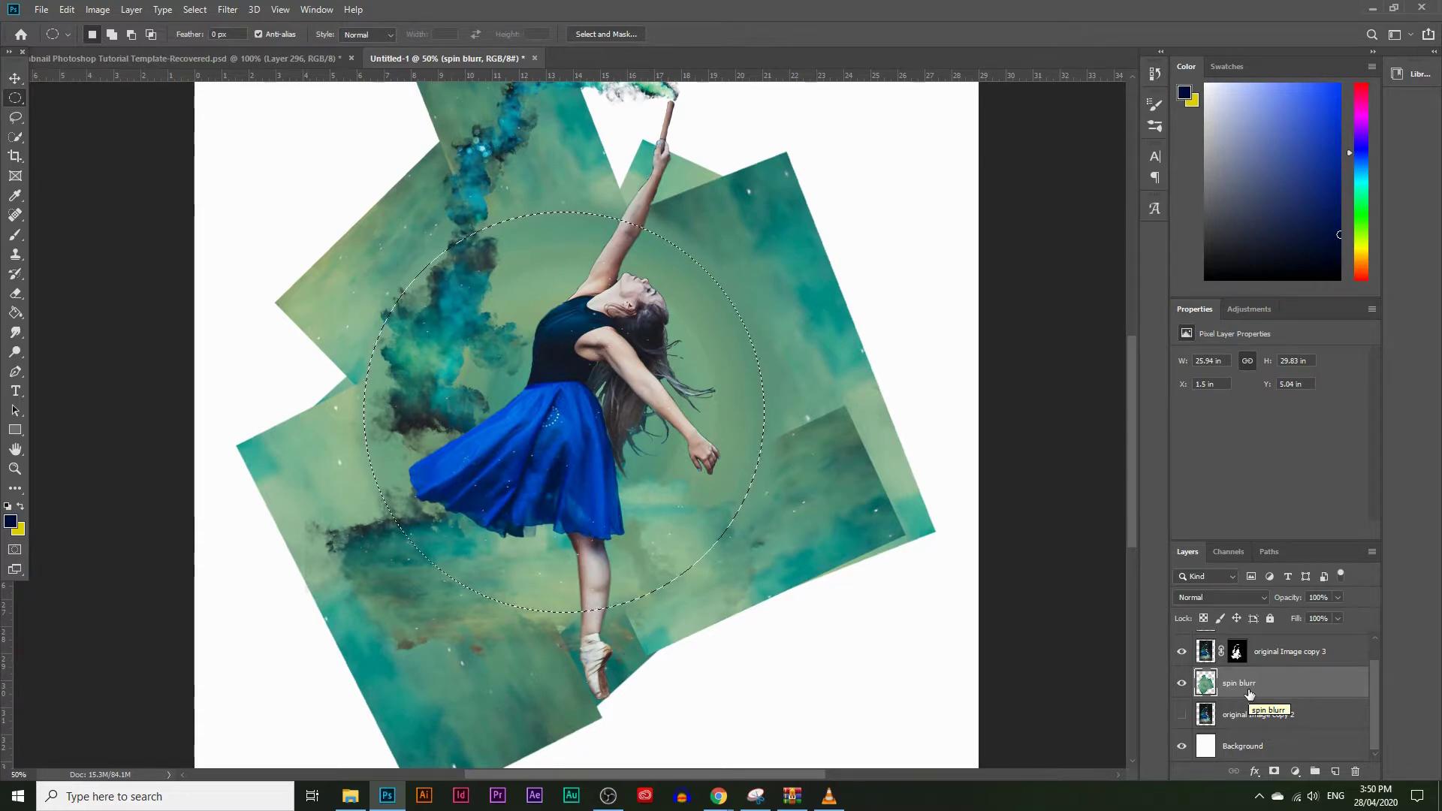
Step: Copy the circular selection to a new layer and hide the spin blurr layer
key("ctrl+j")
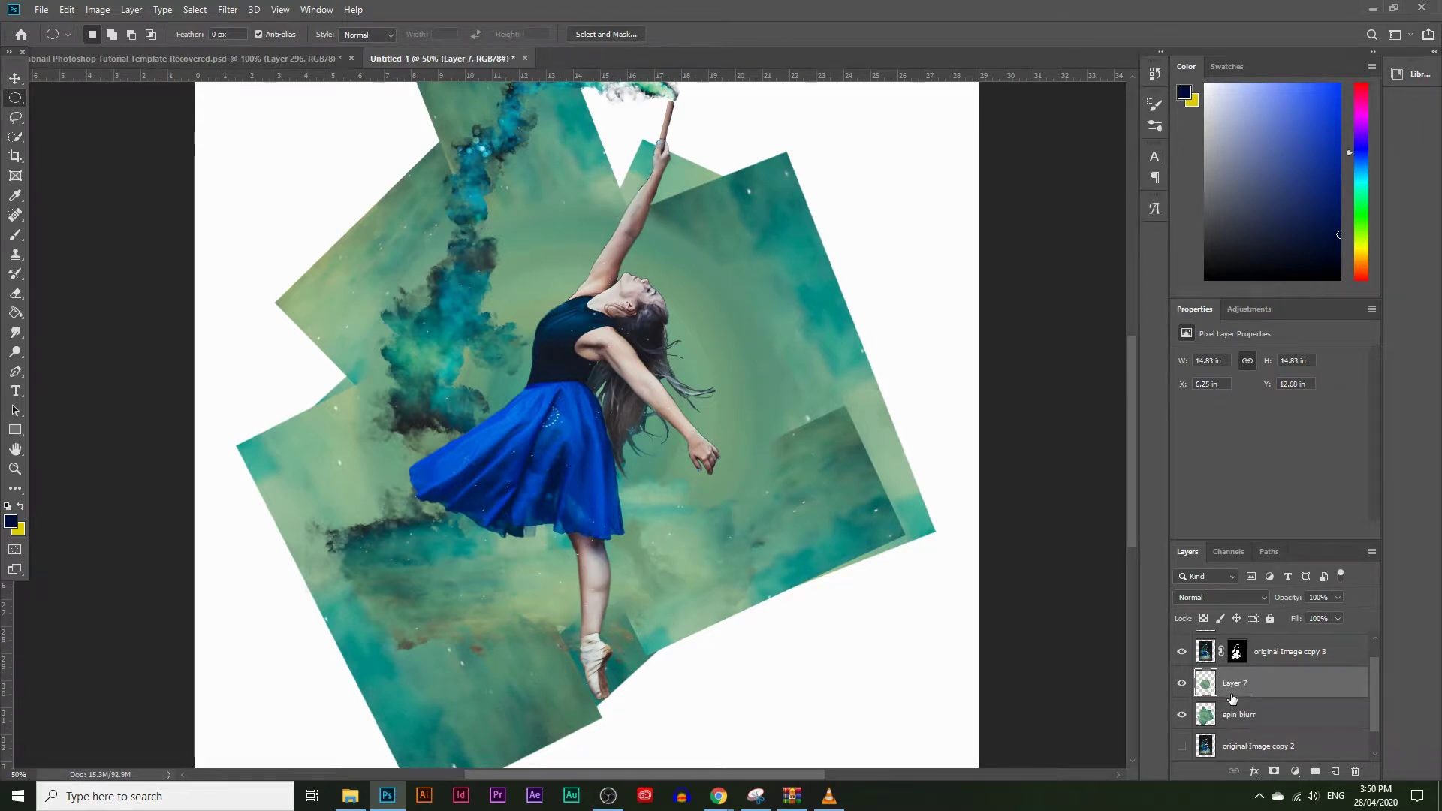
left_click(1181, 716)
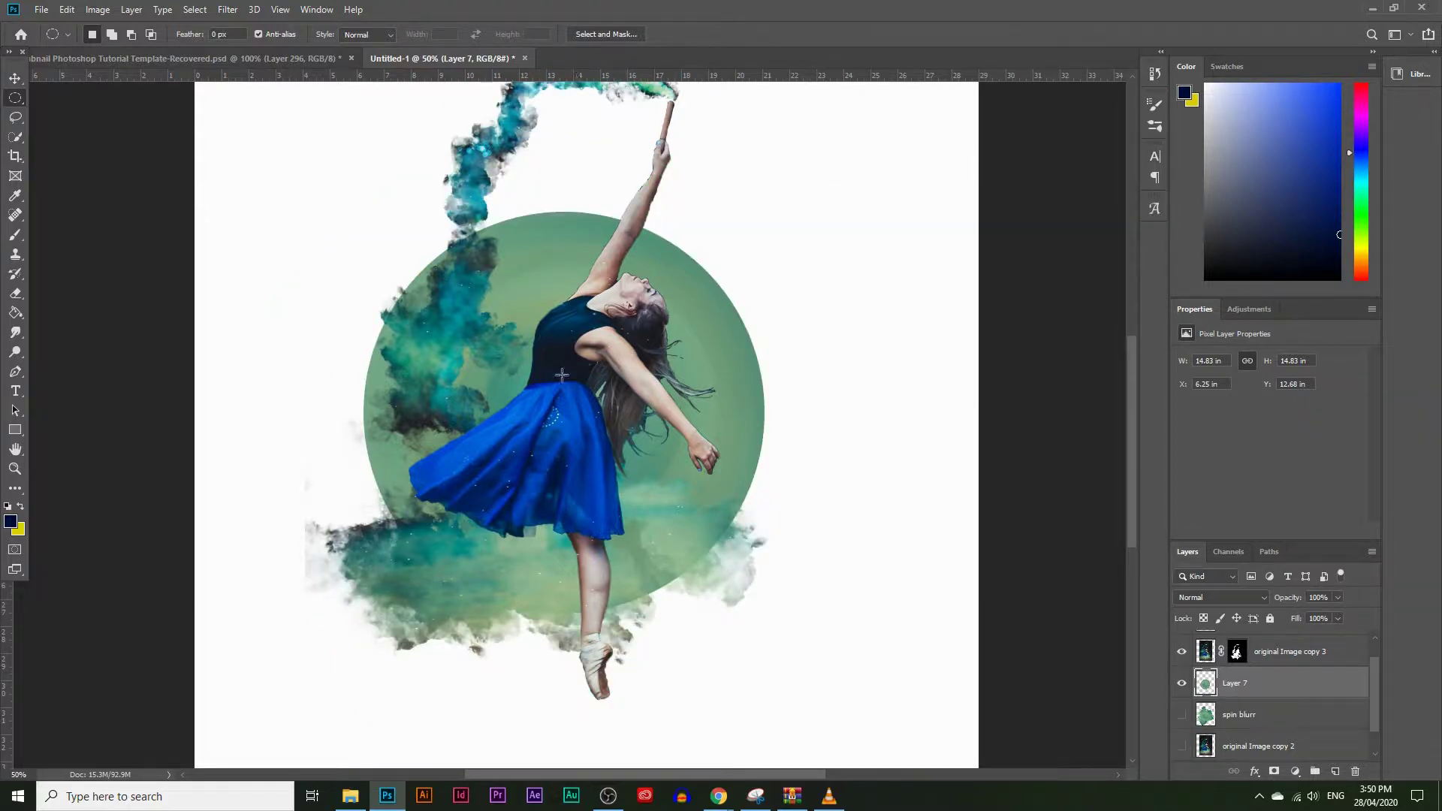
scroll(562, 375, "up", 3)
scroll(527, 439, "down", 7)
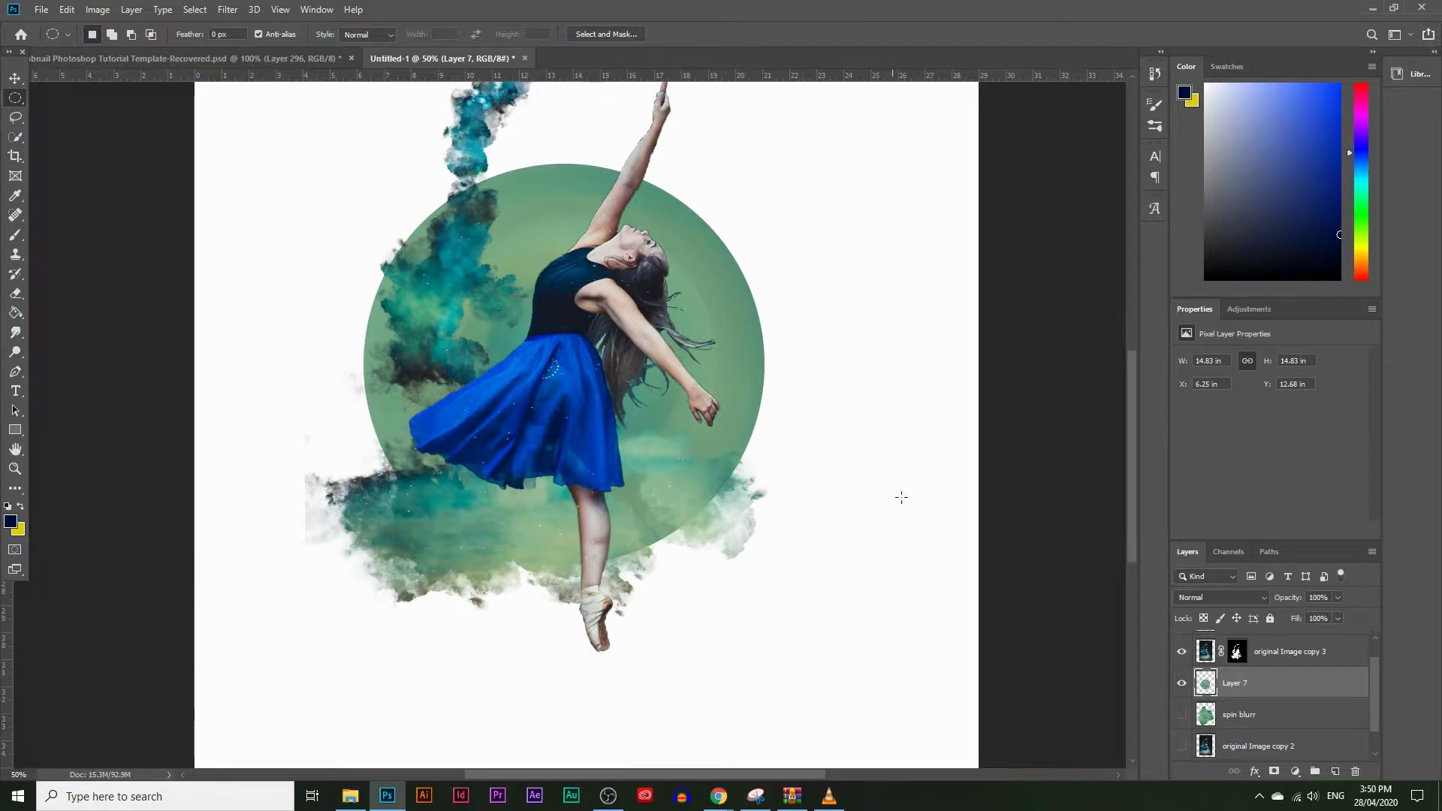
scroll(616, 383, "up", 4)
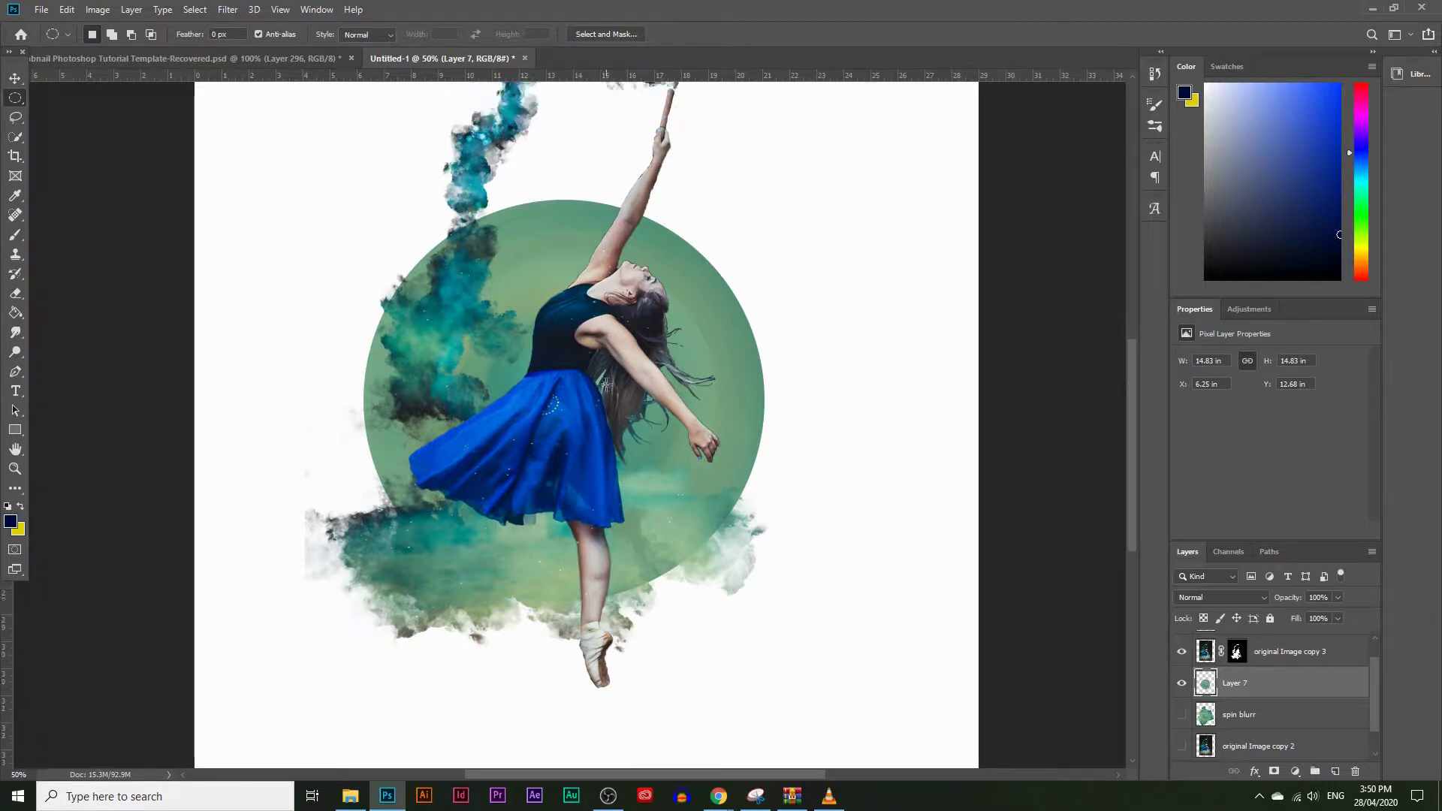
Step: Scale the copied circle on Layer 7 down to about 12.78 × 12.17 in behind the dancer
key("ctrl+t")
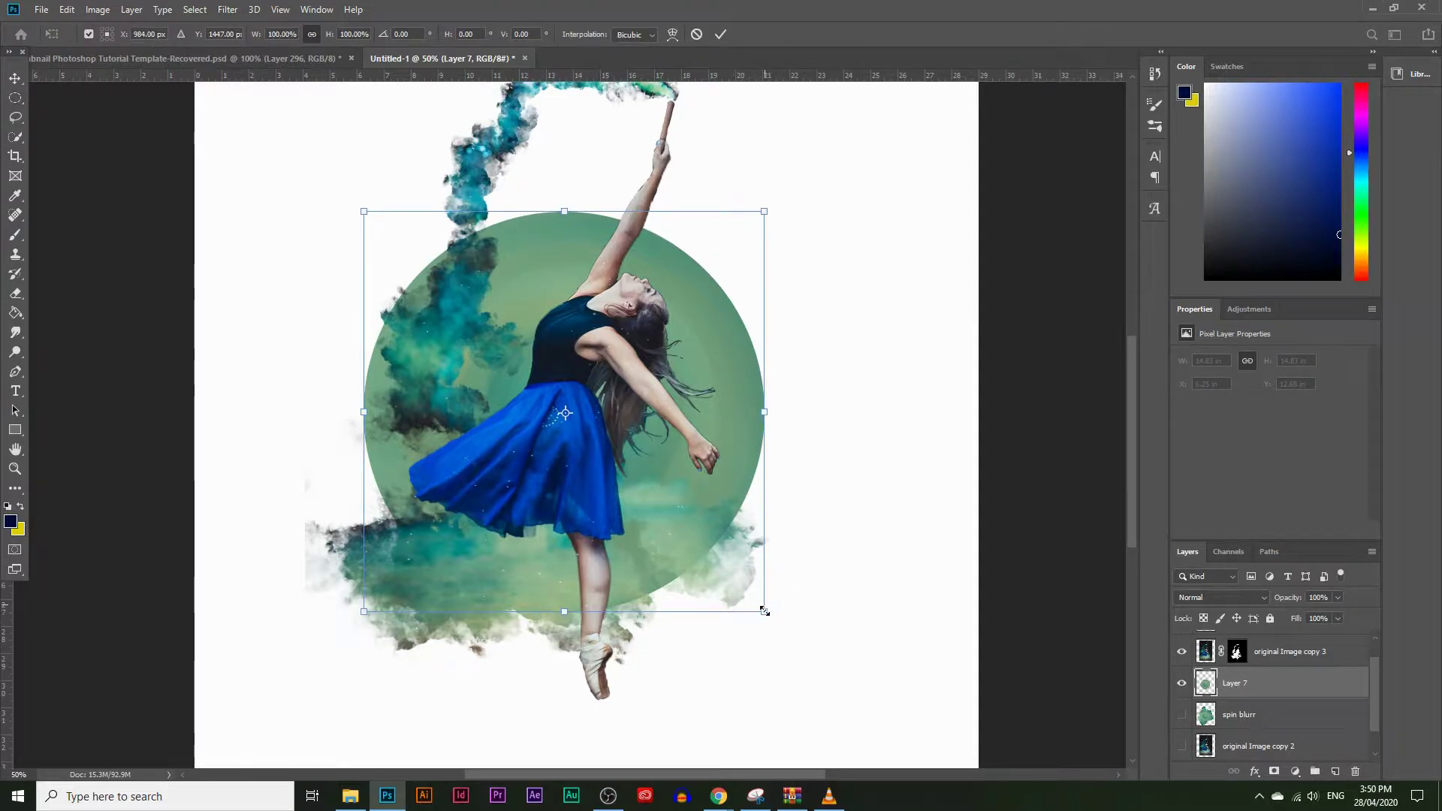
left_click_drag(763, 611, 741, 589)
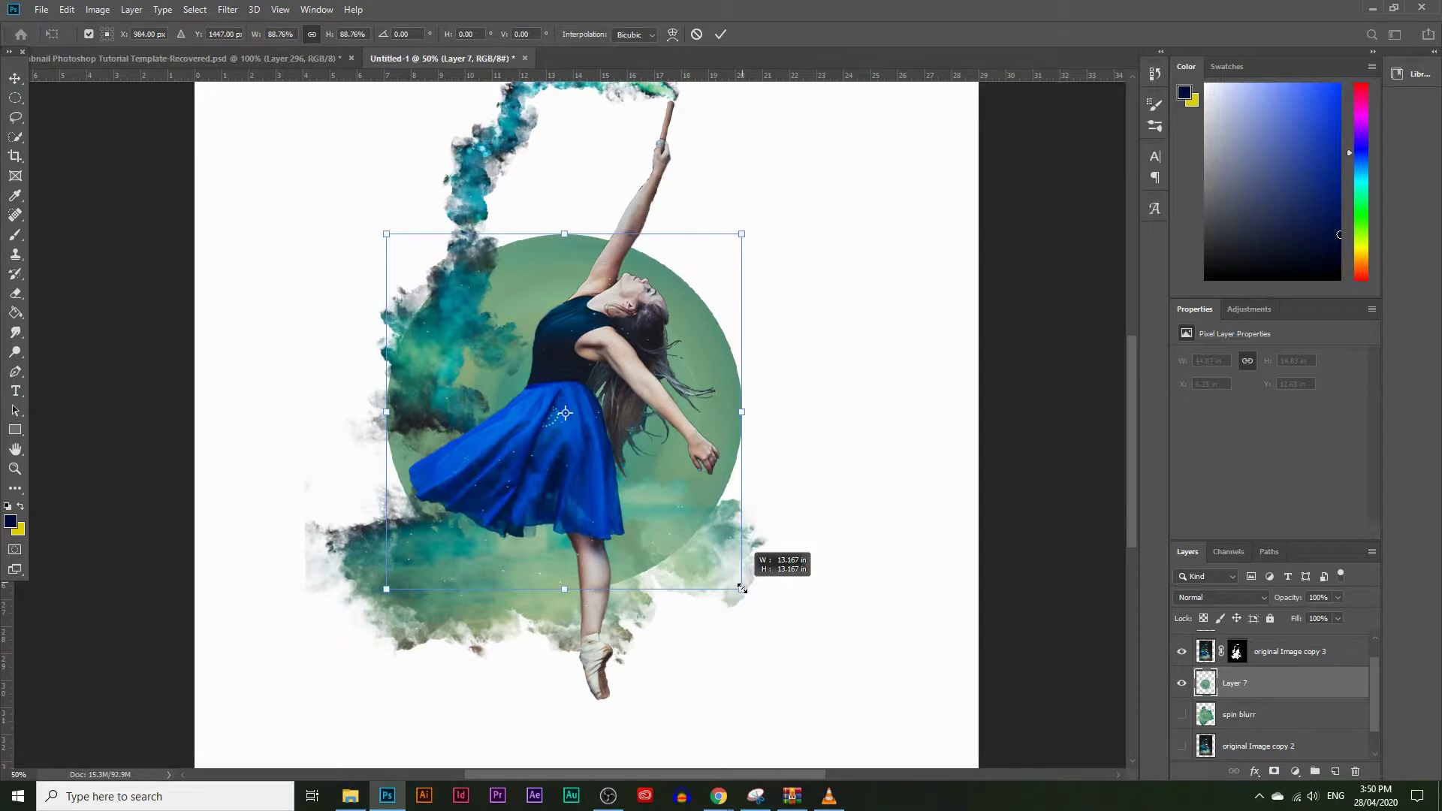
left_click_drag(741, 589, 737, 577)
key("Return")
scroll(789, 547, "up", 2)
Step: Add a Multiply drop shadow to Layer 7 with 34% opacity, 23 px distance, 15% spread and 92 px size
mouse_move(1306, 679)
left_mouse_down()
mouse_move(1335, 734)
mouse_move(1329, 765)
mouse_move(1295, 692)
left_mouse_up()
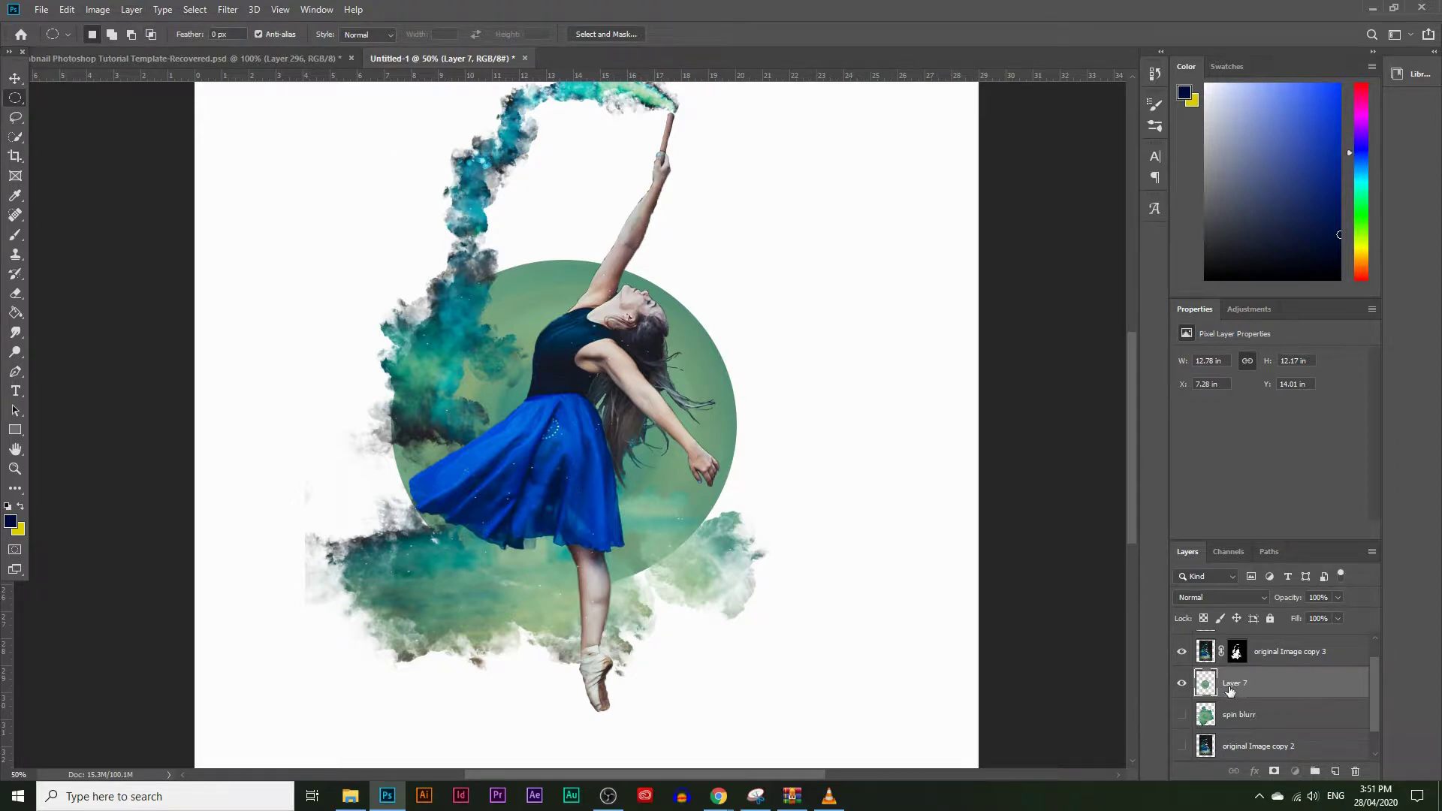
left_click(132, 9)
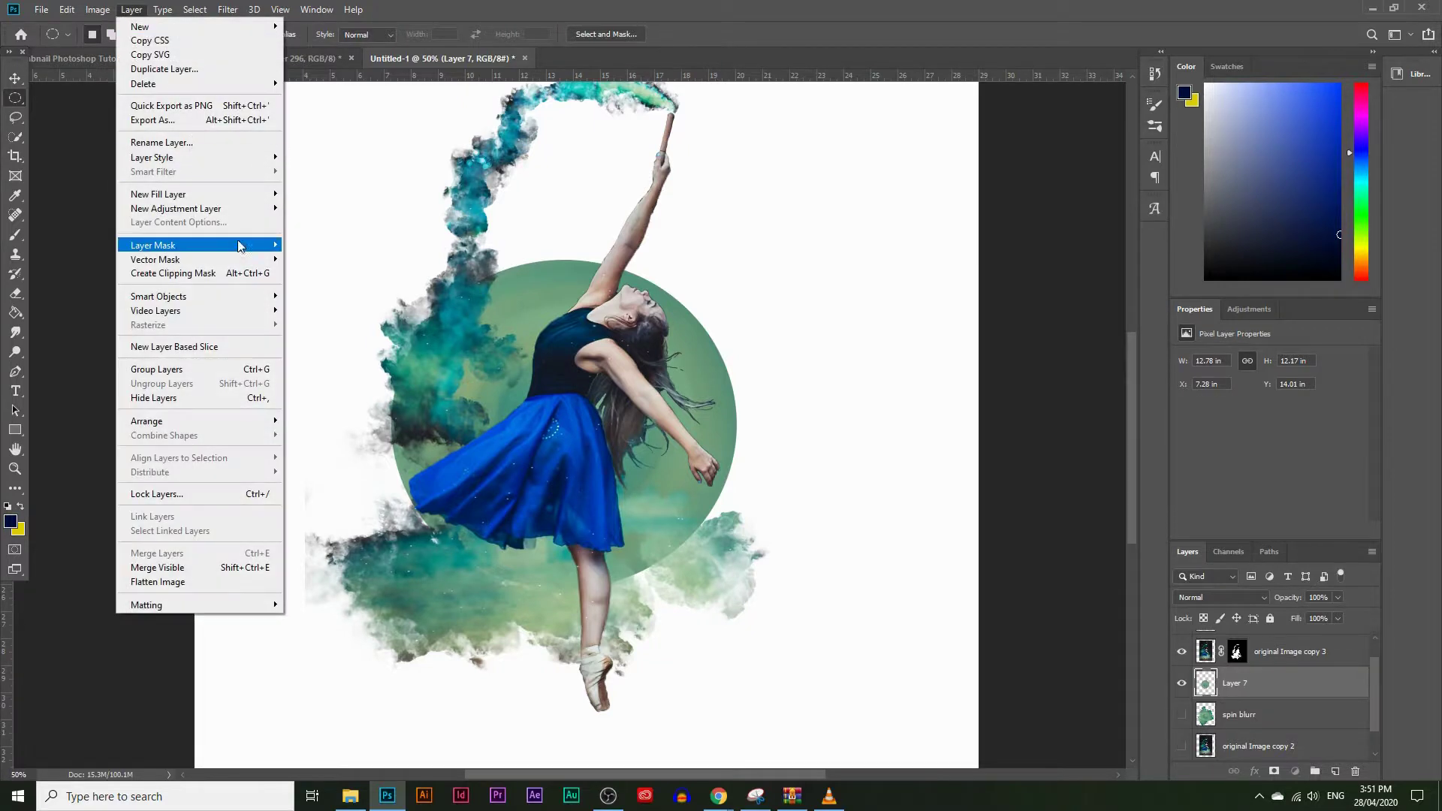
mouse_move(226, 253)
mouse_move(207, 159)
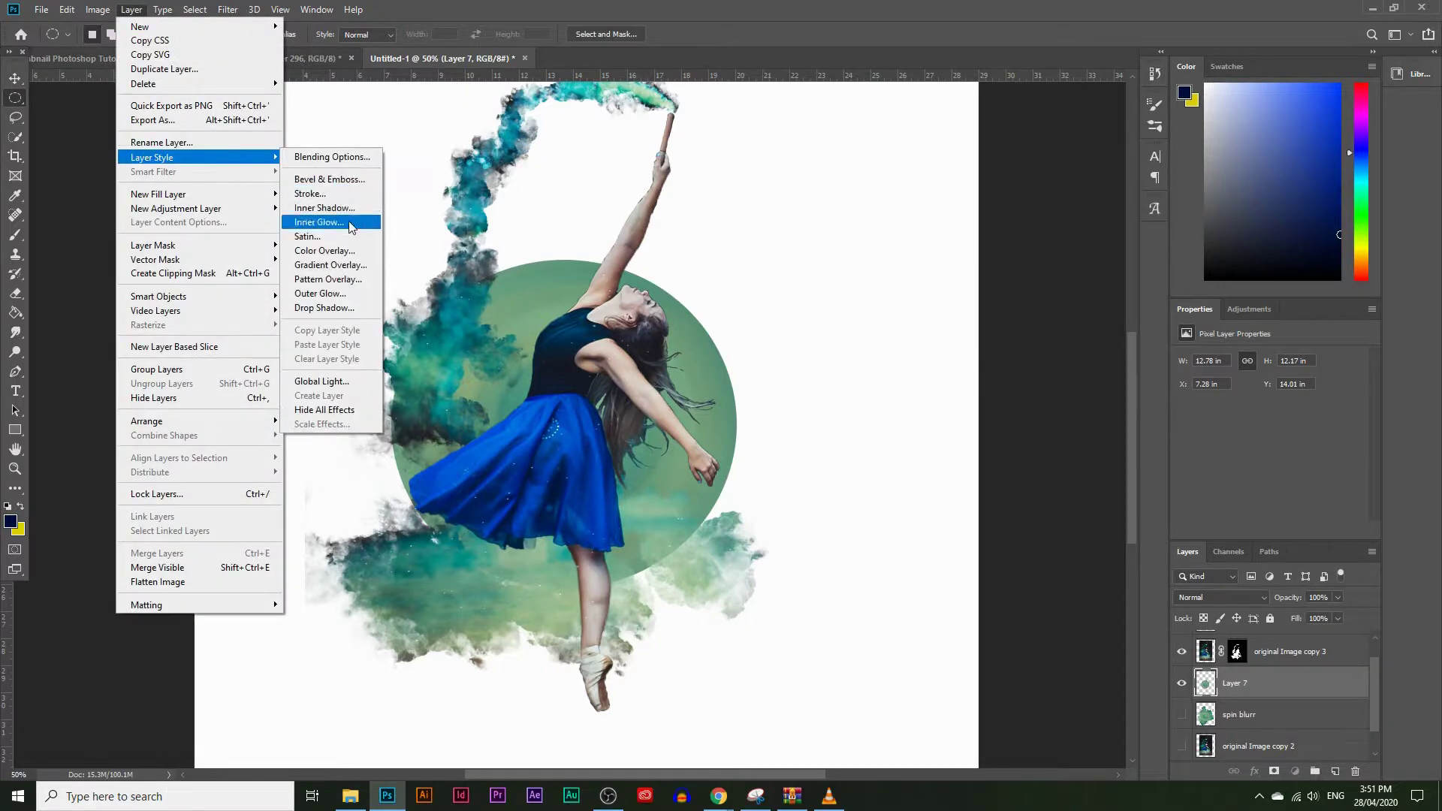
left_click(344, 308)
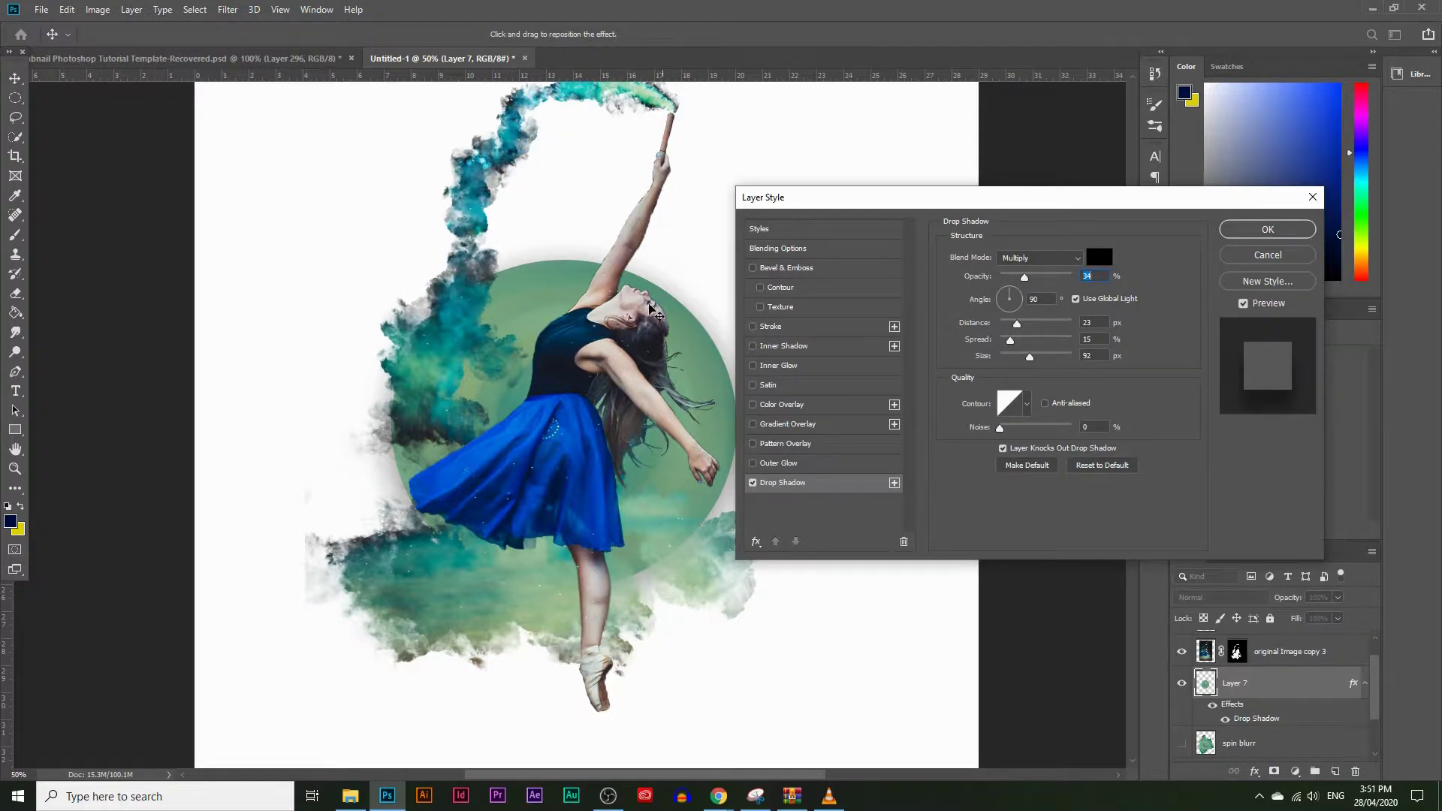
left_click(1267, 229)
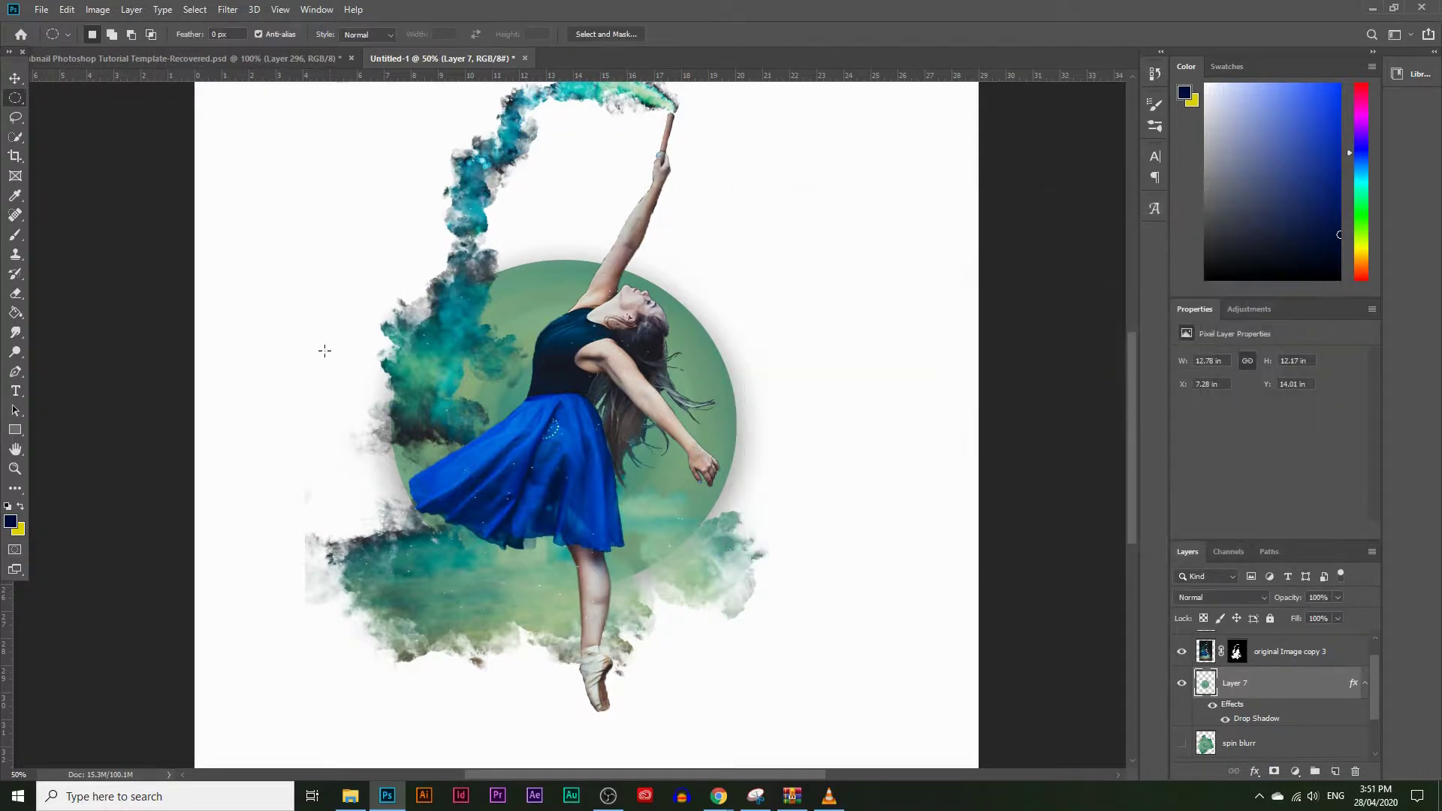
Step: Duplicate Layer 7, place the copy beneath it and enlarge the copy to about 14.78 × 14 in as an outer ring
left_click_drag(1278, 694, 1337, 770)
scroll(1281, 678, "down", 2)
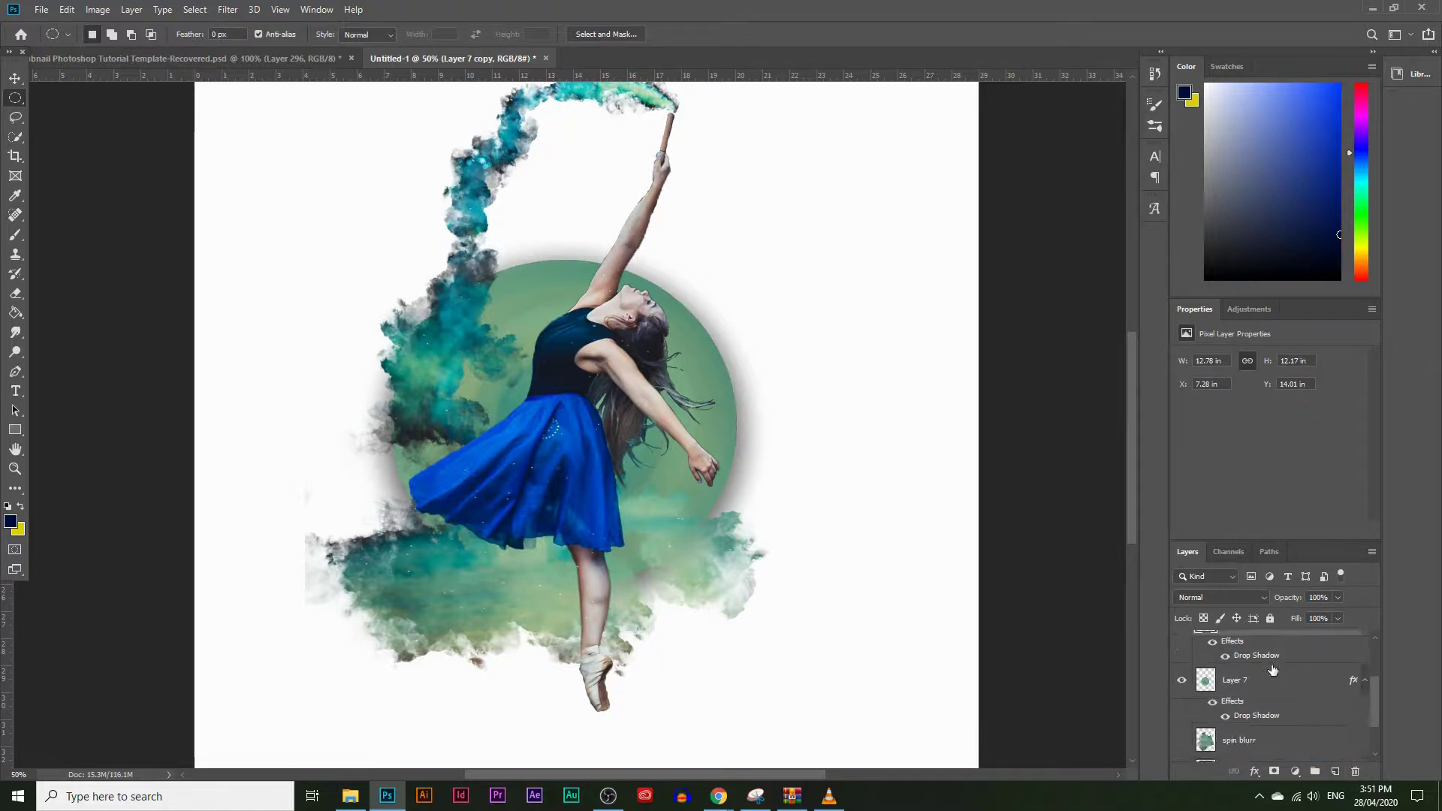
scroll(1274, 670, "up", 1)
left_click_drag(1262, 662, 1282, 749)
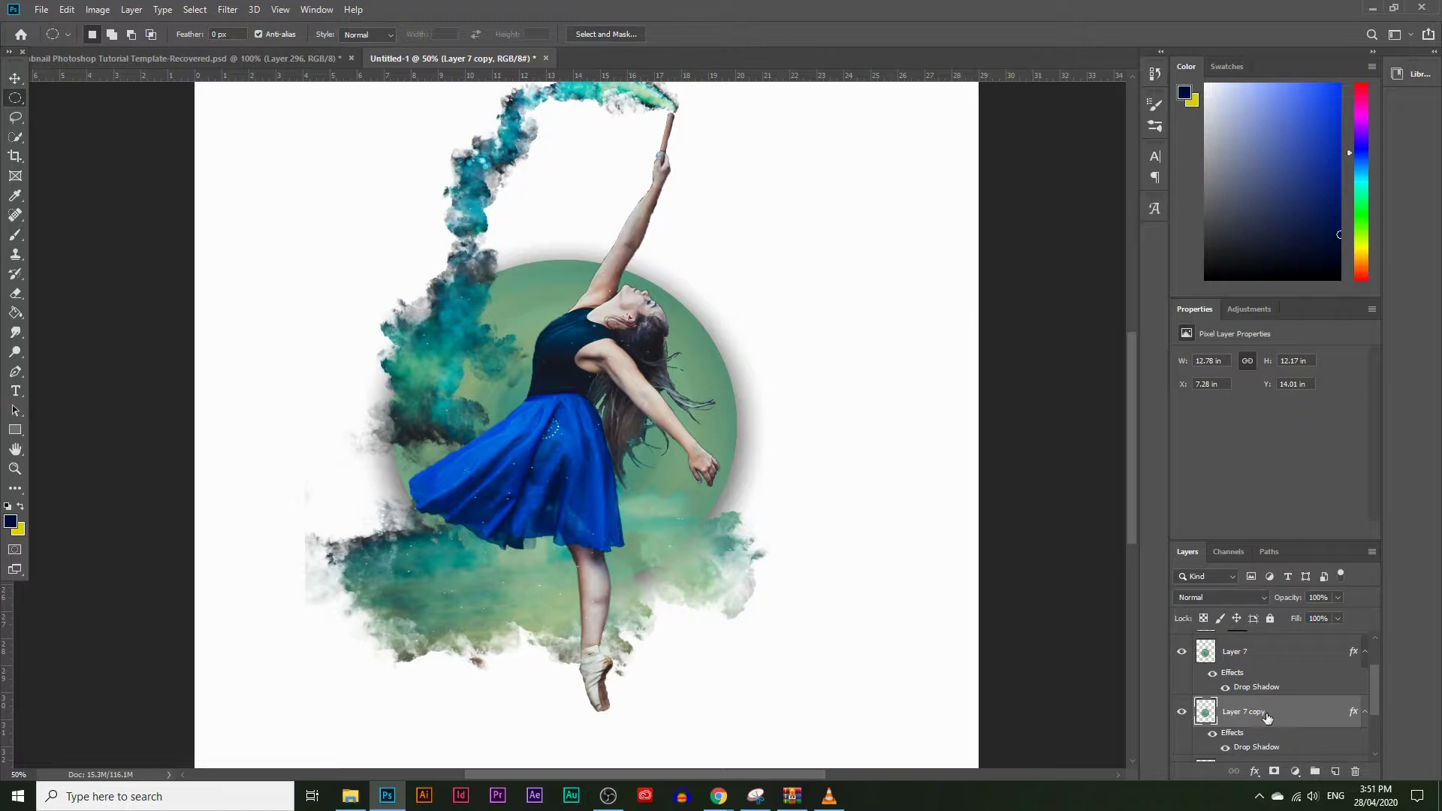
key("ctrl+t")
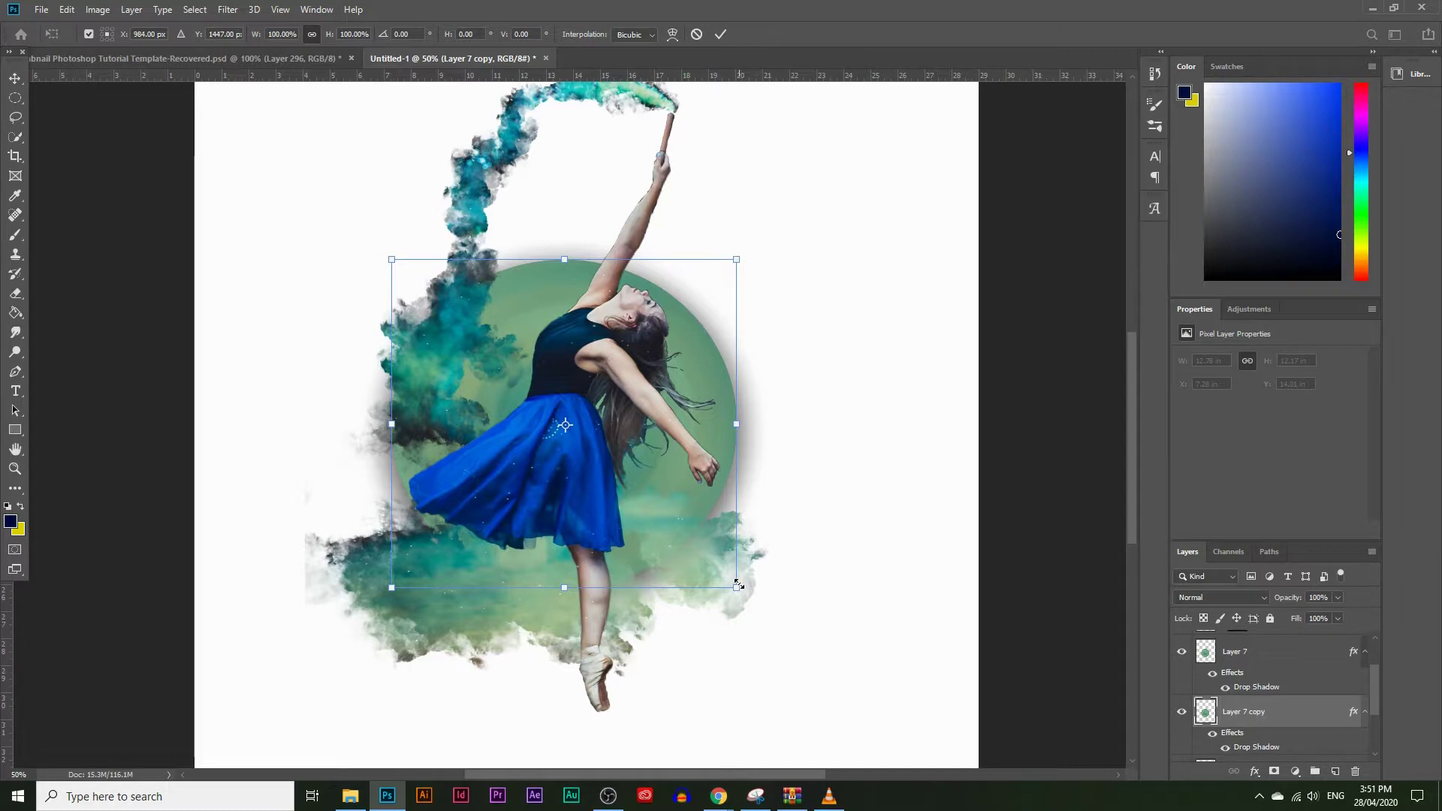
left_click_drag(736, 588, 763, 612)
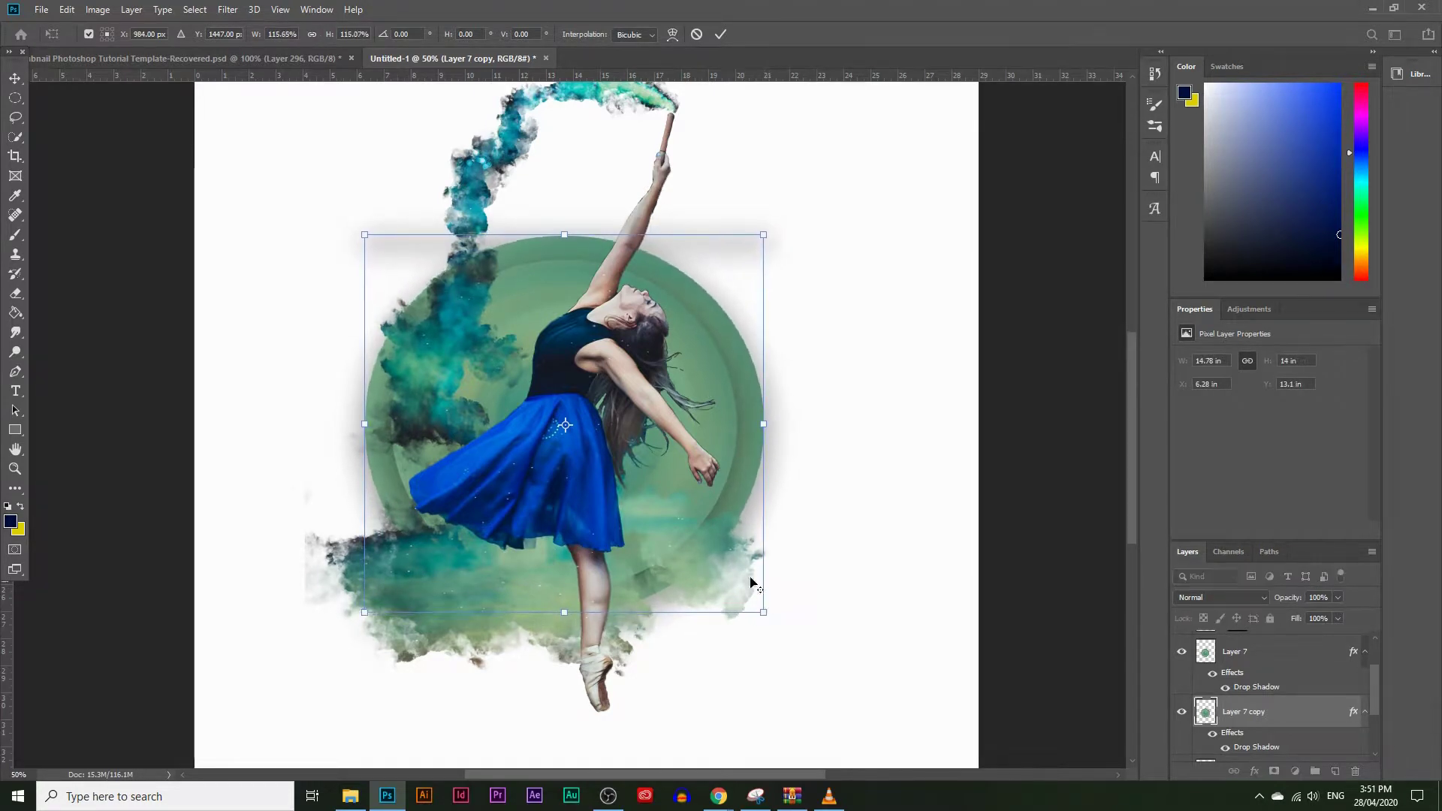
key("Return")
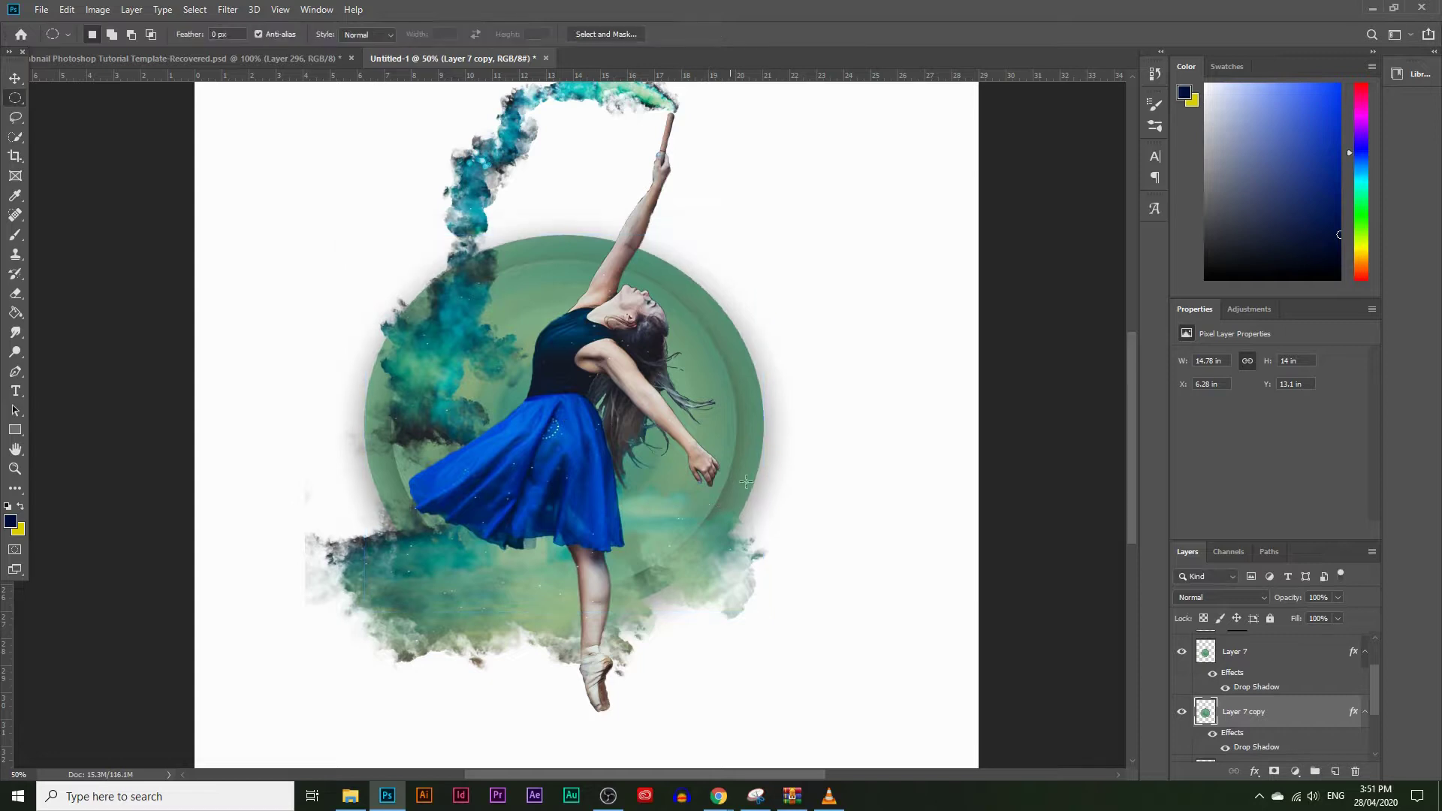
Step: Duplicate Layer 7 copy, place the duplicate beneath it and enlarge it to about 16.78 × 15.56 in
left_click_drag(1299, 722, 1334, 770)
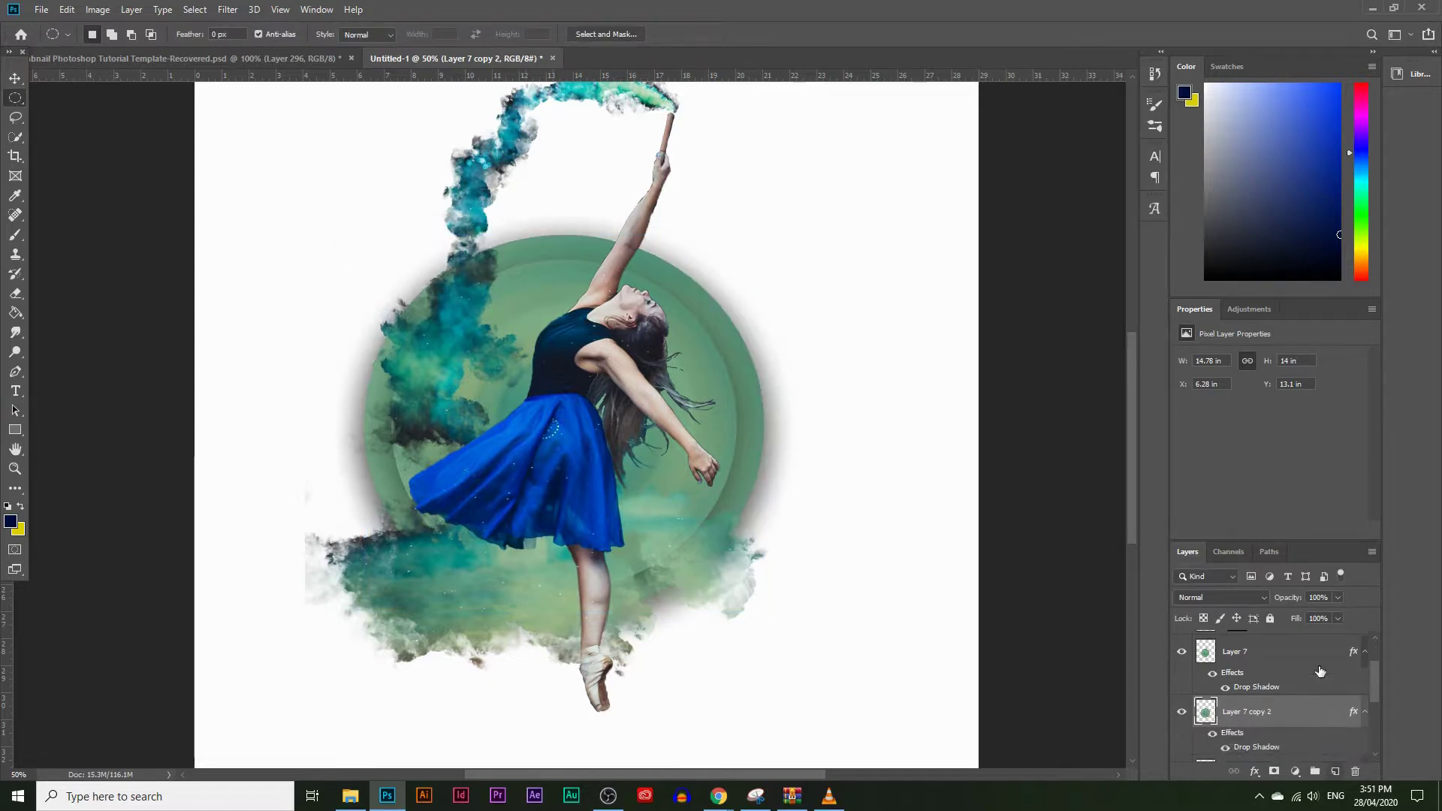
scroll(1319, 671, "down", 1)
left_click_drag(1276, 652, 1276, 752)
key("ctrl+t")
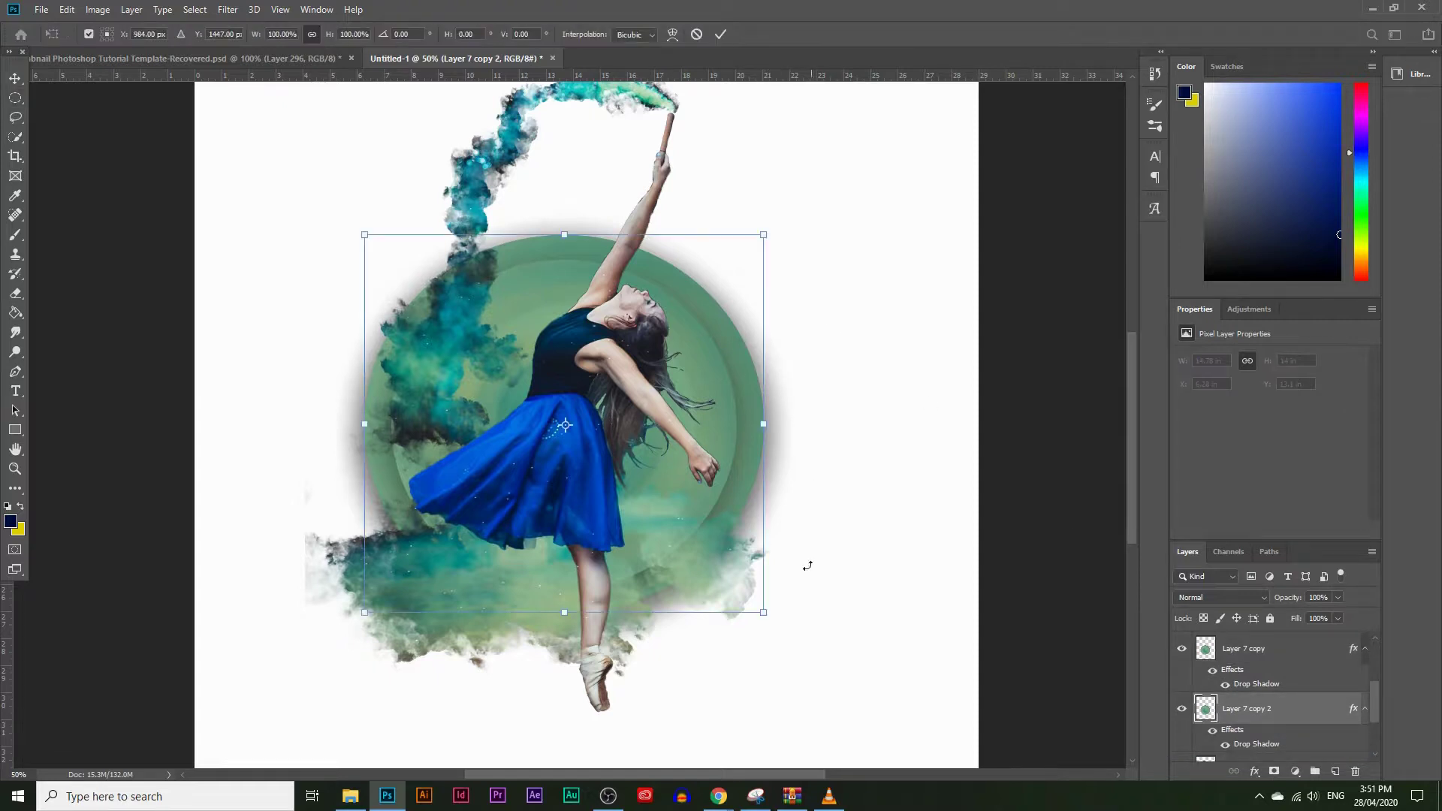
left_click_drag(763, 612, 790, 632)
key("Return")
Step: Duplicate Layer 7 copy 2, enlarge the duplicate to about 19.39 × 18.11 in and place it beneath Layer 7 copy 2
scroll(789, 628, "up", 4)
scroll(901, 600, "down", 2)
left_click_drag(1304, 714, 1334, 771)
key("ctrl+t")
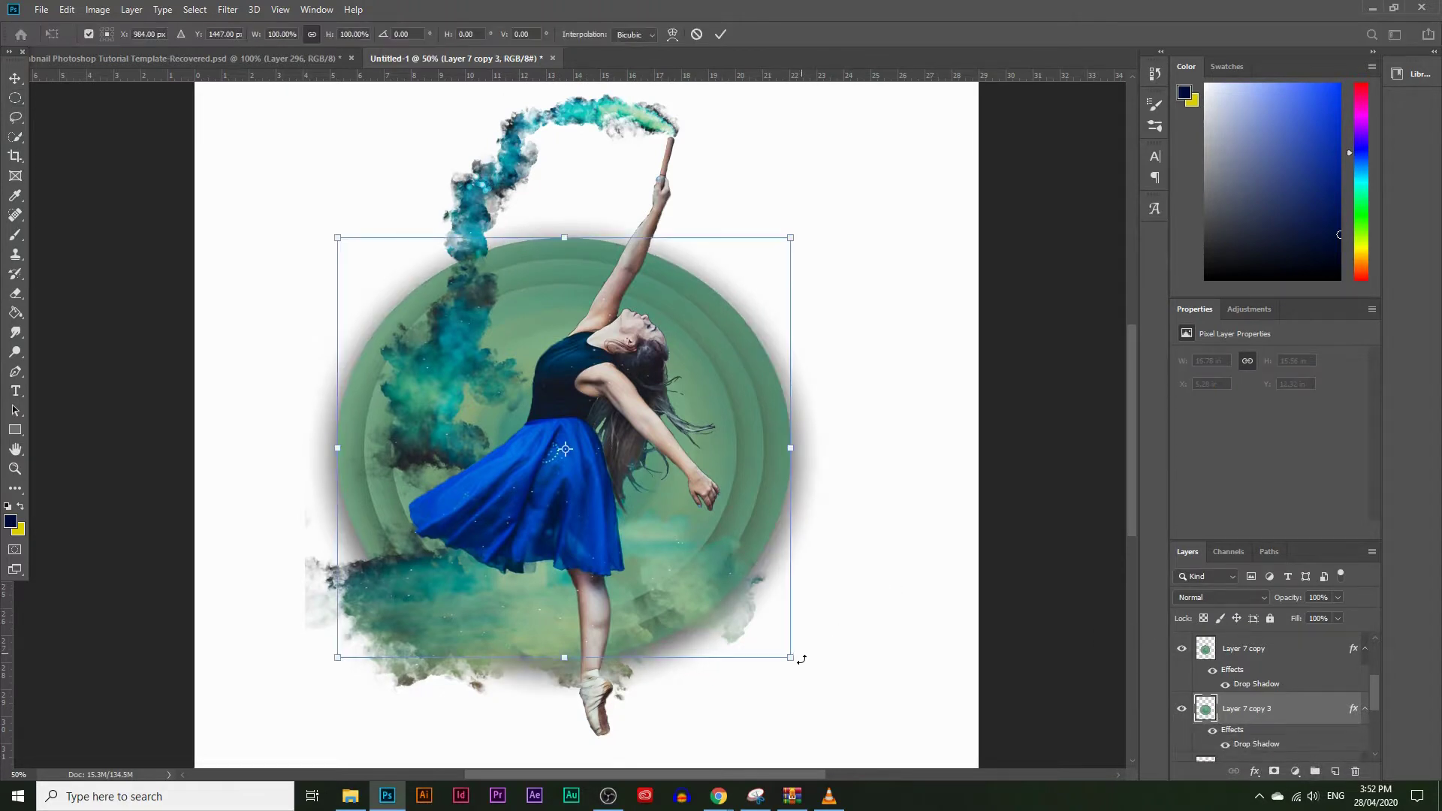
left_click_drag(791, 657, 830, 692)
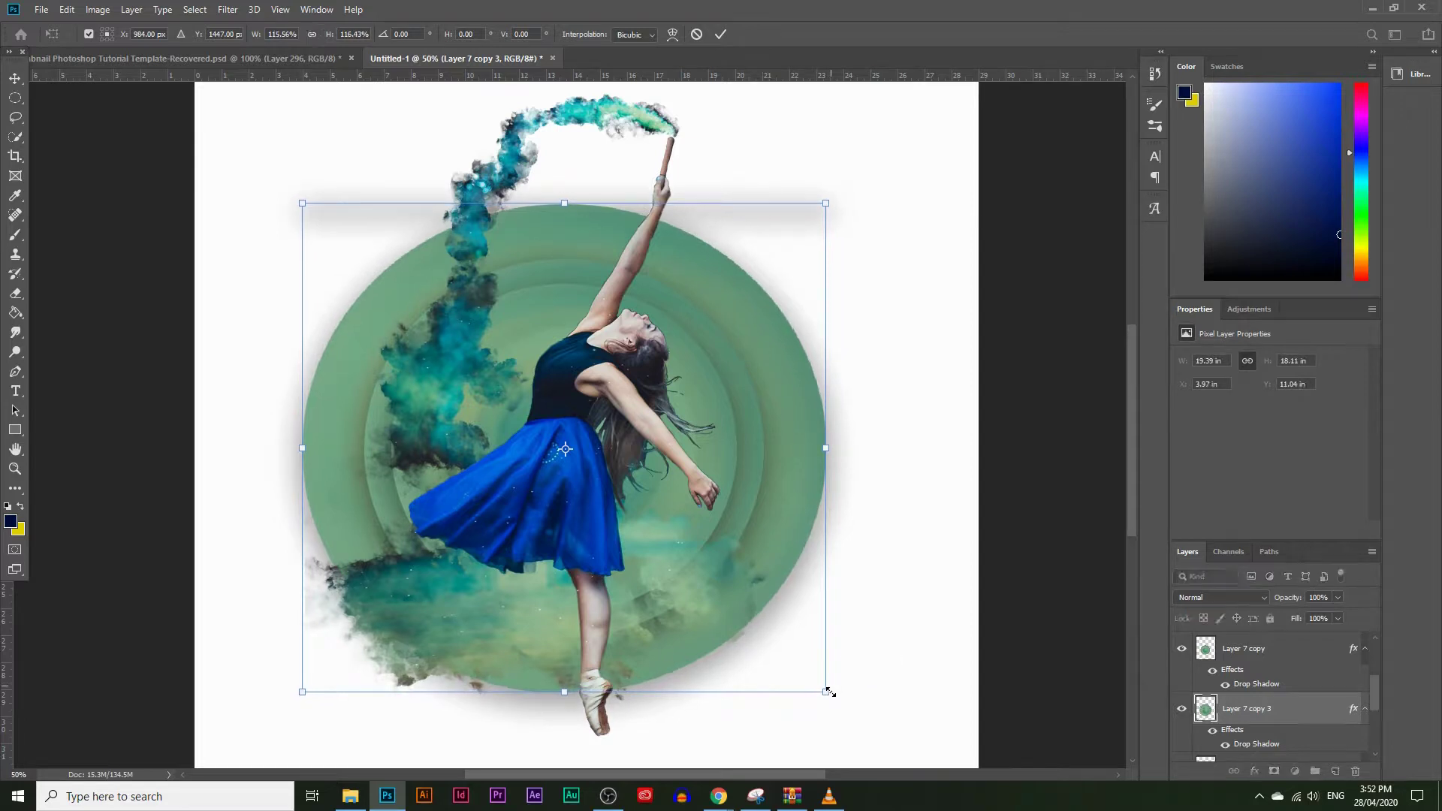
key("Return")
key("m")
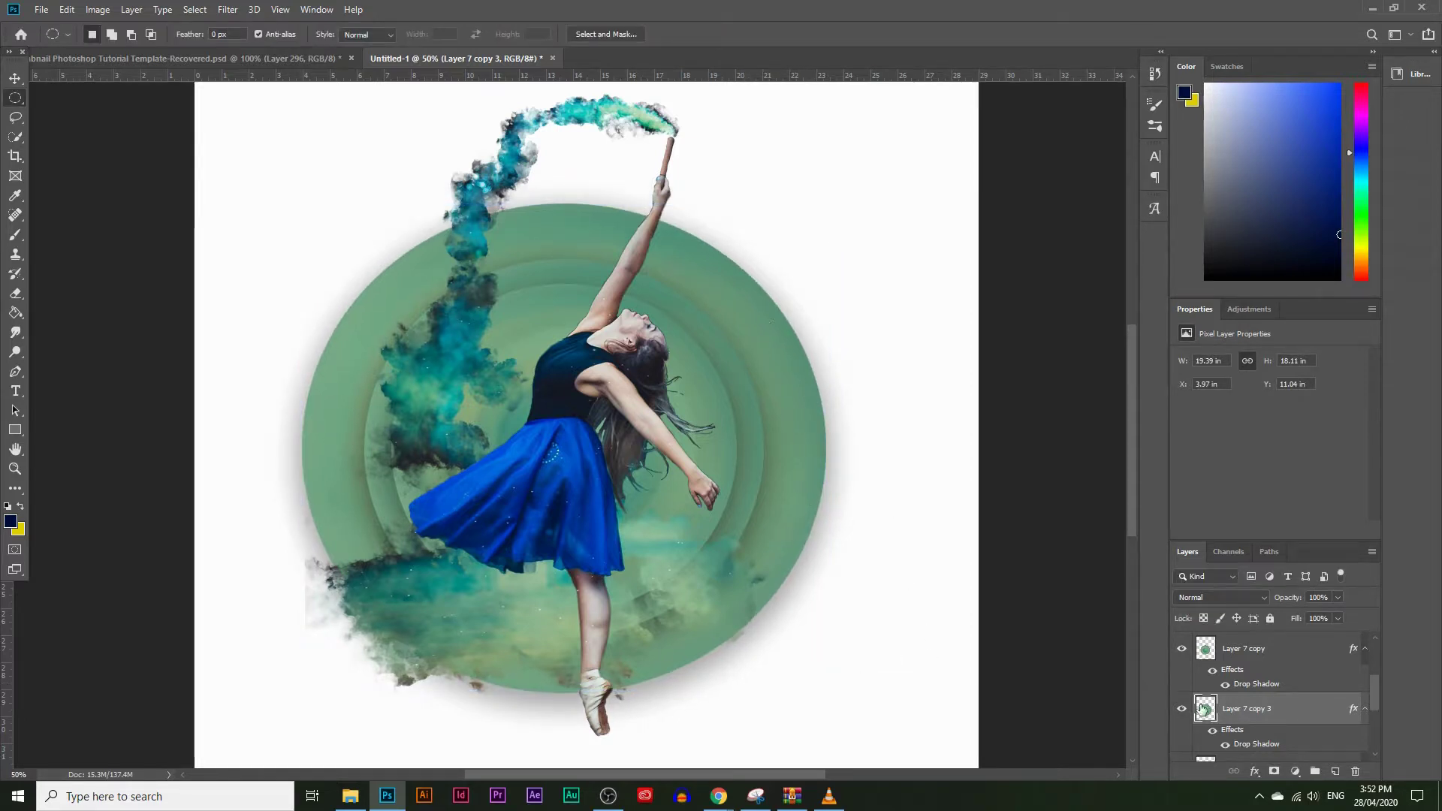
scroll(1288, 661, "down", 1)
left_click_drag(1289, 661, 1294, 731)
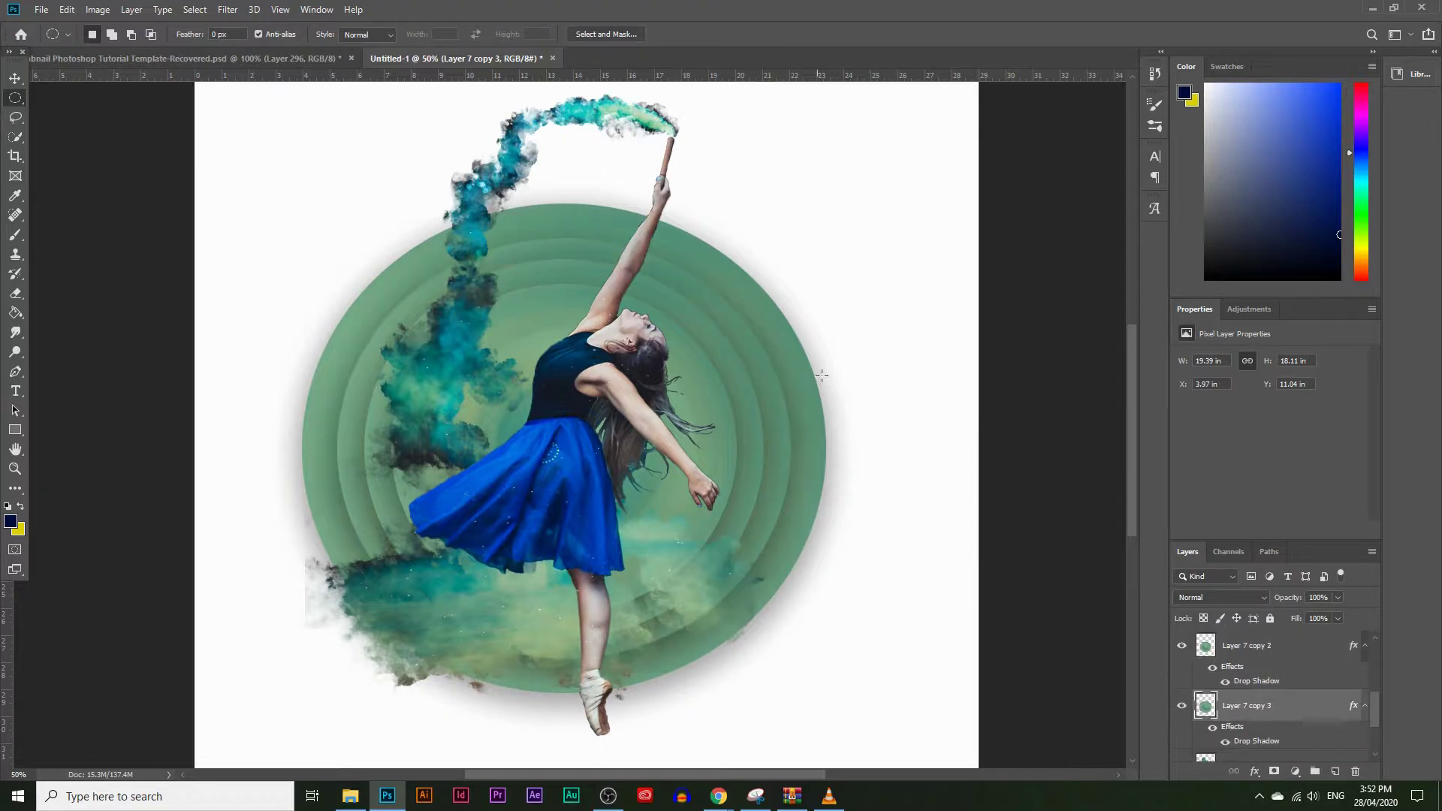
Step: Shrink the ring on Layer 7 copy 3 slightly to about 19.06 × 17.83 in
key("ctrl+t")
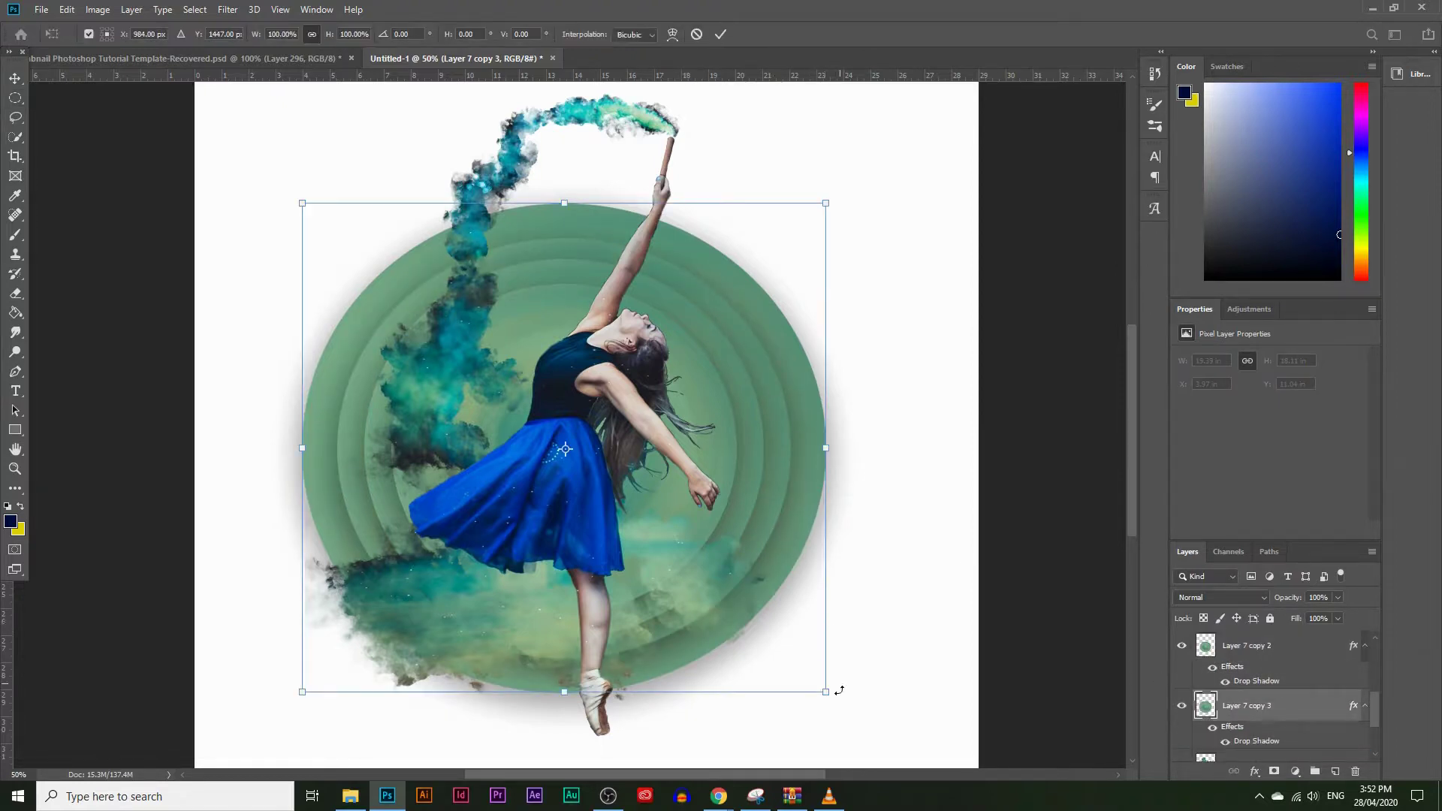
left_click_drag(831, 691, 828, 687)
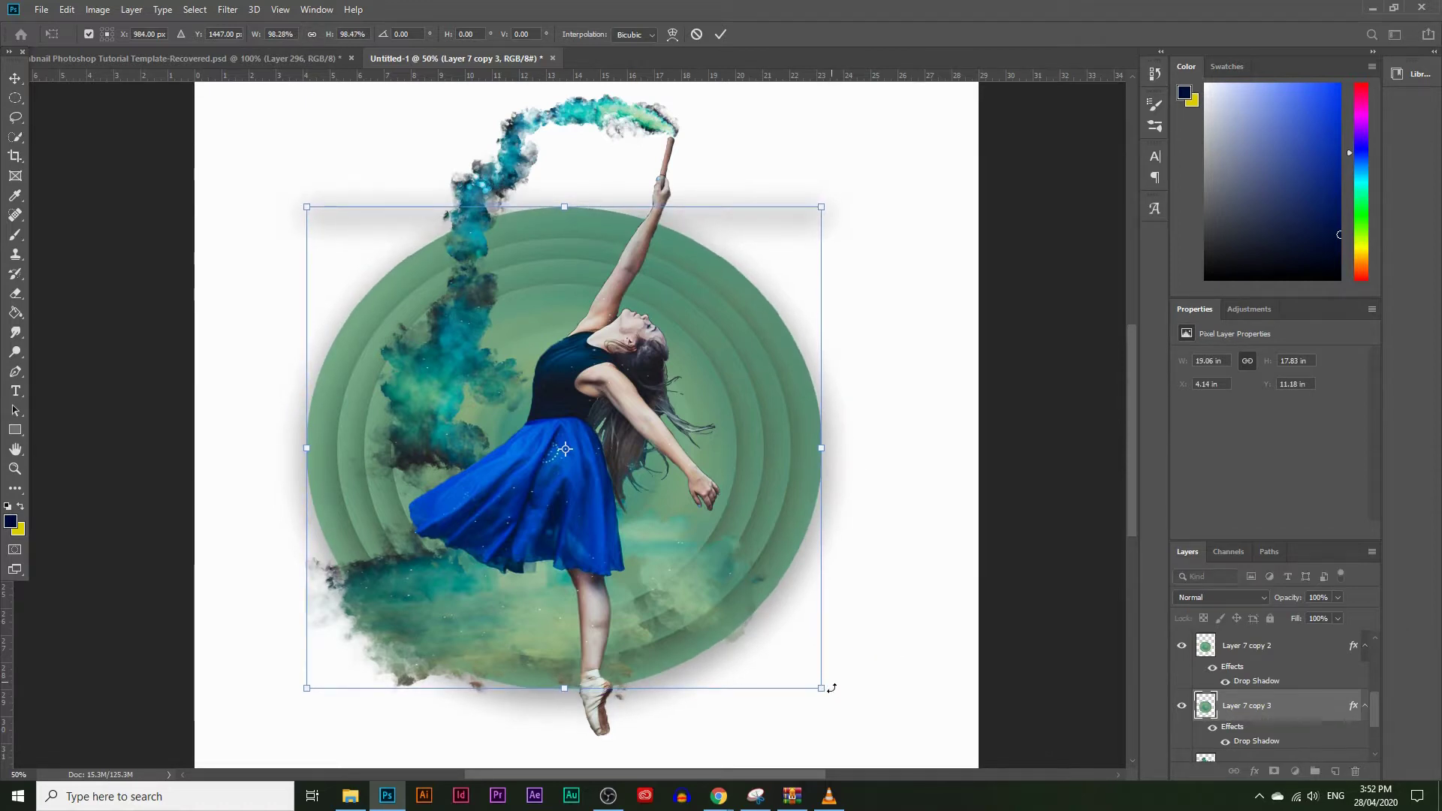
key("Return")
key("m")
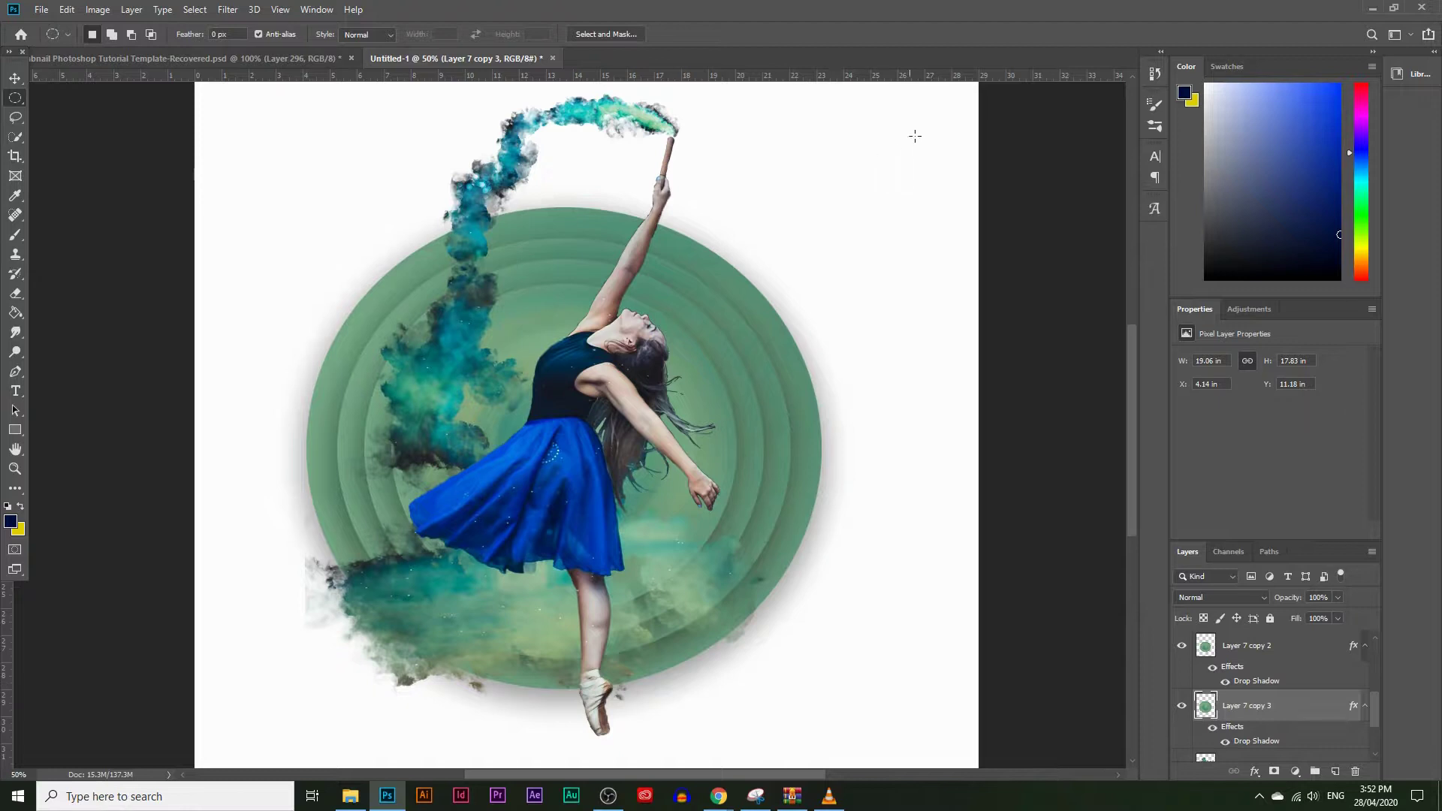
Step: Duplicate Layer 7 copy 3, place the duplicate beneath it and enlarge it to about 23.11 × 21.89 in
scroll(1007, 450, "down", 1)
mouse_move(1277, 714)
left_mouse_down()
mouse_move(1325, 739)
mouse_move(1335, 771)
mouse_move(1298, 746)
mouse_move(1300, 769)
mouse_move(1277, 686)
mouse_move(1313, 763)
mouse_move(1275, 690)
left_mouse_up()
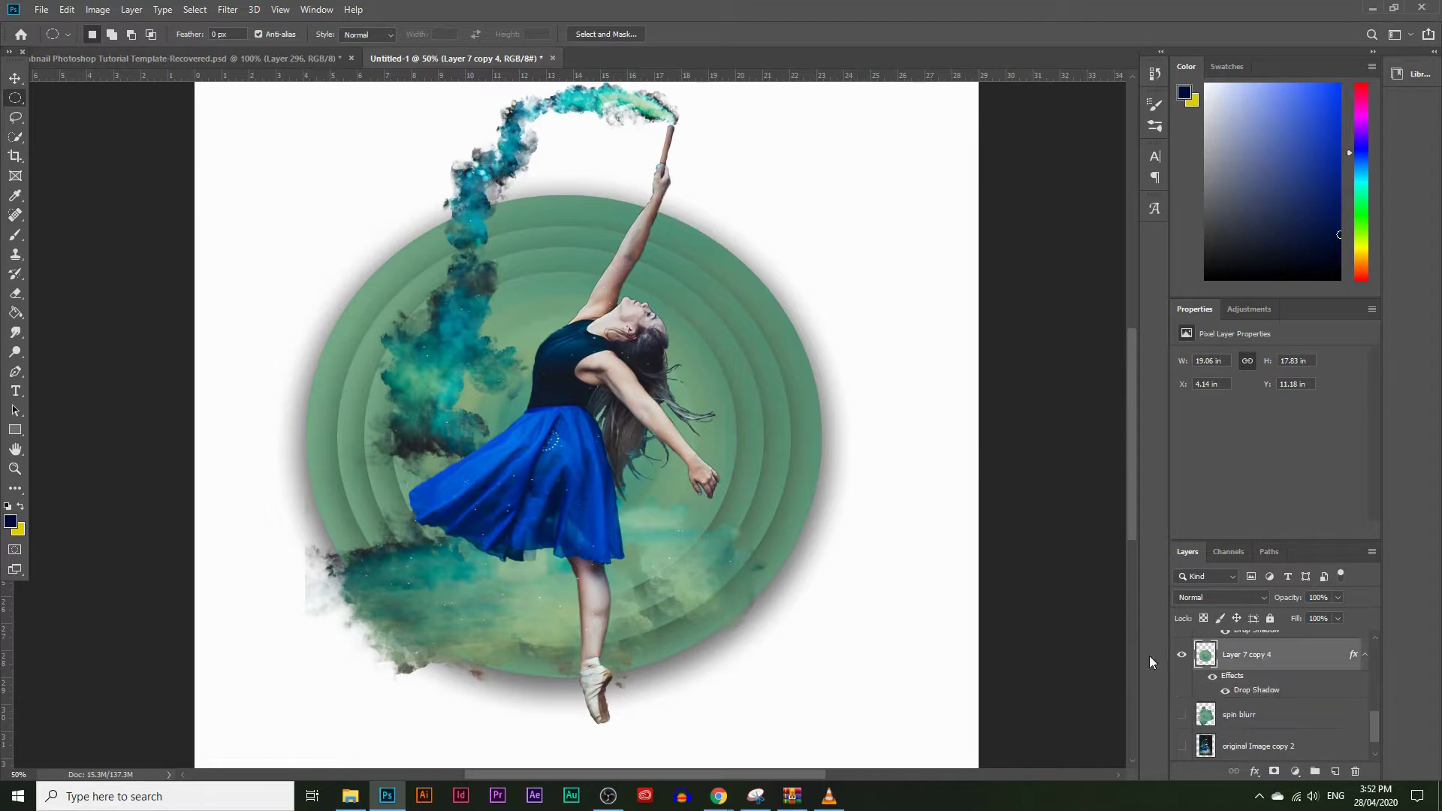
key("ctrl+t")
left_click_drag(822, 678, 878, 734)
left_click_drag(876, 442, 876, 442)
scroll(852, 428, "down", 2)
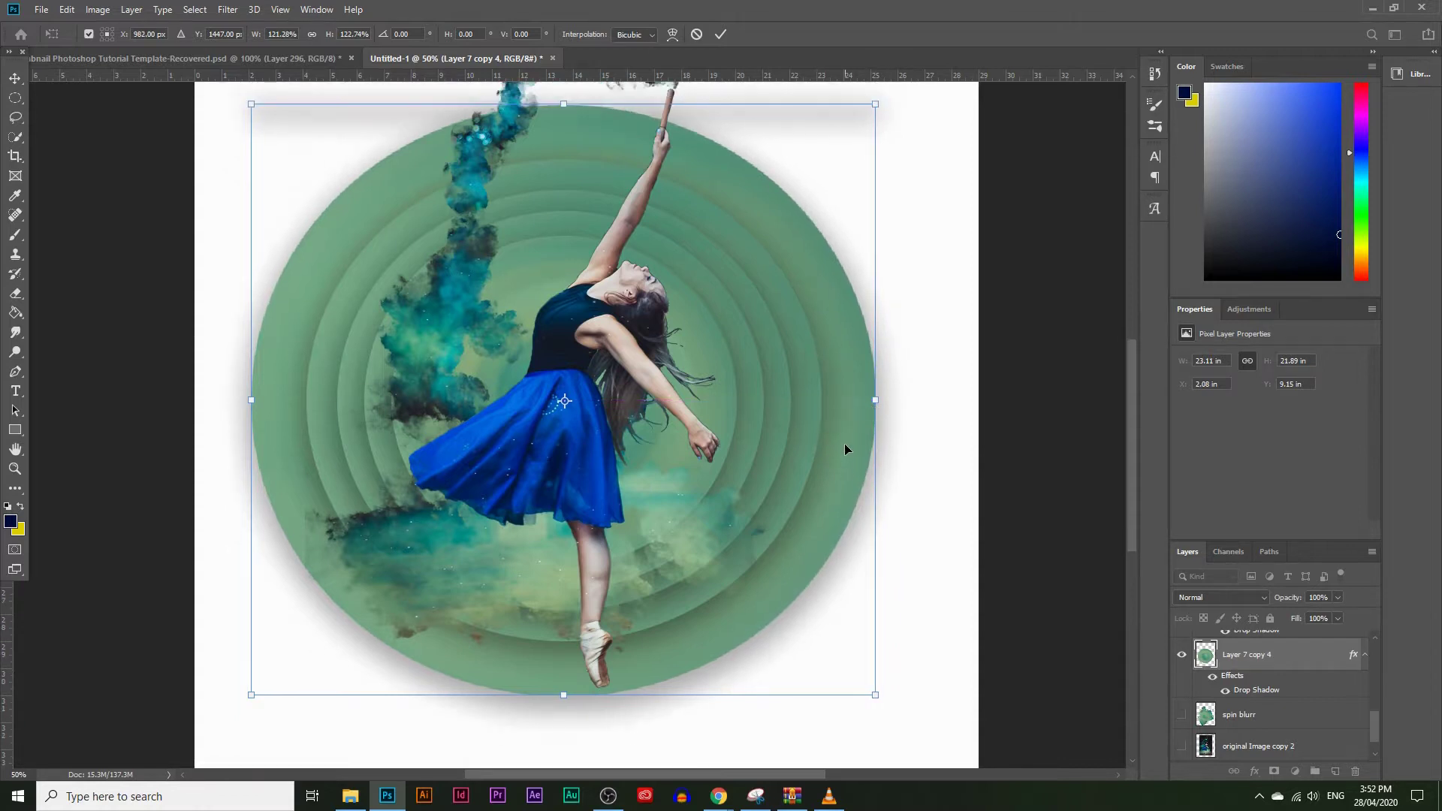
key("Return")
key("m")
scroll(798, 454, "up", 1)
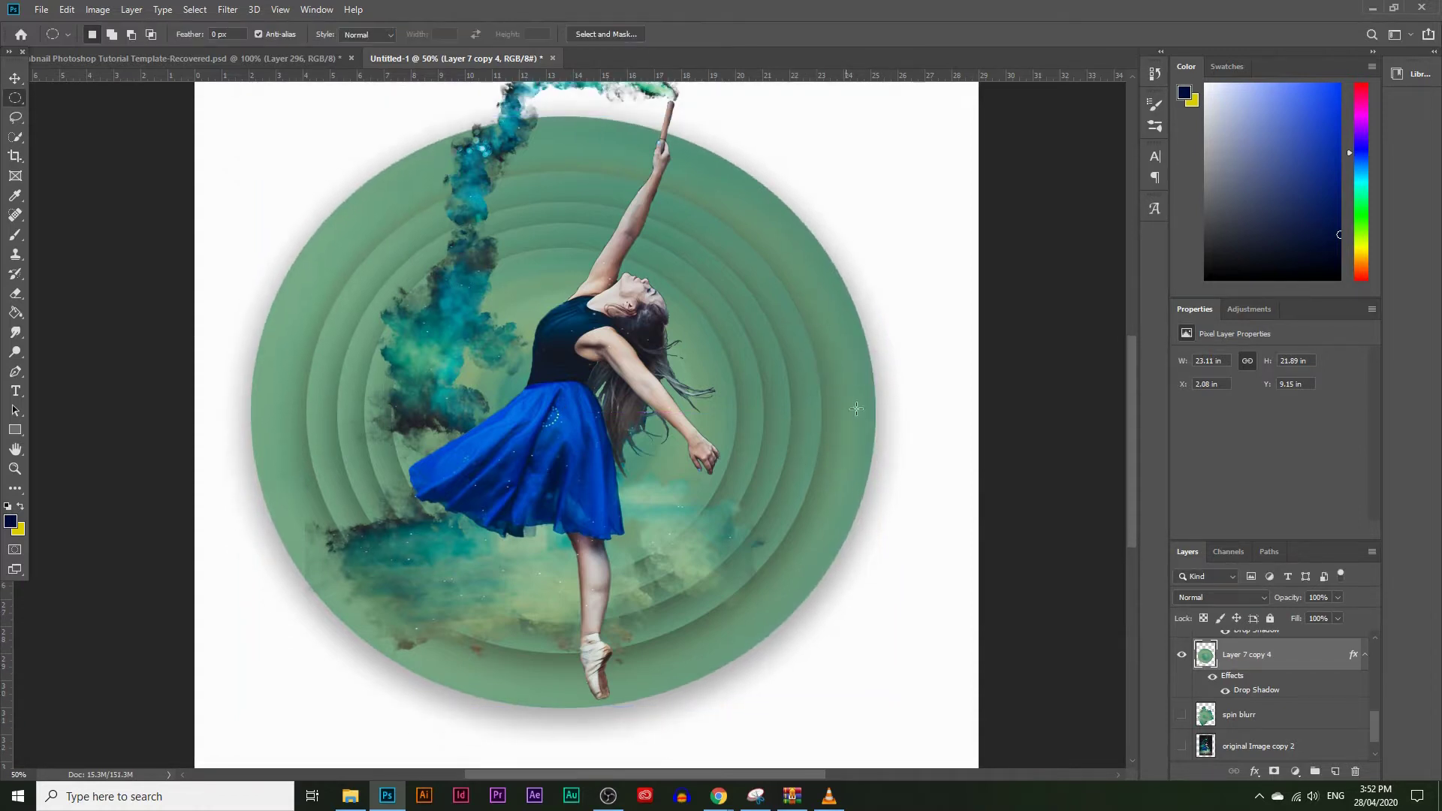
Step: Duplicate Layer 7 copy 4 and stretch the duplicate to about 25.78 × 25 in around the dancer
left_click_drag(1303, 667, 1313, 763)
key("ctrl+t")
left_click_drag(556, 712, 560, 734)
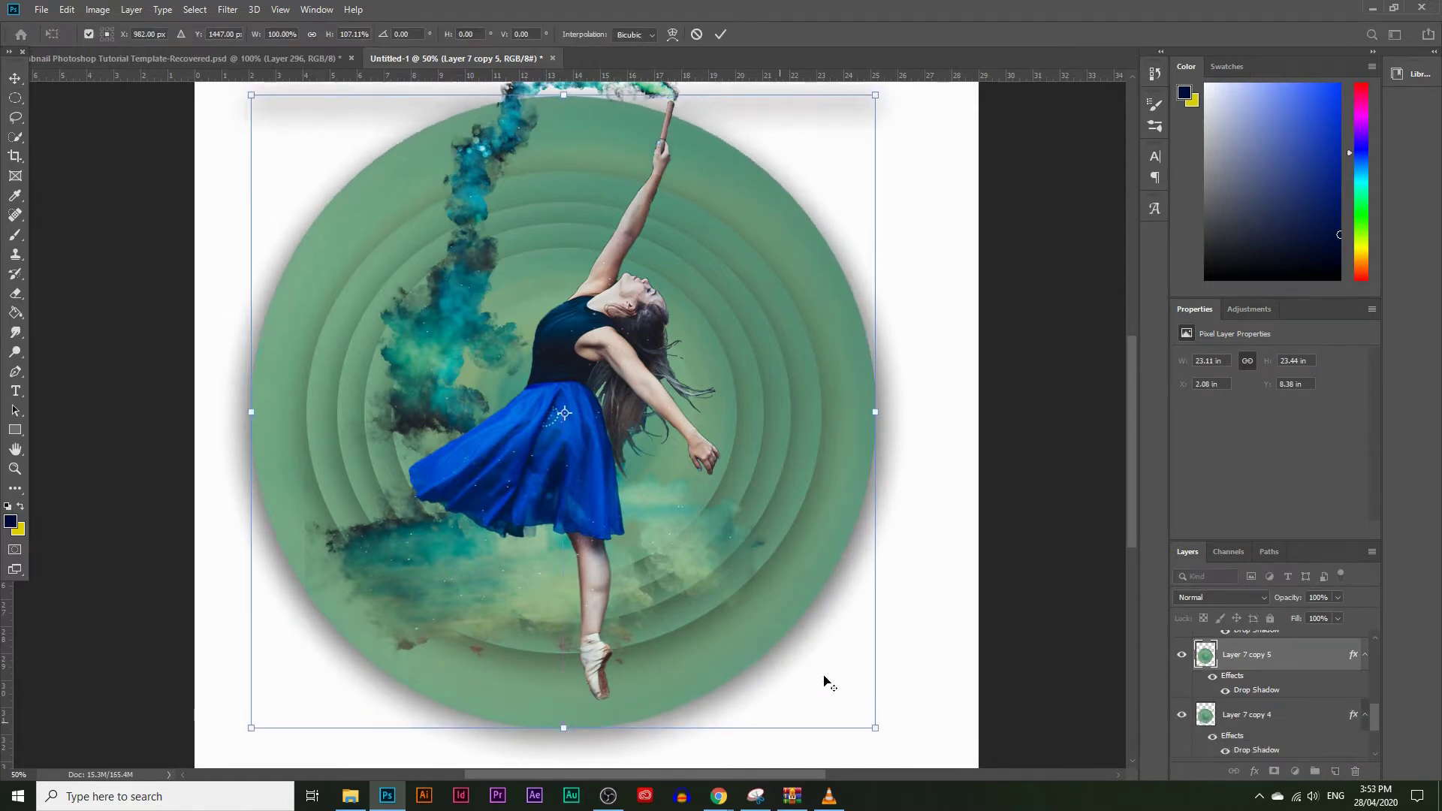
left_click_drag(876, 415, 916, 419)
scroll(758, 398, "up", 3)
left_click_drag(565, 188, 568, 163)
scroll(724, 280, "down", 3)
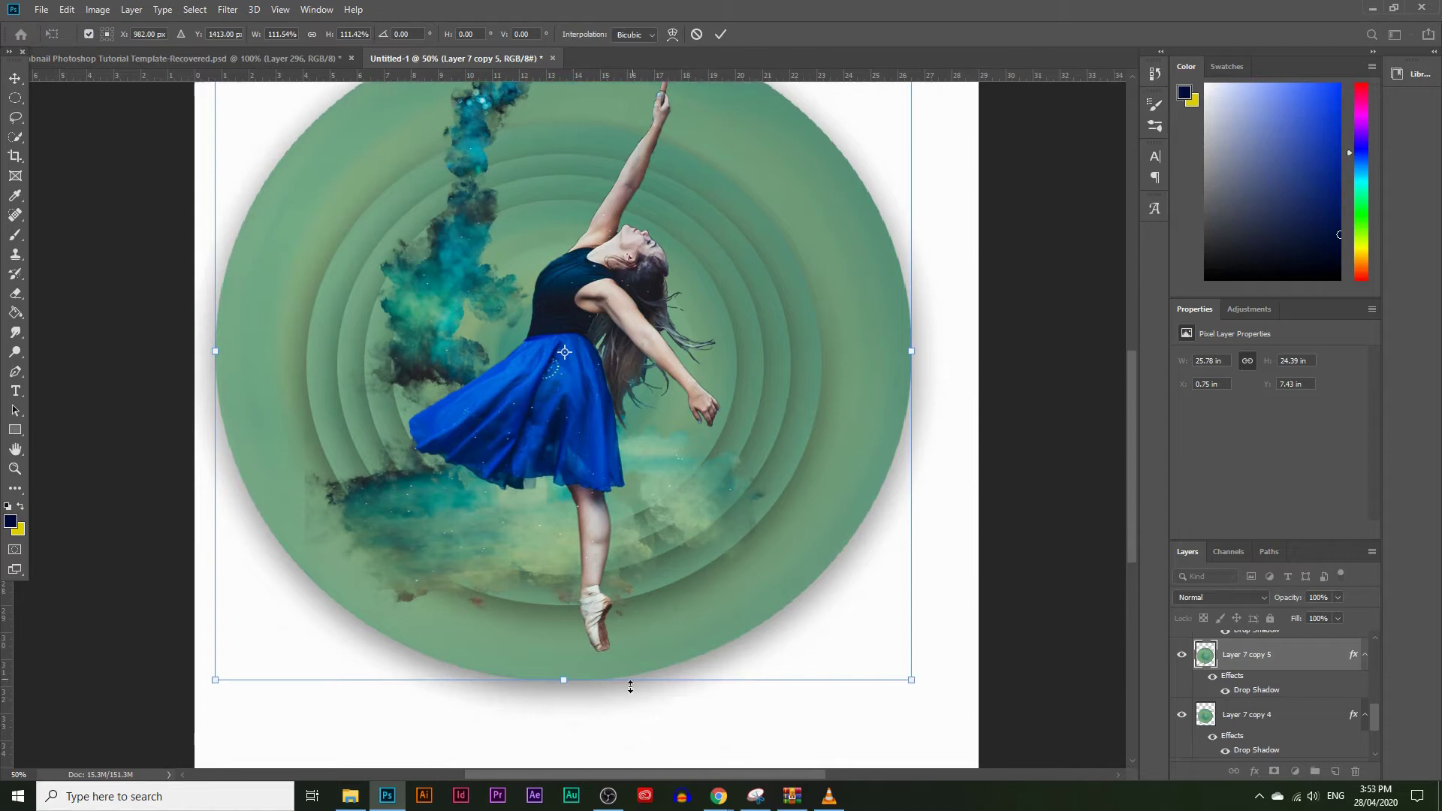
left_click_drag(564, 678, 561, 693)
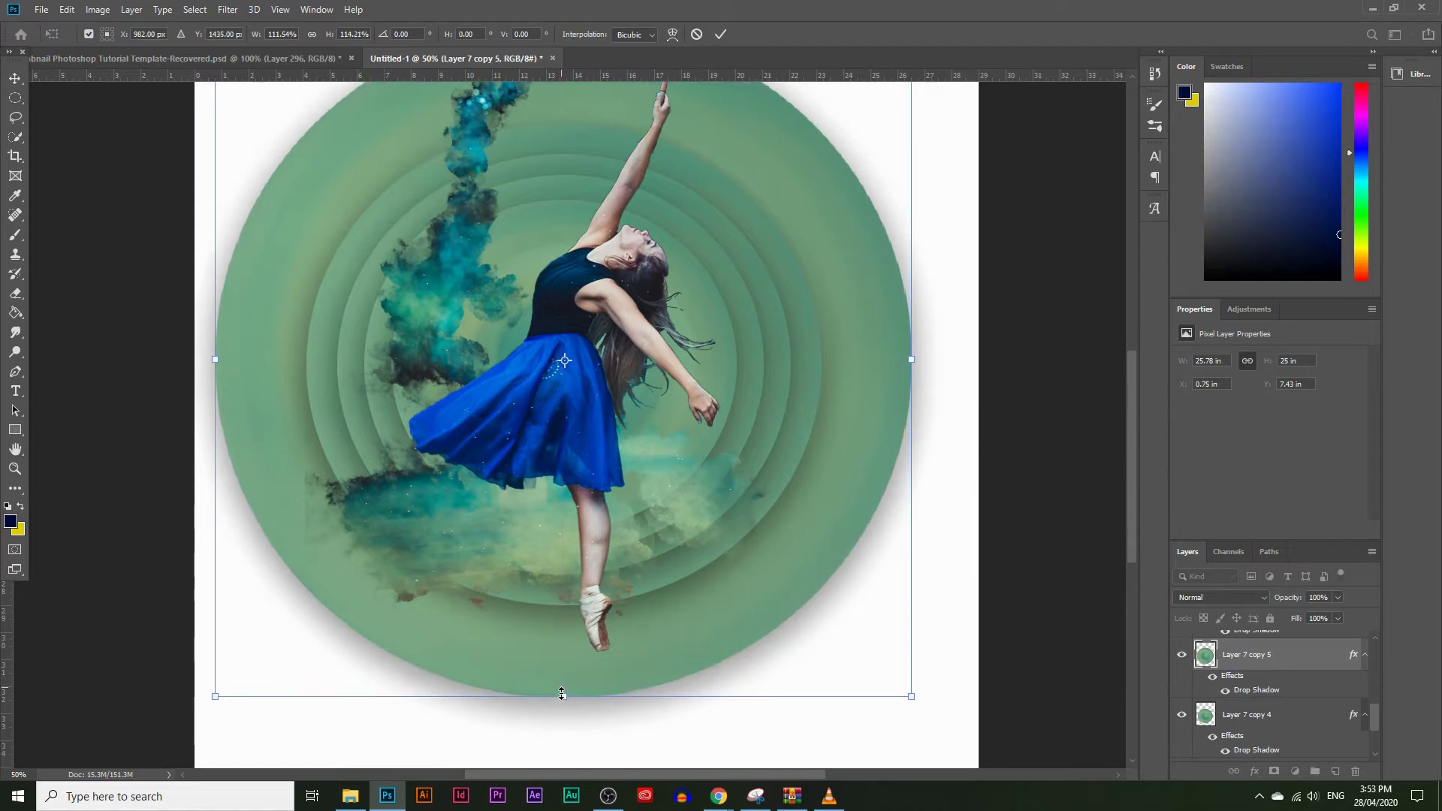
key("Return")
key("m")
scroll(1246, 747, "up", 1)
Step: Set the opacity of Layer 7 copy 5 to 58% and place it beneath Layer 7 copy 4
left_click_drag(1338, 597, 1309, 612)
scroll(785, 501, "up", 2)
left_click_drag(1290, 719, 1277, 747)
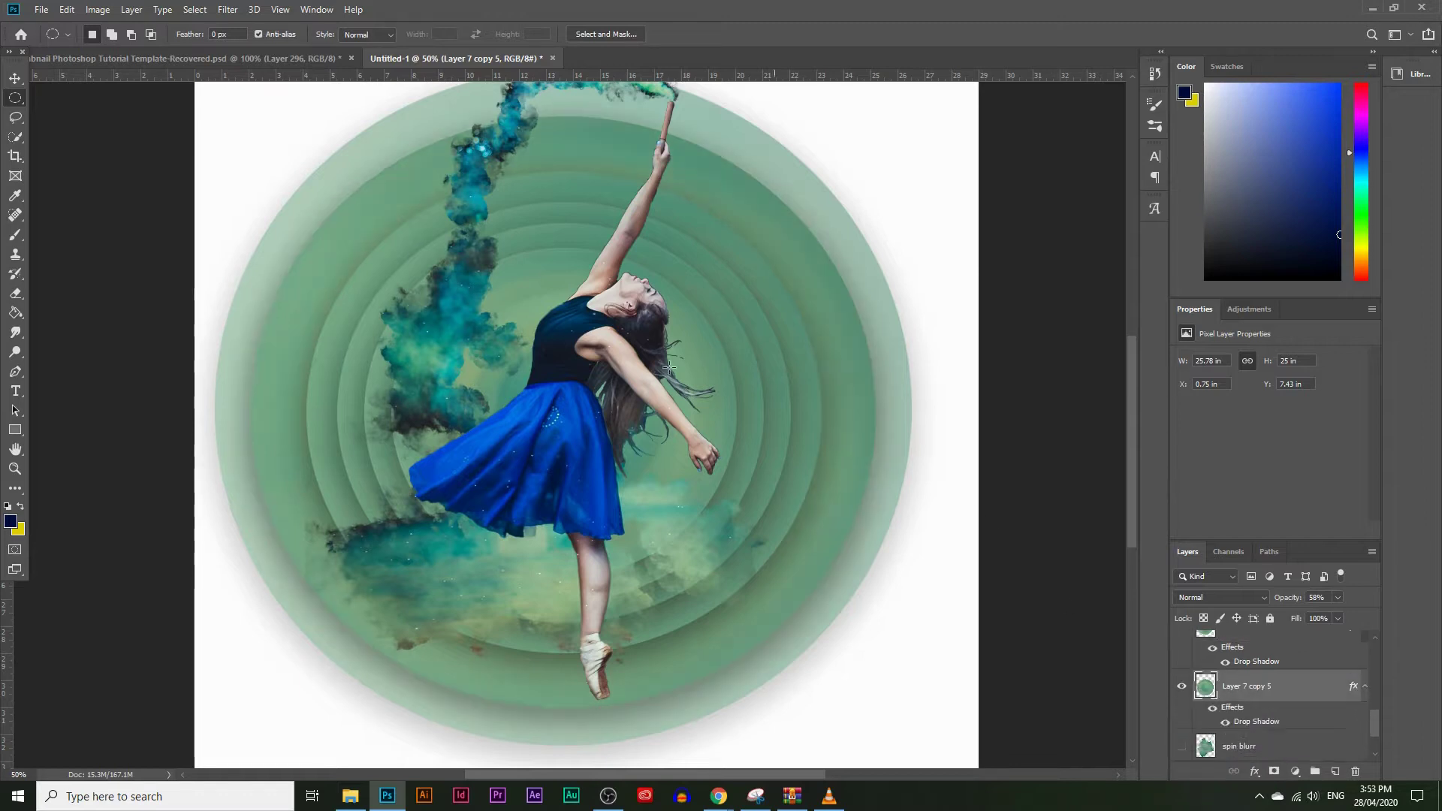
Step: Nudge the outermost ring down to a Y position of about 7.67 in
key("v")
left_click_drag(463, 169, 461, 177)
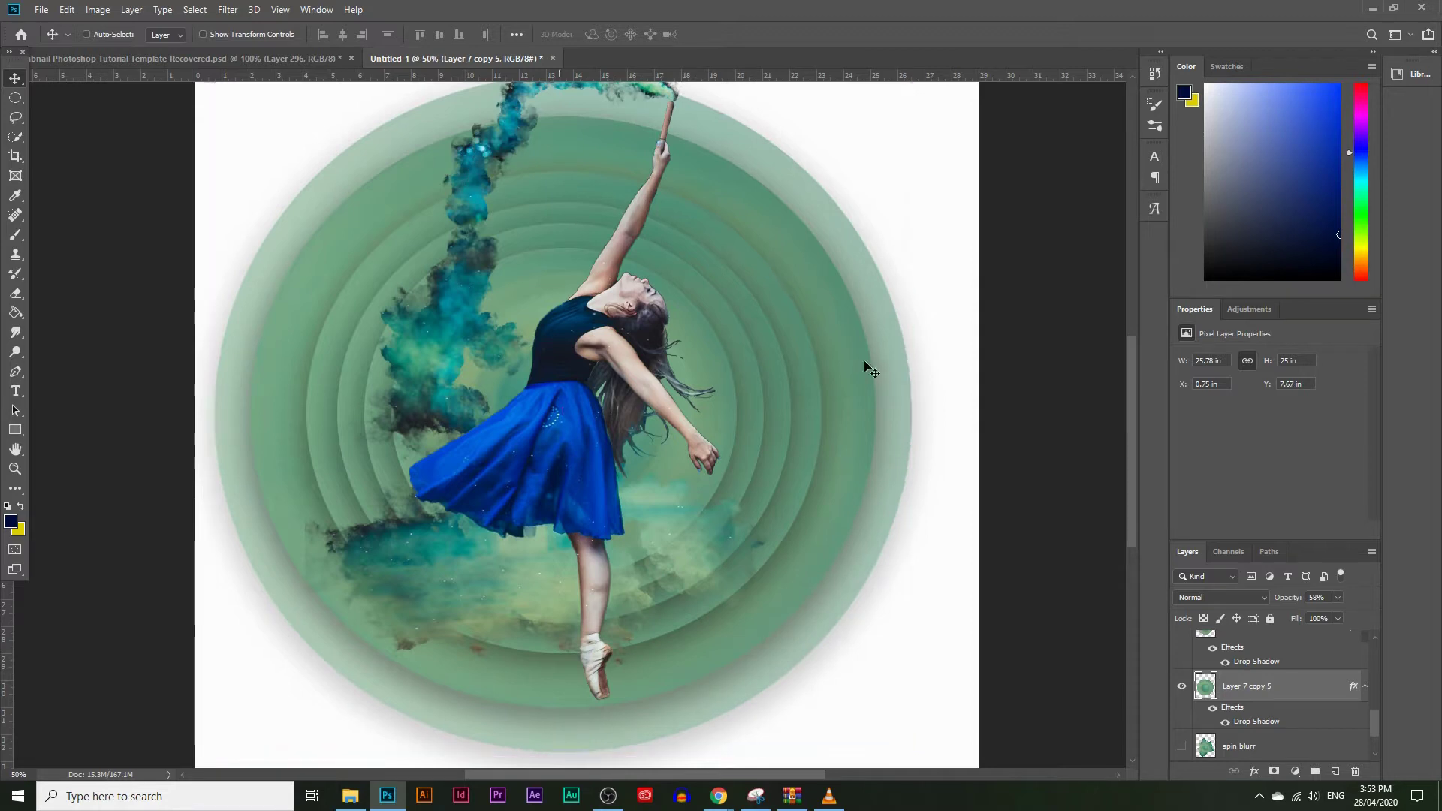
Step: Lower the opacity of the ring on Layer 7 copy 4 to 64%
left_click_drag(1344, 611, 1334, 615)
scroll(1298, 660, "up", 1)
left_click(1299, 690)
left_click(1338, 599)
left_click_drag(1326, 615, 1313, 615)
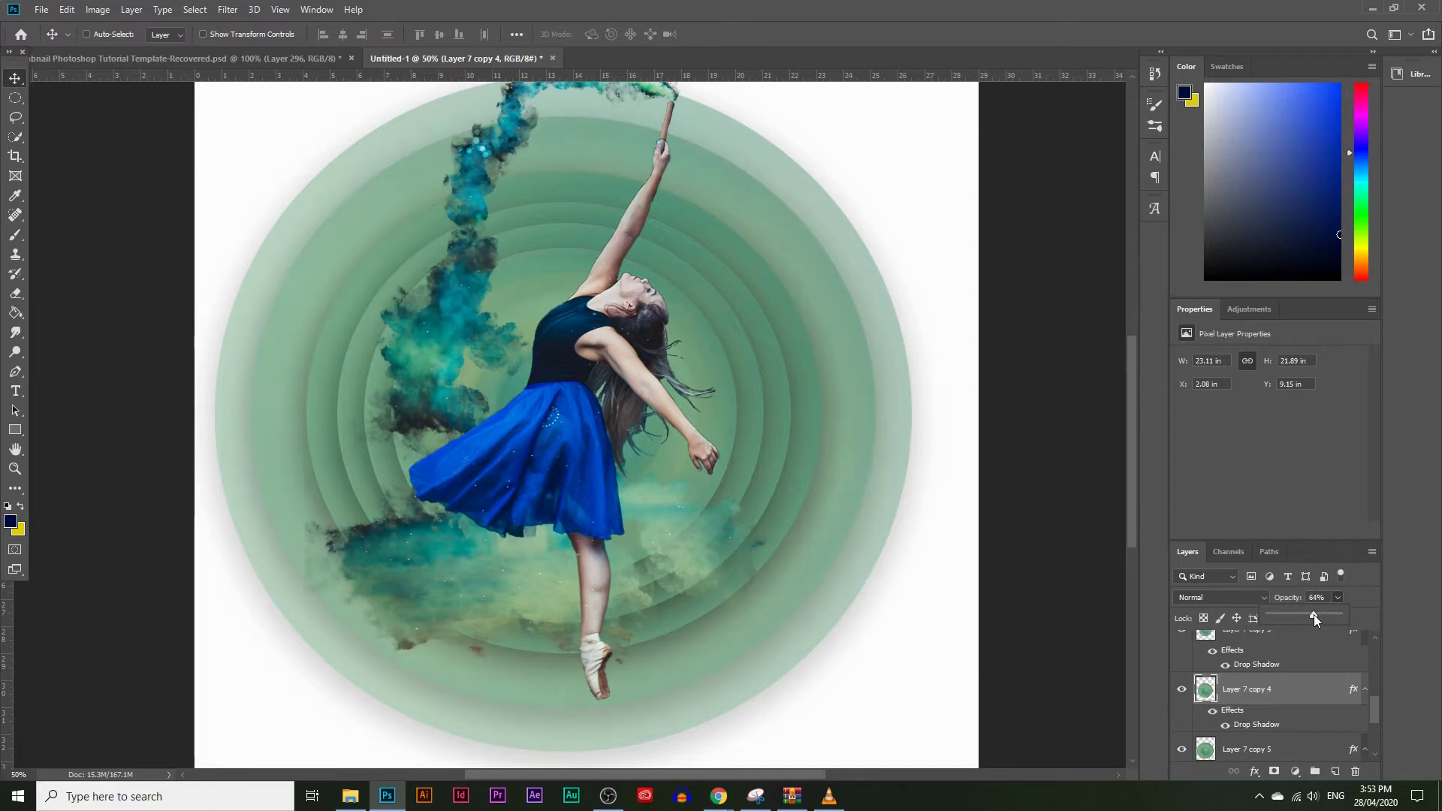
Step: Lower the opacity of the ring on Layer 7 copy 2 to about 63%
scroll(1249, 681, "up", 2)
left_click(1282, 667)
left_click(1299, 644)
left_click(1336, 598)
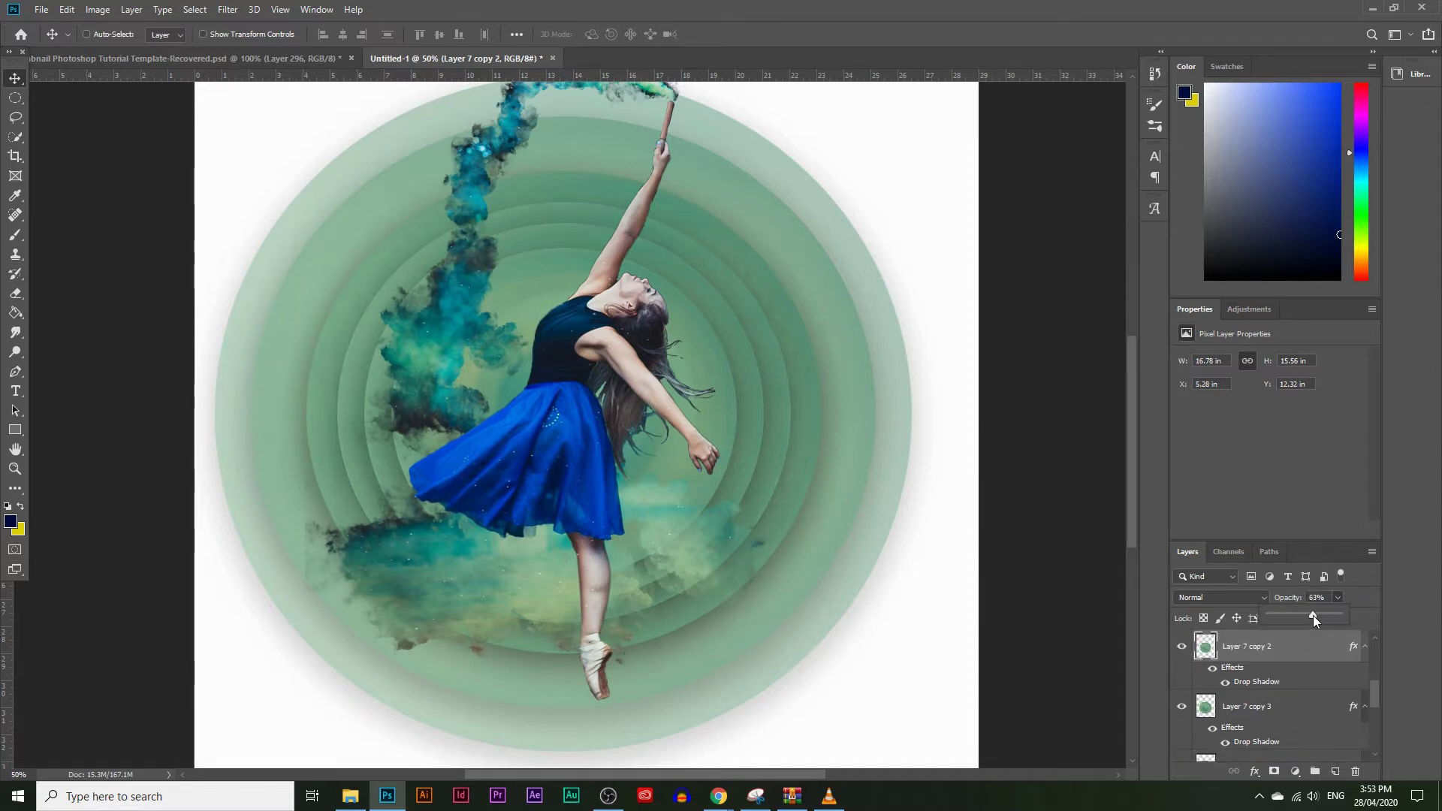
left_click_drag(1312, 614, 1308, 614)
Step: Set the opacity of the ring on Layer 7 copy to 80%
left_click_drag(1318, 616, 1326, 613)
scroll(1303, 664, "up", 2)
left_click(1292, 690)
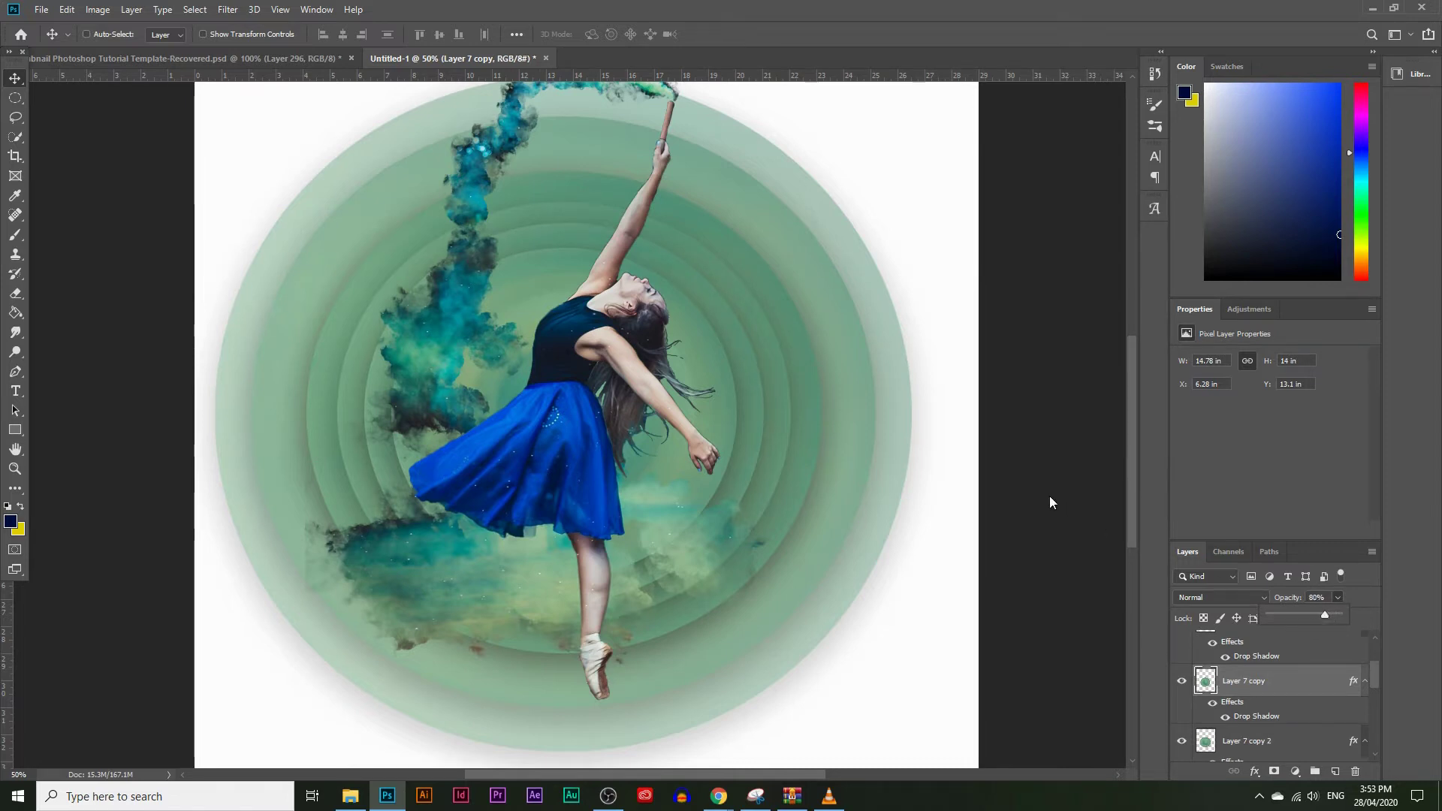
scroll(969, 443, "down", 1)
Step: Zoom out to 33.33% and check the whole ringed composition on the canvas
scroll(901, 511, "up", 4)
left_click(15, 470)
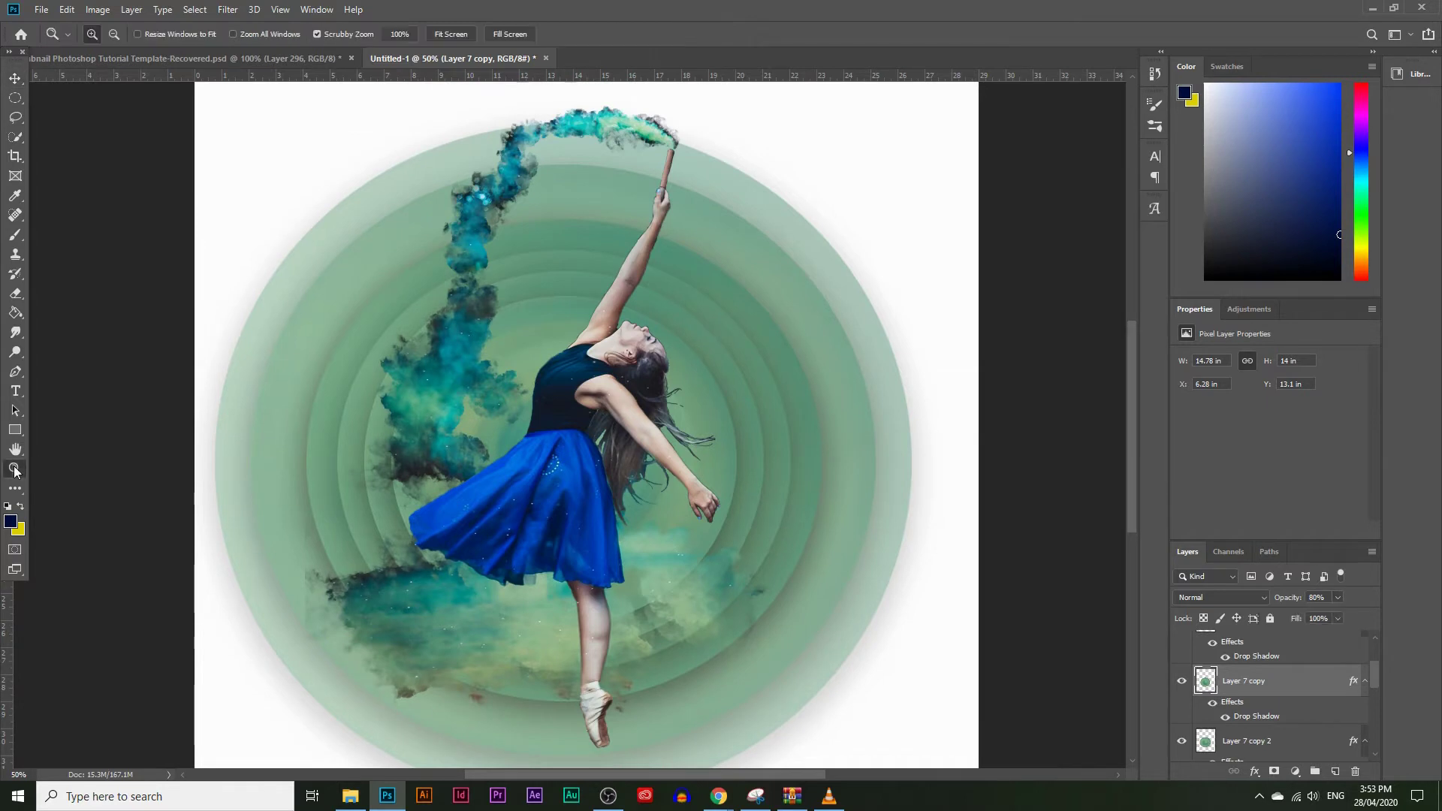
left_click(440, 451, "alt")
scroll(788, 466, "up", 5)
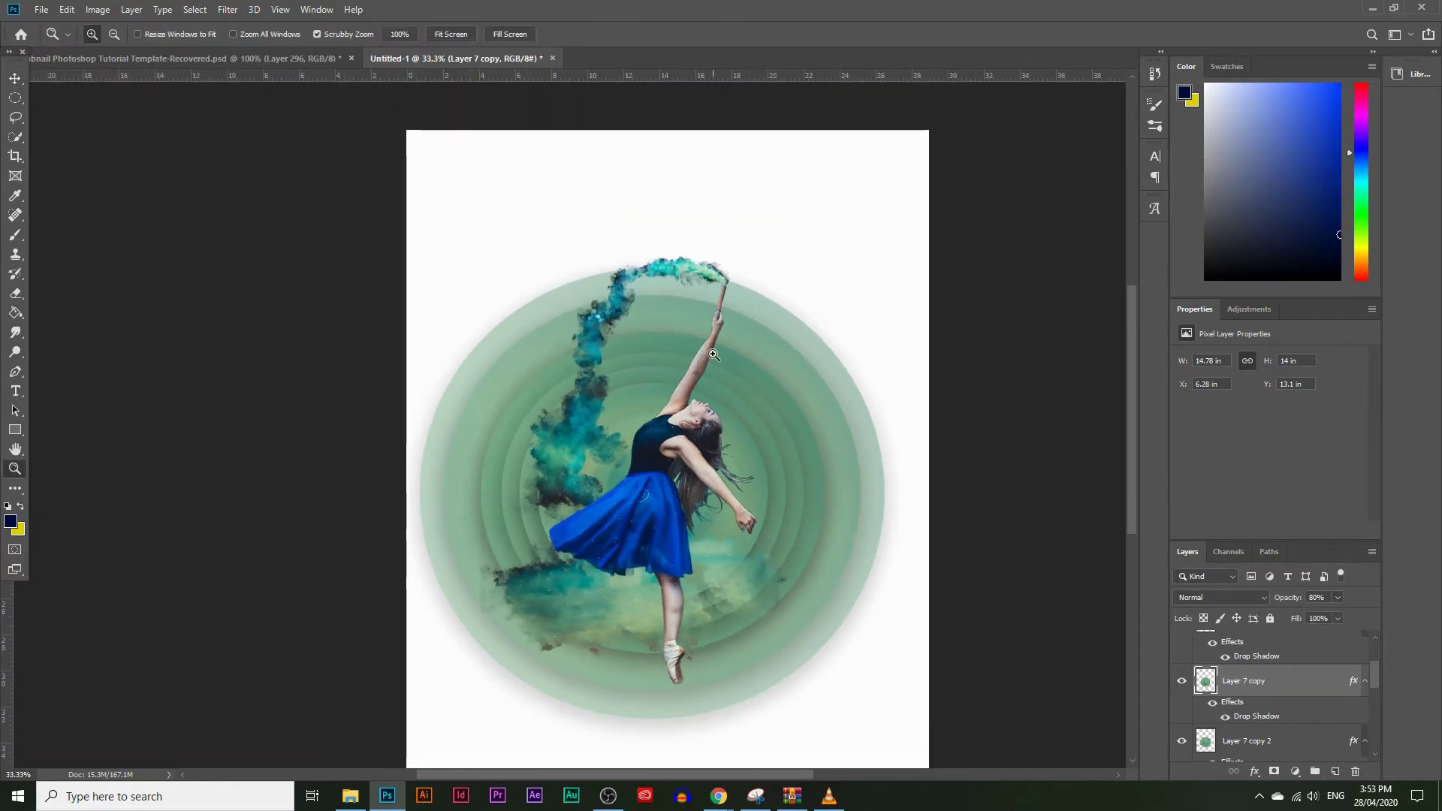
scroll(653, 451, "down", 2)
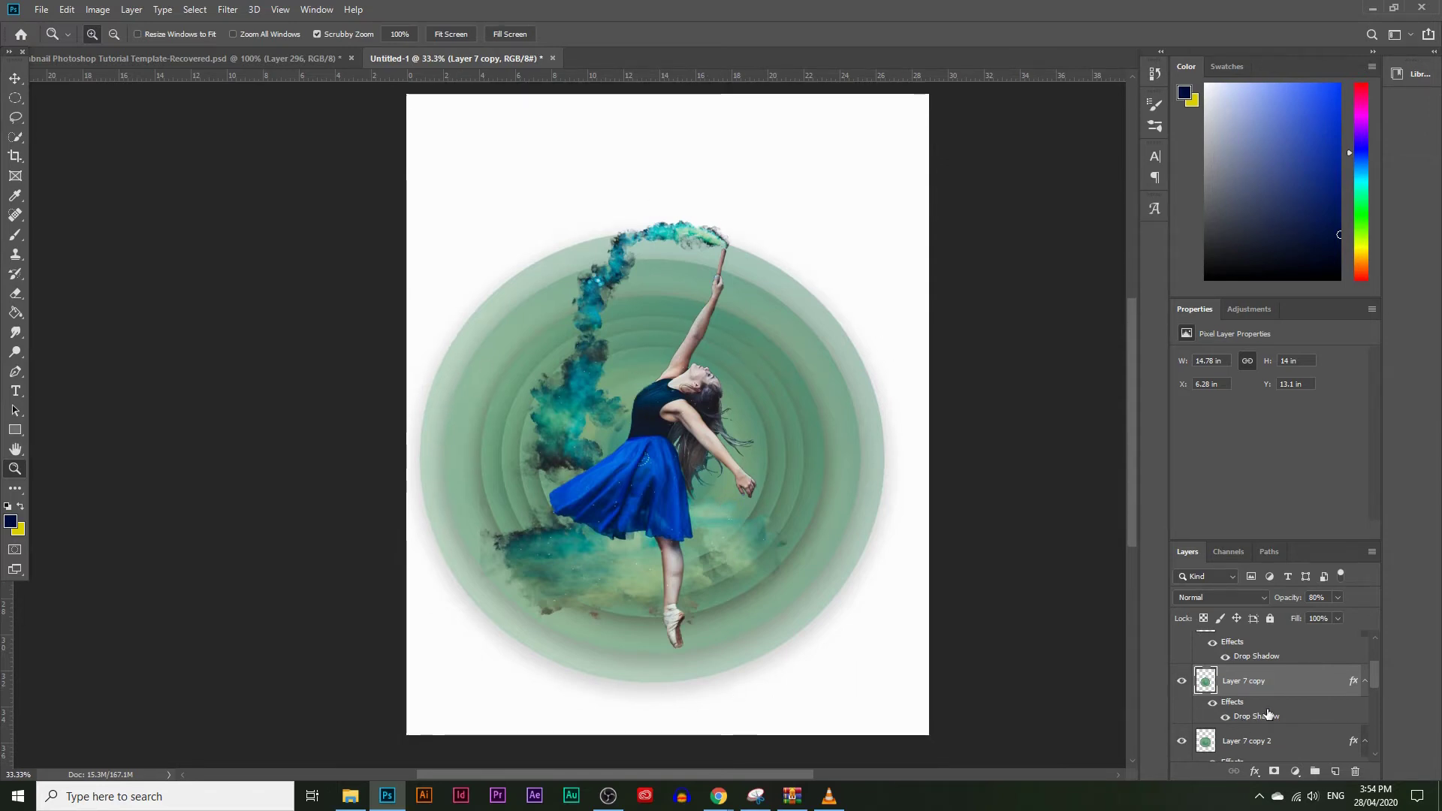
Step: Add a new empty layer directly above the Background layer
scroll(1260, 699, "down", 5)
left_click(1254, 751)
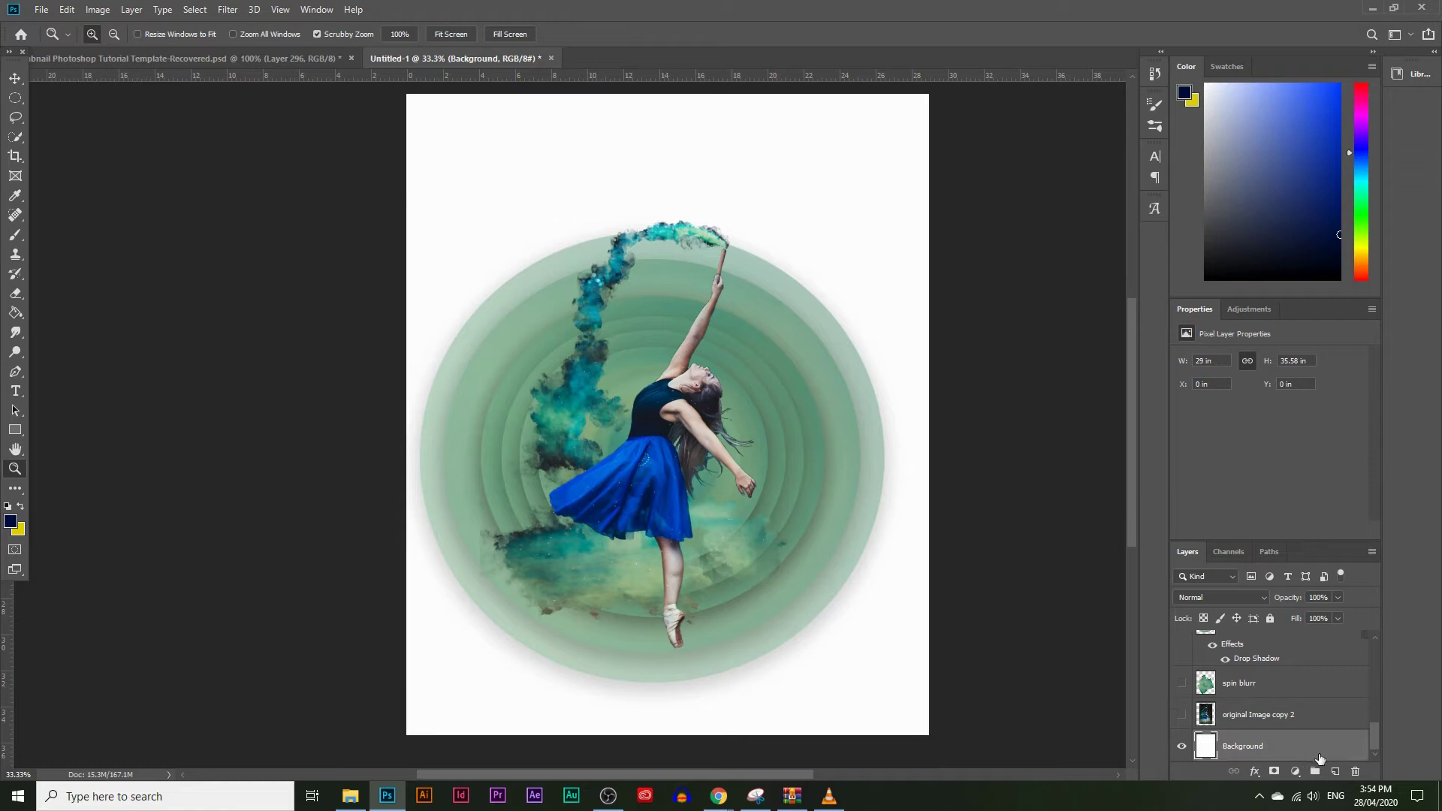
left_click(1335, 771)
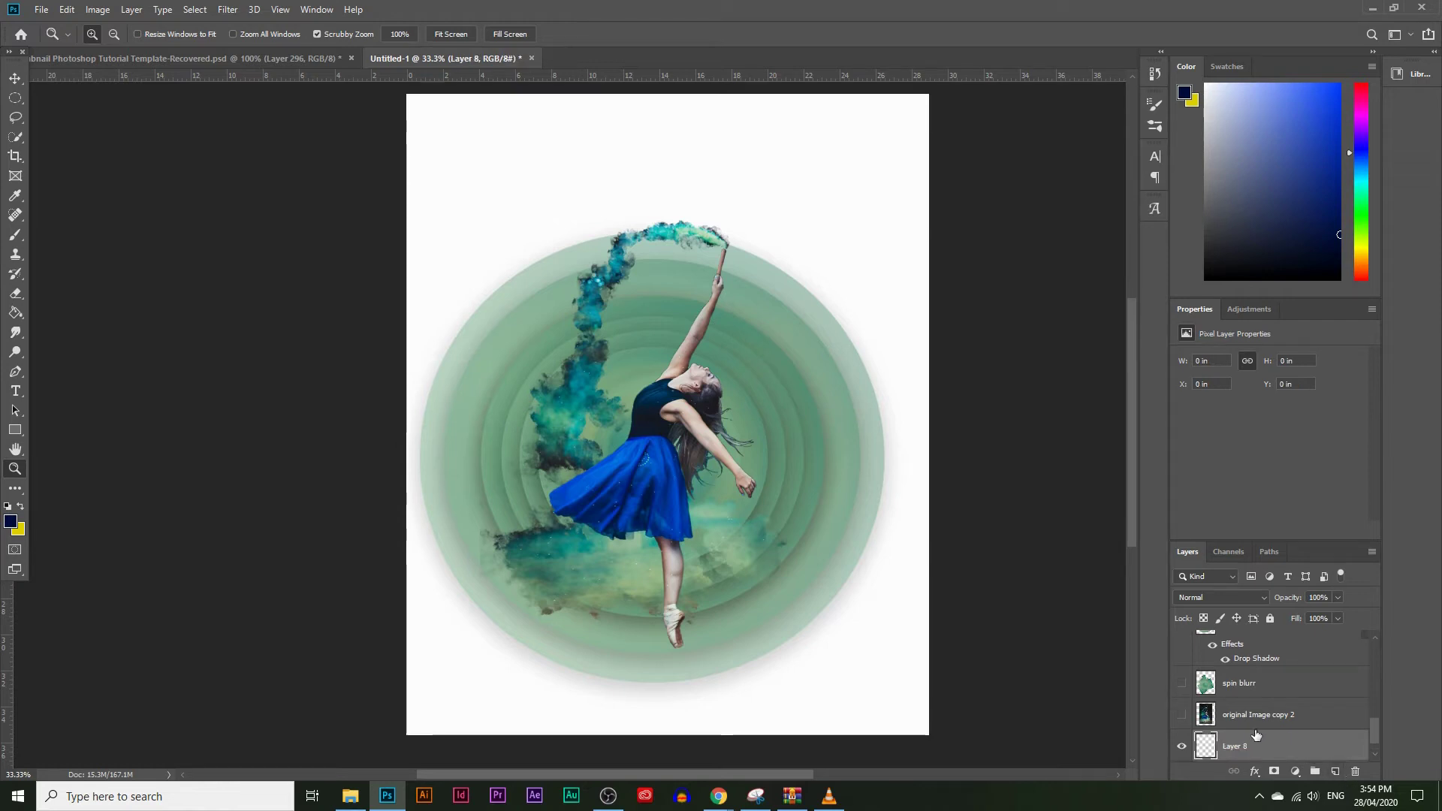
Step: Sample the bright blue of the dancer's skirt as the foreground colour and fill the new layer with it using the Paint Bucket
left_click(15, 312)
left_click(10, 520)
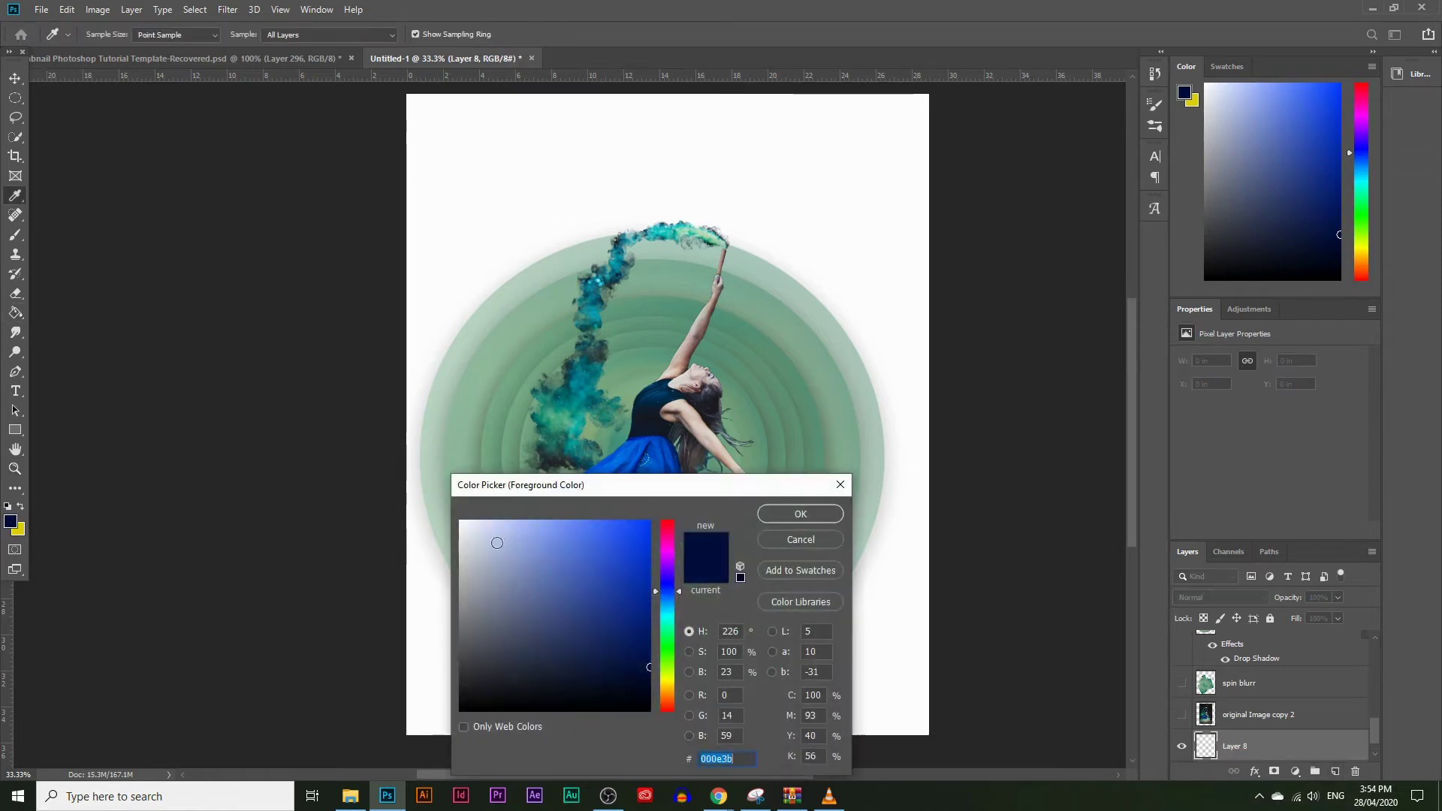
left_click(663, 461)
left_click(801, 513)
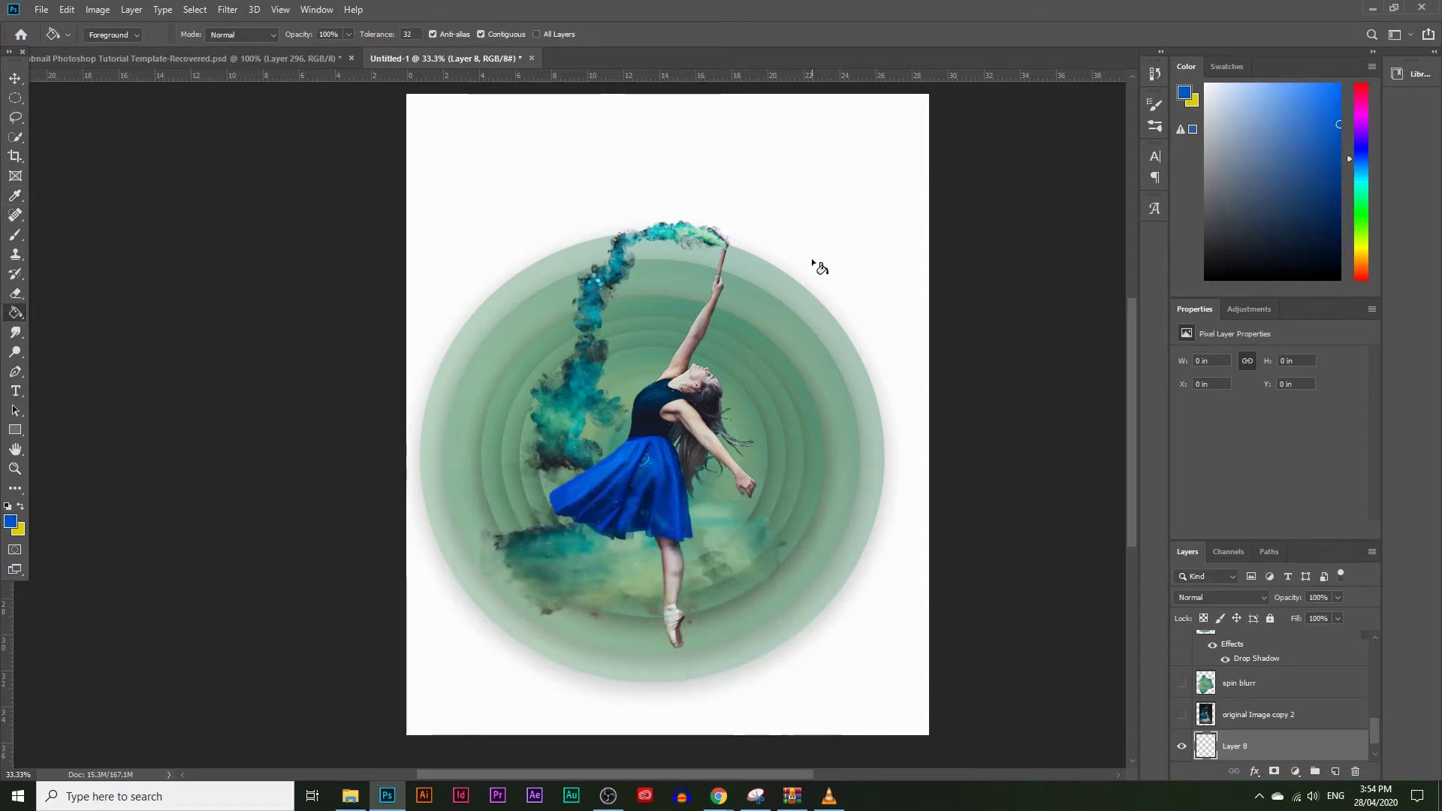
left_click(812, 253)
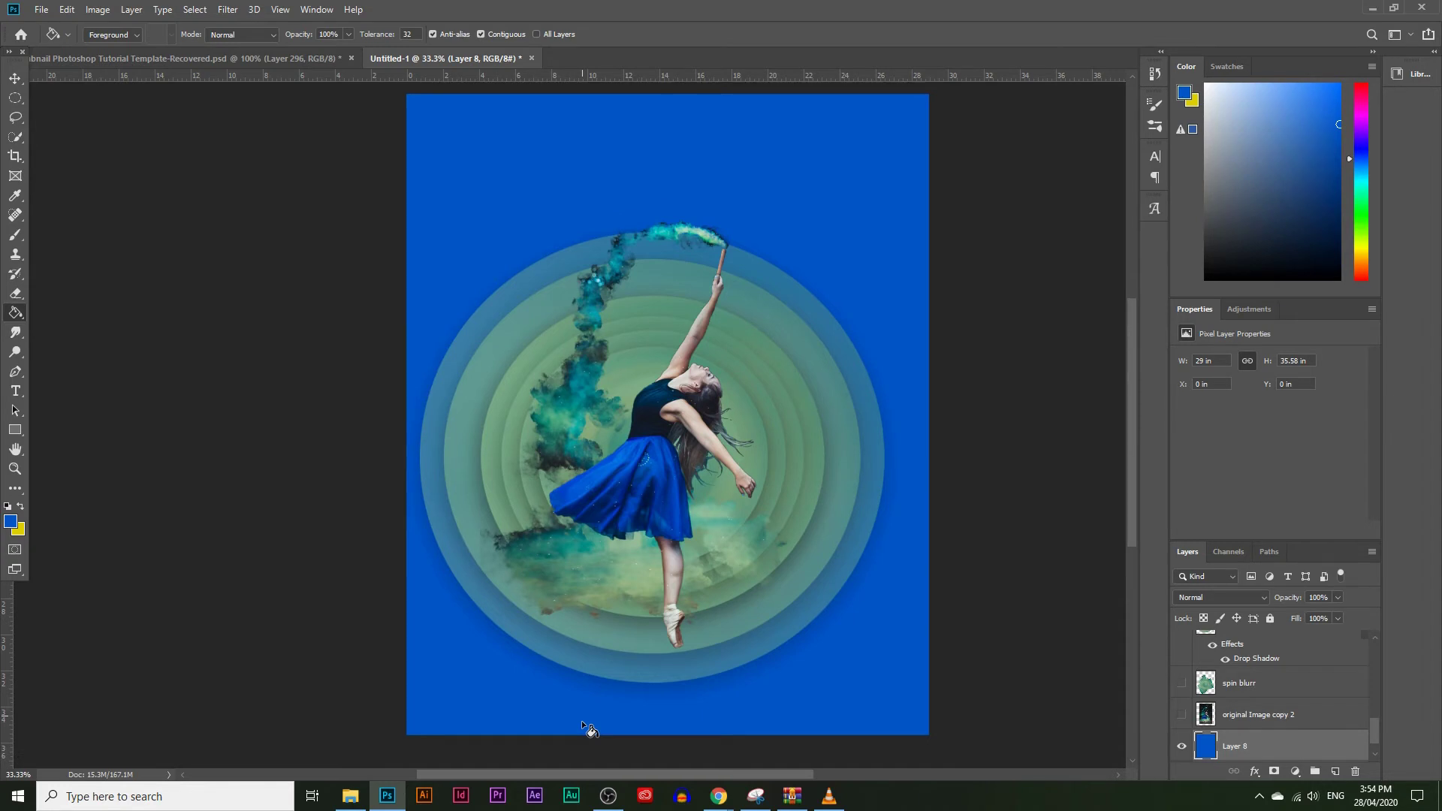
Step: Select the dancer and ring layers up to Layer 6 together and move them up and right to about X 5 in, Y -0.79 in
left_click(1236, 688)
scroll(1247, 711, "up", 2)
scroll(1258, 731, "down", 3)
left_click(1254, 696)
scroll(1258, 676, "up", 4)
left_click(1260, 658, "shift")
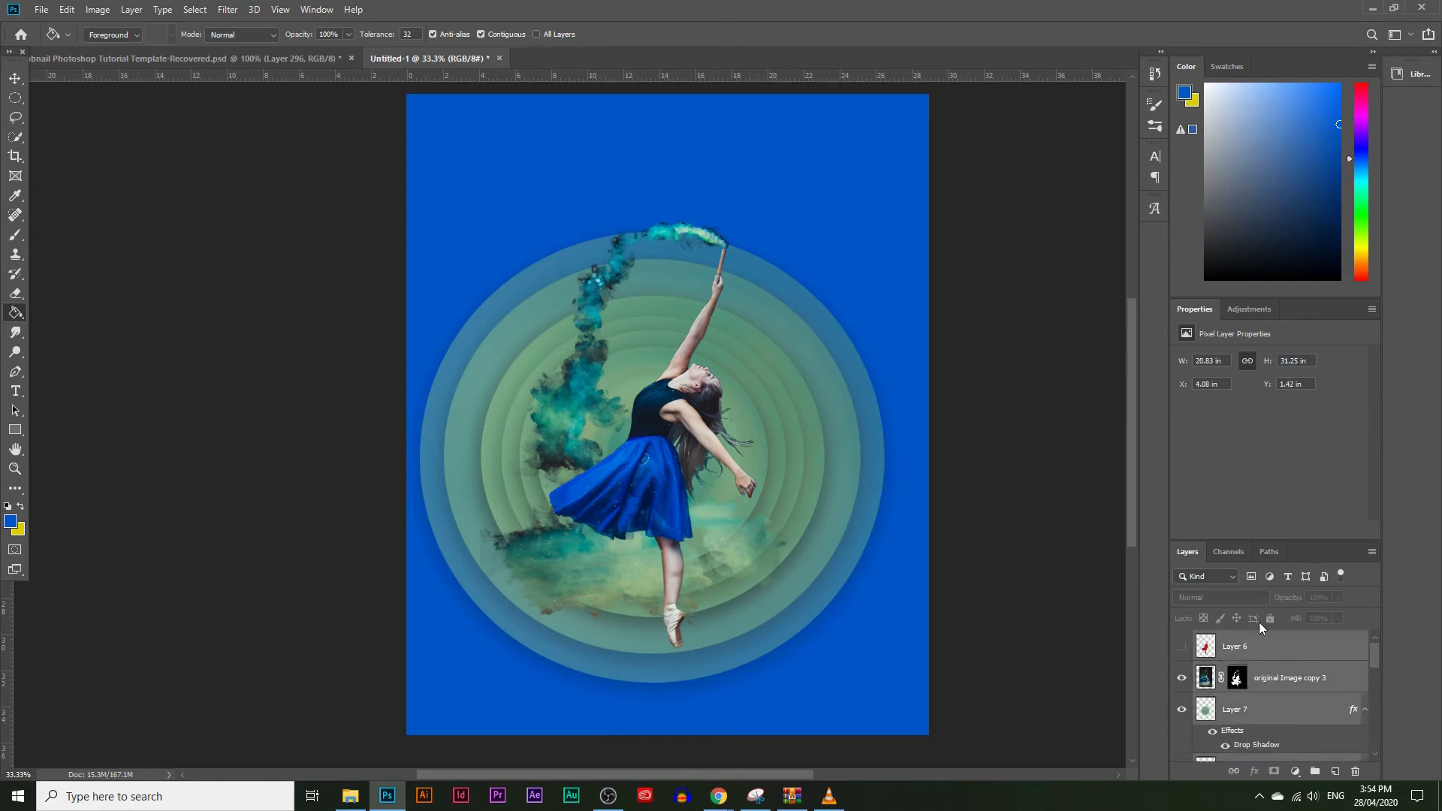
left_click(23, 80)
left_click_drag(571, 309, 584, 288)
scroll(766, 406, "up", 1)
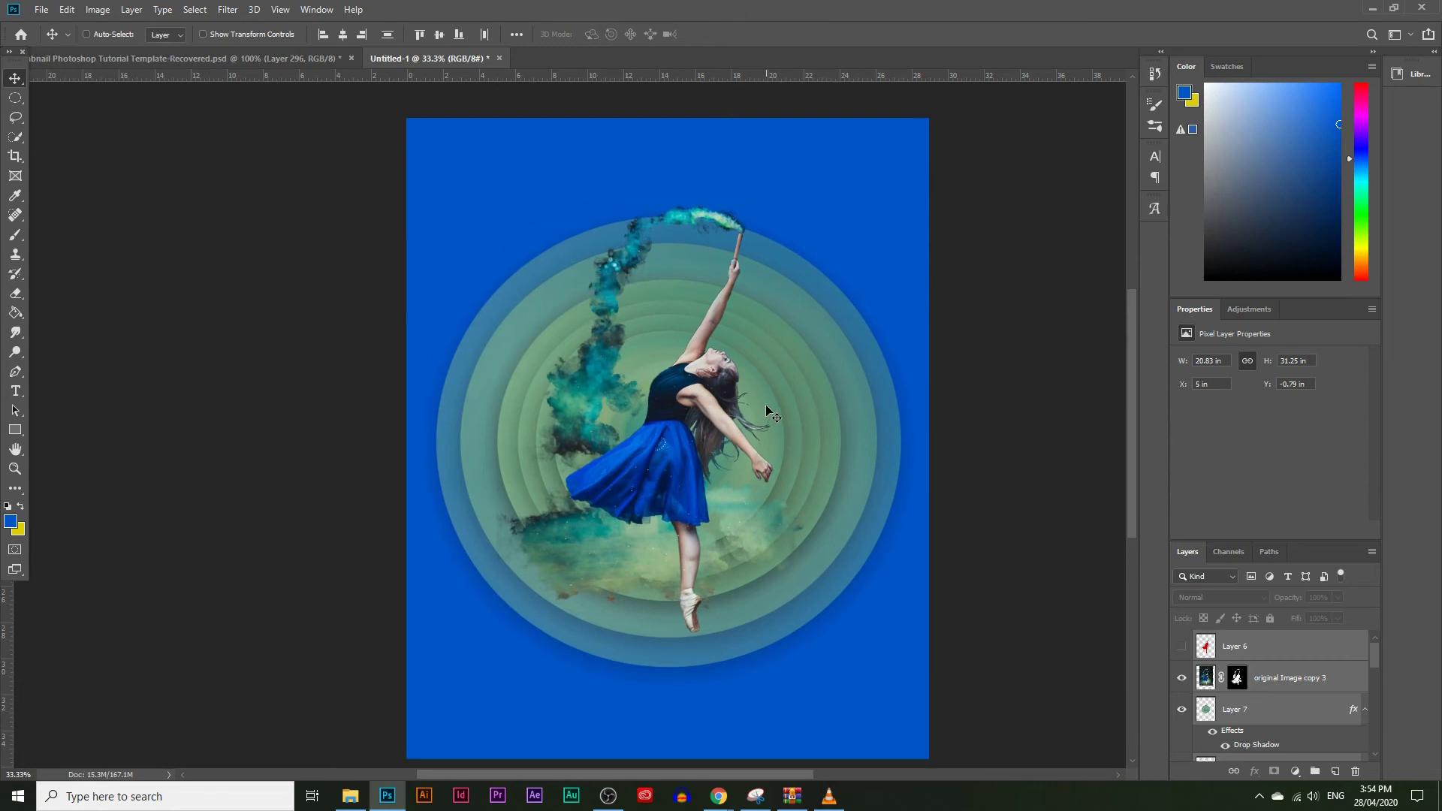
Step: Nudge the selected dancer and ring layers left to X 4.79 in to centre them on the canvas
key("Left")
key("Left")
key("Left")
key("Left")
key("Left")
key("Left")
key("Left")
key("Left")
key("Left")
key("Left")
key("Left")
key("Left")
key("Left")
key("Left")
key("Left")
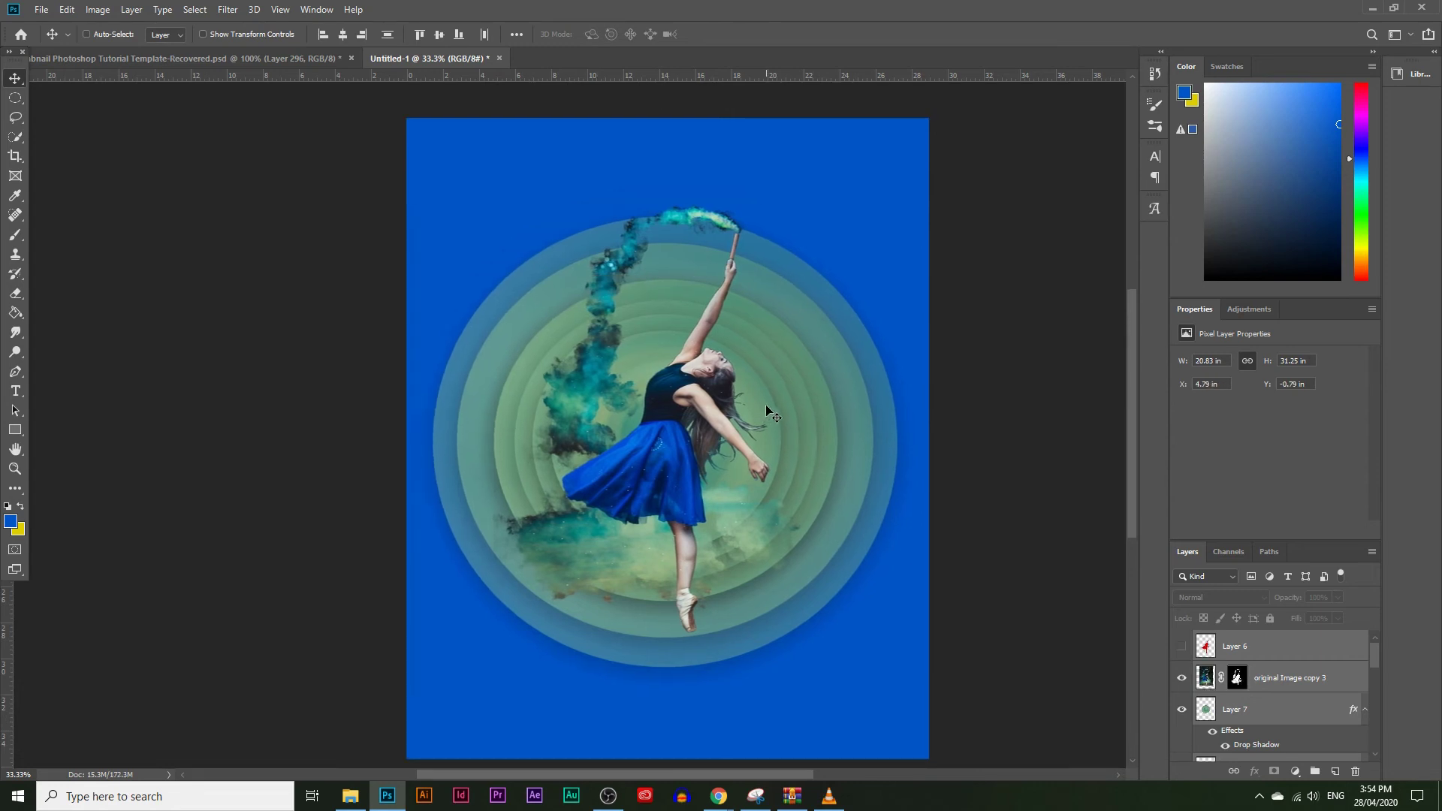
scroll(772, 435, "up", 1)
scroll(773, 441, "down", 2)
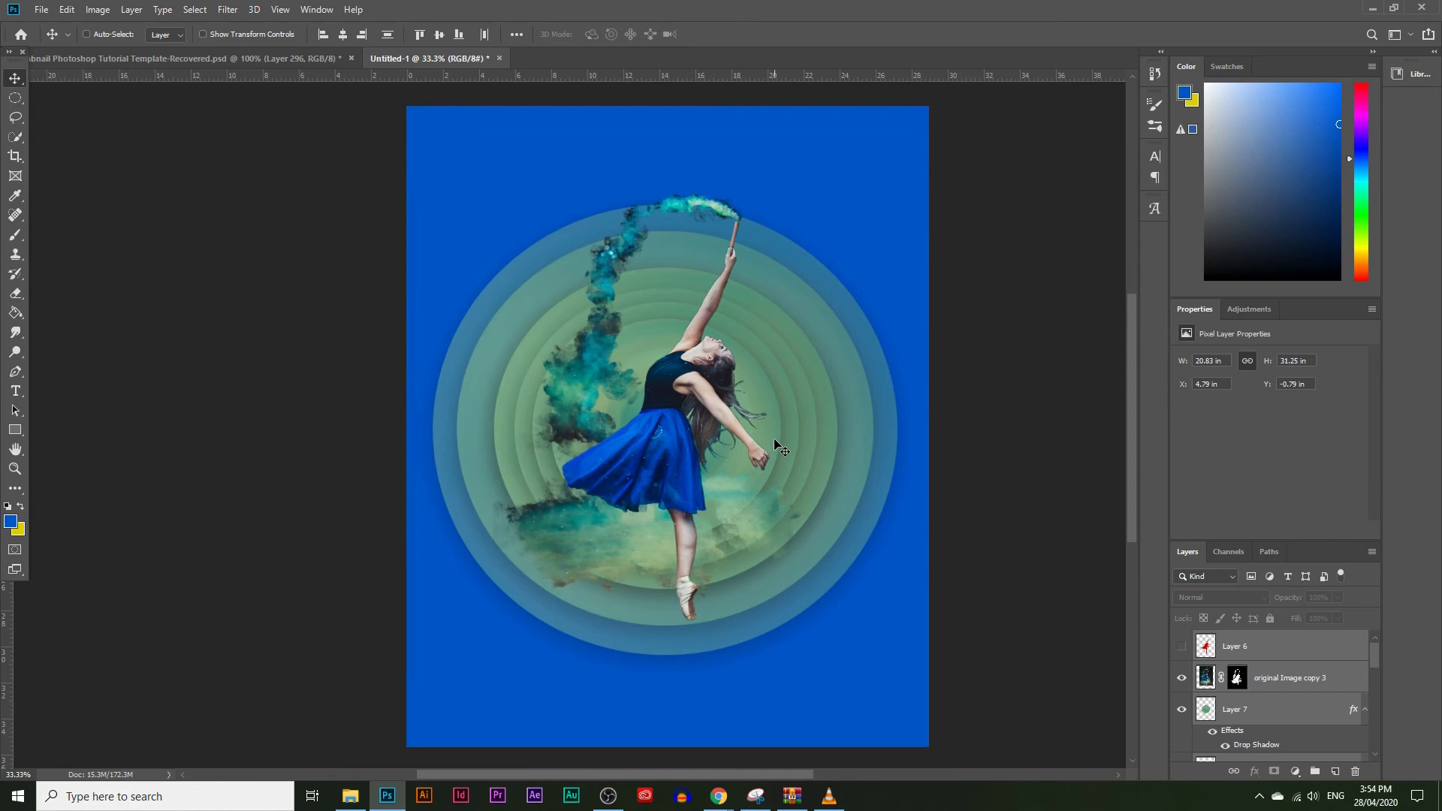